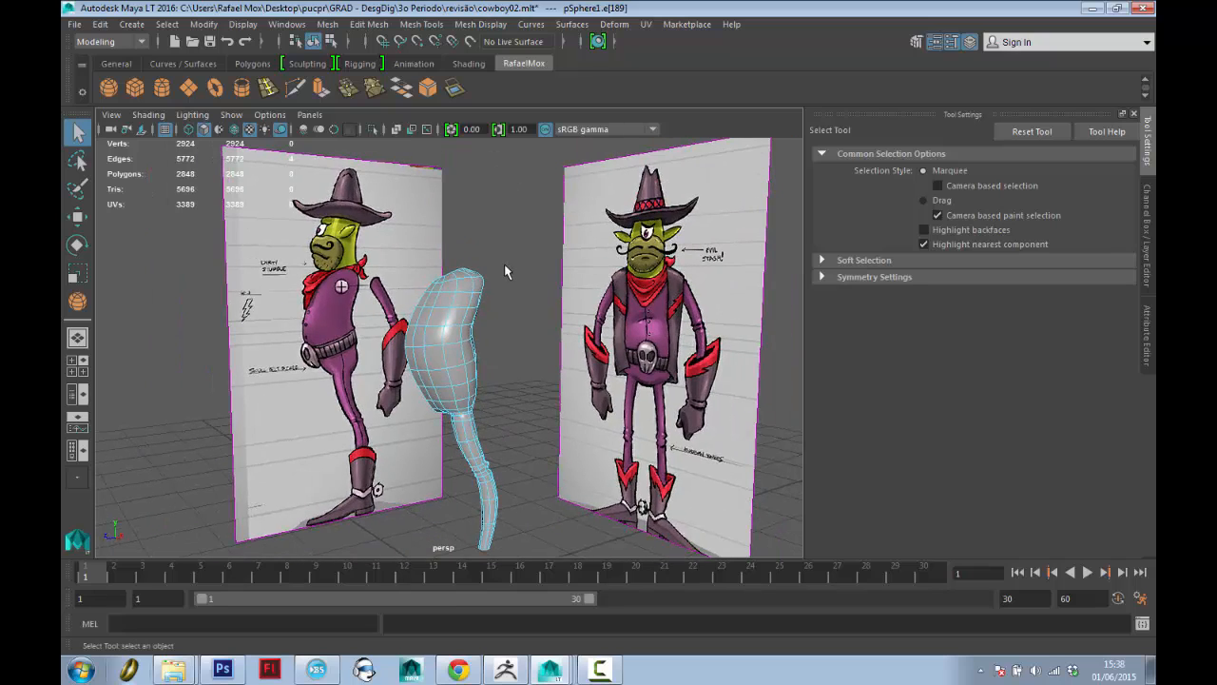
Switch to face selection and pick individual faces on the upper torso to examine where the arm would attach.
right_click_drag(559, 296, 573, 319, "alt")
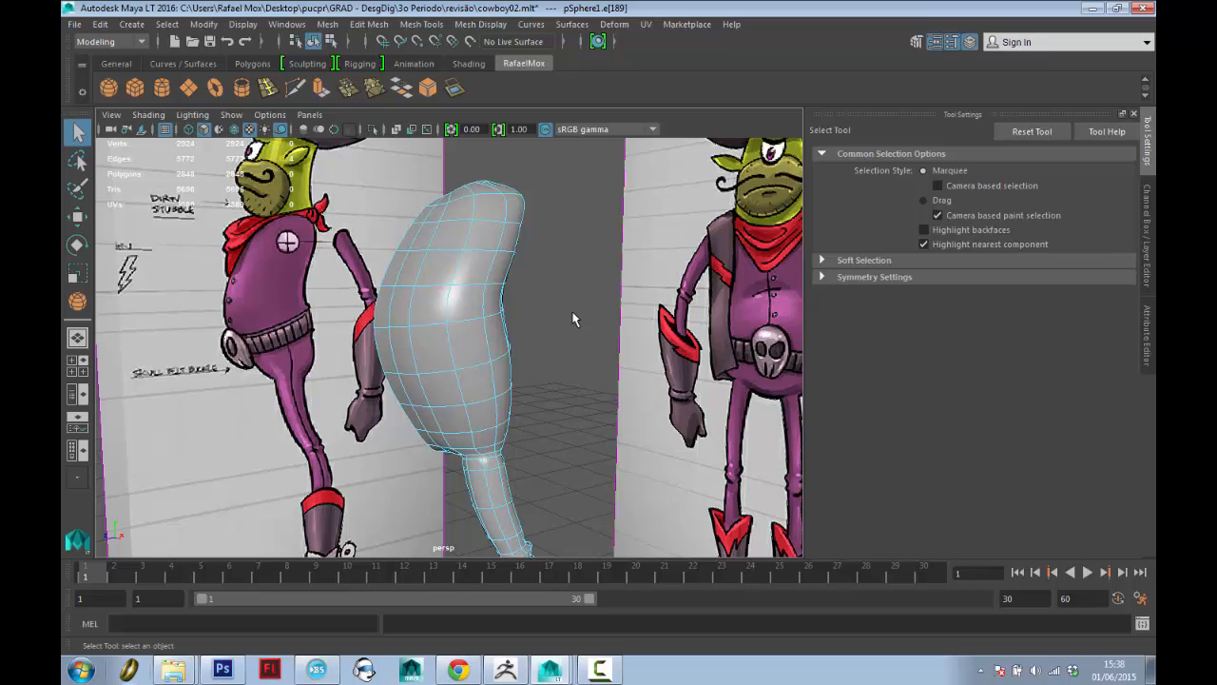
middle_click_drag(605, 245, 657, 247, "alt")
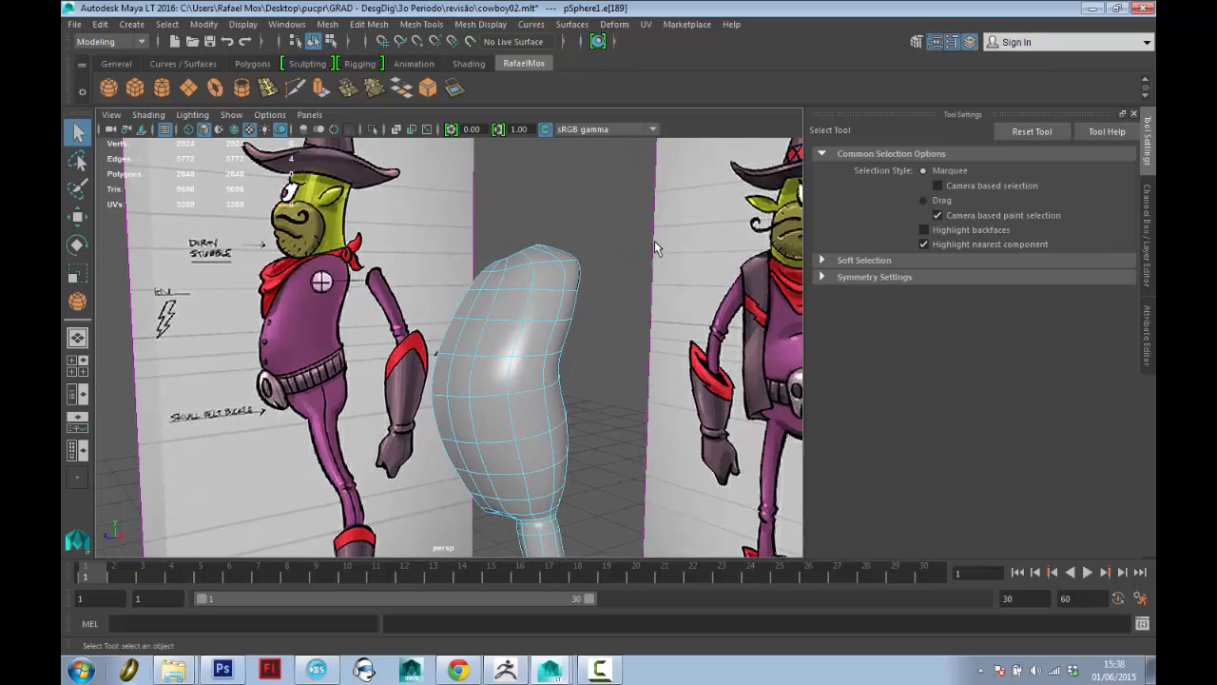
right_click_drag(657, 248, 649, 315, "alt")
left_click_drag(650, 315, 646, 307, "alt")
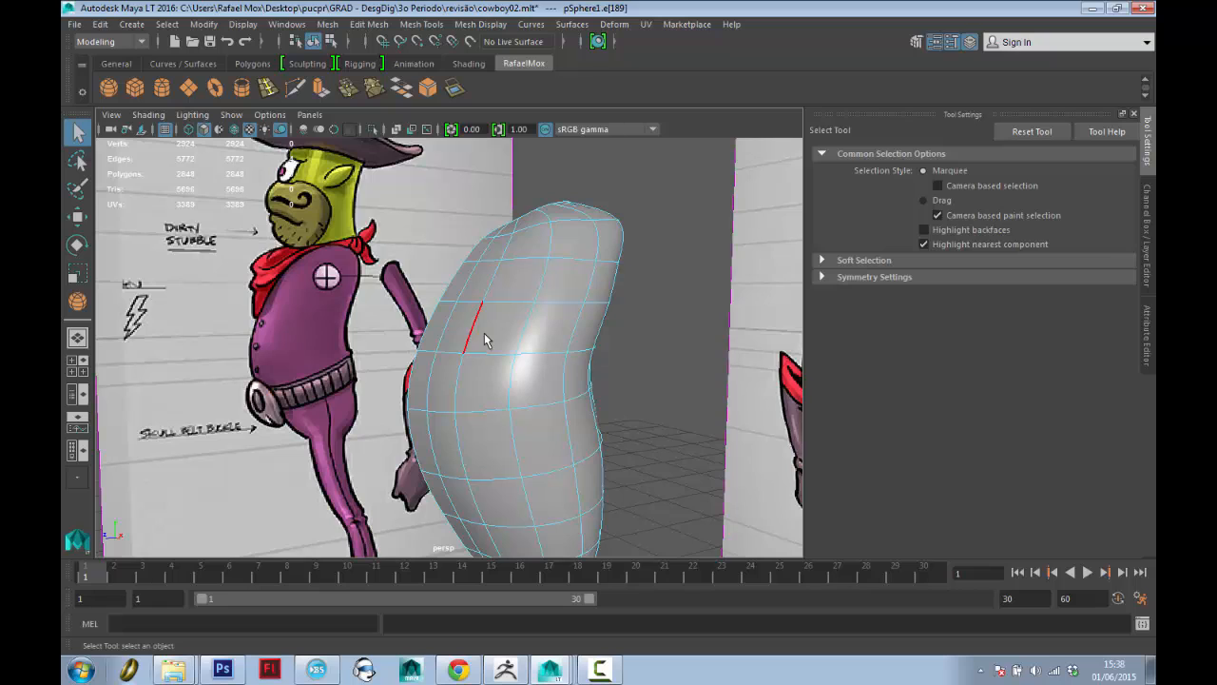
right_click_drag(537, 291, 536, 341)
left_click(560, 283)
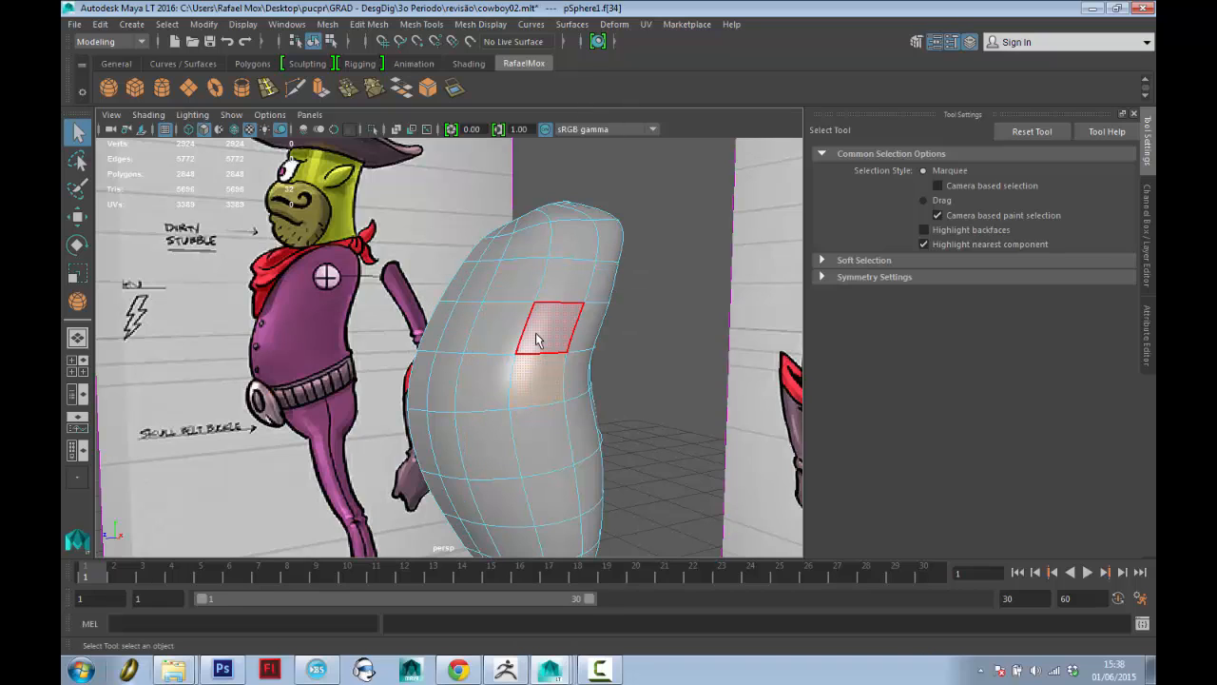
left_click(568, 236)
left_click(530, 241)
left_click(537, 280)
left_click(567, 270)
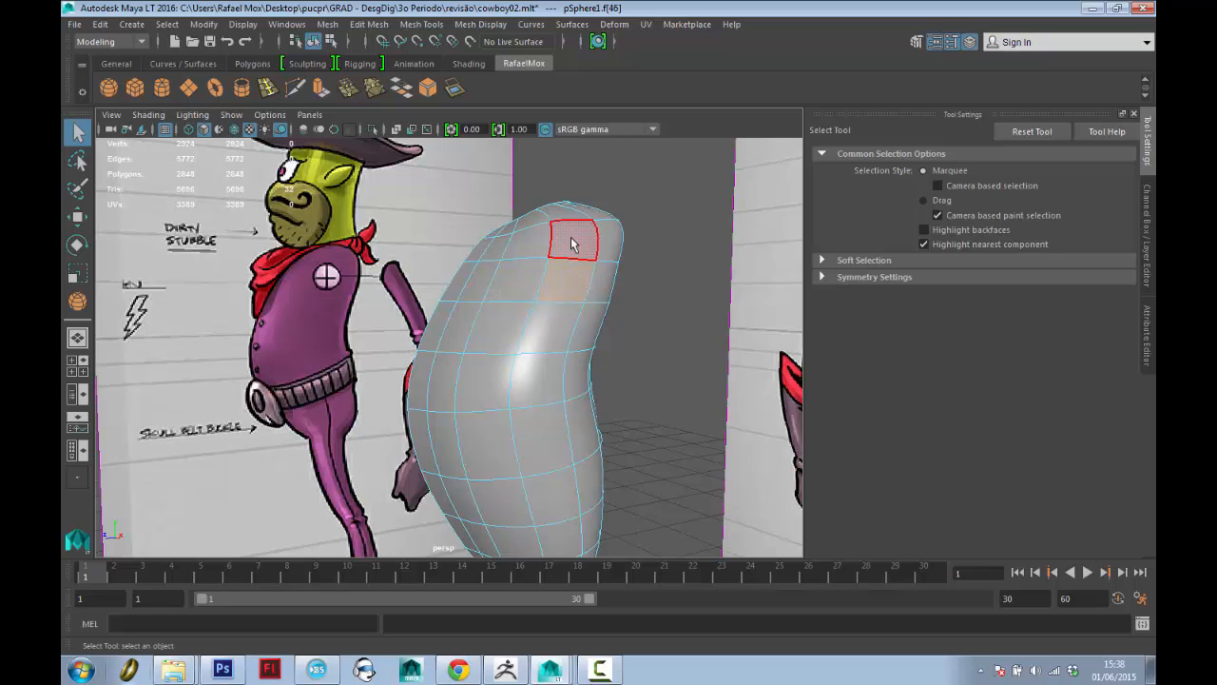
left_click(573, 238)
left_click(528, 241)
left_click(525, 280)
left_click(574, 249)
left_click(571, 274)
left_click(519, 277)
left_click(538, 242)
left_click(575, 241)
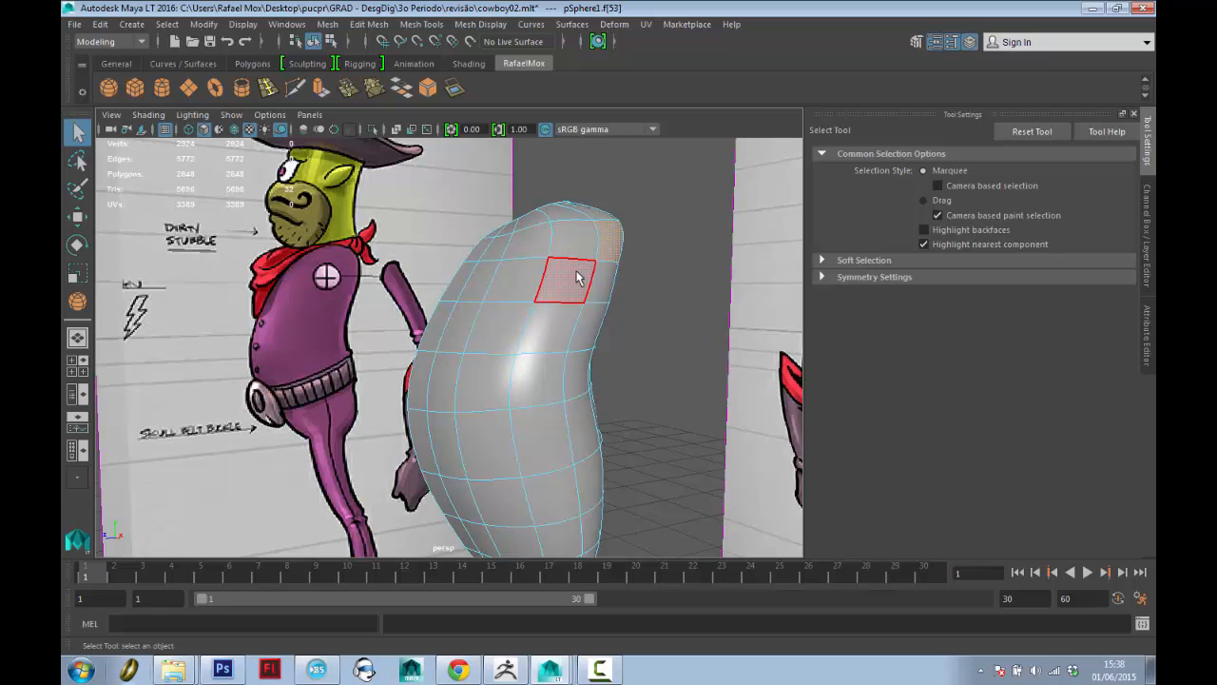
left_click(573, 276)
left_click(508, 279)
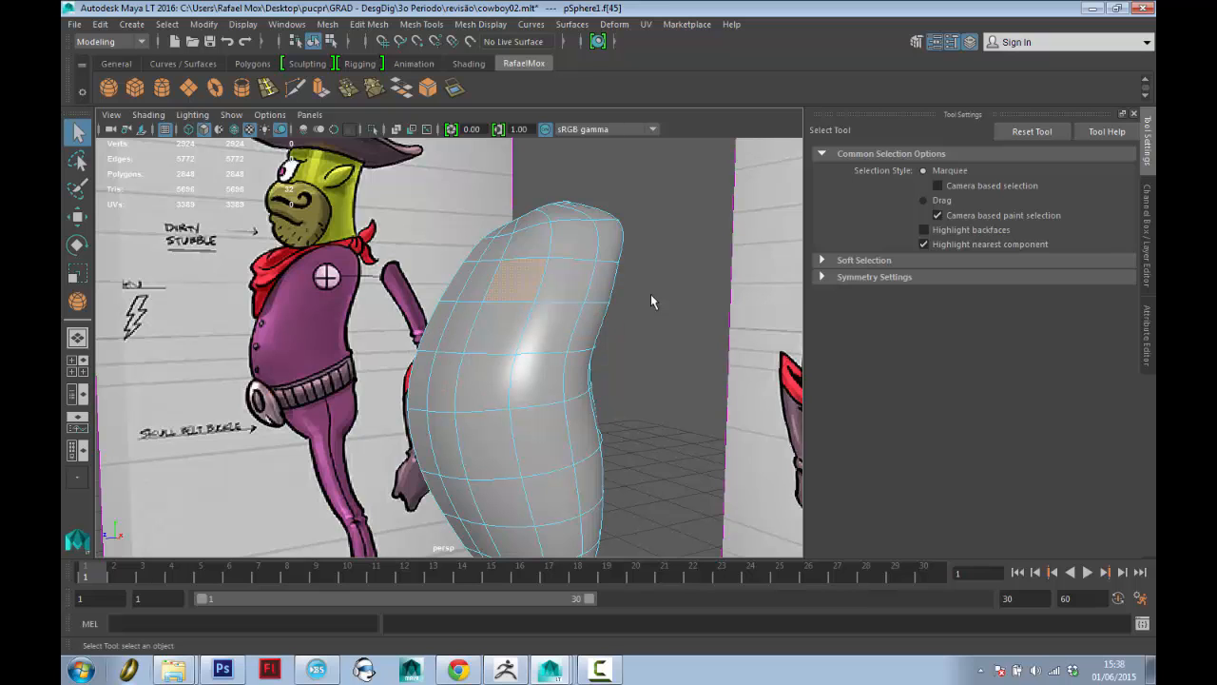
Pick faces on the side of the torso below the shoulder to examine the mesh layout around the arm area.
left_click_drag(650, 294, 573, 284, "alt")
scroll(573, 286, "up", 2)
middle_click_drag(426, 219, 427, 283, "alt")
scroll(433, 299, "down", 3)
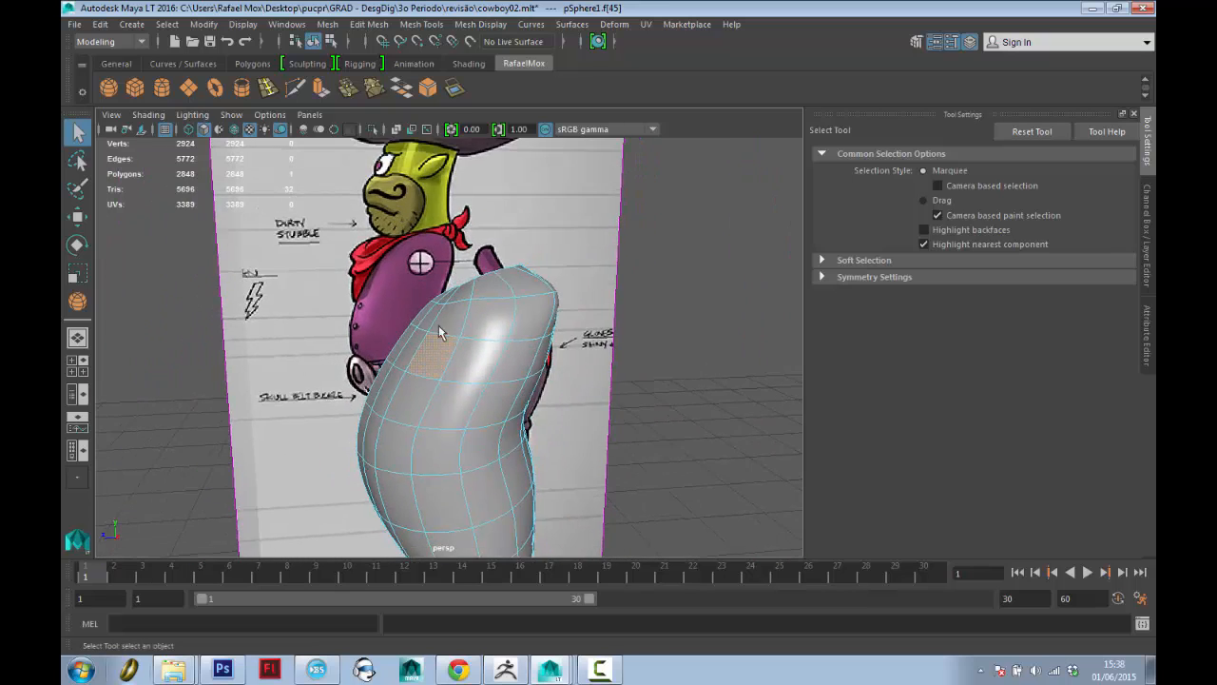
left_click_drag(437, 324, 478, 293, "alt")
left_click(498, 330)
left_click(441, 354, "shift")
left_click(480, 381)
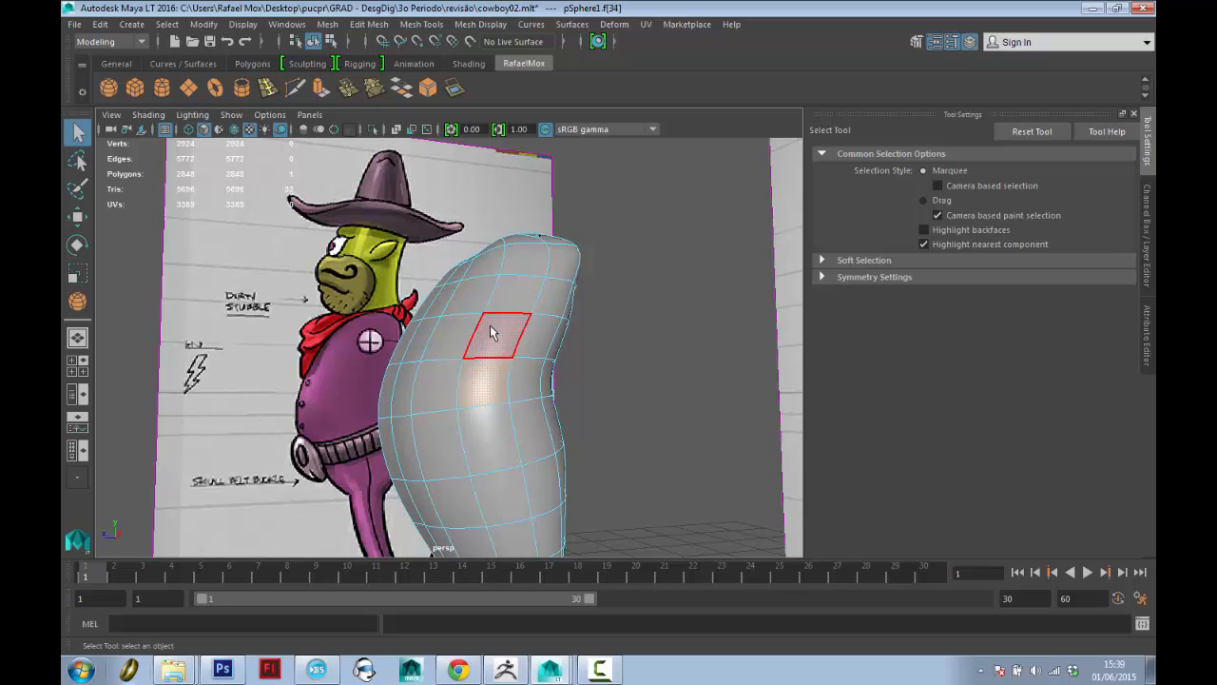
left_click(515, 298)
Inspect the shoulder faces up close, and compare them with the cowboy reference in the side view.
left_click_drag(555, 274, 520, 312, "alt")
right_click_drag(520, 312, 517, 371, "alt")
left_click_drag(517, 371, 544, 372, "alt")
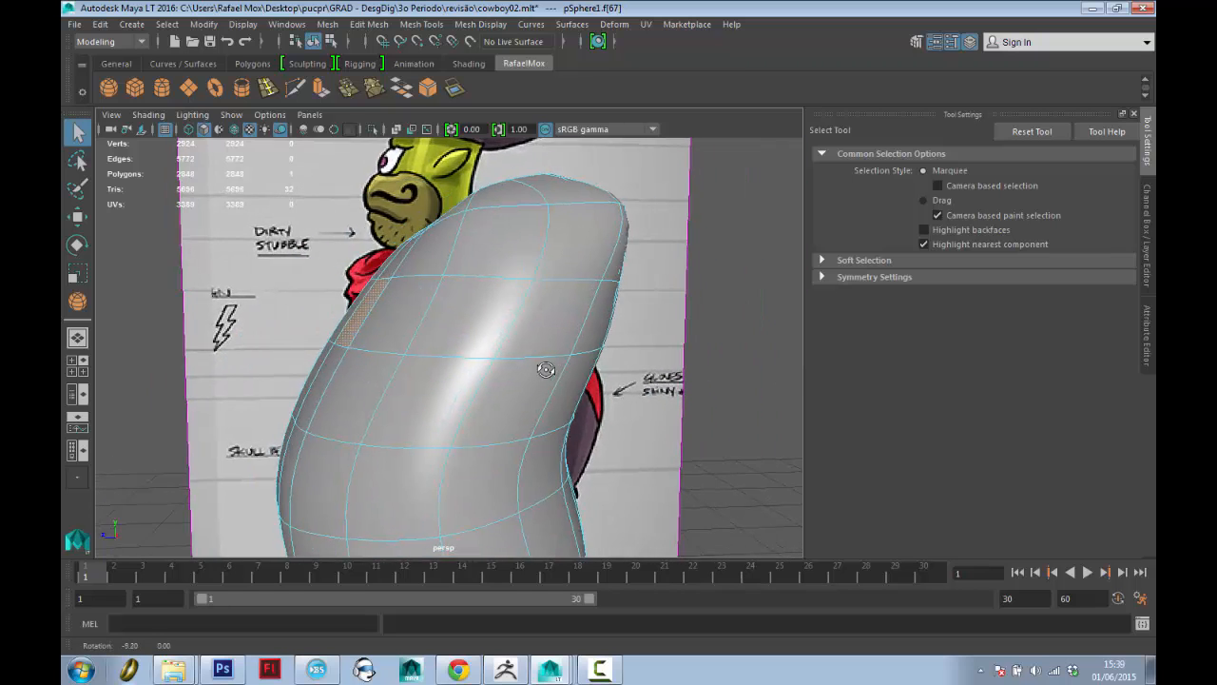
left_click_drag(504, 306, 467, 285, "alt")
right_click_drag(467, 285, 449, 195, "alt")
key("space")
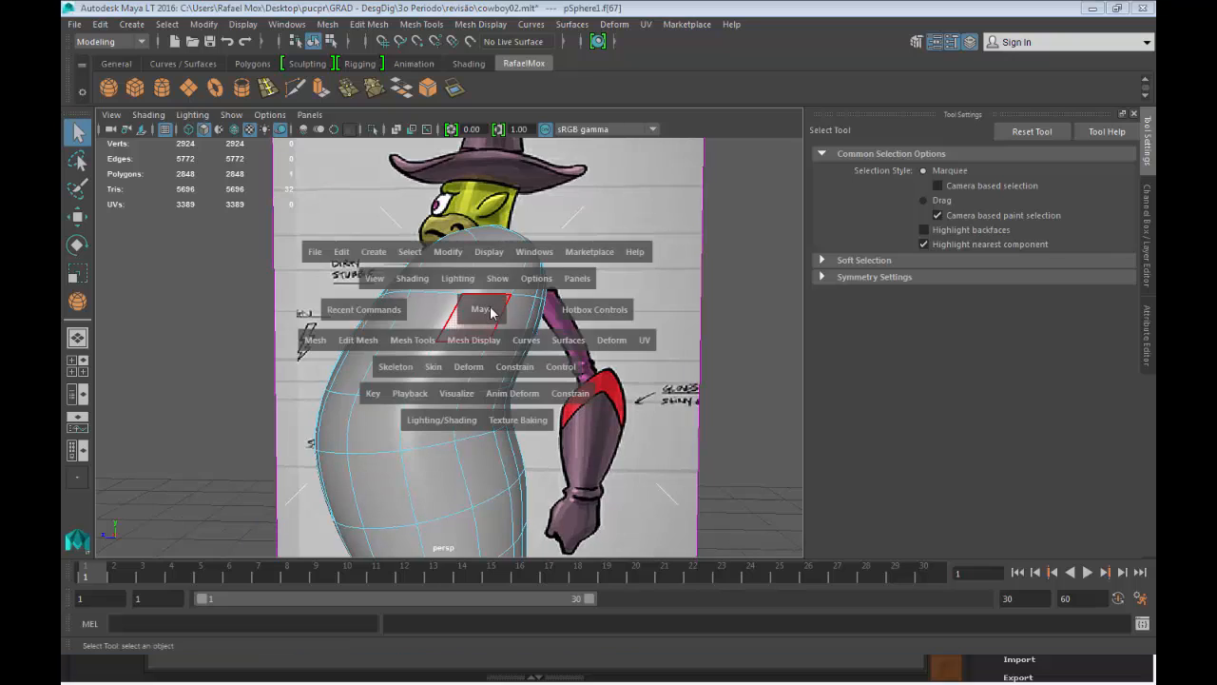
left_click_drag(495, 314, 538, 294)
middle_click_drag(538, 295, 567, 68, "alt")
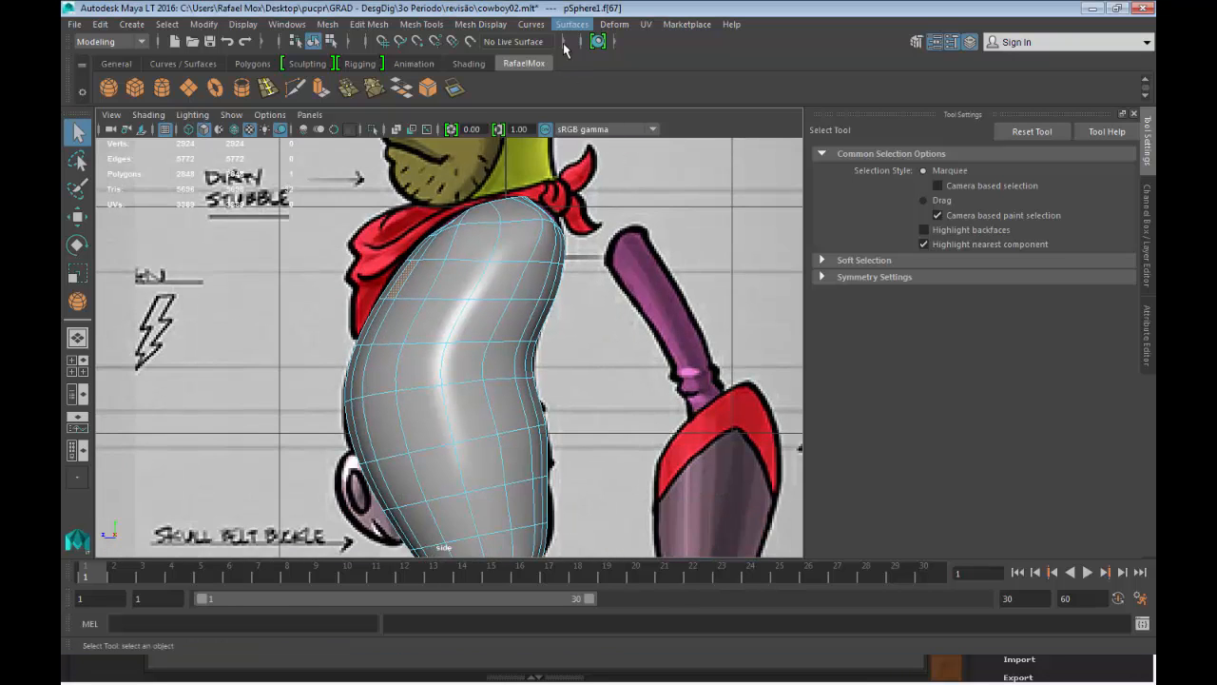
middle_click_drag(578, 179, 572, 224, "alt")
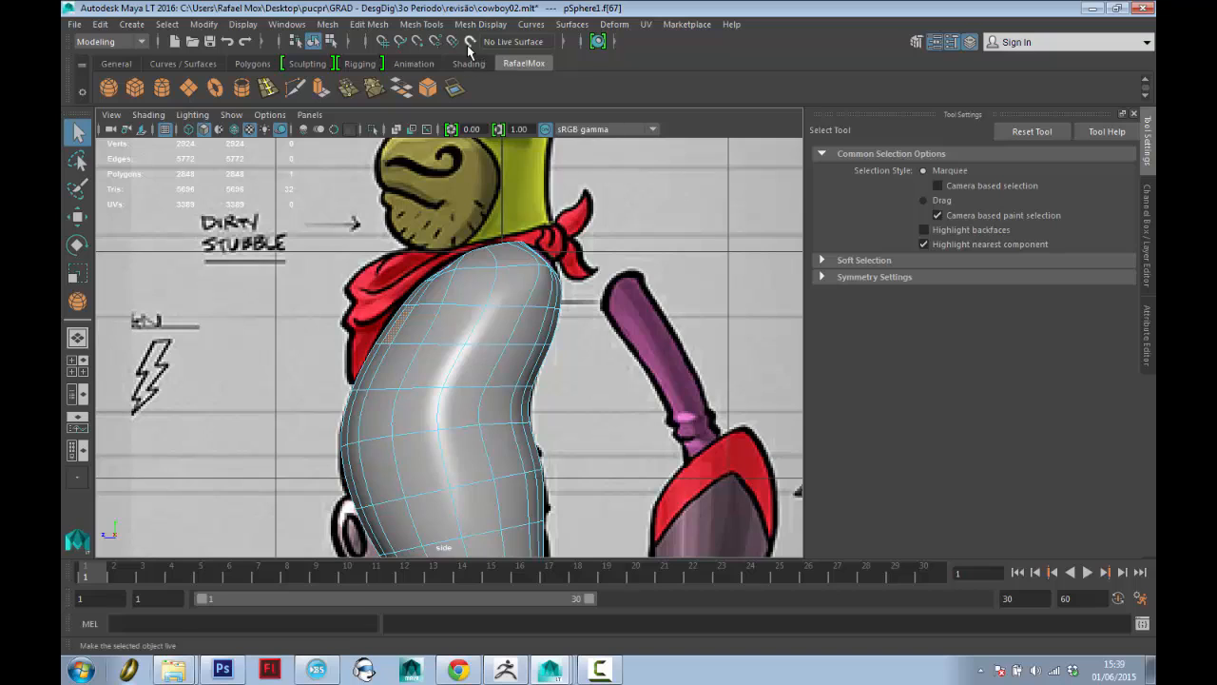
Activate the Multi-Cut tool and return to the perspective view of the torso.
left_click(443, 24)
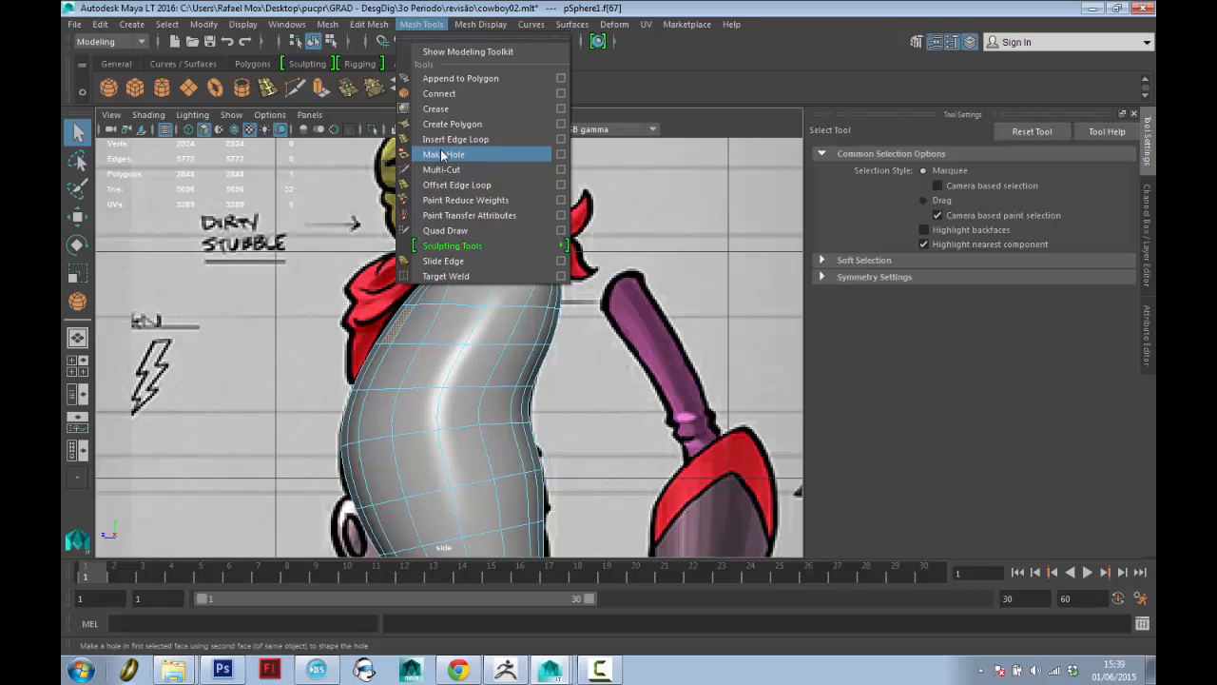
left_click(703, 96)
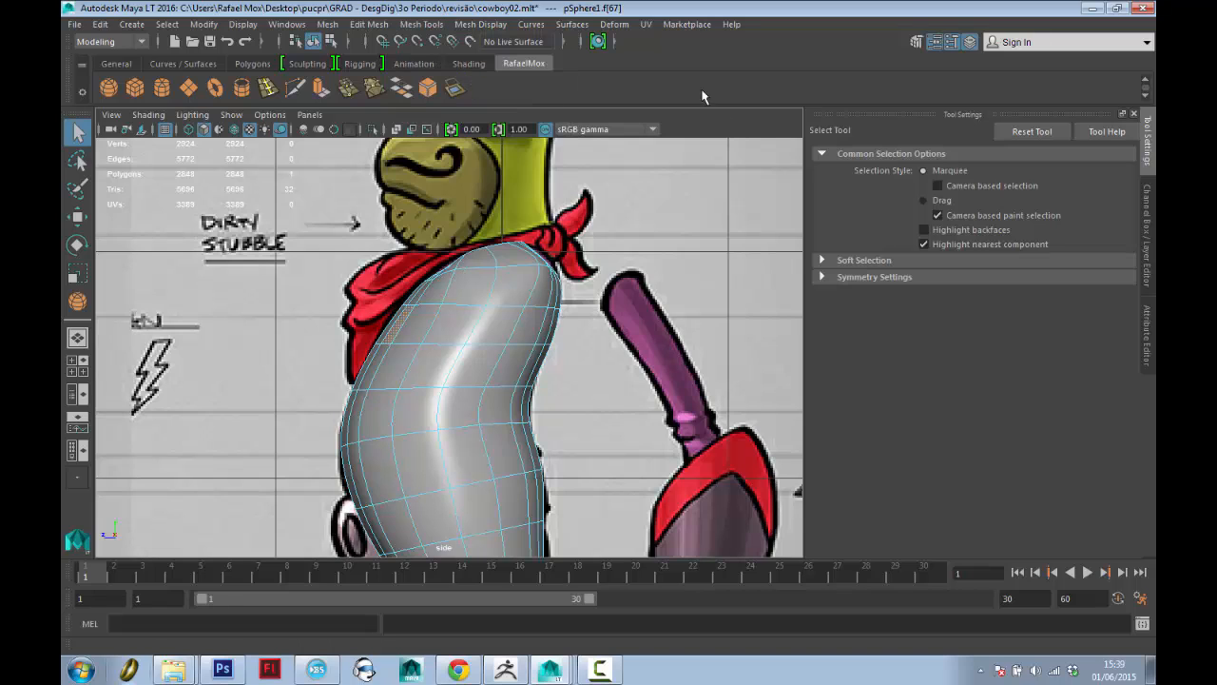
left_click(294, 87)
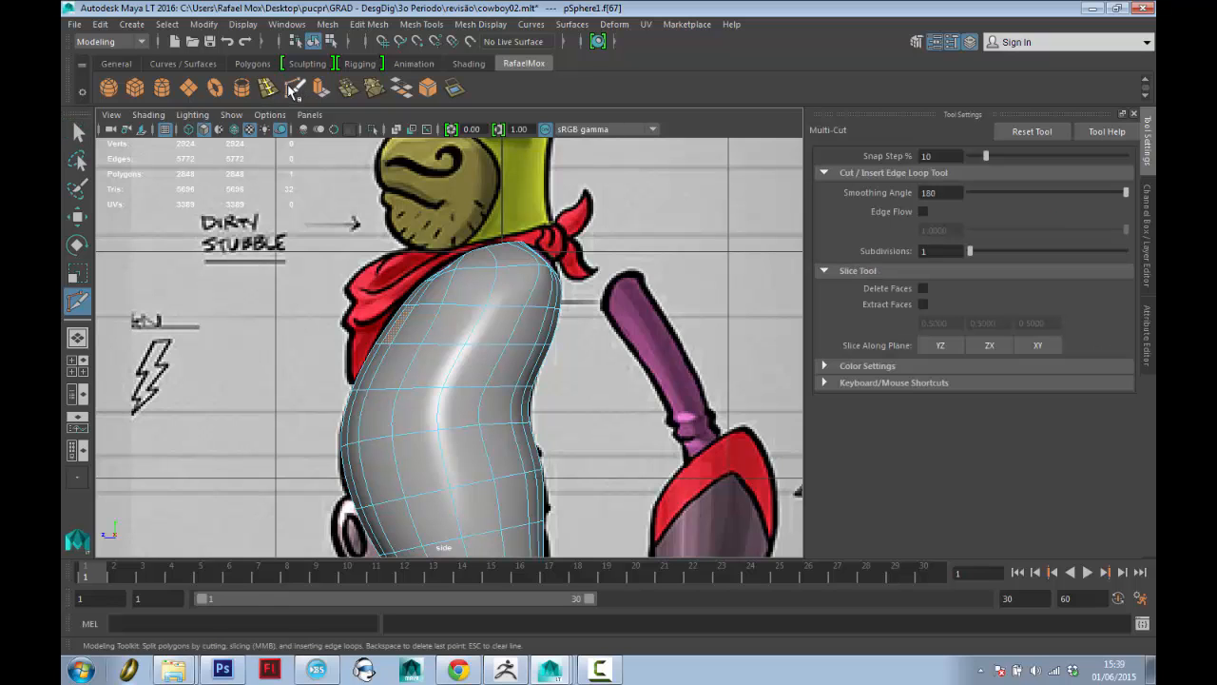
scroll(528, 294, "up", 3)
middle_click_drag(518, 289, 464, 260, "alt")
right_click_drag(472, 285, 528, 320, "alt")
middle_click_drag(469, 264, 469, 305, "alt")
right_click_drag(471, 309, 537, 385, "alt")
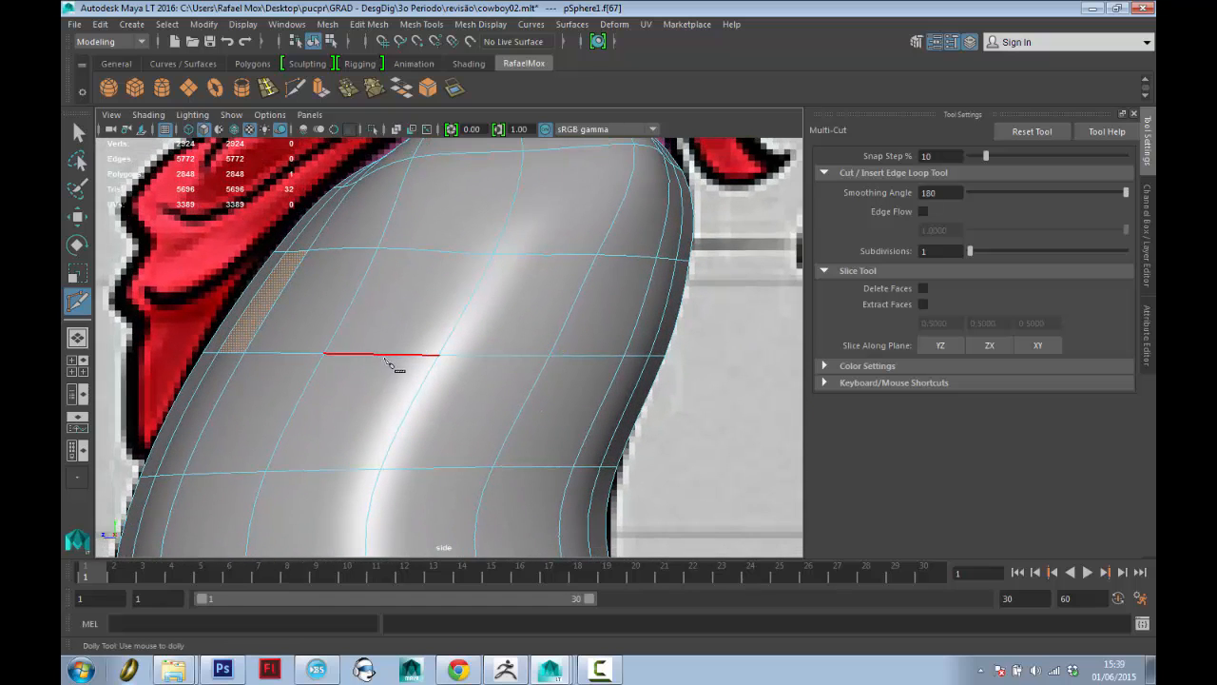
left_click_drag(482, 354, 500, 264, "alt")
key("space")
key("space")
left_click_drag(504, 270, 538, 286, "alt")
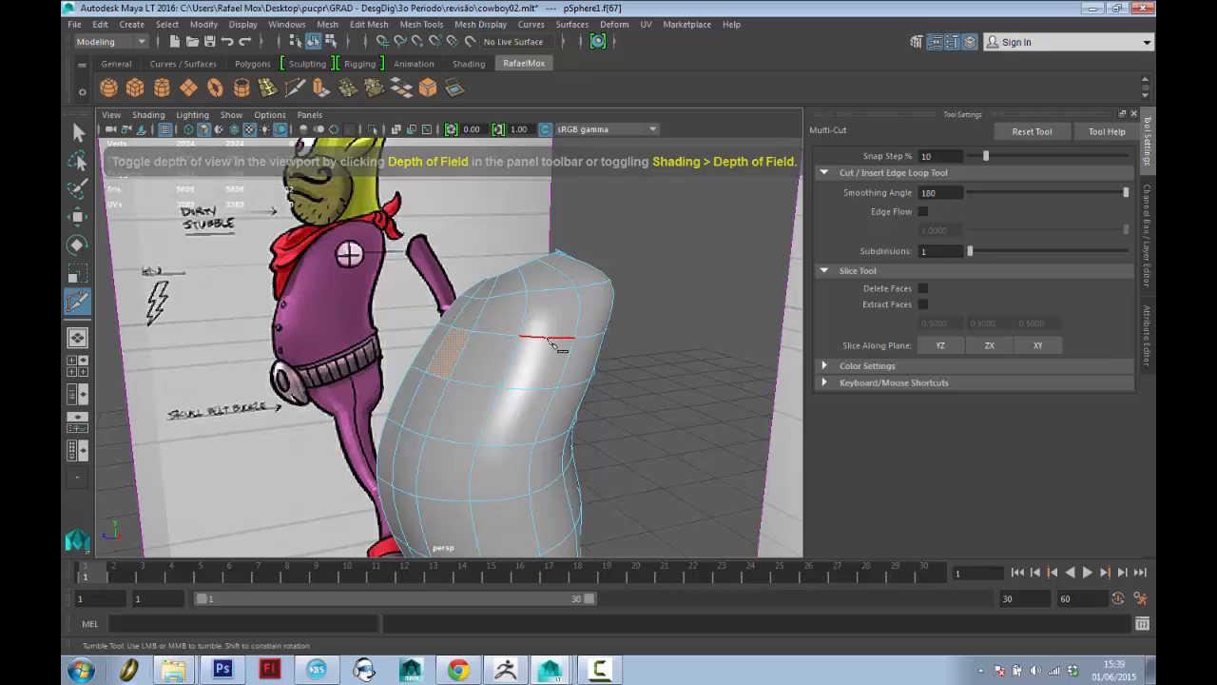
Display the mesh unsmoothed and cut diagonally across the lower corner of the upper shoulder face, between its bottom and side edges.
scroll(558, 326, "up", 5)
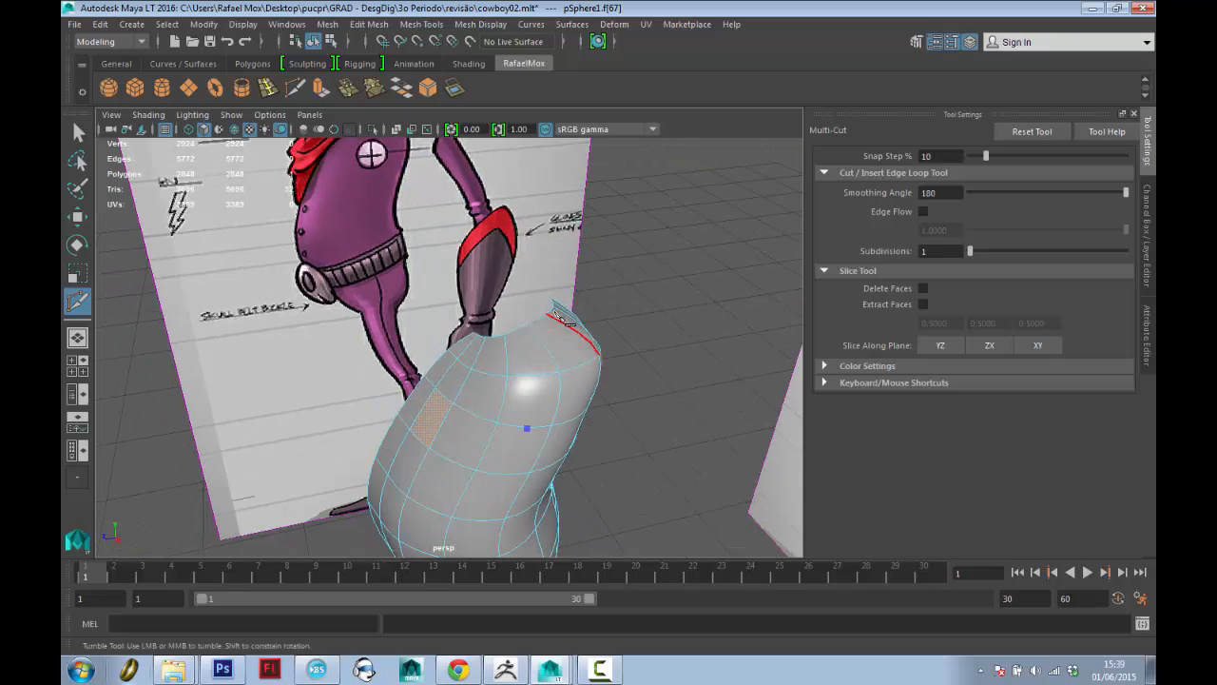
left_click(559, 416)
key("1")
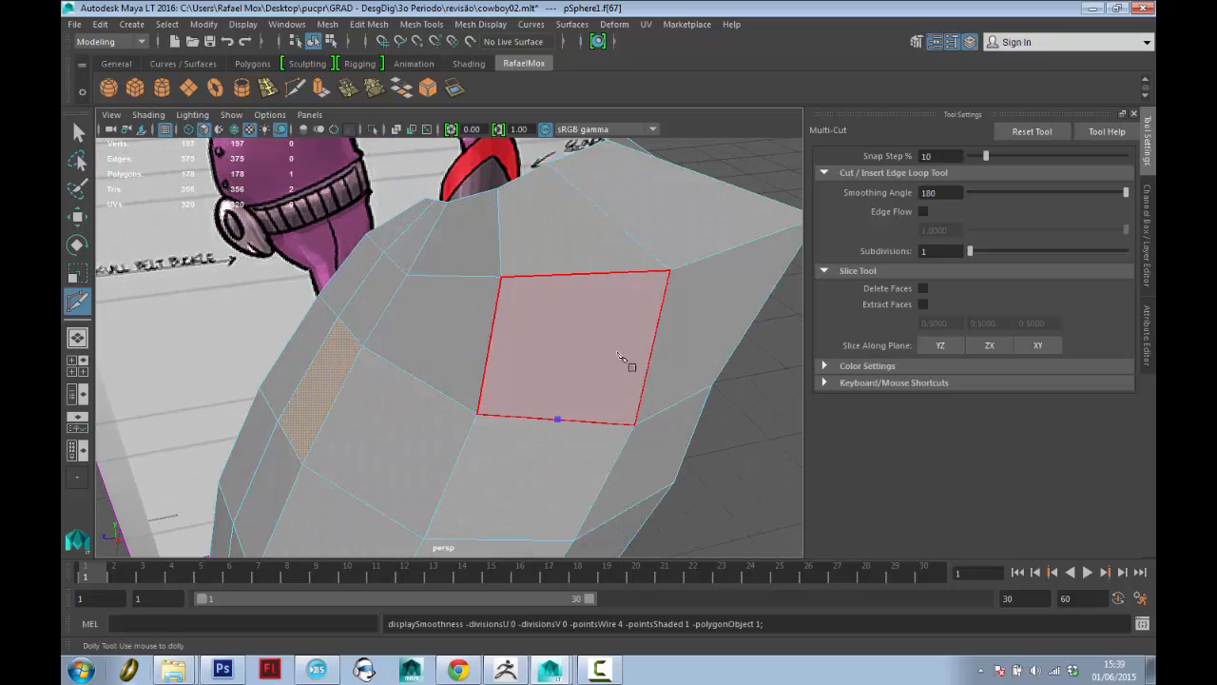
middle_click_drag(609, 411, 547, 369, "alt")
scroll(509, 361, "down", 4)
left_click_drag(506, 359, 464, 328, "alt")
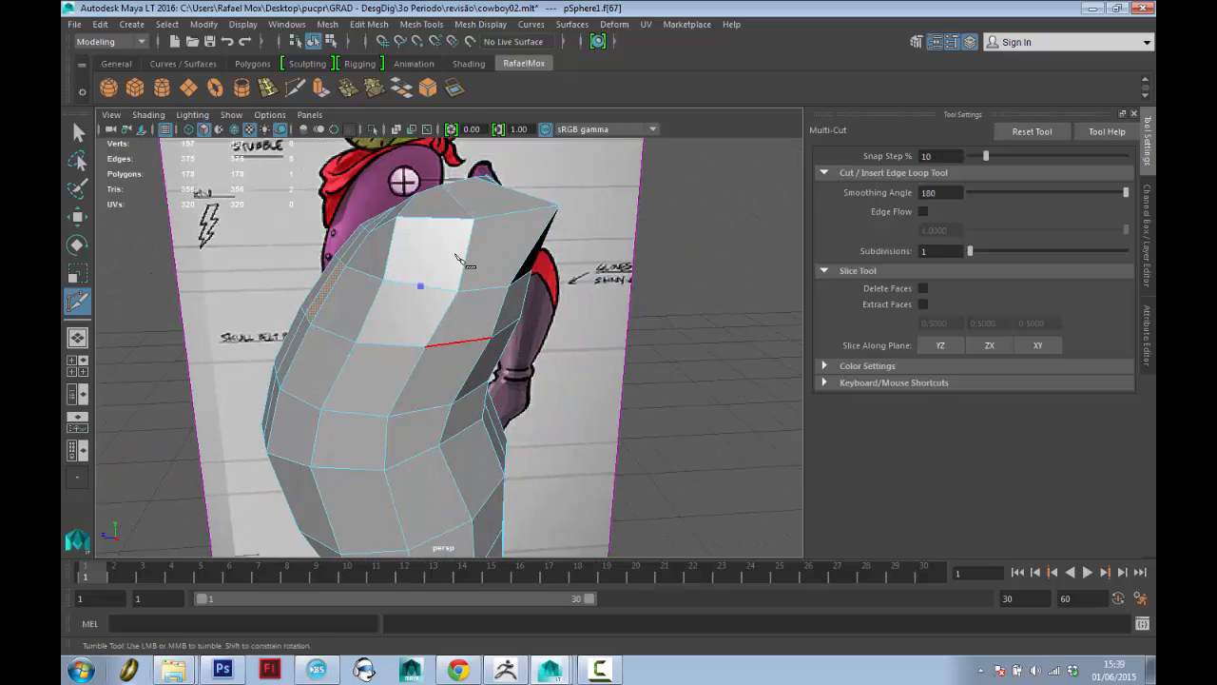
middle_click_drag(475, 267, 463, 330, "alt")
scroll(460, 326, "up", 1)
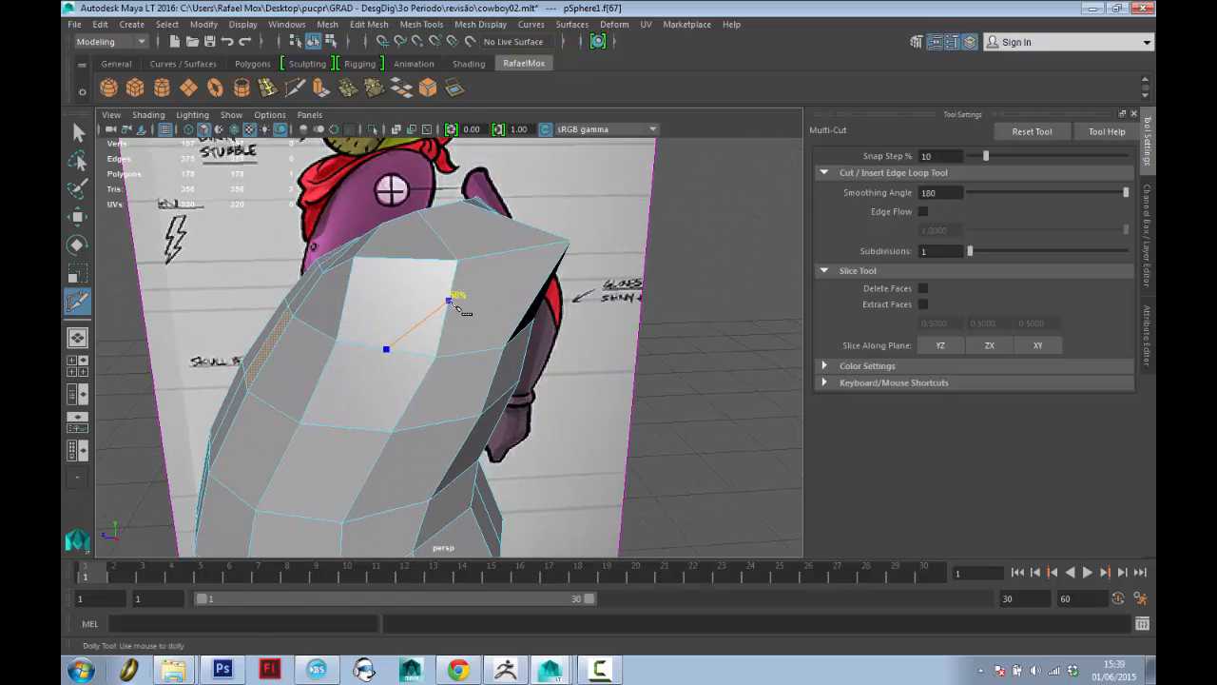
left_click(449, 296)
left_click_drag(450, 298, 473, 326, "alt")
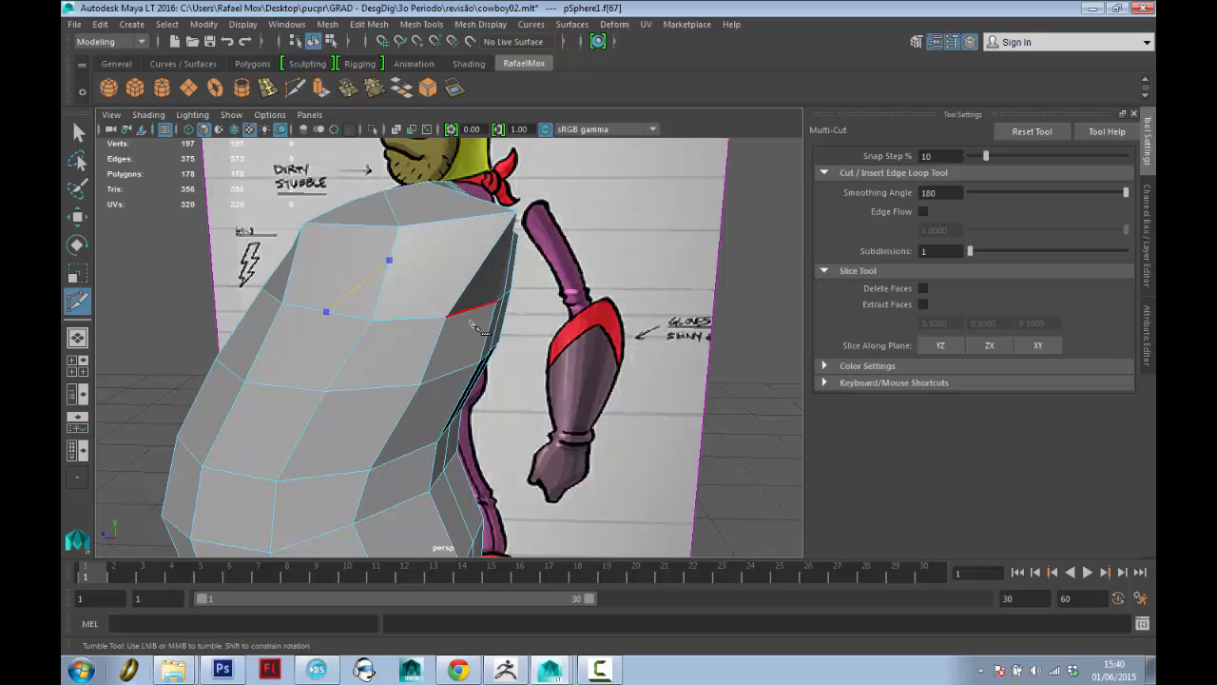
middle_click_drag(474, 326, 549, 187, "alt")
left_click_drag(428, 210, 528, 251, "alt")
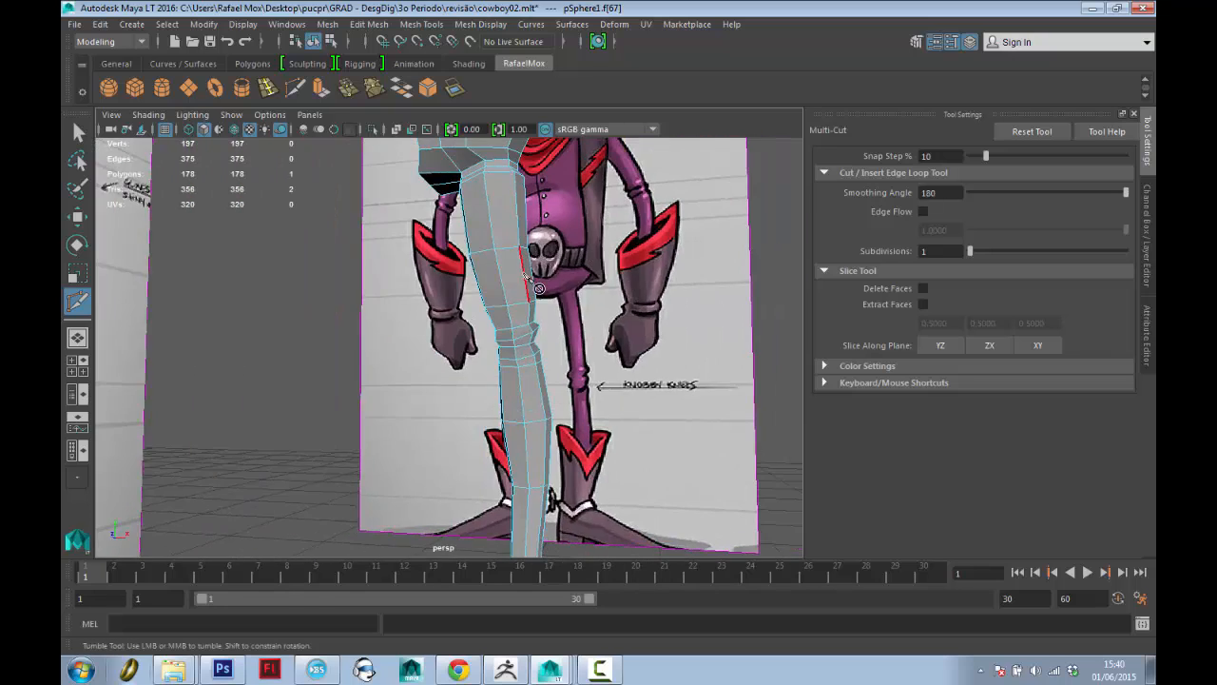
left_click_drag(461, 274, 504, 288, "alt")
key("q")
Select the ring of faces around the leg just above the knee and examine it from several angles.
right_click_drag(495, 271, 495, 311)
left_click(488, 276)
left_click_drag(488, 276, 375, 296, "alt")
left_click(499, 281, "shift")
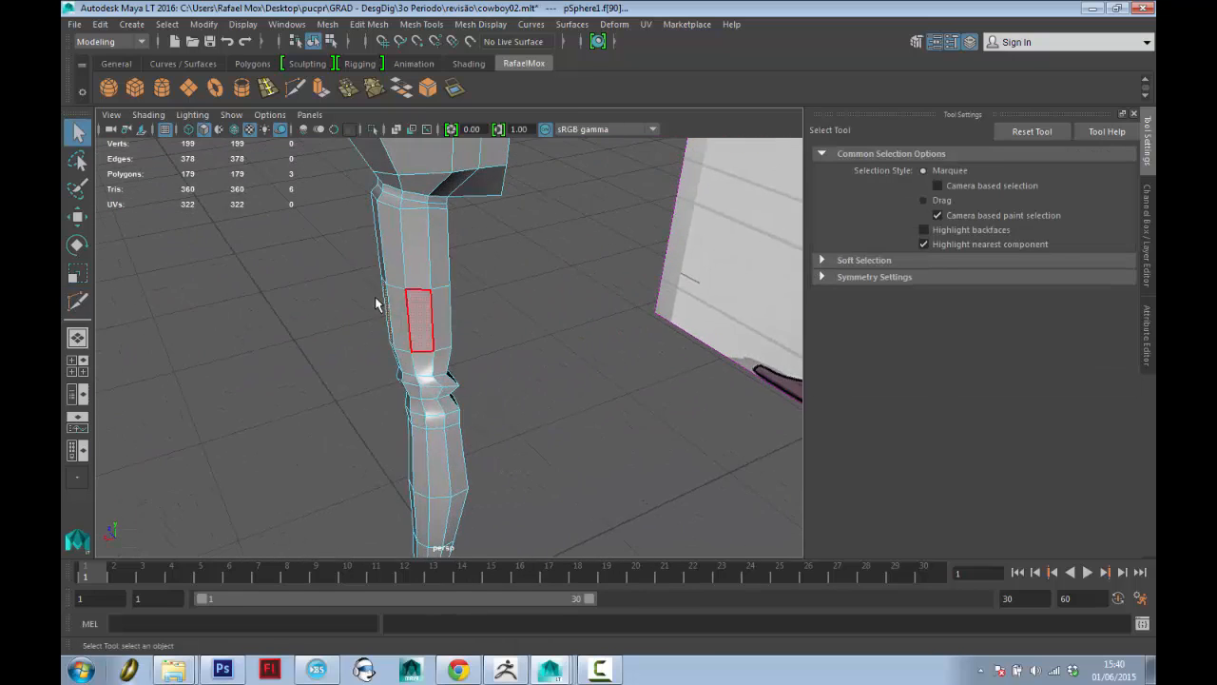
double_click(421, 319, "shift")
left_click_drag(531, 317, 352, 297, "alt")
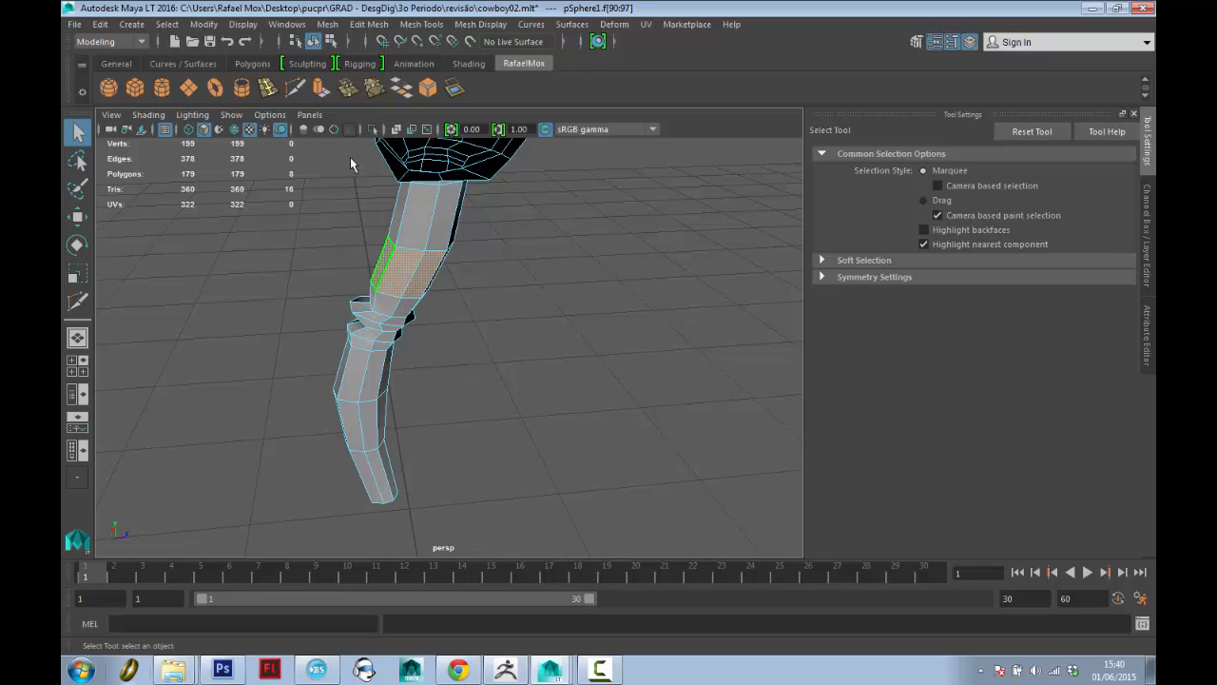
left_click_drag(565, 209, 462, 339, "alt")
right_click_drag(463, 340, 465, 302, "alt")
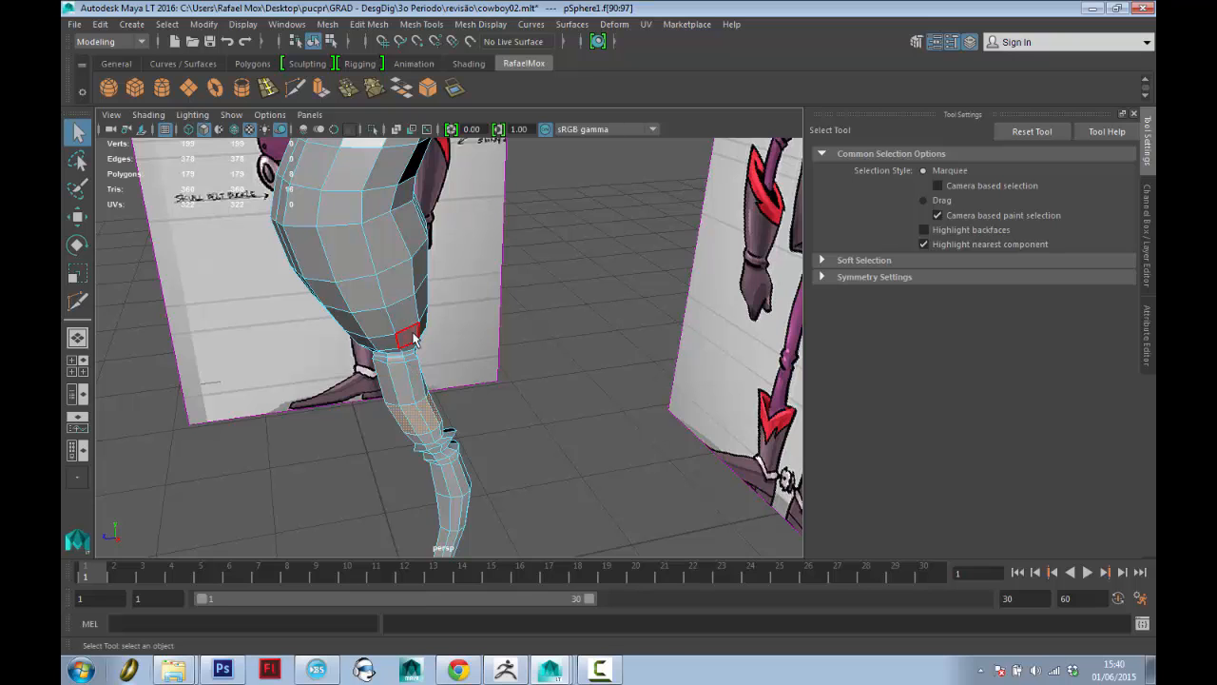
right_click_drag(464, 331, 411, 344, "alt")
left_click_drag(411, 344, 515, 330, "alt")
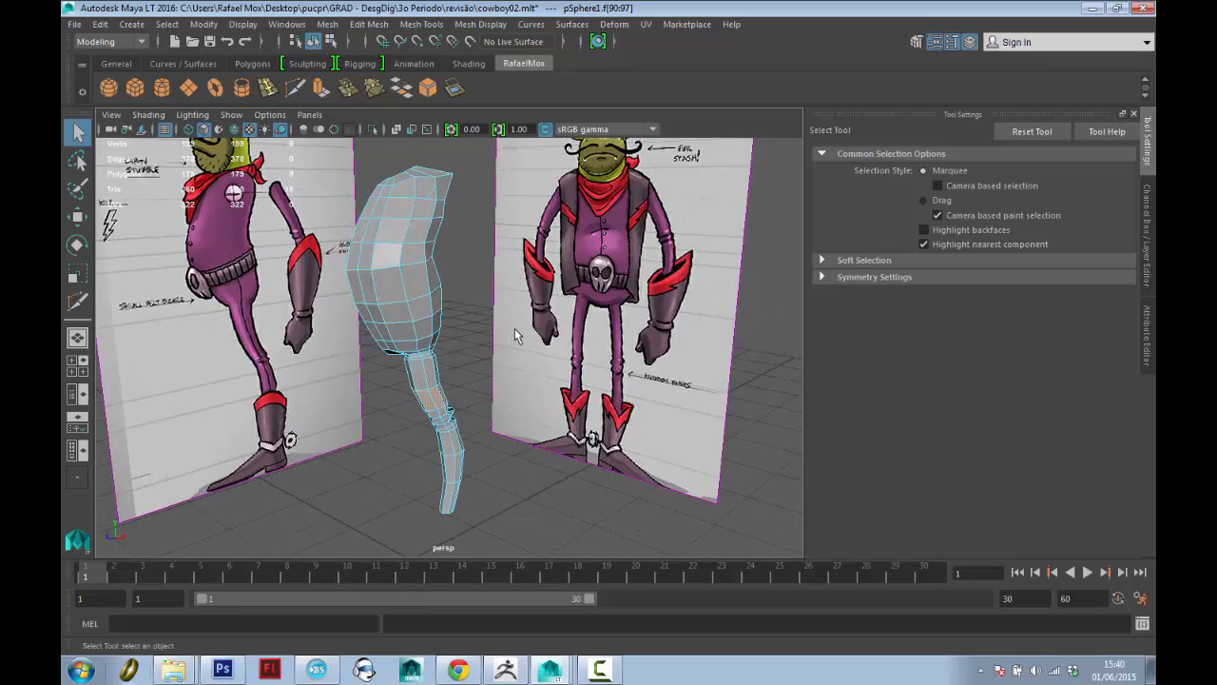
Select the upper shoulder face with the cut-off corner to examine its shape.
right_click_drag(514, 330, 530, 485, "alt")
middle_click_drag(529, 485, 605, 492, "alt")
left_click_drag(605, 492, 491, 437, "alt")
middle_click_drag(491, 437, 611, 405, "alt")
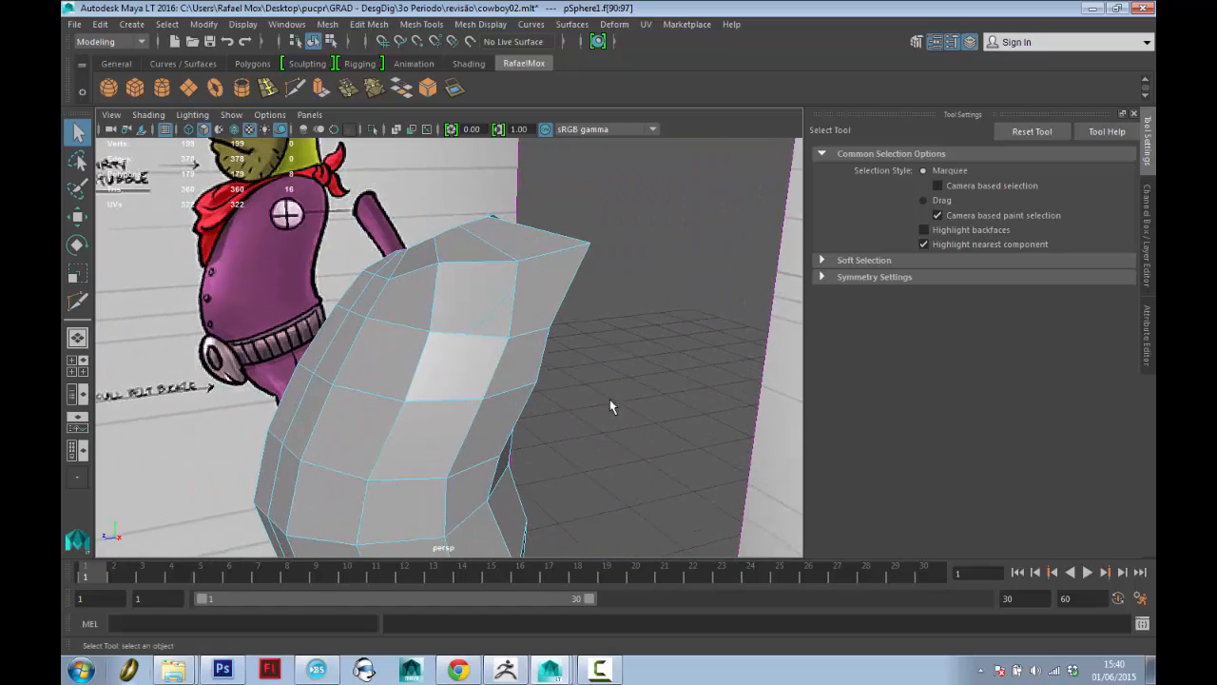
left_click(483, 303)
mouse_move(468, 348)
left_mouse_down("alt")
mouse_move(438, 314)
mouse_move(467, 369)
left_mouse_up("alt")
middle_click_drag(468, 368, 517, 424, "alt")
right_click_drag(516, 424, 508, 342, "alt")
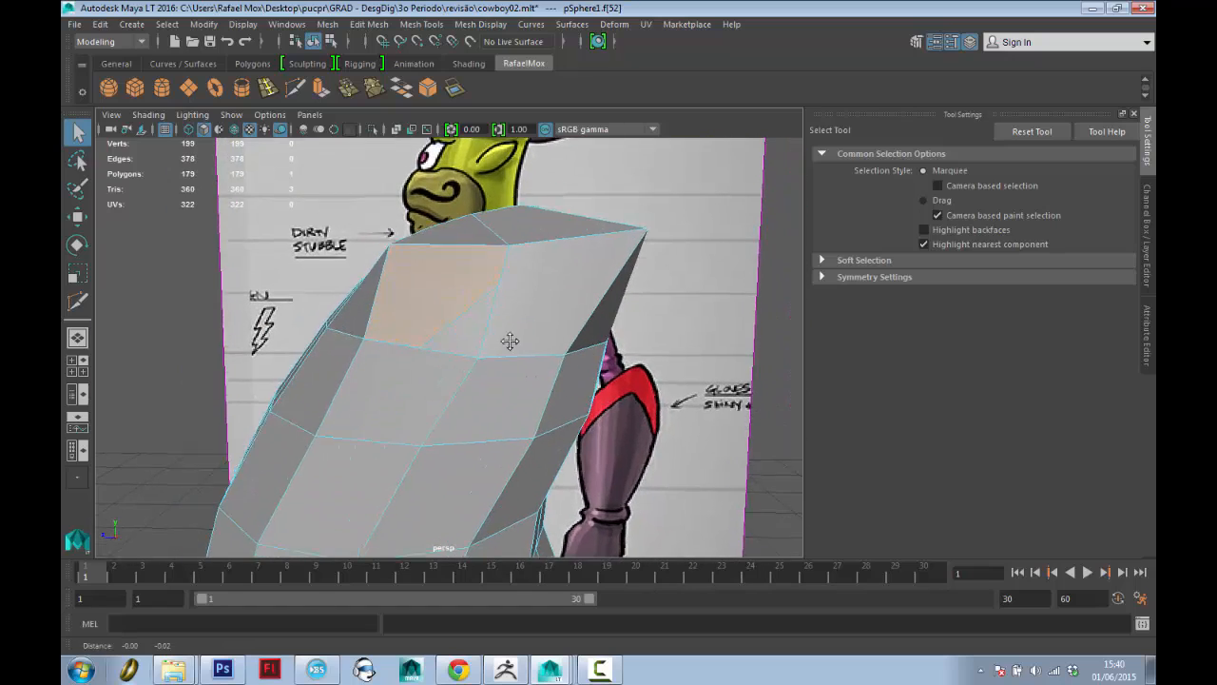
middle_click_drag(507, 342, 508, 304, "alt")
Continue the shoulder corner cut with Multi-Cut through the surrounding faces and back to its start, forming a closed ring for the arm.
left_click(297, 87)
left_click_drag(570, 286, 467, 237, "alt")
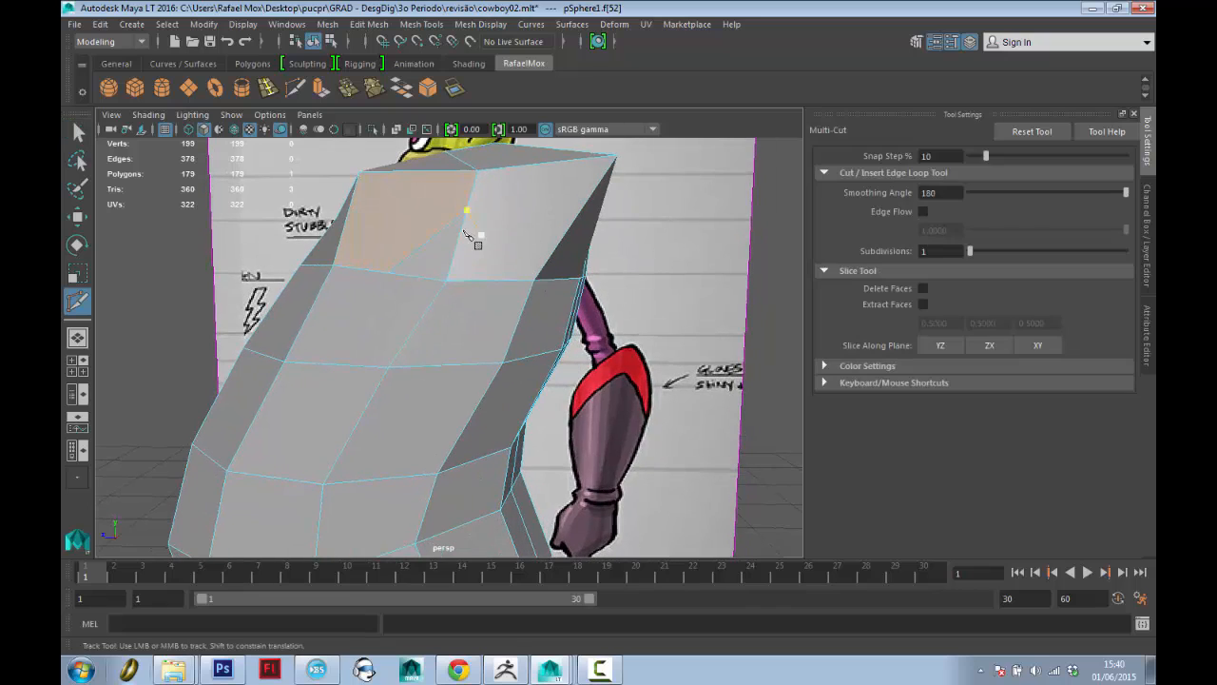
left_click(476, 218)
left_click(503, 281)
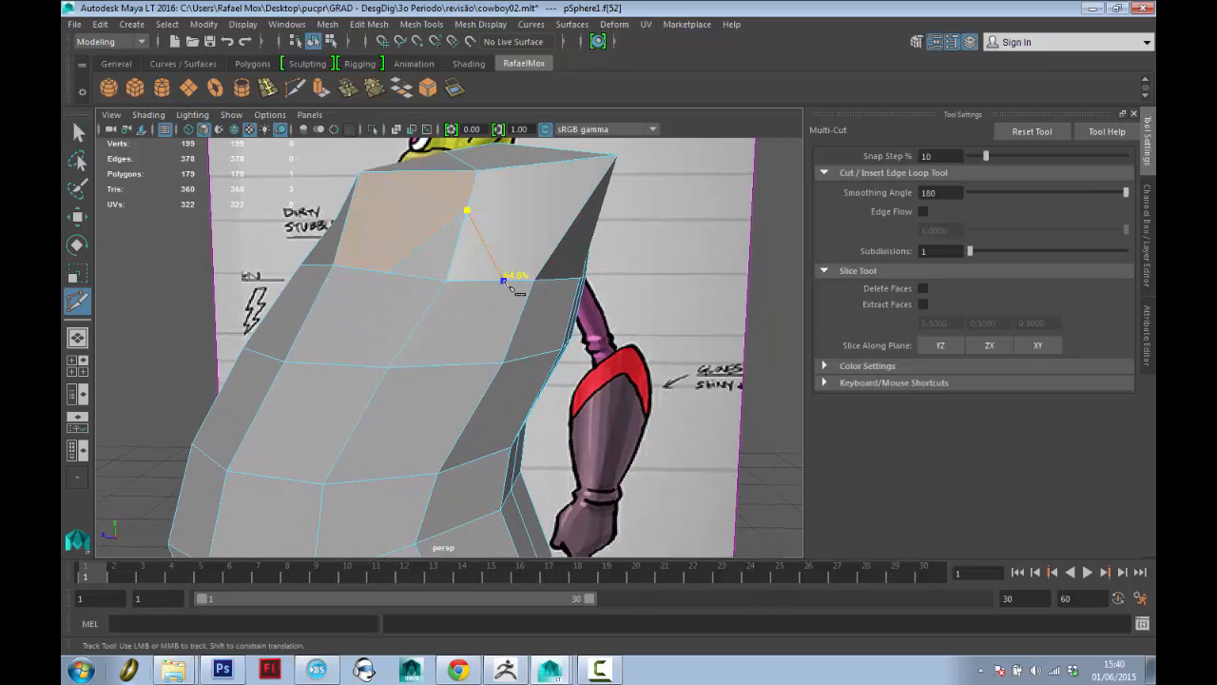
left_click(461, 364)
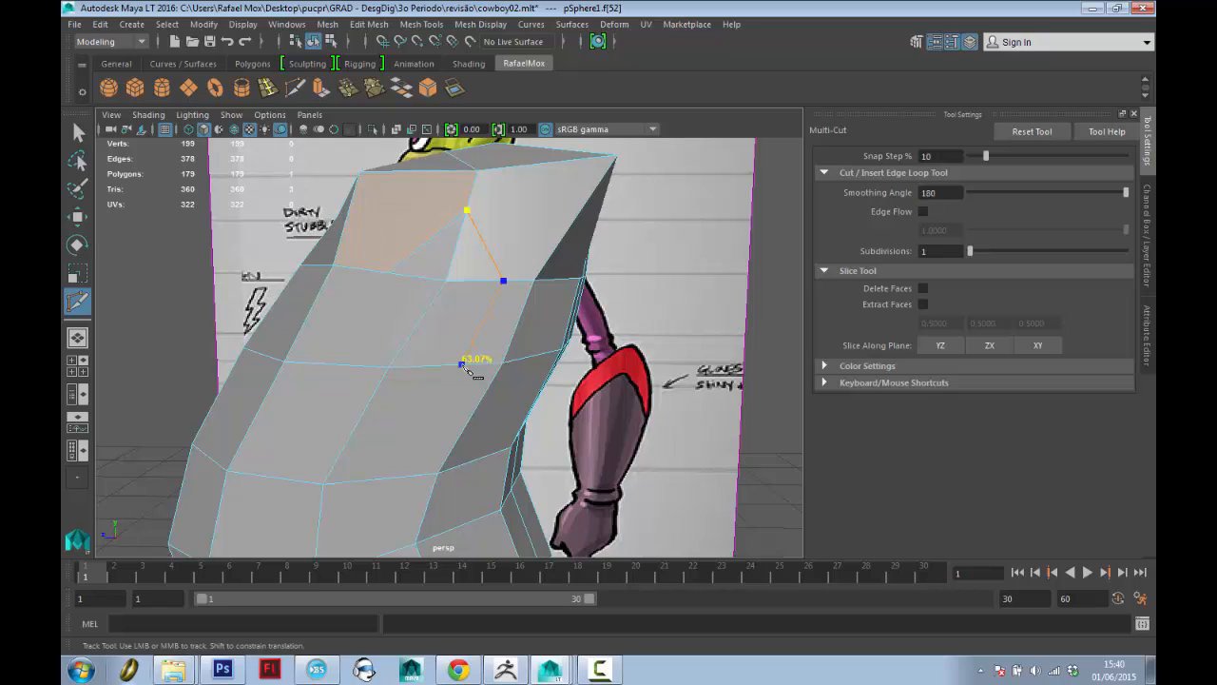
left_click(365, 409)
left_click(341, 364)
left_click(389, 273)
key("q")
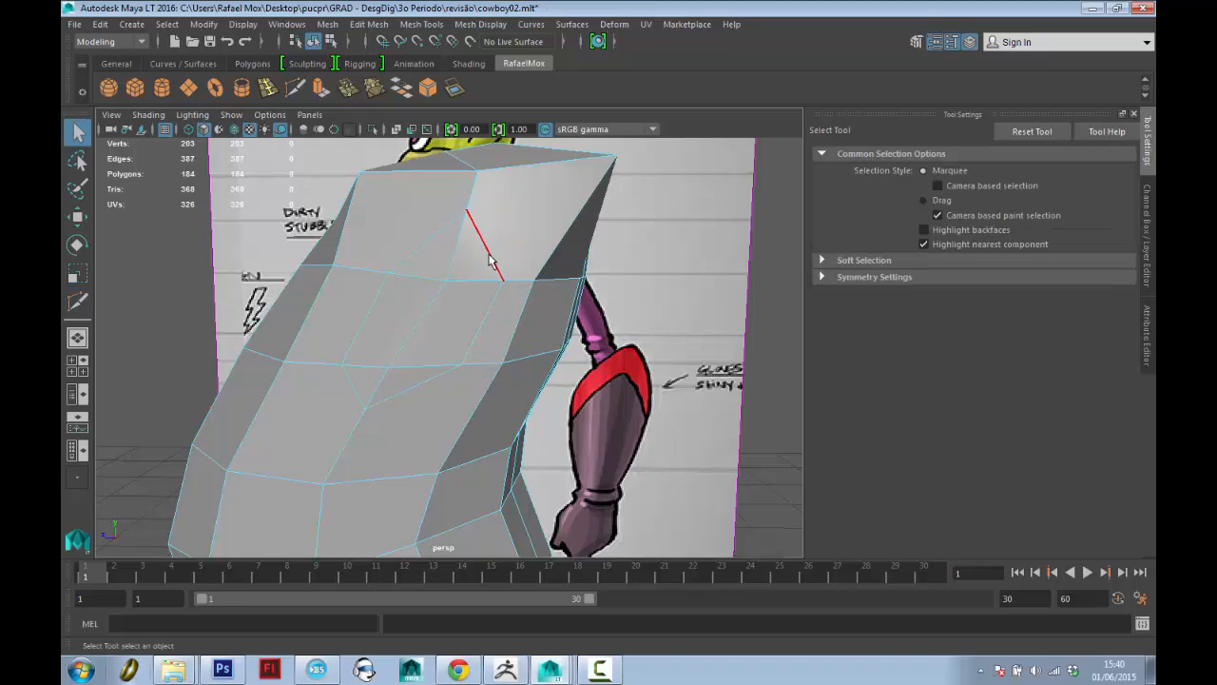
Select individual edges around the shoulder cut and examine the closed ring from several angles.
left_click(437, 357)
left_click(486, 317)
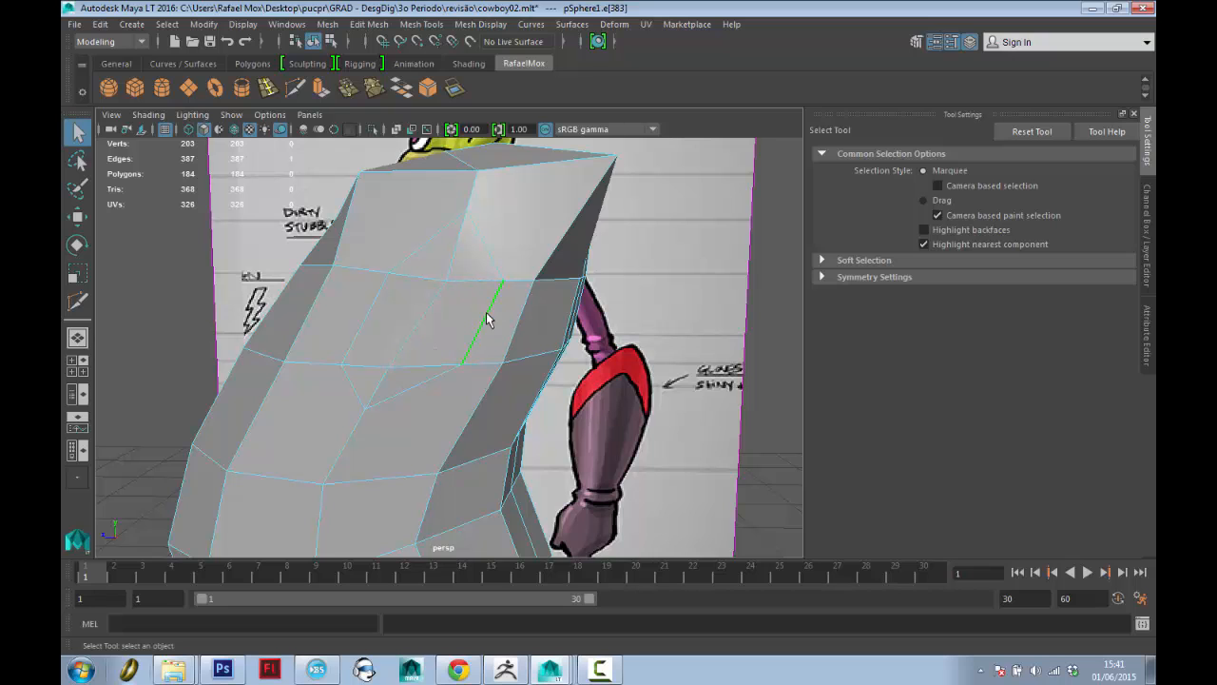
left_click_drag(423, 328, 471, 363, "alt")
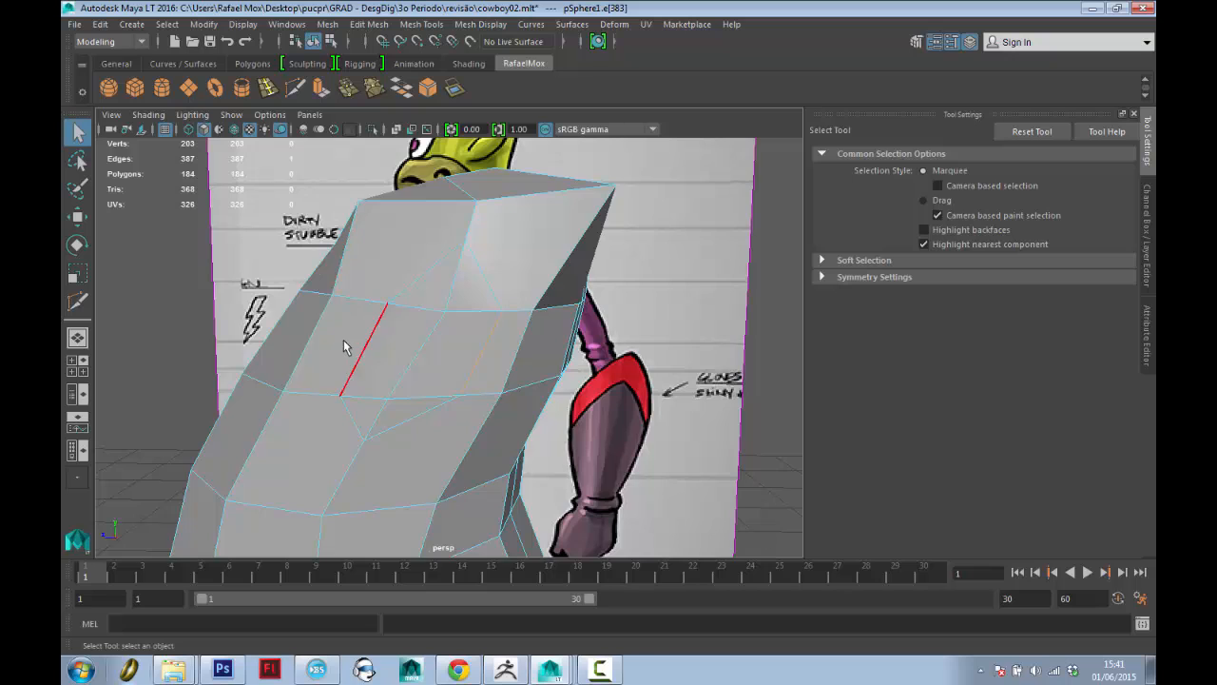
left_click_drag(345, 342, 314, 285, "alt")
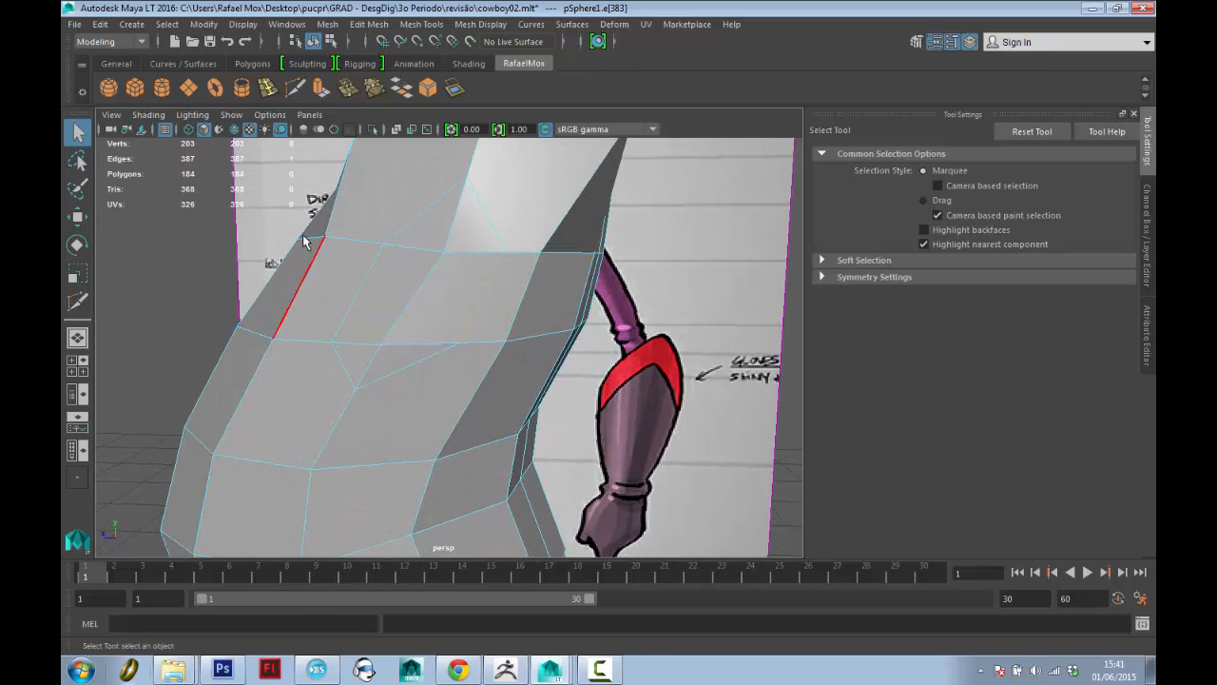
left_click(295, 91)
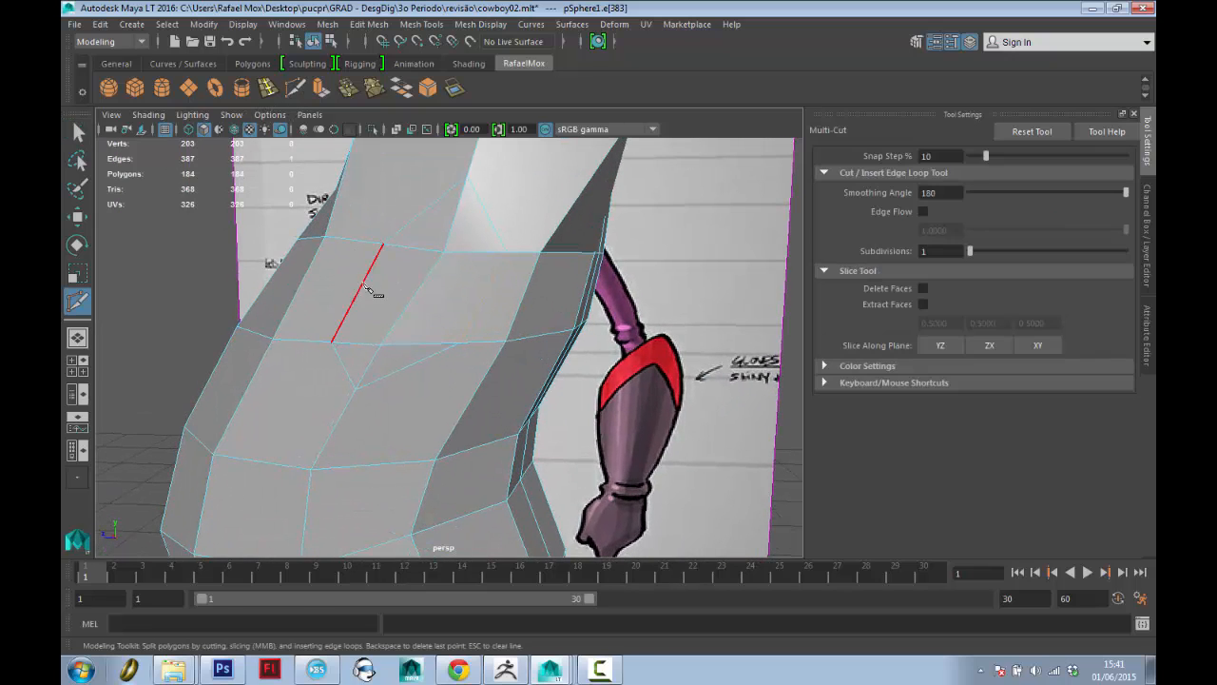
left_click_drag(380, 248, 429, 302, "alt")
key("q")
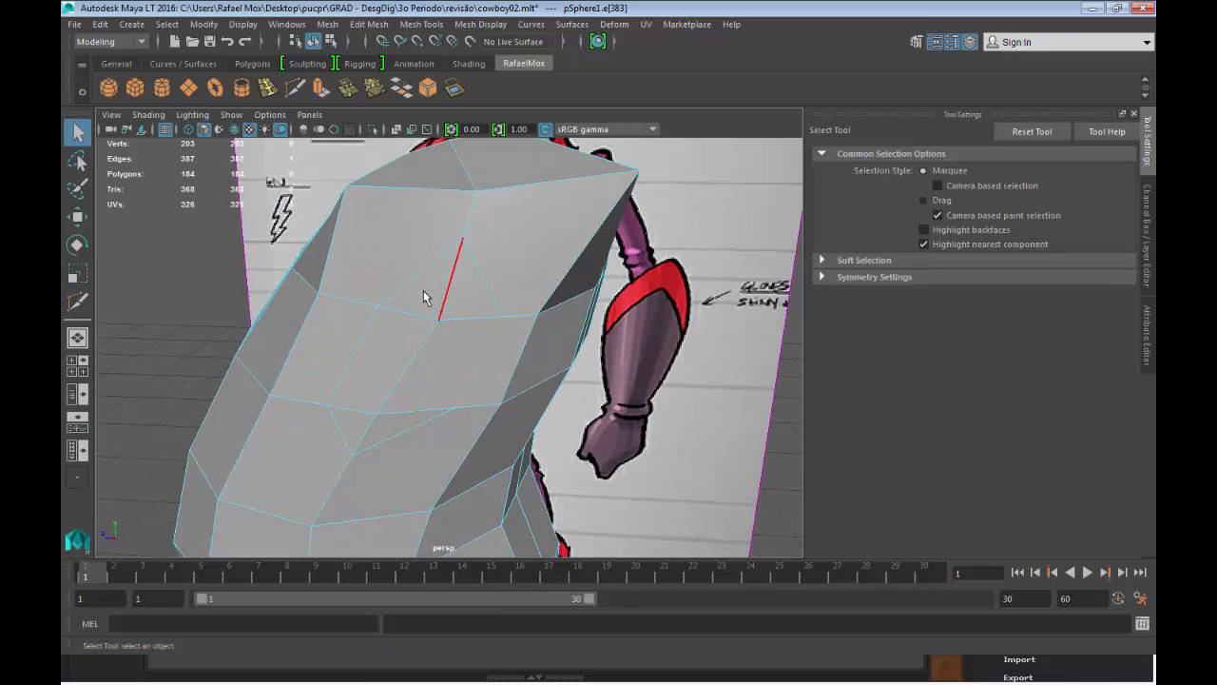
right_click_drag(432, 295, 411, 271)
mouse_move(365, 235)
left_mouse_down("alt")
mouse_move(403, 258)
mouse_move(380, 250)
left_mouse_up("alt")
left_click(443, 237)
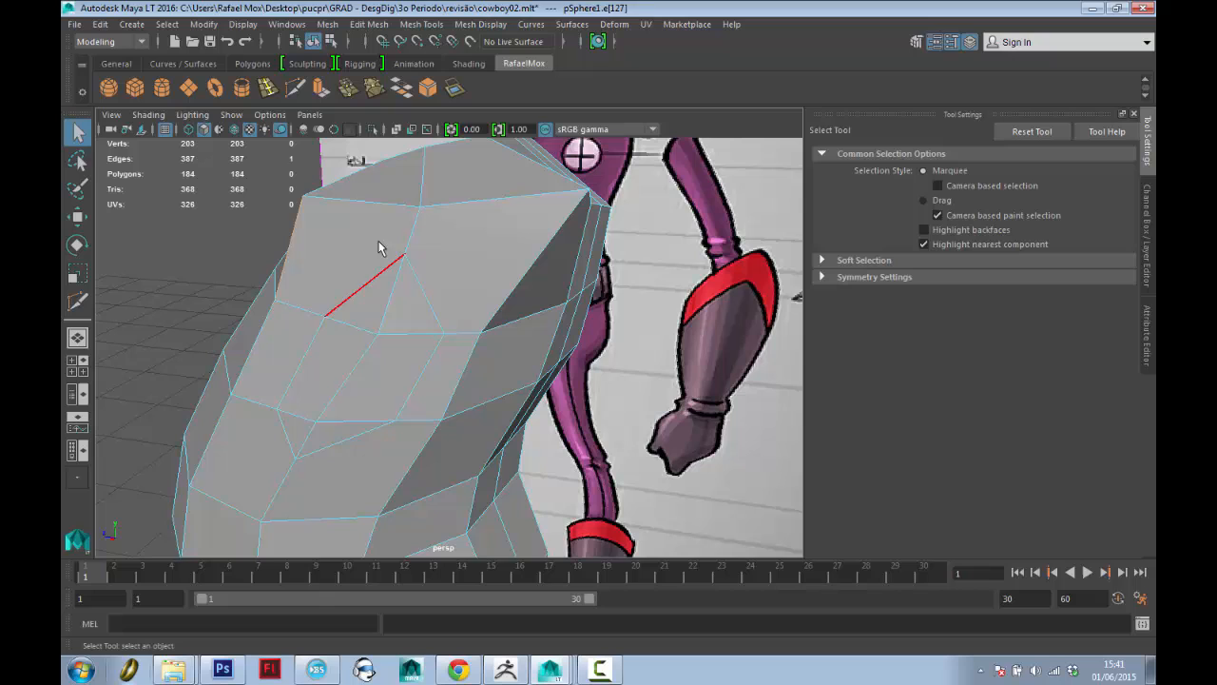
Select the two faces above and the two faces below the shoulder ring to examine their shape.
left_click(286, 491)
right_click_drag(285, 492, 276, 323)
left_click(239, 434)
left_click(352, 465, "shift")
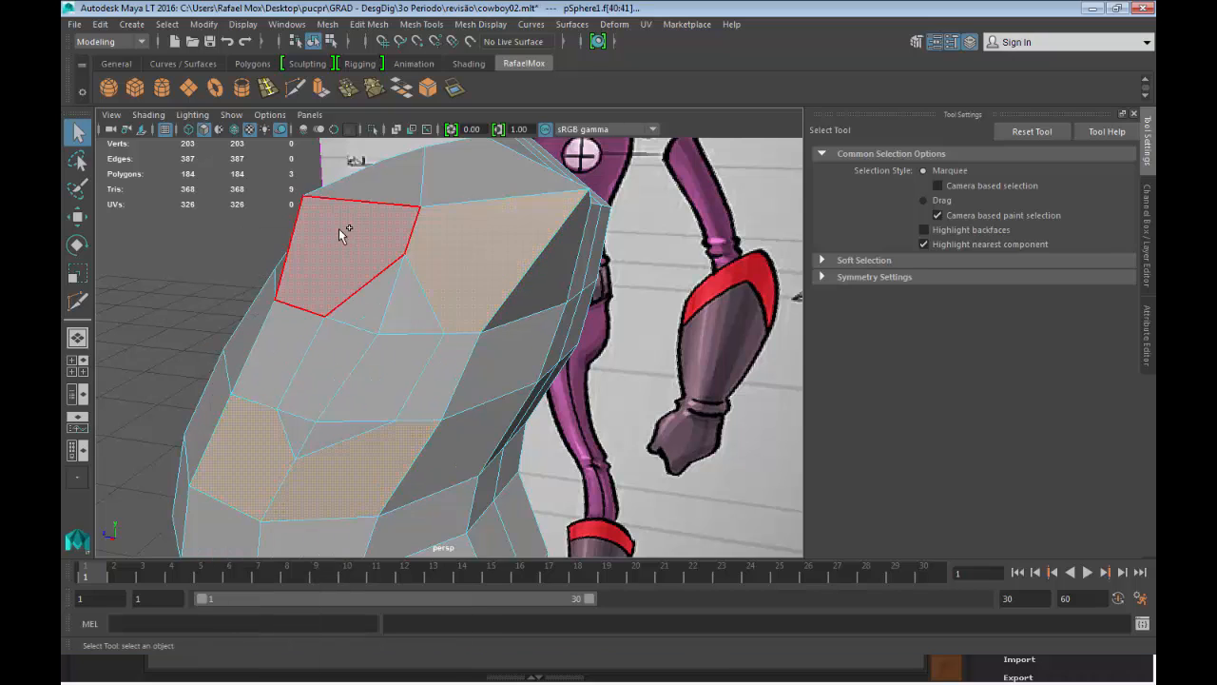
left_click(345, 231, "shift")
left_click(453, 299, "shift")
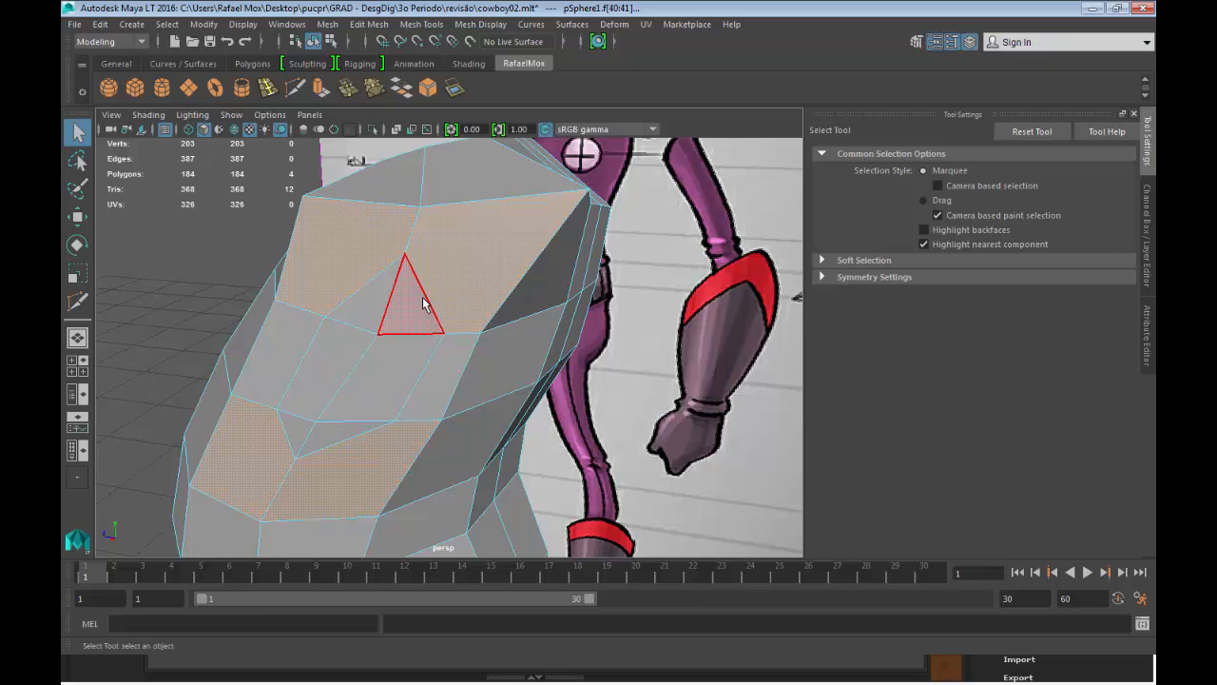
Preview the mesh smoothed and return to the unsmoothed display, checking the shoulder ring from both sides of the torso.
key("3")
key("1")
right_click_drag(516, 281, 585, 260)
left_click_drag(585, 259, 487, 316, "alt")
key("3")
key("1")
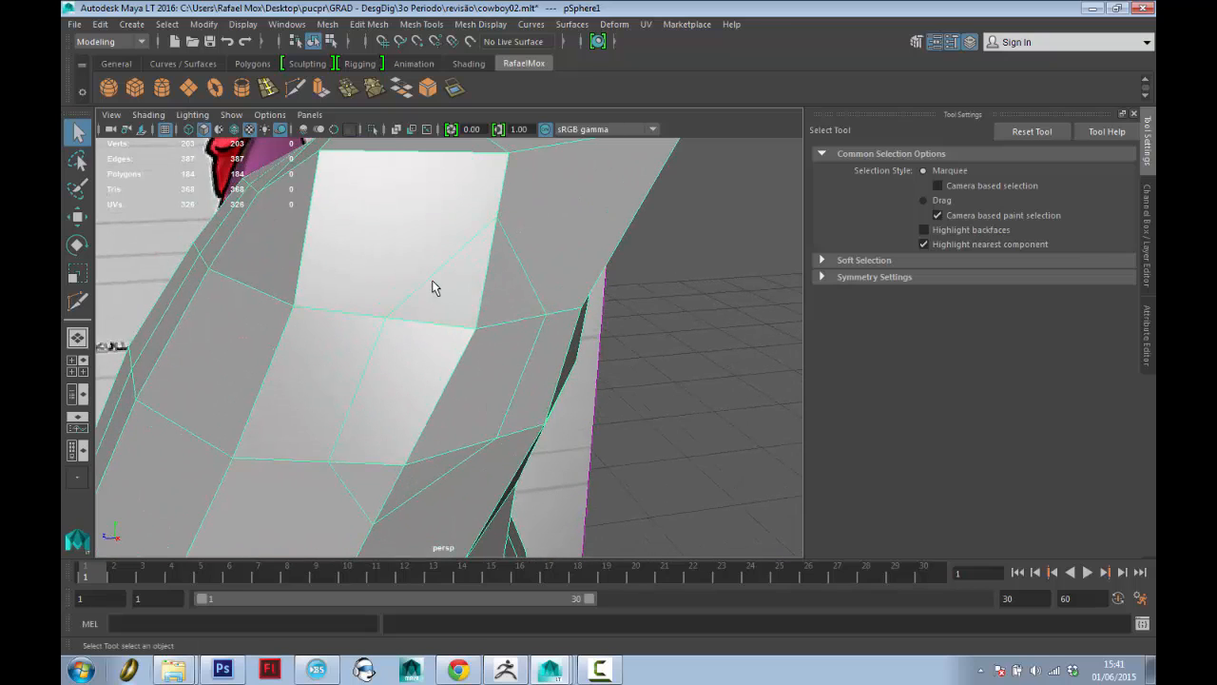
left_click_drag(501, 362, 482, 309, "alt")
mouse_move(529, 293)
left_mouse_down("alt")
mouse_move(541, 329)
mouse_move(448, 307)
mouse_move(516, 332)
left_mouse_up("alt")
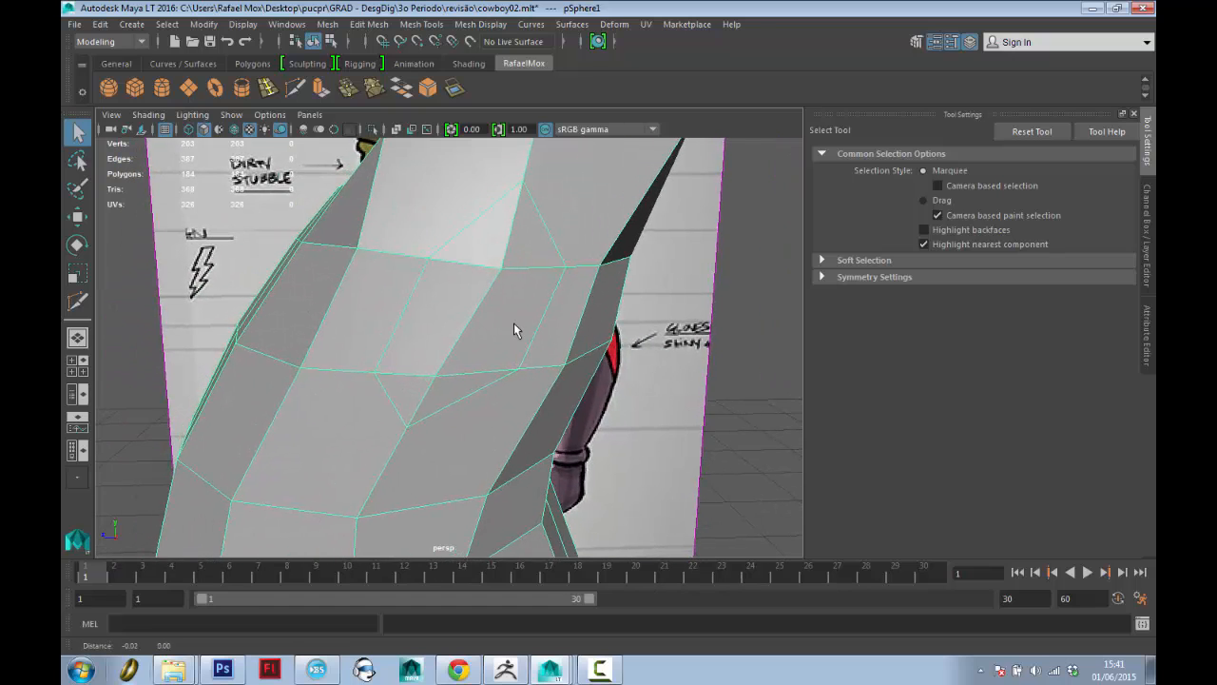
Delete all the faces enclosed by the shoulder ring to open a hole for the arm.
right_click_drag(510, 323, 462, 372)
left_click(419, 380)
left_click(503, 304, "shift")
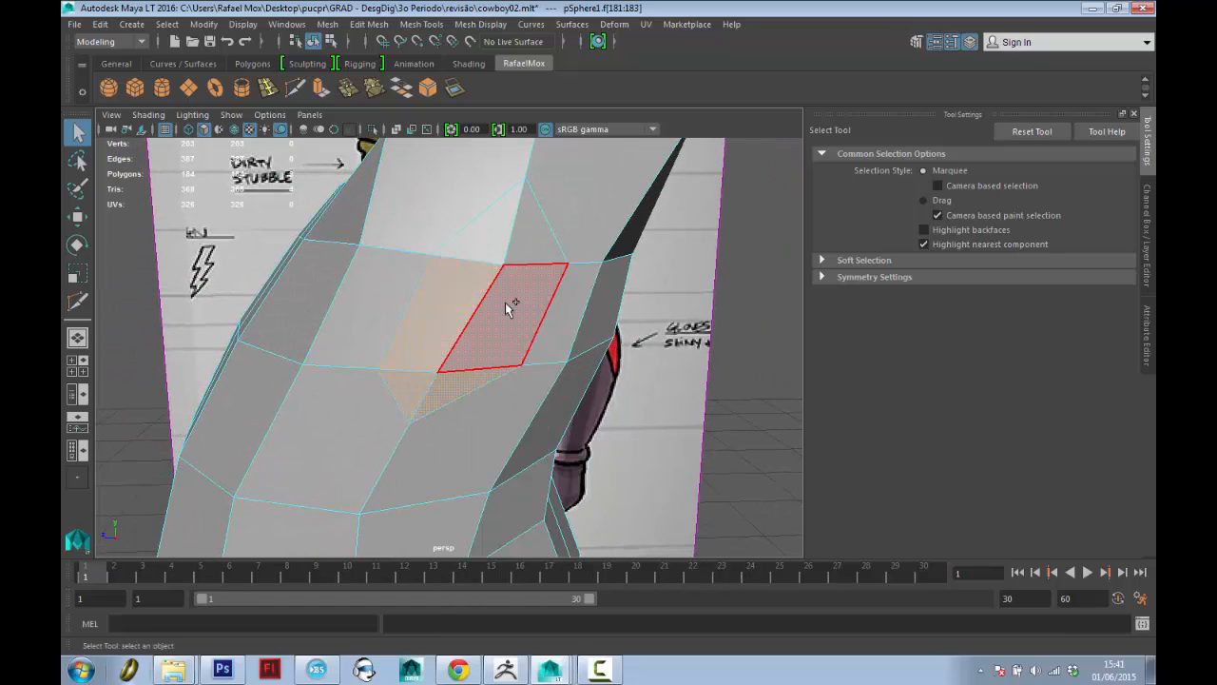
left_click(478, 234, "shift")
key("Delete")
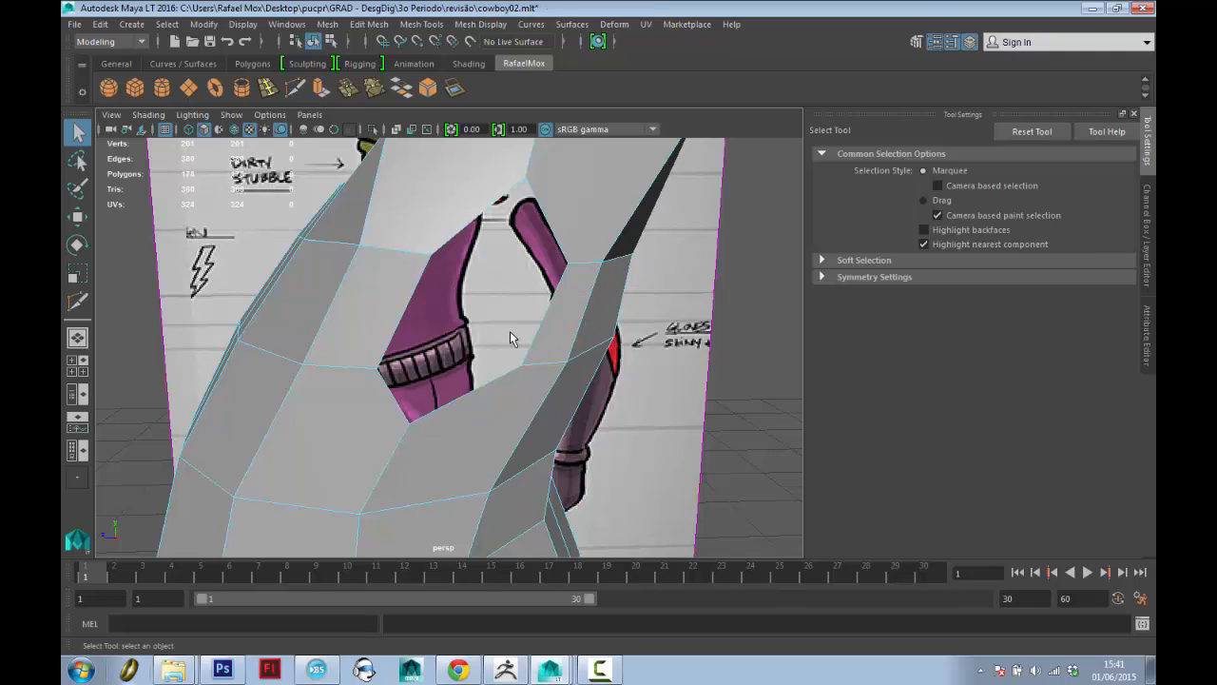
In the side view, move the lowest vertex of the arm hole up and toward the back.
left_click_drag(511, 337, 565, 327, "alt")
right_click_drag(562, 281, 513, 268)
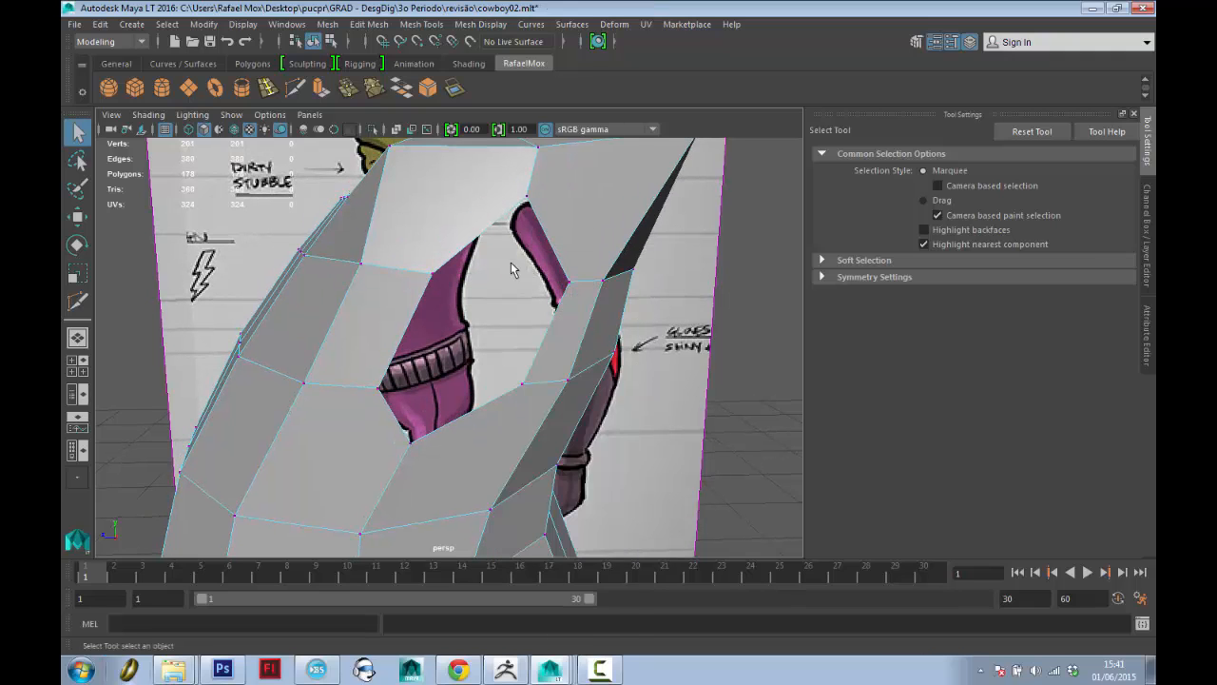
left_click_drag(513, 268, 584, 212, "alt")
left_click(507, 217)
key("space")
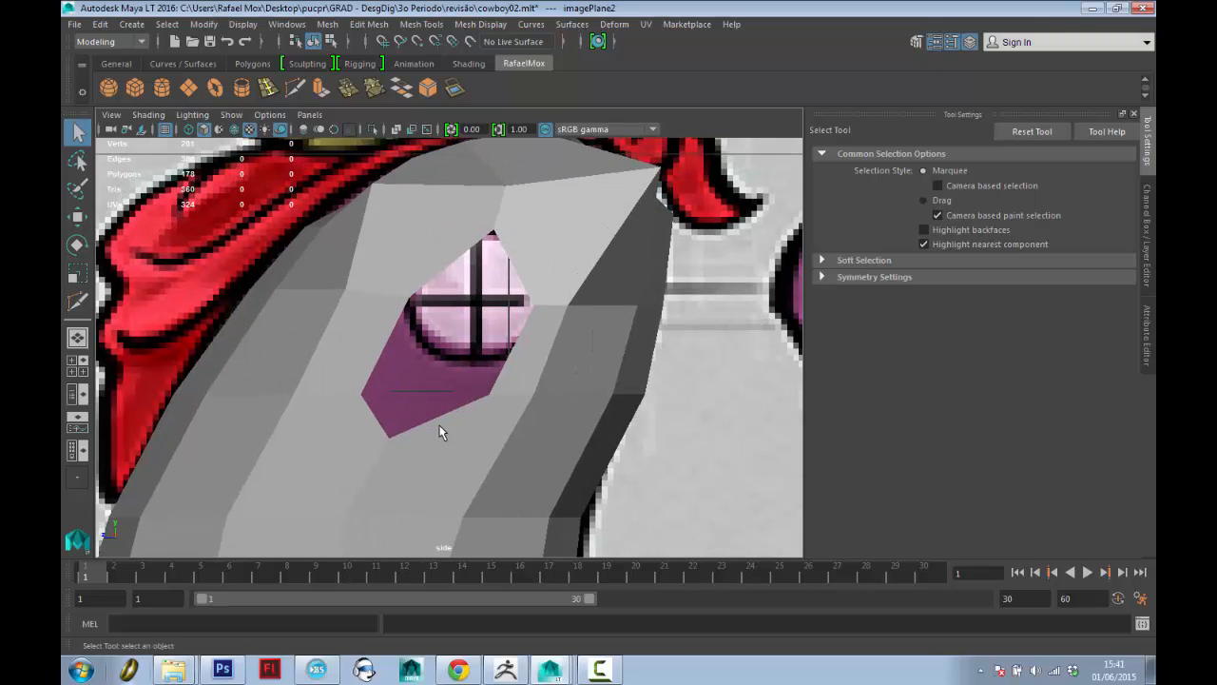
right_click_drag(442, 283, 398, 304)
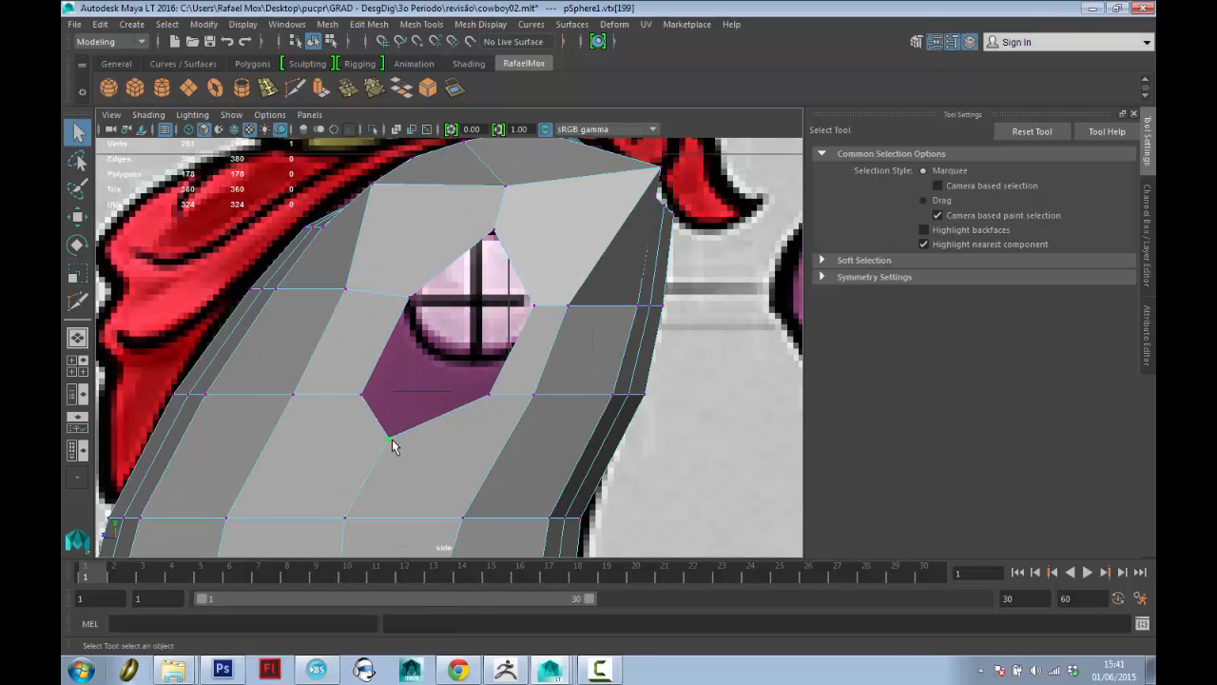
key("w")
left_click_drag(392, 442, 433, 418)
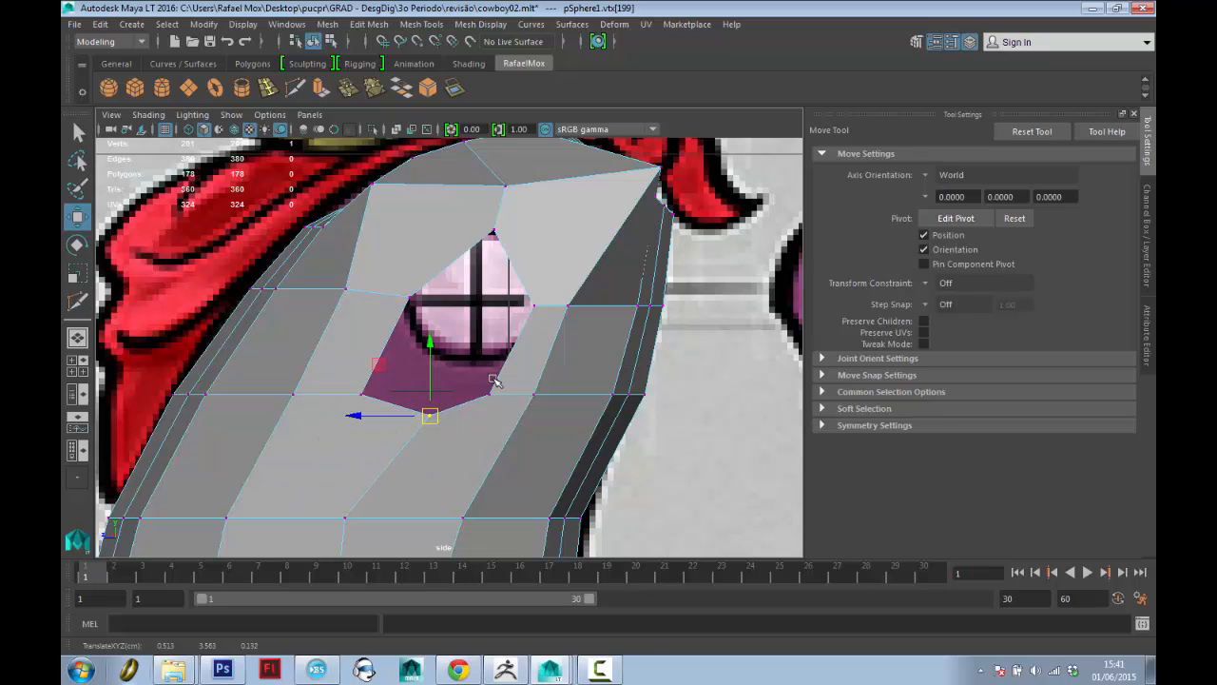
Turn on X-Ray shading, fit the hole's top and upper rear vertices to the reference arm circle, and shift the adjacent torso vertex backward.
left_click(488, 394)
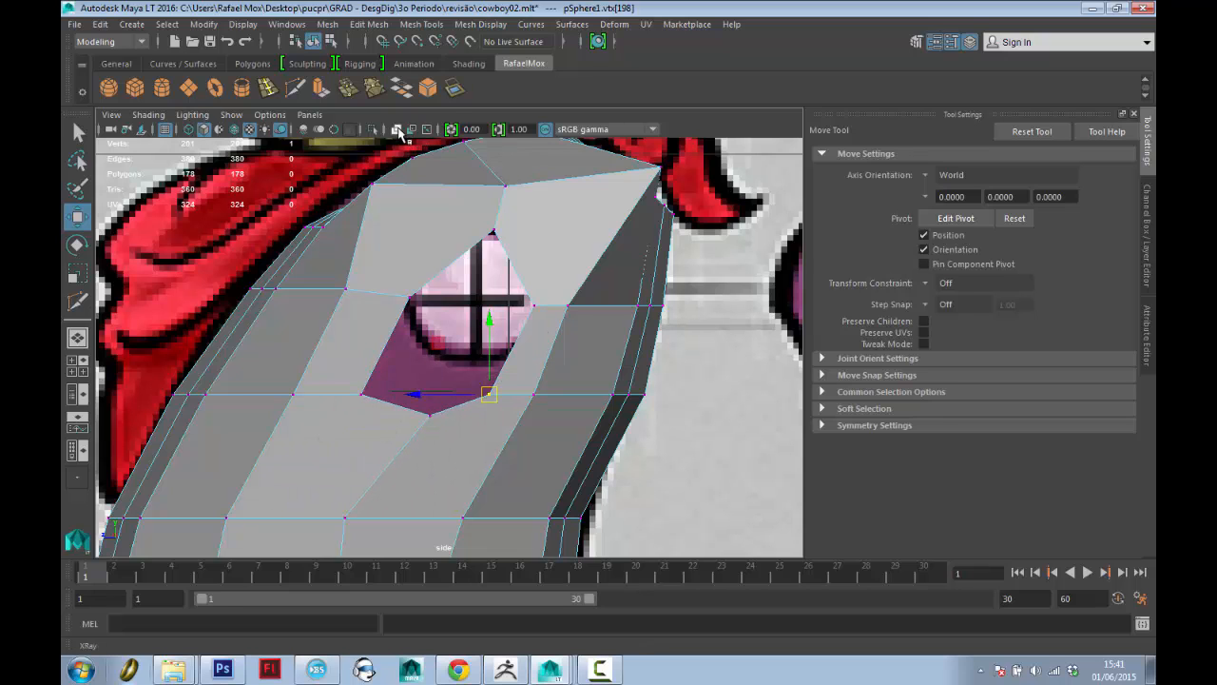
middle_click_drag(507, 247, 478, 274, "alt")
left_click(464, 245)
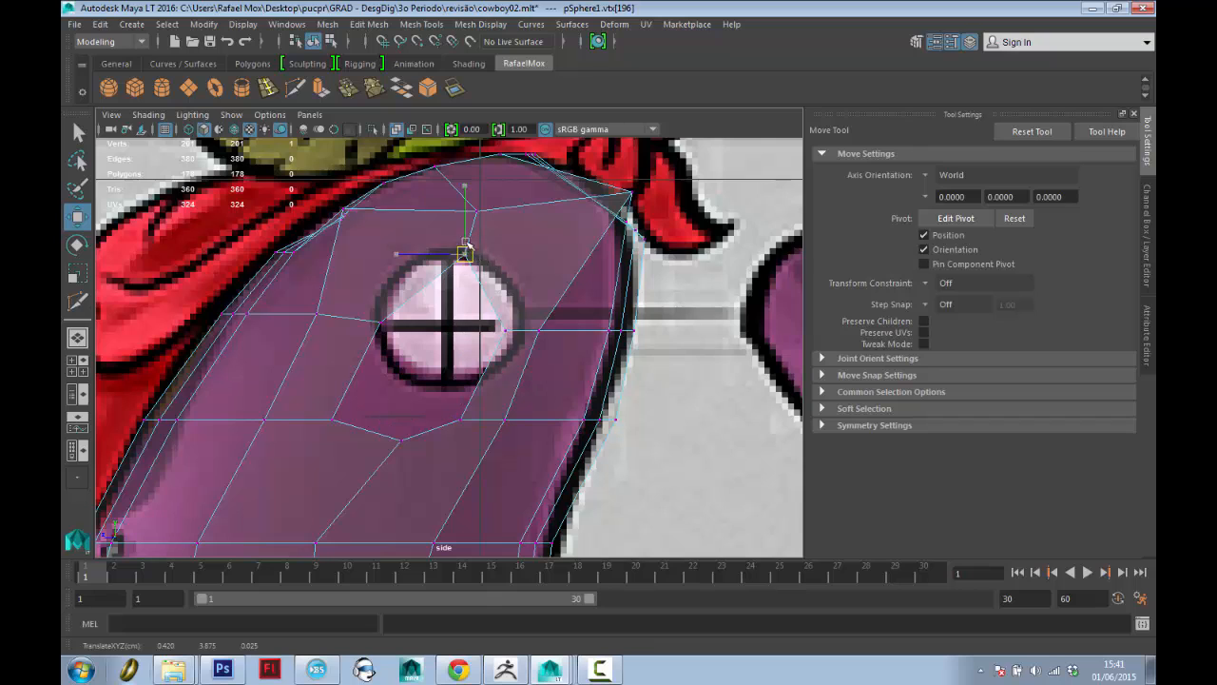
left_click(505, 329)
left_click_drag(506, 330, 516, 280)
left_click(539, 331)
left_click_drag(539, 331, 571, 280)
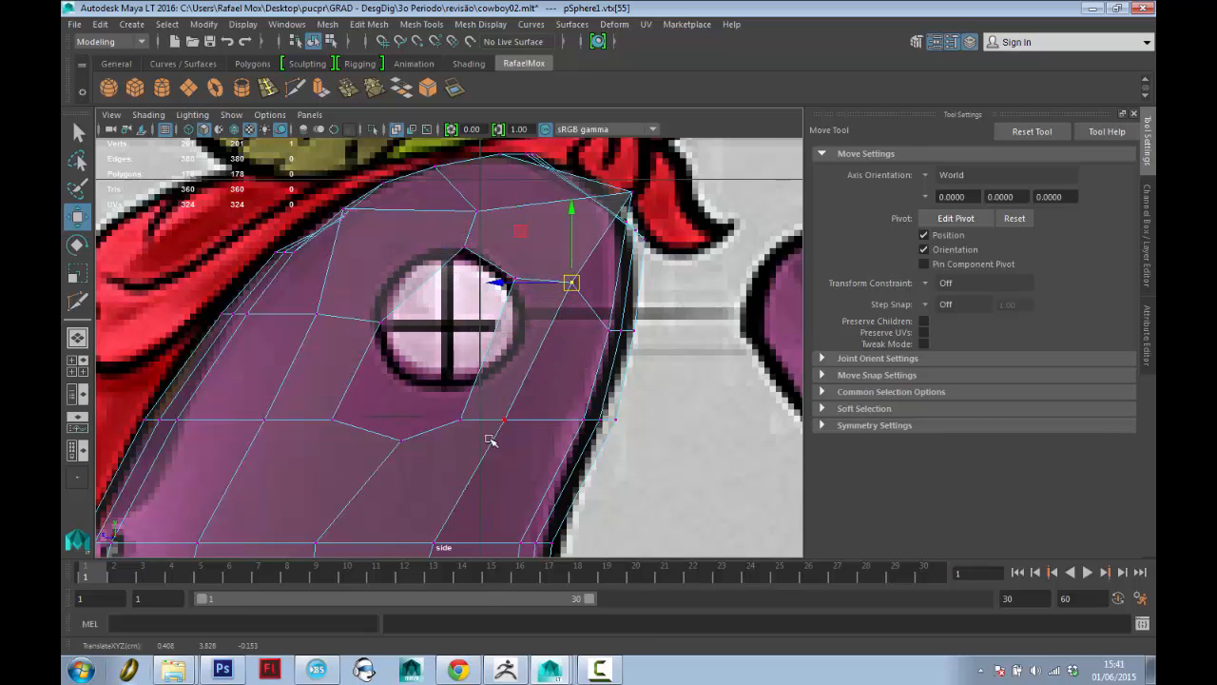
Move the torso vertex below the hole backward and fit the hole's lower rear and bottom vertices to the reference circle.
left_click(538, 419)
left_click(461, 418)
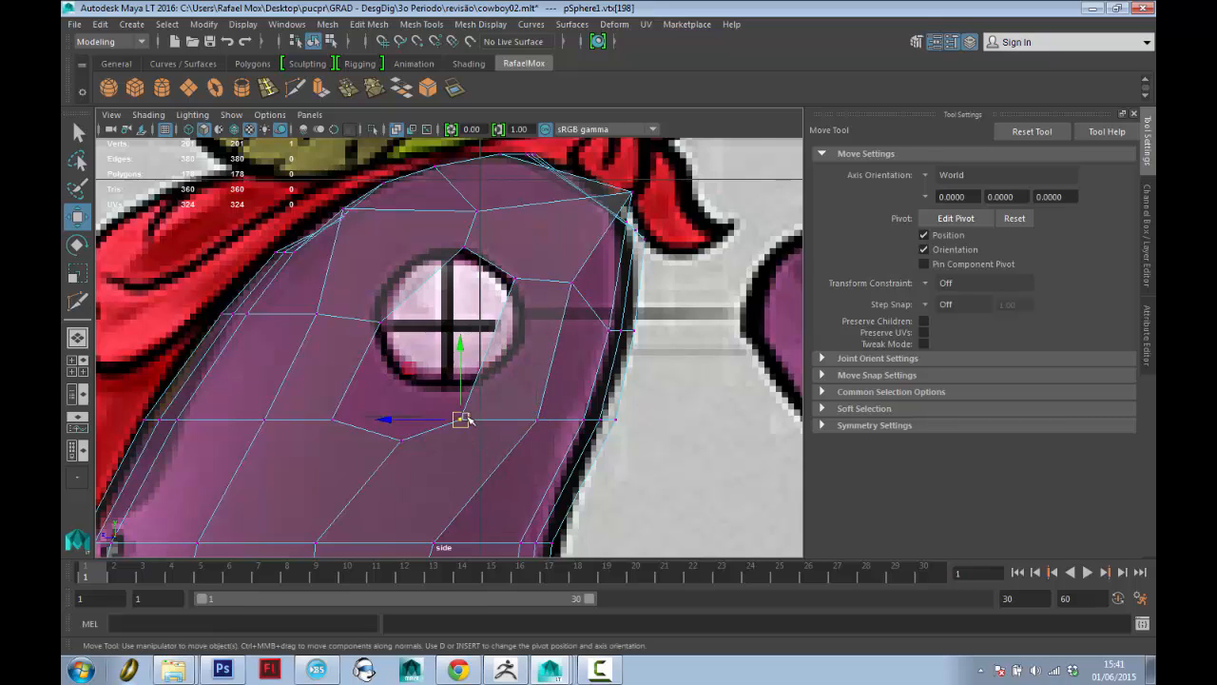
left_click_drag(461, 418, 501, 371)
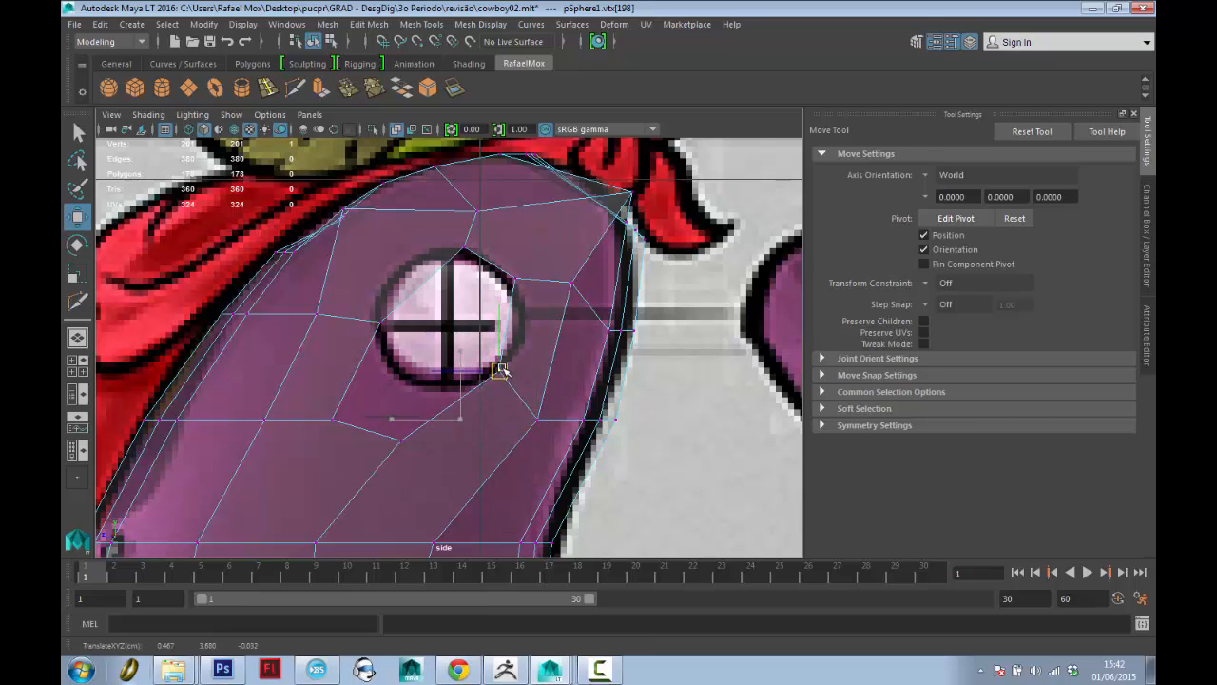
left_click(400, 438)
left_click_drag(400, 439, 515, 364)
left_click(498, 374)
Move the lower front and upper front vertices of the arm hole onto the outline of the reference circle.
left_click(334, 417)
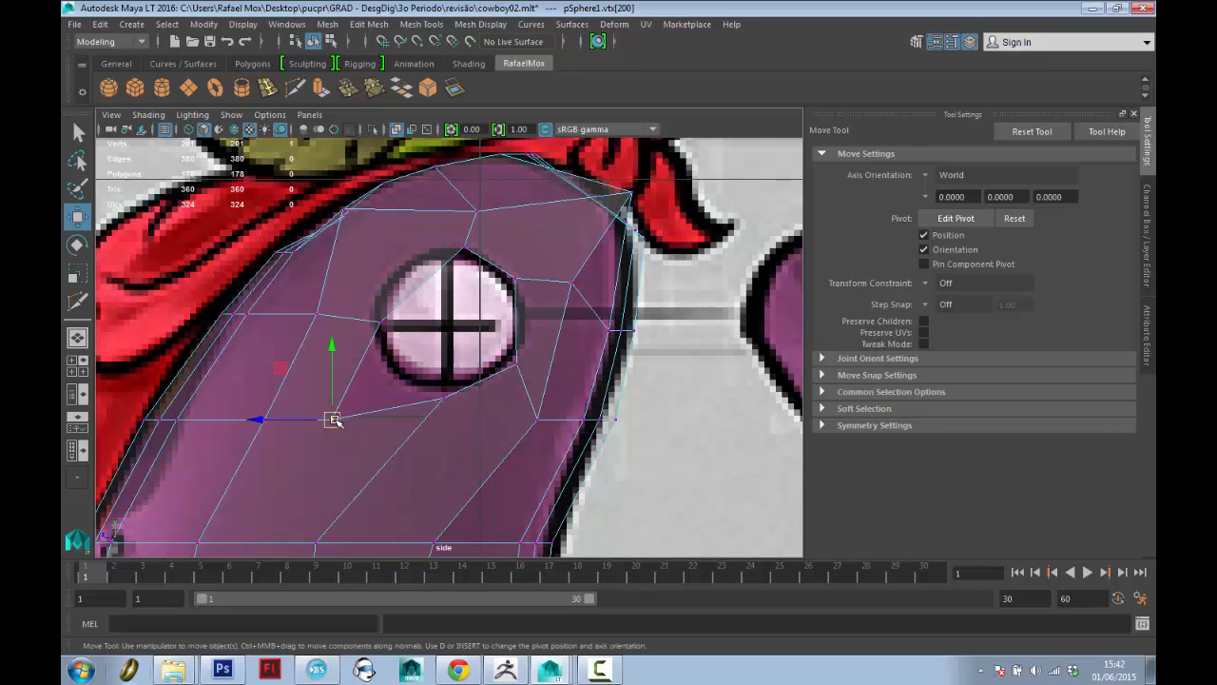
left_click_drag(334, 416, 381, 372)
left_click(380, 321)
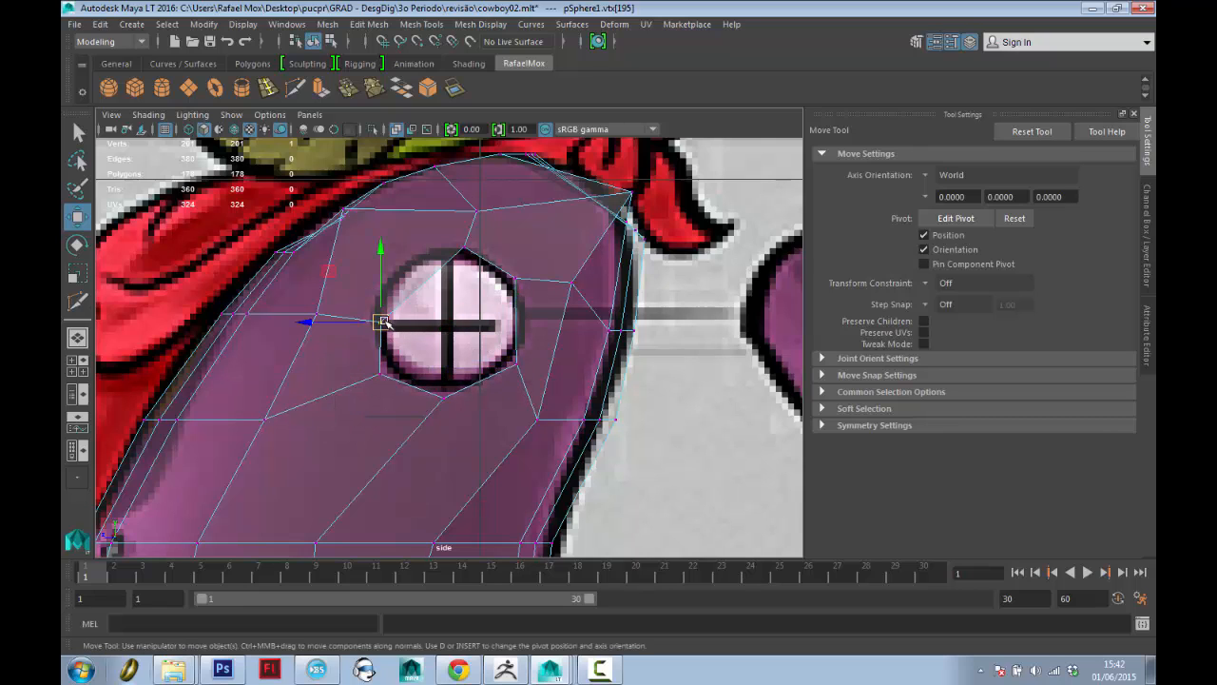
left_click_drag(380, 321, 394, 269)
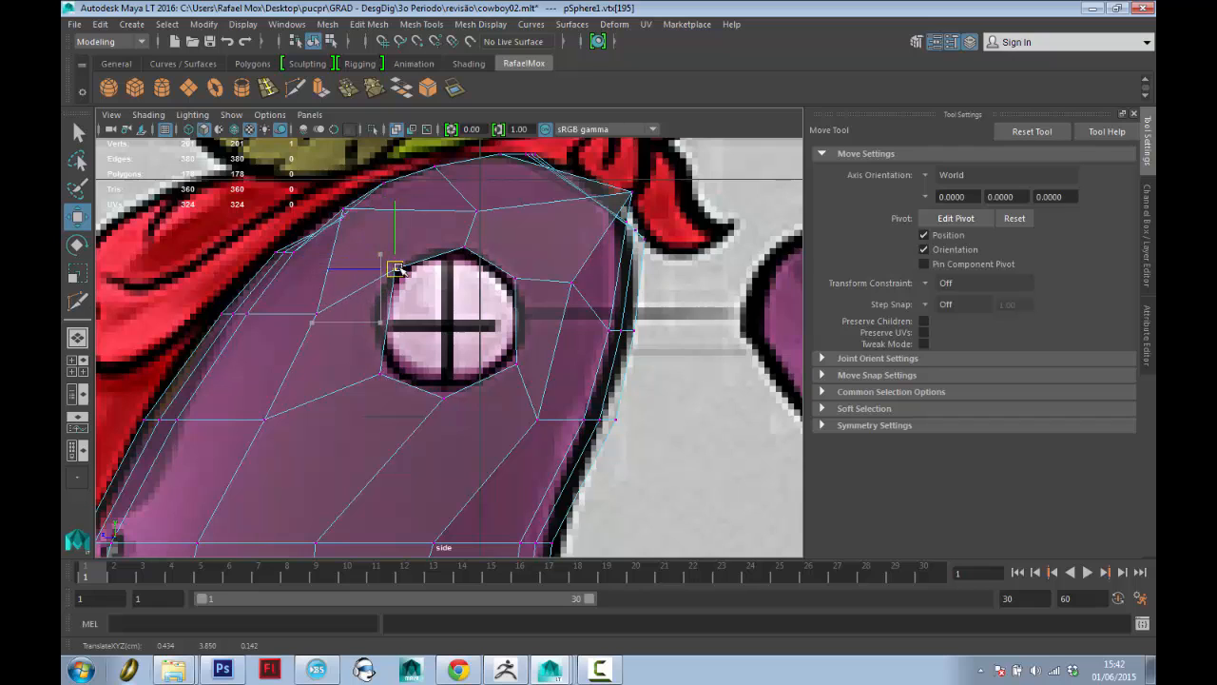
Fine-tune the lower rear and lower front vertices of the arm hole to round its outline.
left_click(540, 421)
left_click(517, 363)
left_click_drag(516, 364, 505, 375)
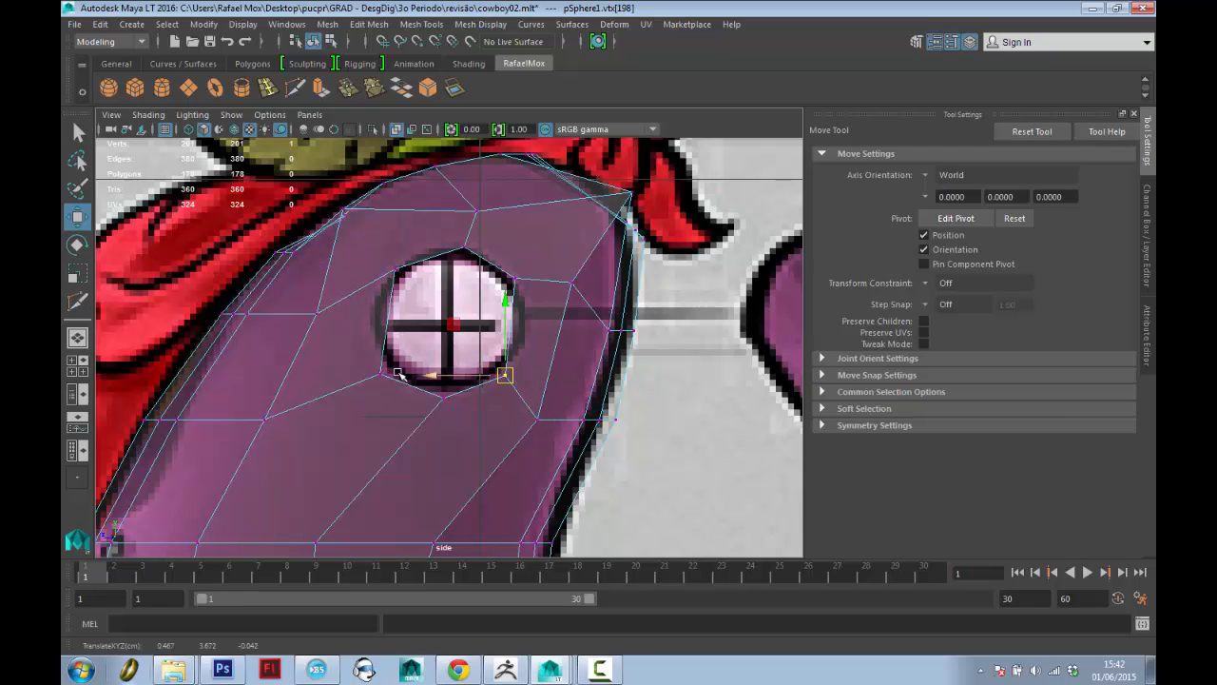
left_click_drag(359, 354, 378, 370)
left_click(380, 372)
right_click_drag(380, 377, 310, 282)
left_click(379, 368)
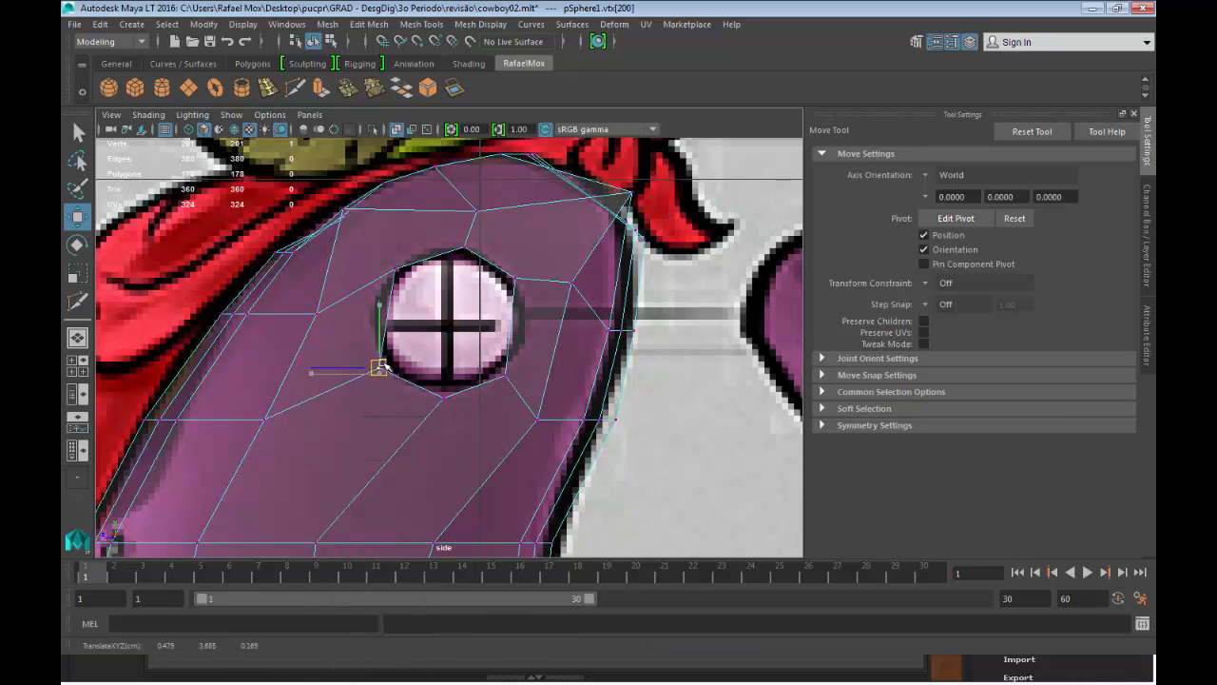
left_click_drag(383, 365, 382, 366)
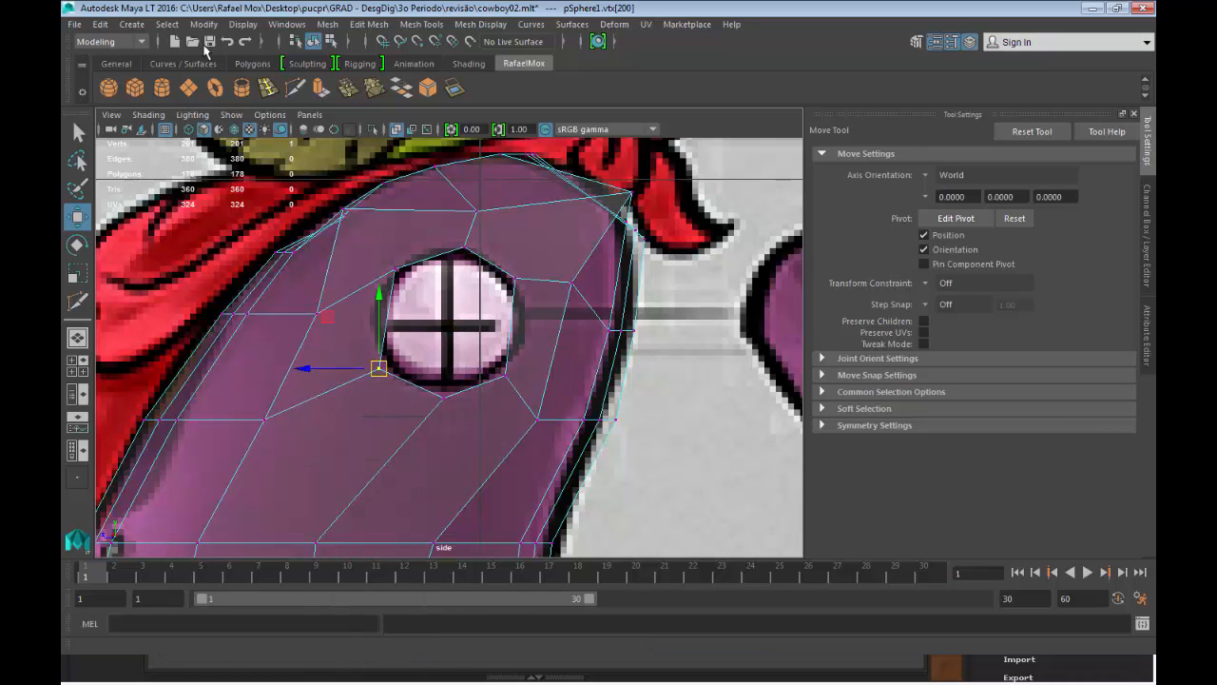
Examine the reshaped arm hole in the side, front and perspective views.
left_click(295, 87)
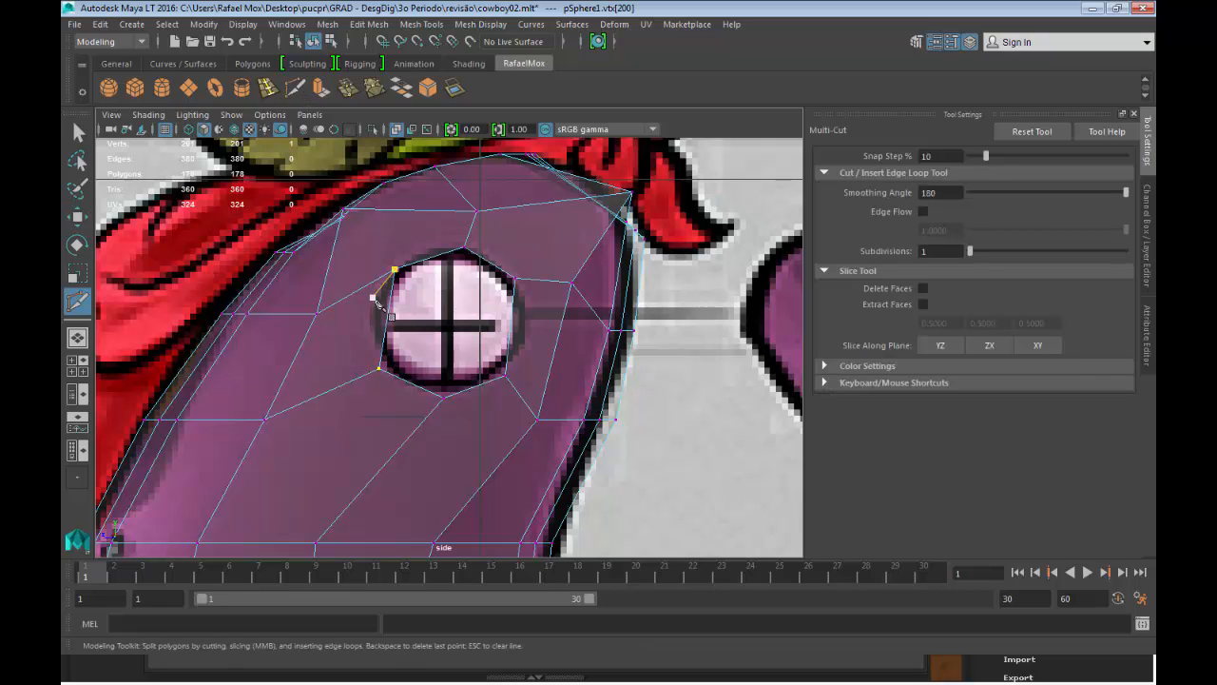
middle_click_drag(377, 302, 426, 284, "alt")
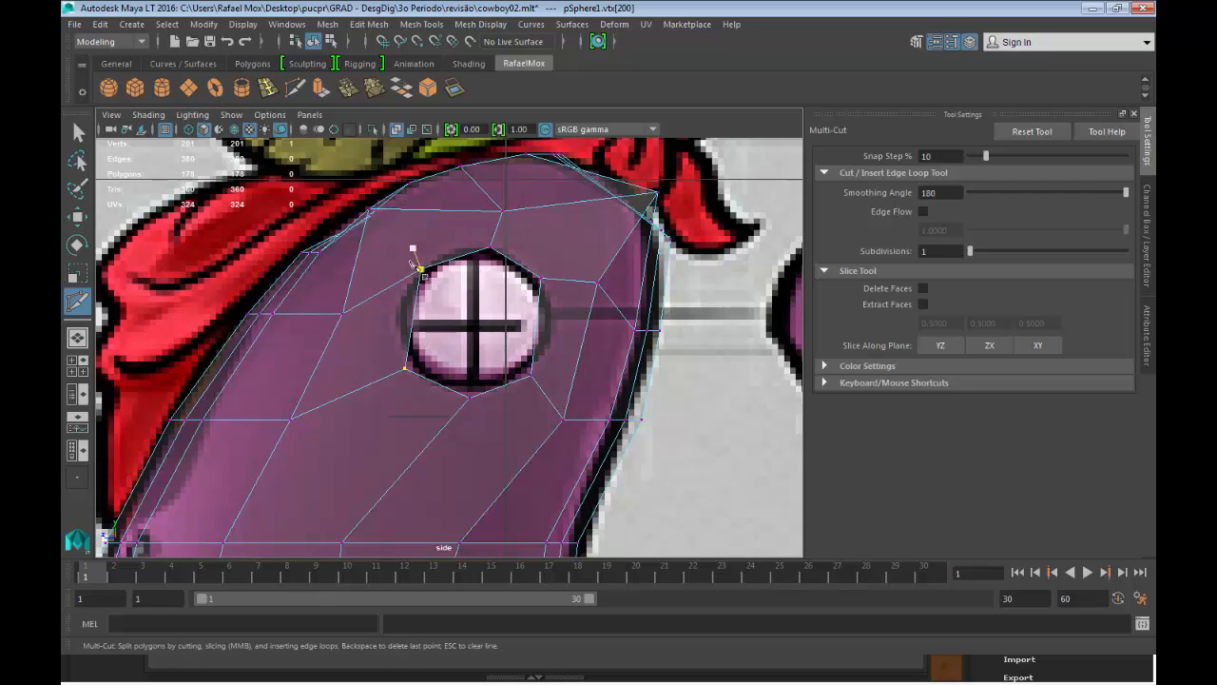
left_click_drag(400, 235, 459, 280, "alt")
key("space")
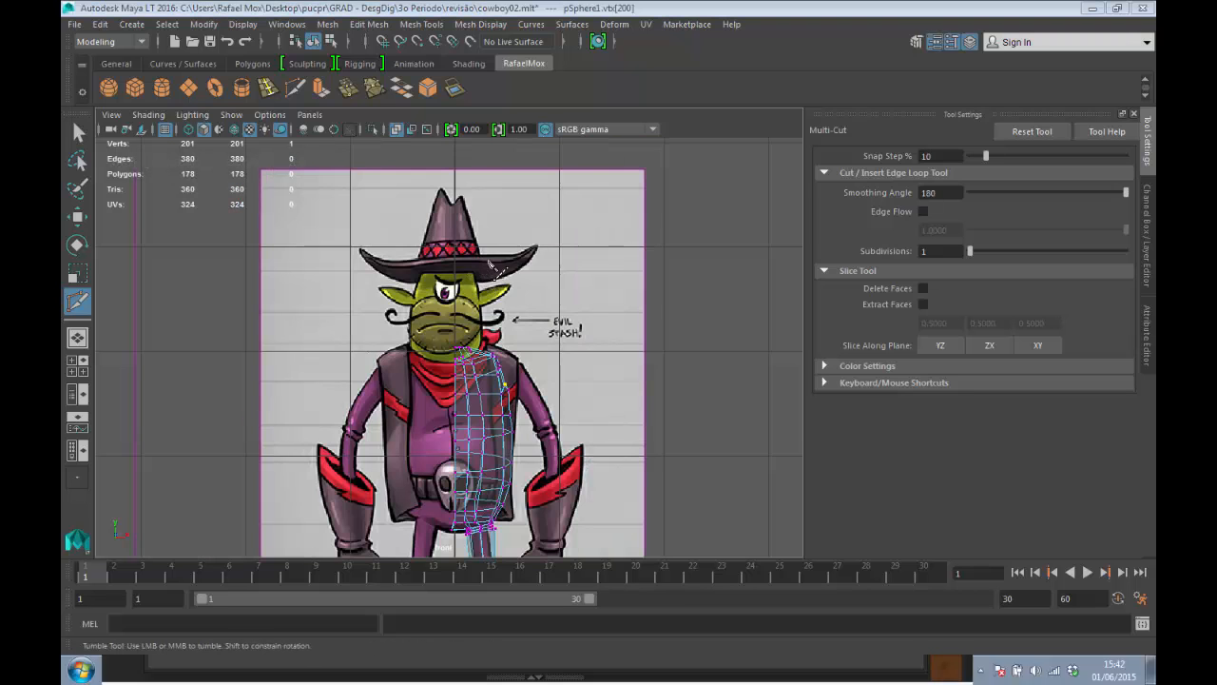
key("space")
left_click_drag(499, 216, 511, 295)
right_click_drag(511, 295, 495, 285, "alt")
left_click_drag(509, 352, 408, 343, "alt")
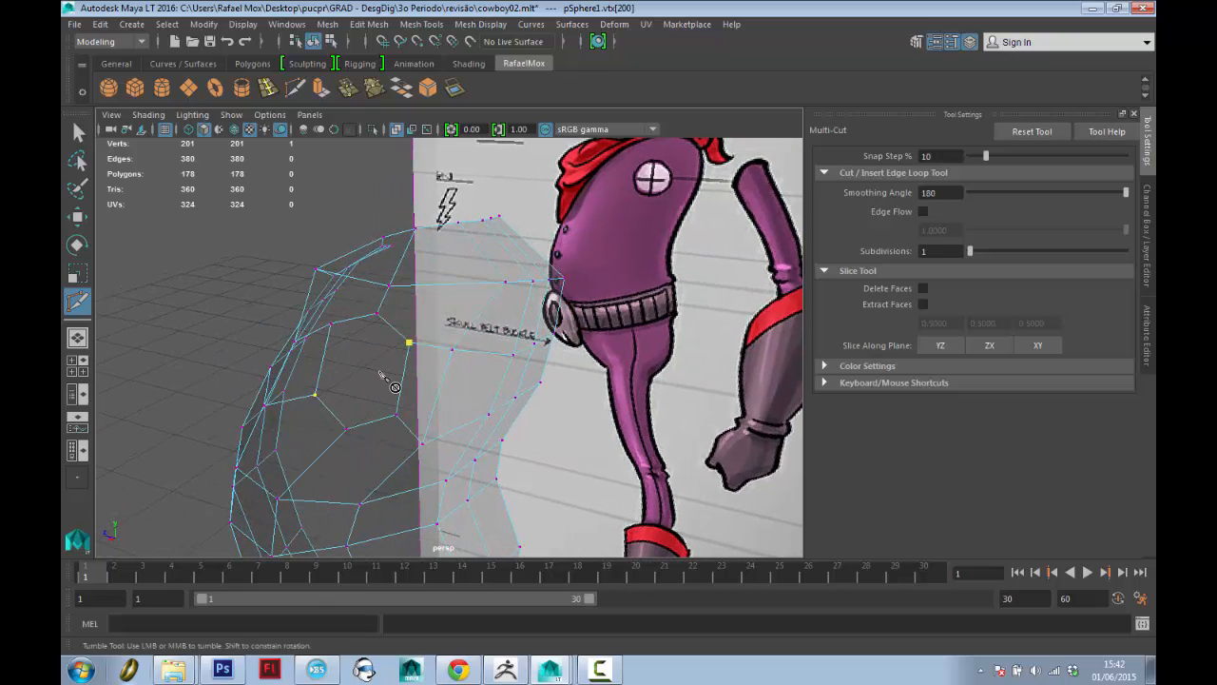
key("q")
left_click_drag(404, 383, 450, 382, "alt")
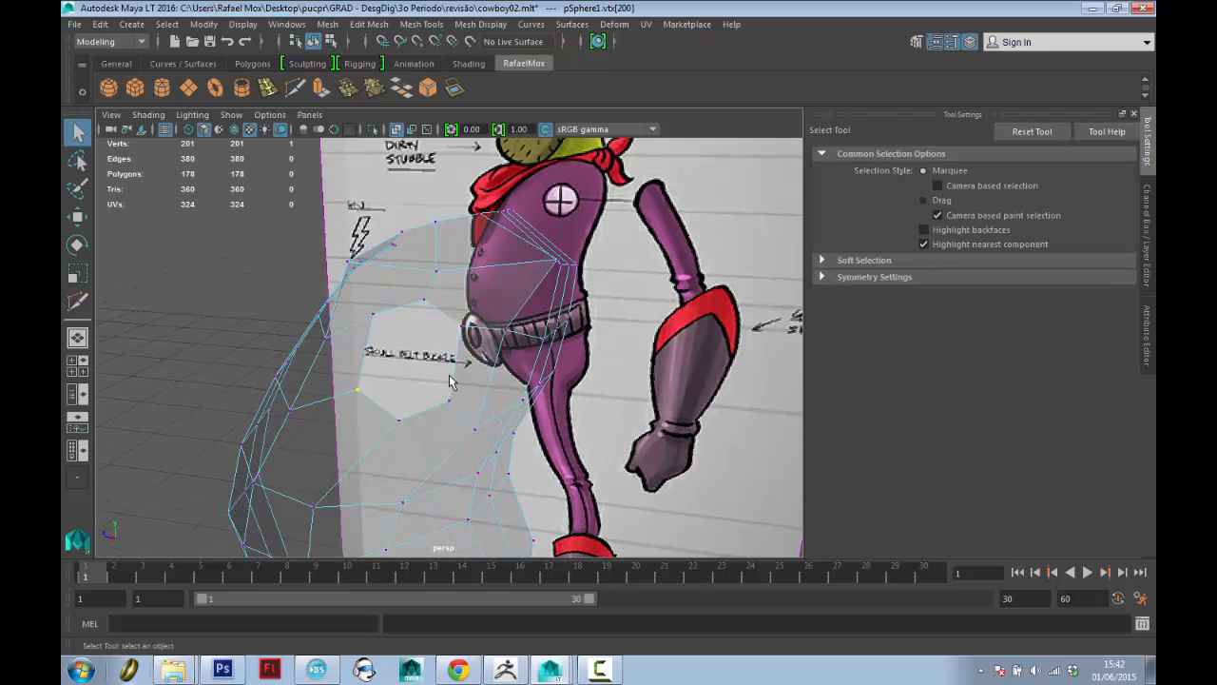
Cut a new edge line with Multi-Cut from the middle of the arm hole's rear edge across the back of the torso.
left_click(295, 88)
scroll(457, 285, "up", 3)
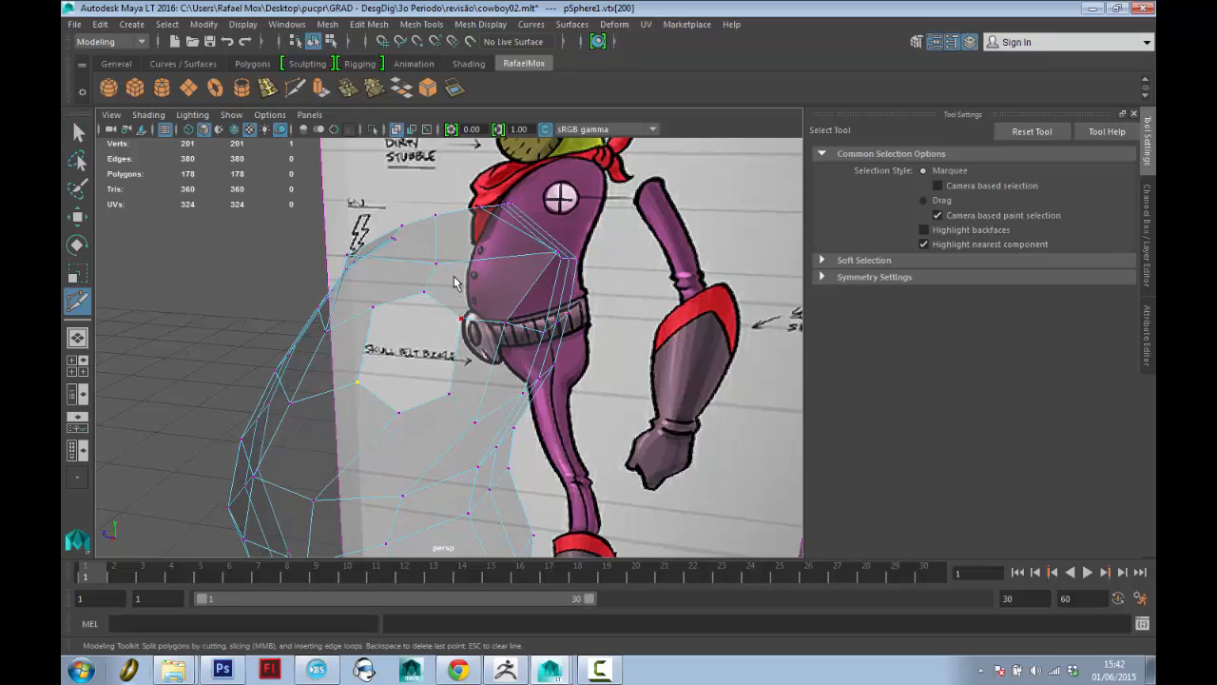
left_click(464, 310)
right_click_drag(476, 361, 461, 358, "alt")
left_click_drag(462, 361, 441, 330, "alt")
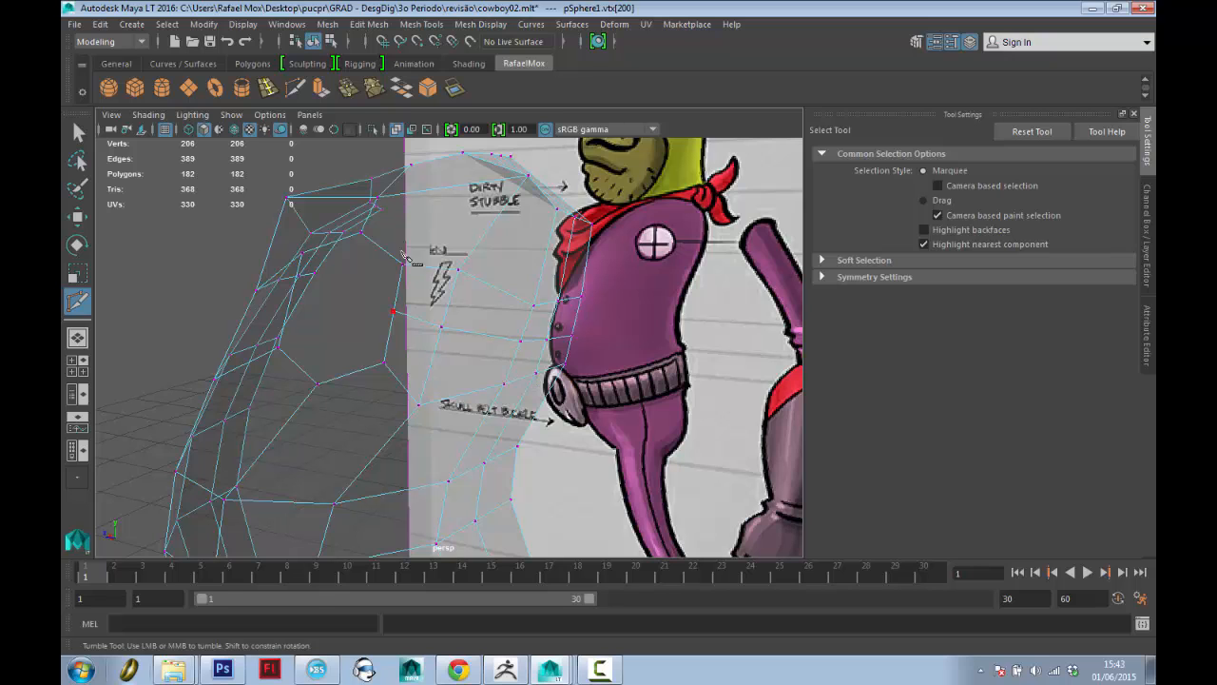
Cut a new edge line with Multi-Cut from the arm hole's front edge across the chest to the torso's front.
left_click_drag(395, 487, 508, 463, "alt")
mouse_move(490, 338)
left_mouse_down("alt")
mouse_move(367, 323)
mouse_move(357, 307)
mouse_move(468, 333)
left_mouse_up("alt")
left_click(472, 338)
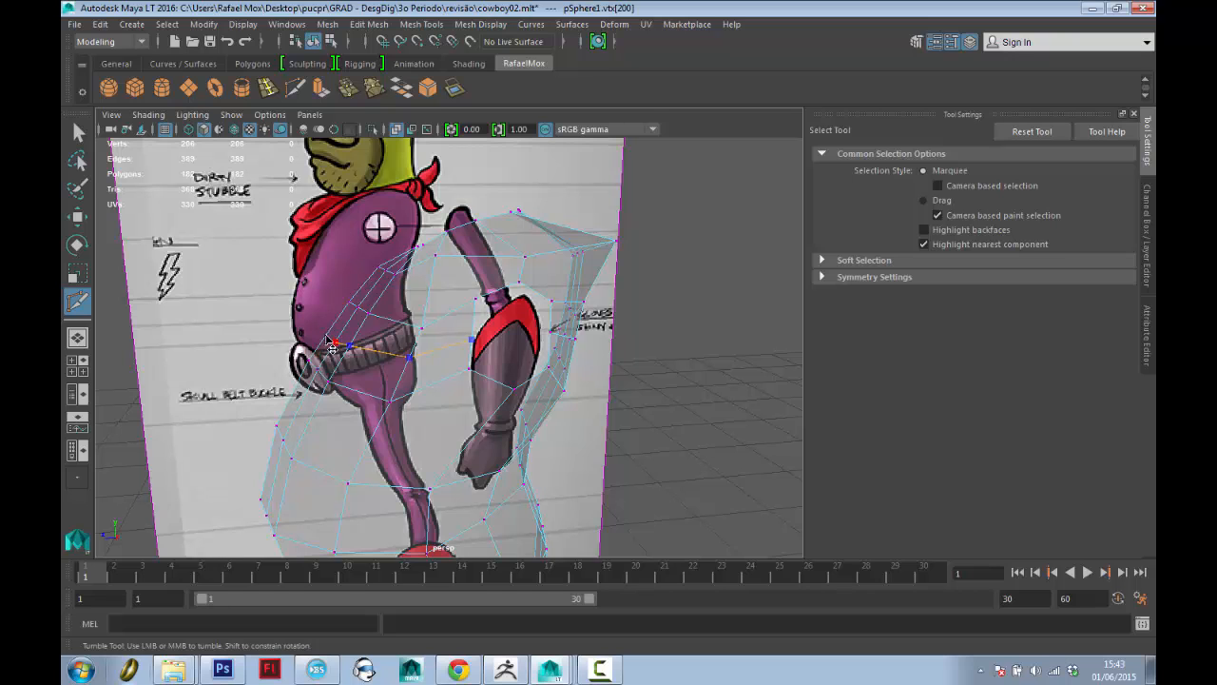
left_click_drag(515, 372, 417, 326, "alt")
key("q")
Examine the vertices and faces around and below the arm hole for where further edges are needed.
right_click_drag(418, 326, 377, 306)
key("w")
left_click(419, 331)
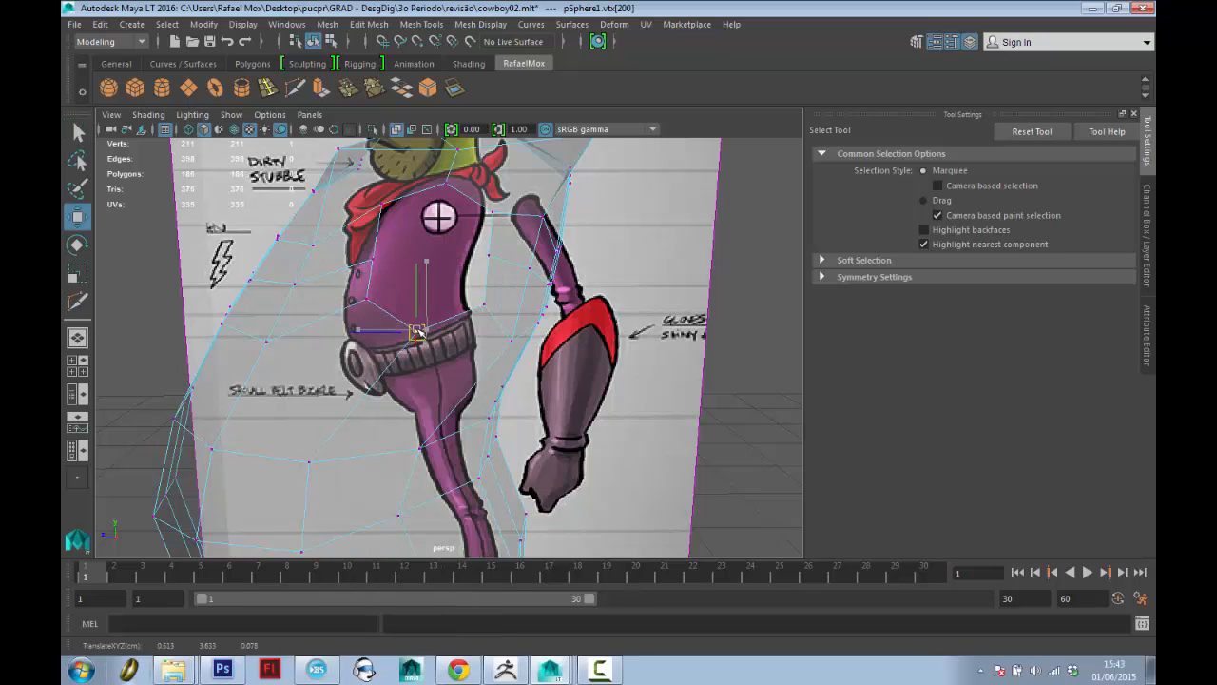
left_click(371, 303)
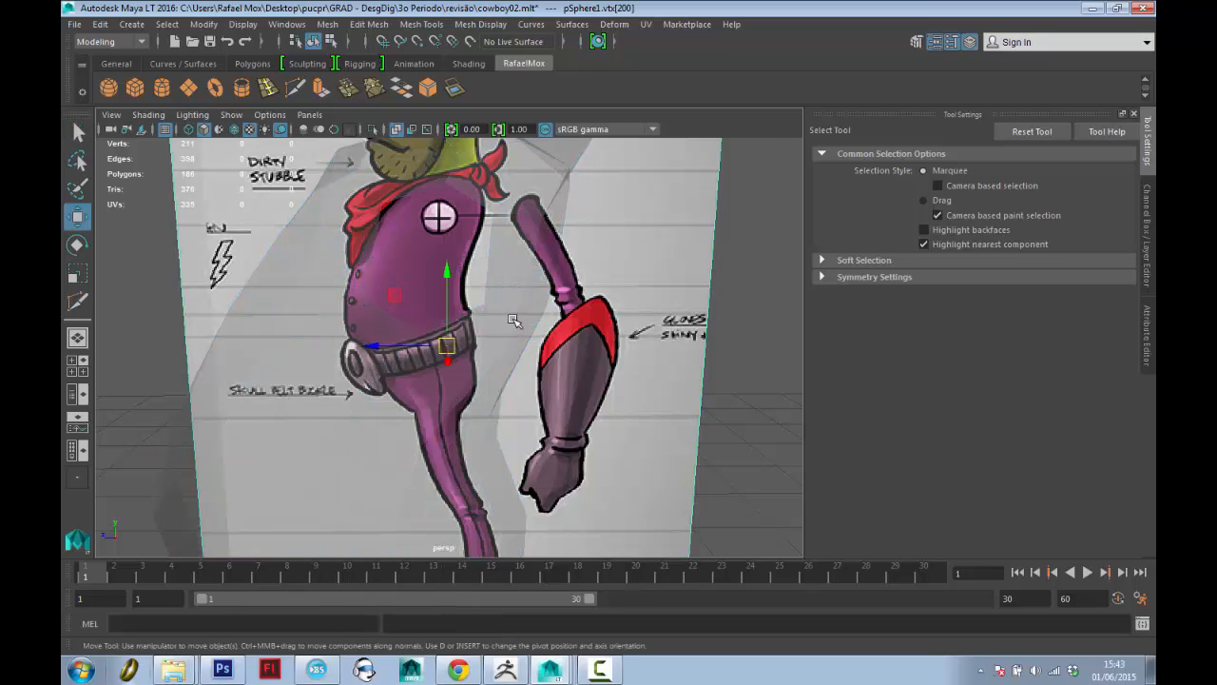
left_click_drag(514, 321, 561, 331, "alt")
right_click(412, 415)
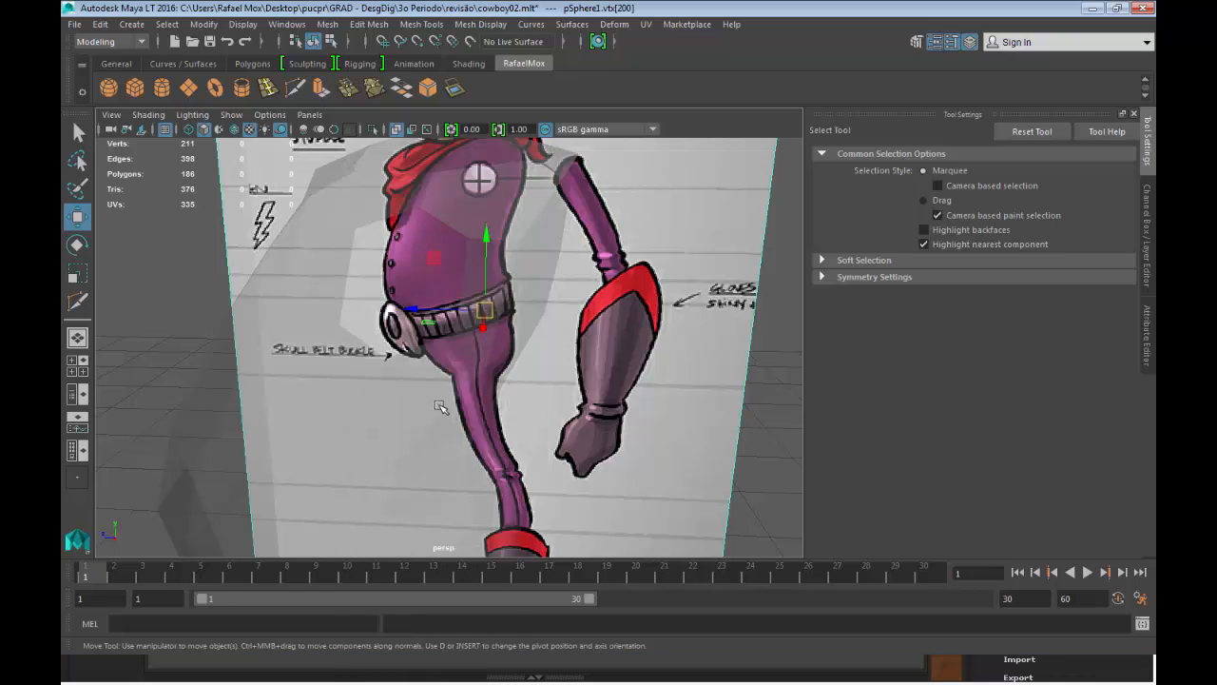
right_click_drag(440, 405, 519, 260)
left_click(378, 433)
middle_click_drag(446, 433, 492, 397, "alt")
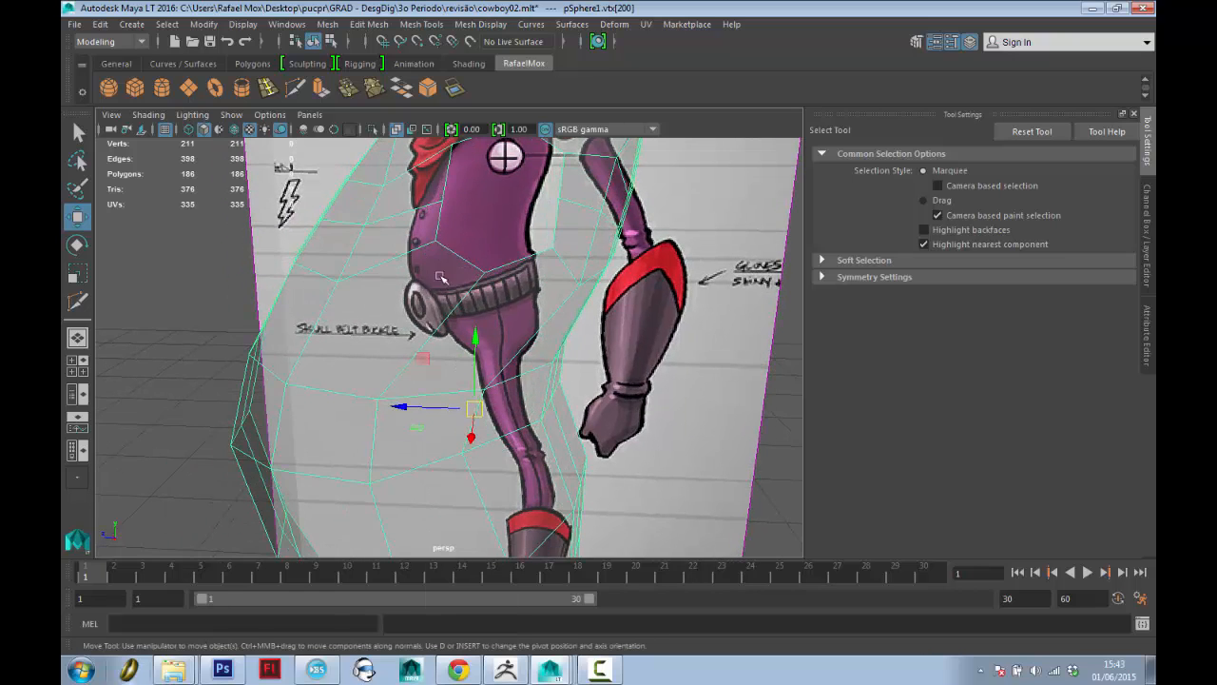
middle_click_drag(439, 277, 436, 302, "alt")
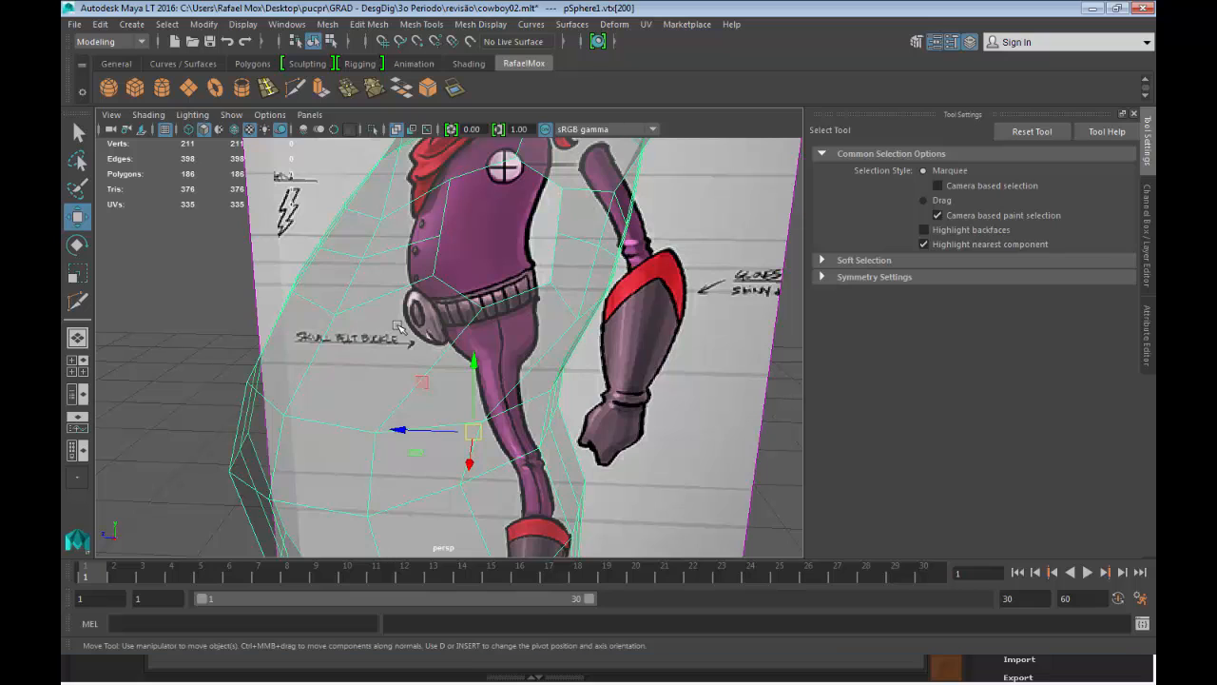
right_click_drag(400, 328, 407, 347)
left_click(500, 346)
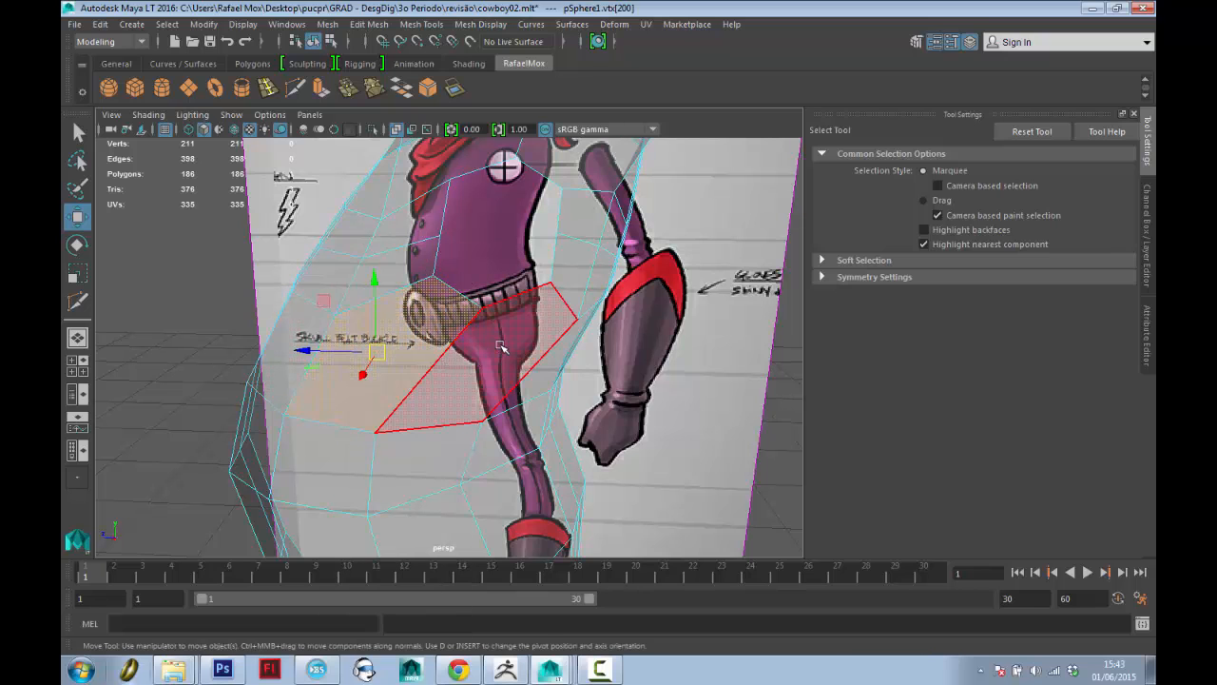
Cut edges with Multi-Cut from the arm hole's top and upper rear vertices up over the shoulder.
left_click_drag(501, 346, 421, 232, "alt")
left_click_drag(456, 275, 490, 233, "alt")
key("y")
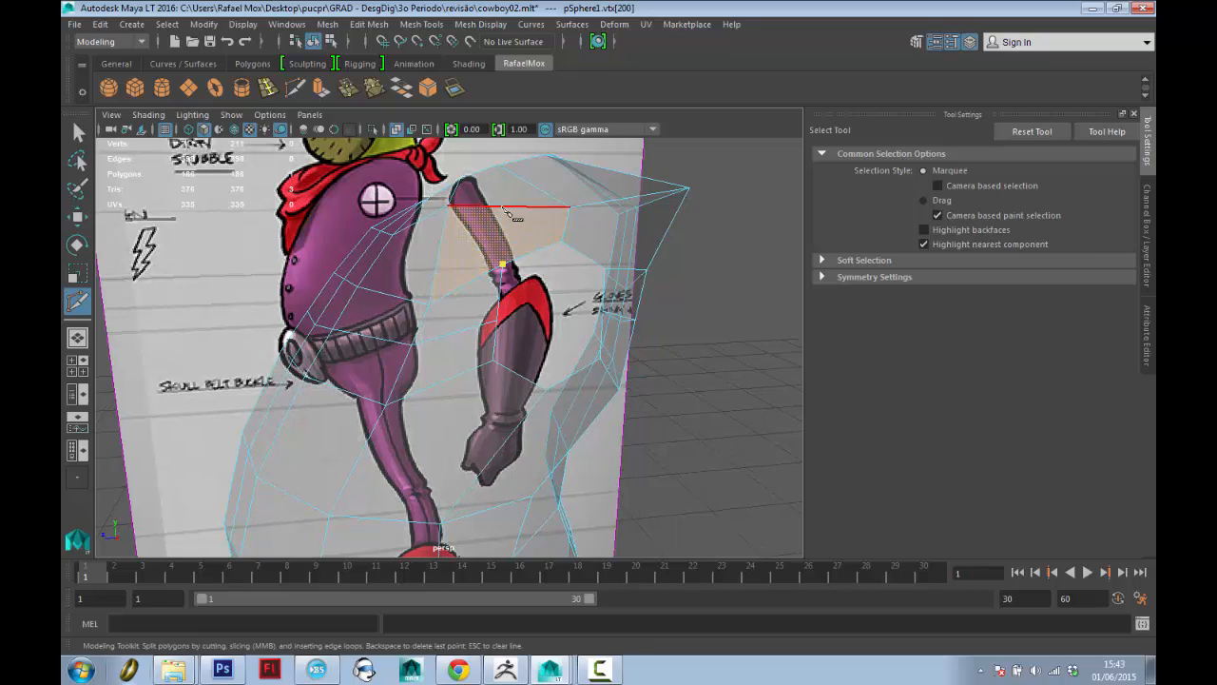
left_click(480, 173)
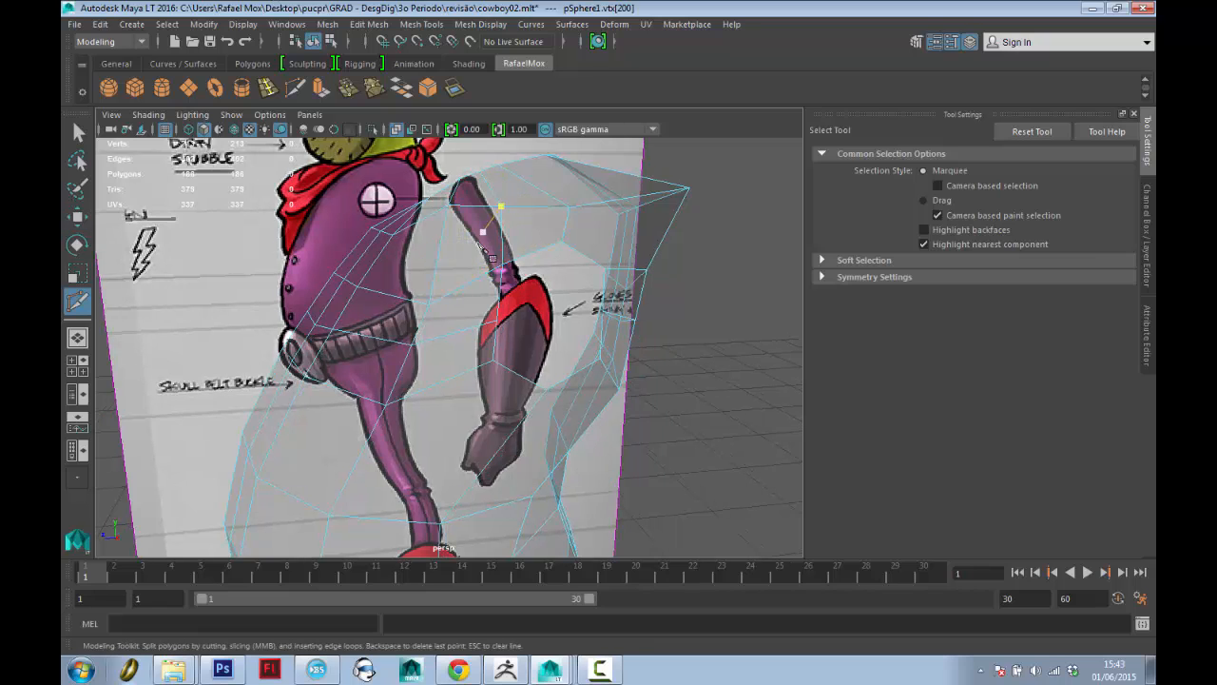
left_click_drag(495, 257, 529, 323, "alt")
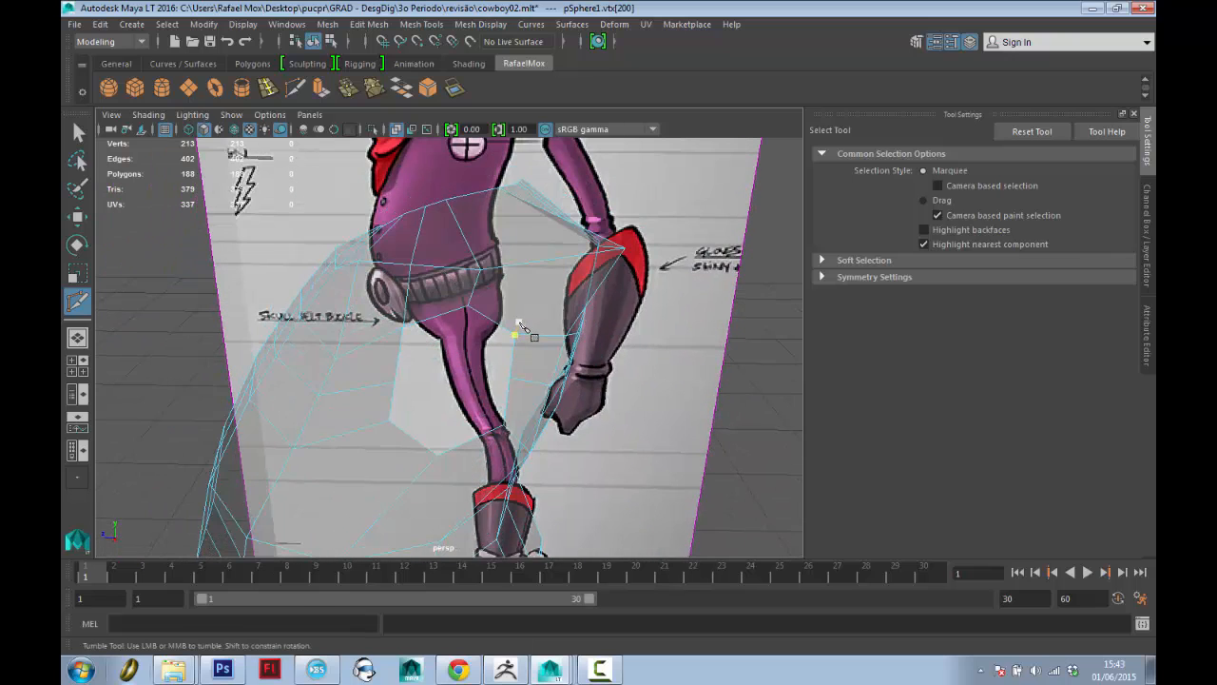
left_click_drag(514, 223, 481, 273, "alt")
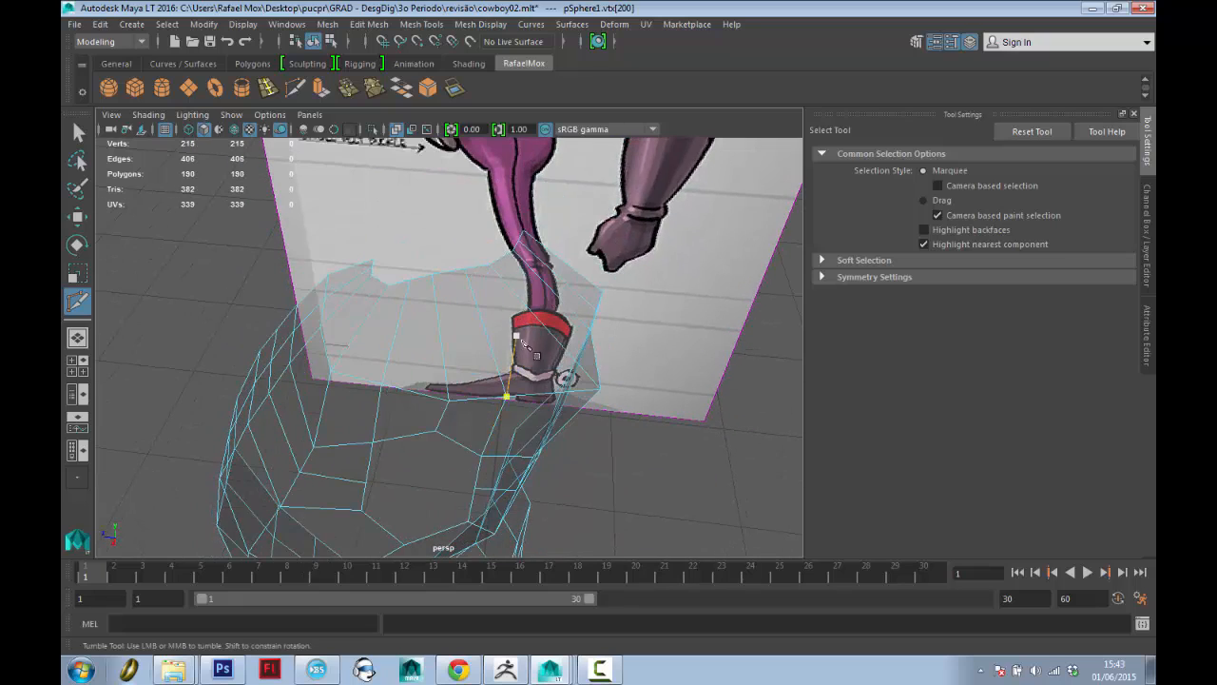
left_click_drag(526, 344, 467, 239, "alt")
Examine the new edges around the arm hole in the smoothed and unsmoothed display of the torso.
right_click_drag(471, 226, 463, 270)
left_click_drag(357, 279, 441, 278, "alt")
right_click_drag(442, 278, 461, 364, "alt")
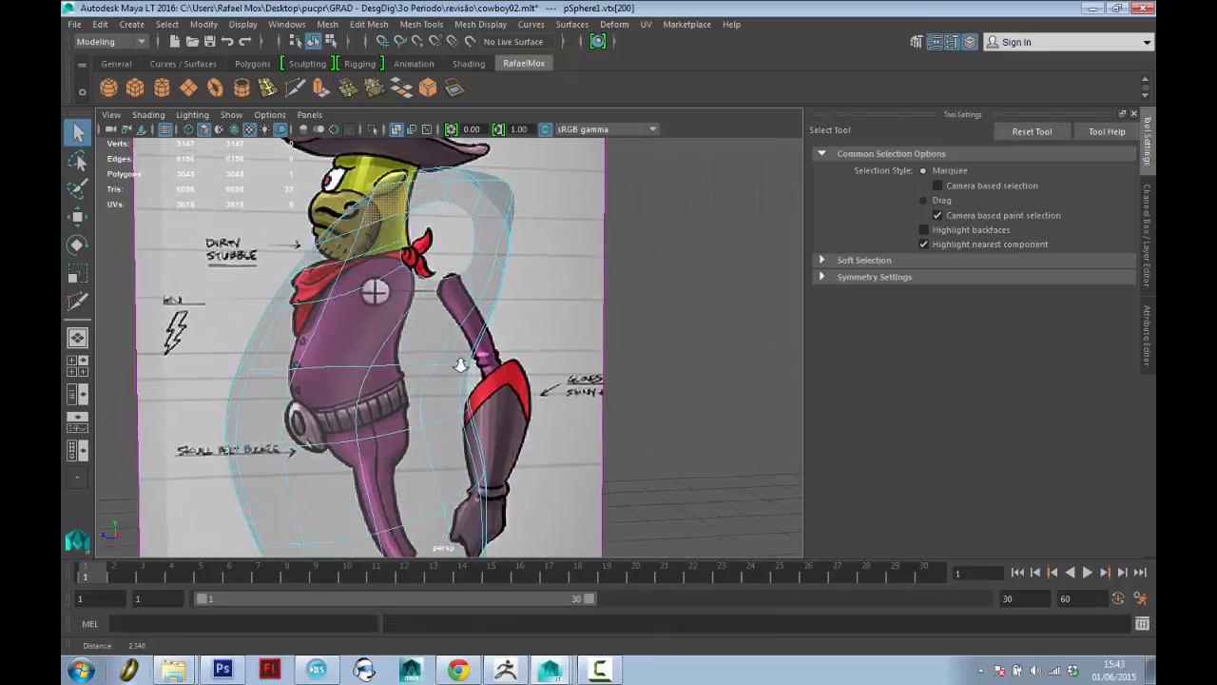
left_click_drag(460, 364, 442, 334, "alt")
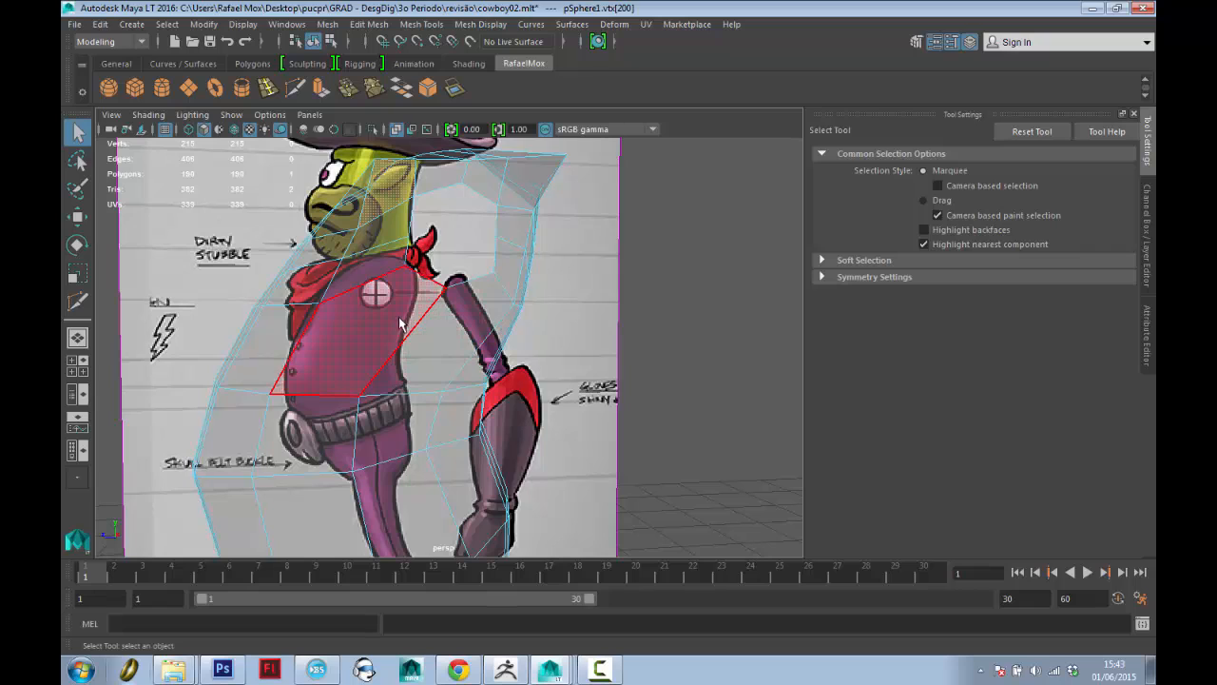
key("g")
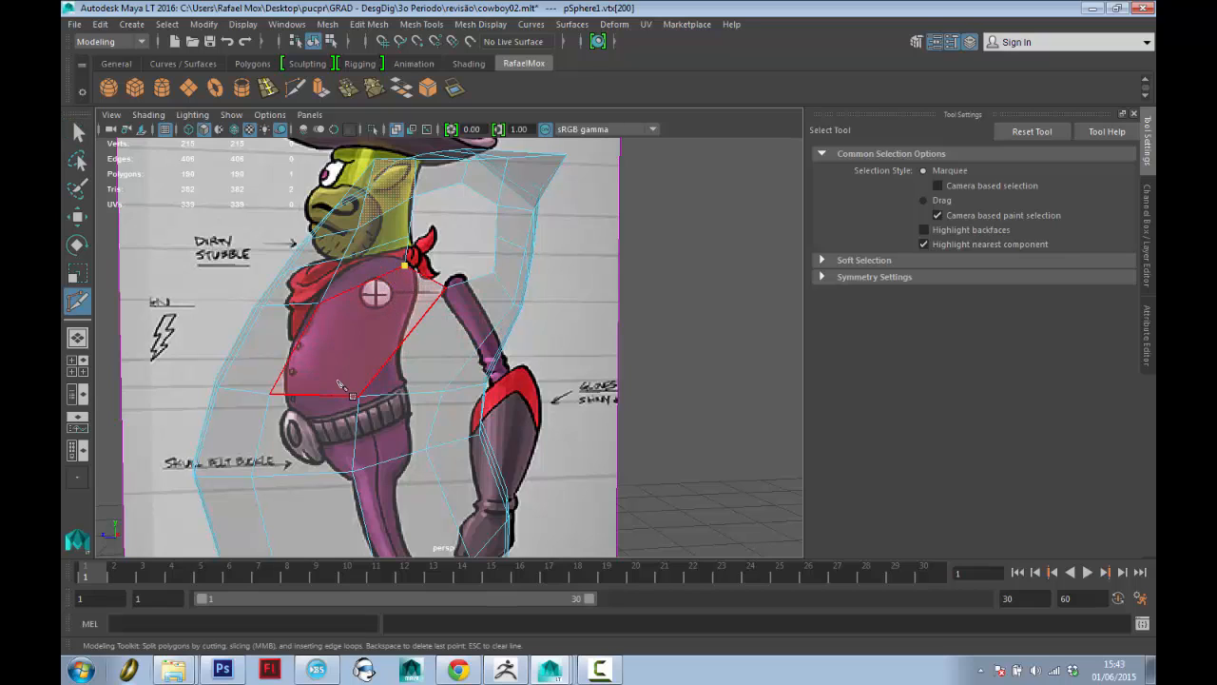
left_click(404, 267)
key("q")
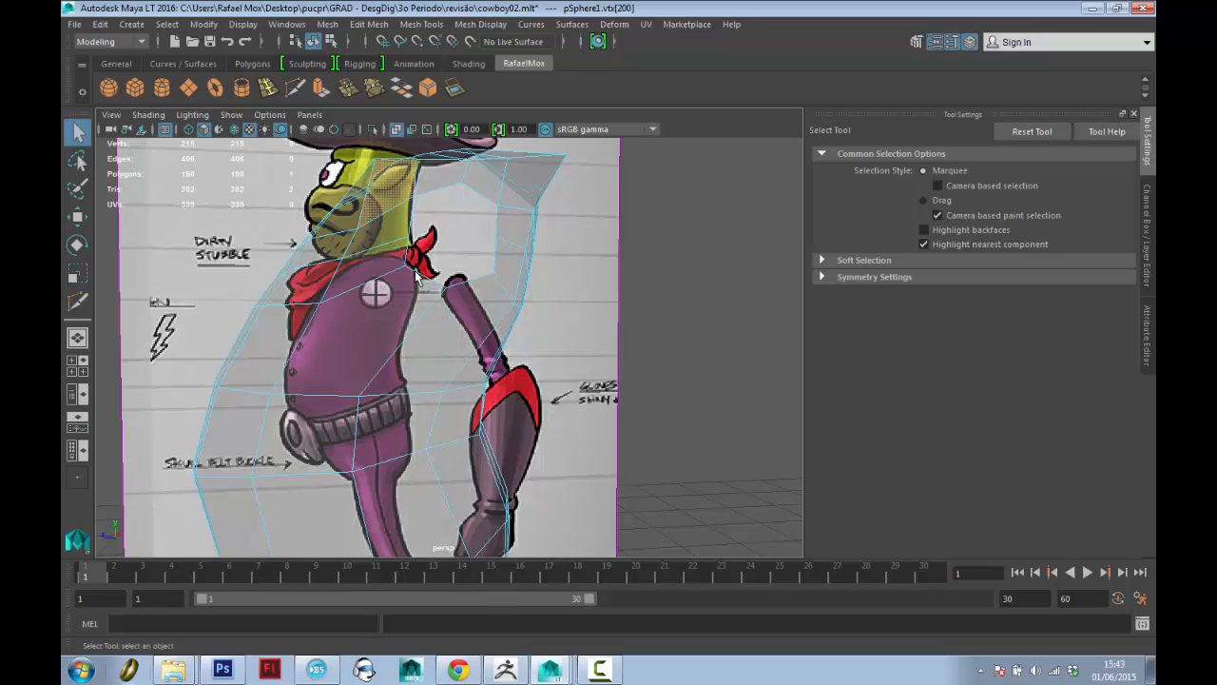
Examine the vertices along the lower rim of the arm hole and on the torso side beneath it.
right_click_drag(411, 272, 342, 272)
key("w")
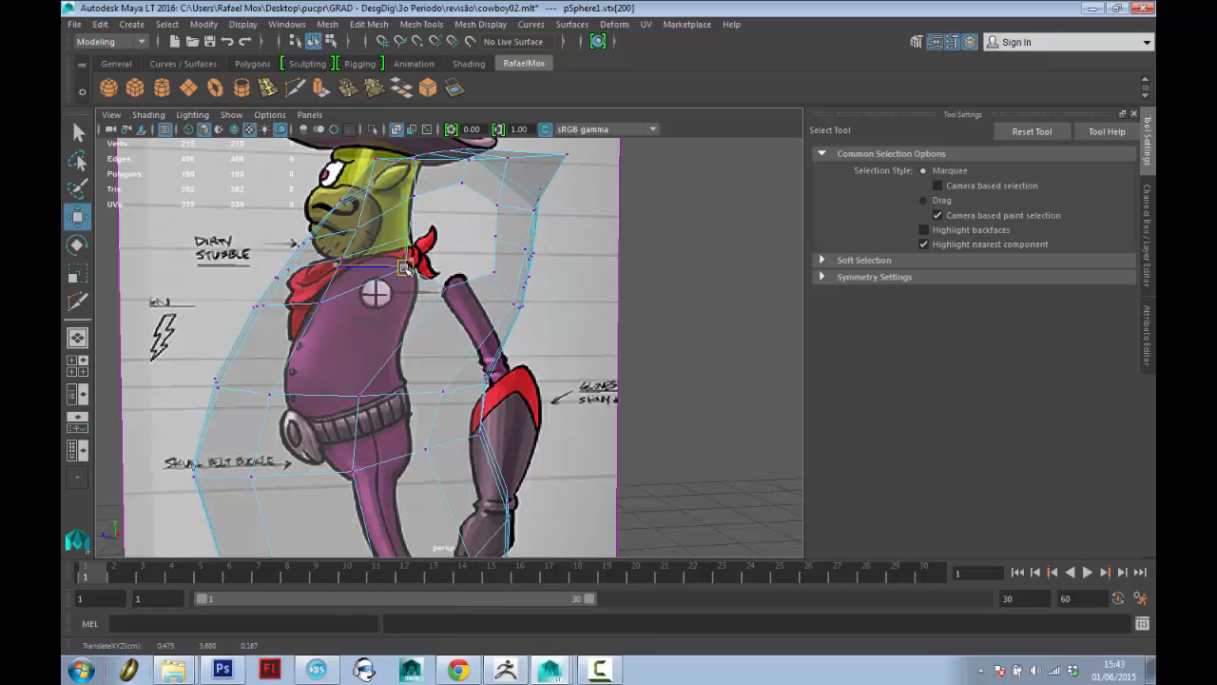
left_click(448, 285)
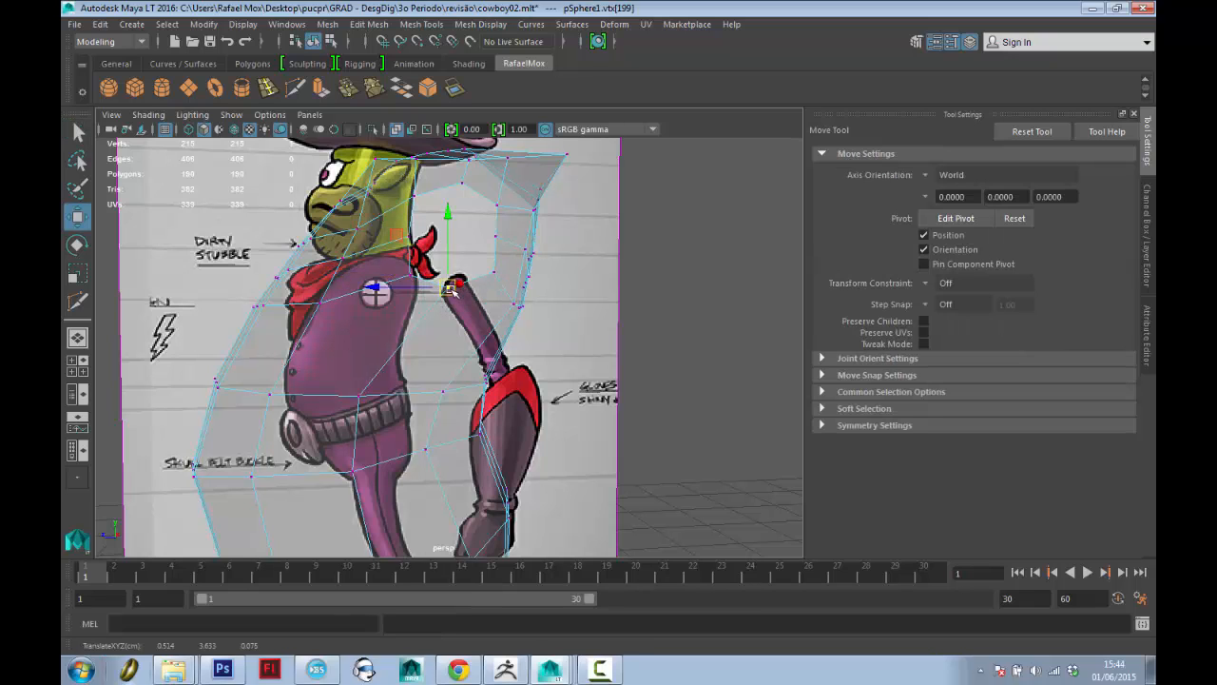
middle_click_drag(447, 295, 443, 273, "alt")
left_click(358, 314)
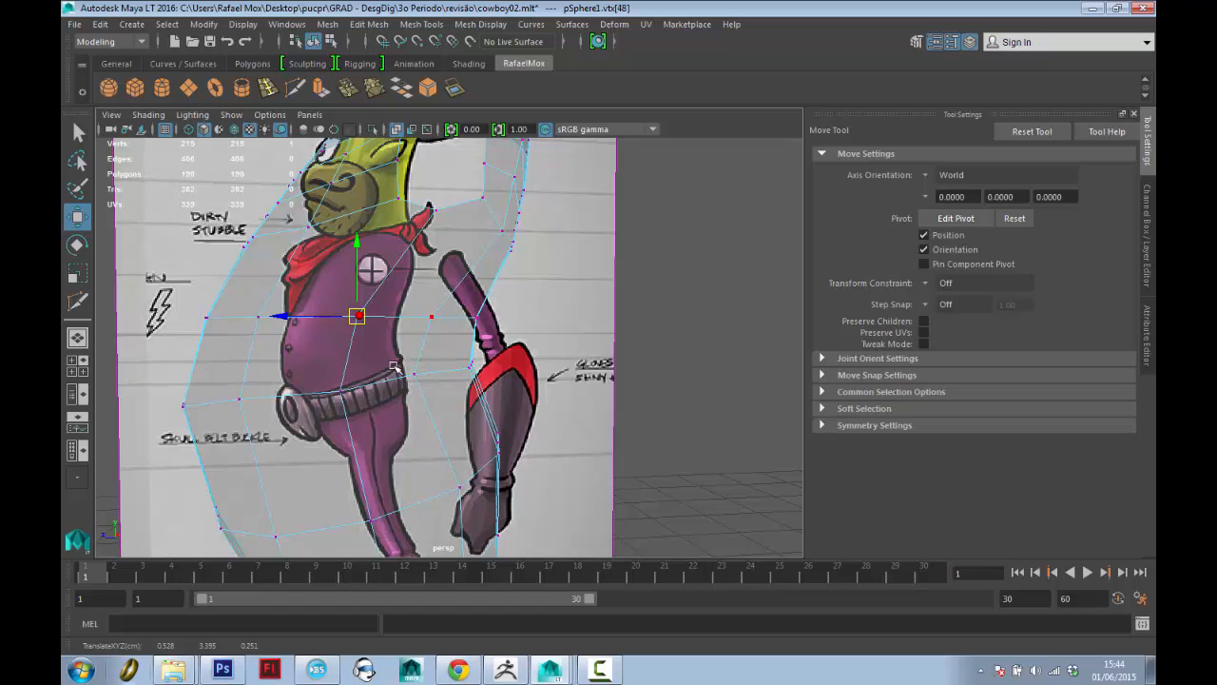
left_click(421, 377)
left_click_drag(485, 240, 486, 224, "alt")
left_click(489, 231)
middle_click_drag(505, 262, 518, 348, "alt")
left_click_drag(426, 377, 472, 364, "alt")
middle_click_drag(470, 353, 489, 318, "alt")
Cut an edge line with Multi-Cut from the arm hole's lower front vertex to a point in the face below, then forward across the chest.
key("g")
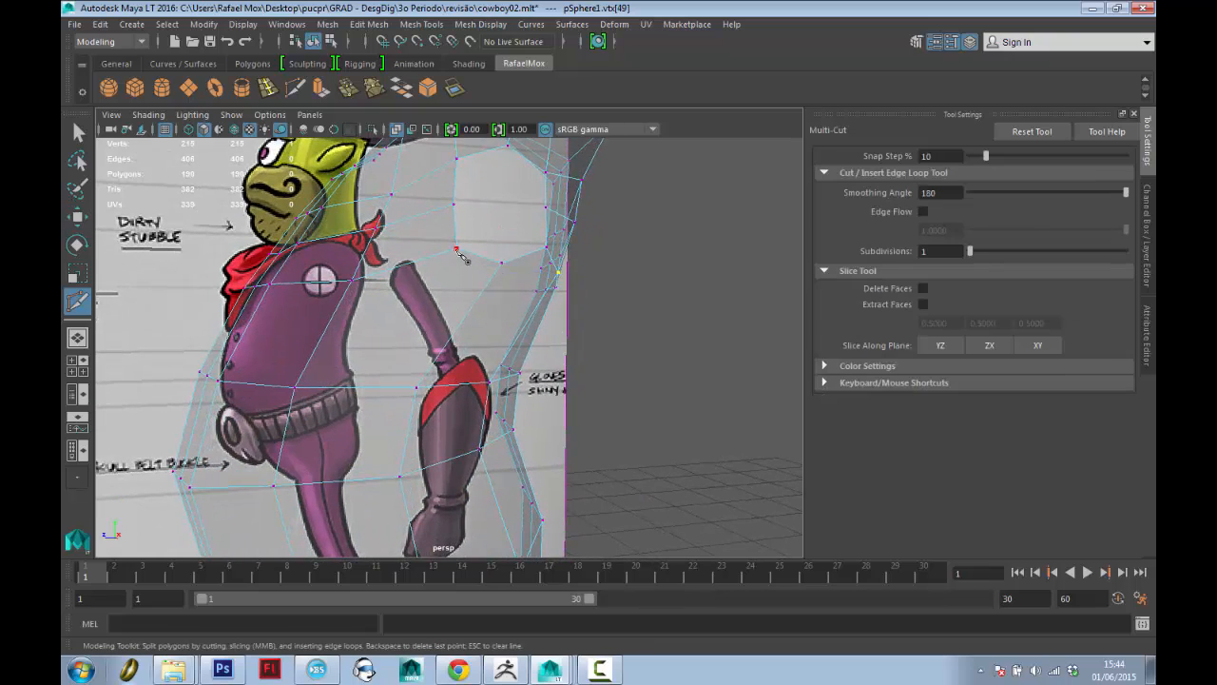
left_click(386, 329)
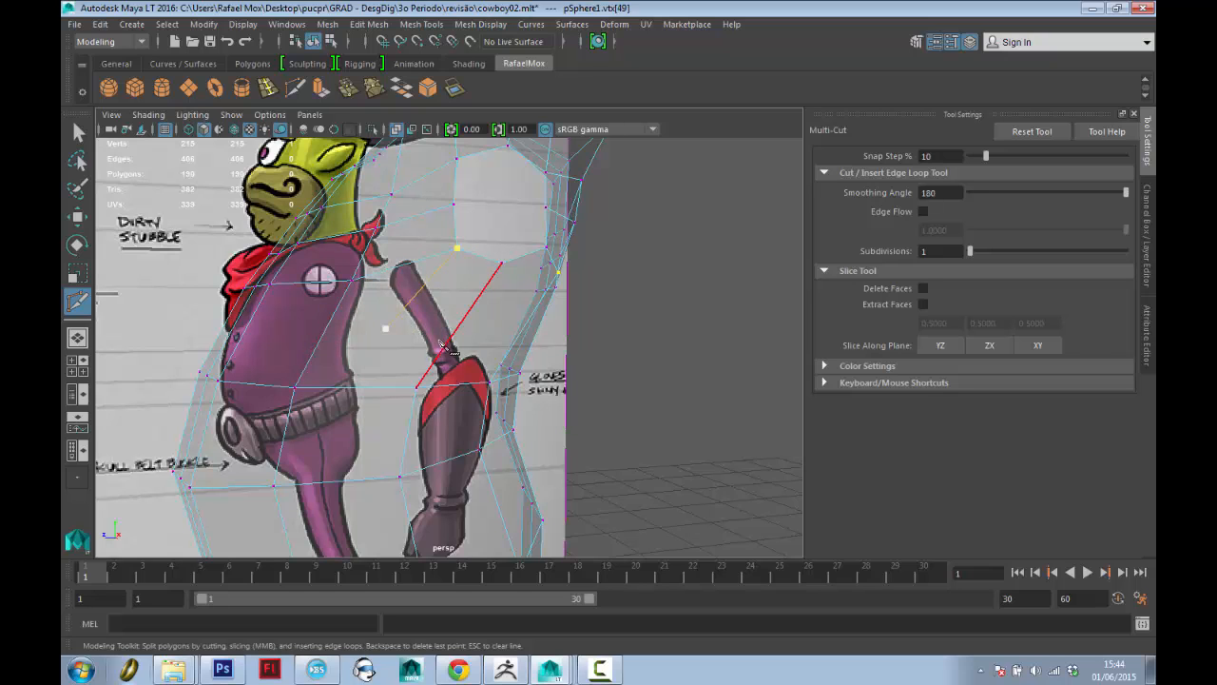
mouse_move(442, 347)
left_mouse_down("alt")
mouse_move(456, 332)
mouse_move(498, 345)
mouse_move(447, 359)
left_mouse_up("alt")
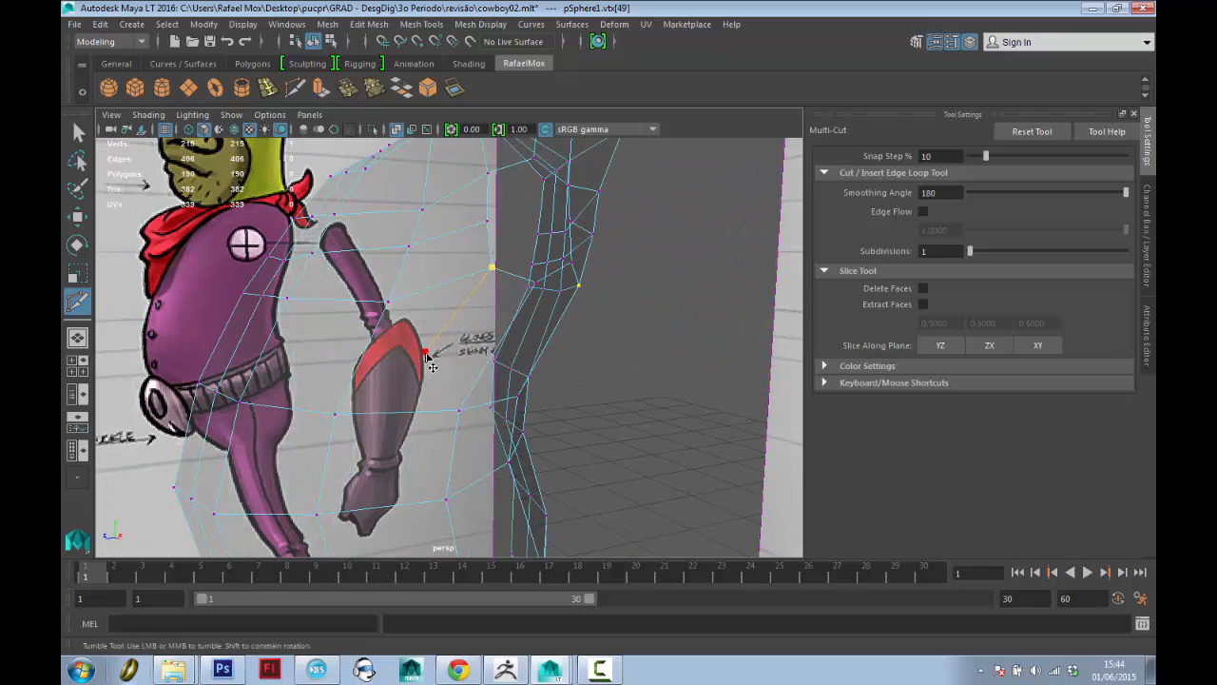
left_click(361, 358)
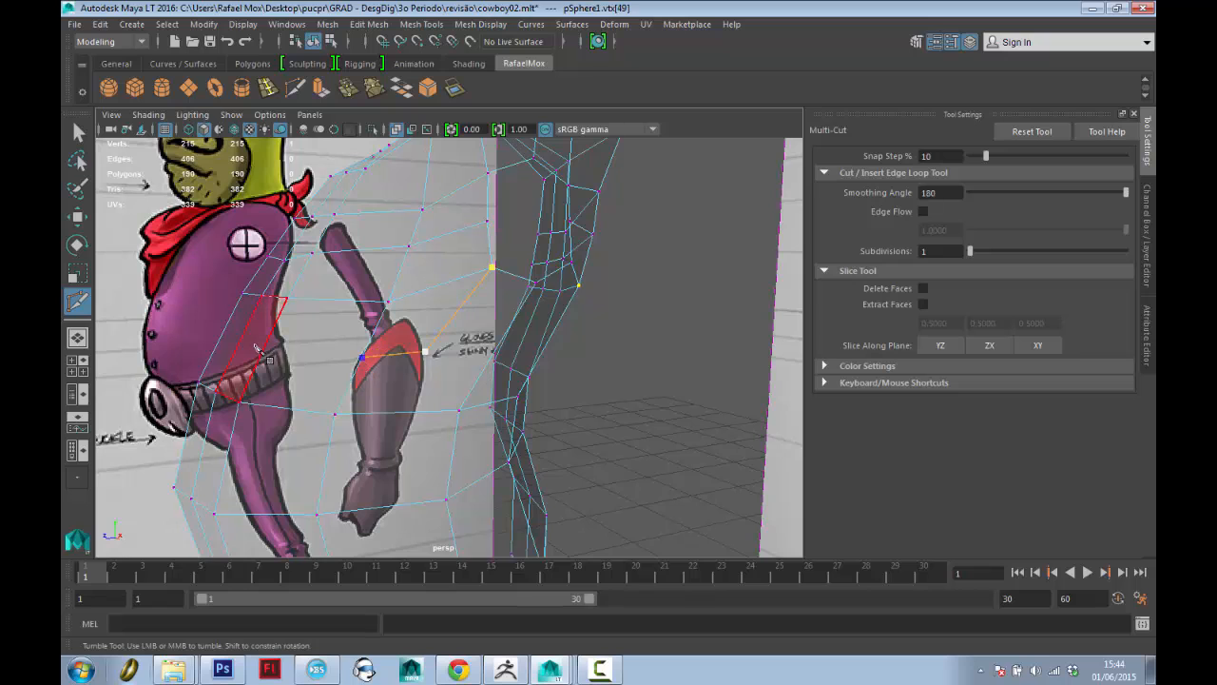
left_click(265, 352)
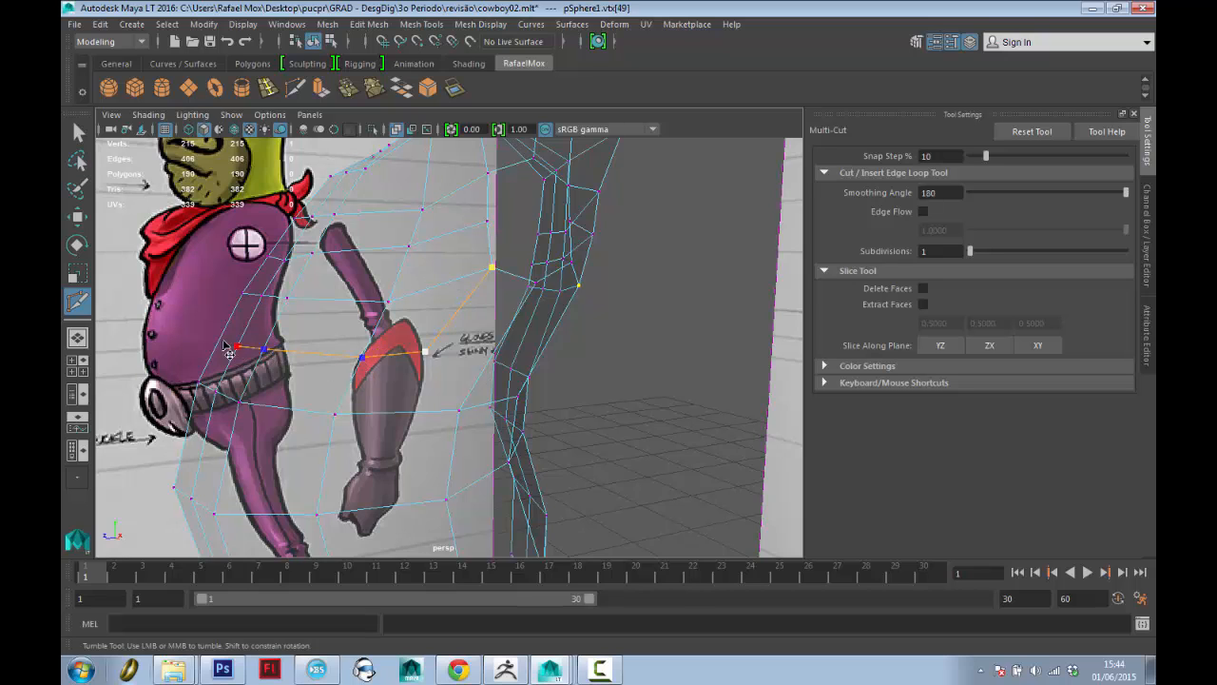
left_click(220, 339)
key("Return")
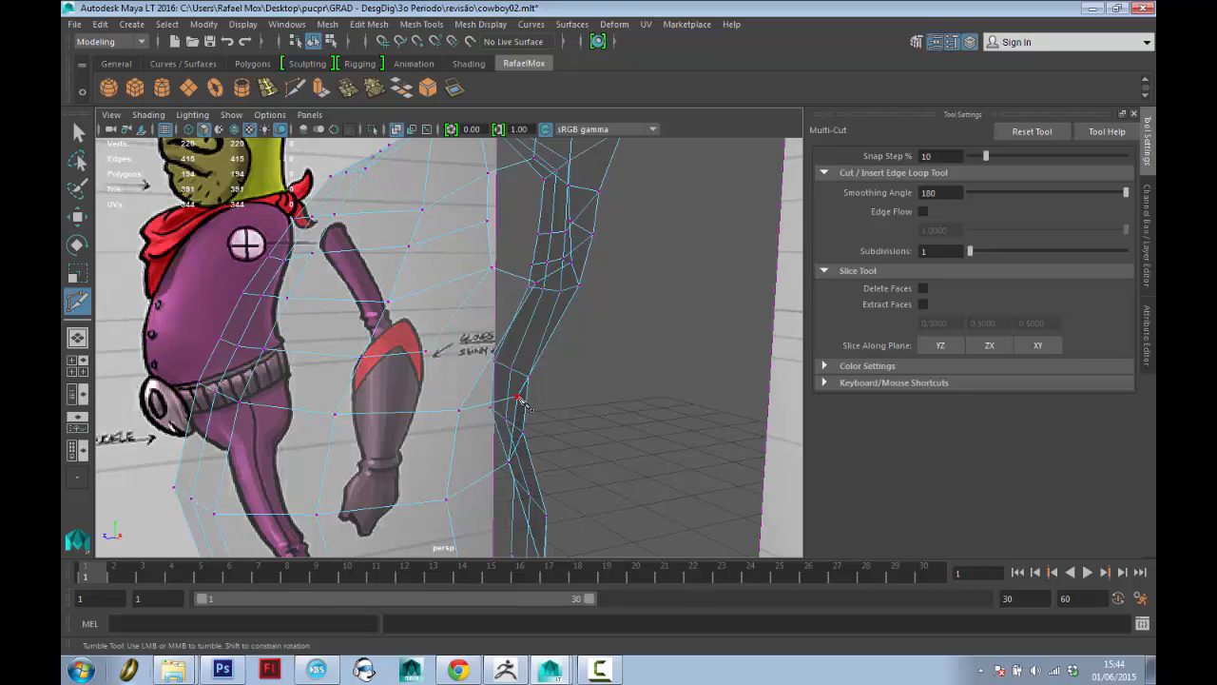
Extend the cut from the new vertex below the arm hole rearward to a point in the next face and up to the hole's lower rear vertex.
left_click_drag(519, 402, 332, 340, "alt")
key("q")
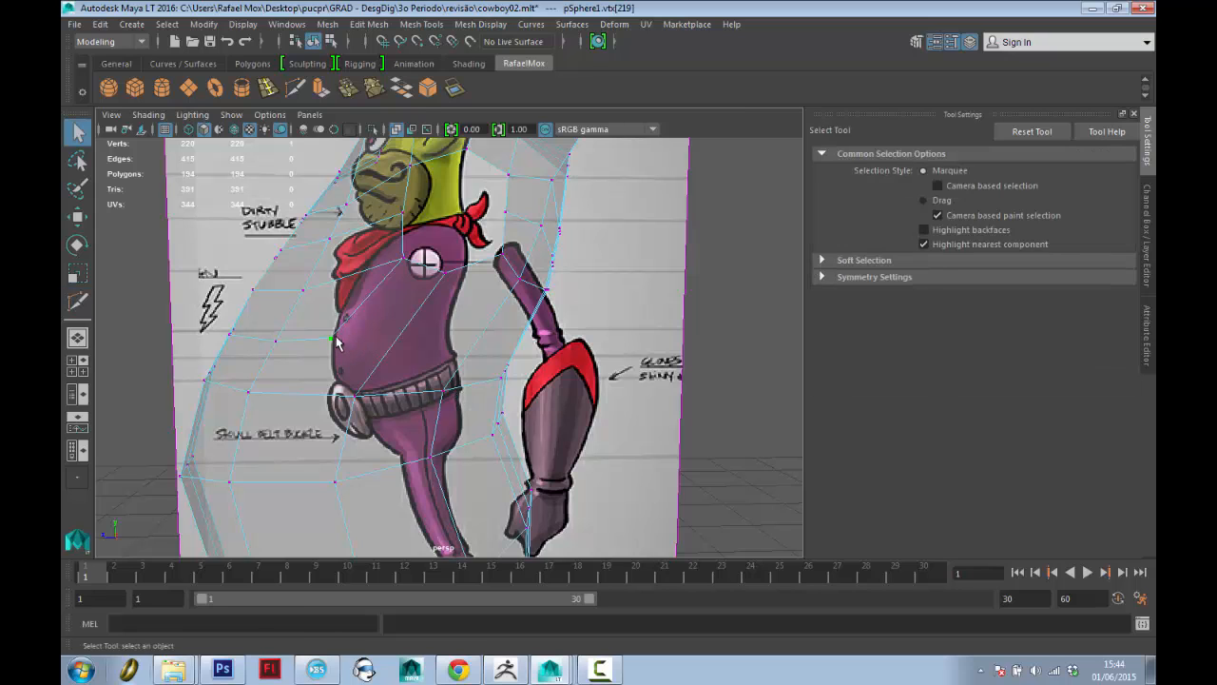
key("y")
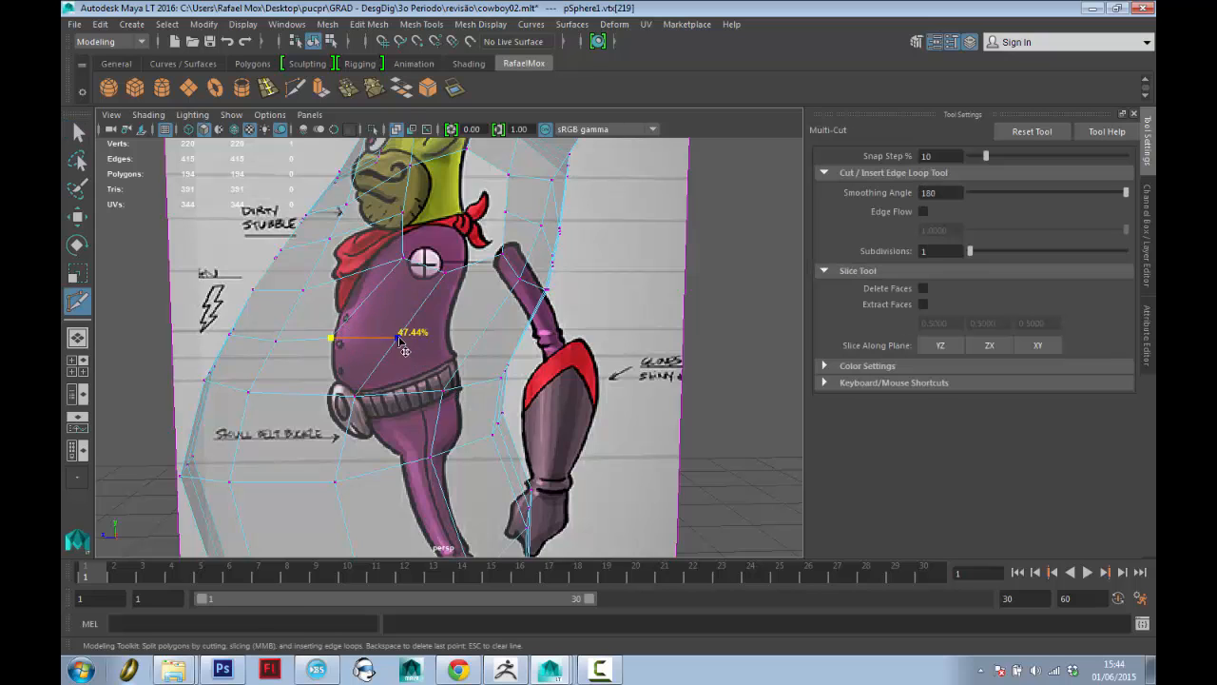
left_click_drag(400, 340, 430, 340, "alt")
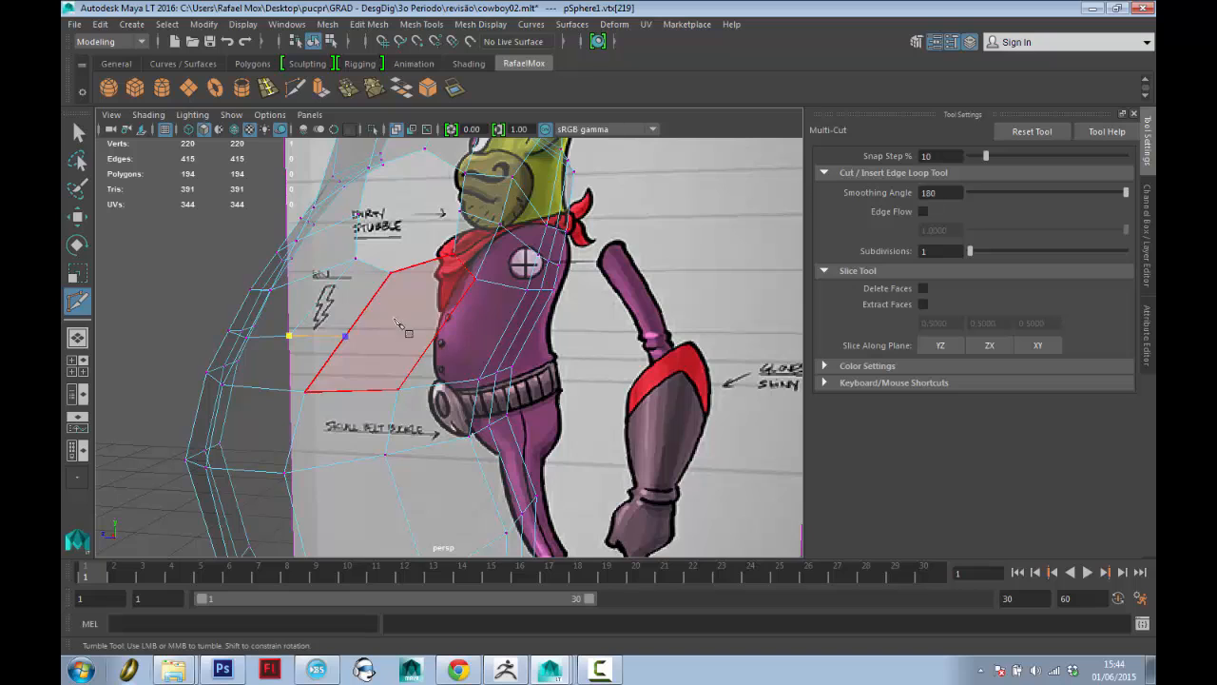
key("Return")
left_click(455, 255)
left_click(374, 340)
key("Return")
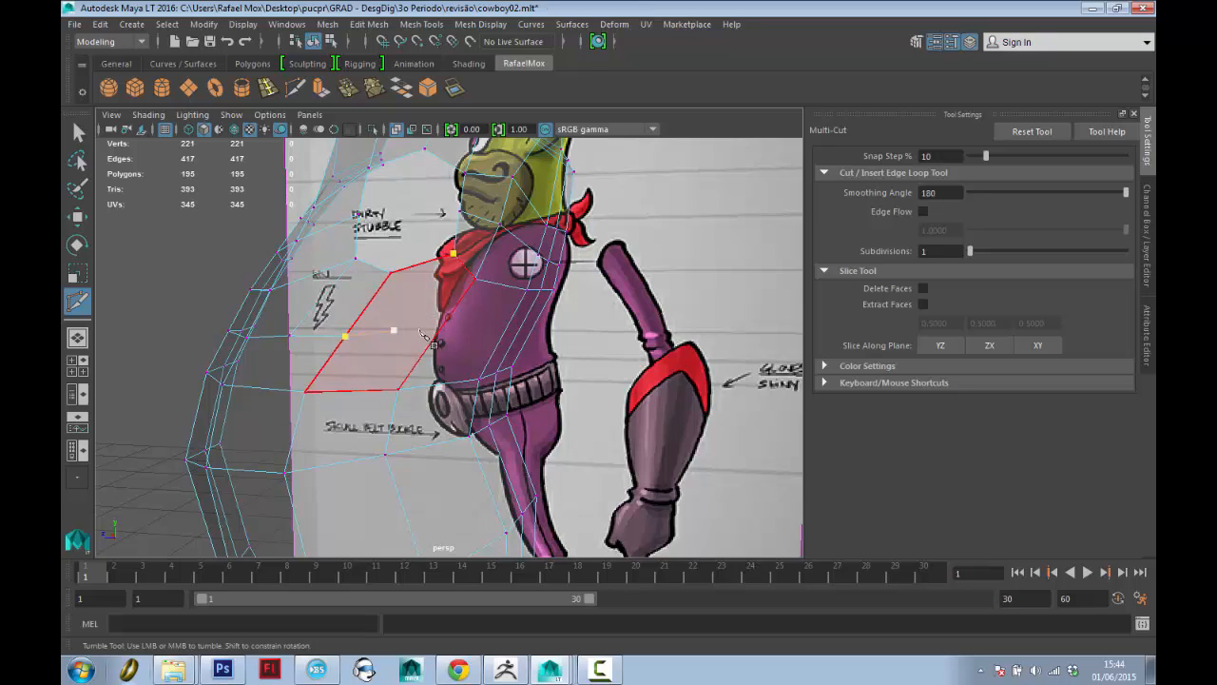
Connect the new vertex below the arm hole's rear side to the vertex directly beneath it with Multi-Cut.
left_click_drag(396, 336, 424, 337, "alt")
key("q")
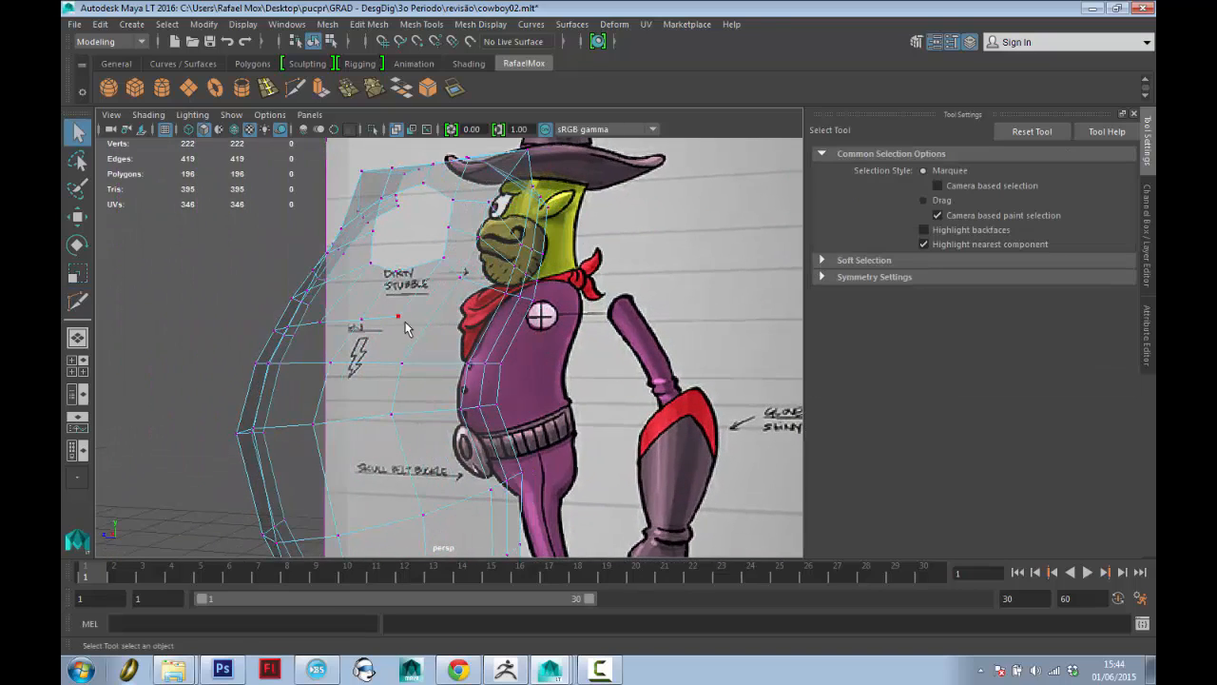
left_click(295, 87)
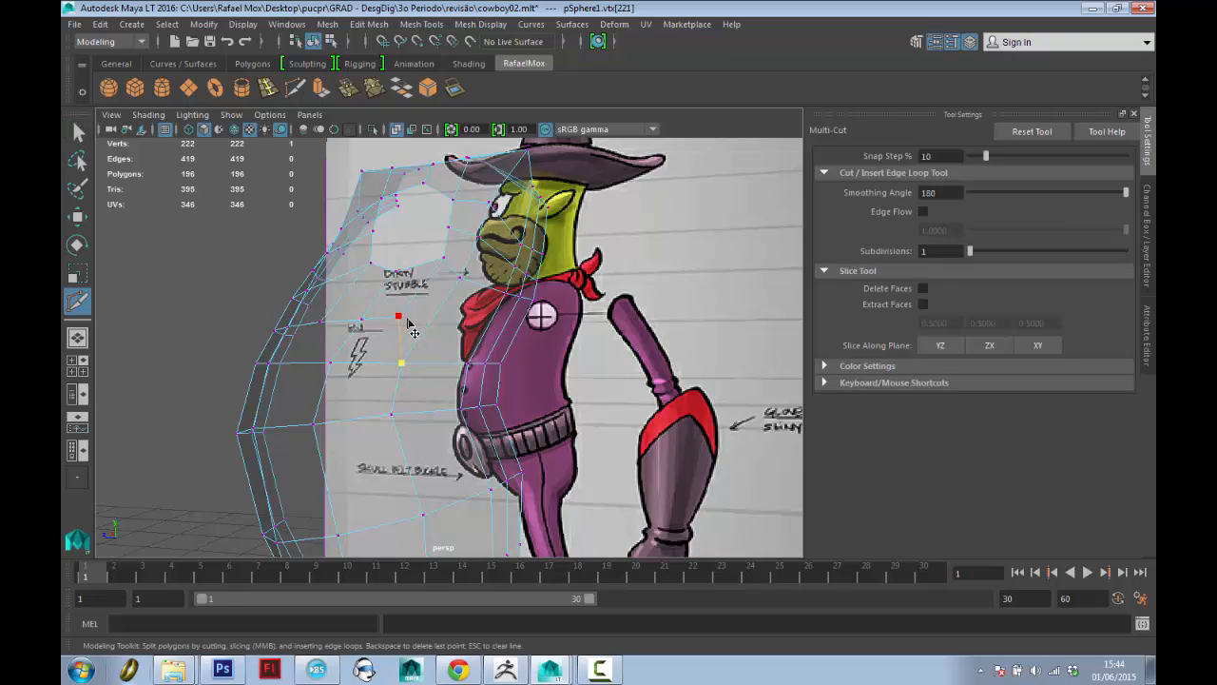
left_click_drag(413, 330, 427, 279, "alt")
key("q")
right_click_drag(427, 280, 503, 258)
Isolate the torso mesh and examine the edge flow around the arm hole with and without smoothing.
left_click_drag(388, 346, 425, 348, "alt")
left_click(462, 369)
key("1")
key("3")
right_click_drag(440, 381, 480, 405, "alt")
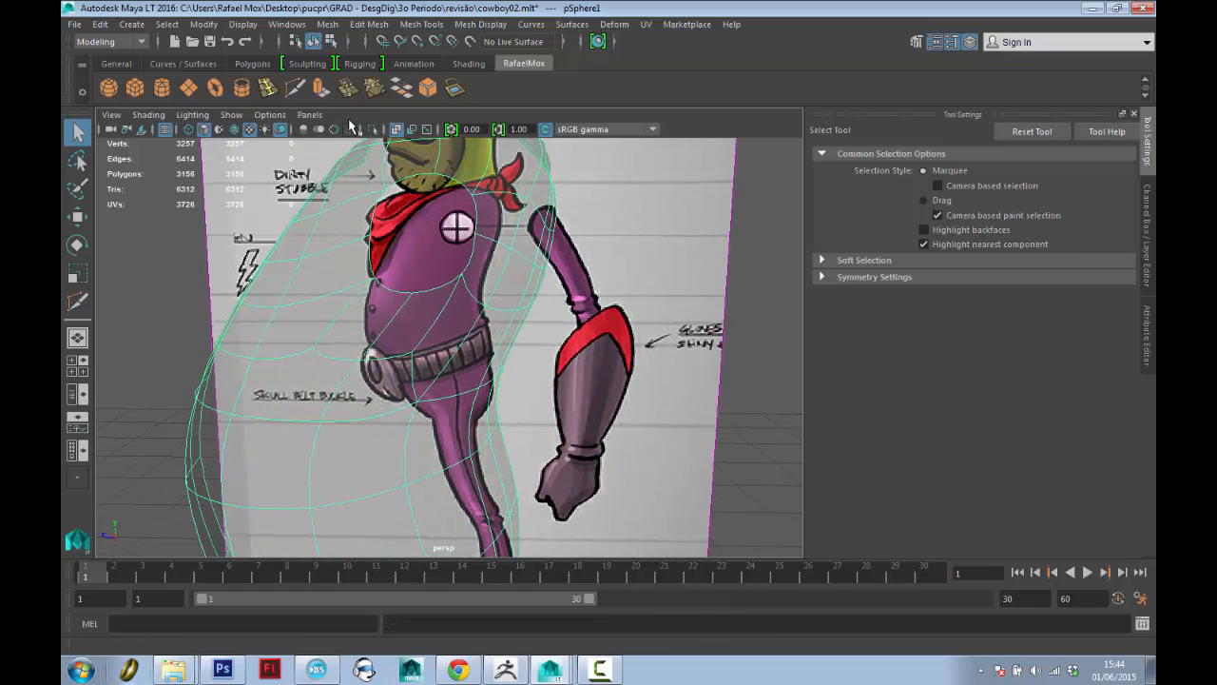
scroll(441, 361, "up", 5)
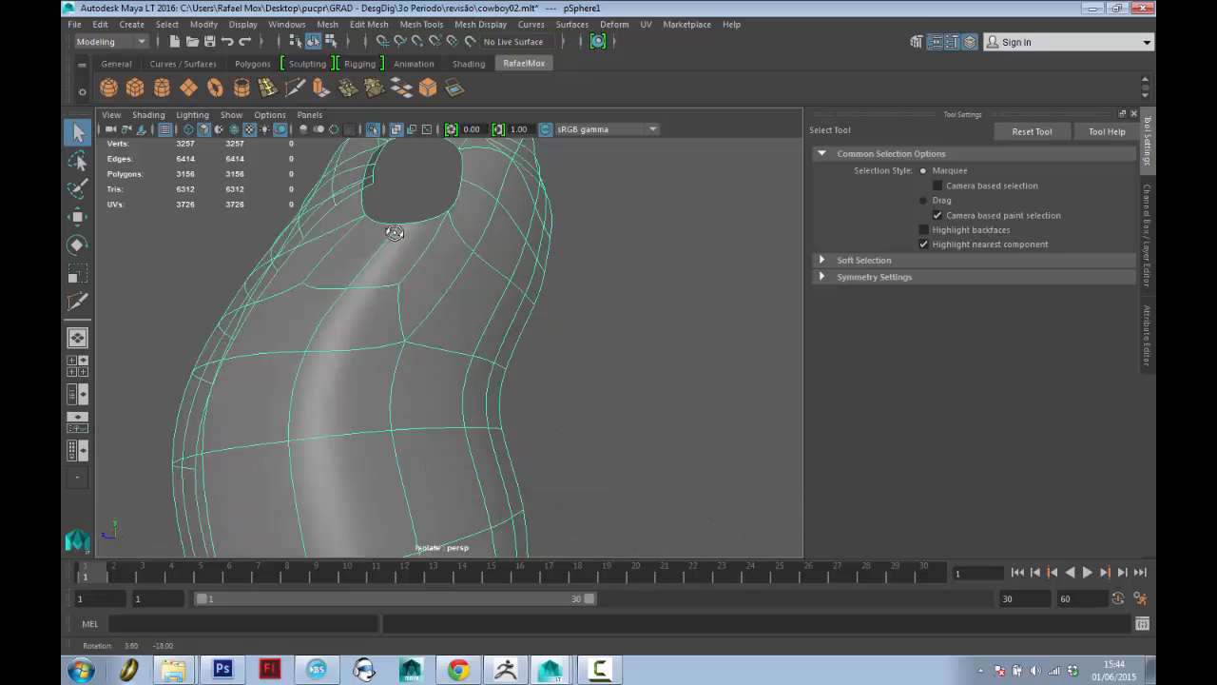
scroll(421, 272, "down", 4)
left_click_drag(421, 272, 505, 353, "alt")
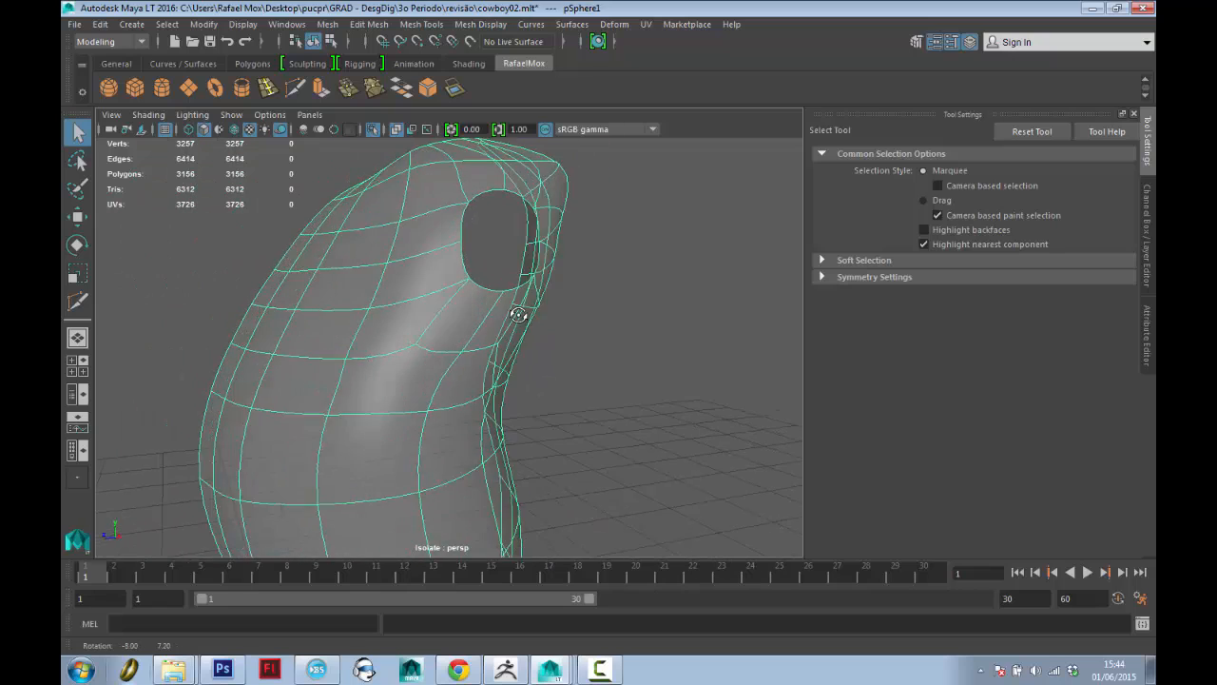
key("1")
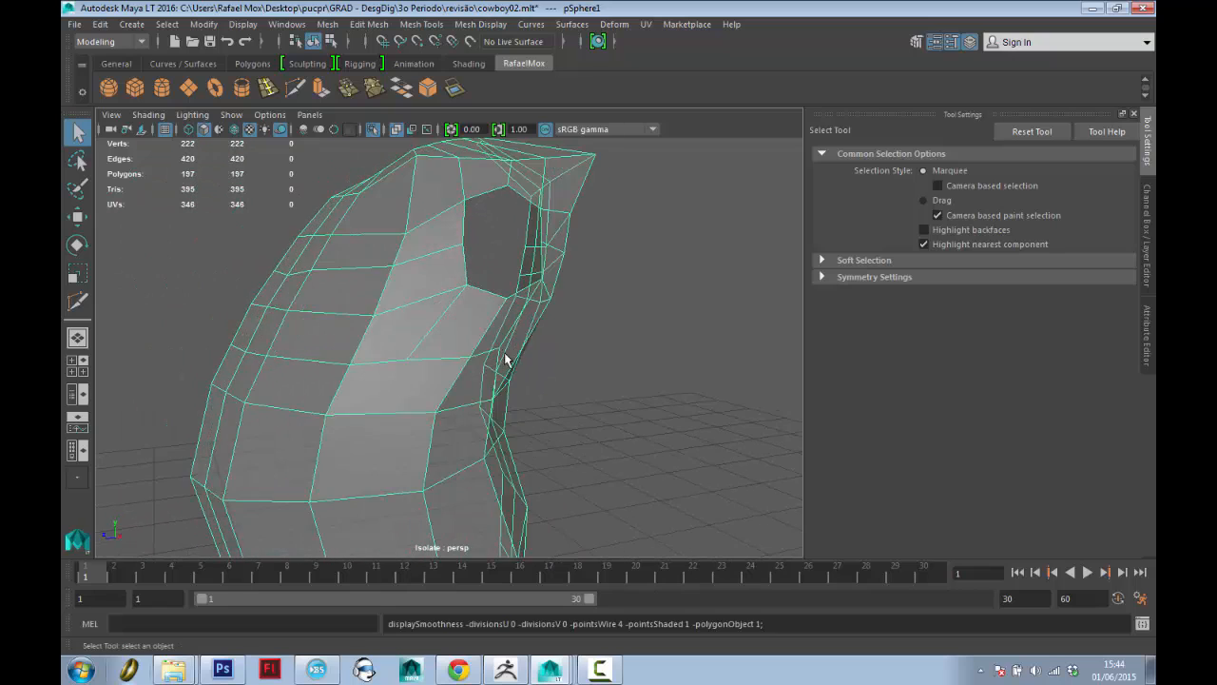
Reposition the vertices along the top and back of the torso's shoulder to even out its contour.
left_click_drag(547, 264, 488, 299, "alt")
right_click_drag(483, 280, 408, 281)
left_click(524, 227)
key("w")
left_click_drag(526, 227, 347, 281)
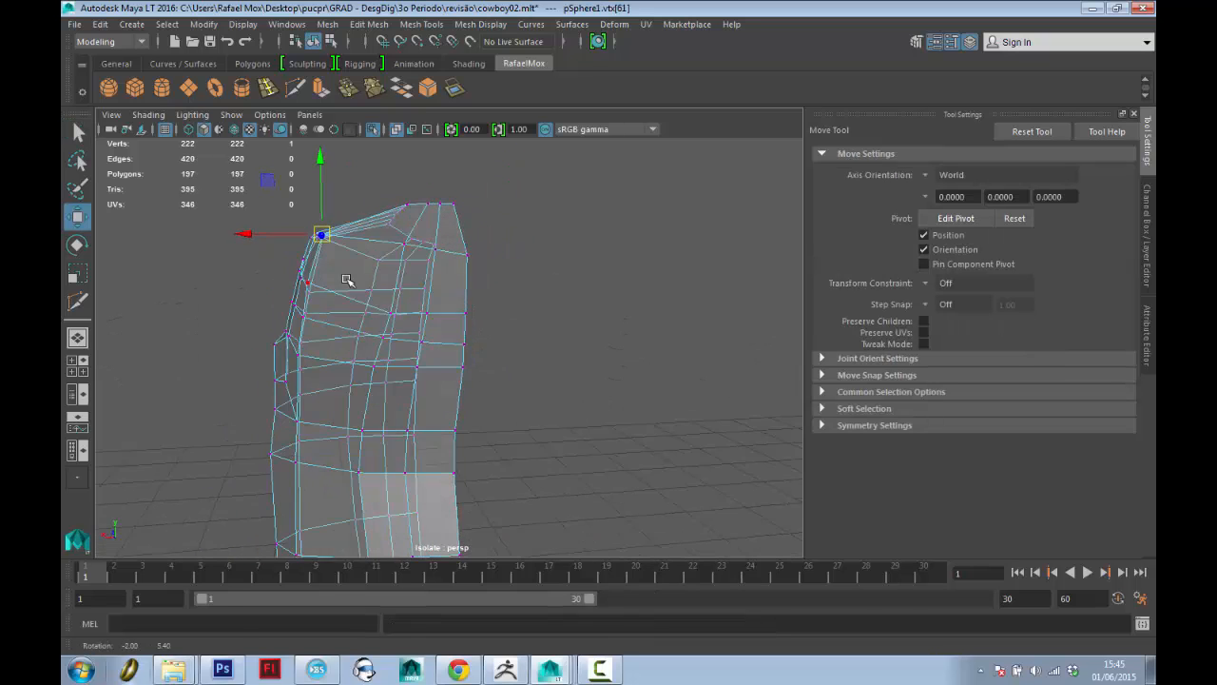
left_click_drag(408, 245, 371, 282, "alt")
left_click(368, 282)
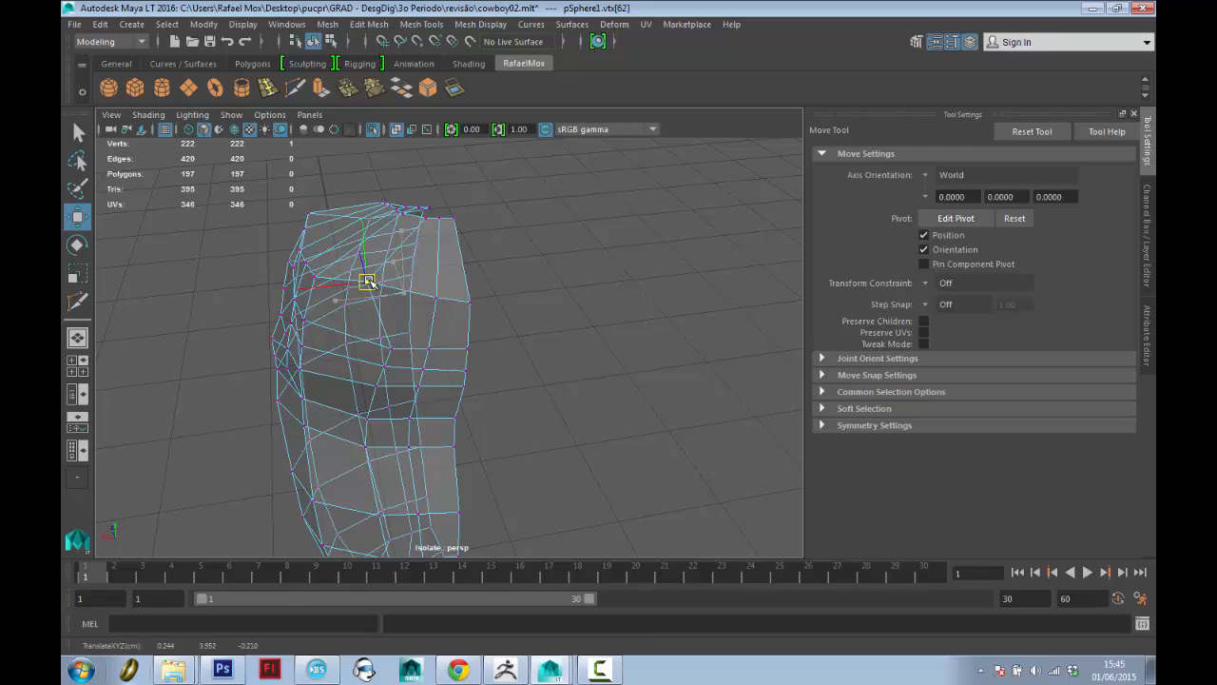
key("q")
left_click(391, 349)
key("w")
left_click_drag(391, 349, 367, 341)
Shift the upper-back vertex behind the arm hole outward so it lines up with the vertices above and below it.
key("q")
left_click_drag(380, 283, 443, 238, "alt")
left_click(381, 325)
key("w")
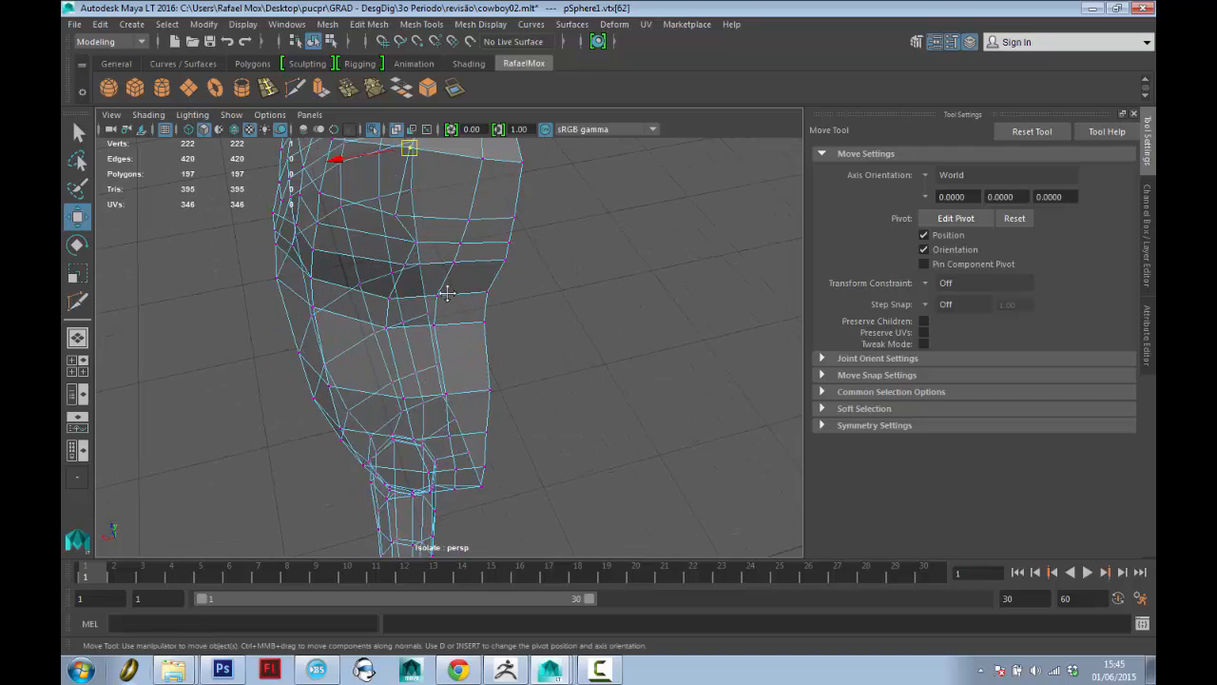
mouse_move(443, 291)
right_mouse_down("alt")
mouse_move(481, 310)
mouse_move(460, 293)
right_mouse_up("alt")
middle_click_drag(460, 293, 454, 266, "alt")
left_click_drag(454, 266, 467, 307, "alt")
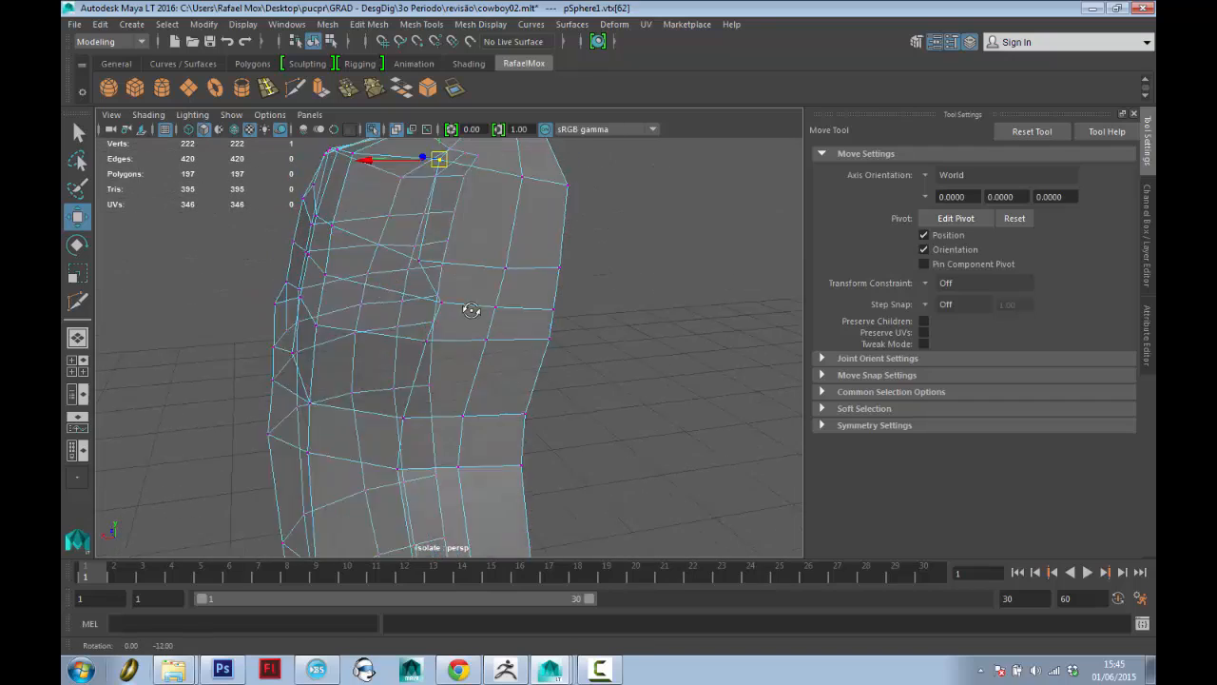
middle_click_drag(467, 307, 459, 324, "alt")
left_click(443, 310)
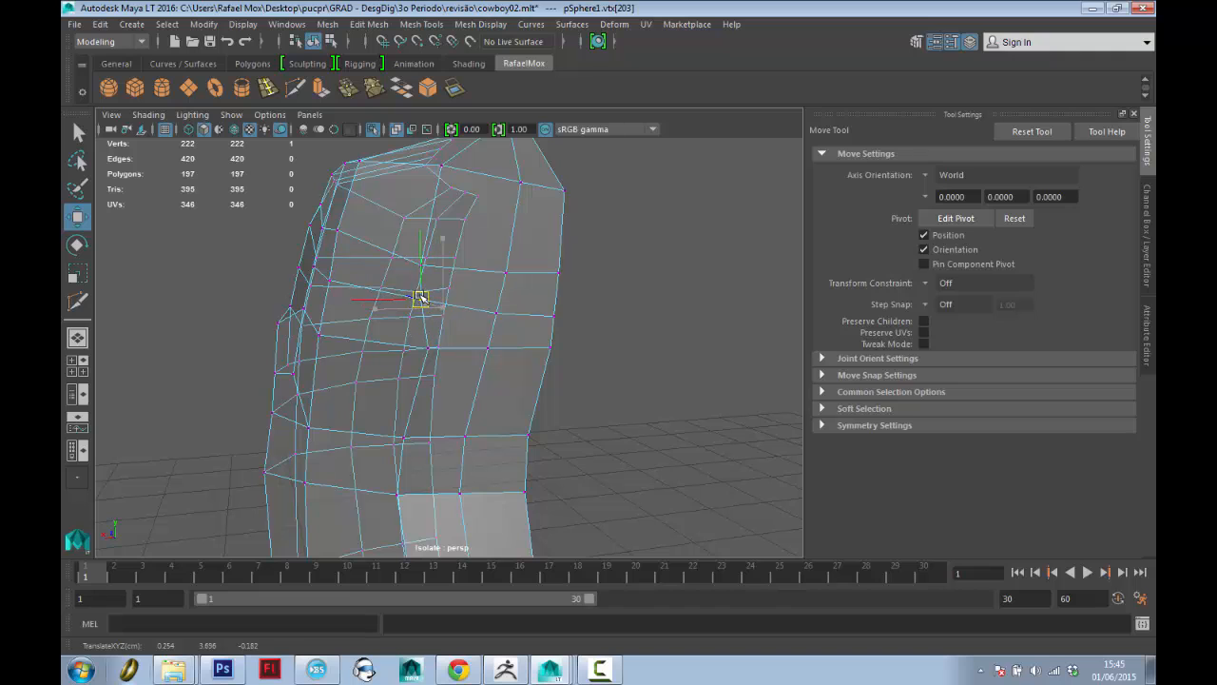
Raise the three vertices of the upper-back edge row one by one, from behind the arm hole to the centre line.
key("q")
left_click(426, 265)
key("w")
left_click_drag(426, 266, 424, 240)
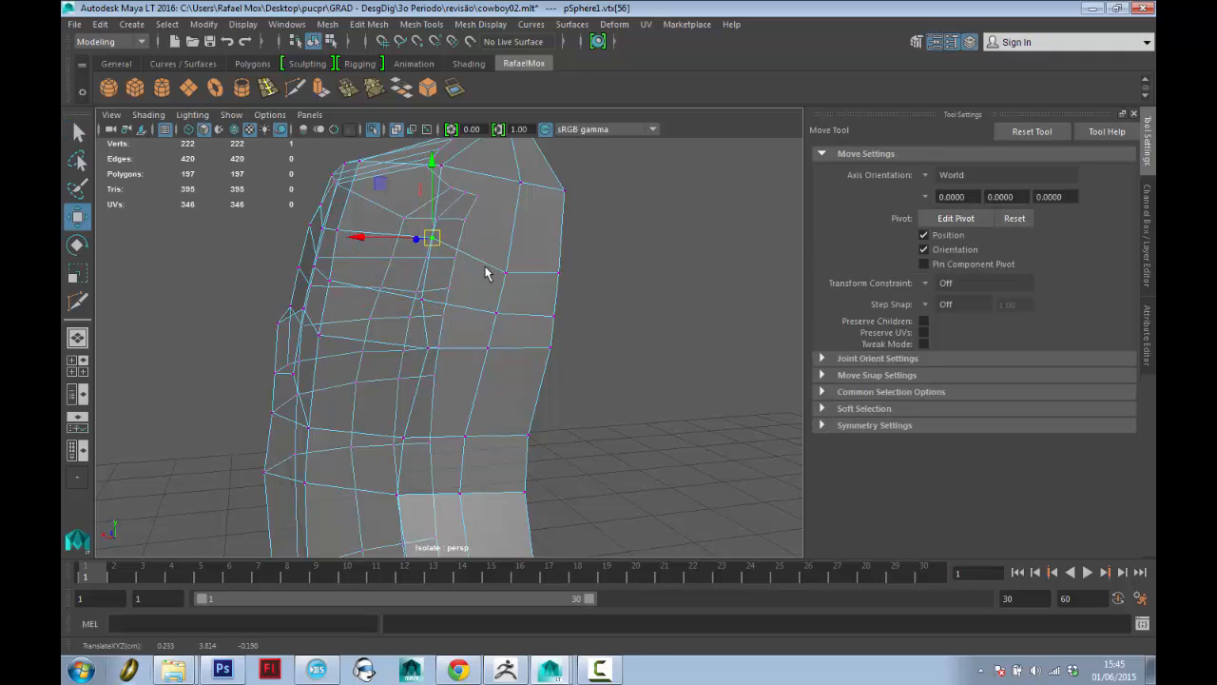
key("q")
left_click(506, 273)
key("w")
left_click_drag(507, 250, 506, 223)
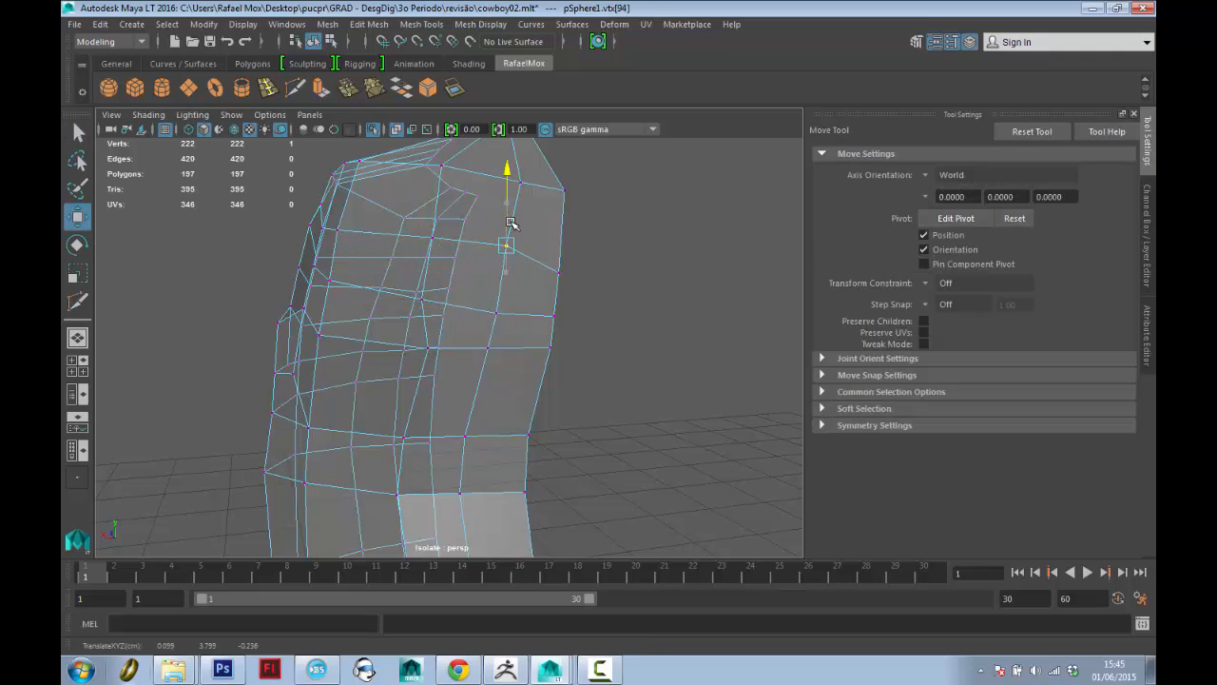
key("q")
left_click(558, 252)
key("w")
left_click_drag(565, 195, 568, 194)
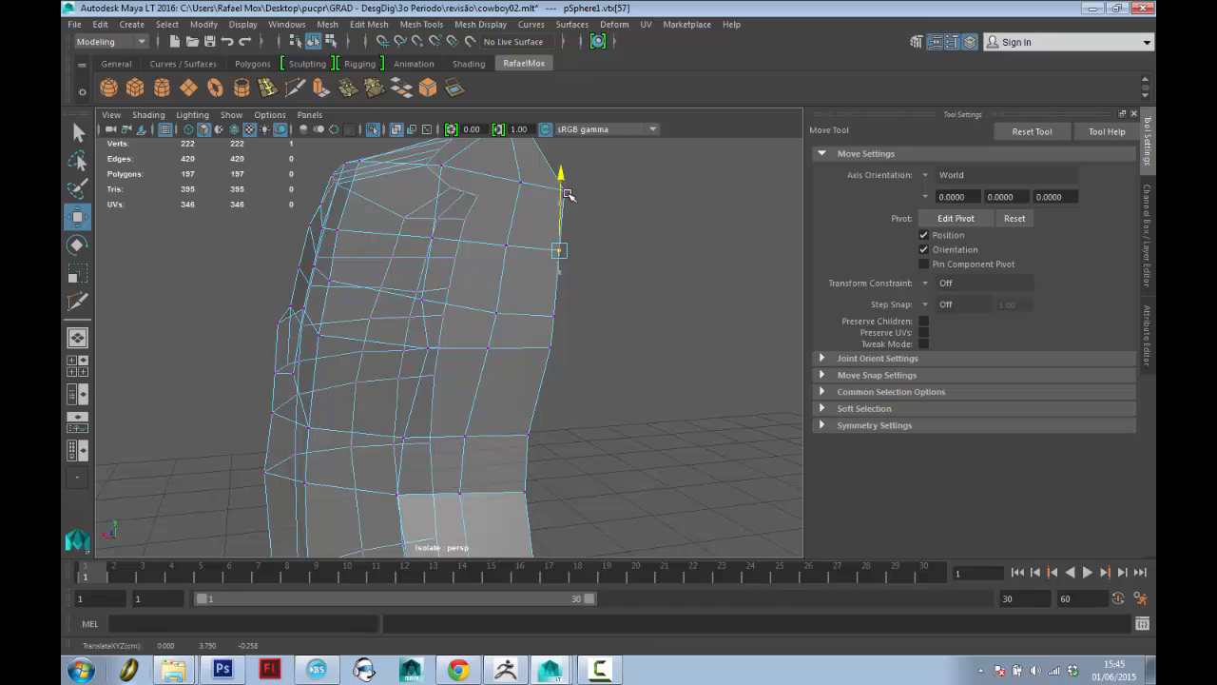
Raise the edge beside the back's centre line in the next row down to even out the row spacing.
right_click_drag(540, 312, 537, 253)
left_click(539, 311)
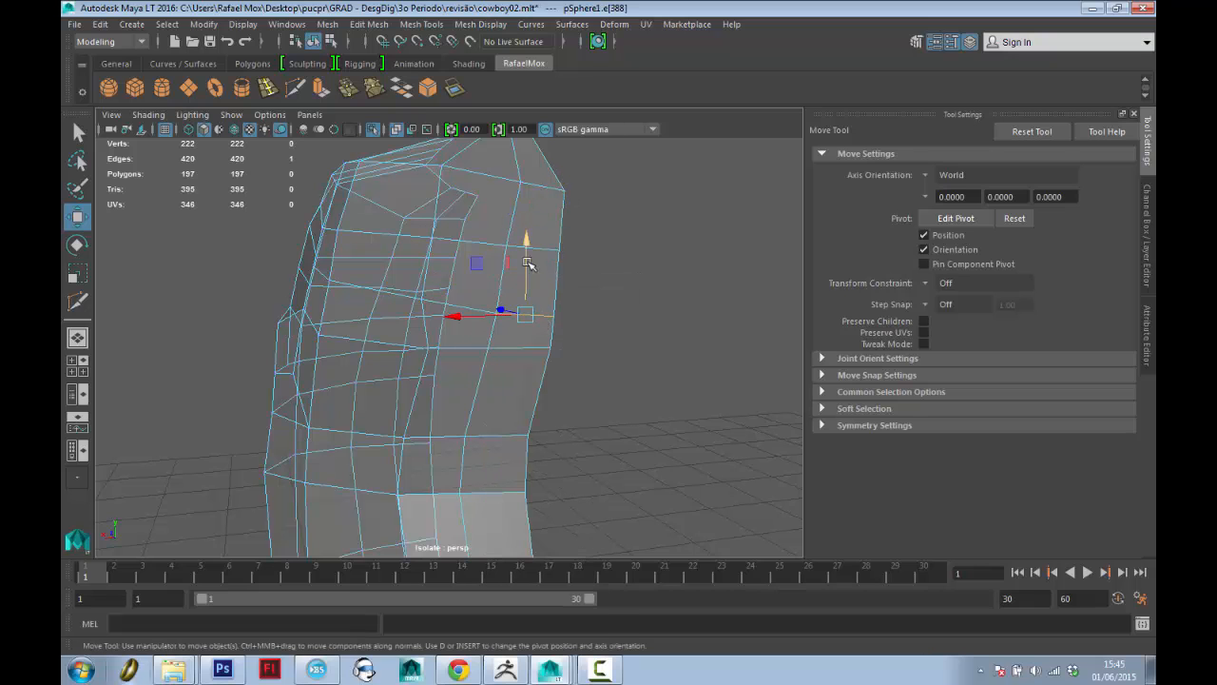
left_click_drag(498, 307, 576, 307, "alt")
key("q")
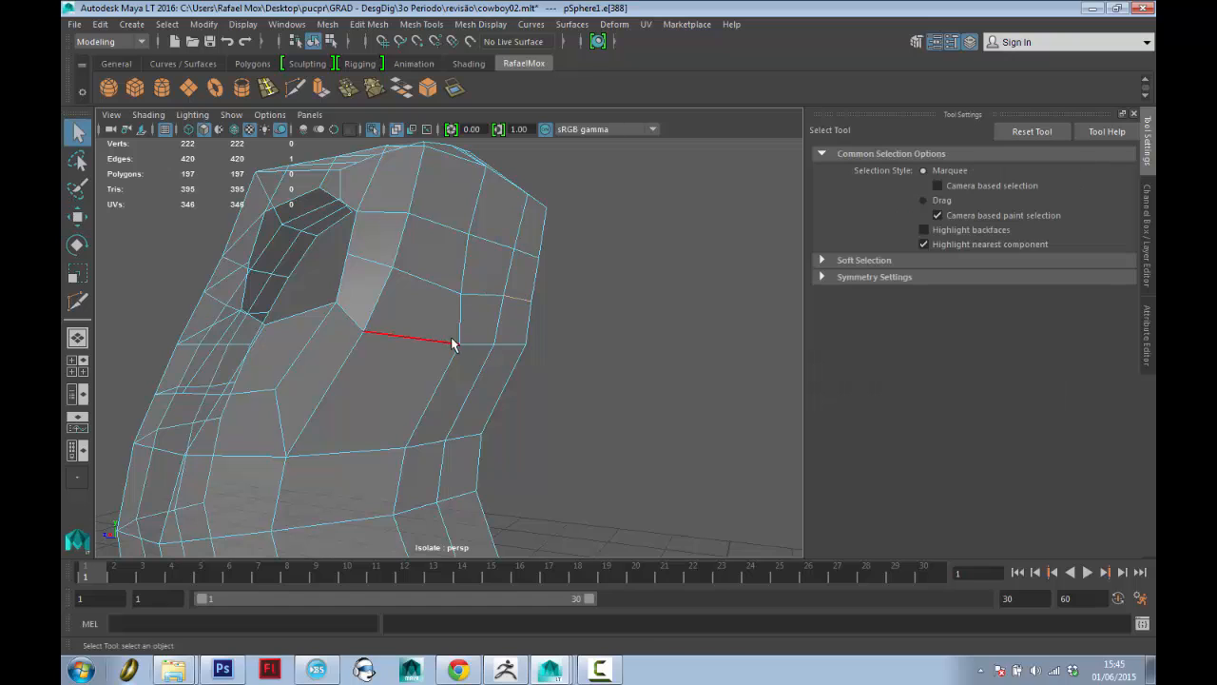
Move the back vertex just below and behind the arm hole outward, away from the centre line.
right_click_drag(451, 283, 391, 282)
left_click_drag(408, 323, 342, 334, "alt")
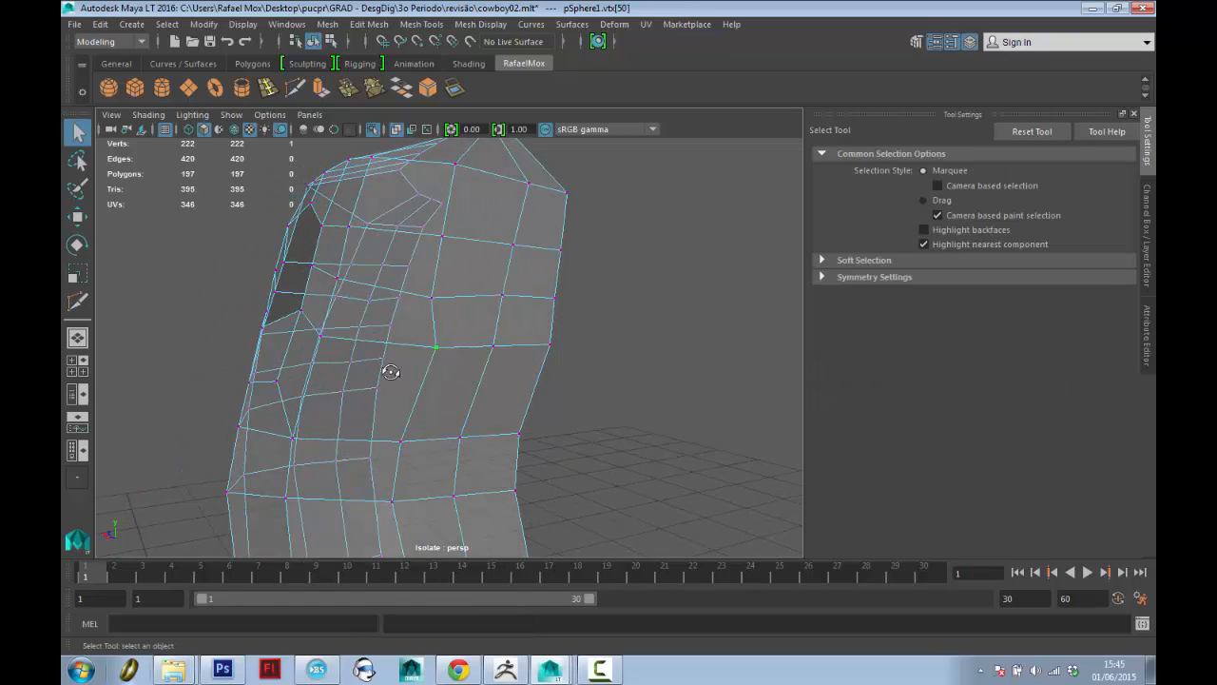
left_click_drag(391, 371, 361, 373, "alt")
key("w")
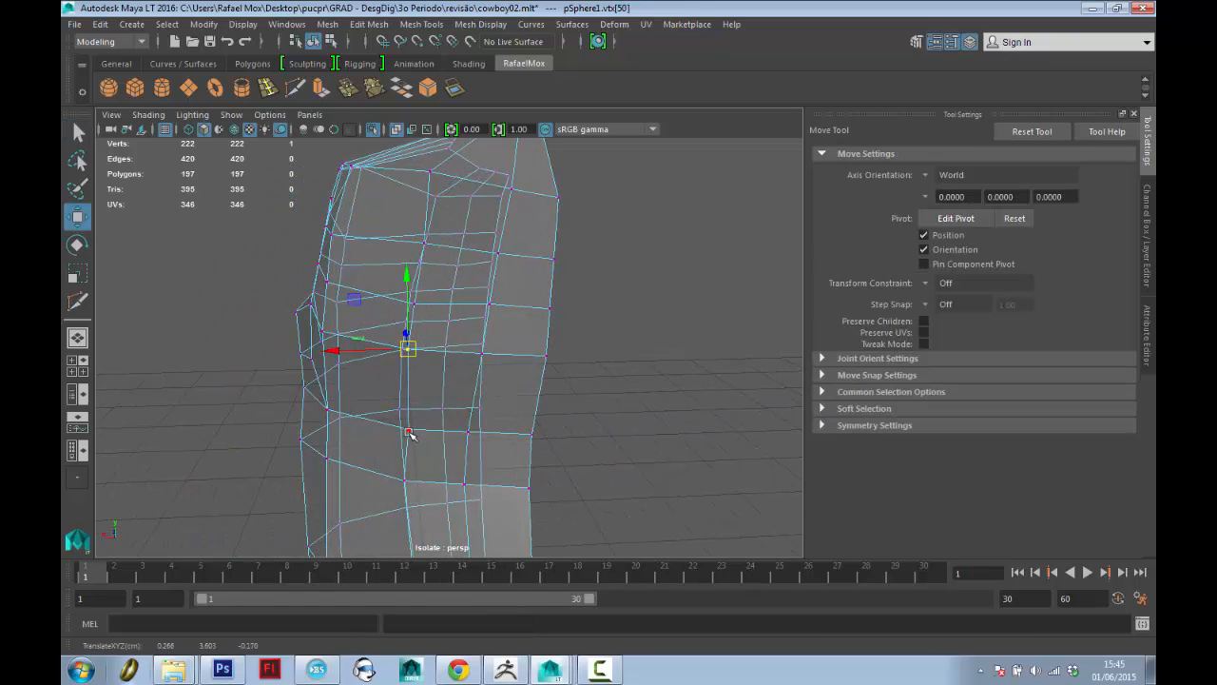
Nudge the vertices on the torso's side below the arm hole to even out the edge spacing.
left_click(409, 434)
left_click_drag(407, 432, 541, 282, "alt")
left_click_drag(529, 362, 411, 352, "alt")
left_click(397, 357)
left_click(383, 412)
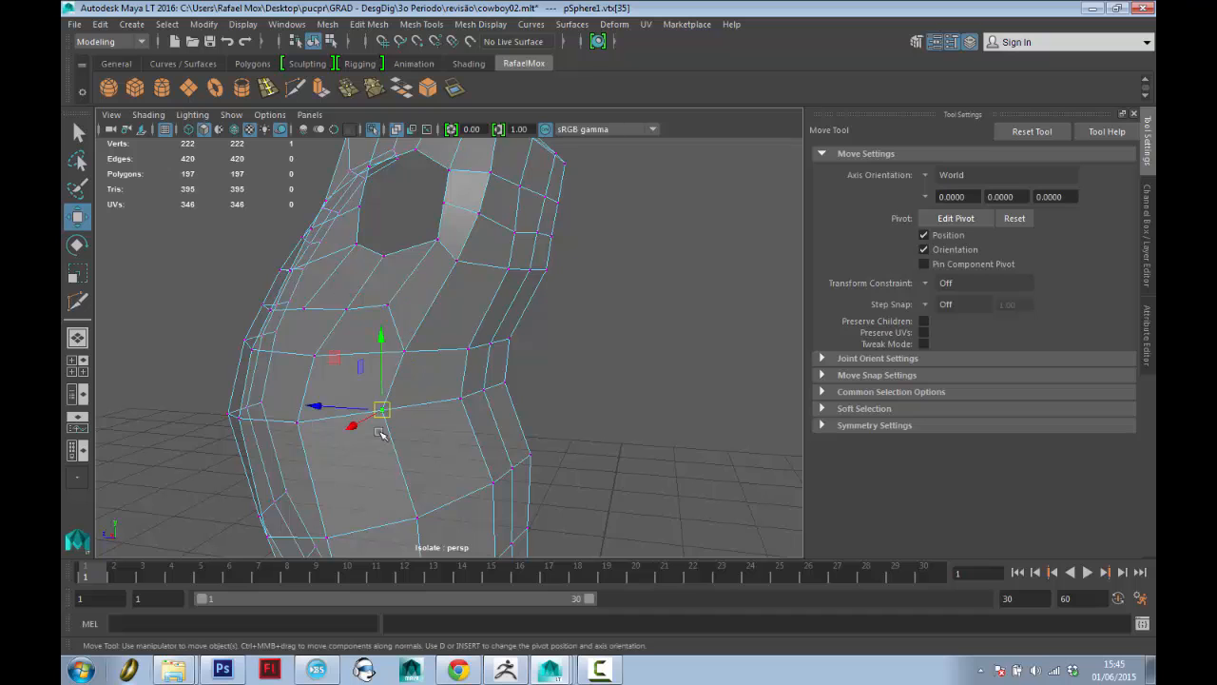
left_click_drag(379, 412, 390, 414)
Raise the vertex on the upper back behind the arm hole slightly.
left_click_drag(475, 260, 428, 269, "alt")
left_click(498, 239)
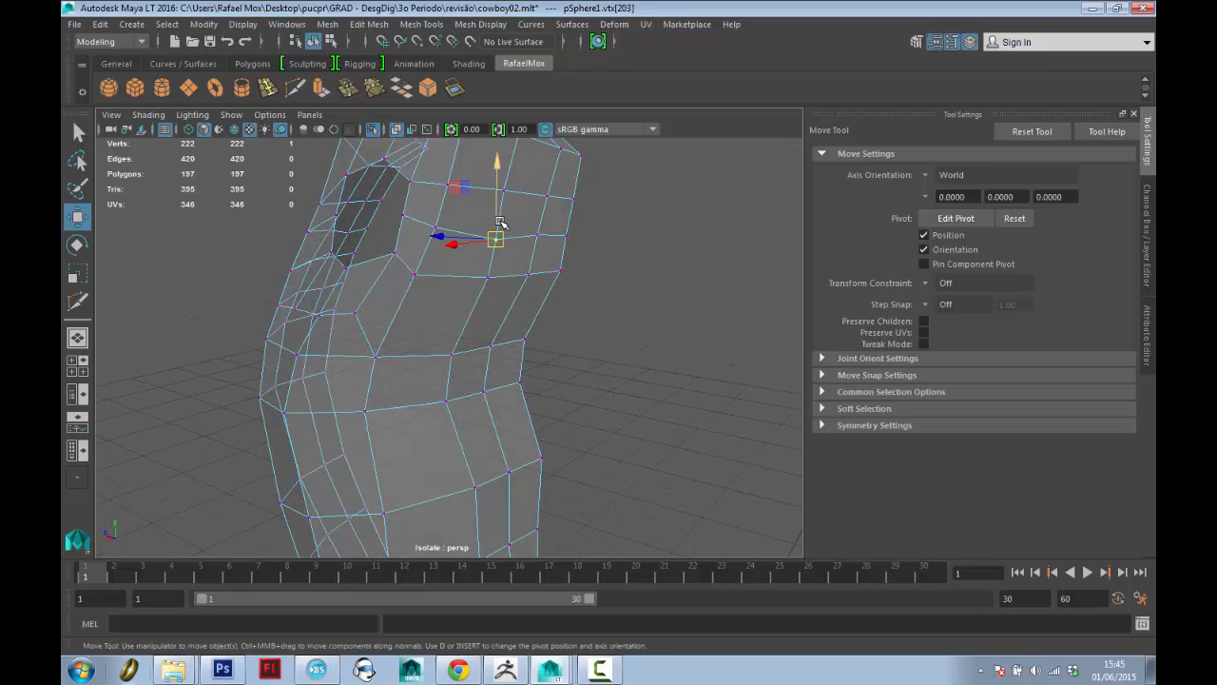
left_click_drag(497, 212, 497, 203)
Turn on smooth preview for the torso, return to object mode and check the roundness of the arm hole.
left_click_drag(497, 278, 555, 281, "alt")
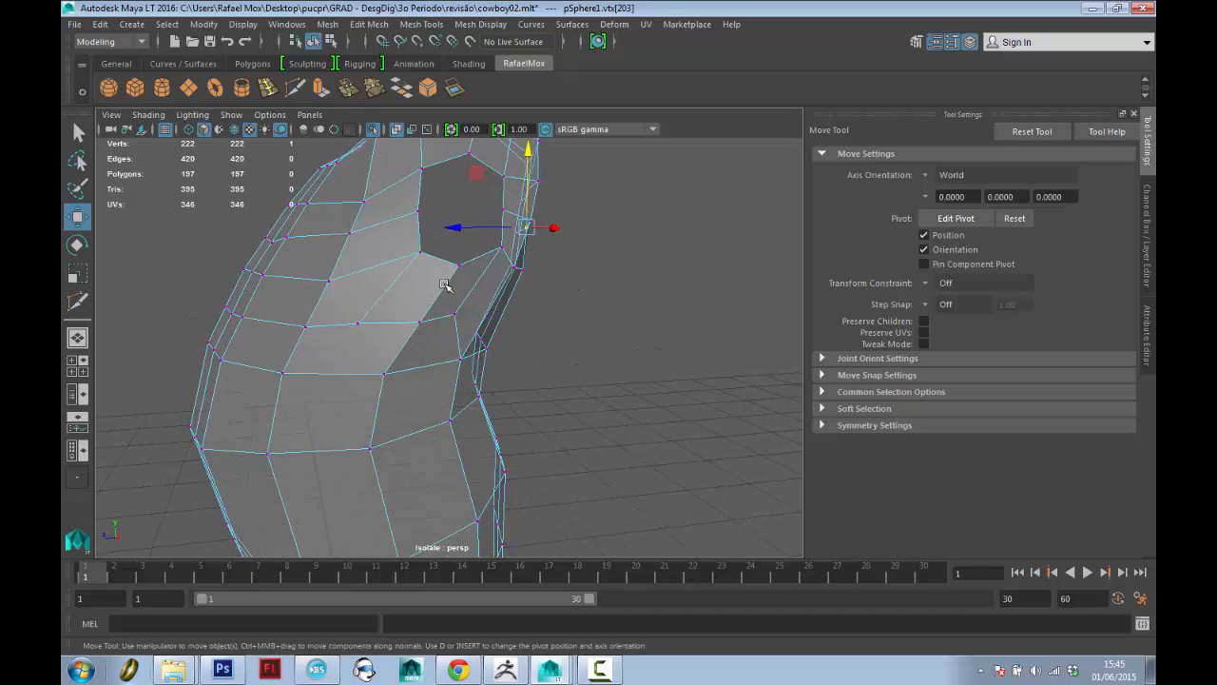
middle_click_drag(444, 284, 432, 336, "alt")
key("1")
key("3")
key("q")
right_click_drag(447, 338, 504, 251)
middle_click_drag(501, 268, 468, 329, "alt")
left_click(428, 231)
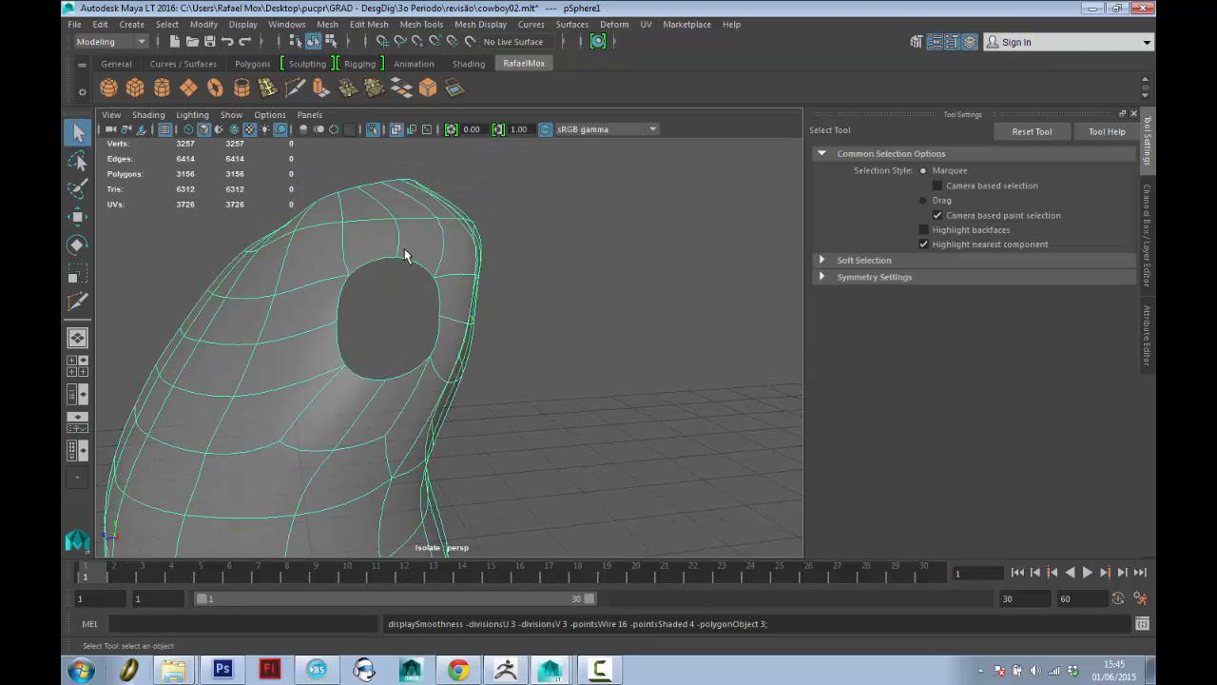
Select the complete border edge loop of the arm hole.
right_click_drag(407, 251, 410, 203)
double_click(409, 267)
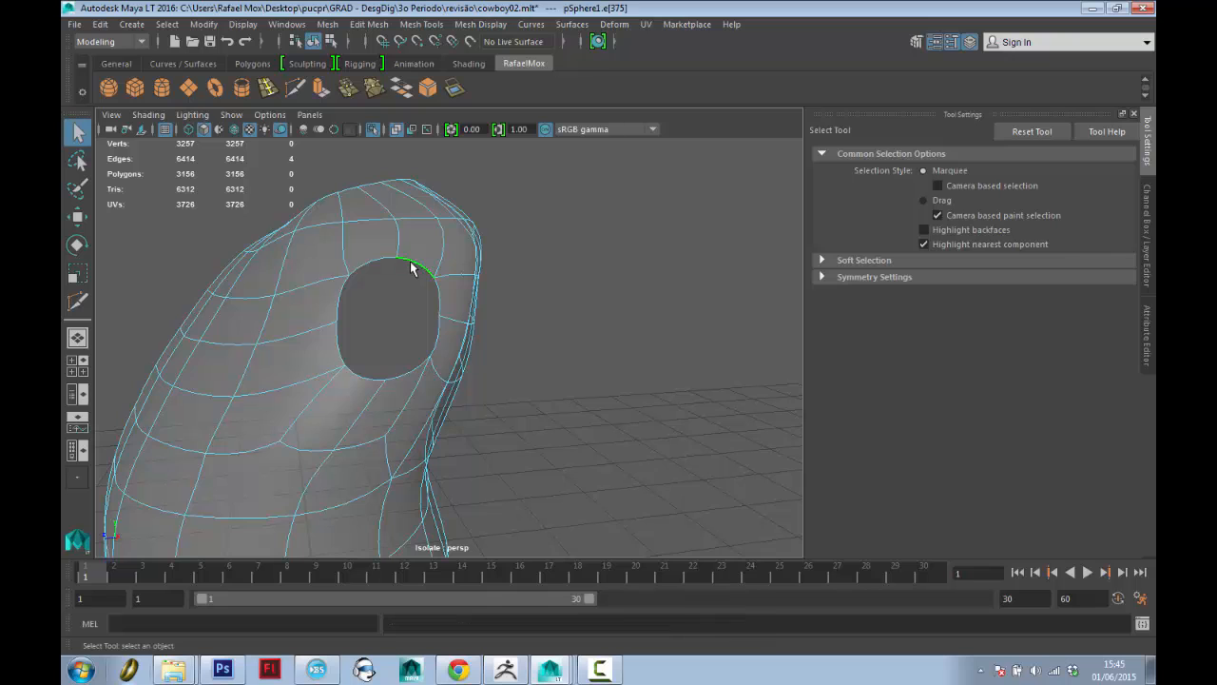
left_click_drag(393, 272, 618, 334, "alt")
Display the front view without isolation, framing the torso and arm against the reference drawing.
key("space")
key("space")
mouse_move(452, 304)
left_mouse_down()
mouse_move(458, 276)
mouse_move(453, 333)
mouse_move(461, 326)
left_mouse_up()
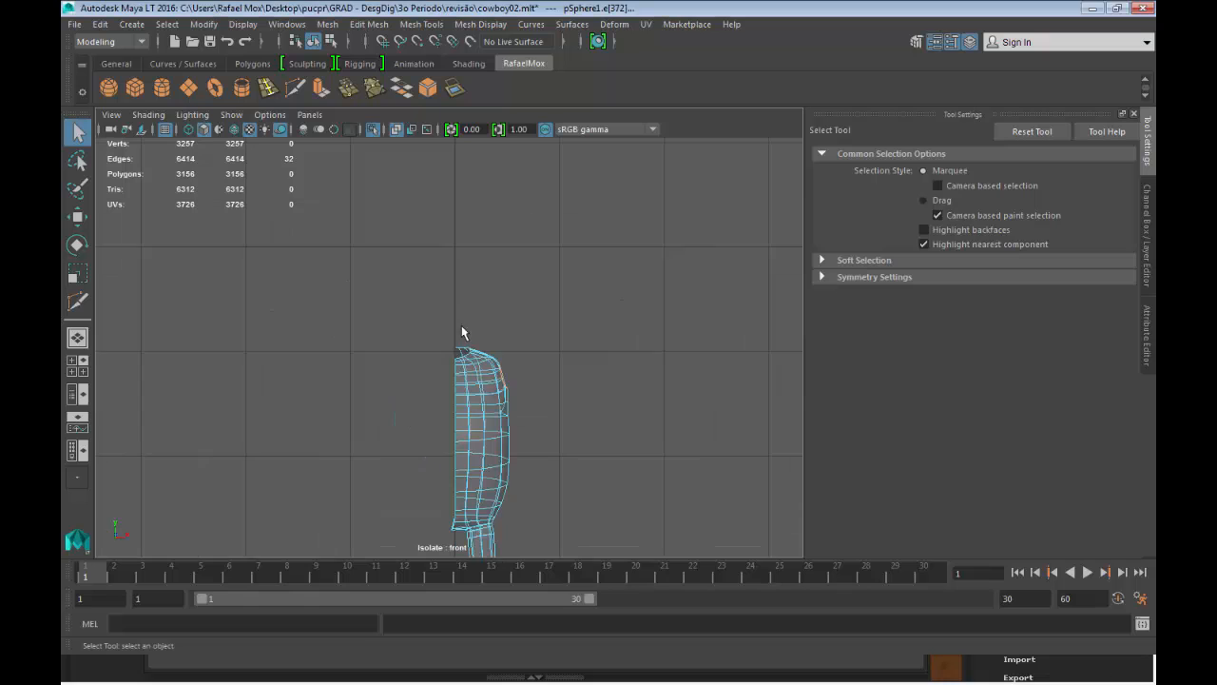
left_click(372, 132)
middle_click_drag(502, 275, 487, 250, "alt")
right_click_drag(487, 250, 565, 448, "alt")
middle_click_drag(565, 448, 566, 538, "alt")
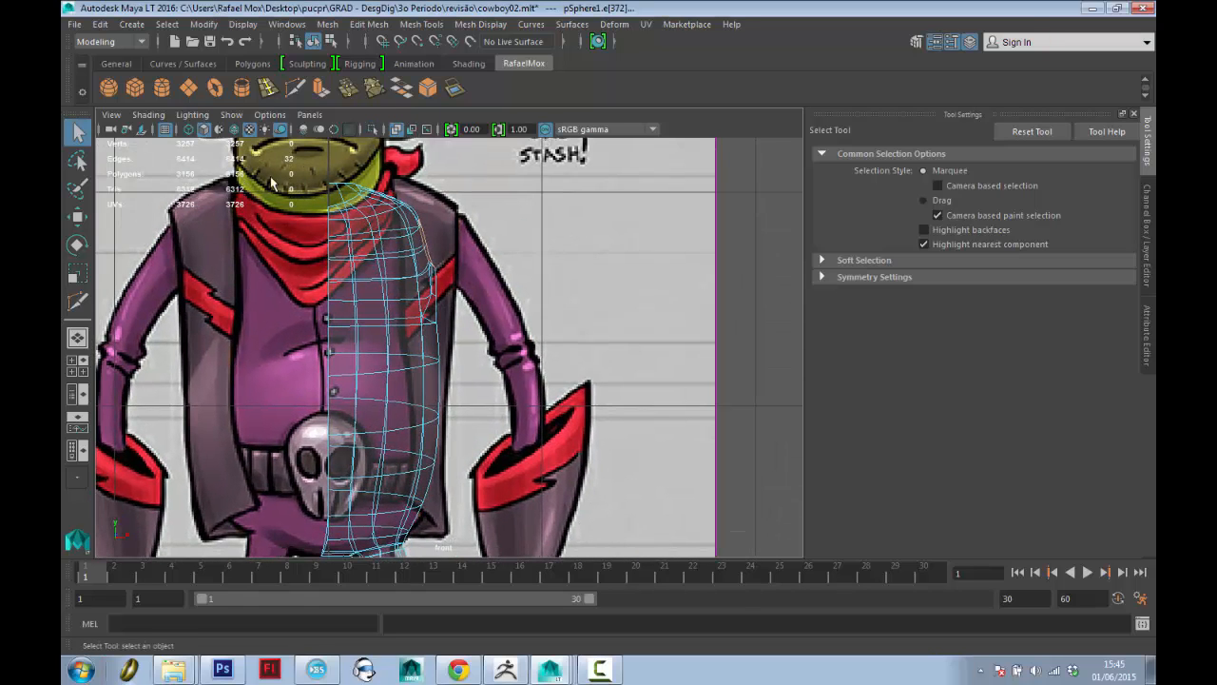
Extrude the arm hole border outward over the drawn shoulder and rotate the new edge loop to follow the upper arm.
left_click(322, 88)
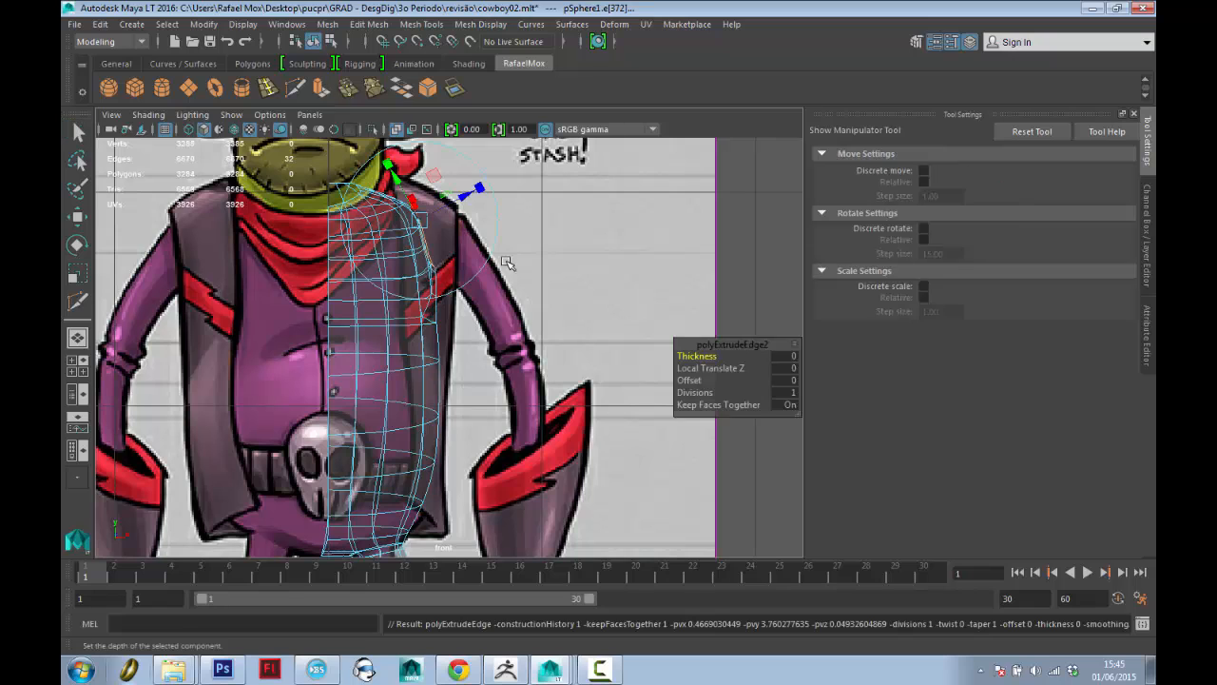
key("w")
left_click_drag(506, 244, 551, 245)
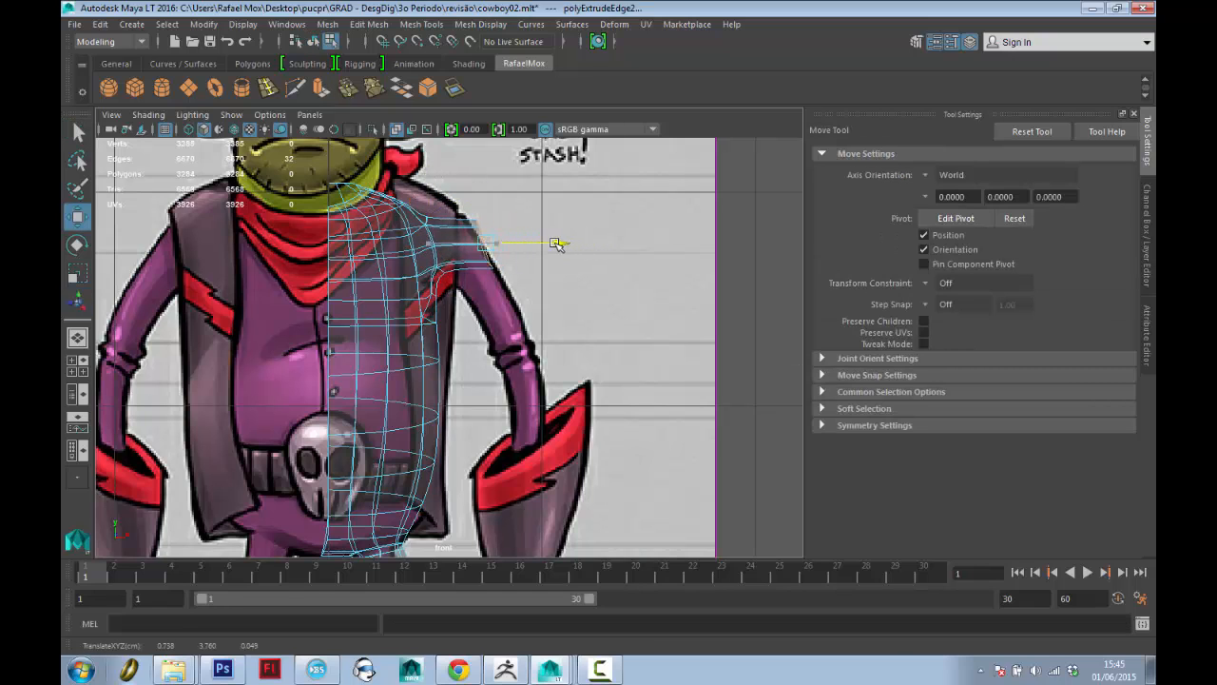
key("e")
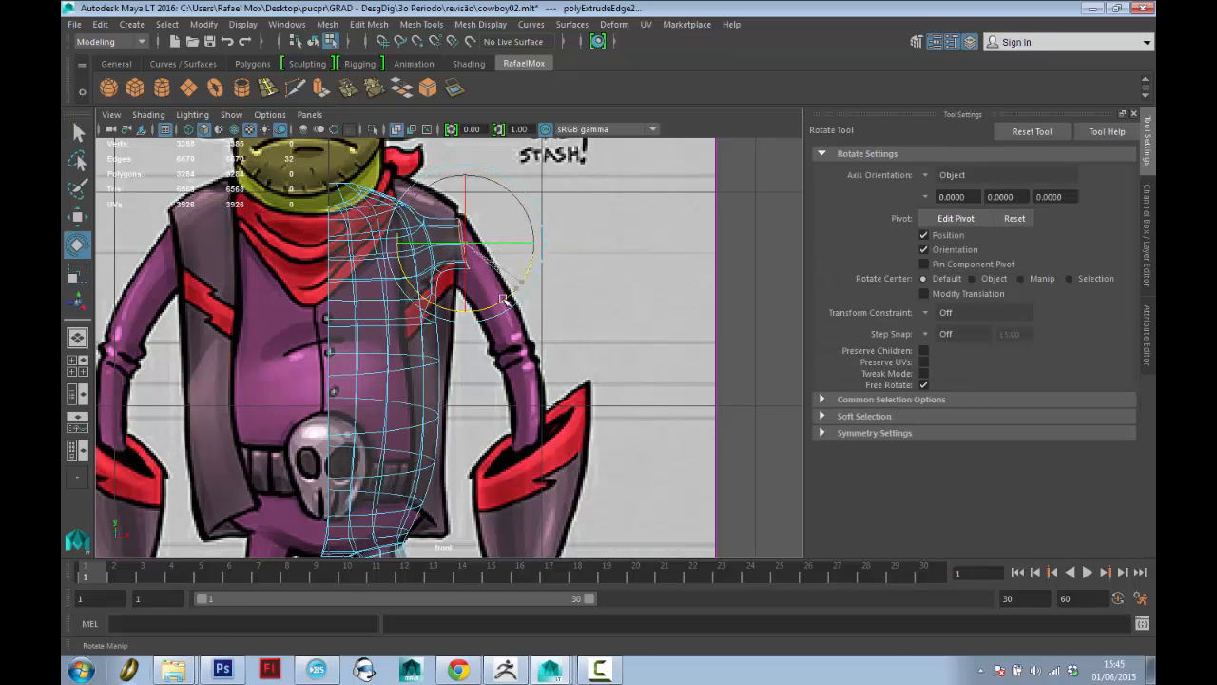
Extrude the arm's open end again down to the glove cuff and rotate it square to the forearm.
key("w")
left_click_drag(472, 244, 542, 471)
key("g")
key("w")
key("e")
left_click_drag(568, 421, 600, 468)
Scale the arm's open end to fit the drawn wrist at the glove cuff.
middle_click_drag(605, 469, 562, 344, "alt")
scroll(537, 351, "up", 3)
key("r")
left_click_drag(505, 352, 488, 344)
Insert an edge loop at the arm's elbow, rotate it and move it outward to match the drawn bend.
middle_click_drag(523, 284, 511, 399, "alt")
middle_click_drag(417, 353, 440, 394, "alt")
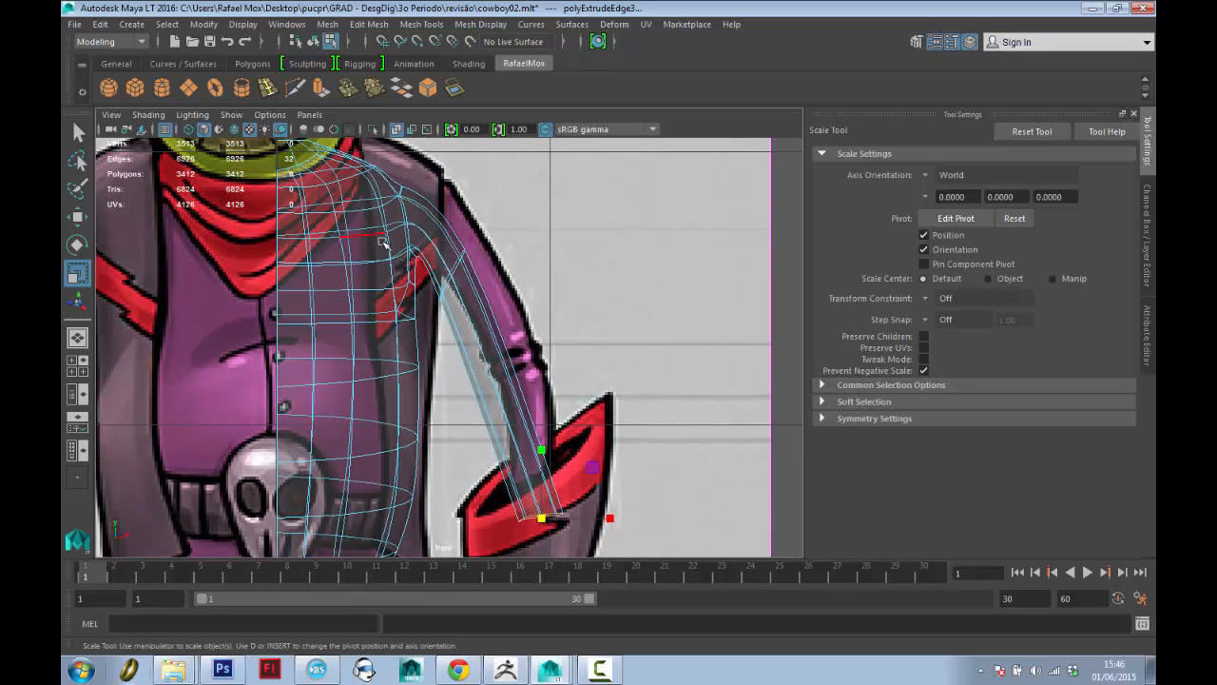
left_click(500, 327)
key("e")
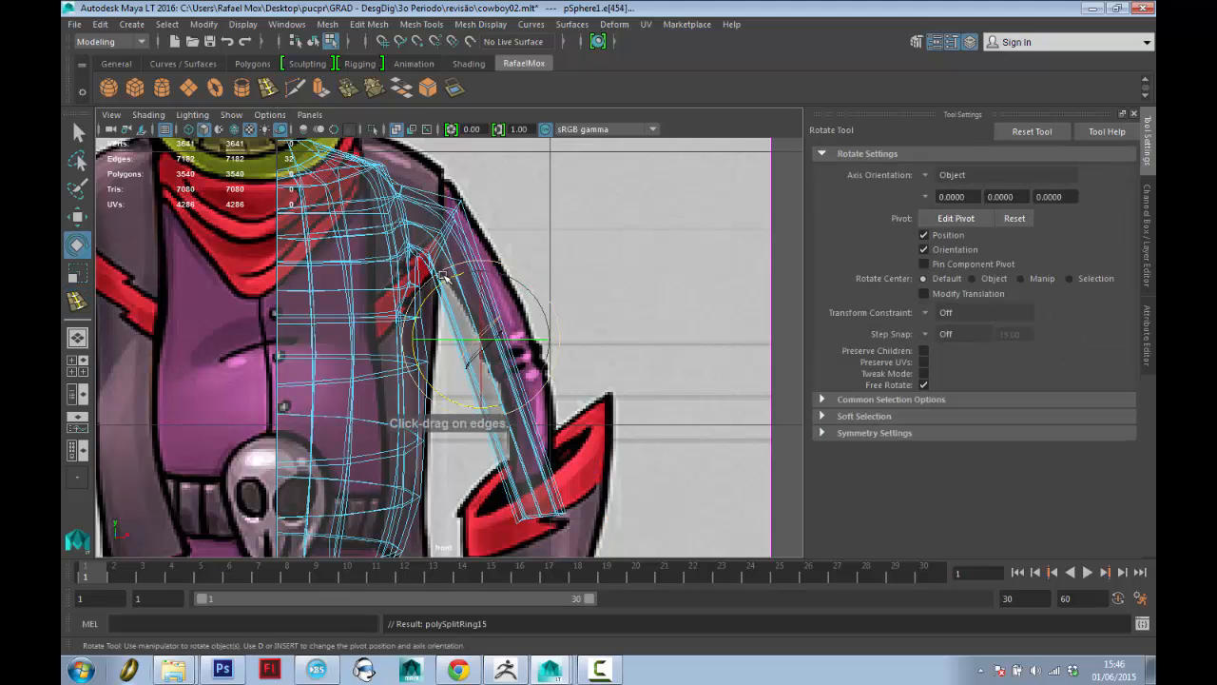
left_click_drag(444, 276, 483, 278)
key("w")
left_click_drag(487, 340, 529, 341)
Select the edge loop at the top of the arm, then move and rotate it to fit the drawn shoulder.
mouse_move(451, 197)
middle_mouse_down("alt")
mouse_move(470, 188)
mouse_move(458, 217)
middle_mouse_up("alt")
right_click_drag(450, 236, 474, 263, "alt")
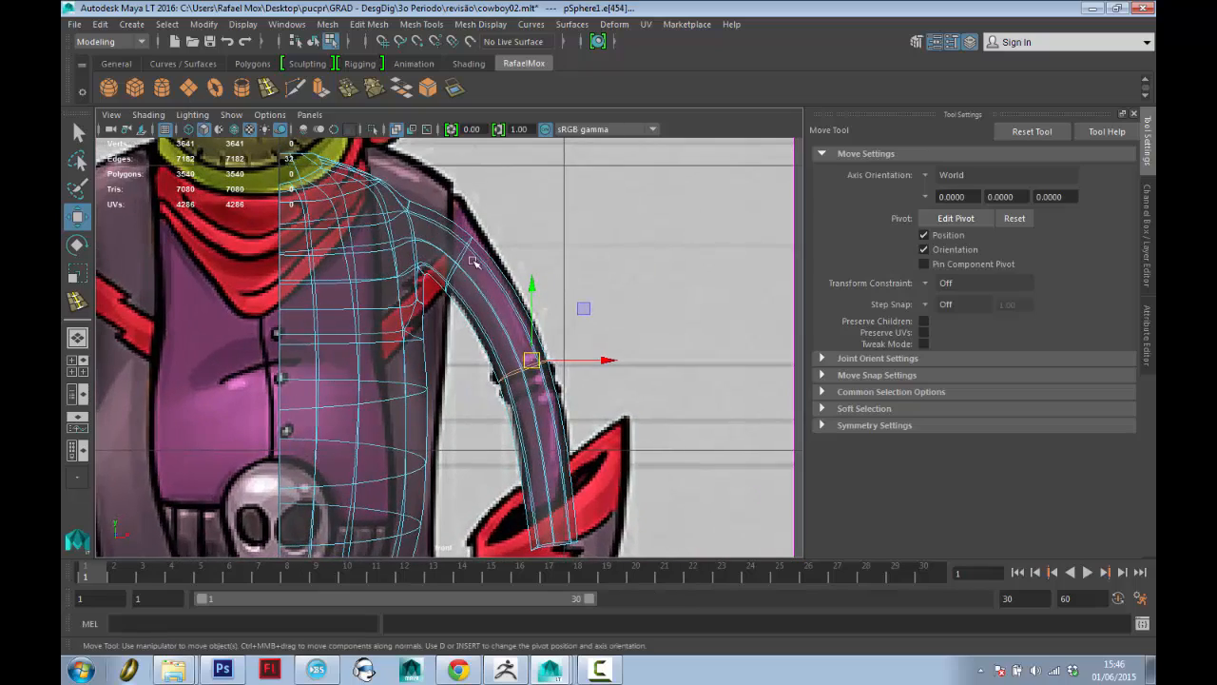
double_click(463, 251)
left_click_drag(456, 251, 442, 234)
key("e")
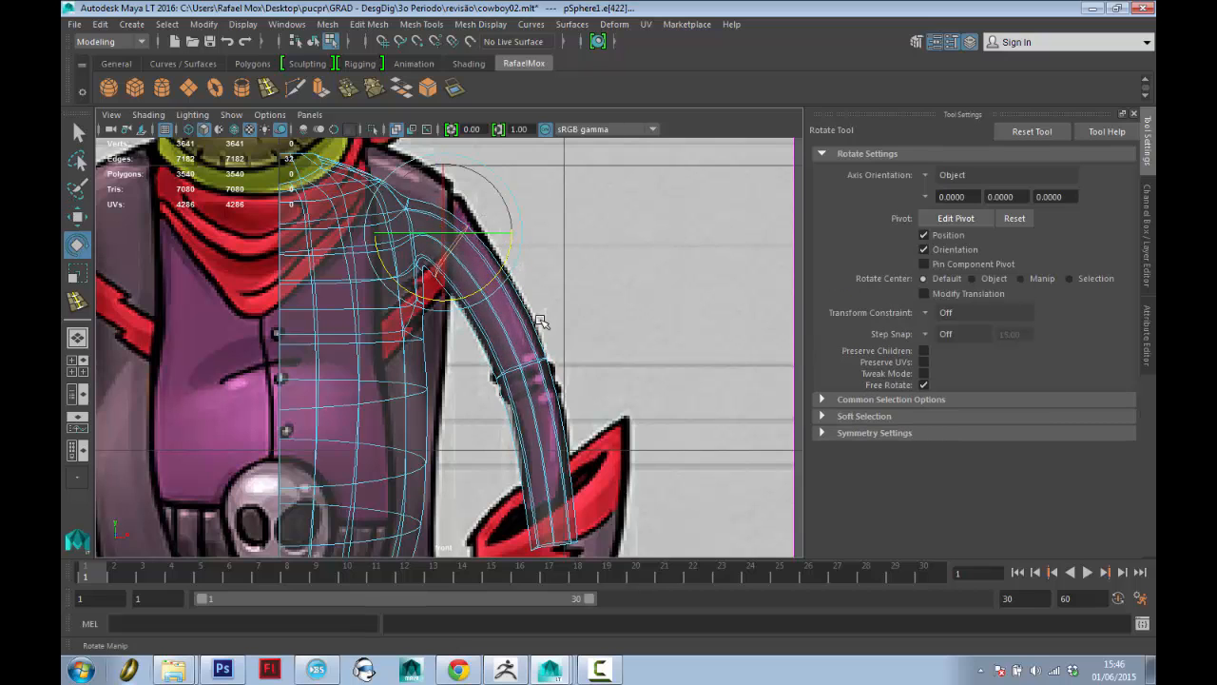
middle_click_drag(529, 300, 511, 265, "alt")
Return to object mode, select the front reference image and frame it.
key("q")
right_click_drag(486, 279, 560, 241)
left_click(548, 260)
key("f")
left_click(373, 128)
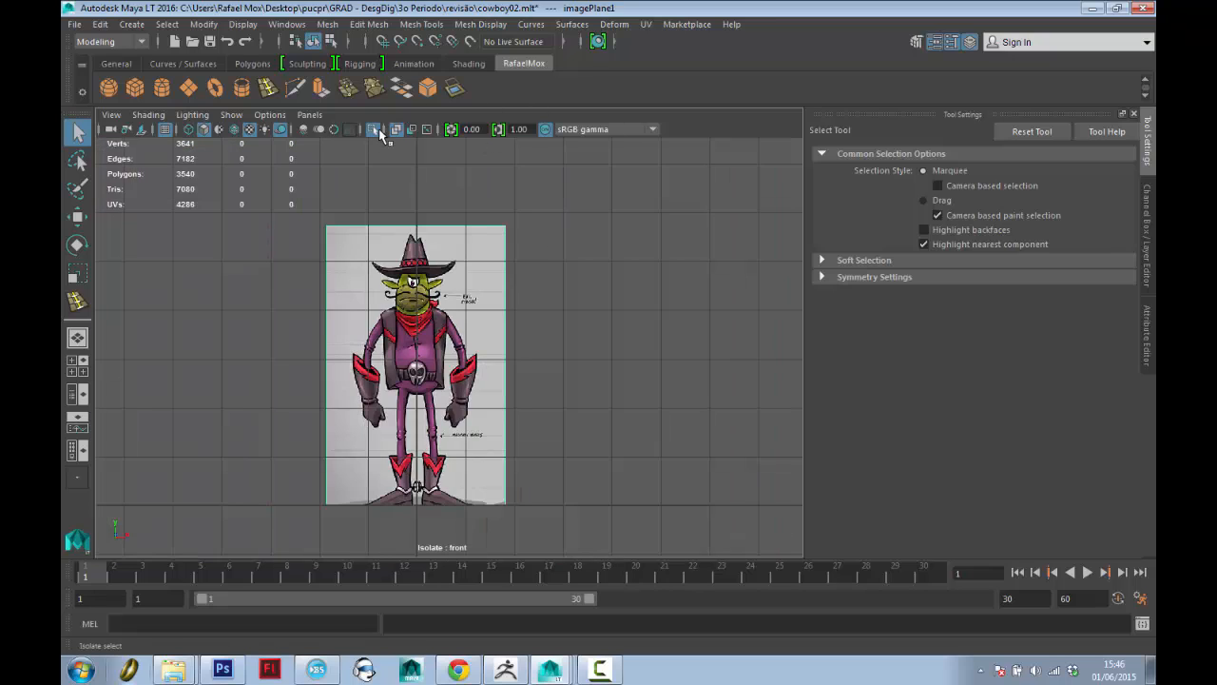
left_click(468, 248, "alt")
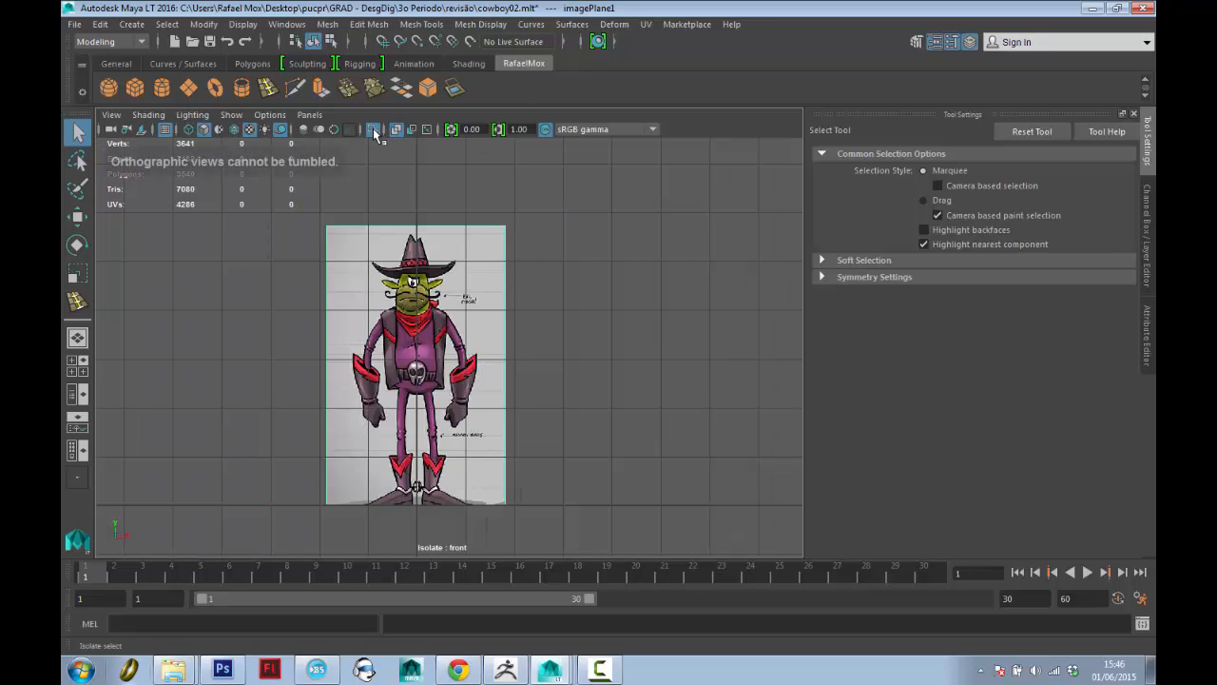
left_click(373, 129)
Select the body mesh in the perspective view and examine the new arm from several sides against the references.
key("space")
left_click_drag(390, 187, 458, 328)
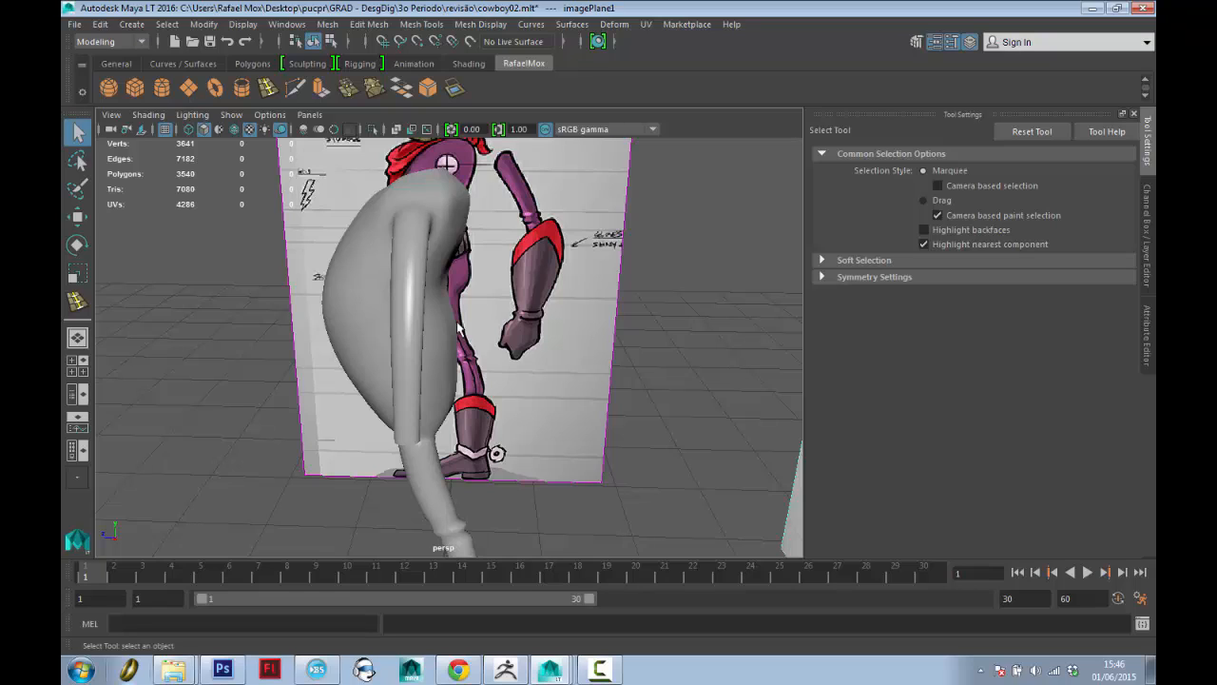
scroll(558, 435, "up", 5)
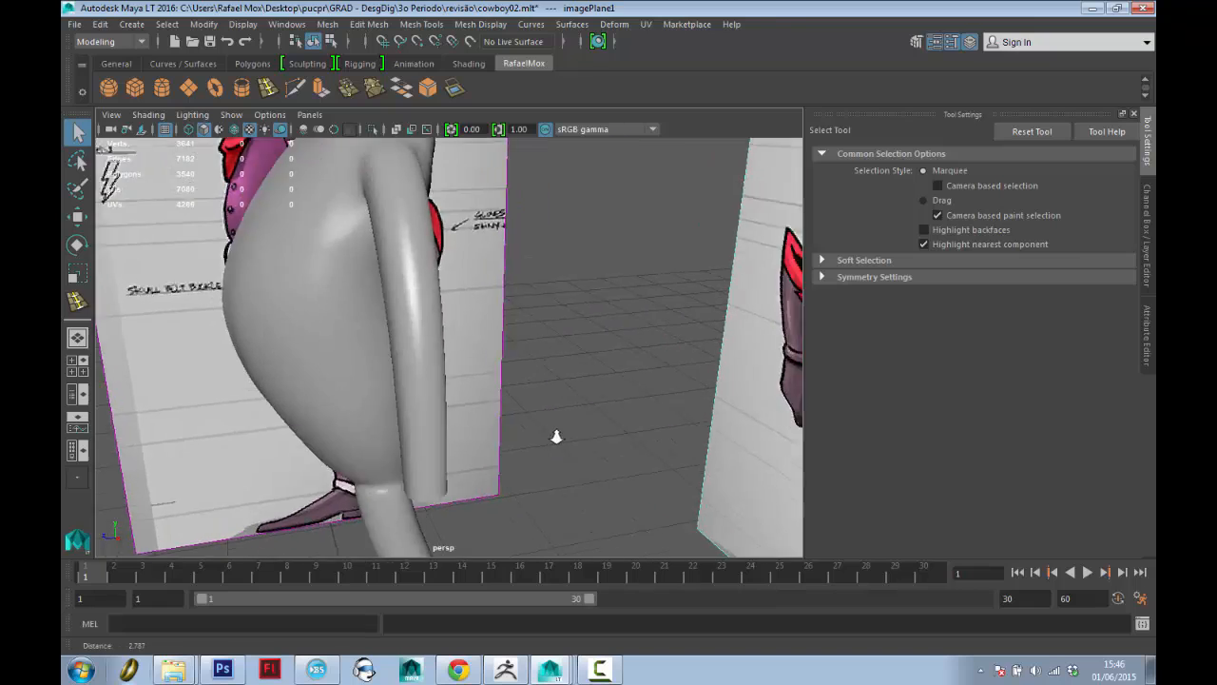
left_click(492, 377)
left_click_drag(492, 378, 545, 322, "alt")
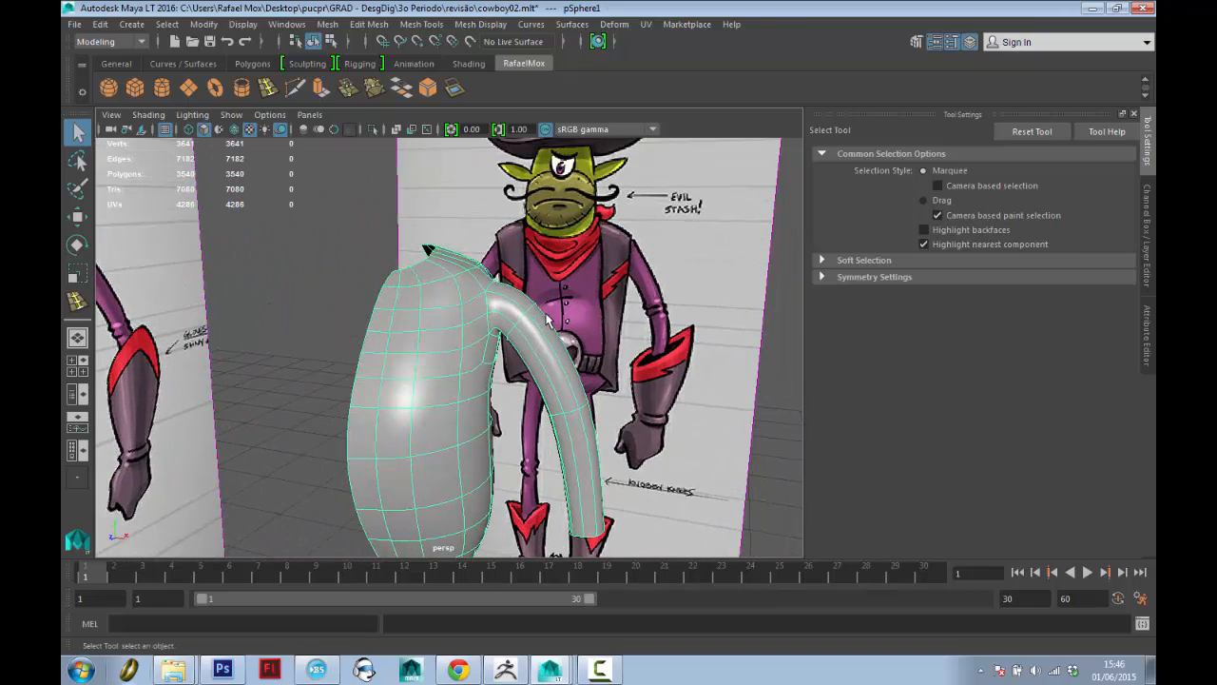
left_click_drag(487, 358, 522, 273, "alt")
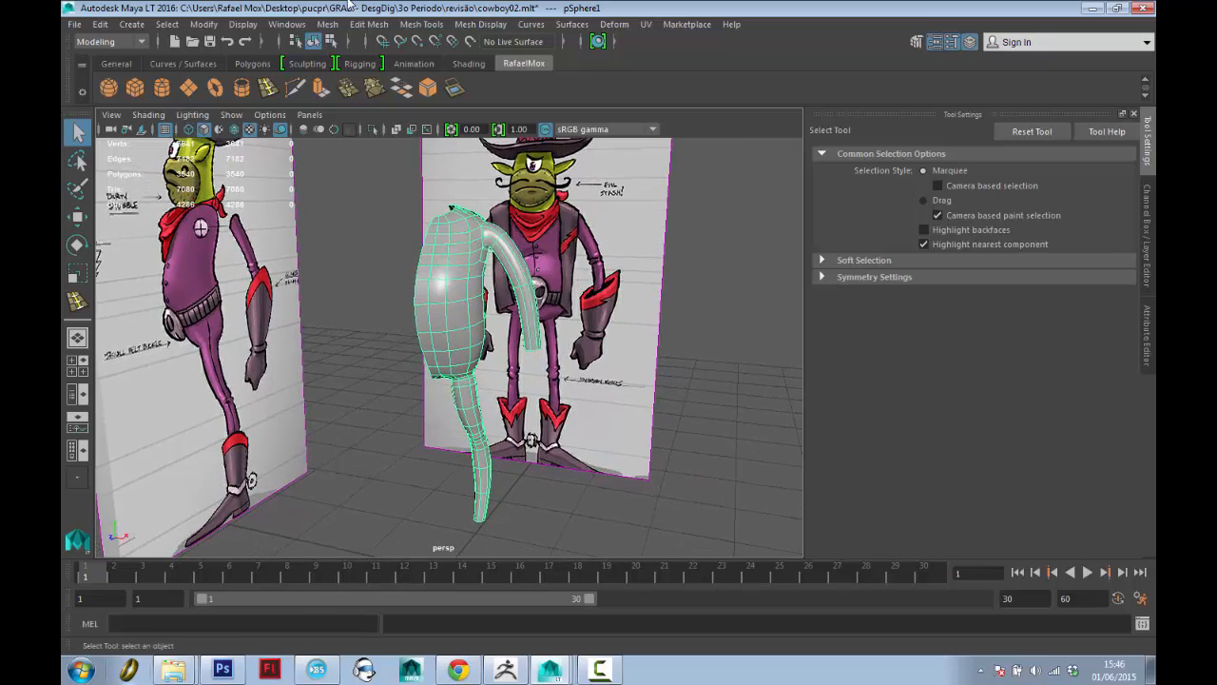
Expand the Select tool's symmetry settings and review the available symmetry modes, keeping symmetry set to Off.
left_click(328, 23)
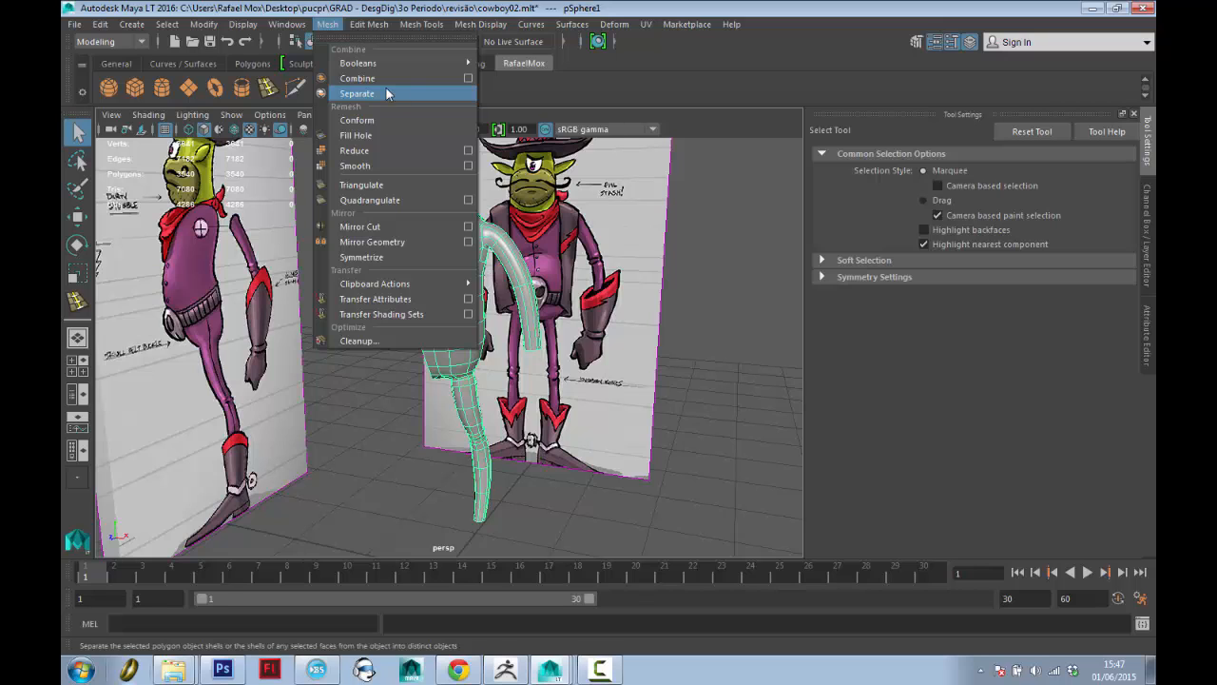
left_click(1148, 233)
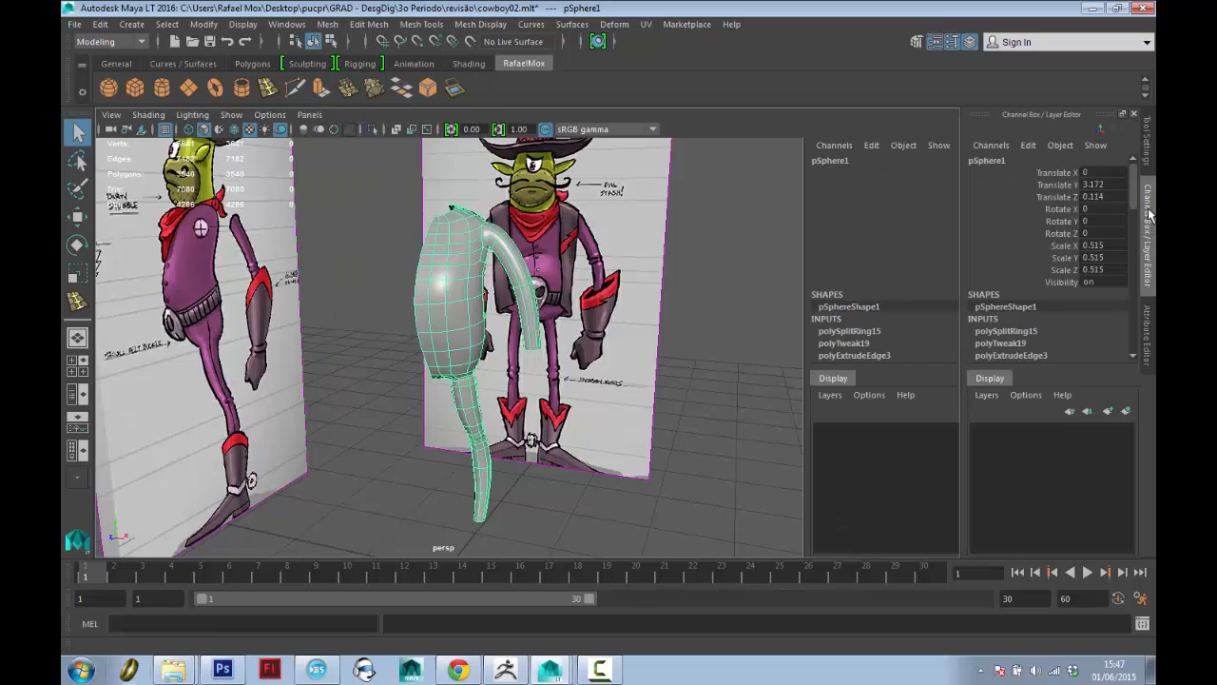
left_click(1148, 138)
left_click(821, 276)
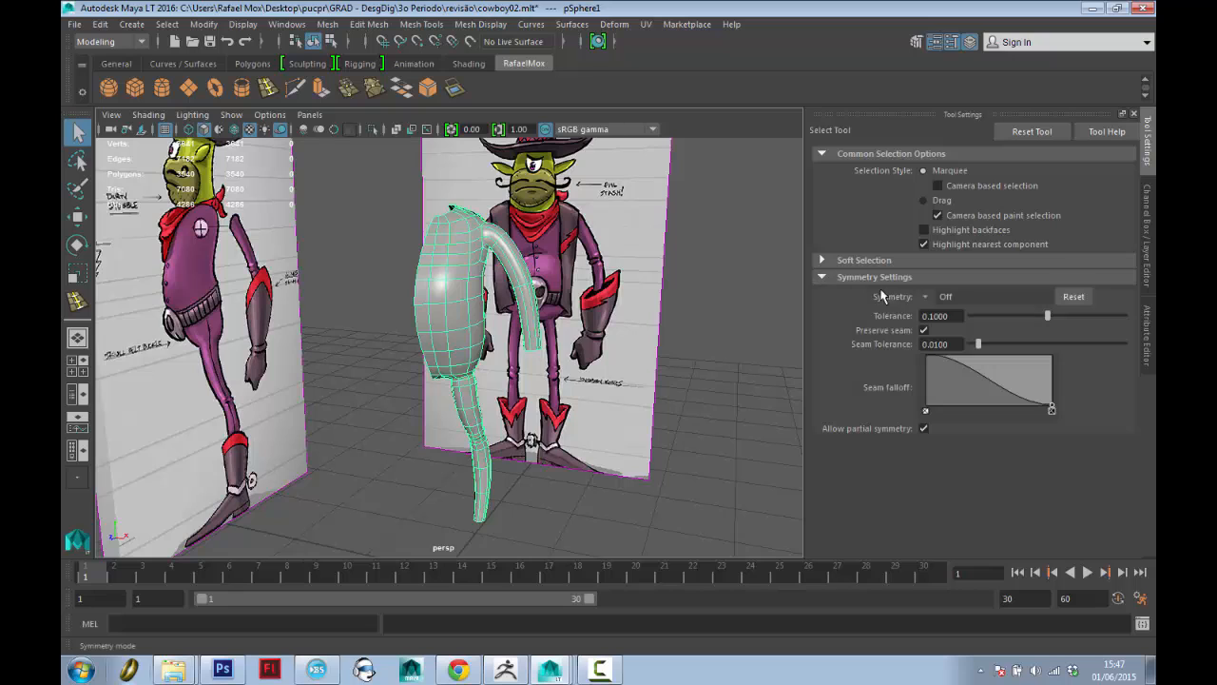
left_click(946, 296)
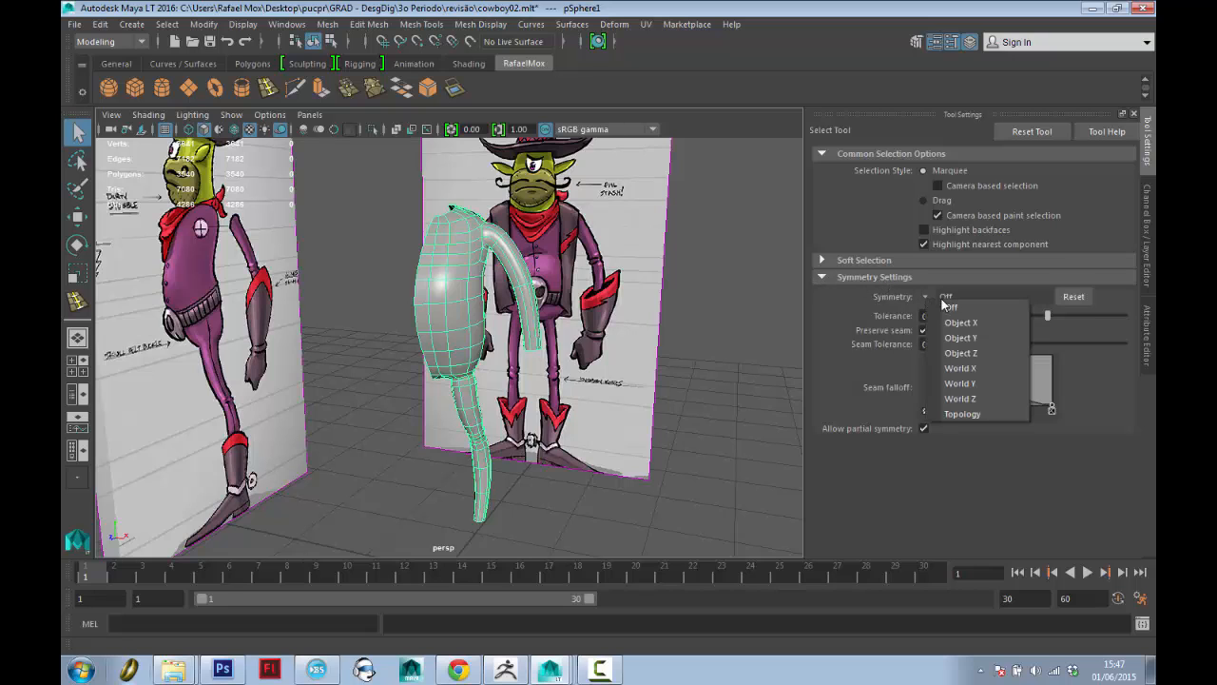
left_click(963, 307)
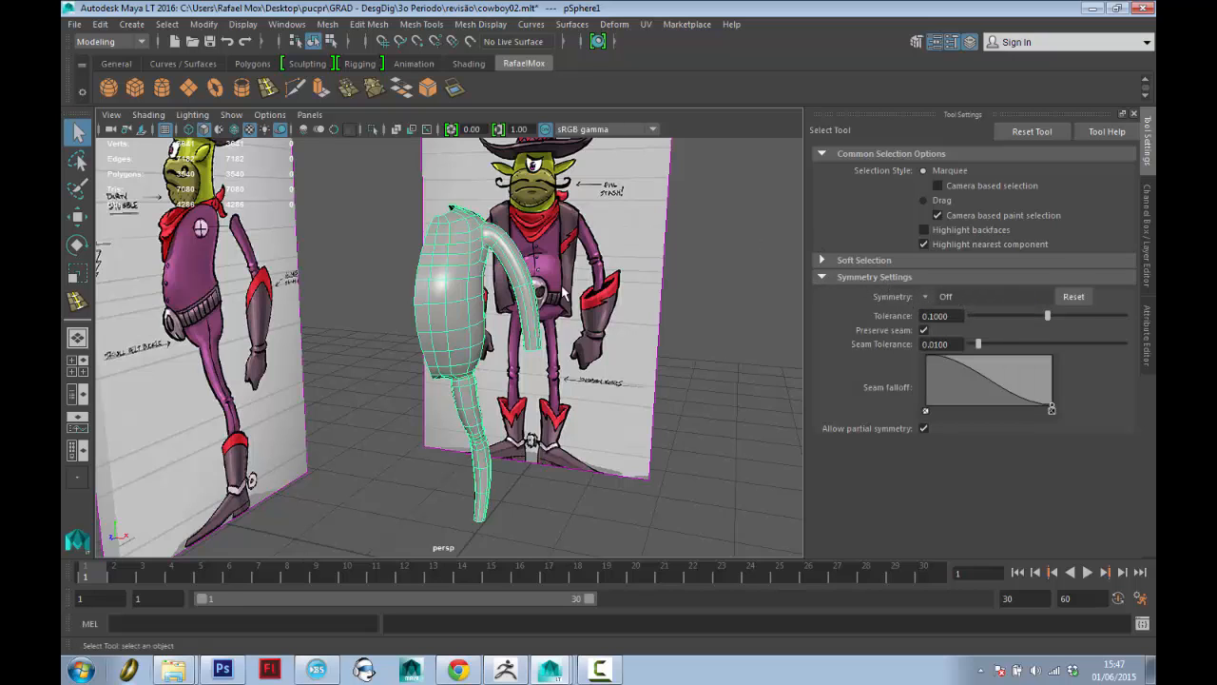
Examine the half body, arm and leg from several sides and distances against the front and side reference images.
right_click_drag(699, 238, 611, 144, "alt")
left_click_drag(657, 276, 563, 292, "alt")
right_click_drag(563, 288, 571, 392, "alt")
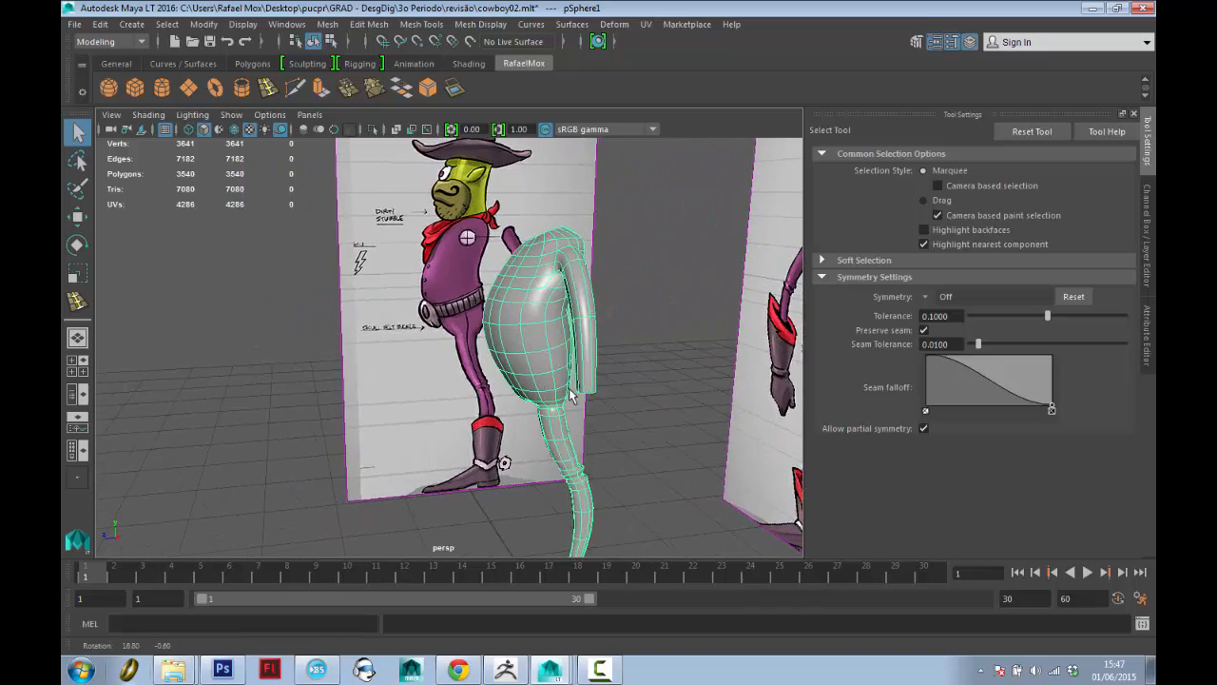
left_click_drag(571, 391, 508, 376, "alt")
middle_click_drag(508, 376, 450, 420, "alt")
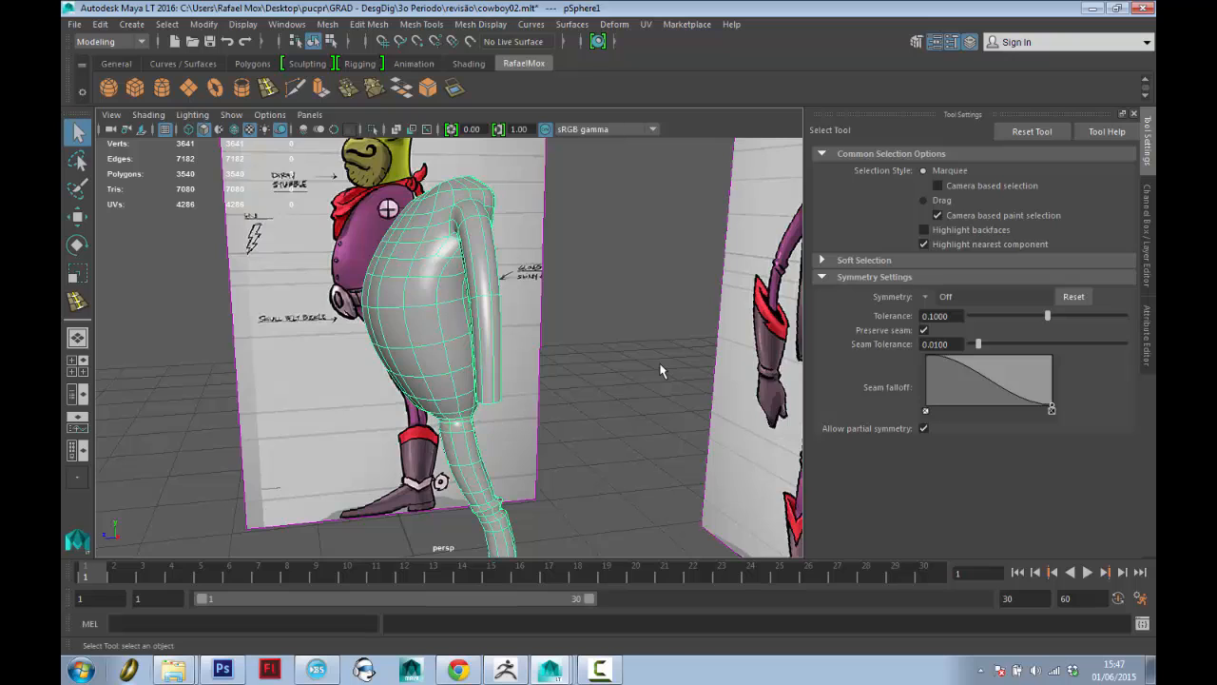
left_click_drag(561, 411, 647, 404, "alt")
right_click_drag(646, 404, 516, 237, "alt")
middle_click_drag(516, 236, 501, 229, "alt")
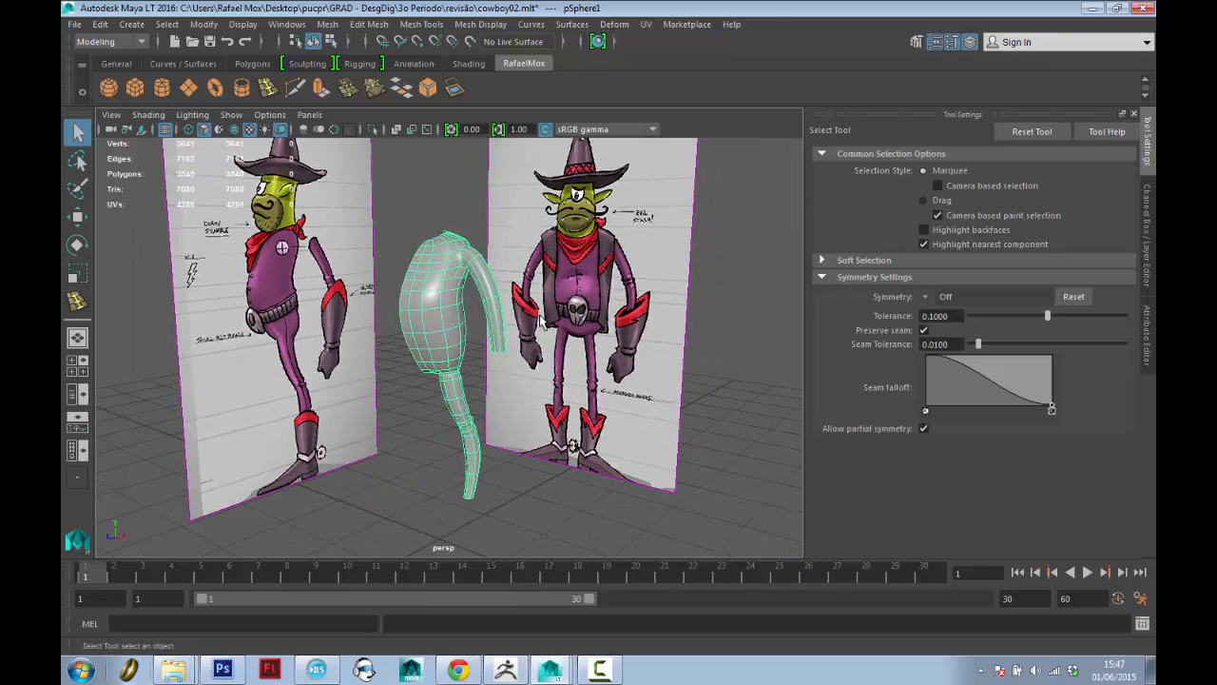
middle_click_drag(623, 293, 663, 285, "alt")
right_click_drag(504, 221, 544, 233, "alt")
middle_click_drag(544, 233, 515, 271, "alt")
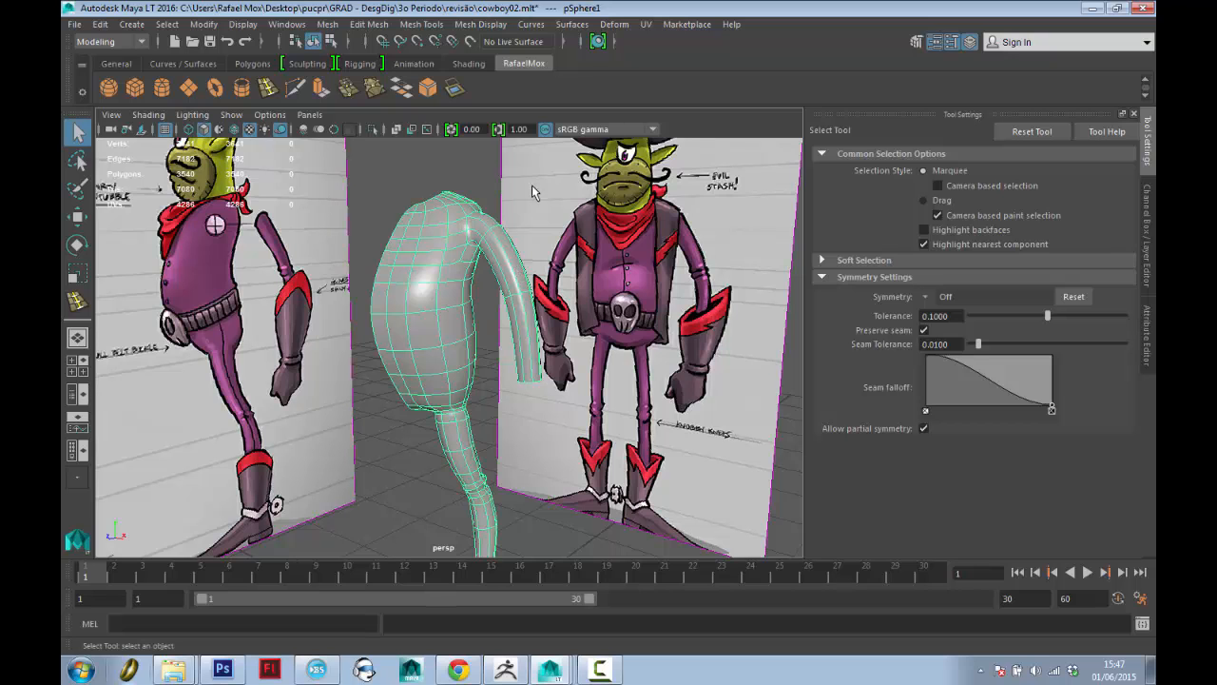
middle_click_drag(642, 316, 637, 198, "alt")
right_click_drag(631, 243, 622, 181, "alt")
middle_click_drag(621, 181, 627, 213, "alt")
right_click_drag(628, 213, 784, 257, "alt")
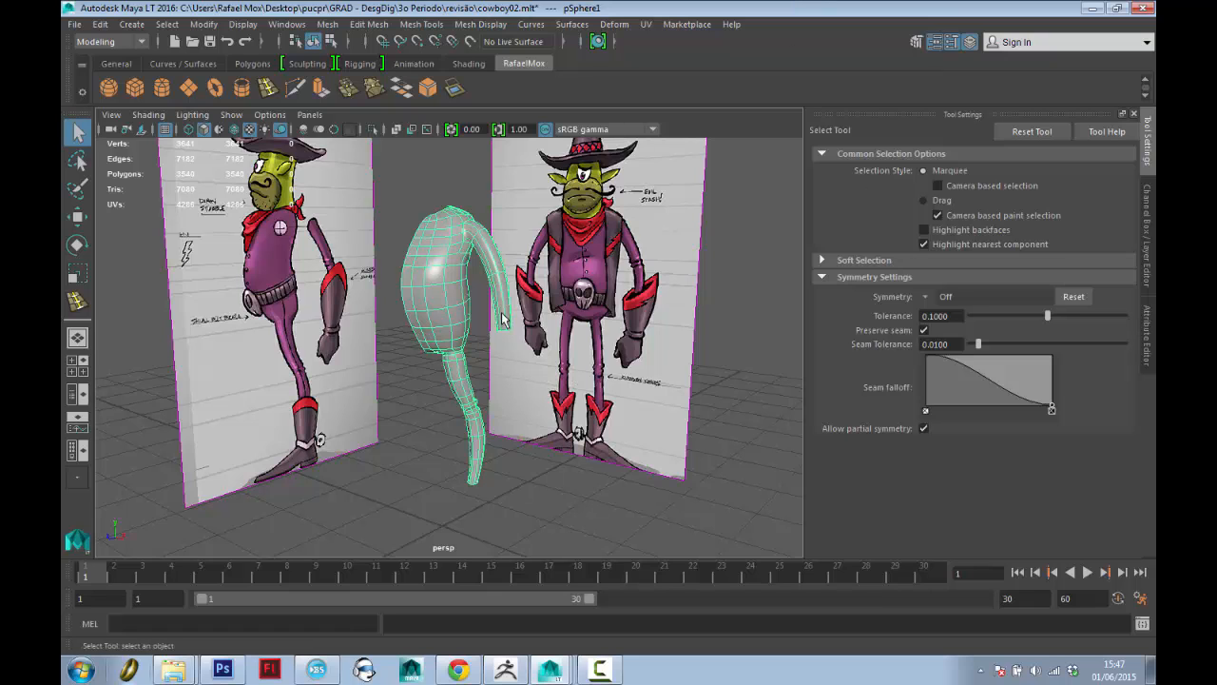
middle_click_drag(464, 233, 488, 305, "alt")
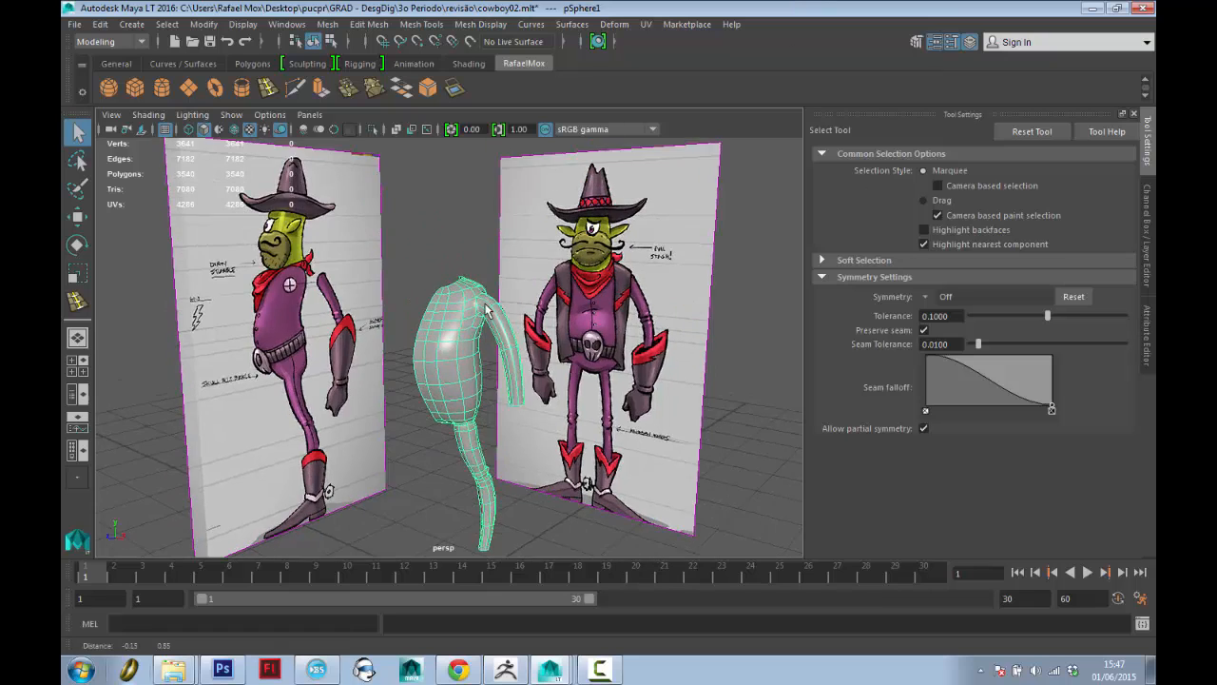
right_click_drag(488, 304, 657, 265, "alt")
middle_click_drag(657, 264, 649, 231, "alt")
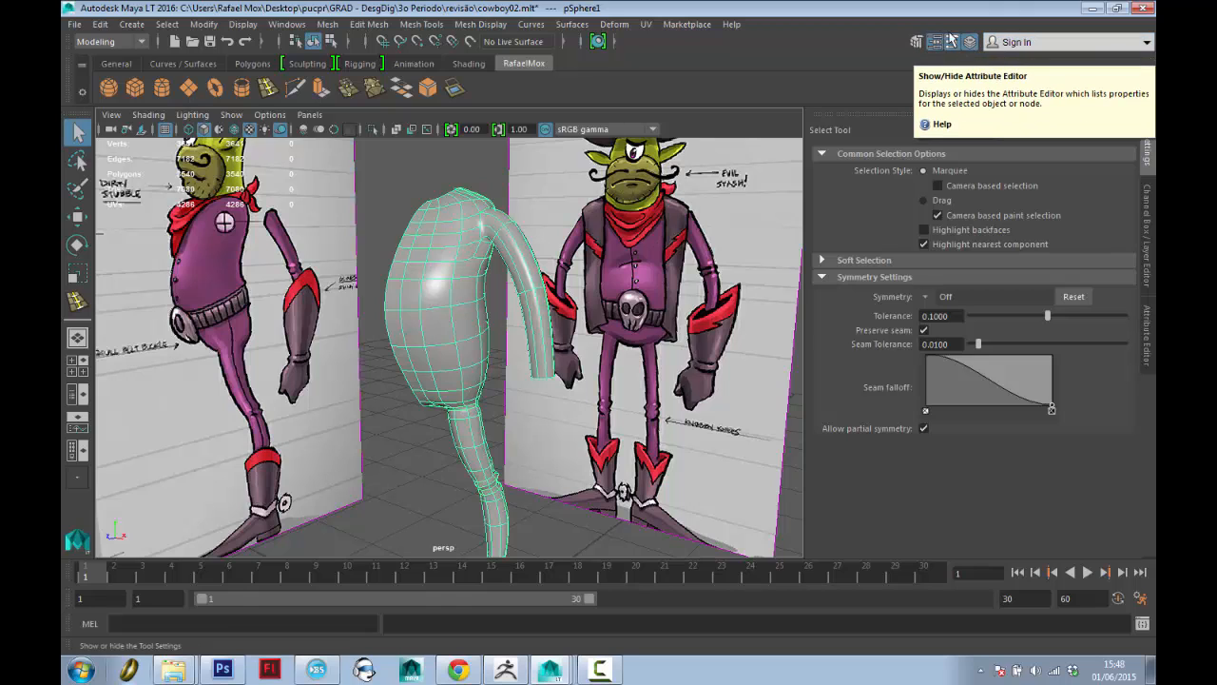
Show the Modeling Toolkit and look through its selection, mesh and component options.
left_click(917, 43)
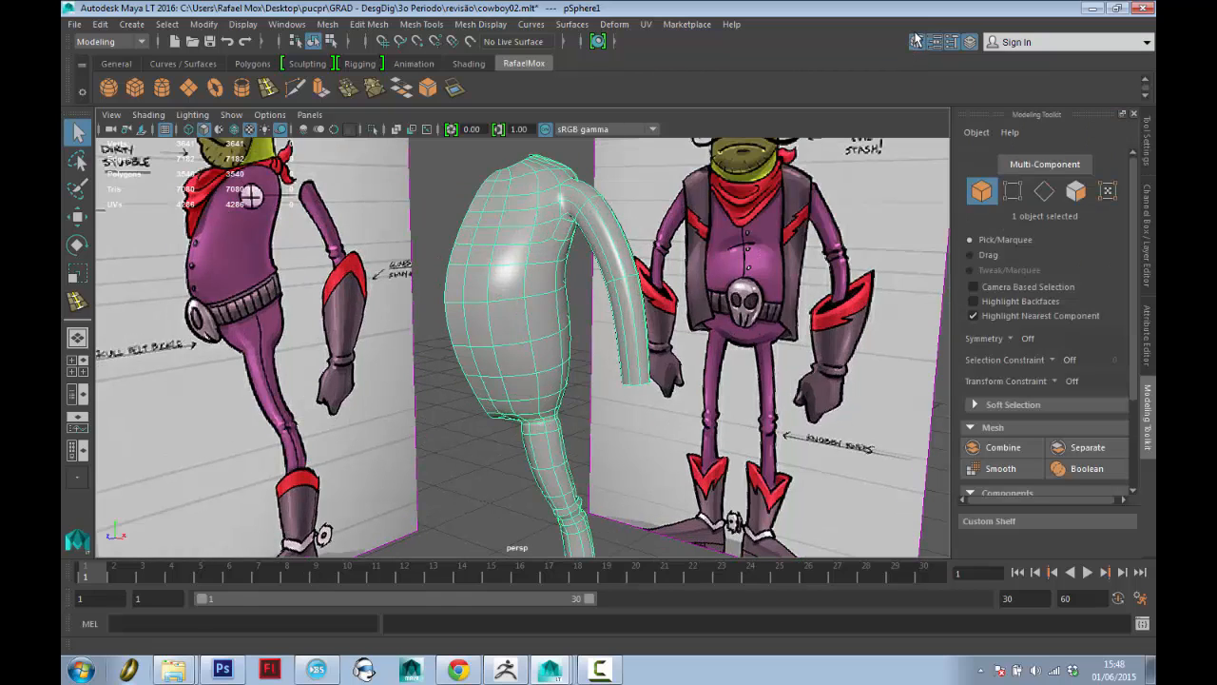
scroll(1105, 320, "down", 2)
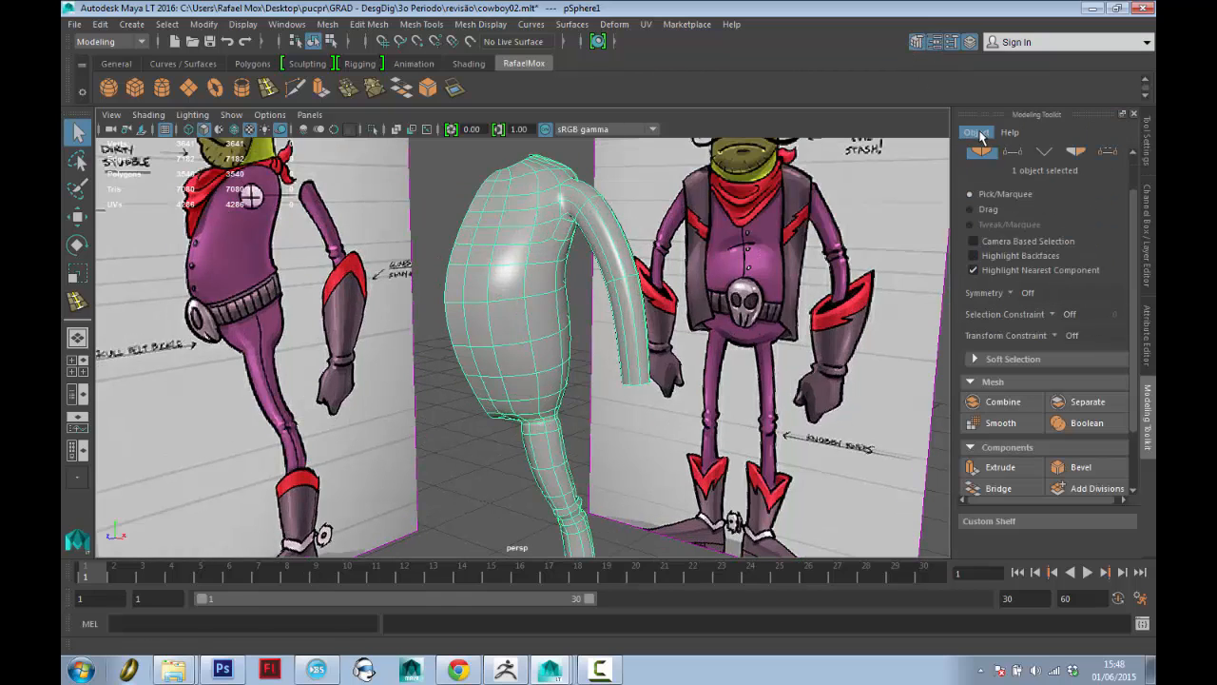
left_click_drag(1132, 252, 1130, 163)
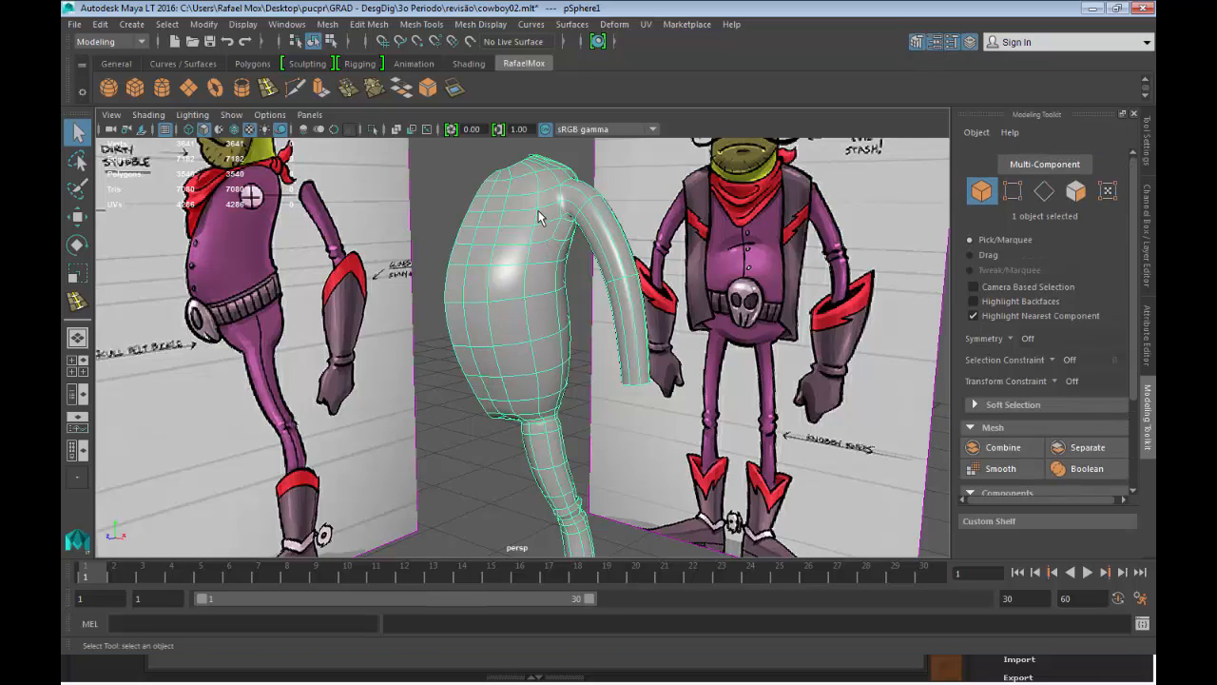
right_click_drag(538, 211, 599, 191)
Make the selected body mesh a live surface and inspect it from different angles.
right_click_drag(545, 246, 517, 159, "alt")
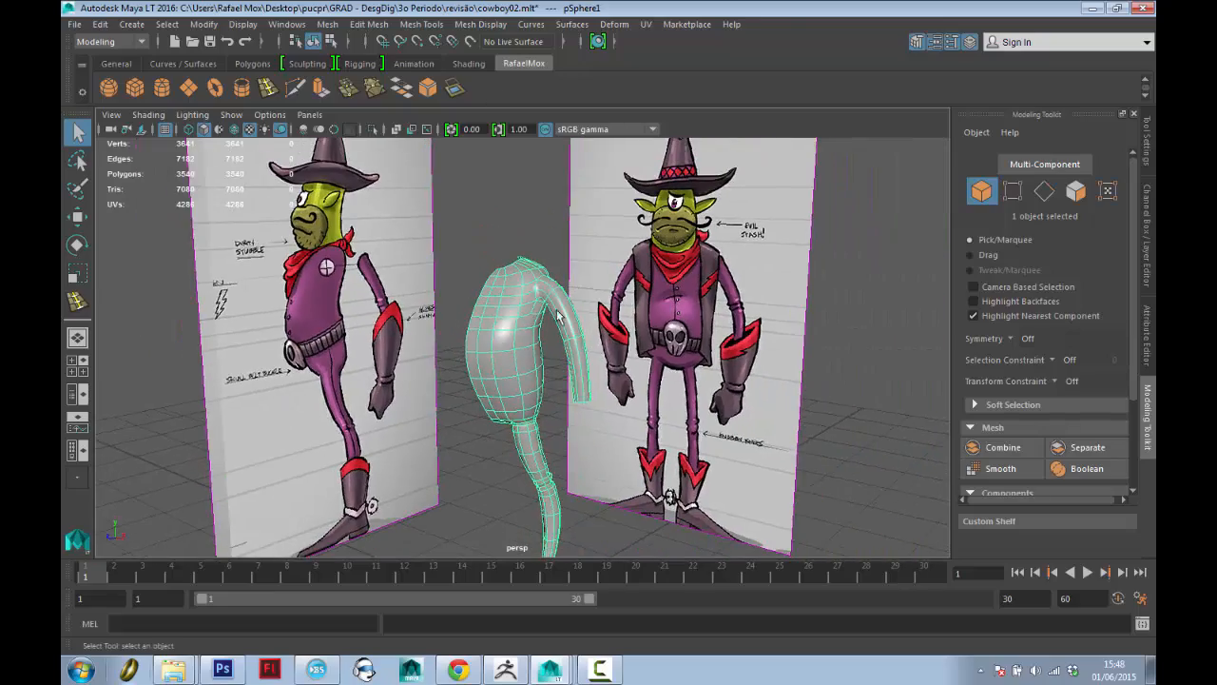
middle_click_drag(557, 311, 515, 259, "alt")
right_click_drag(514, 258, 514, 184, "alt")
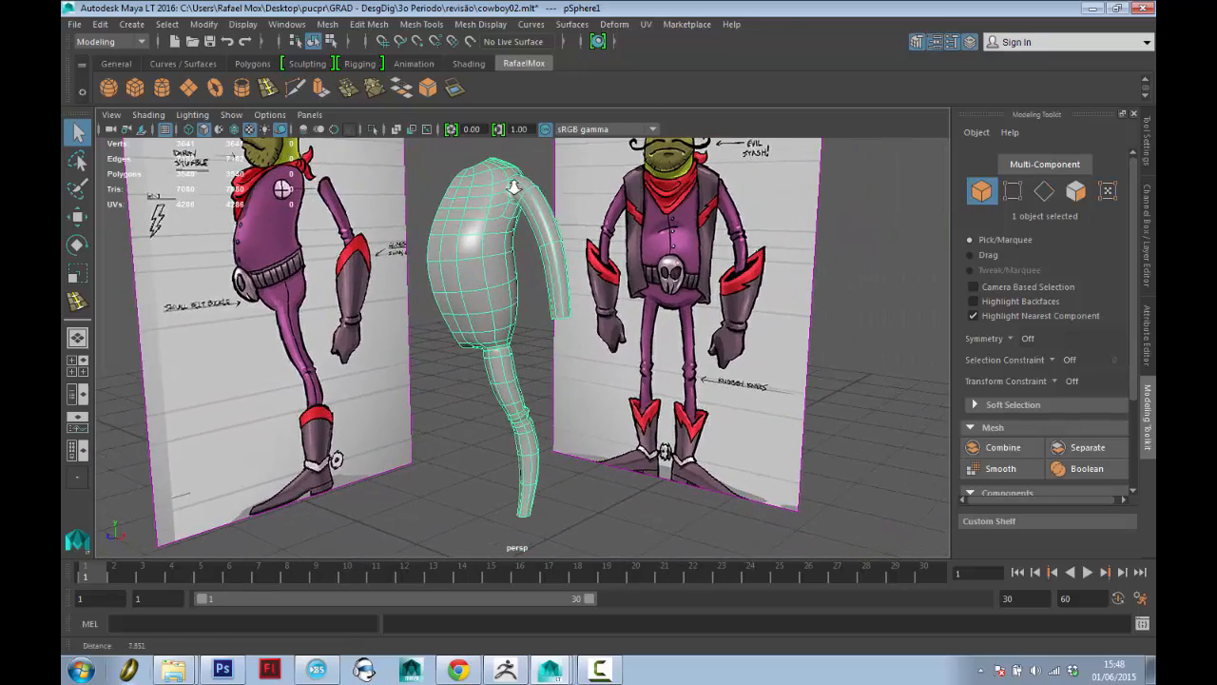
left_click_drag(589, 195, 578, 195, "alt")
middle_click_drag(578, 195, 582, 204, "alt")
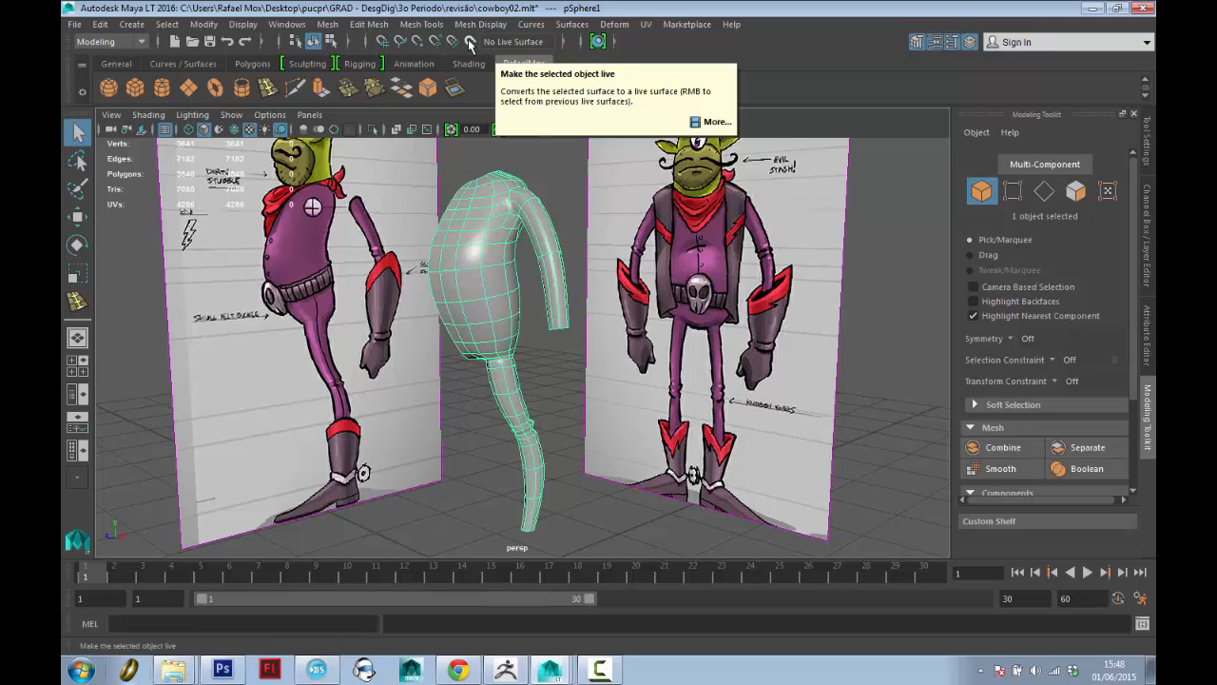
left_click(469, 42)
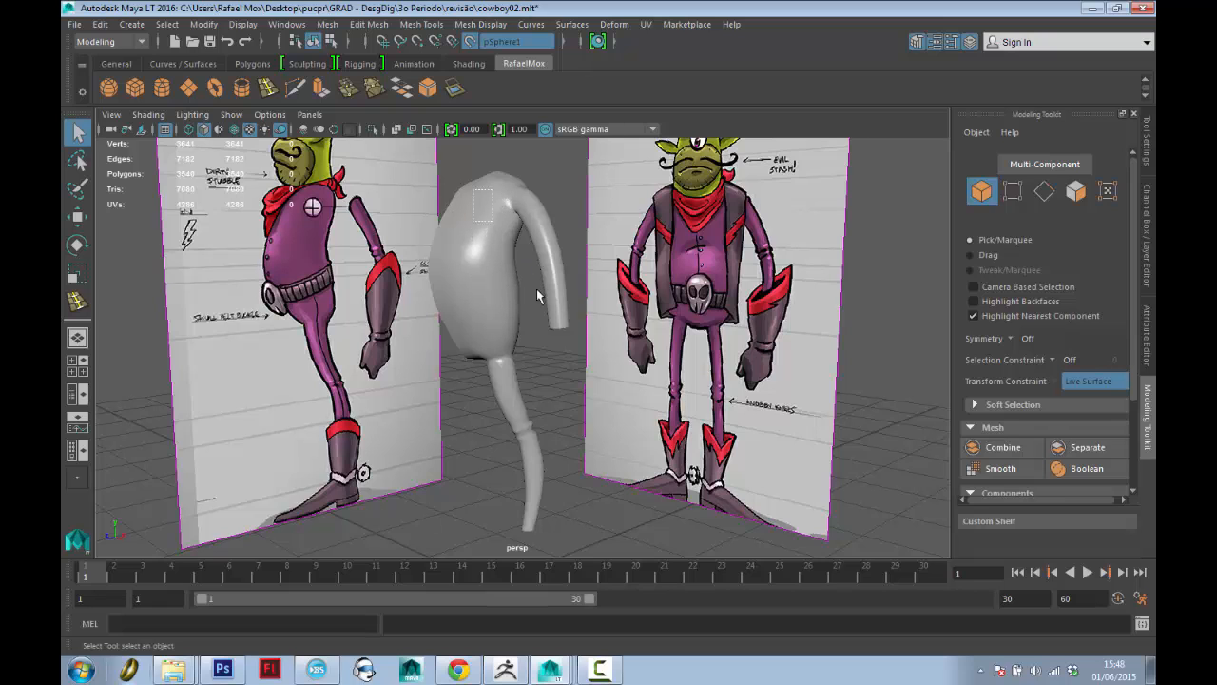
left_click_drag(497, 266, 493, 277)
left_click_drag(493, 278, 545, 307, "alt")
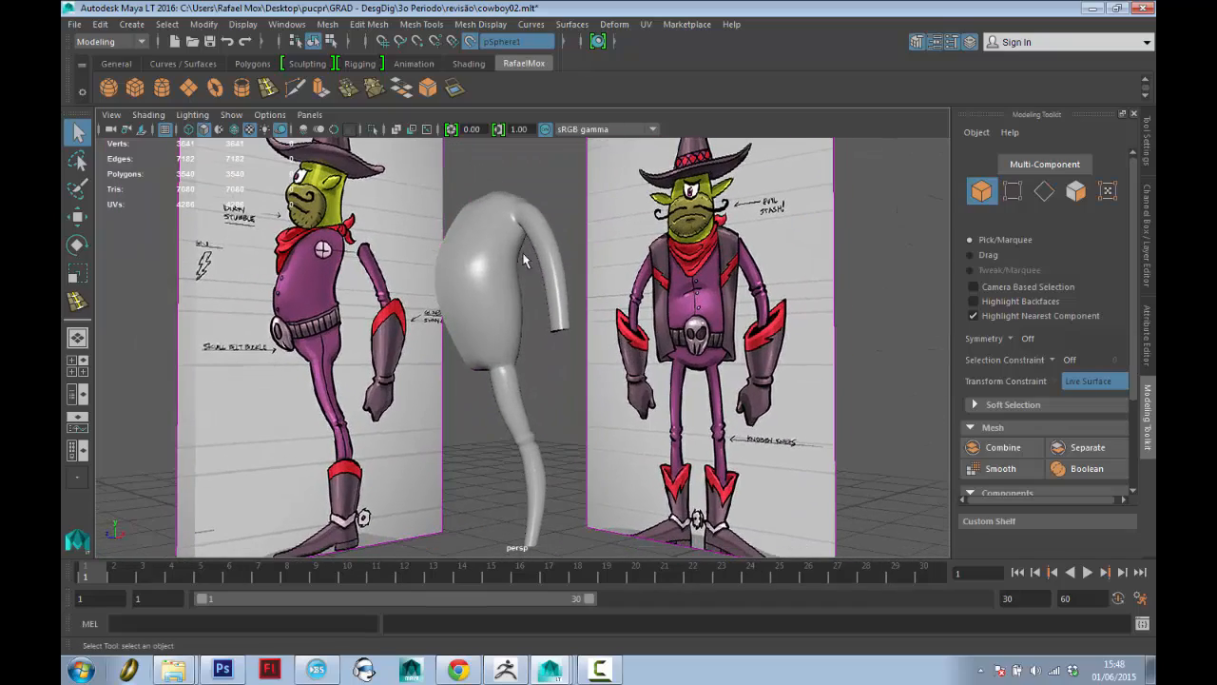
middle_click_drag(545, 307, 503, 248, "alt")
left_click_drag(503, 249, 587, 243, "alt")
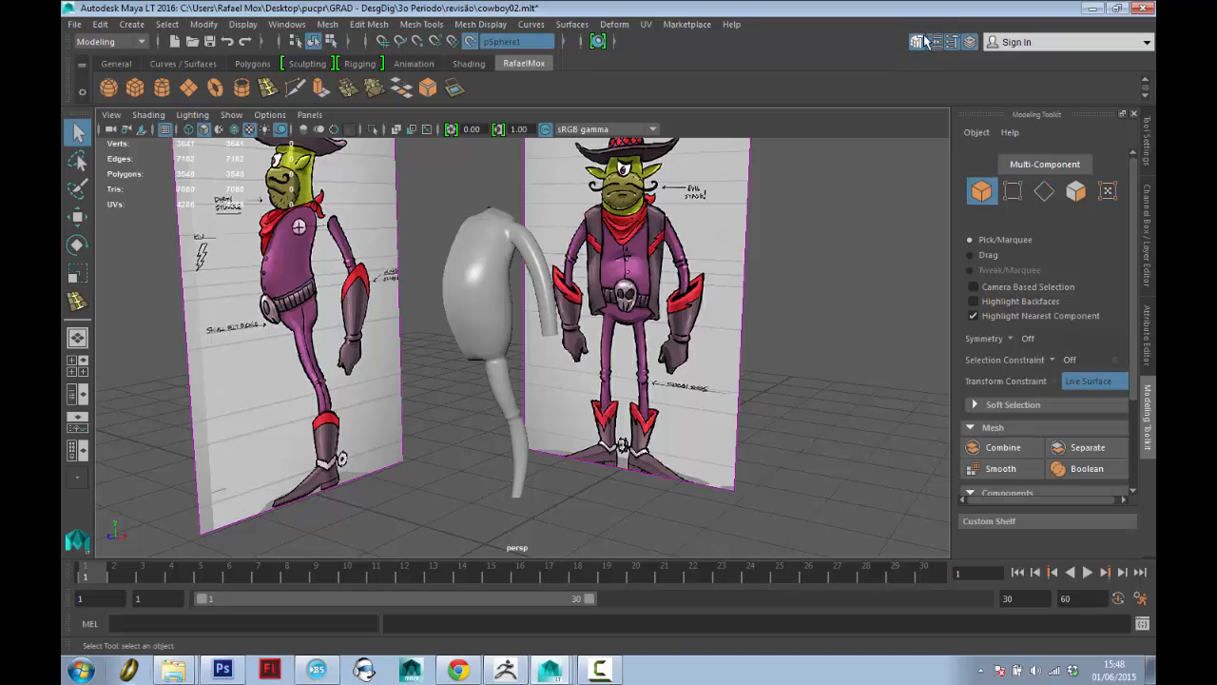
Switch to multi-component selection and activate the Quad Draw tool for drawing on the live body mesh.
left_click(1062, 169)
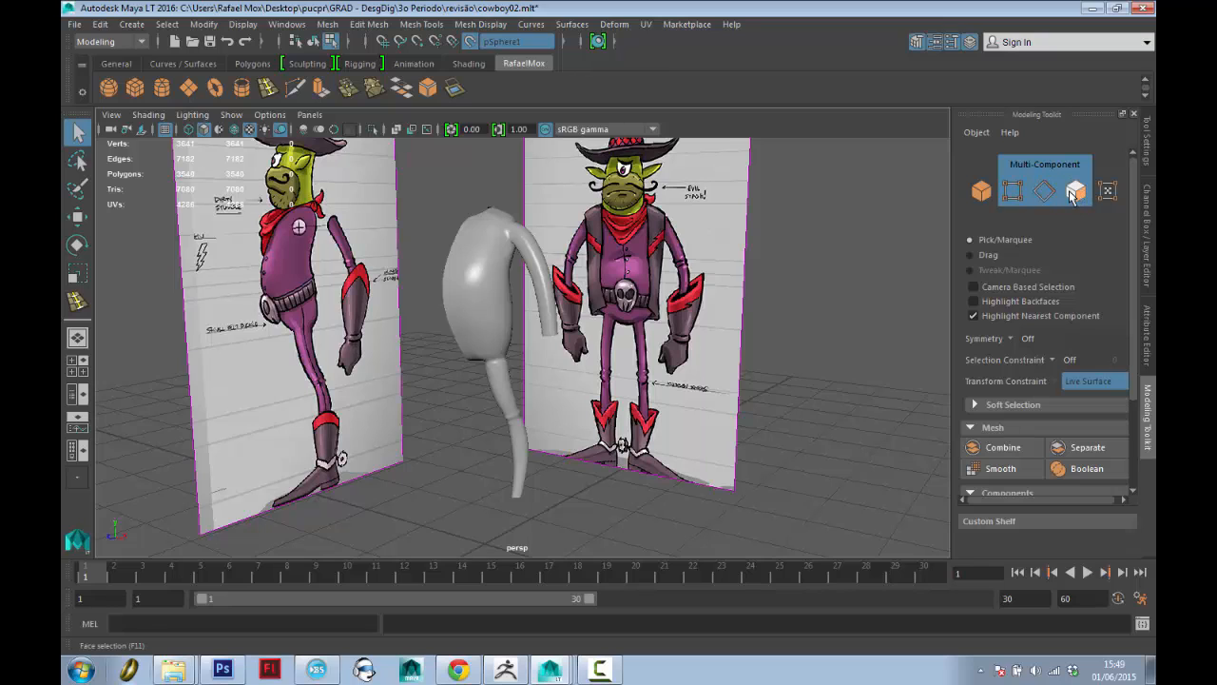
scroll(1055, 207, "down", 5)
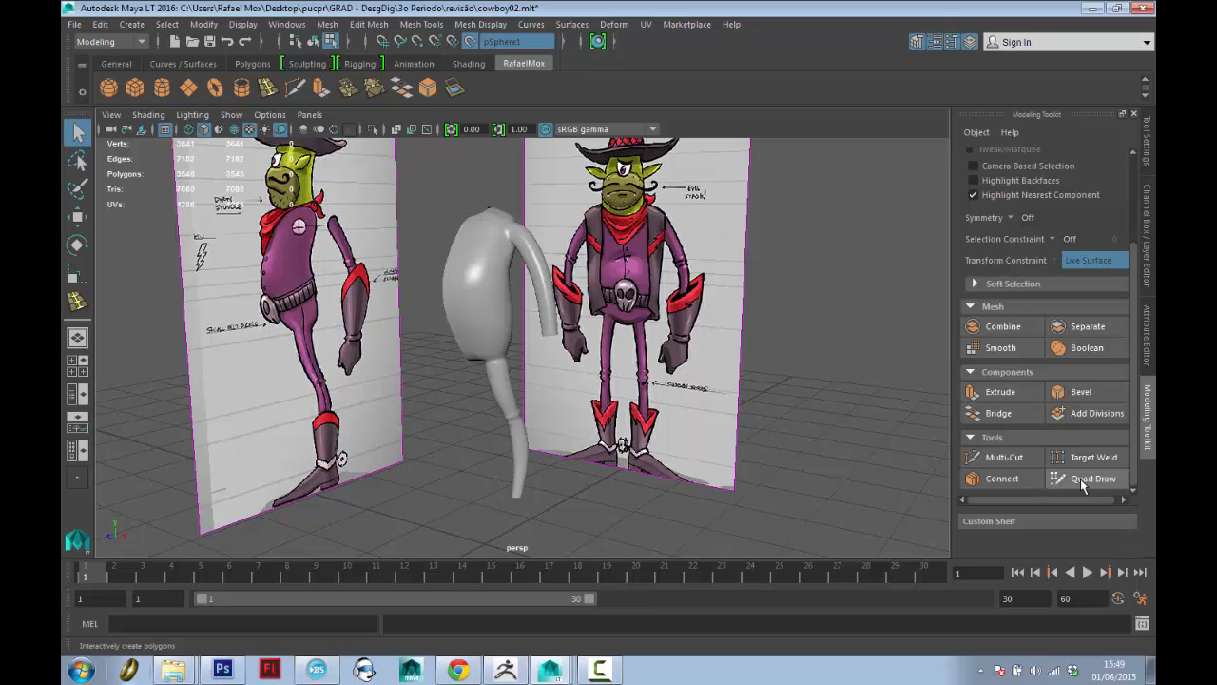
left_click(1082, 480)
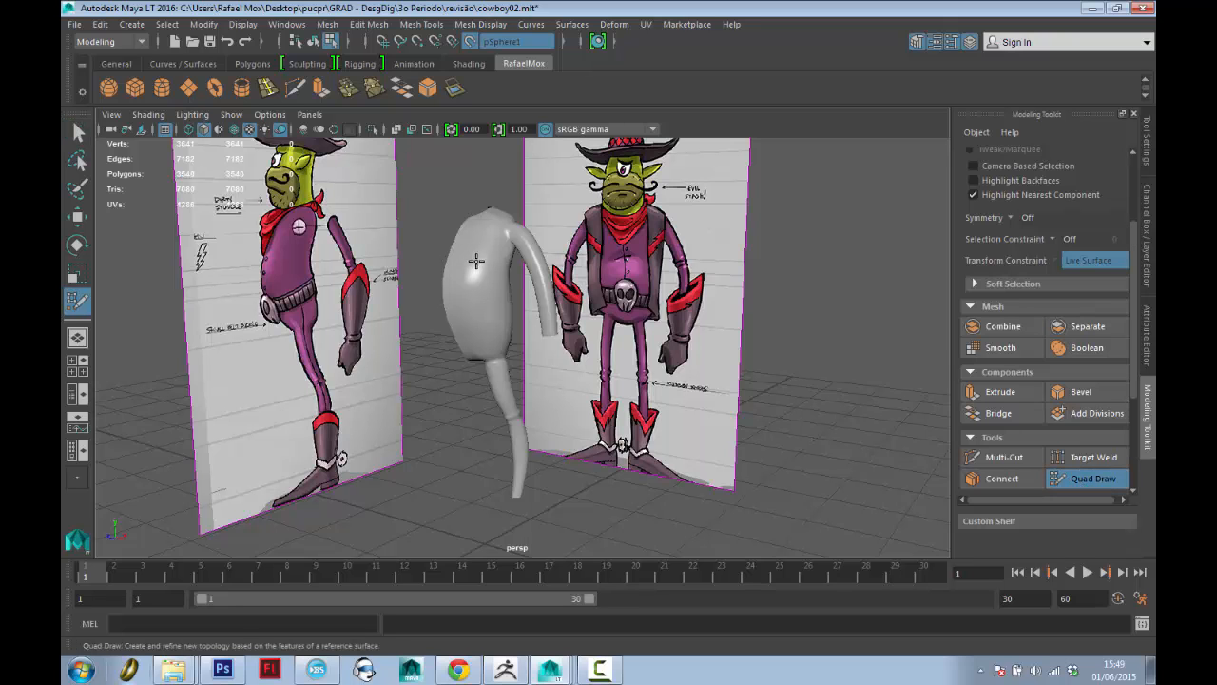
Place Quad Draw points in rows from the neck opening across the shoulder and down the torso, undoing a stray one.
right_click_drag(475, 261, 623, 406, "alt")
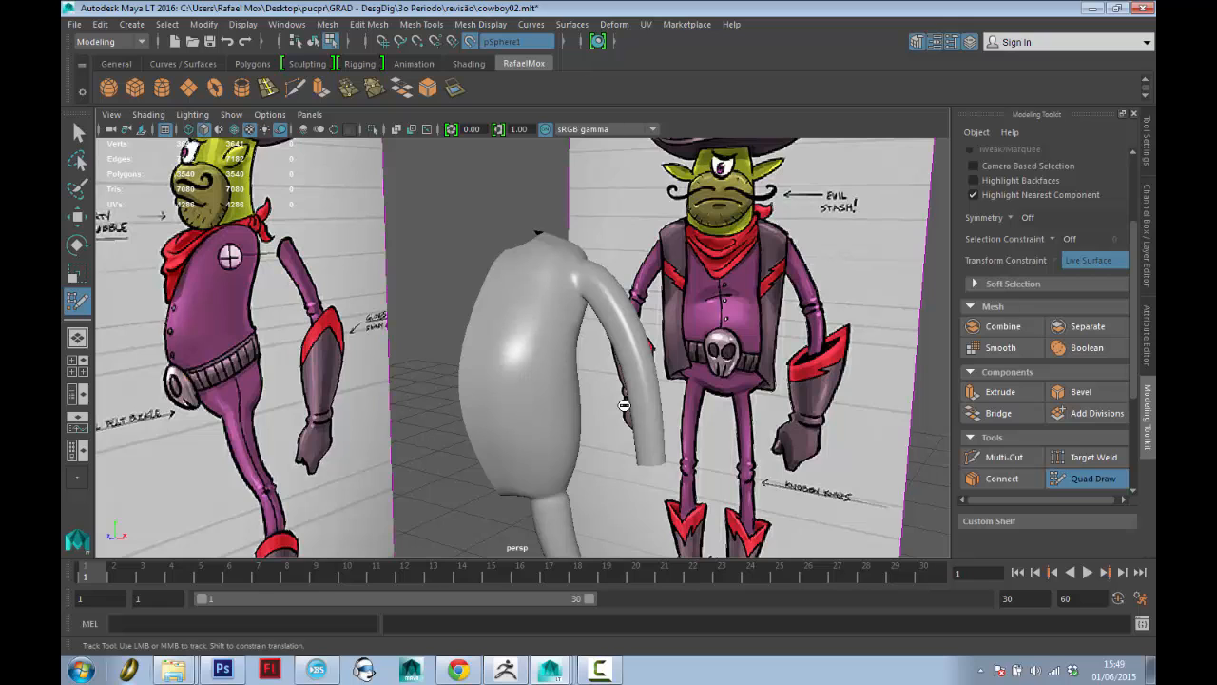
left_click_drag(640, 320, 932, 343, "alt")
middle_click_drag(931, 343, 712, 73, "alt")
right_click_drag(712, 73, 875, 280, "alt")
middle_click_drag(843, 152, 915, 205, "alt")
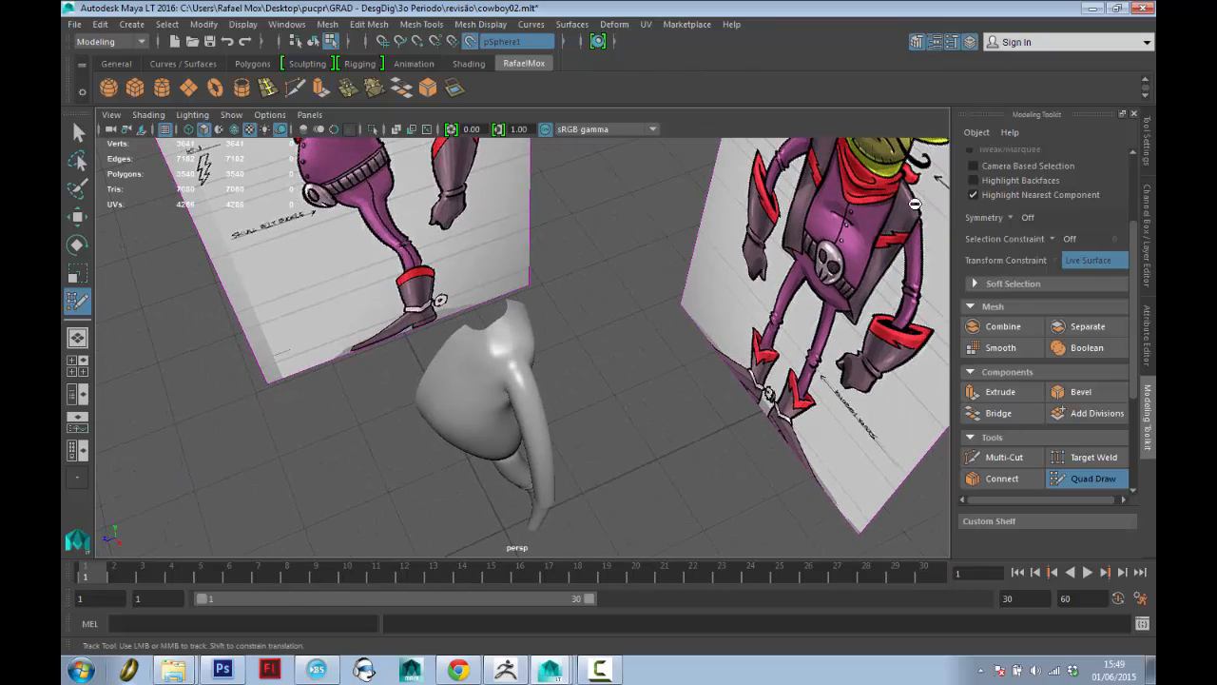
left_click_drag(573, 339, 561, 266, "alt")
right_click_drag(561, 266, 579, 337, "alt")
left_click_drag(579, 337, 571, 338, "alt")
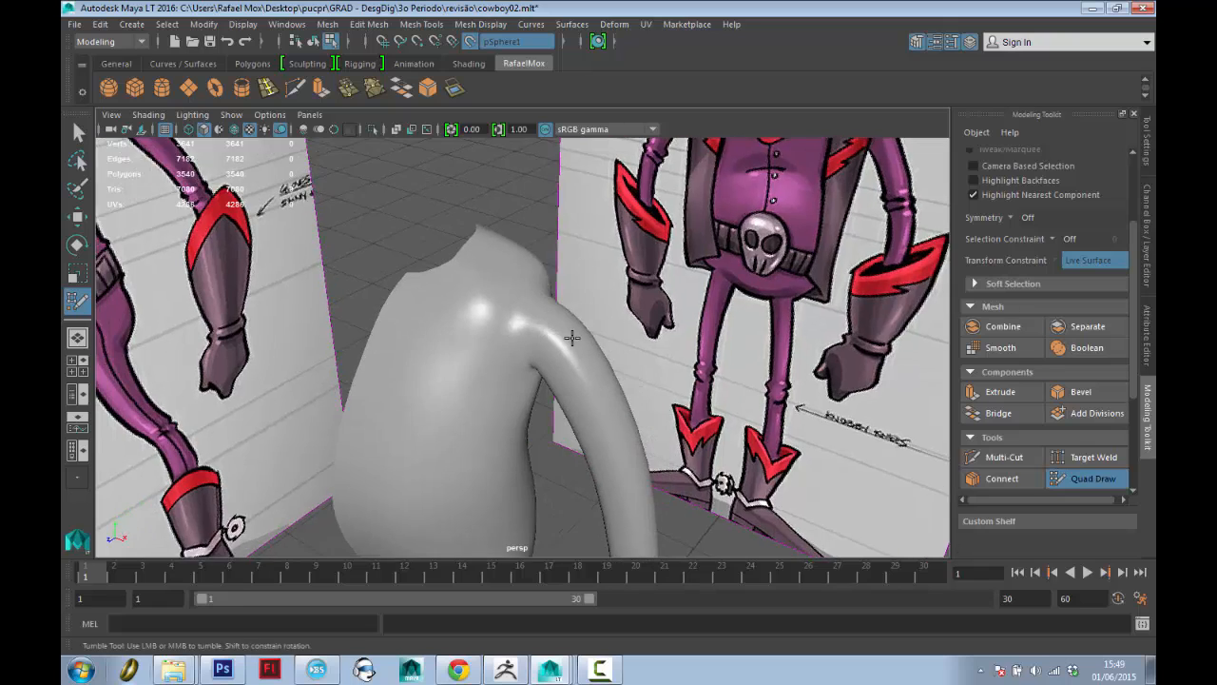
right_click_drag(571, 338, 632, 362, "alt")
left_click_drag(633, 362, 573, 312, "alt")
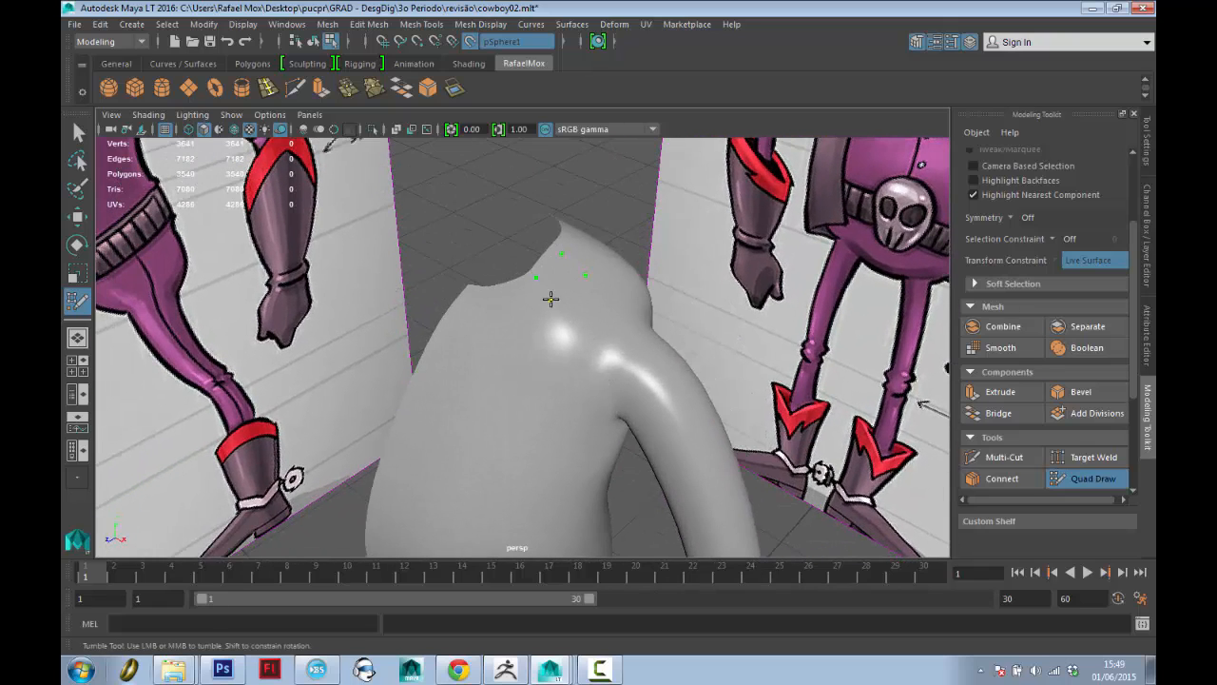
left_click(551, 299)
middle_click_drag(571, 410, 501, 262, "alt")
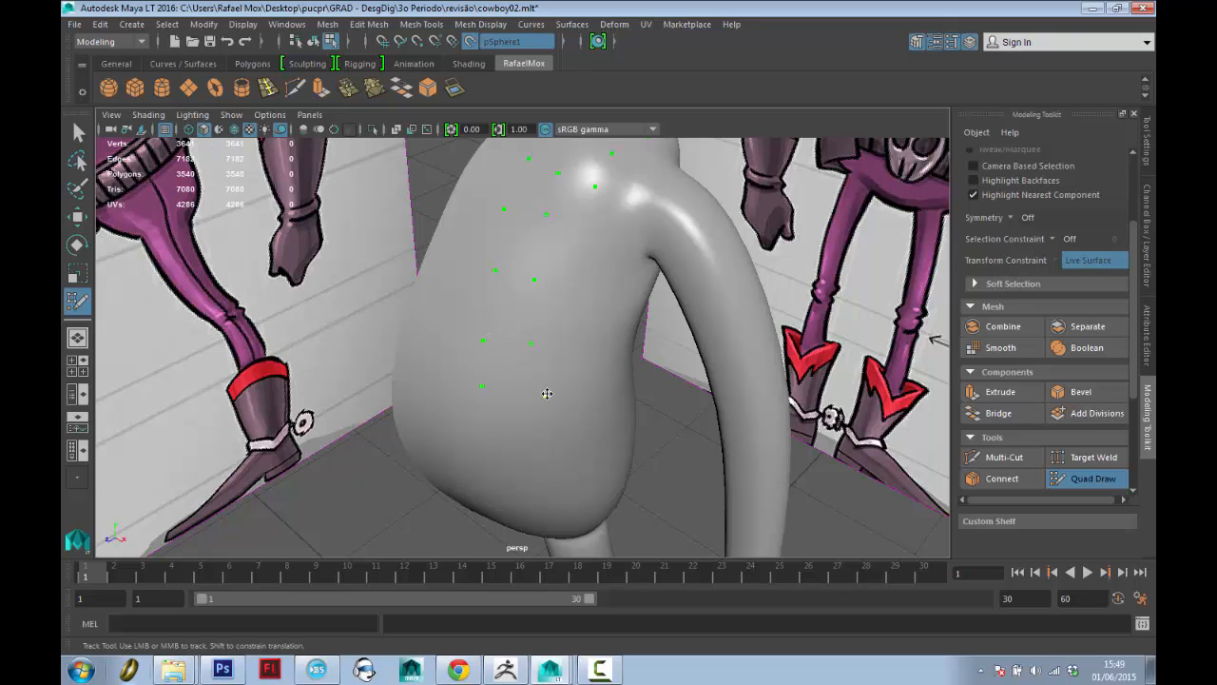
middle_click_drag(591, 362, 634, 383, "alt")
scroll(633, 371, "down", 3)
key("ctrl+z")
left_click_drag(638, 311, 568, 361, "alt")
middle_click_drag(567, 362, 540, 232, "alt")
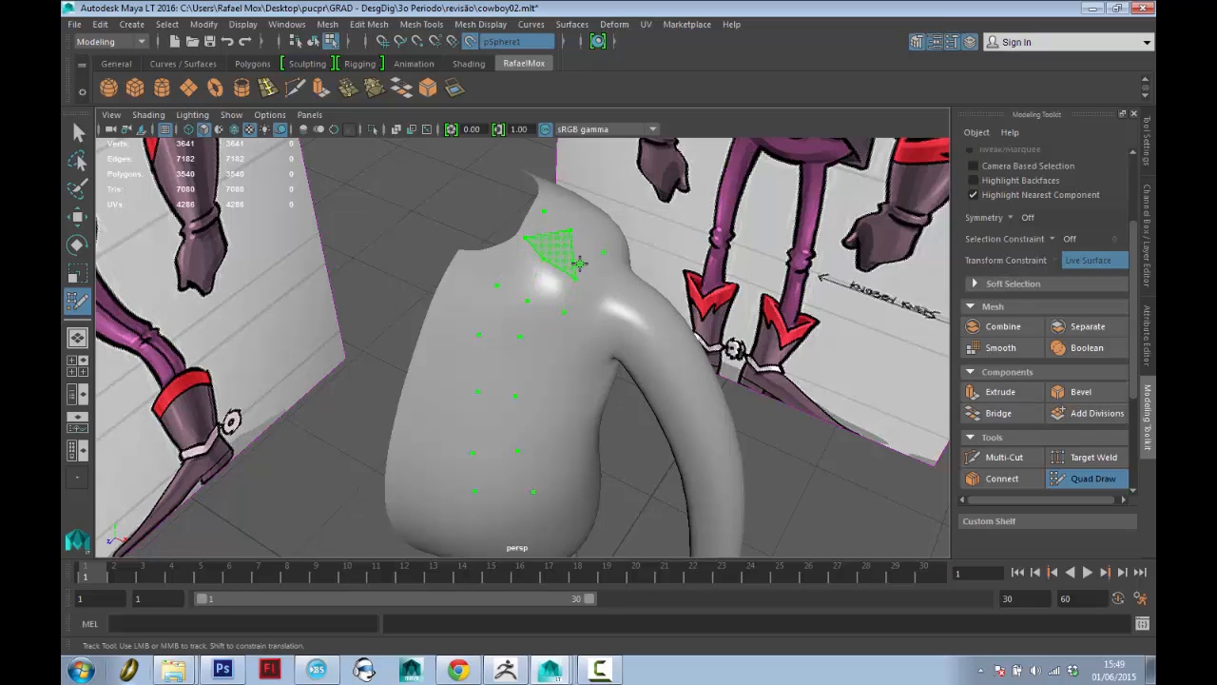
Fill the first Quad Draw faces between the points on the shoulder and upper chest.
scroll(554, 280, "up", 4)
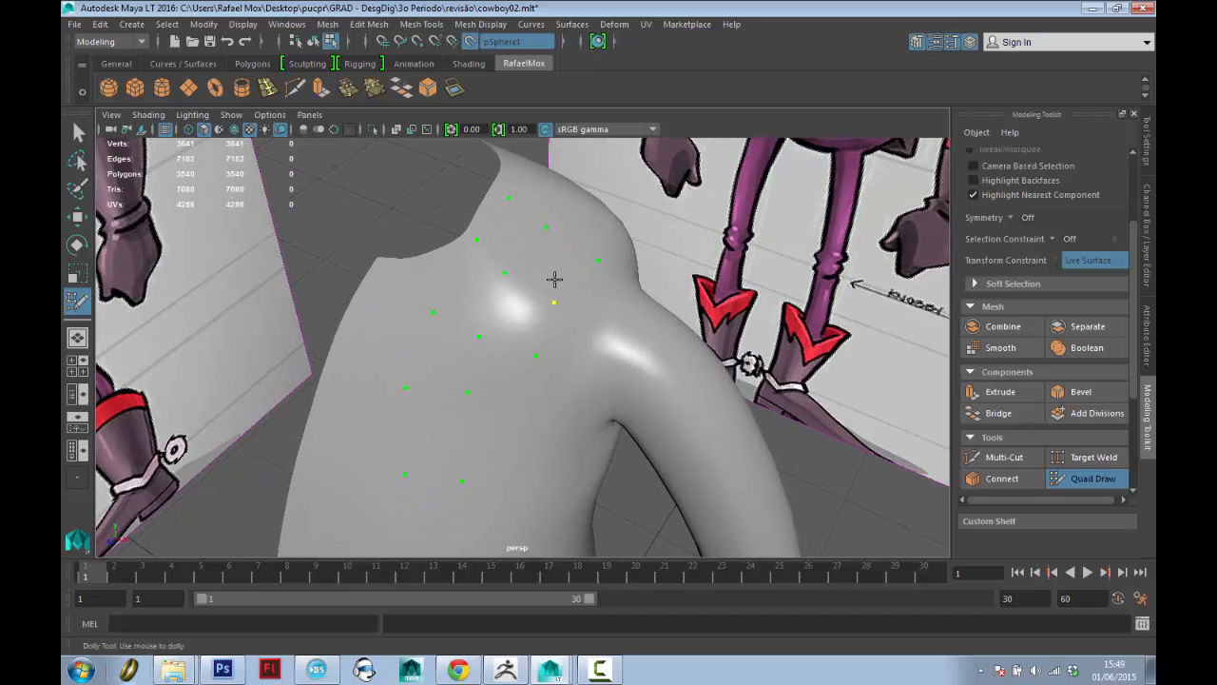
middle_click_drag(555, 280, 595, 331, "alt")
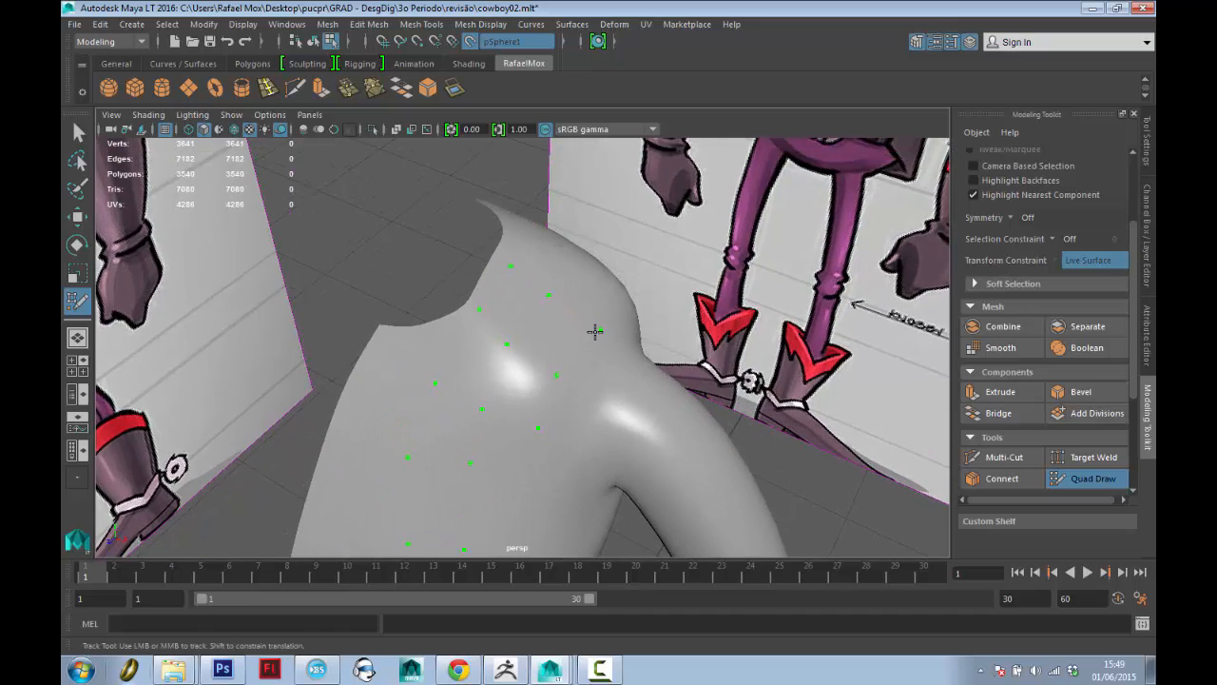
scroll(582, 286, "up", 3)
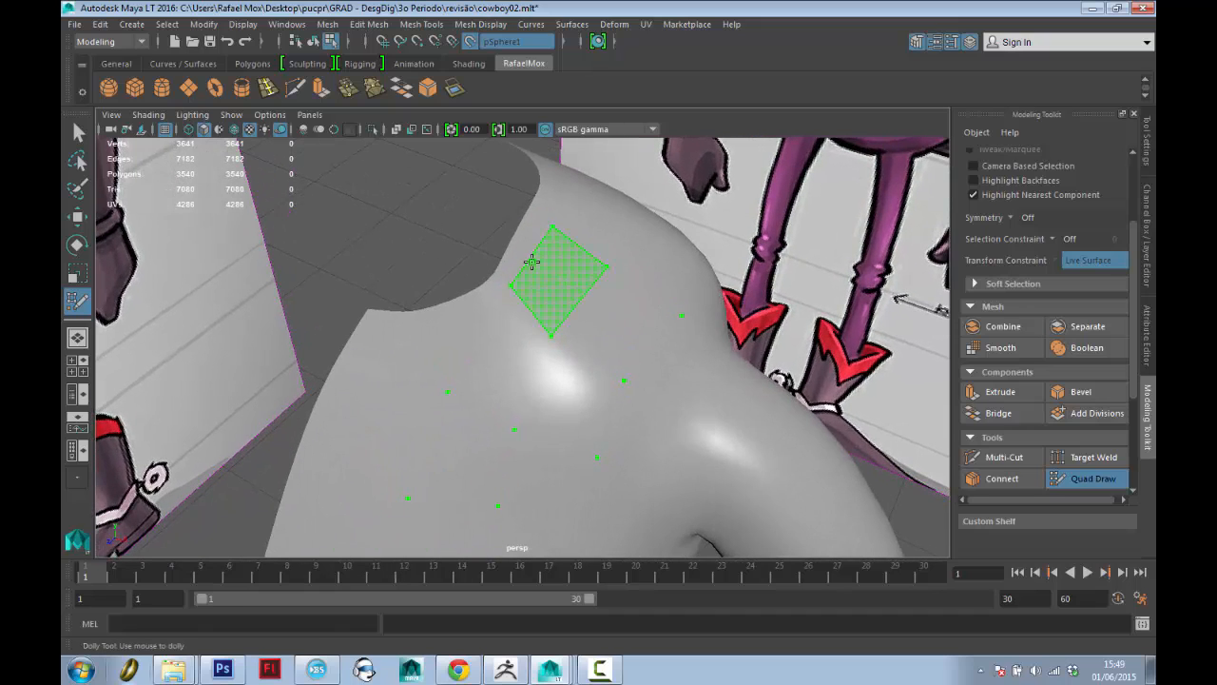
left_click(547, 274, "shift")
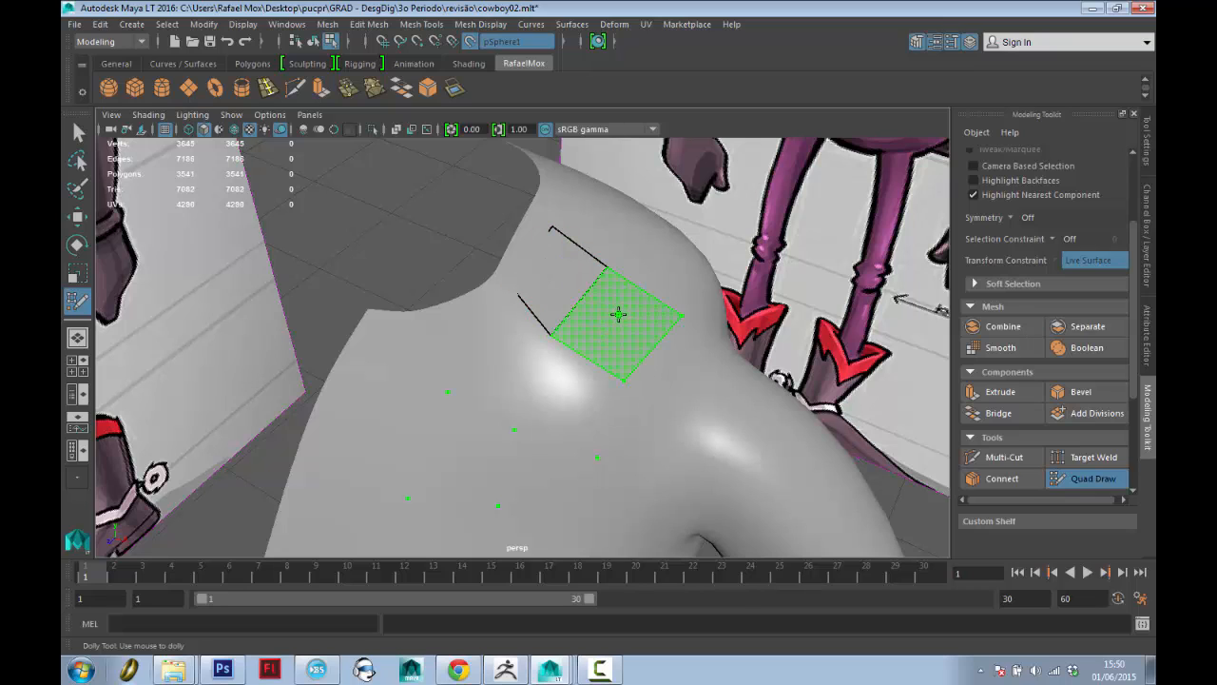
left_click(618, 314, "shift")
left_click(557, 408, "shift")
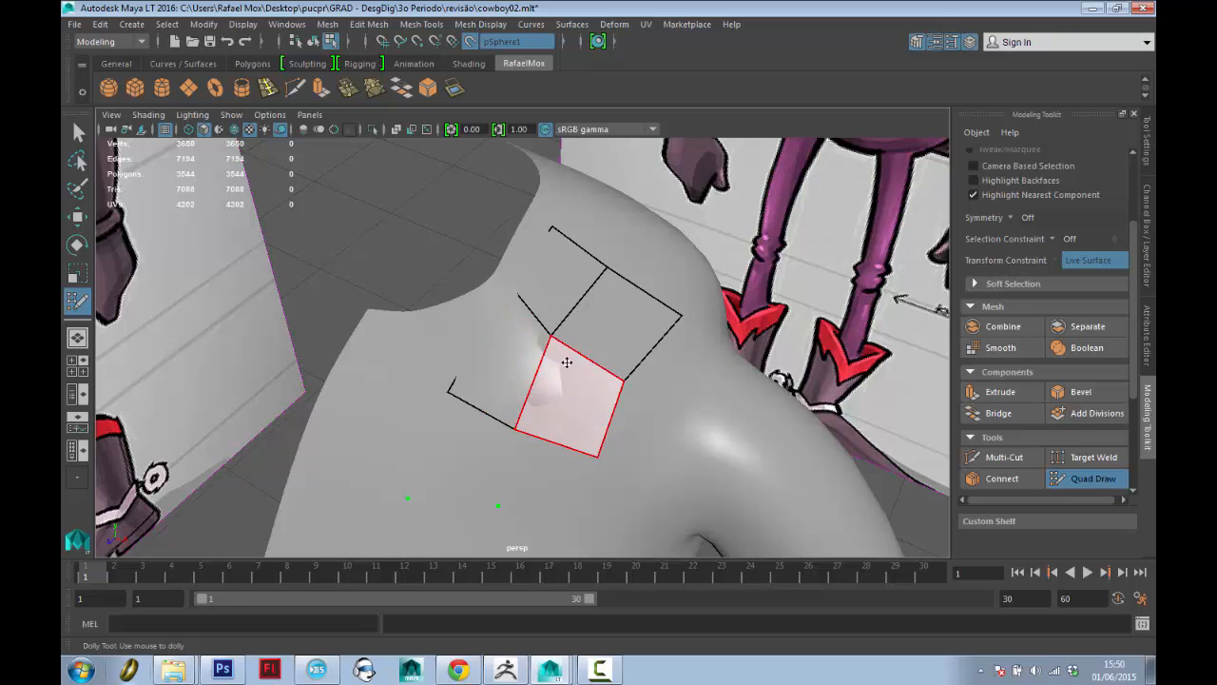
Continue filling quads between the points down the torso to the lowest point row.
middle_click_drag(567, 362, 613, 214, "alt")
left_click(512, 253, "shift")
left_click(531, 343, "shift")
middle_click_drag(579, 393, 571, 223, "alt")
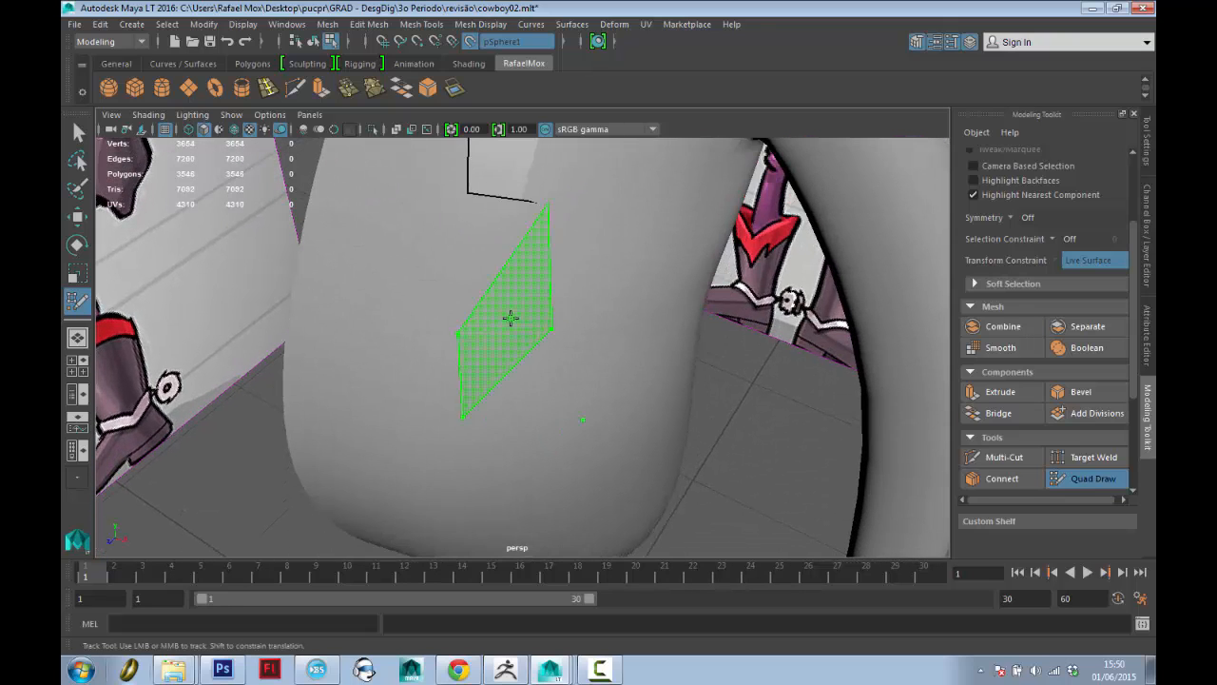
left_click(511, 323, "shift")
left_click(551, 370, "shift")
mouse_move(551, 370)
middle_mouse_down("alt")
mouse_move(469, 427)
mouse_move(476, 251)
middle_mouse_up("alt")
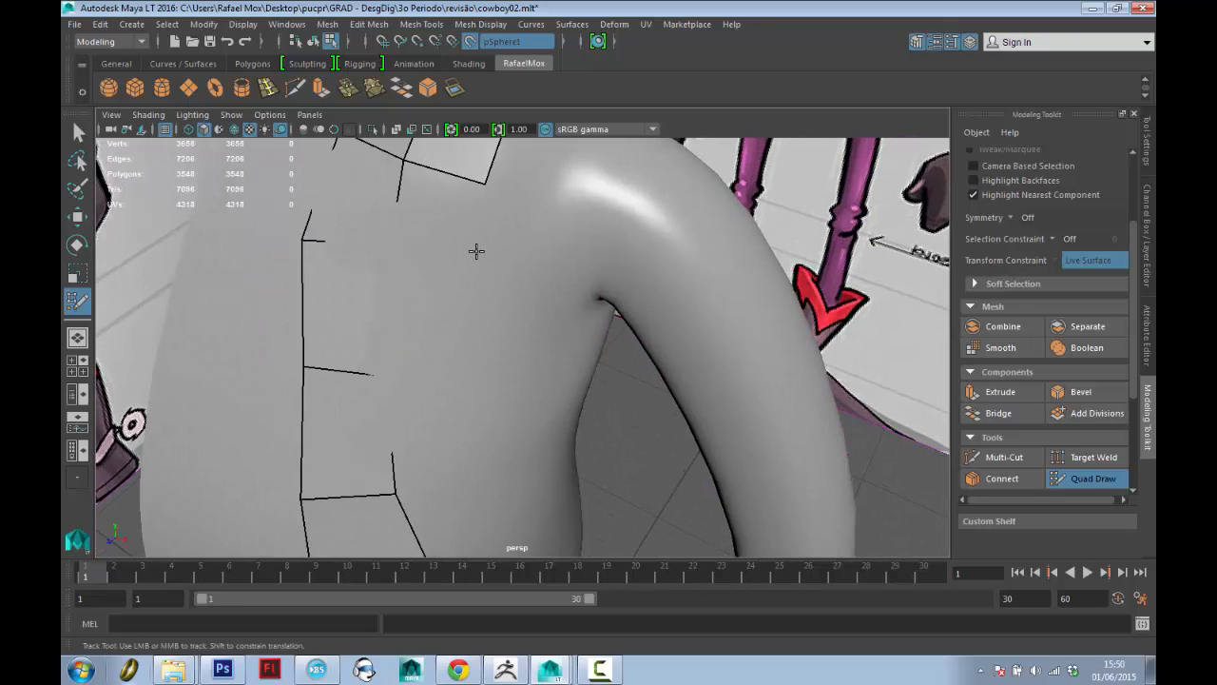
Place extra points beside the torso strip and fill a second column of quads up to the chest.
middle_click_drag(457, 364, 497, 321, "alt")
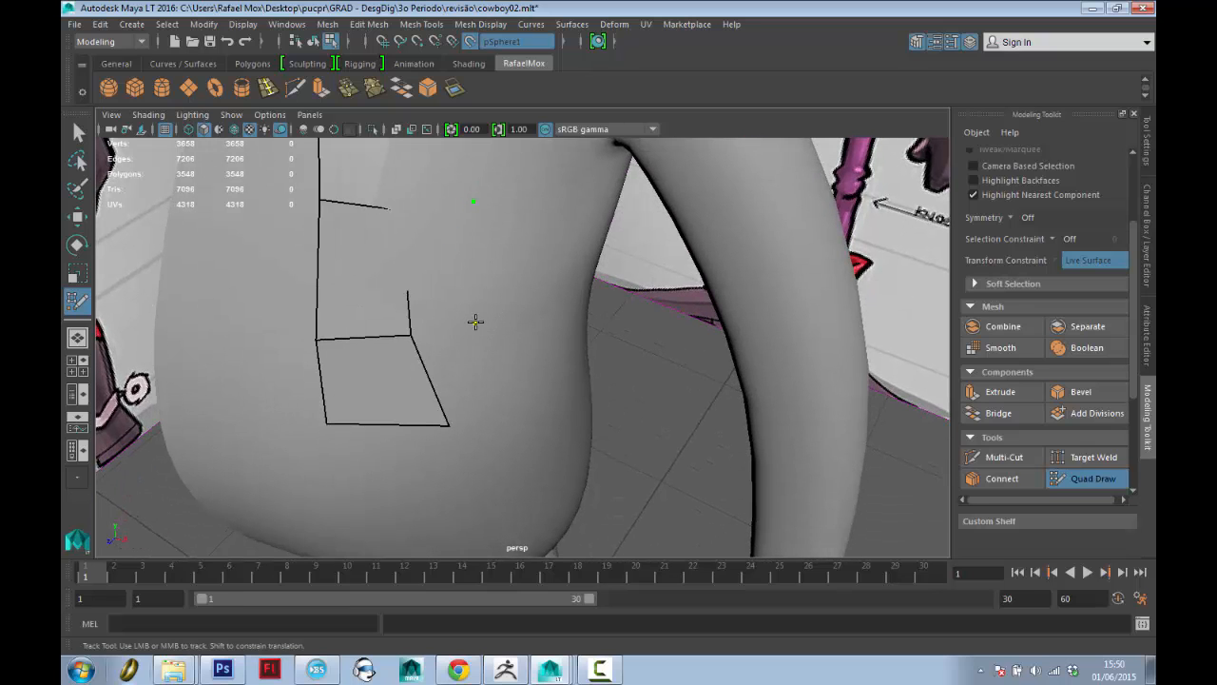
left_click(502, 412, "shift")
left_click(456, 275, "shift")
middle_click_drag(484, 218, 484, 334, "alt")
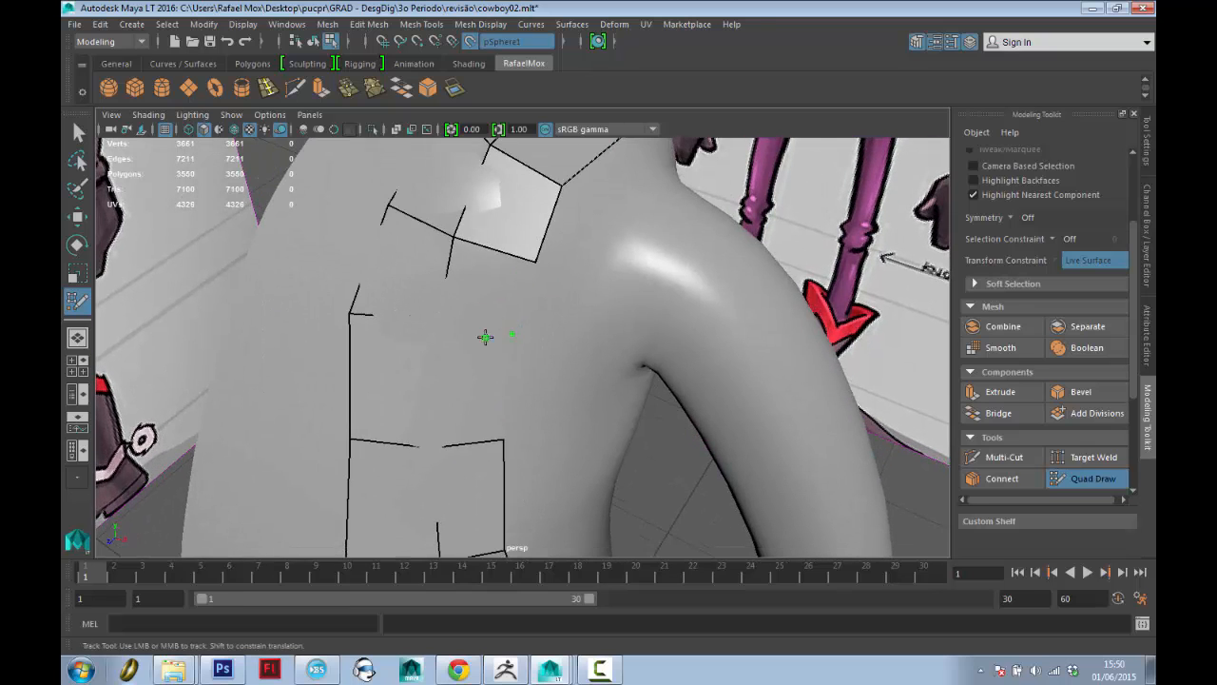
left_click(484, 338, "shift")
left_click(473, 380, "shift")
mouse_move(473, 381)
left_mouse_down("alt")
mouse_move(530, 318)
mouse_move(485, 315)
mouse_move(495, 332)
left_mouse_up("alt")
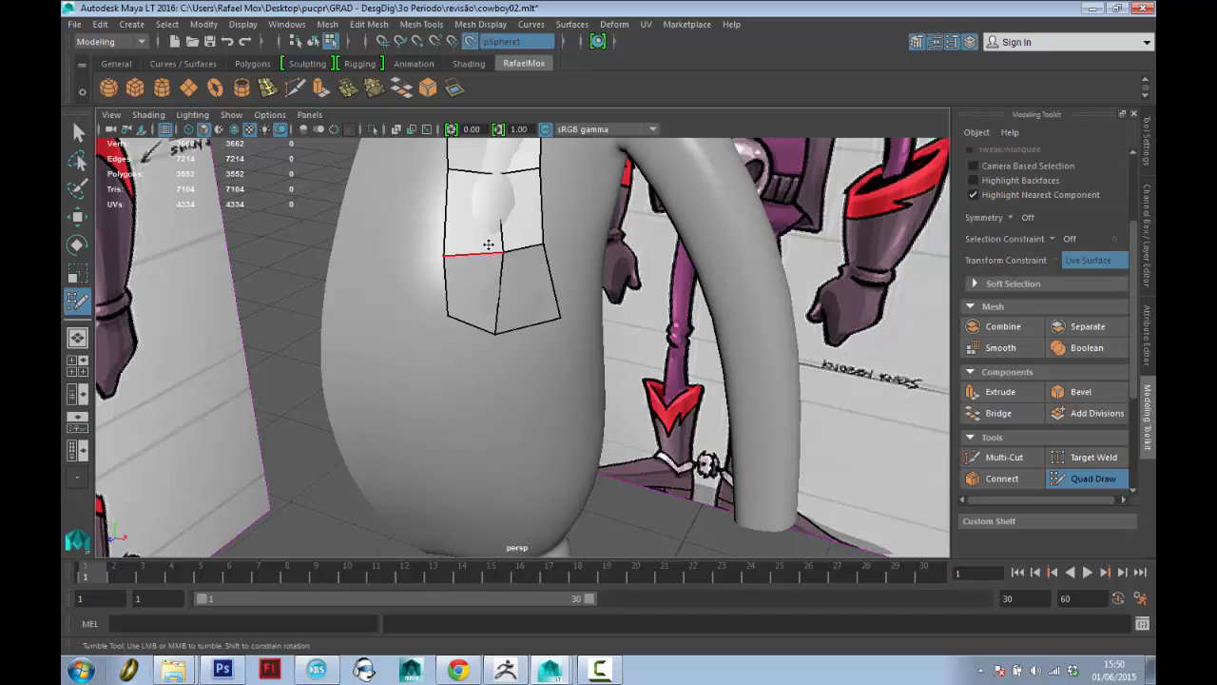
Reposition the vertices along both sides of the torso strip, widening its inner edge and lower corner.
middle_click_drag(494, 245, 533, 342, "alt")
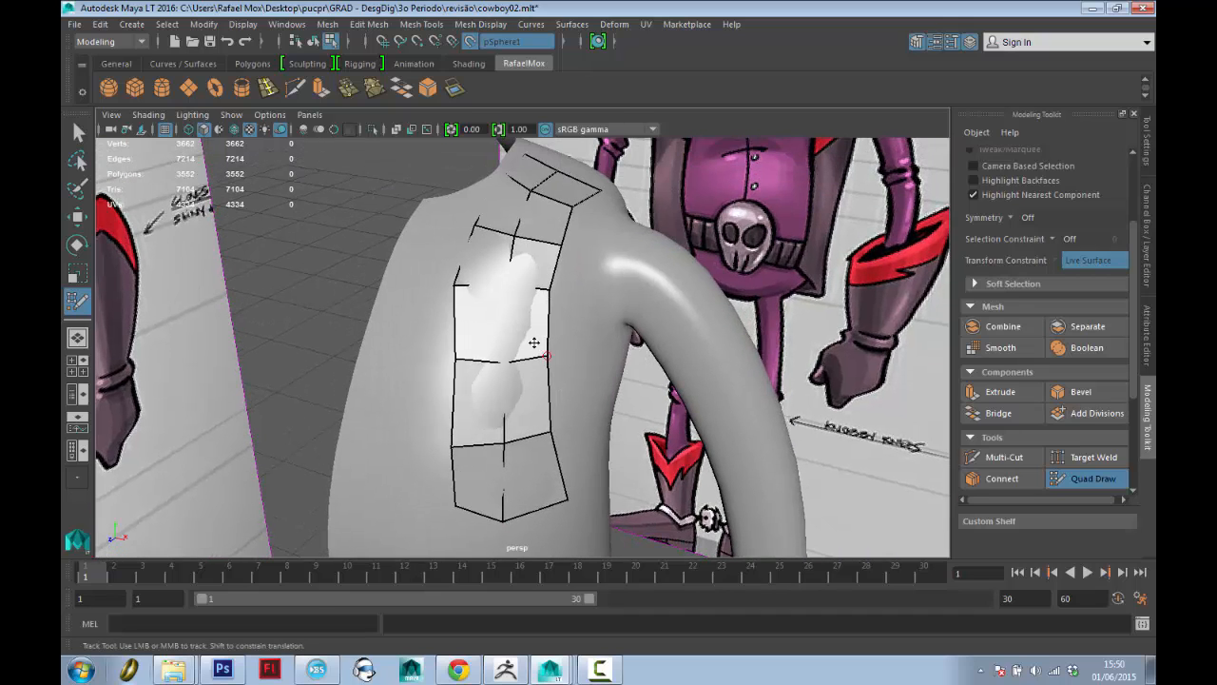
mouse_move(456, 354)
left_mouse_down("shift")
mouse_move(448, 381)
mouse_move(459, 380)
mouse_move(443, 391)
mouse_move(448, 367)
mouse_move(467, 365)
left_mouse_up("shift")
left_click_drag(547, 357, 549, 362)
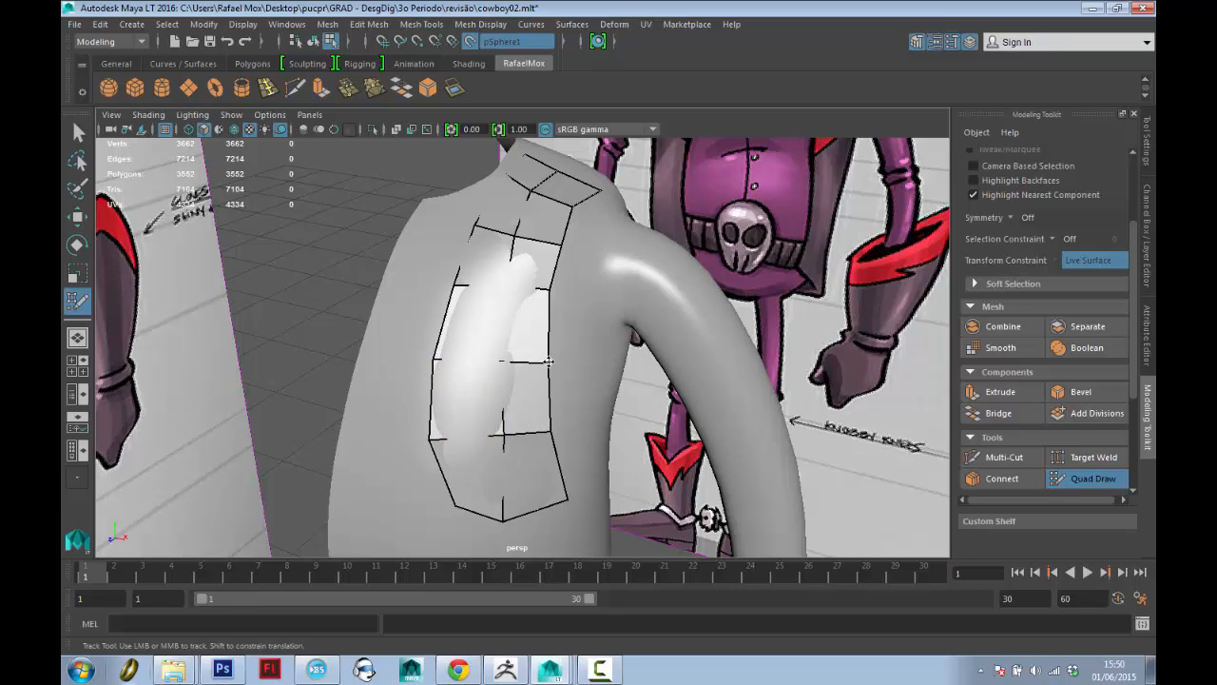
mouse_move(443, 504)
left_mouse_down()
mouse_move(424, 503)
mouse_move(432, 515)
left_mouse_up()
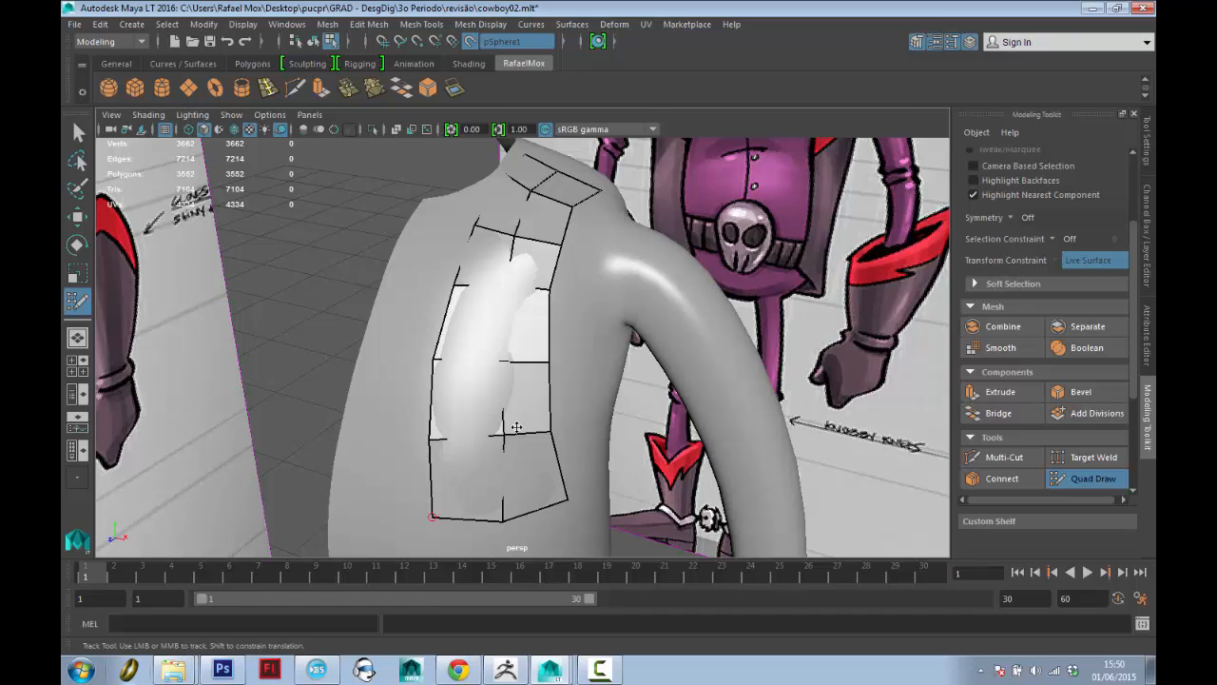
middle_click_drag(433, 515, 435, 436, "alt")
Adjust the Quad Draw vertices around the upper chest and shoulder to even out the faces.
left_click(511, 390, "ctrl")
left_click_drag(511, 390, 519, 387, "alt")
left_click(519, 387, "ctrl")
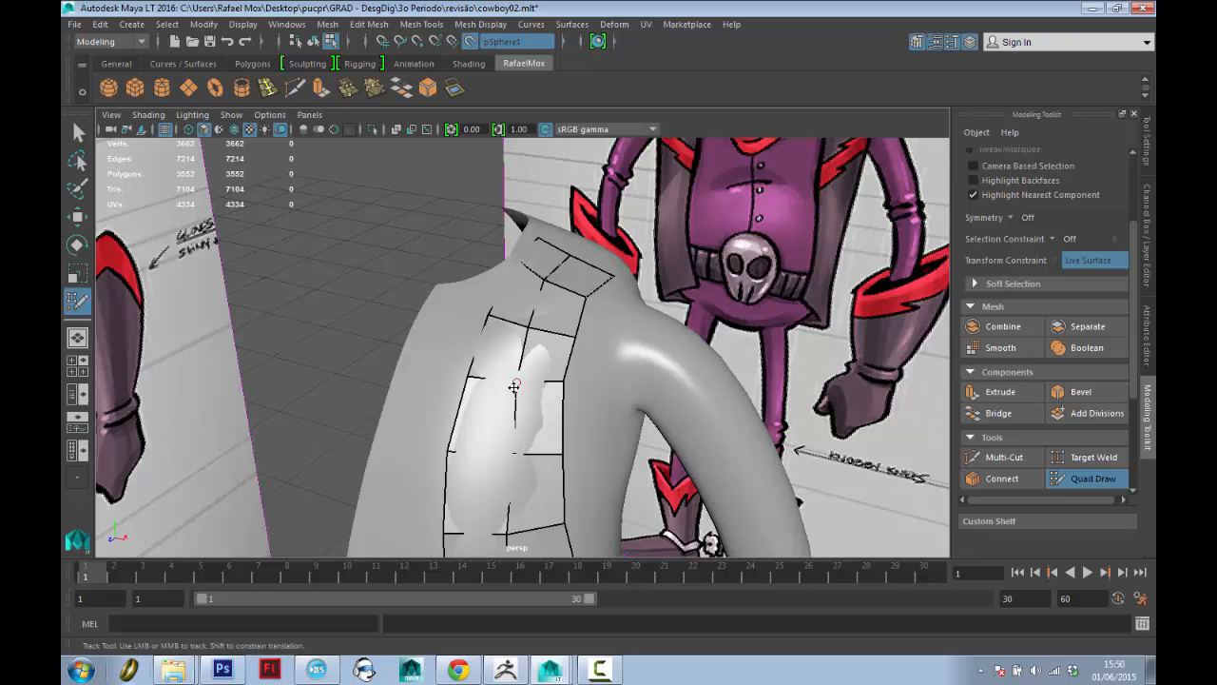
middle_click_drag(565, 382, 607, 410, "alt")
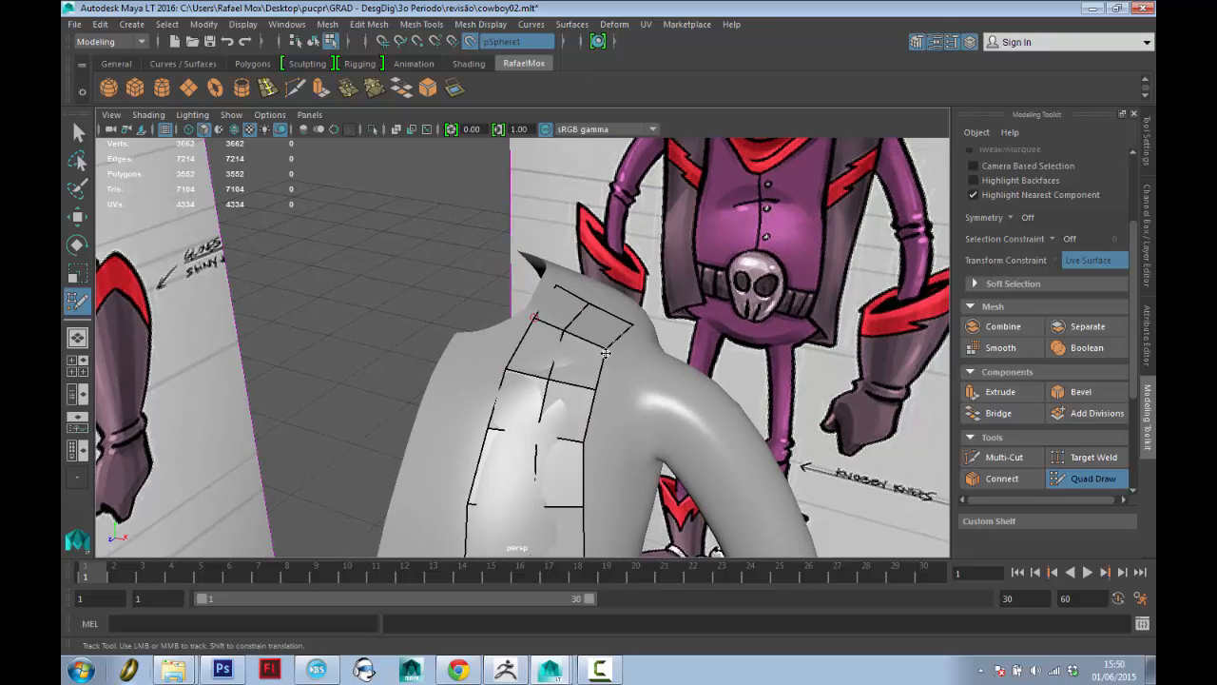
mouse_move(539, 317)
left_mouse_down("alt")
mouse_move(523, 376)
mouse_move(495, 379)
left_mouse_up("alt")
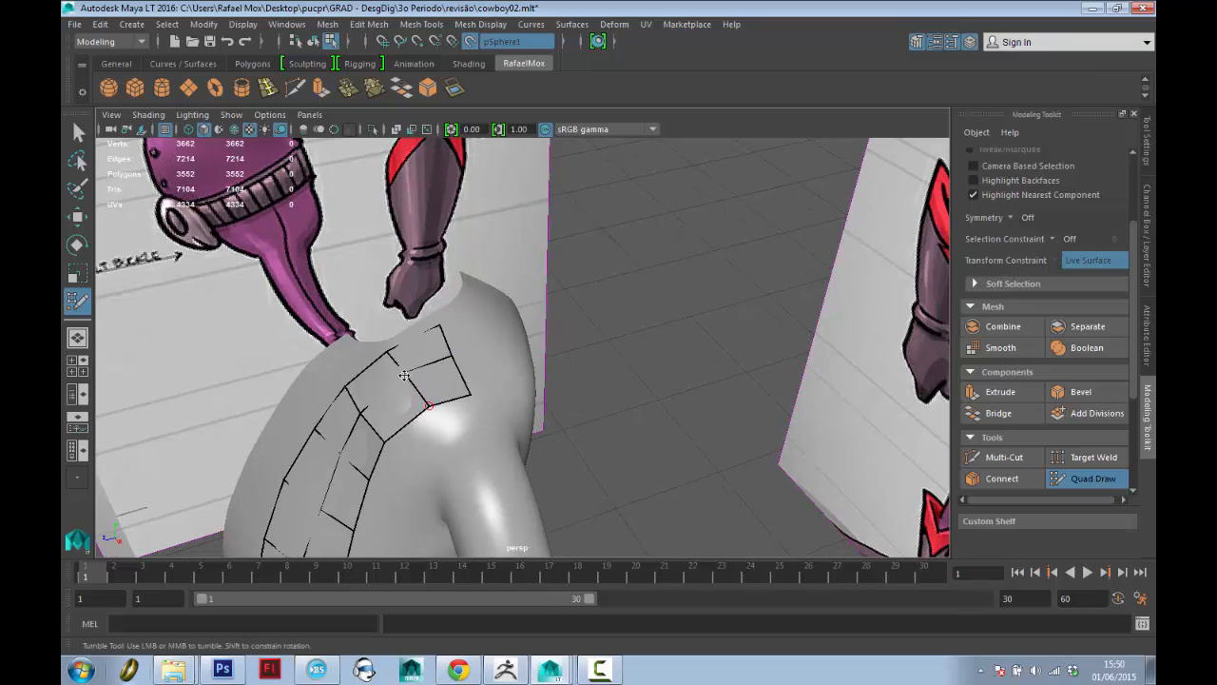
left_click_drag(405, 376, 455, 361)
left_click_drag(360, 411, 515, 351, "alt")
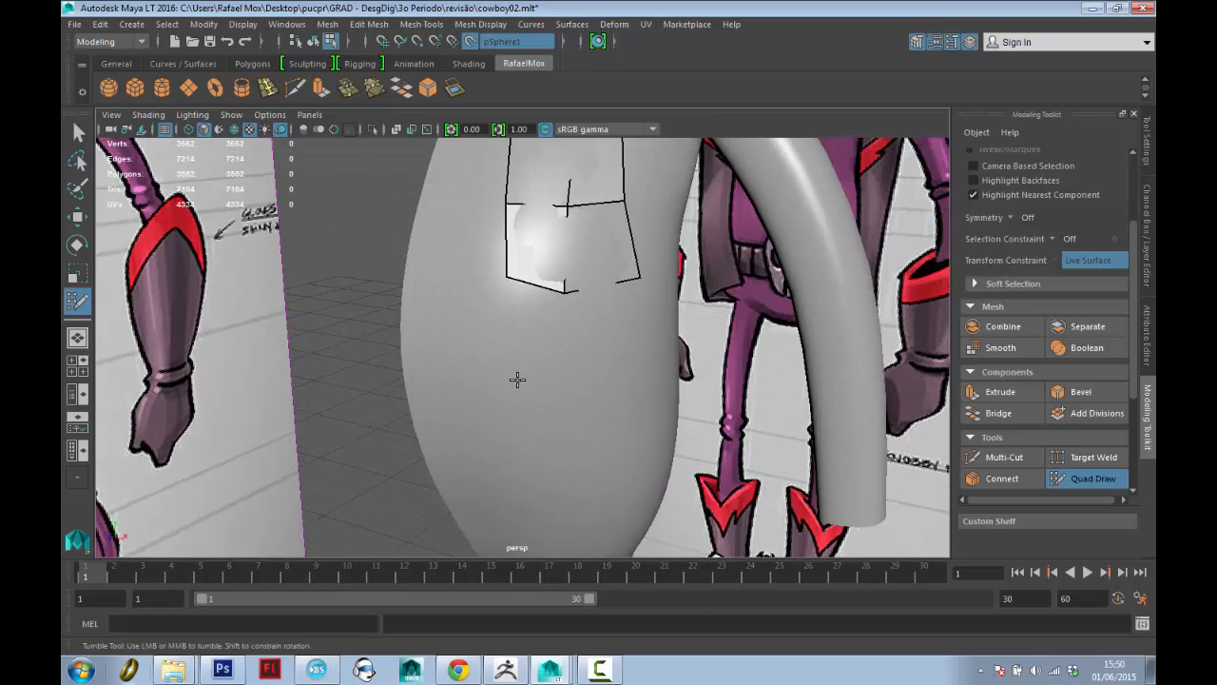
Extend the two-column strip down the belly with three more rows of quads.
left_click(516, 381)
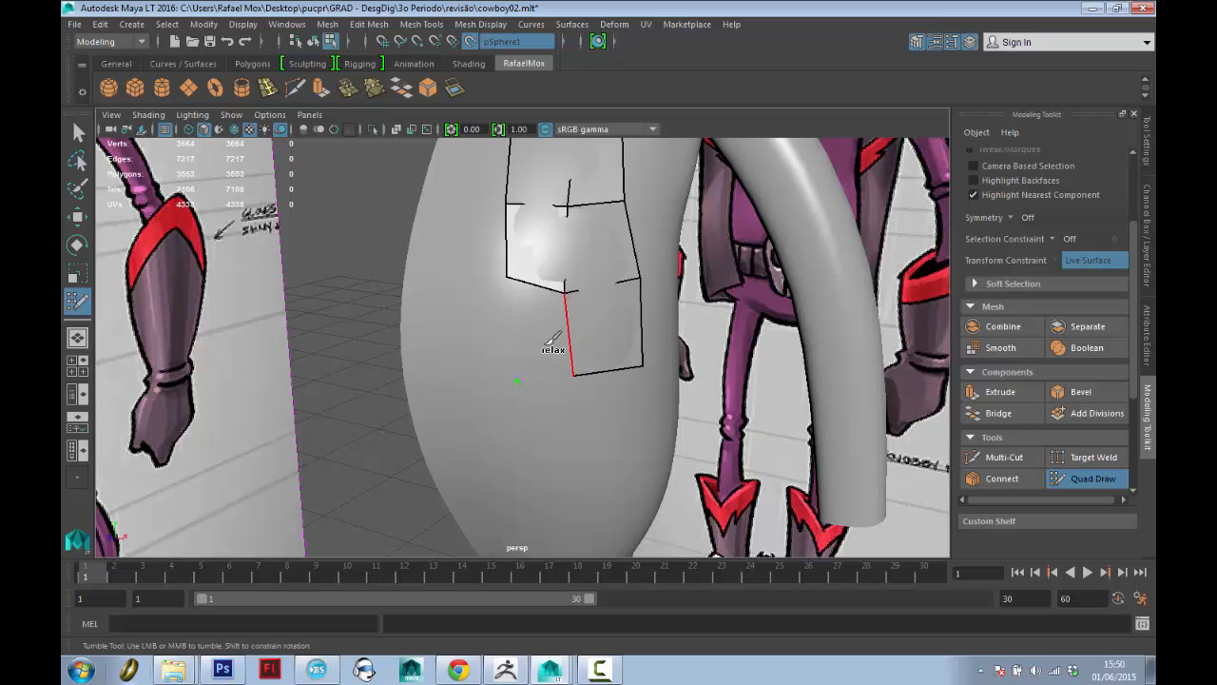
left_click(575, 338, "shift")
middle_click_drag(575, 337, 508, 331, "alt")
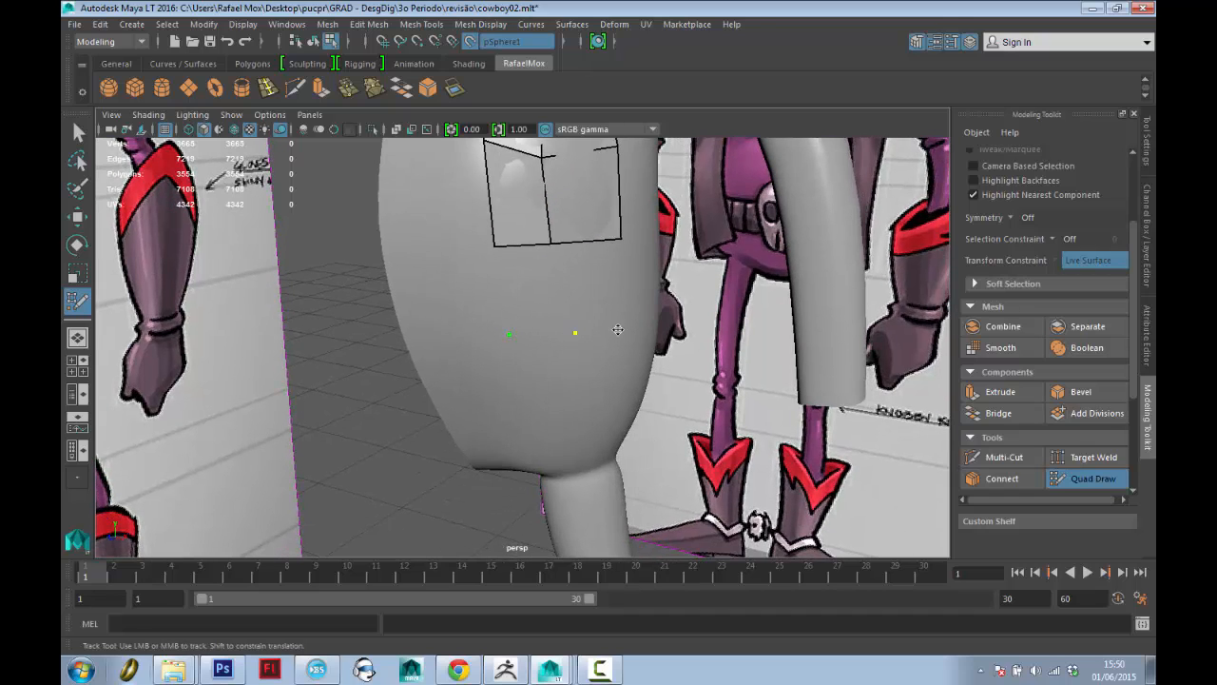
left_click(538, 283, "shift")
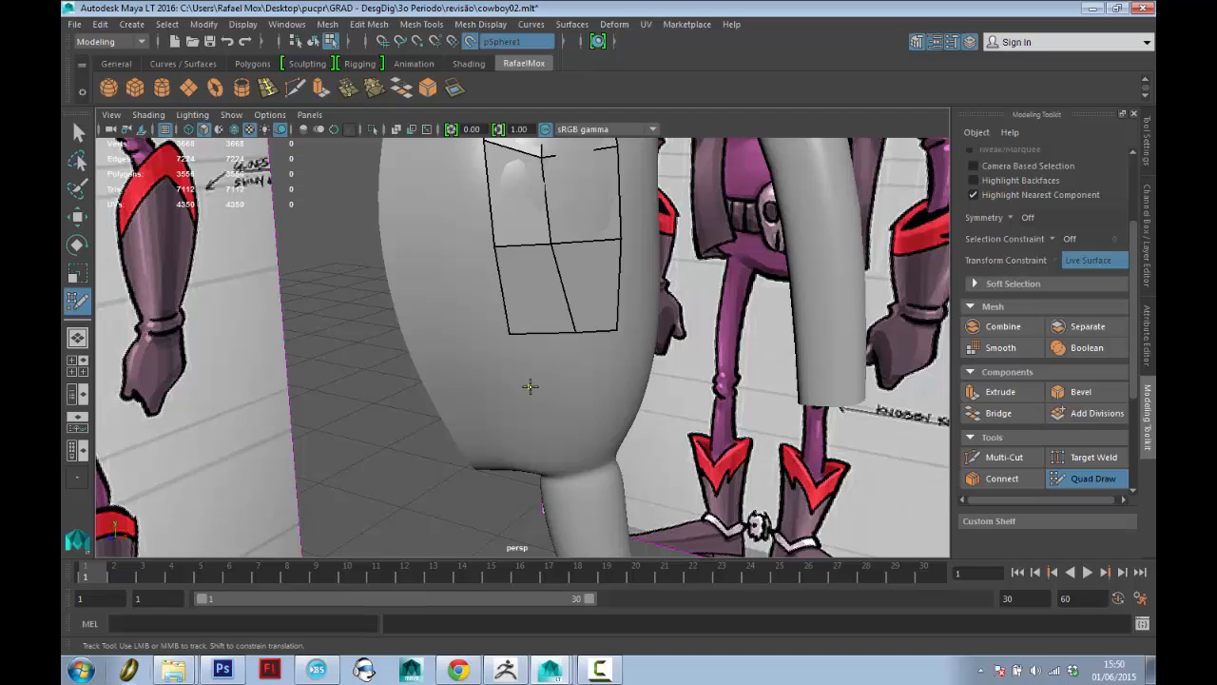
left_click(611, 362, "shift")
left_click(552, 359, "shift")
Place points along the outer edge of the shoulder strip and fill two quads toward the arm.
middle_click_drag(608, 171, 638, 279, "alt")
mouse_move(638, 280)
left_mouse_down("alt")
mouse_move(563, 287)
mouse_move(541, 352)
mouse_move(524, 348)
left_mouse_up("alt")
left_click(496, 354)
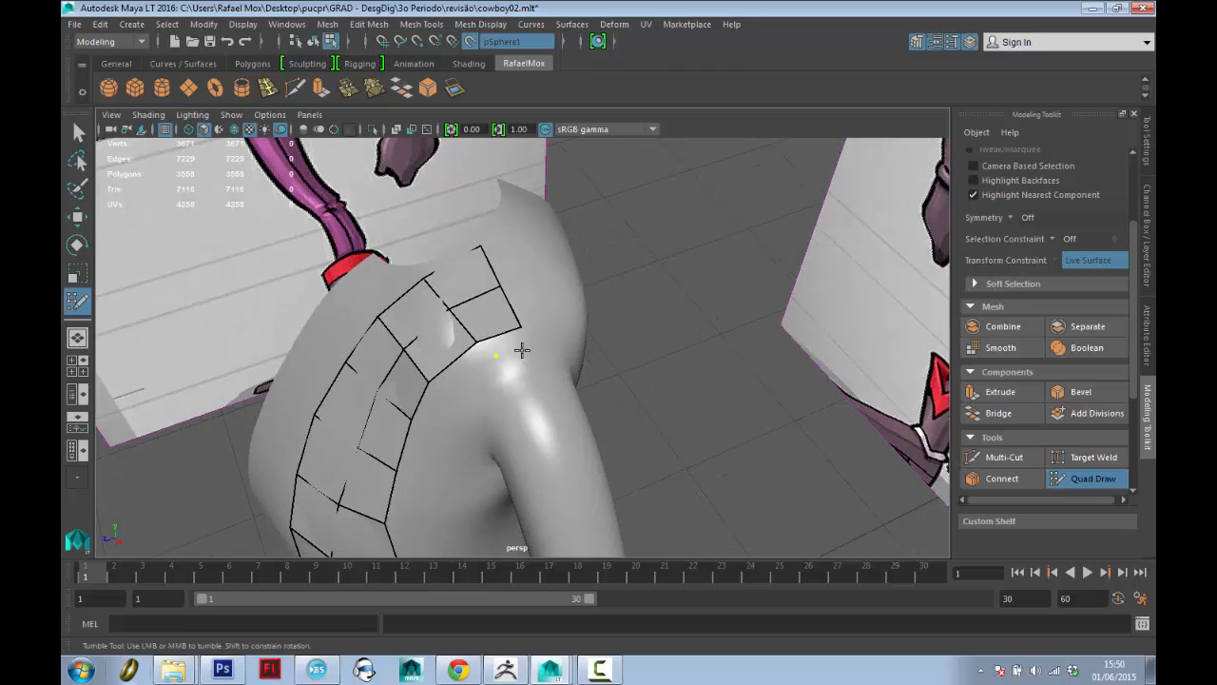
left_click(475, 364, "shift")
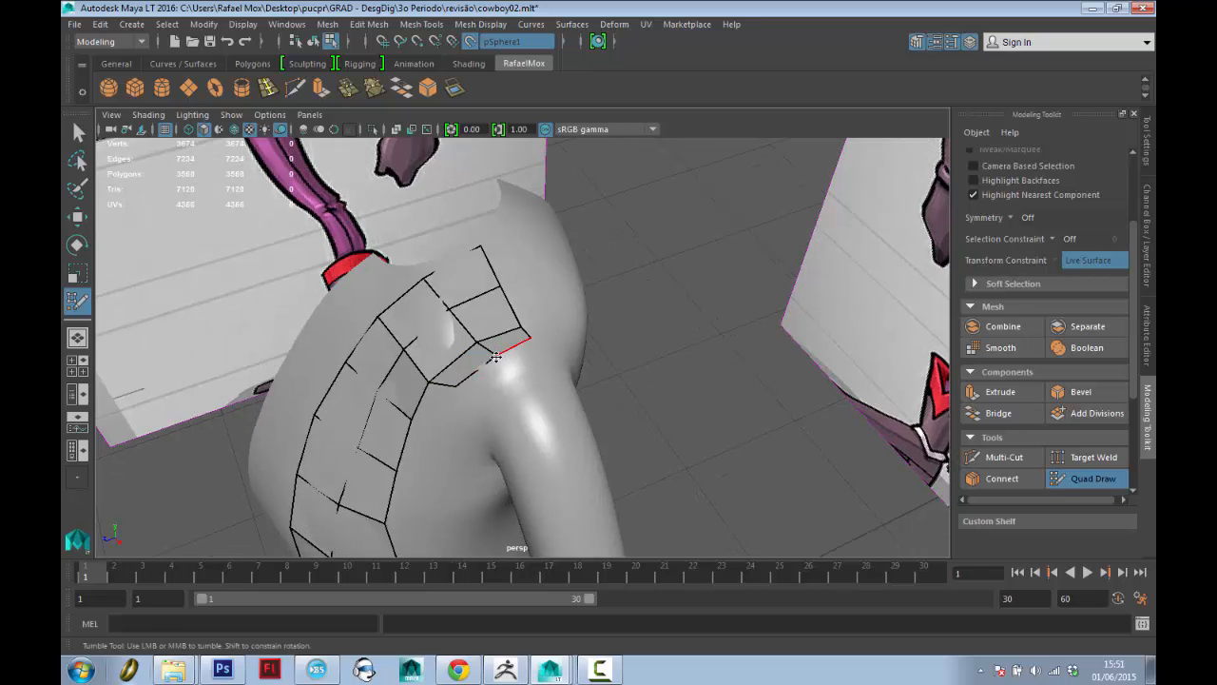
mouse_move(475, 364)
middle_mouse_down("alt")
mouse_move(502, 288)
mouse_move(482, 348)
middle_mouse_up("alt")
left_click_drag(482, 348, 439, 259, "alt")
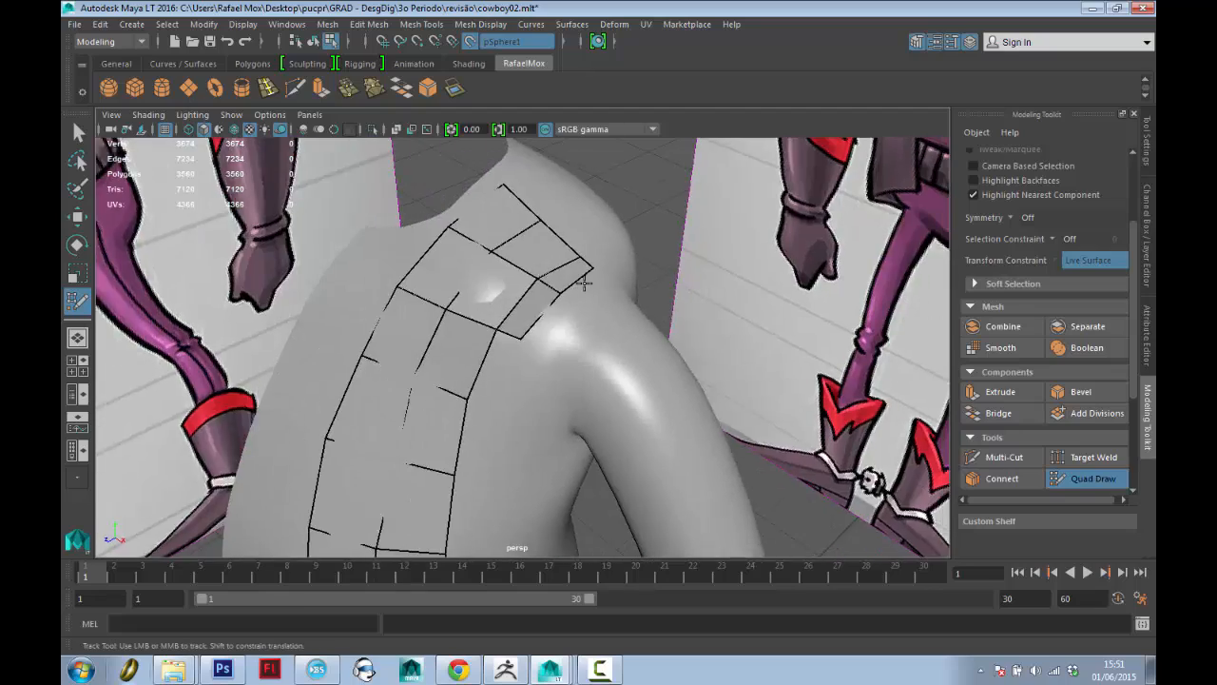
Add a point below the shoulder quads and fill the next quad at the front of the arm.
left_click_drag(490, 202, 501, 224, "alt")
scroll(502, 225, "up", 3)
middle_click_drag(490, 242, 469, 271, "alt")
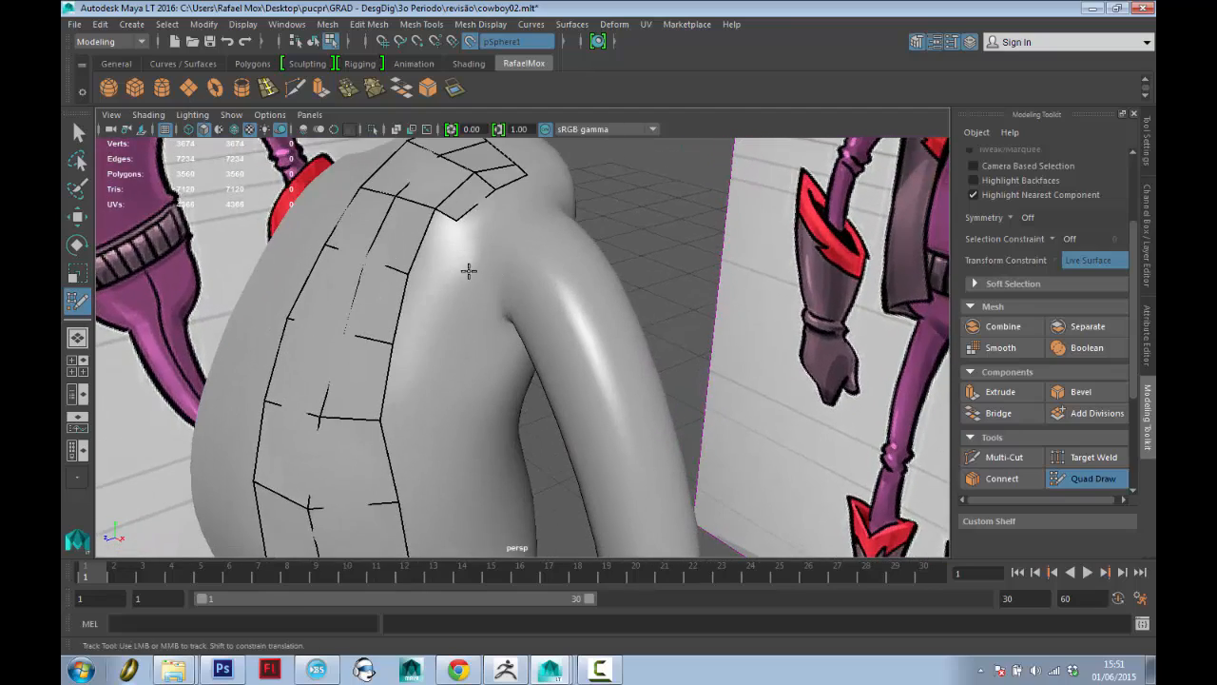
left_click(441, 272)
left_click(430, 242, "shift")
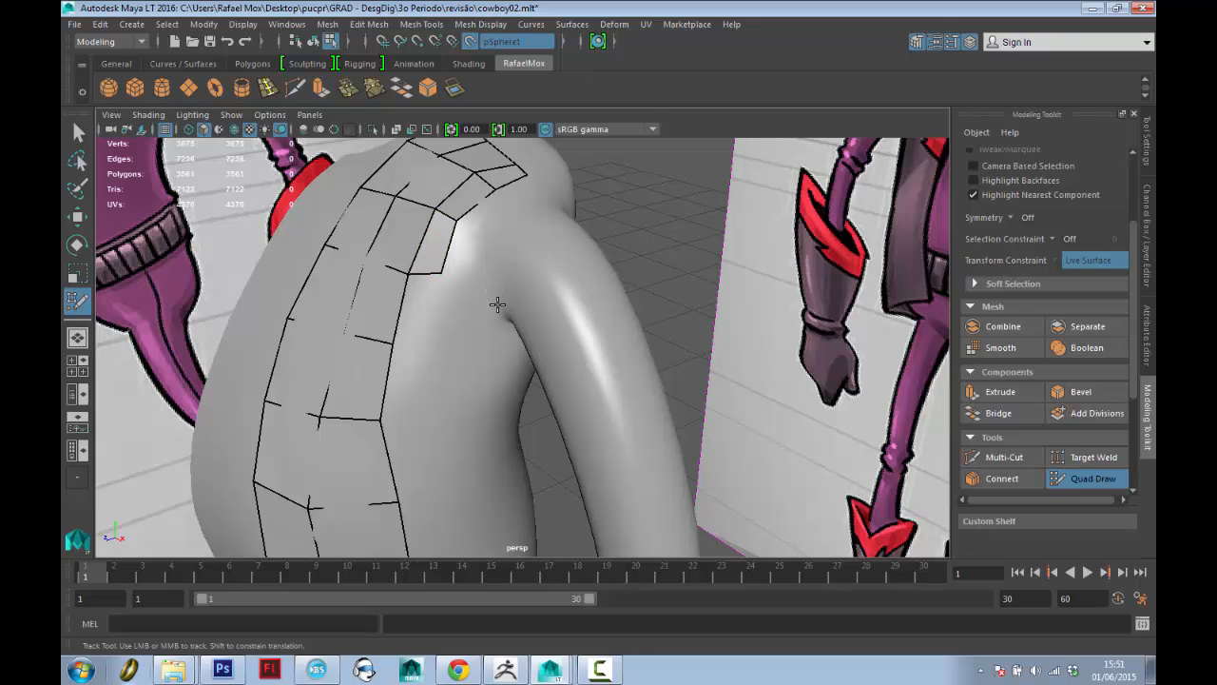
Continue the quads from the chest edge down toward the armpit.
left_click_drag(504, 344, 510, 228, "alt")
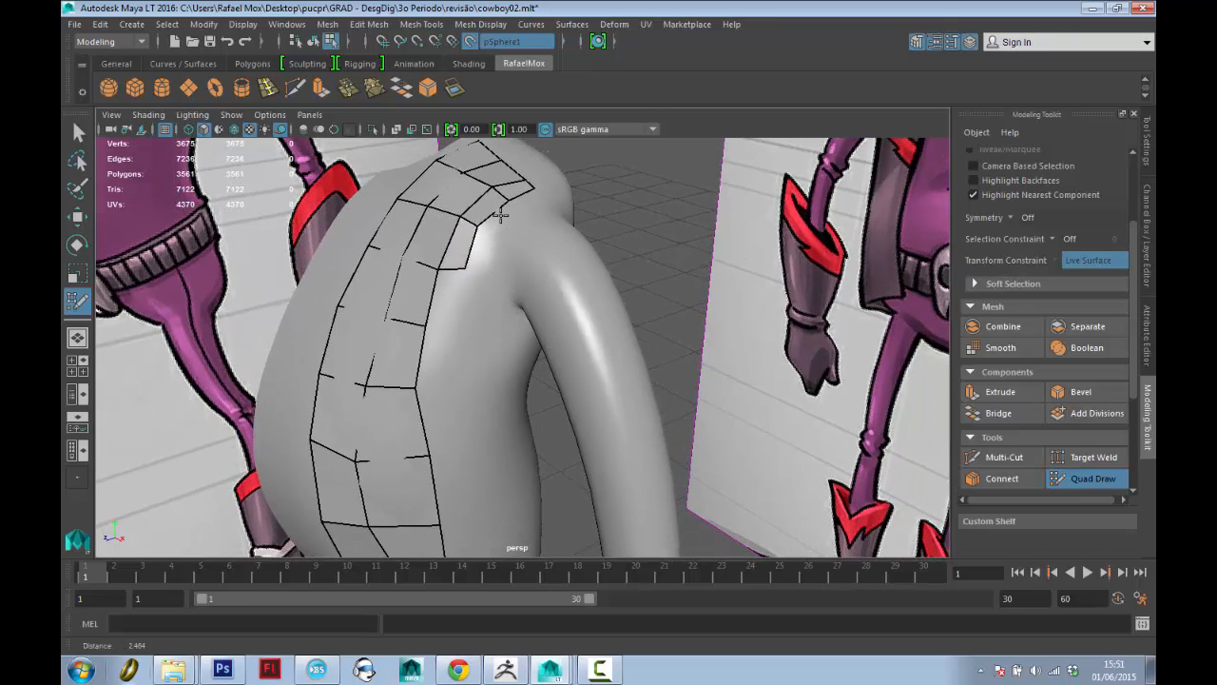
scroll(510, 213, "up", 2)
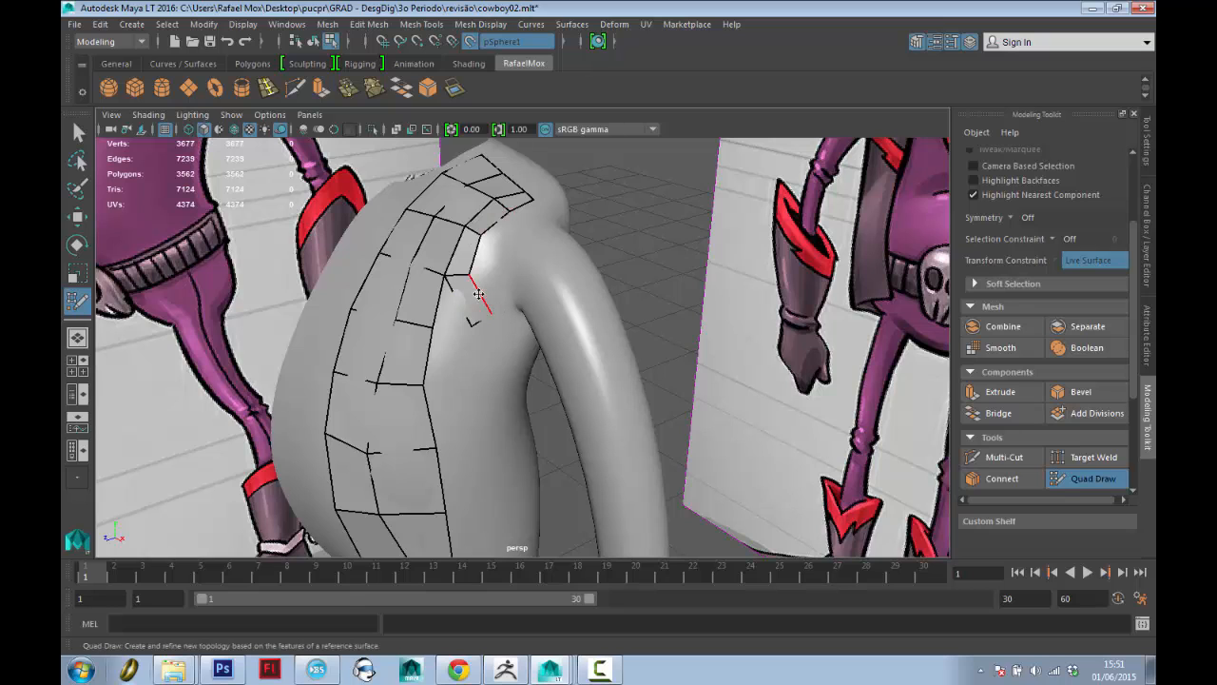
left_click(480, 285, "shift")
middle_click_drag(550, 299, 607, 304, "alt")
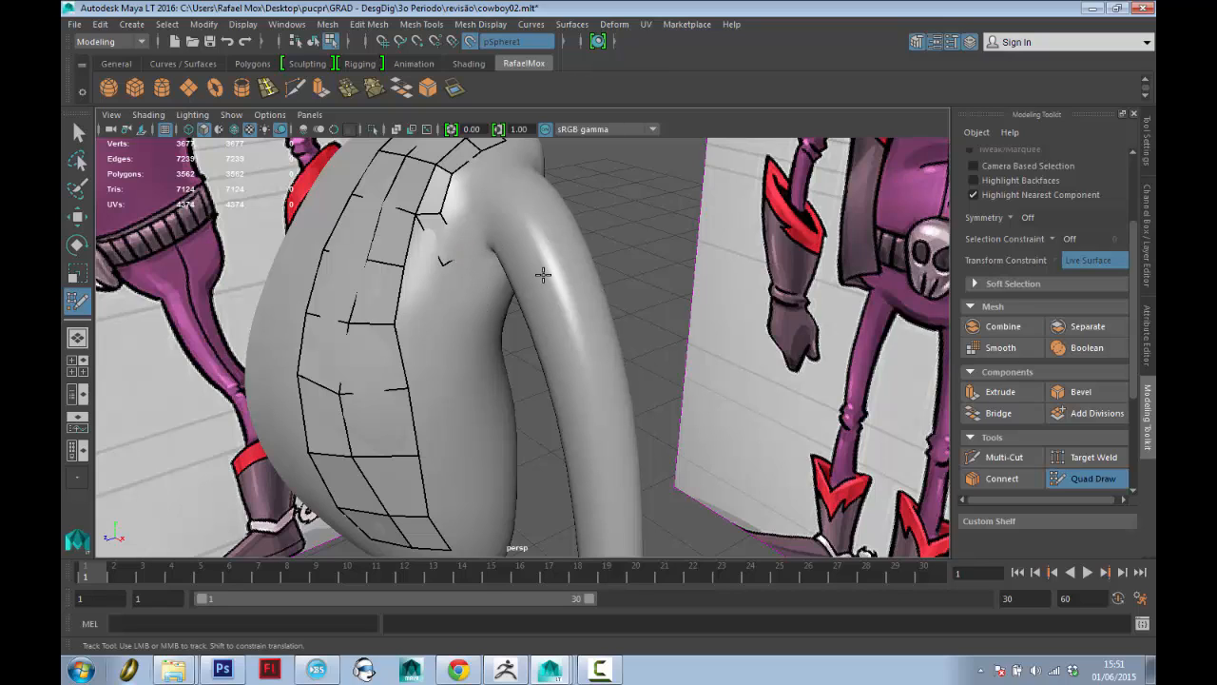
left_click(443, 262, "shift")
scroll(447, 275, "up", 3)
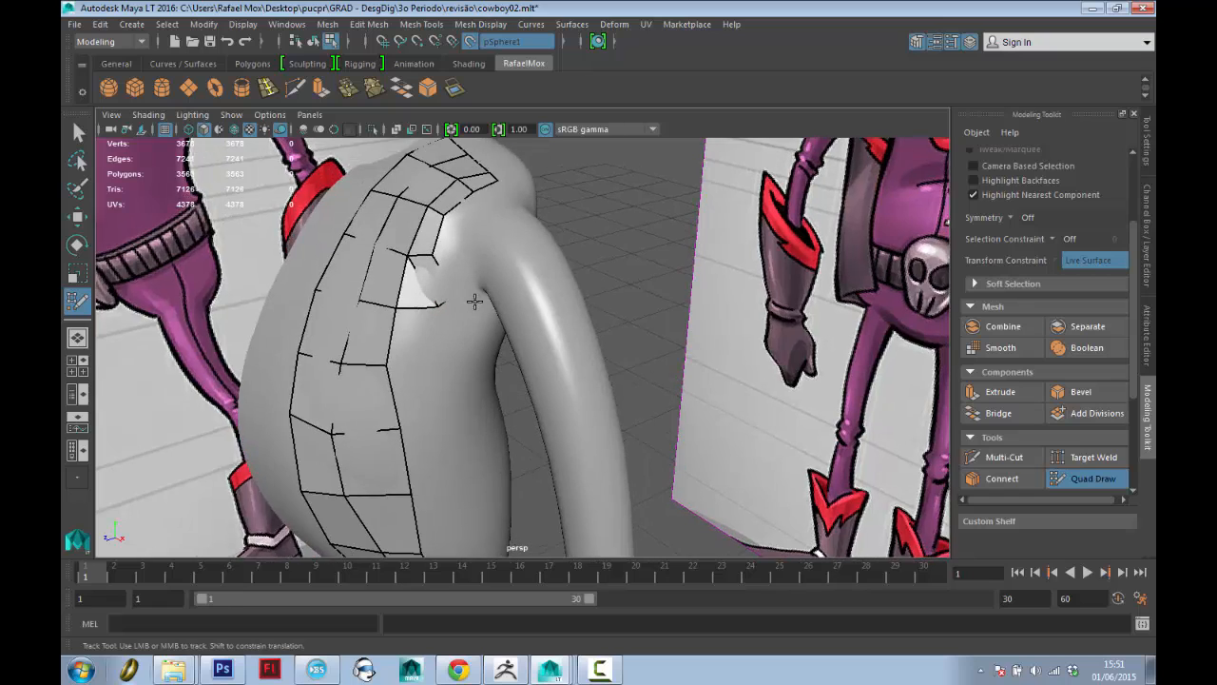
Leave Quad Draw and display the wireframe over the shaded meshes to compare the new quads with the body.
key("q")
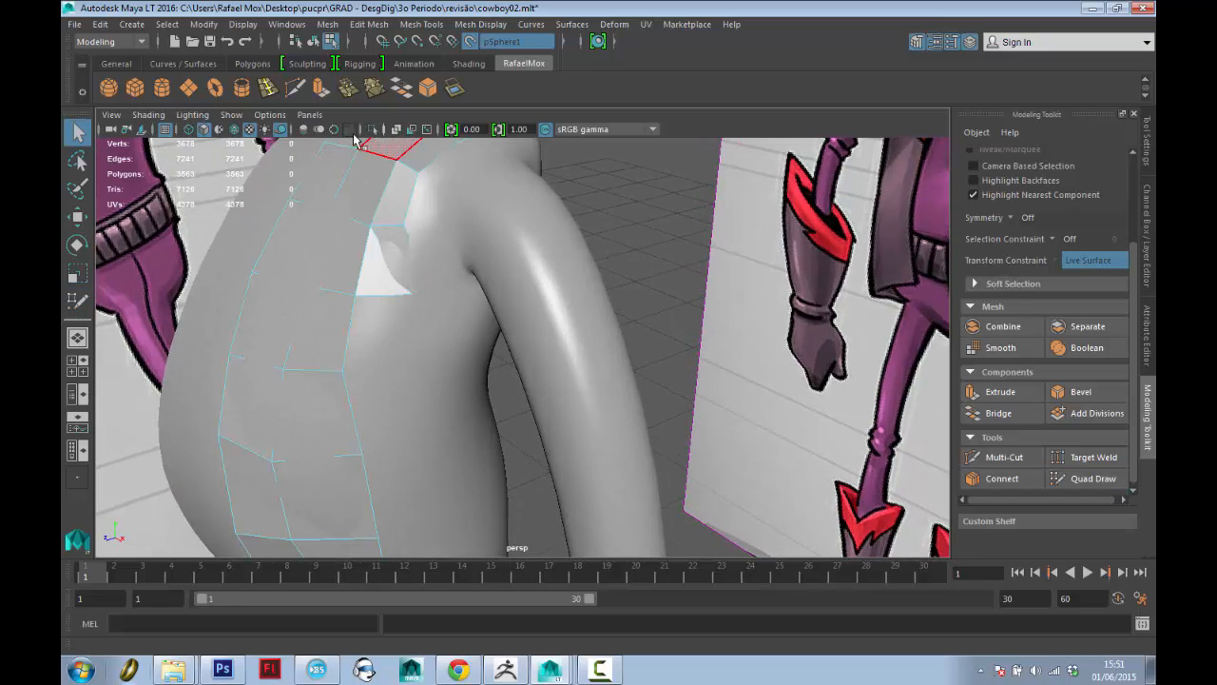
left_click(280, 130)
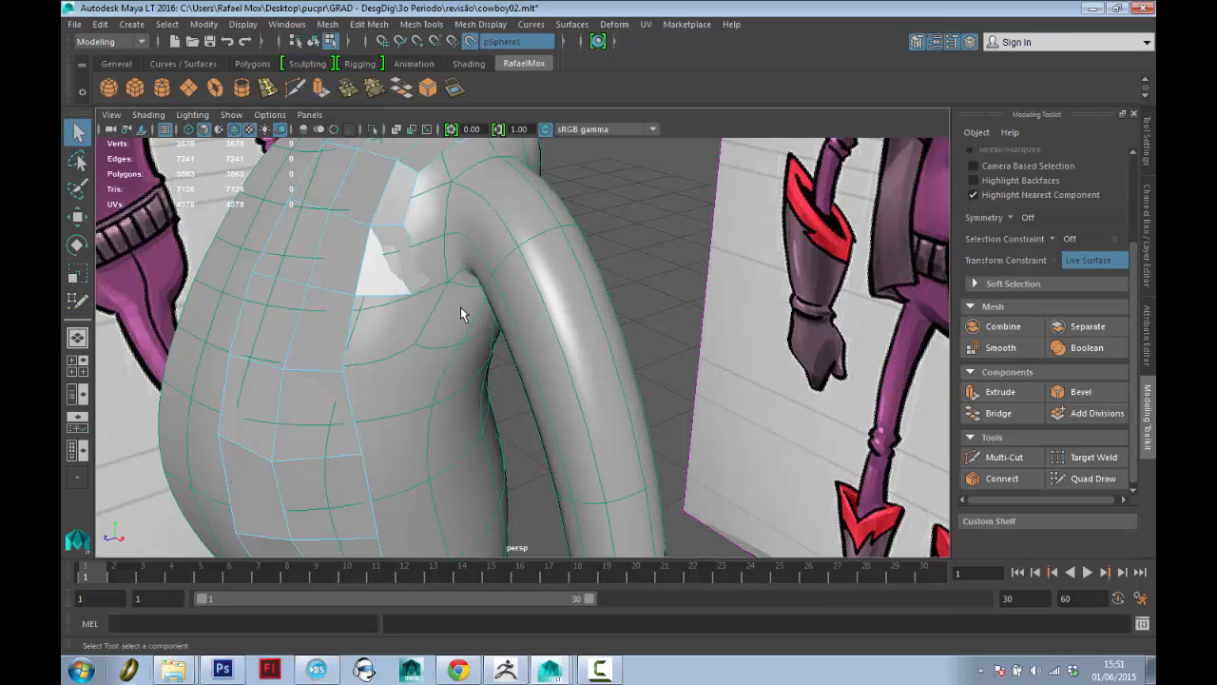
left_click_drag(460, 326, 439, 200, "alt")
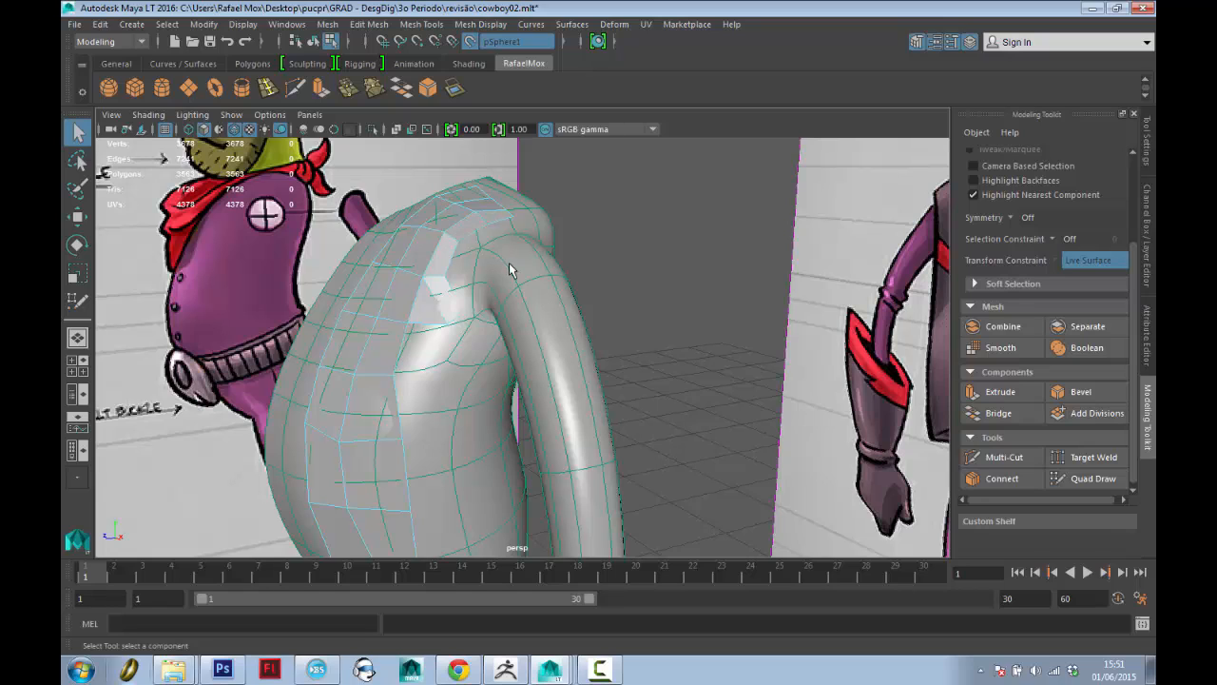
left_click(431, 313)
left_click_drag(462, 334, 429, 304, "alt")
Switch the retopology mesh to Object Mode and select it as a whole object.
right_click(408, 281)
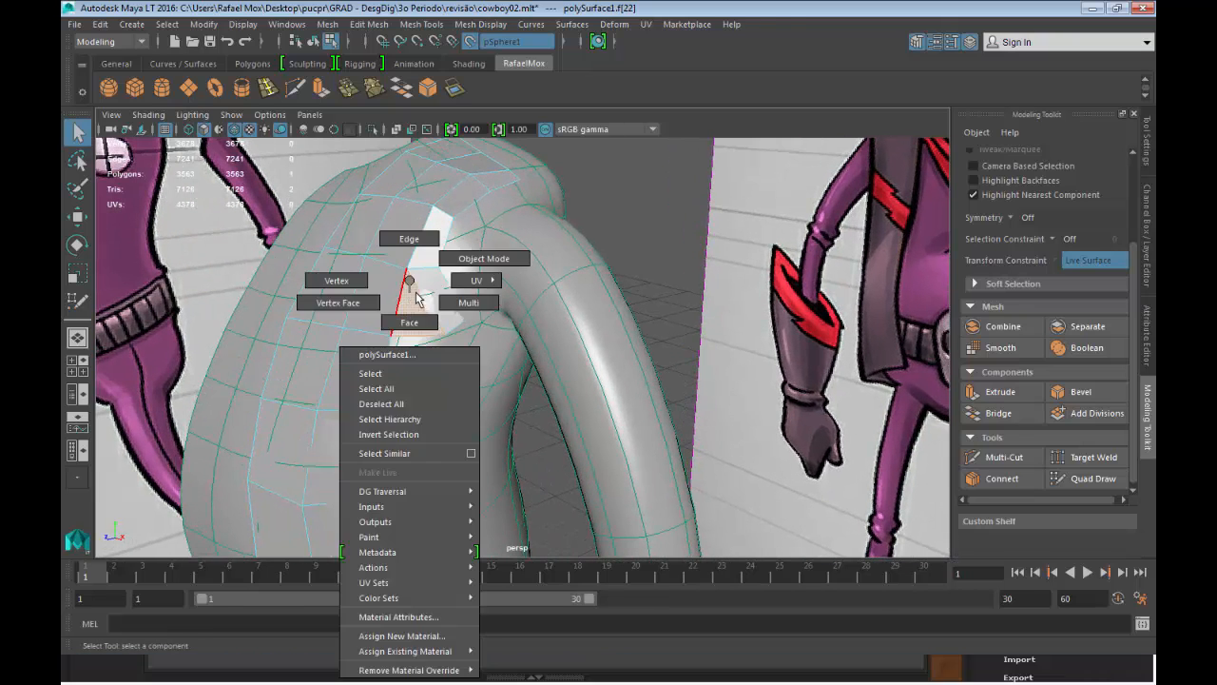
right_click_drag(415, 293, 476, 259)
left_click(389, 276)
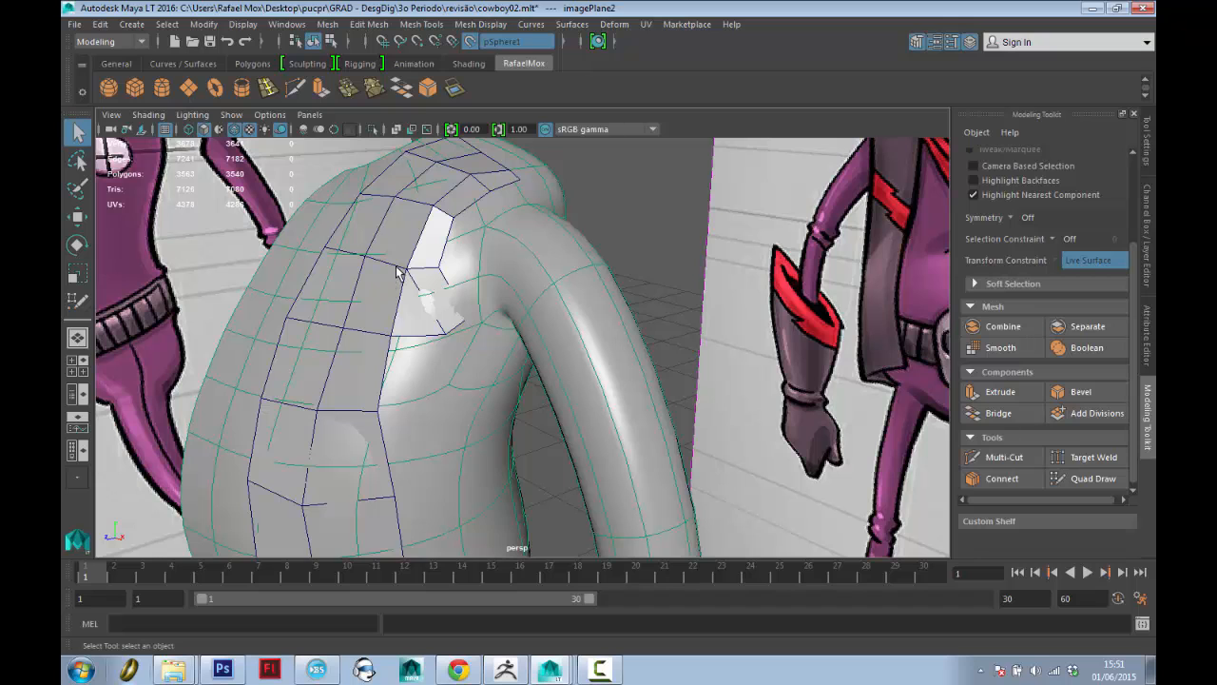
left_click_drag(552, 359, 453, 303, "alt")
left_click(453, 302)
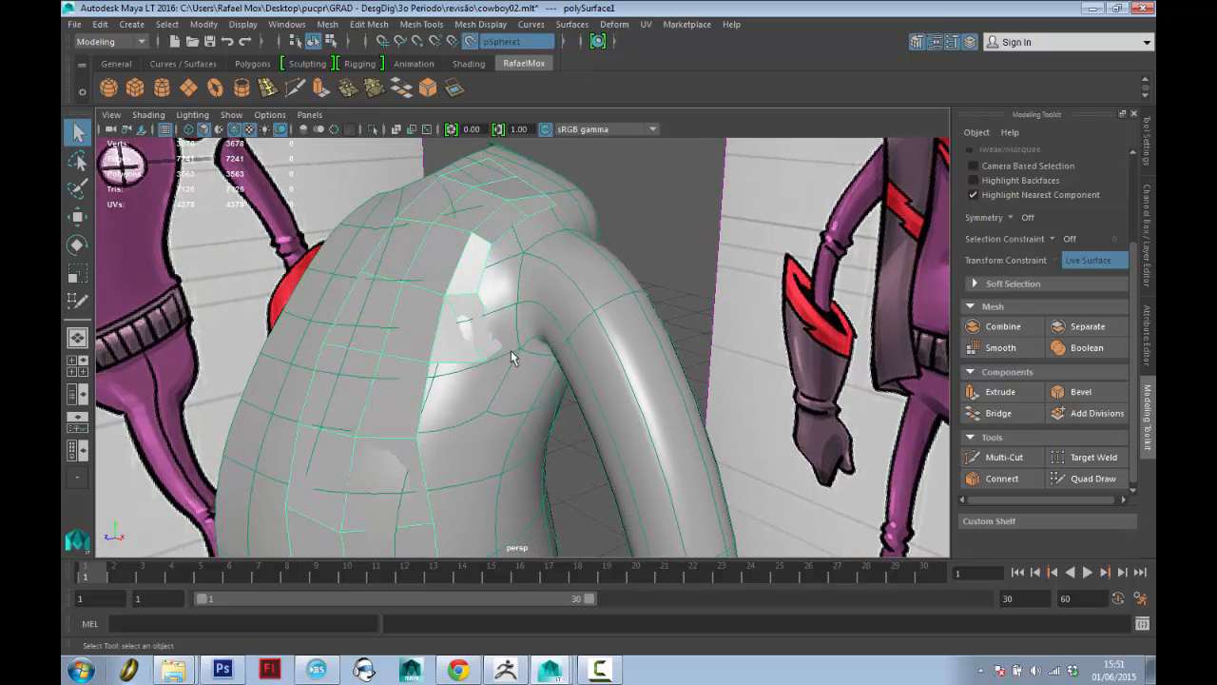
Reactivate Quad Draw and fill a quad on the side of the chest just below the front of the armpit.
left_click(1094, 479)
middle_click_drag(447, 314, 461, 341, "alt")
left_click(470, 339)
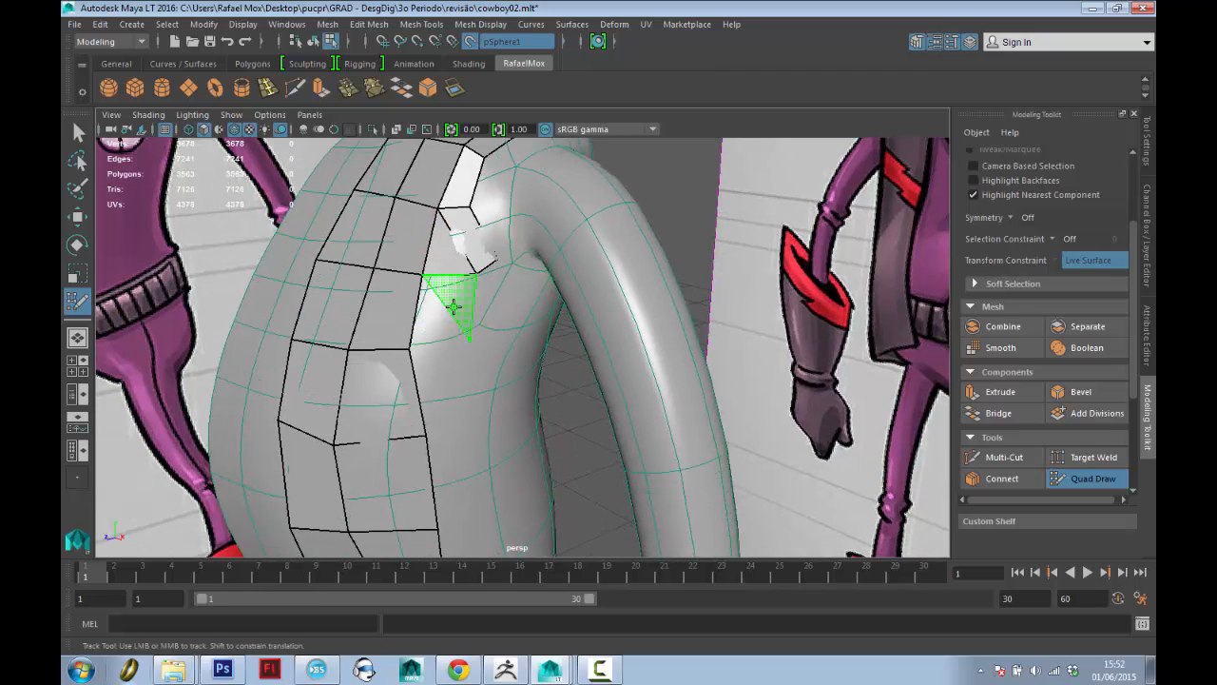
left_click(447, 311, "shift")
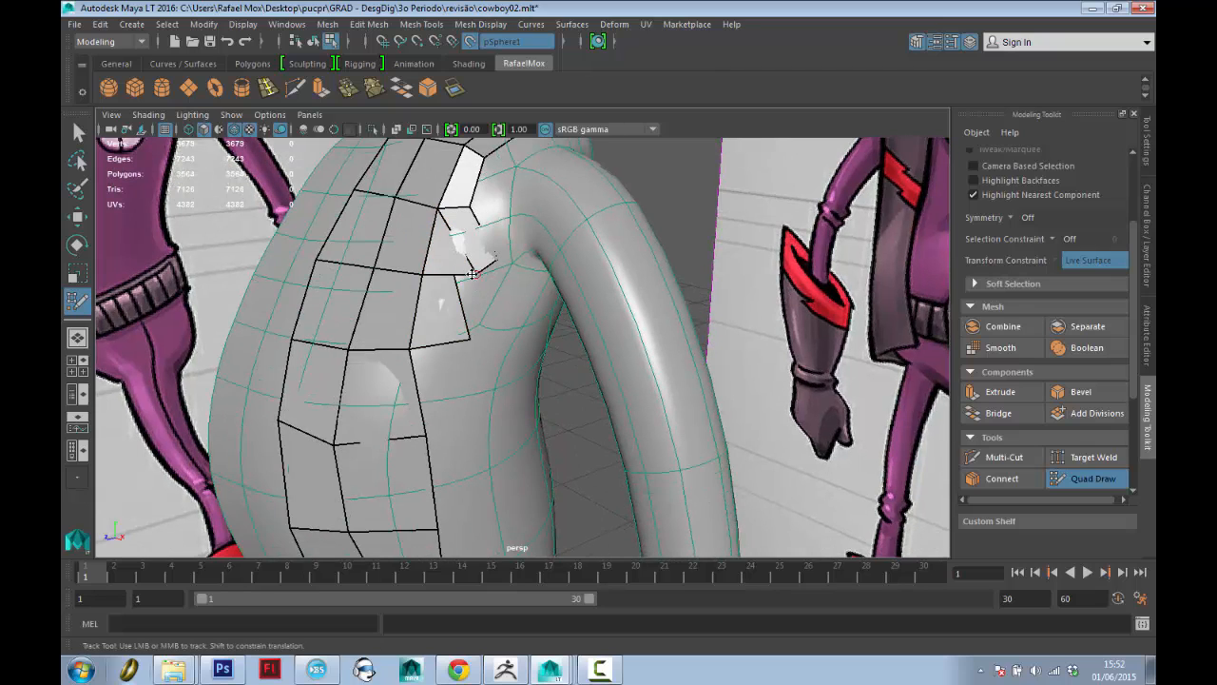
Place a column of points down the side of the torso and fill the four quads between them and the front quads.
middle_click_drag(470, 348, 473, 299, "alt")
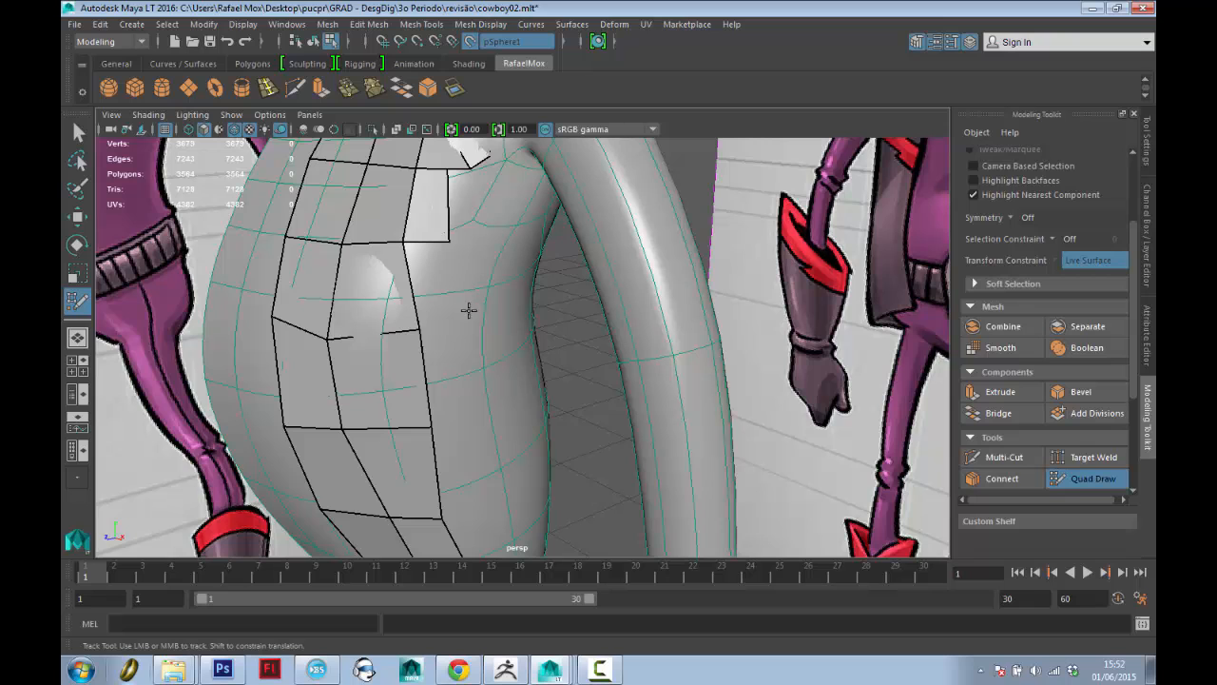
middle_click_drag(488, 390, 468, 271, "alt")
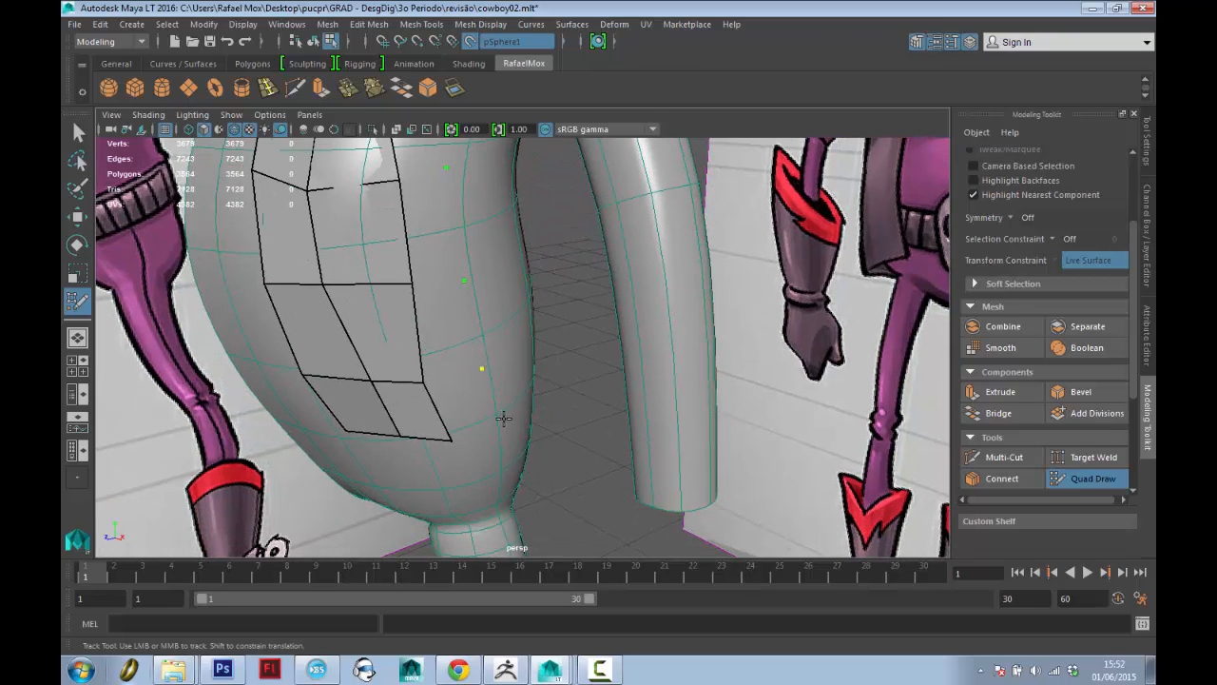
left_click(467, 393, "shift")
left_click(467, 320, "shift")
left_click(469, 195, "shift")
middle_click_drag(469, 196, 415, 290, "alt")
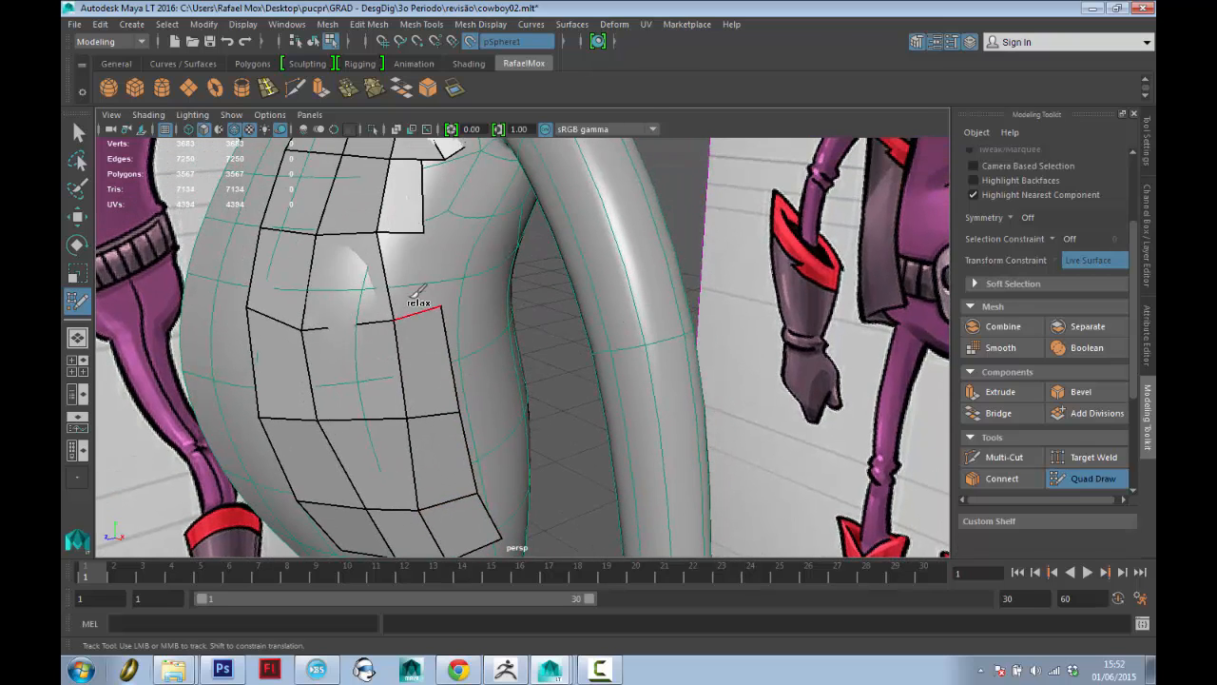
left_click(404, 265, "shift")
Fill four quads from the front of the armpit, passing under the arm toward the back.
left_click_drag(470, 279, 424, 324, "alt")
middle_click_drag(424, 323, 419, 380, "alt")
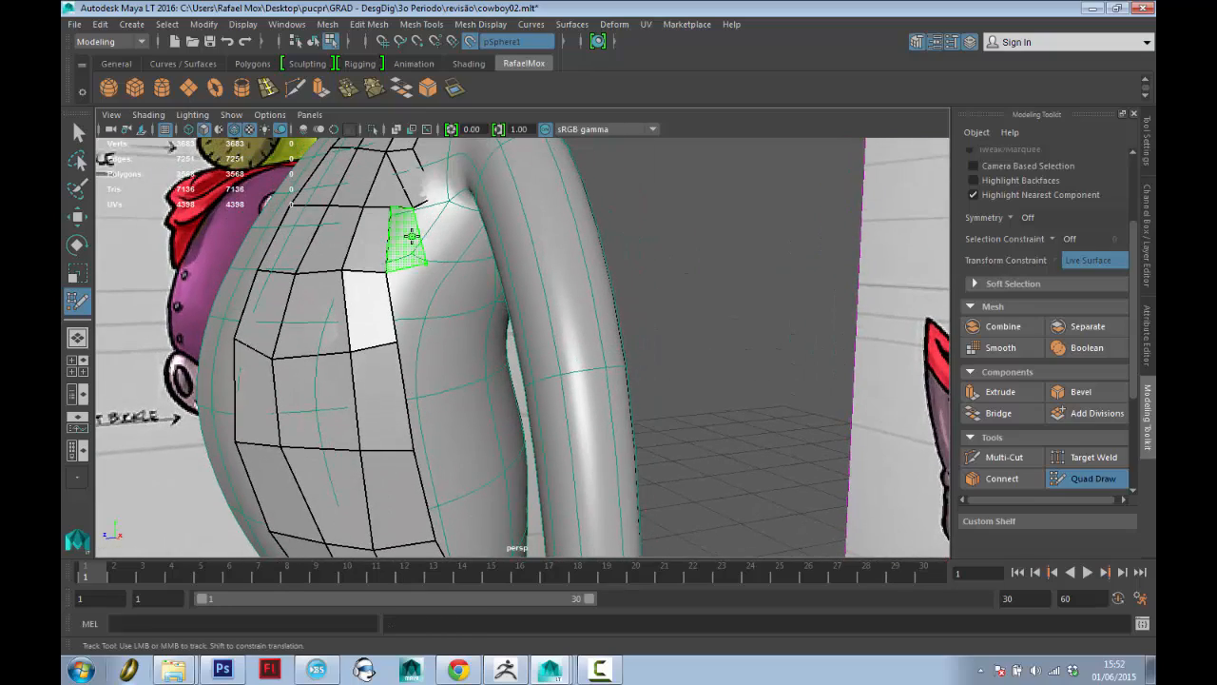
left_click(411, 236, "shift")
left_click(461, 238, "shift")
mouse_move(435, 231)
left_mouse_down("alt")
mouse_move(402, 258)
mouse_move(434, 225)
mouse_move(467, 265)
mouse_move(461, 277)
mouse_move(481, 227)
left_mouse_up("alt")
left_click(452, 279, "shift")
left_click(487, 249, "shift")
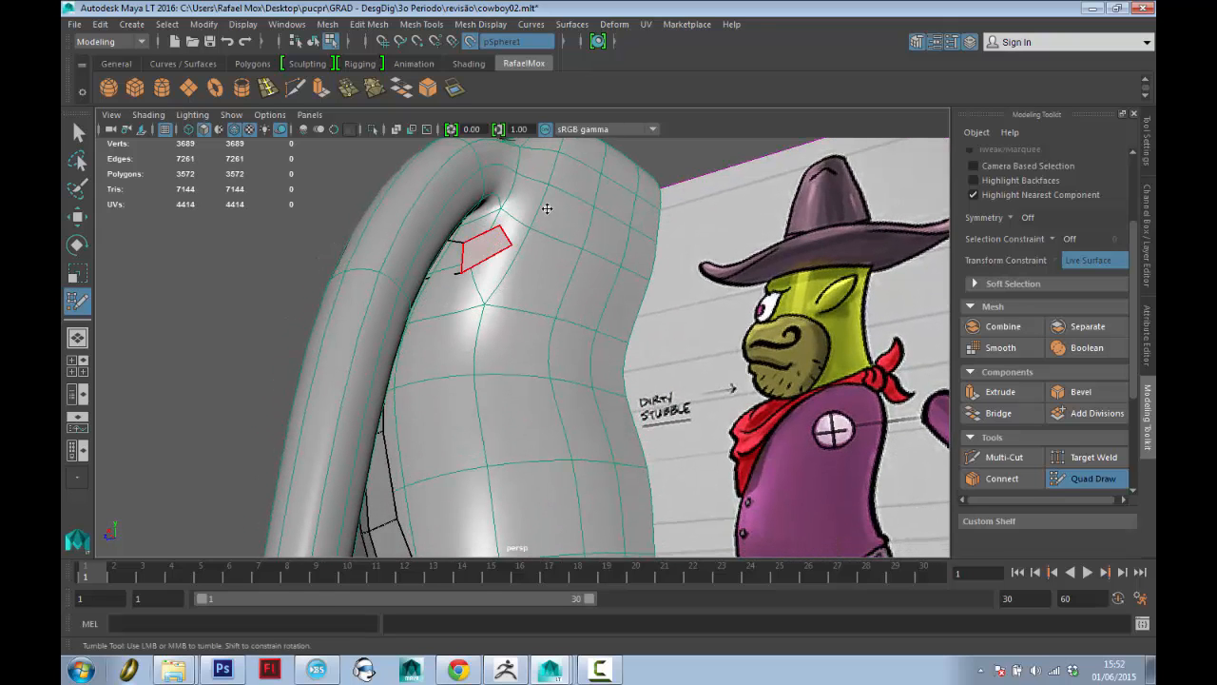
Continue with three quads behind the arm up to the shoulder, closing the loop around the arm, and adjust the shoulder vertex.
left_click_drag(545, 206, 557, 204, "alt")
middle_click_drag(557, 203, 510, 281, "alt")
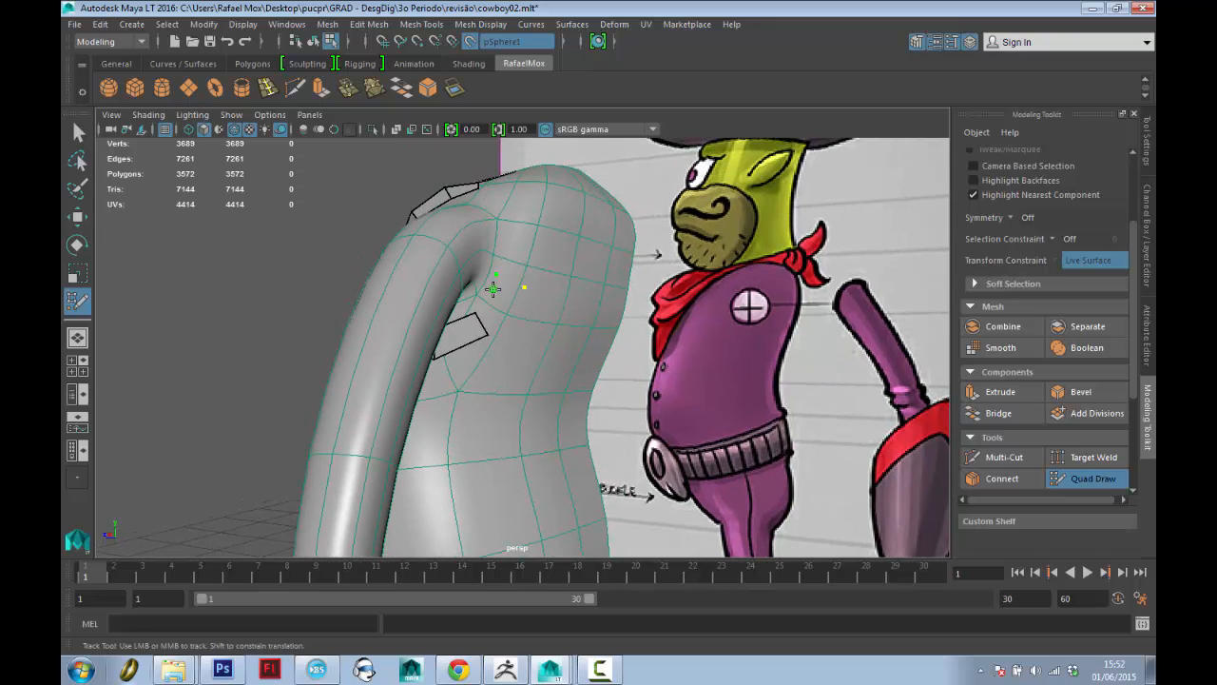
left_click(493, 288, "shift")
left_click_drag(492, 288, 501, 270, "alt")
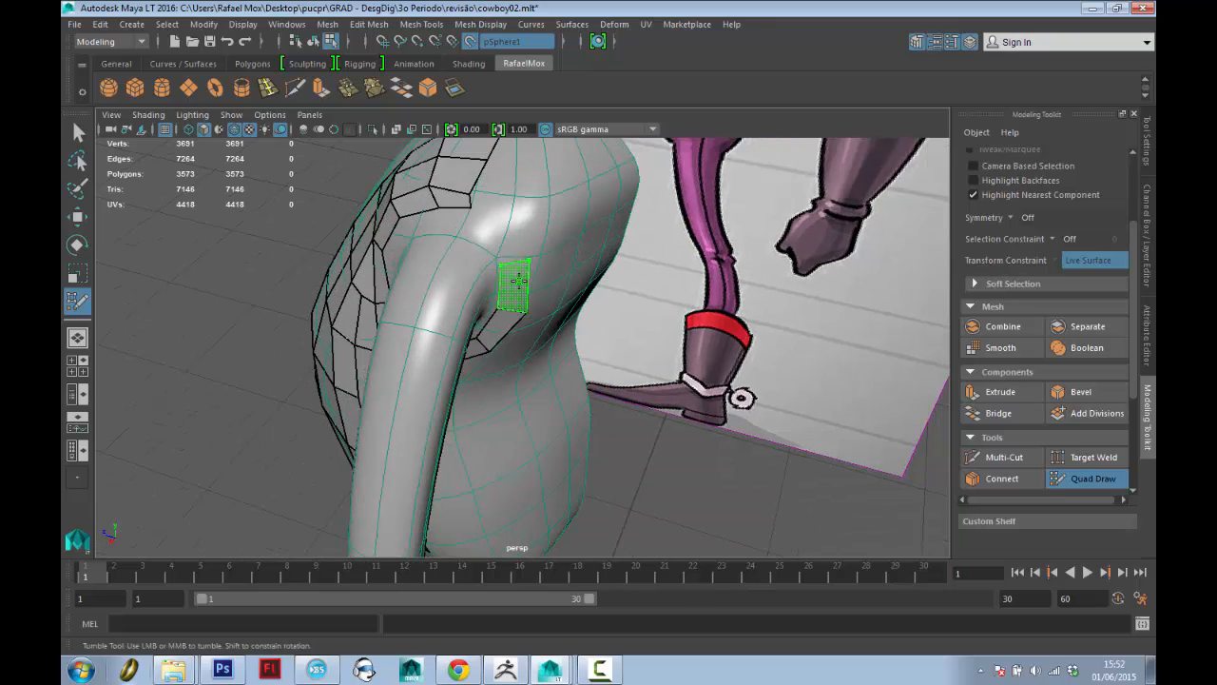
left_click(521, 278, "shift")
left_click(491, 225, "shift")
left_click_drag(470, 208, 489, 175)
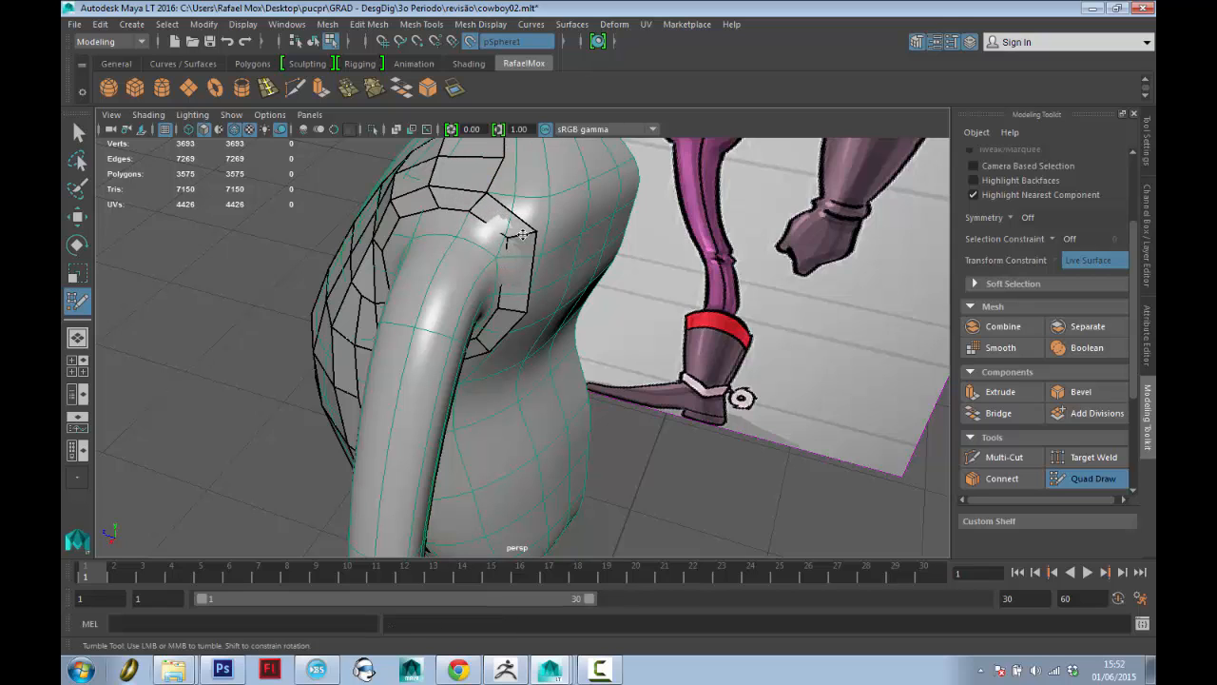
Extend the shoulder top with two quads toward the neck opening.
middle_click_drag(516, 261, 537, 324, "alt")
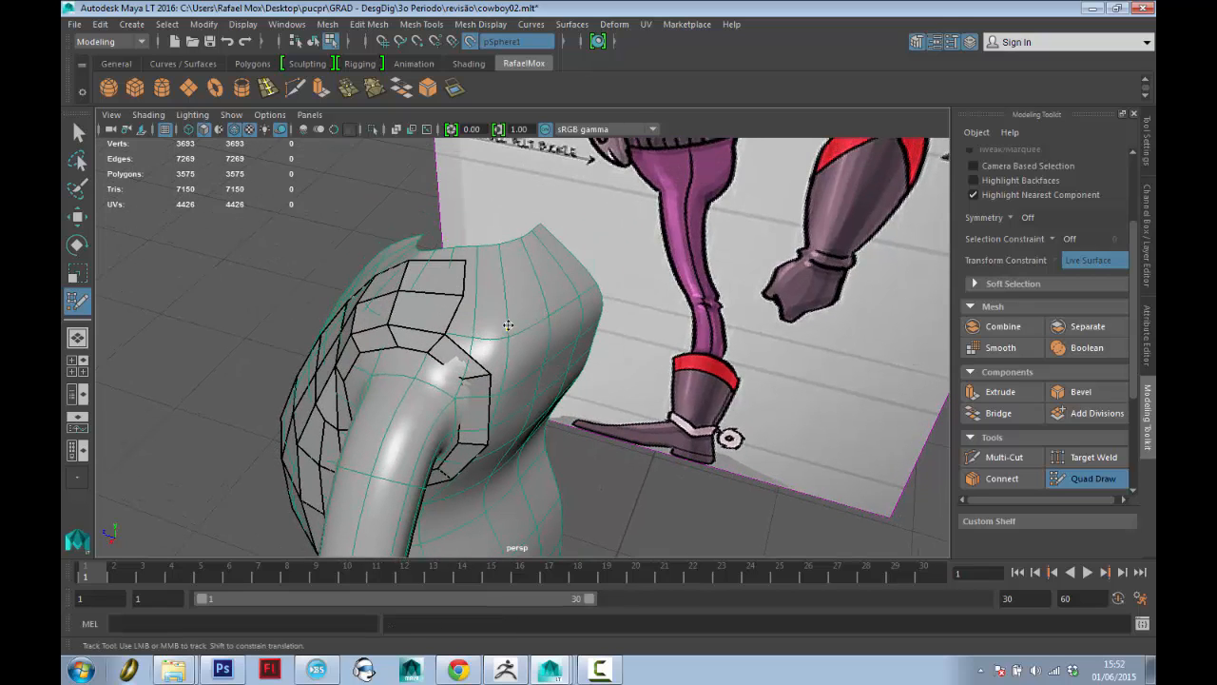
left_click(507, 326)
left_click(483, 322, "shift")
mouse_move(528, 298)
left_mouse_down("alt")
mouse_move(505, 304)
mouse_move(549, 257)
left_mouse_up("alt")
left_click(518, 277)
left_click(496, 298, "shift")
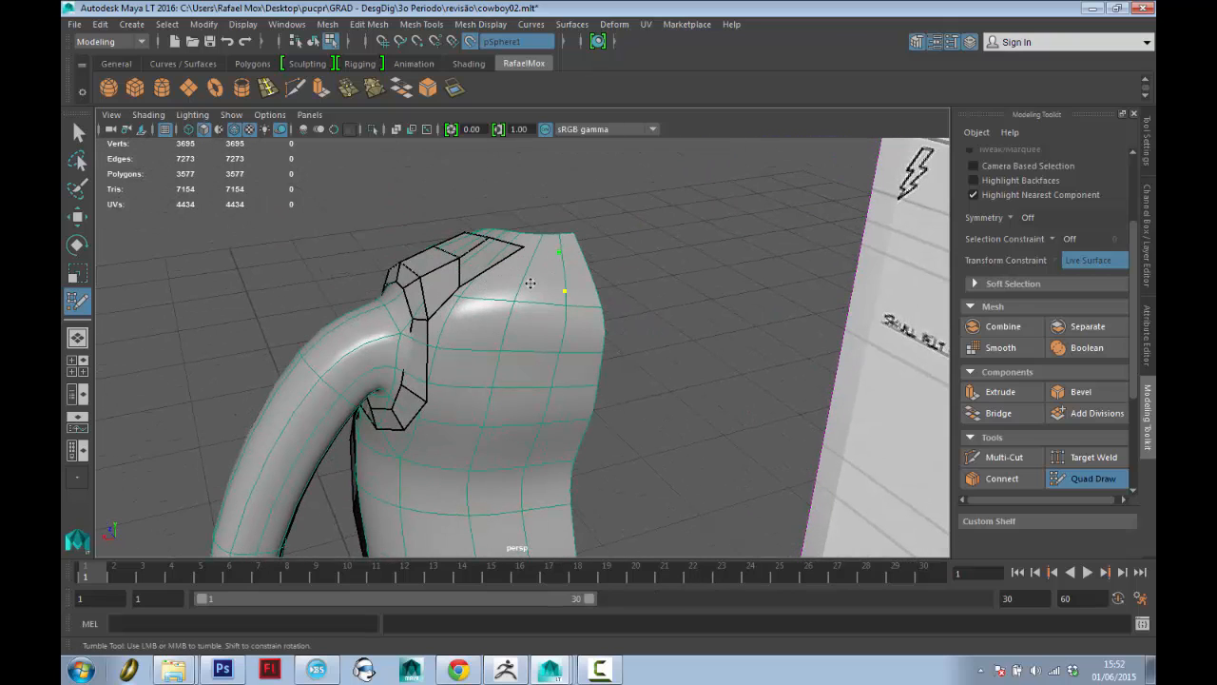
Fill two quads below the back of the neck and one joining them to the shoulder quads.
left_click(543, 273, "shift")
left_click(571, 270, "shift")
left_click(498, 282)
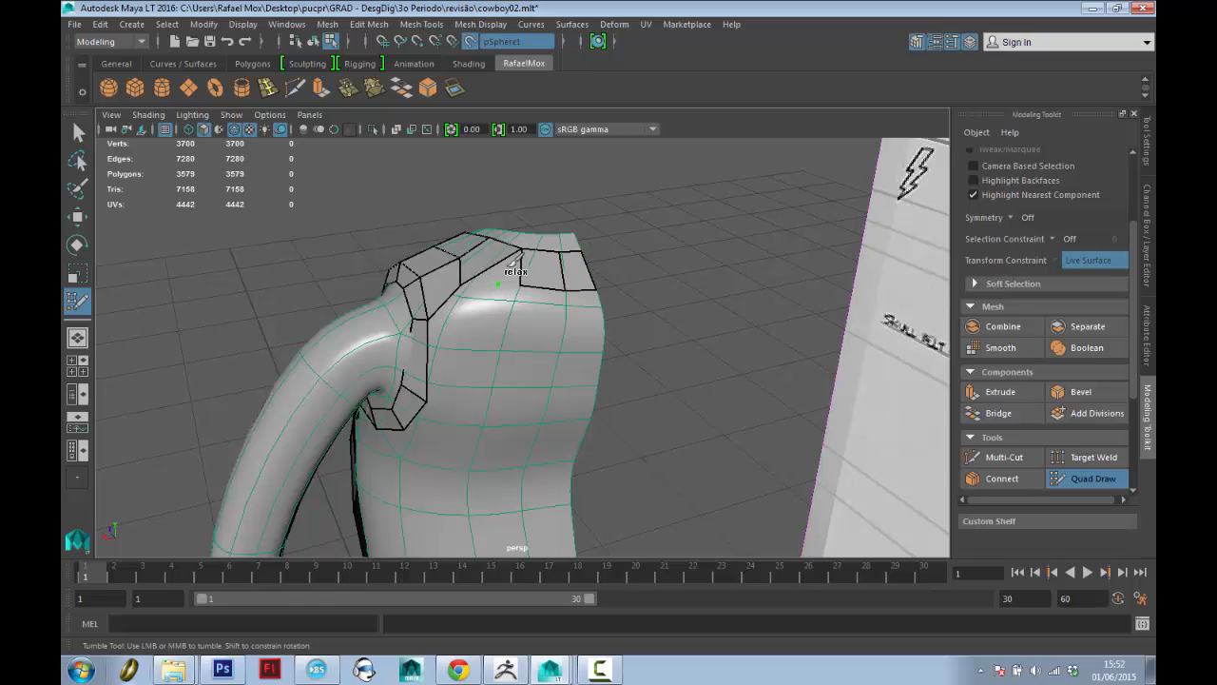
left_click_drag(503, 279, 505, 307, "alt")
left_click(514, 297, "shift")
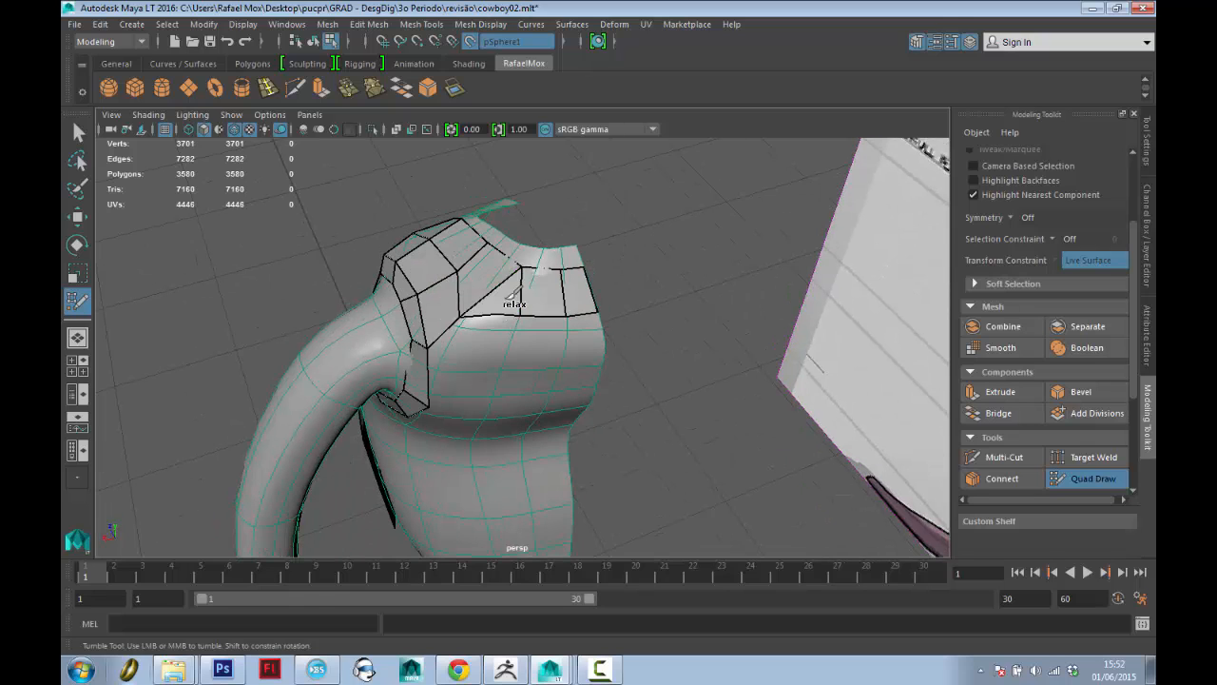
Add a row of two quads on the upper back beside the center edge, below the neck quads.
middle_click_drag(525, 350, 508, 260, "alt")
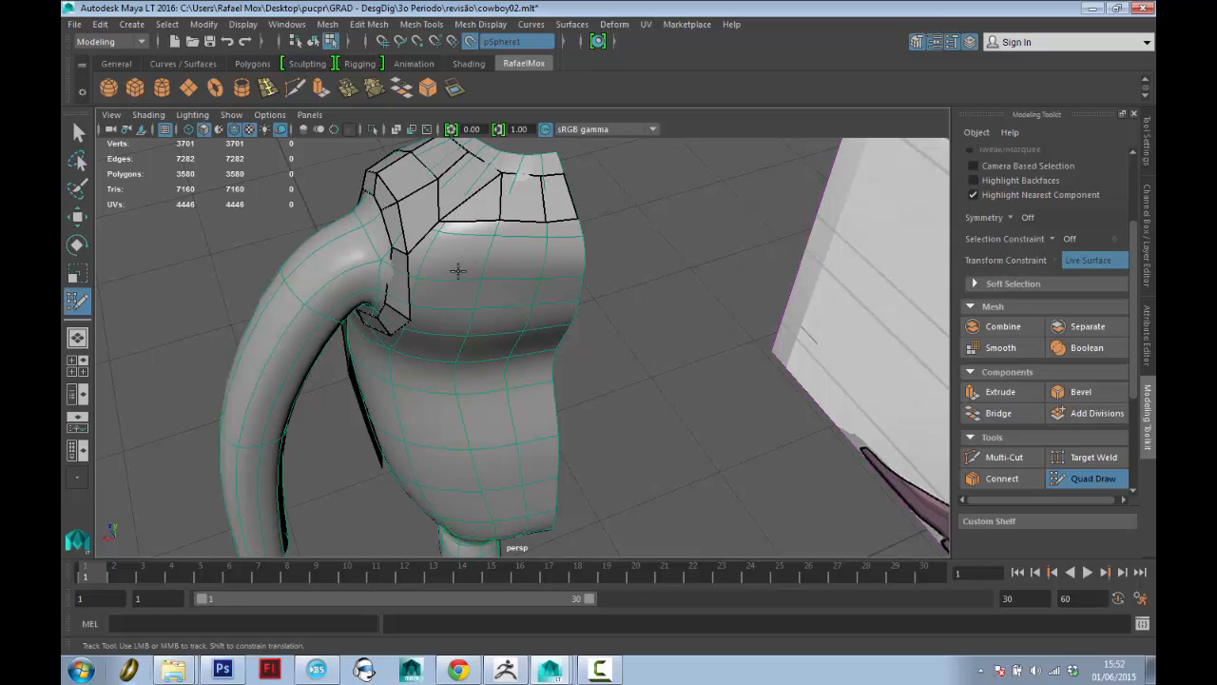
left_click_drag(458, 271, 468, 244, "alt")
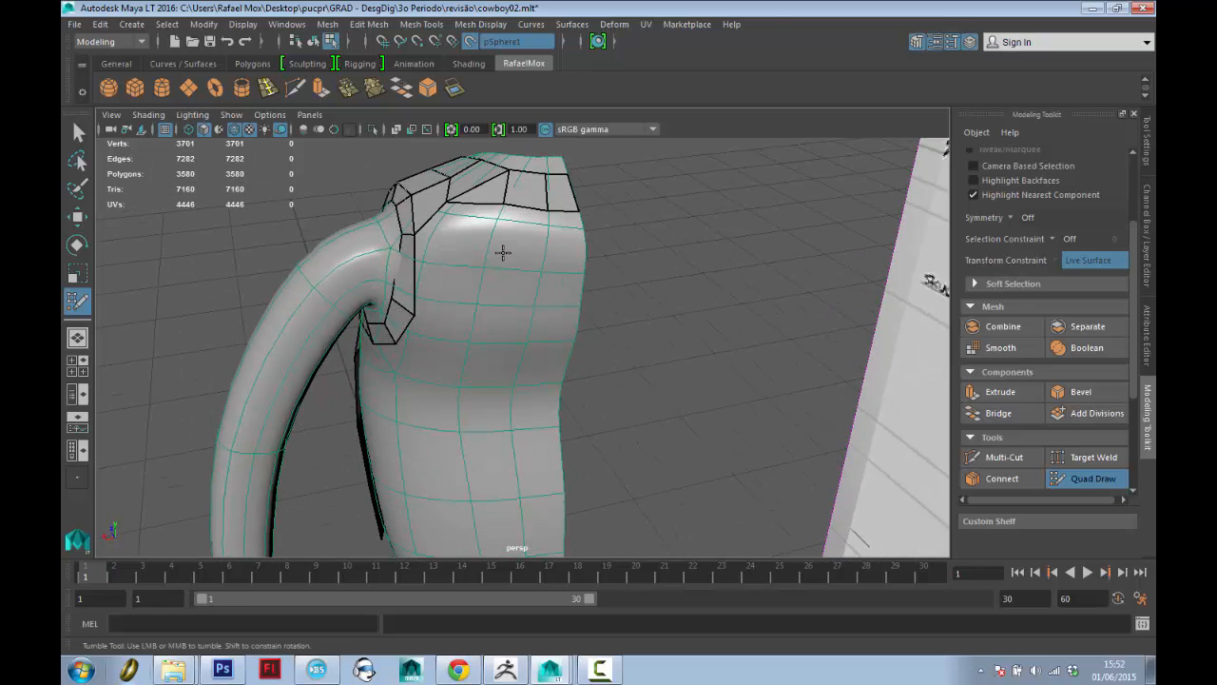
left_click(568, 231, "shift")
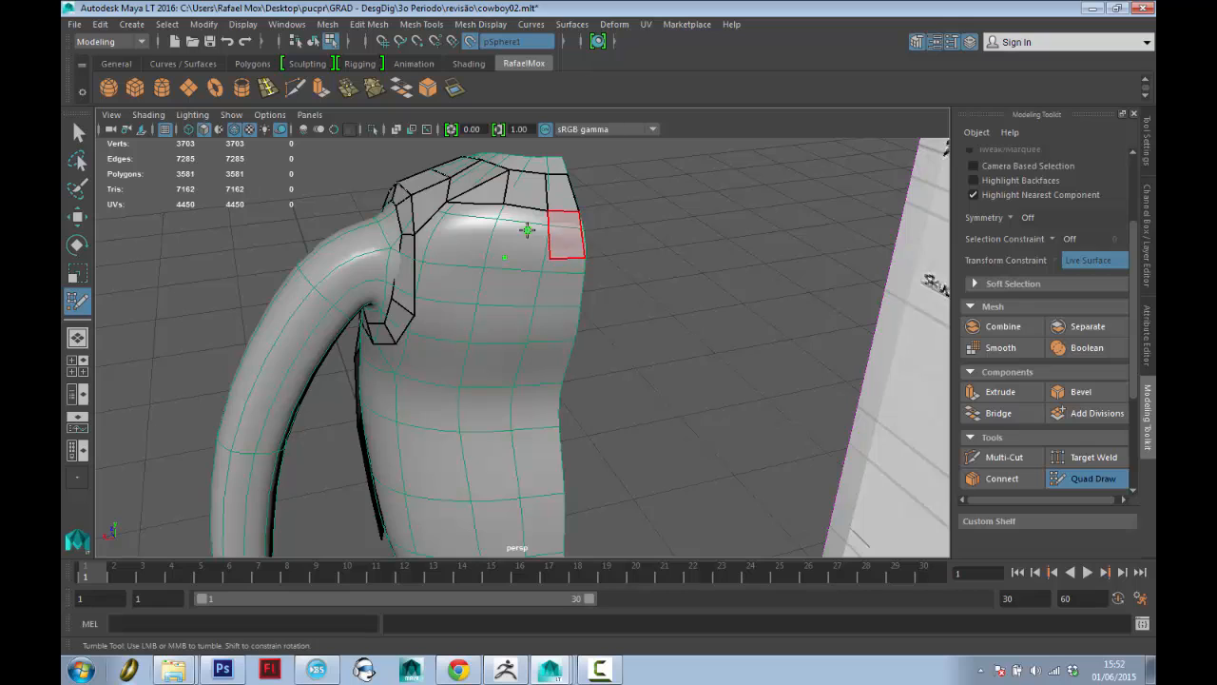
left_click(527, 230, "shift")
Add two more rows of two quads down the upper back along the center edge.
left_click_drag(497, 311, 505, 292, "alt")
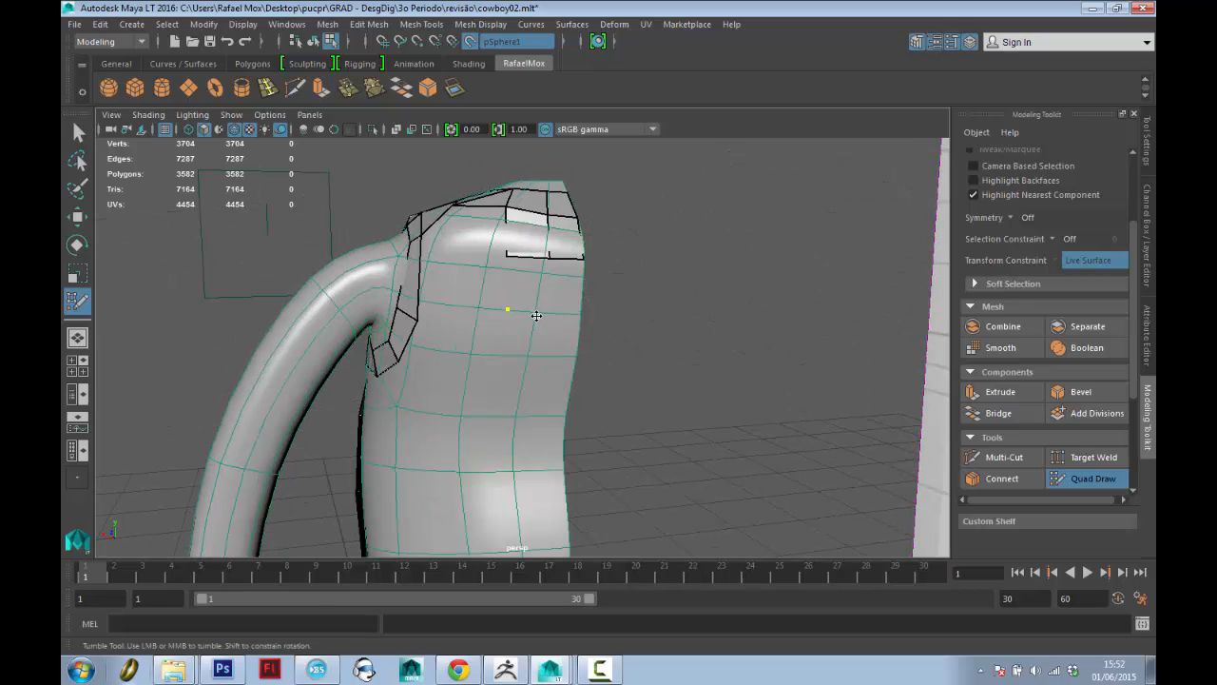
left_click(557, 286, "shift")
left_click(533, 280, "shift")
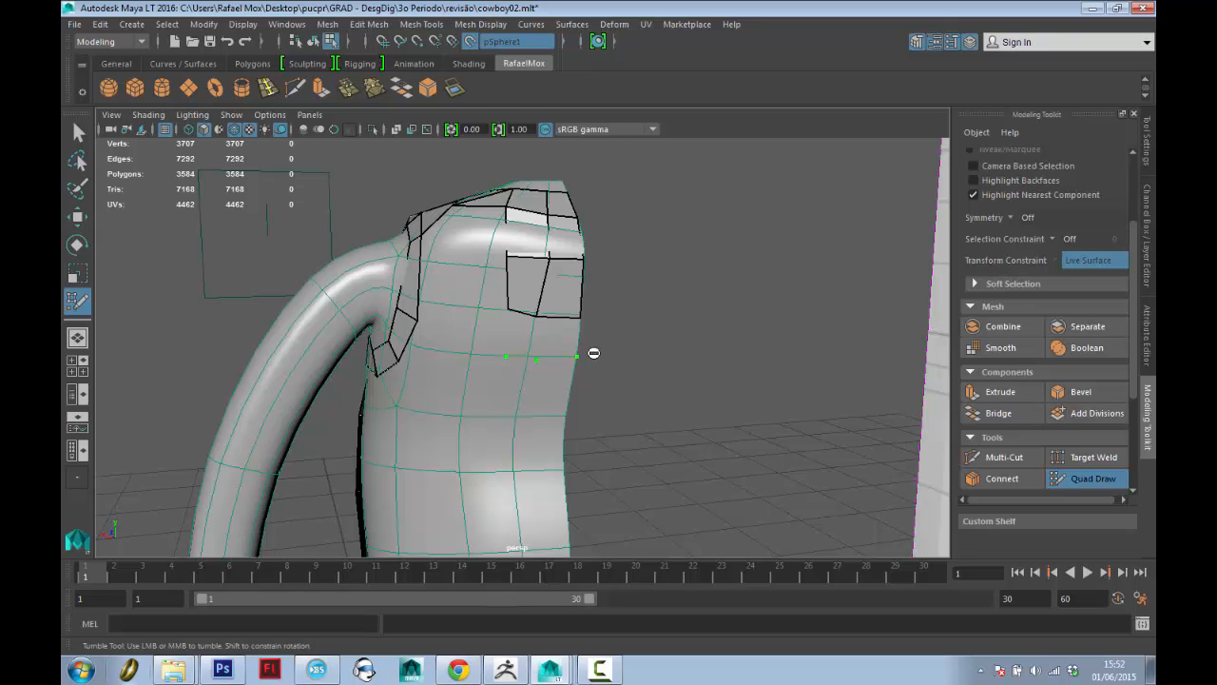
left_click(558, 337, "shift")
left_click(518, 329, "shift")
left_click_drag(529, 367, 545, 335, "alt")
Leave Quad Draw and examine the new topology around the back, side and front of the body.
key("q")
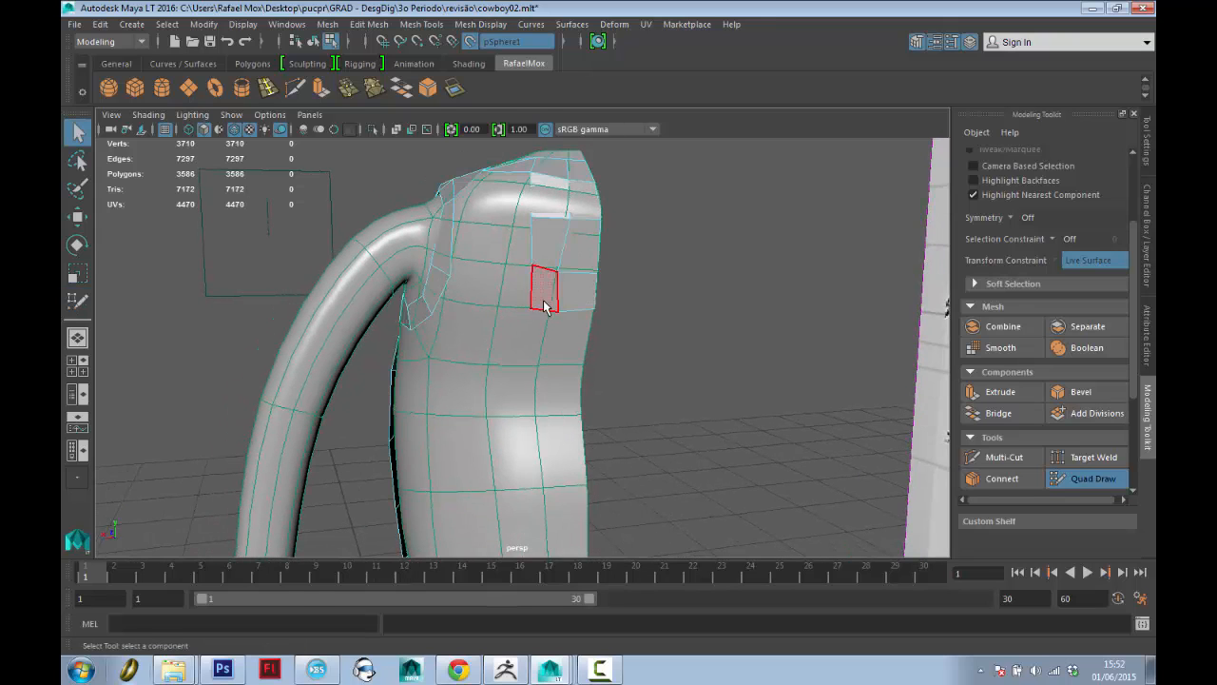
right_click_drag(546, 280, 548, 241)
left_click_drag(443, 394, 570, 273, "alt")
middle_click_drag(492, 400, 534, 295, "alt")
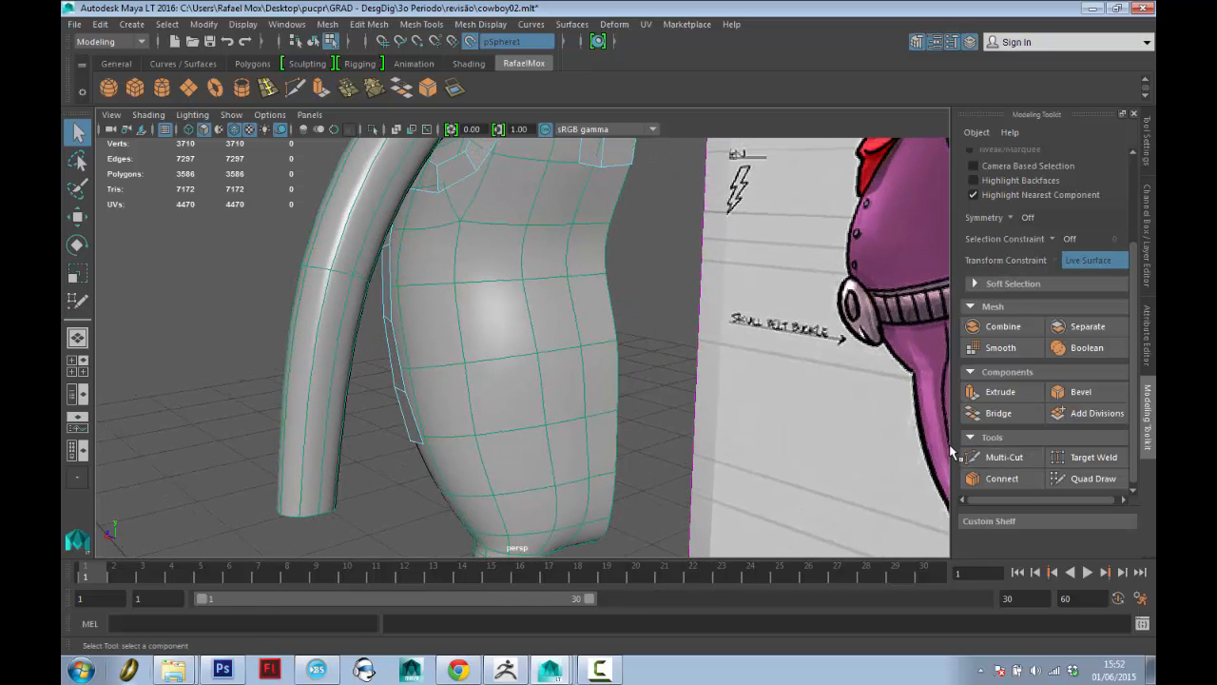
left_click_drag(361, 329, 438, 329, "alt")
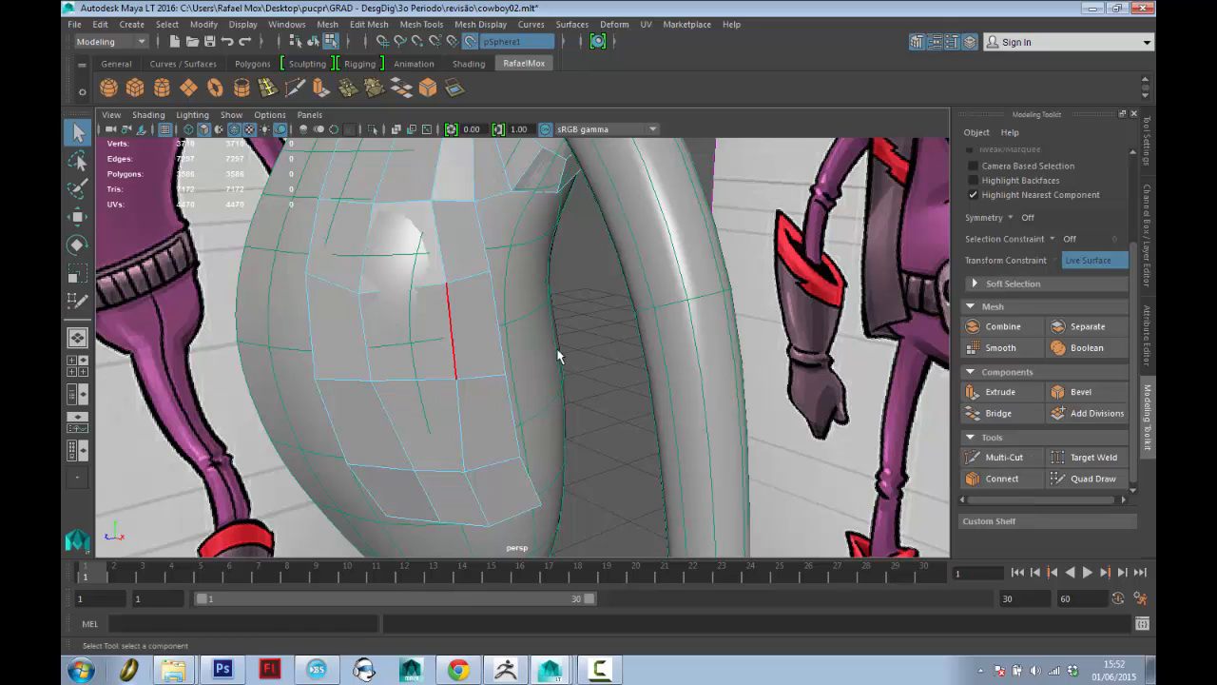
left_click_drag(419, 382, 348, 361, "alt")
scroll(418, 369, "down", 2)
middle_click_drag(462, 375, 506, 466, "alt")
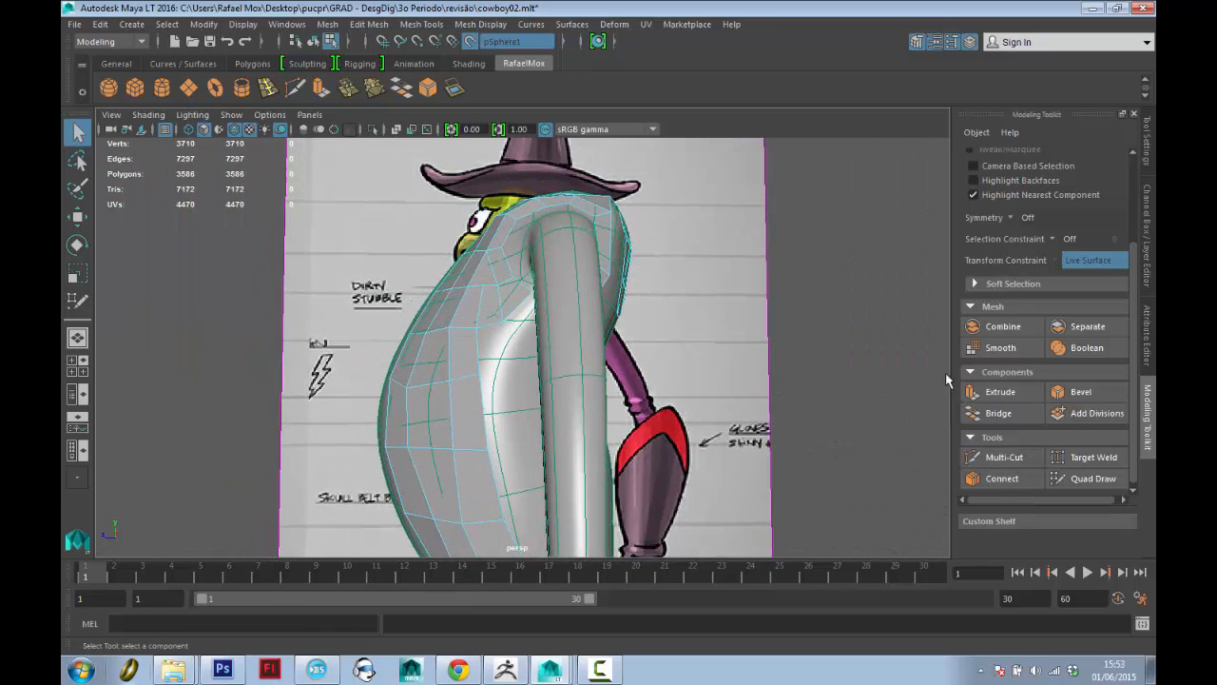
left_click(476, 346)
left_click_drag(516, 413, 582, 323, "alt")
scroll(582, 325, "up", 2)
Reactivate Quad Draw and fill a new column of four quads down the torso's side beneath the arm.
left_click(1100, 480)
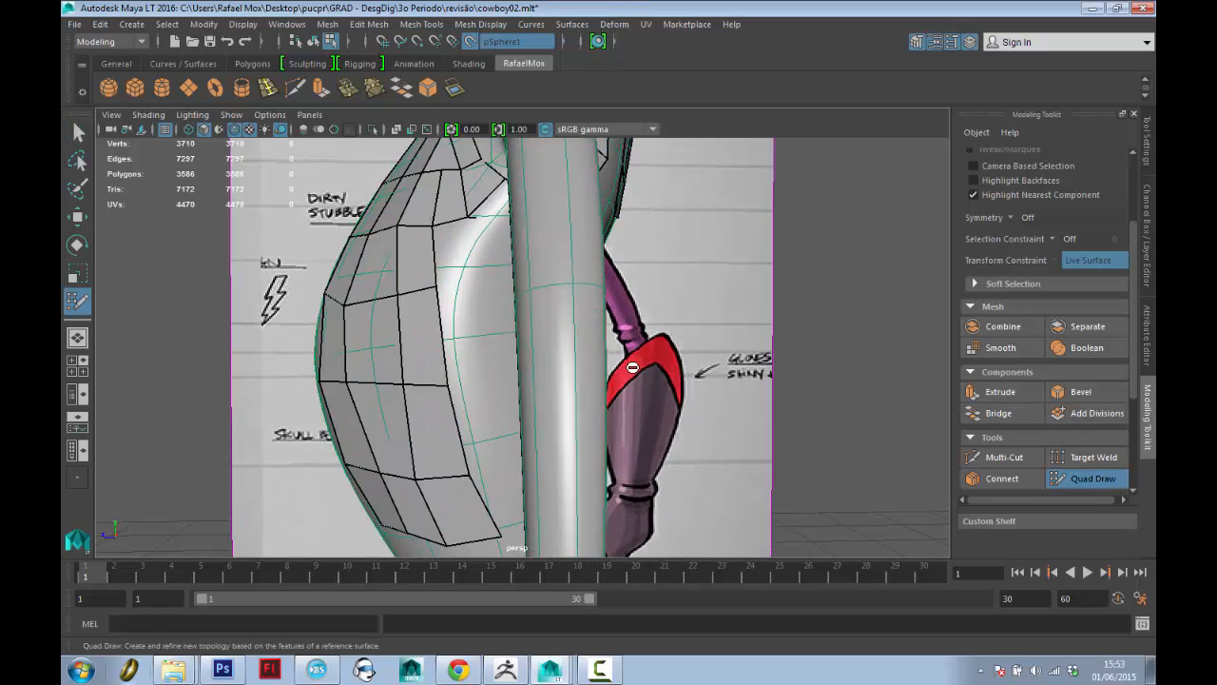
left_click_drag(634, 365, 538, 286, "alt")
left_click(476, 250, "shift")
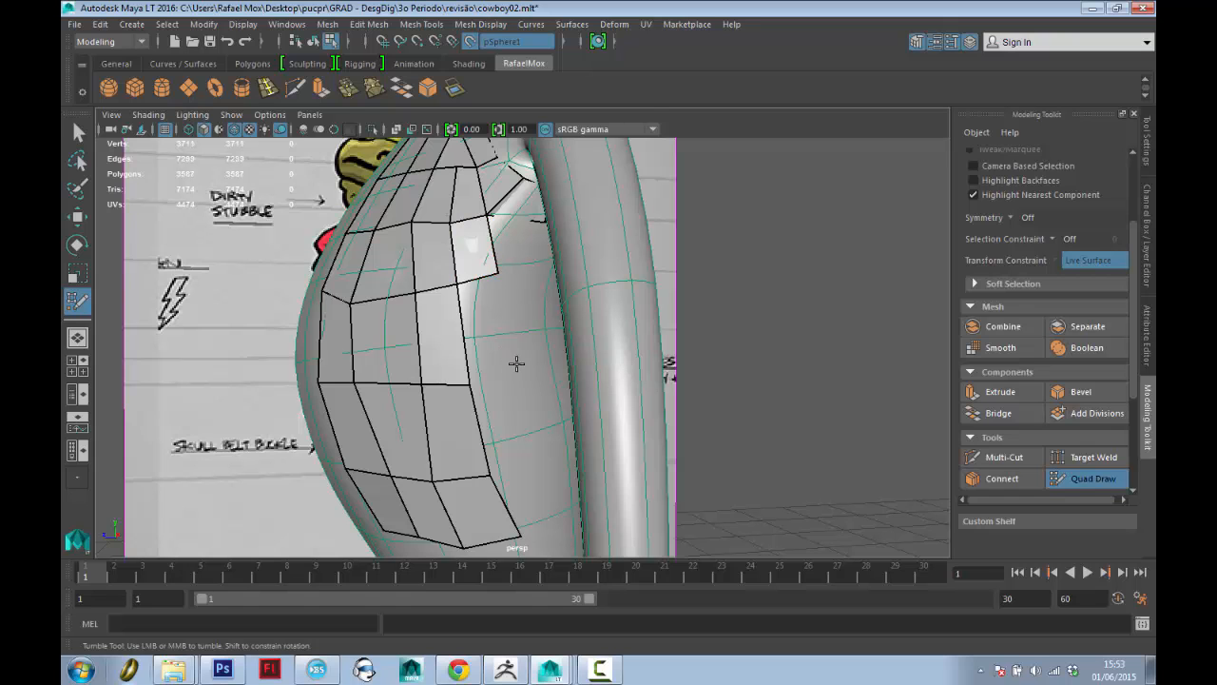
left_click(516, 365)
left_click(489, 322, "shift")
left_click(537, 460)
left_click(496, 419, "shift")
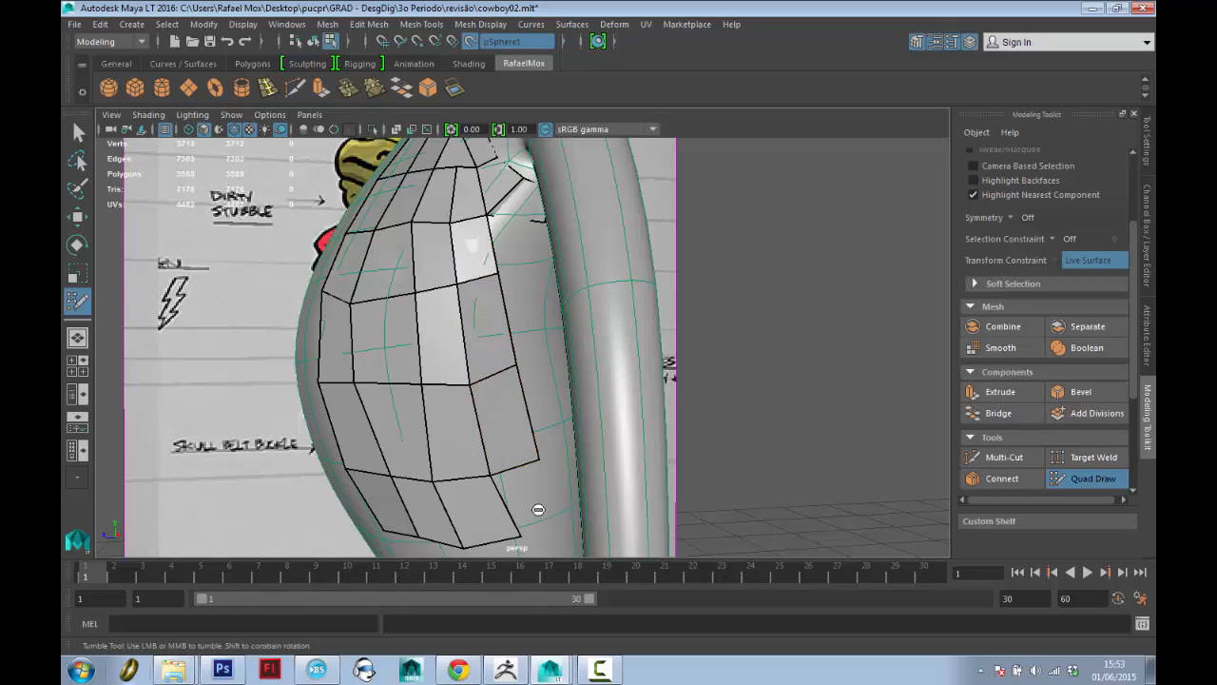
left_click(529, 481, "shift")
left_click_drag(546, 400, 434, 381, "alt")
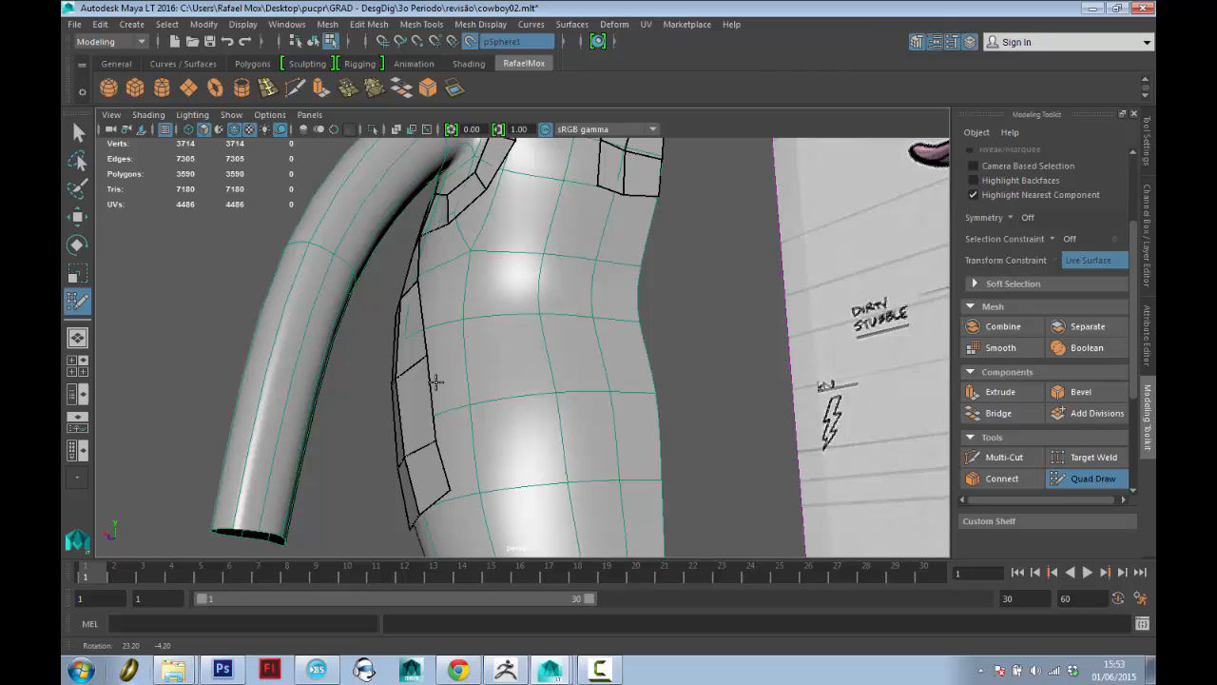
Fill another column of four quads behind it, from below the armpit down toward the hip.
left_click_drag(457, 258, 500, 267, "alt")
left_click(470, 257, "shift")
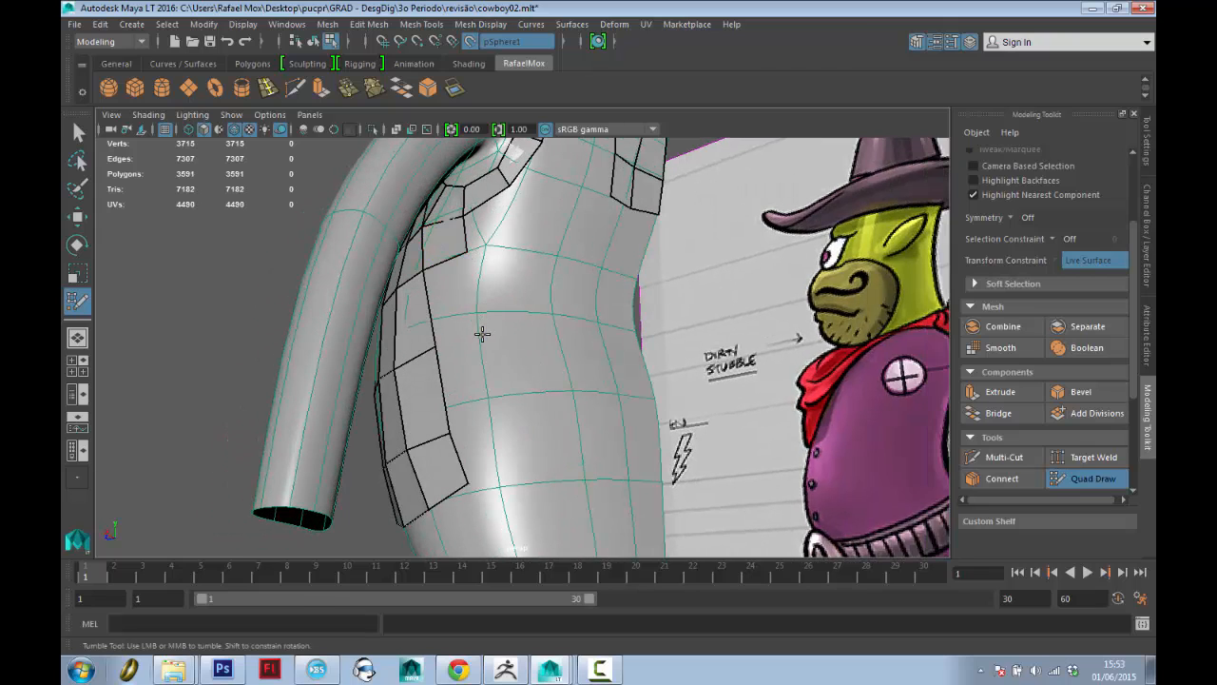
left_click(482, 335, "shift")
left_click(485, 381, "shift")
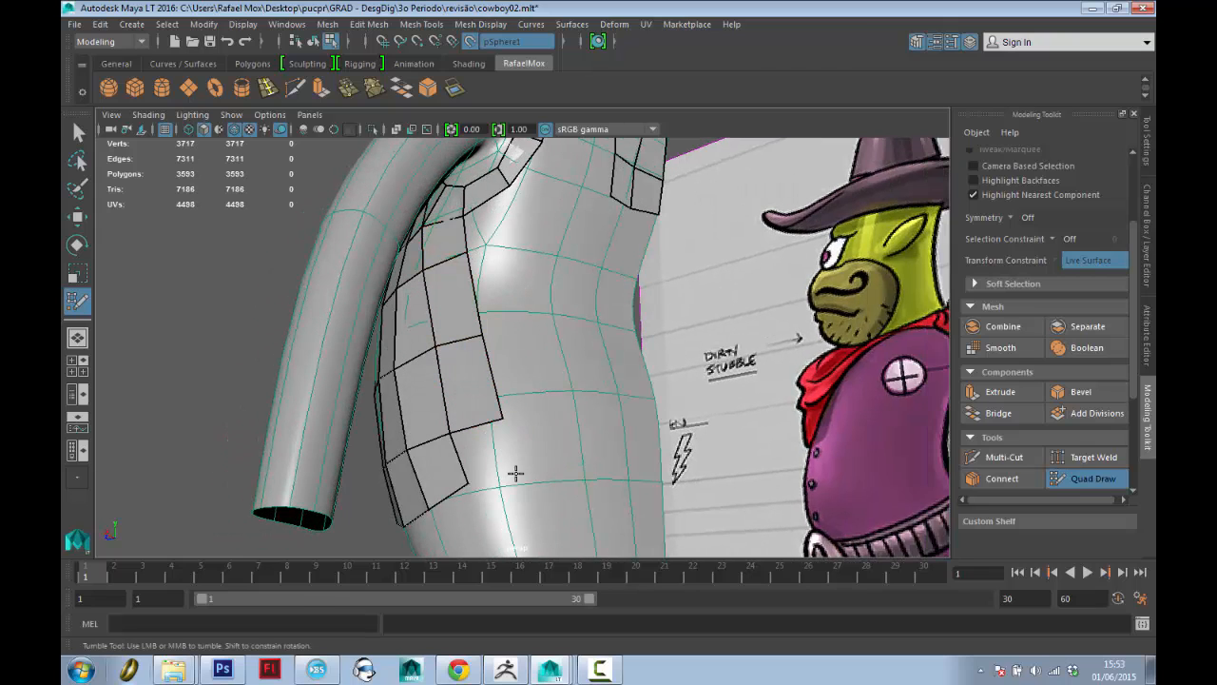
left_click(485, 440, "shift")
Place points farther around the back and fill four quads from the hip level up to the armpit loop.
middle_click_drag(518, 266, 535, 285, "alt")
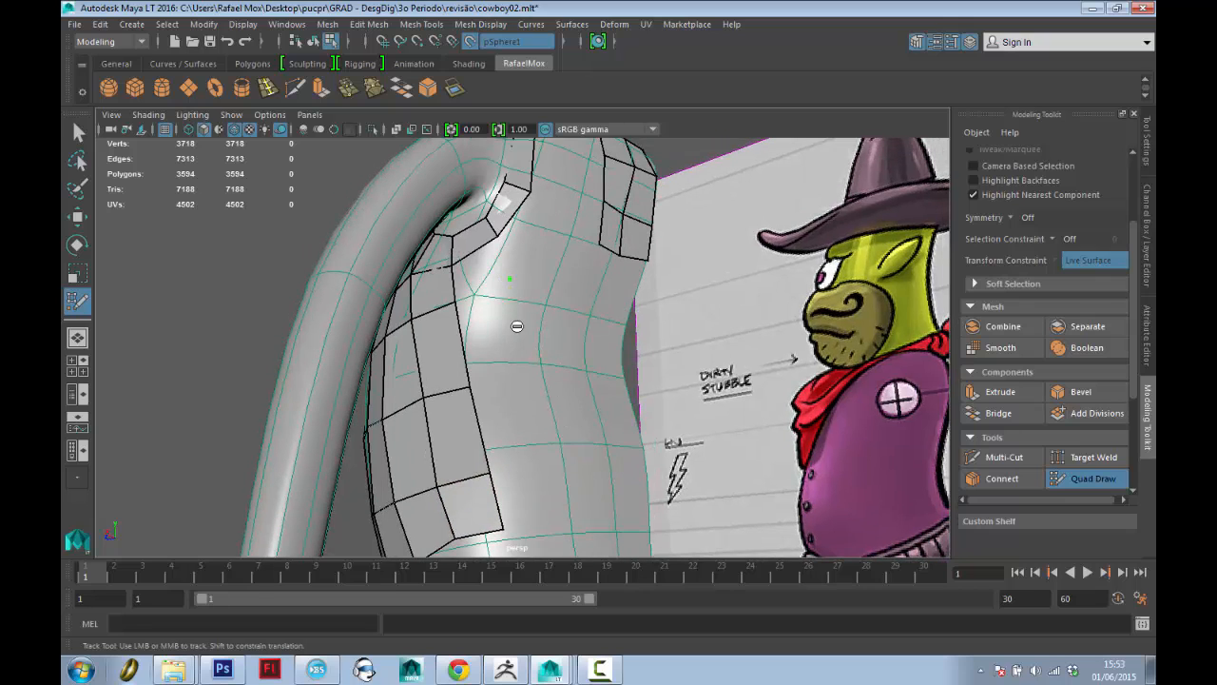
left_click(557, 521)
left_click(539, 485, "shift")
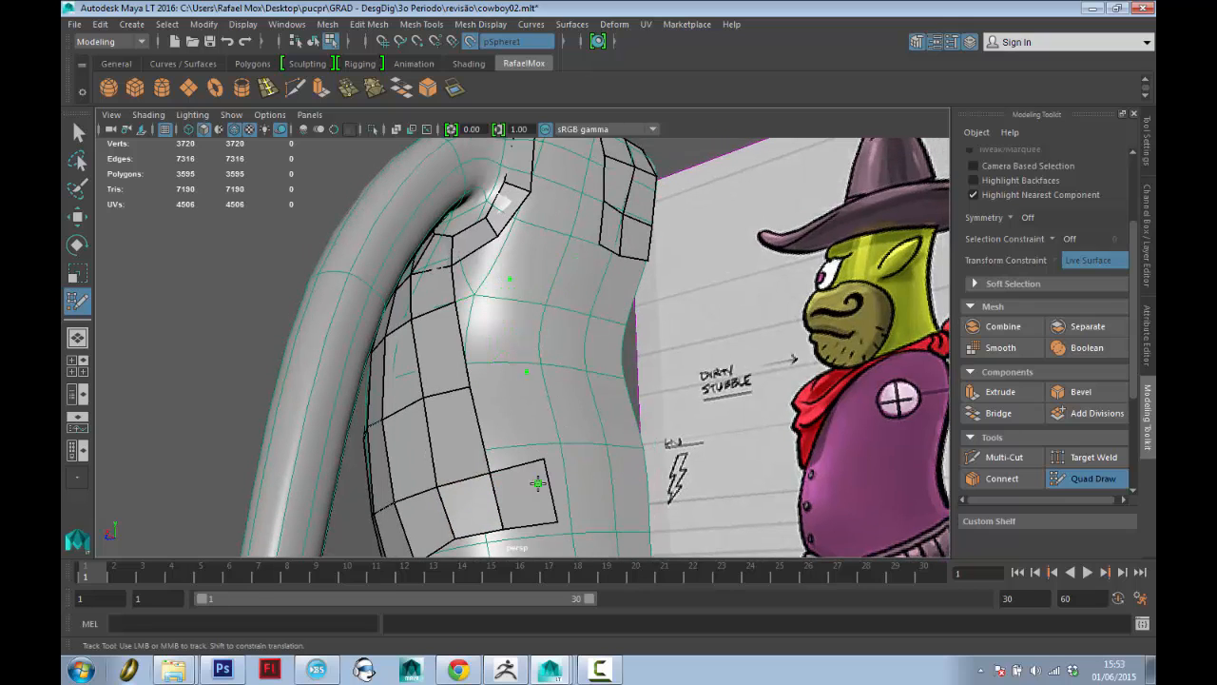
left_click(528, 404, "shift")
left_click(513, 341, "shift")
left_click(485, 261, "shift")
Fill one more quad behind the armpit loop and restart Quad Draw on the retopology mesh.
left_click_drag(546, 268, 527, 288, "alt")
middle_click_drag(527, 286, 545, 266, "alt")
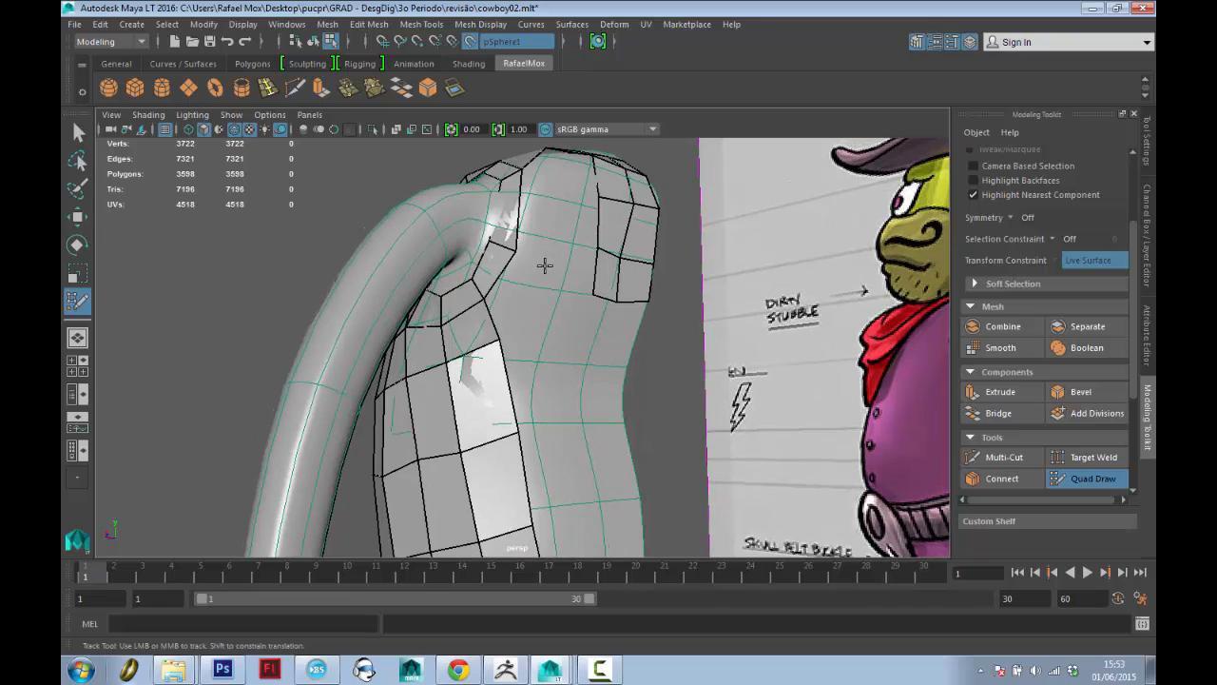
left_click(527, 293, "shift")
left_click_drag(528, 293, 542, 342, "alt")
middle_click_drag(546, 225, 542, 302, "alt")
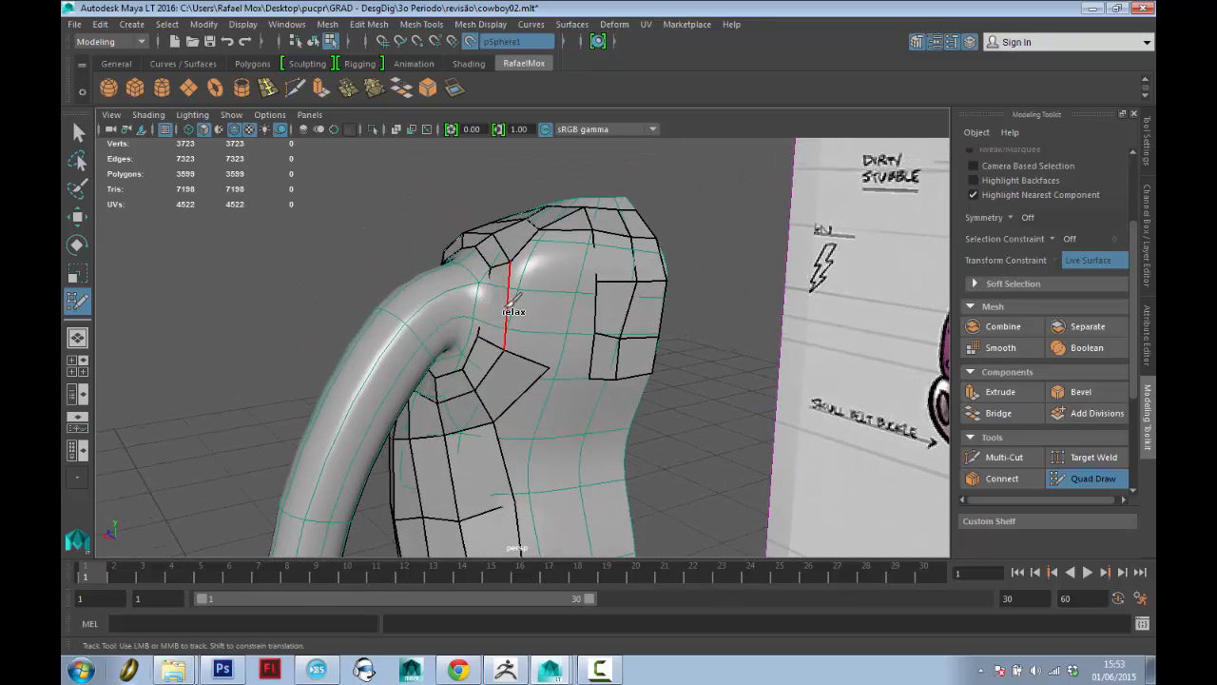
mouse_move(498, 300)
left_mouse_down("alt")
mouse_move(549, 313)
mouse_move(536, 375)
mouse_move(498, 348)
left_mouse_up("alt")
key("q")
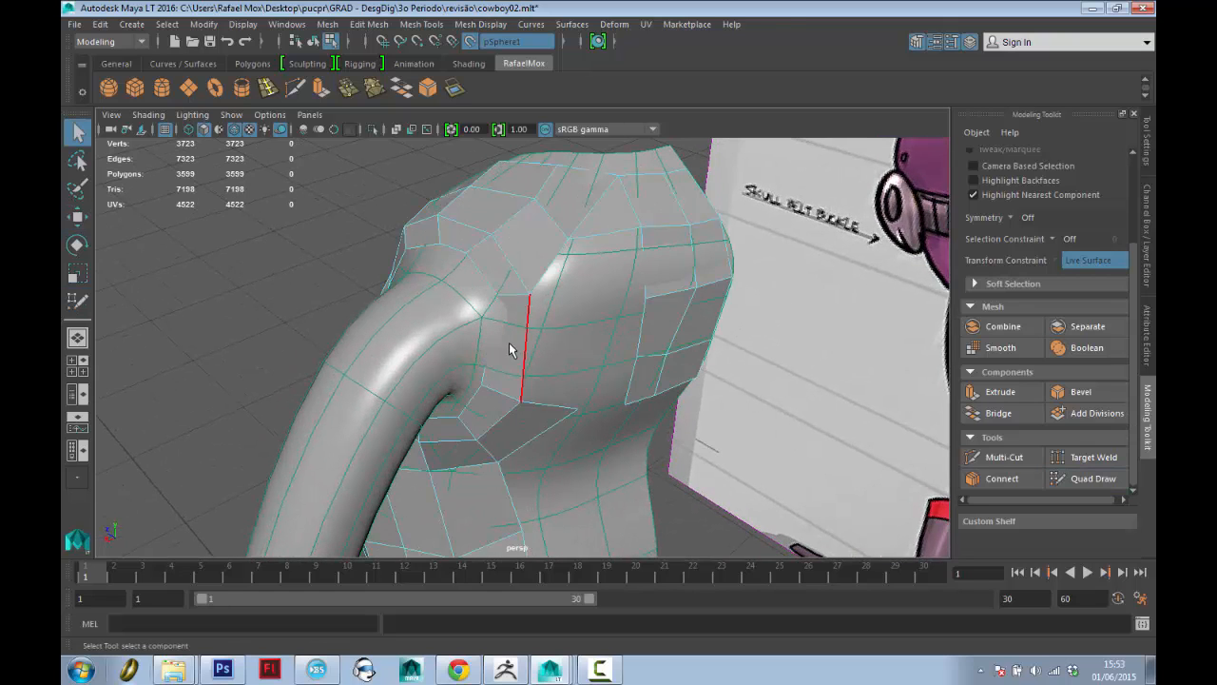
left_click(1091, 478)
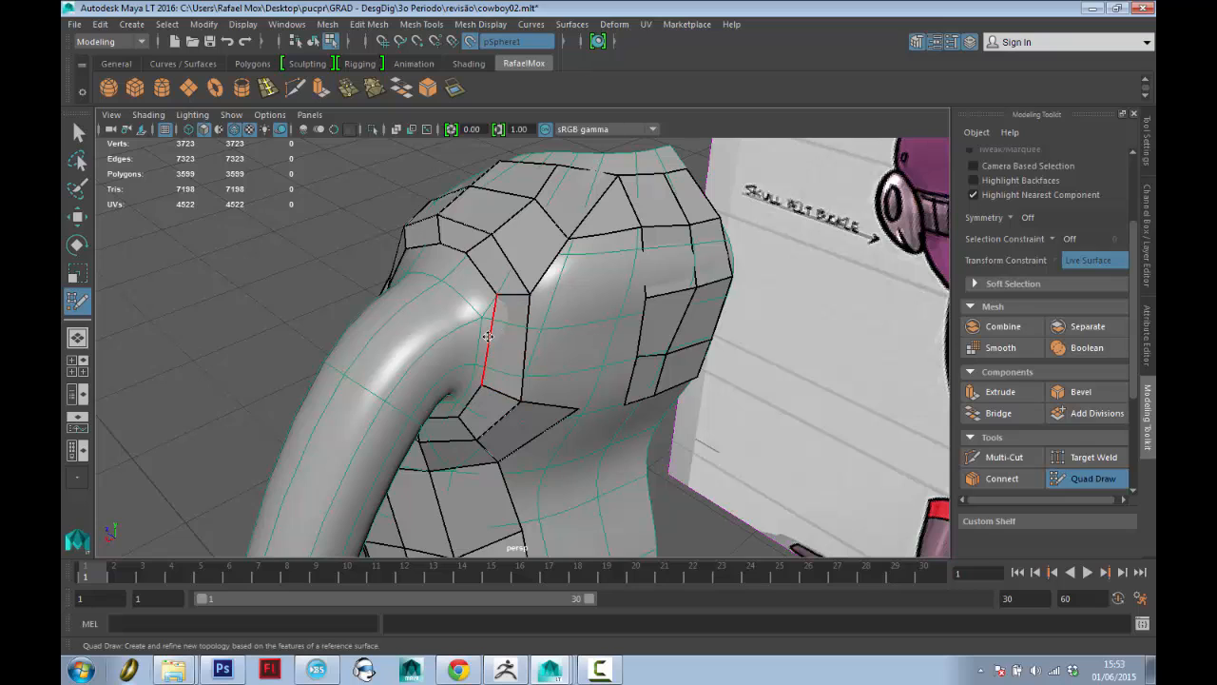
Adjust the two points on the rear armpit loop, add a quad behind the arm between them, and restart Quad Draw.
left_click_drag(530, 334, 542, 276)
left_click_drag(525, 403, 529, 392)
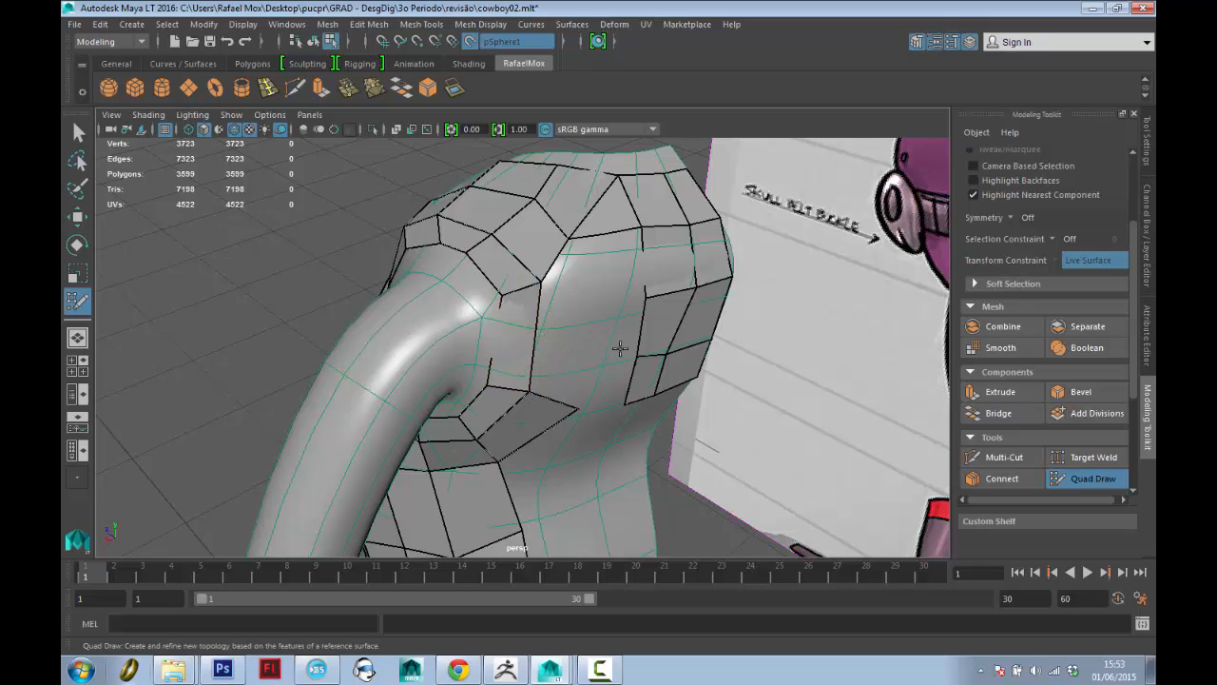
left_click_drag(693, 344, 661, 367, "alt")
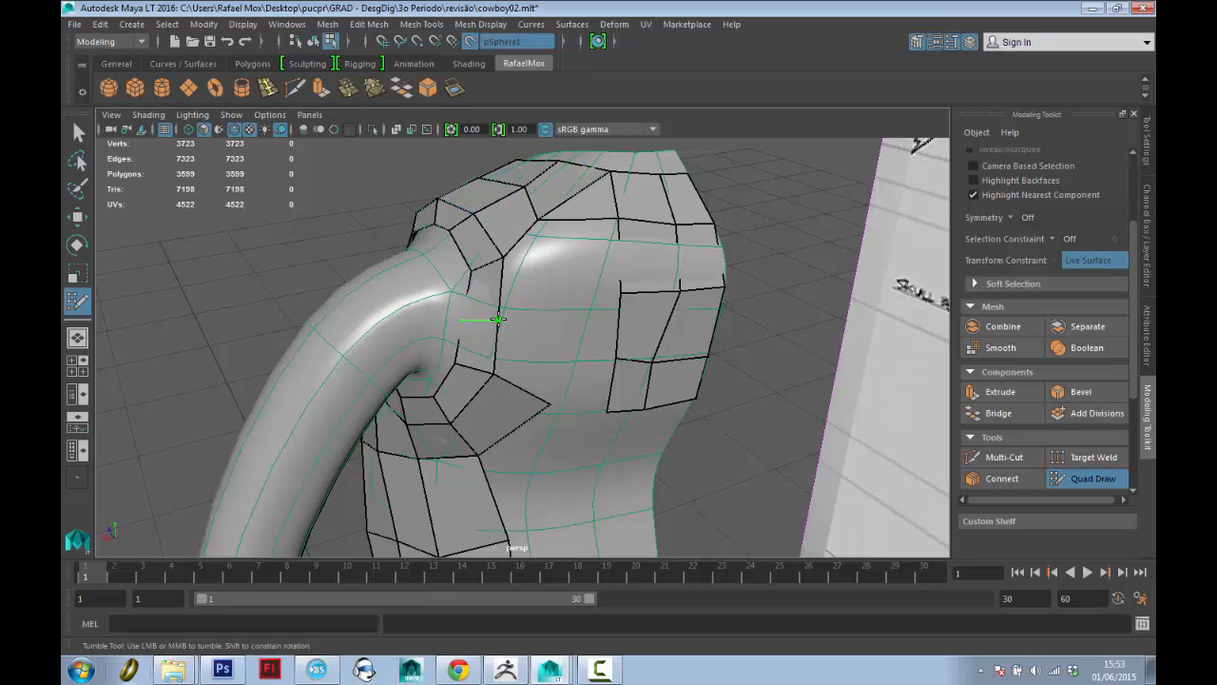
left_click(498, 319, "shift")
key("q")
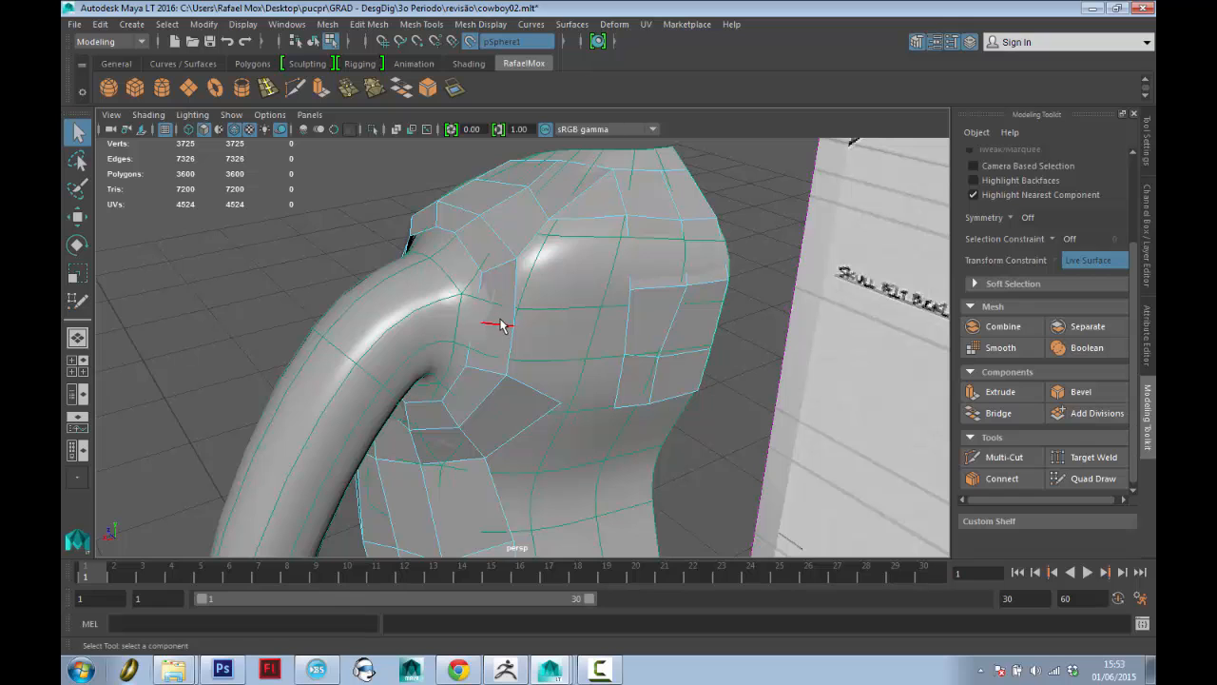
left_click(1074, 480)
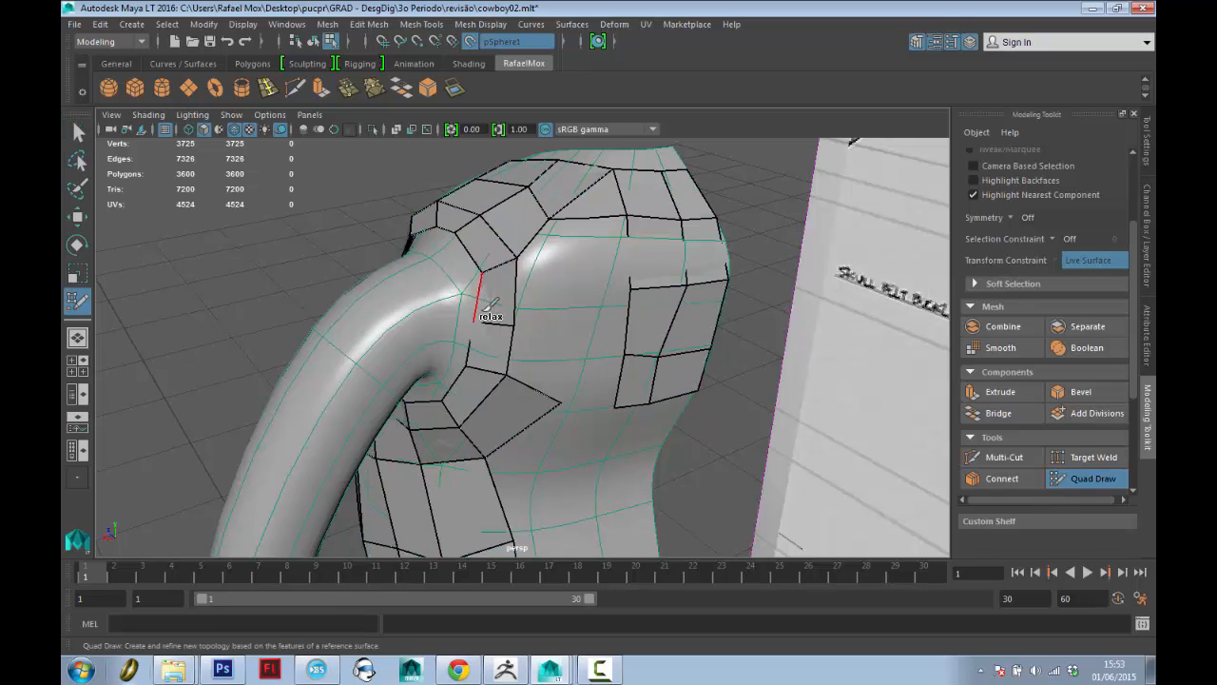
Relax the retopology quads over the shoulder, chest and side of the torso to even out their spacing.
key("space")
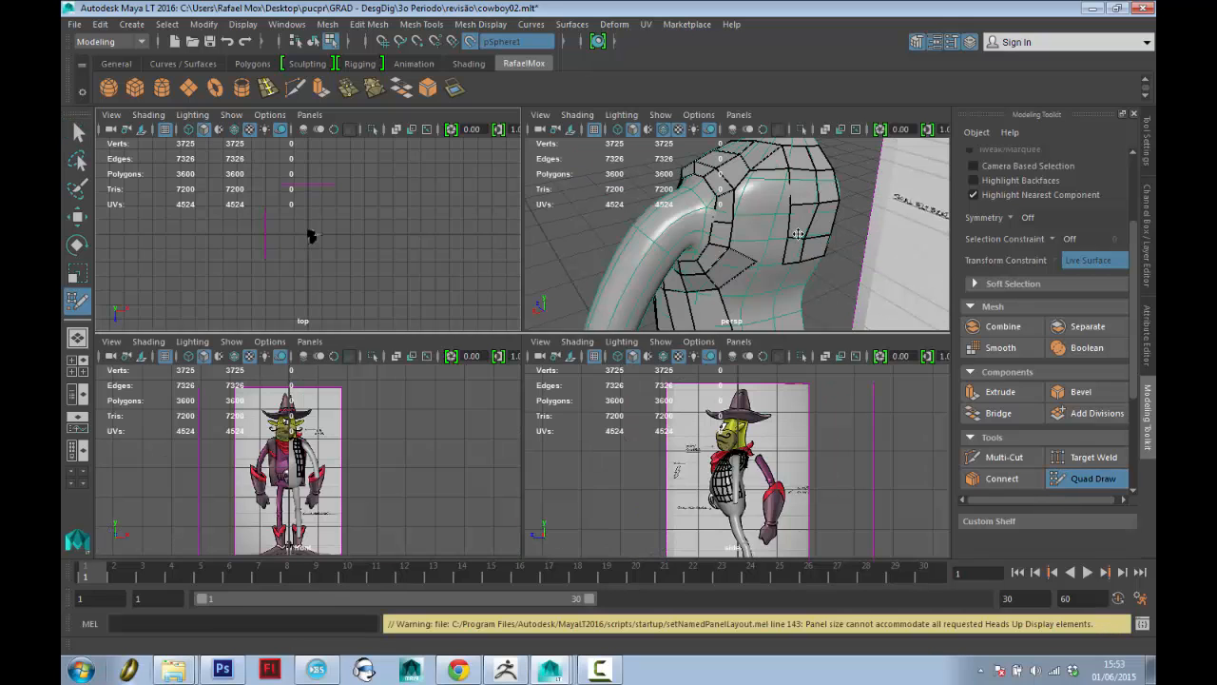
key("space")
mouse_move(495, 205)
left_mouse_down("shift")
mouse_move(544, 226)
mouse_move(531, 196)
mouse_move(511, 190)
left_mouse_up("shift")
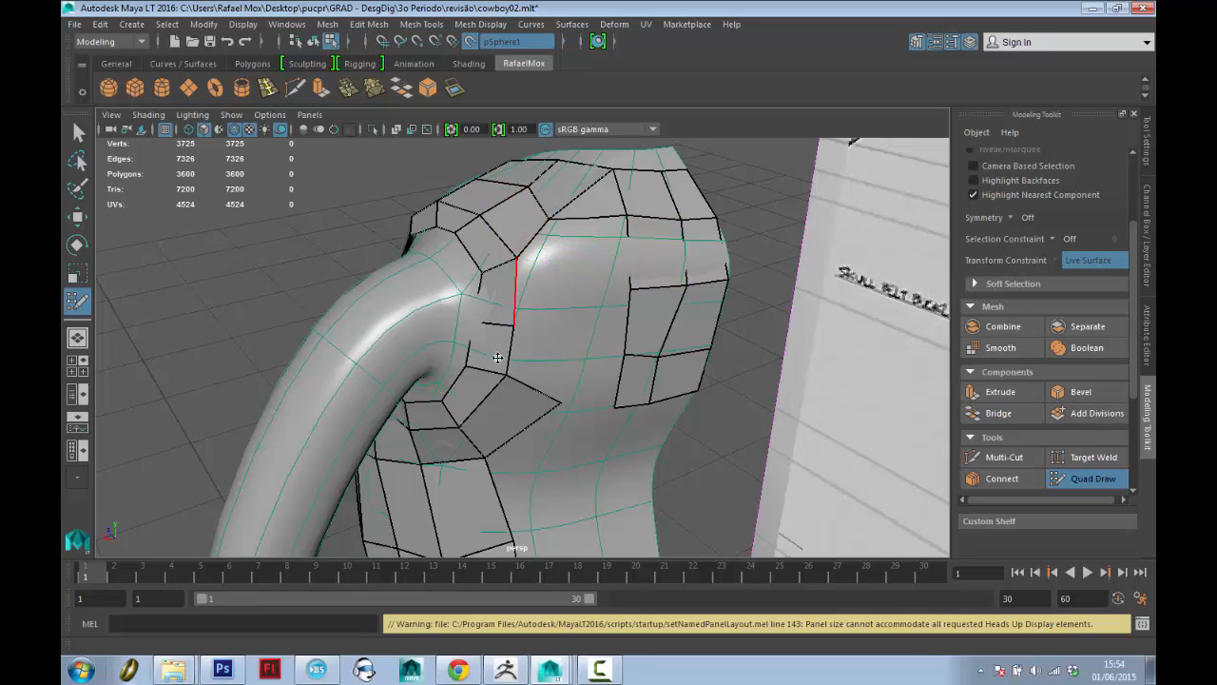
left_click_drag(497, 356, 561, 362, "alt")
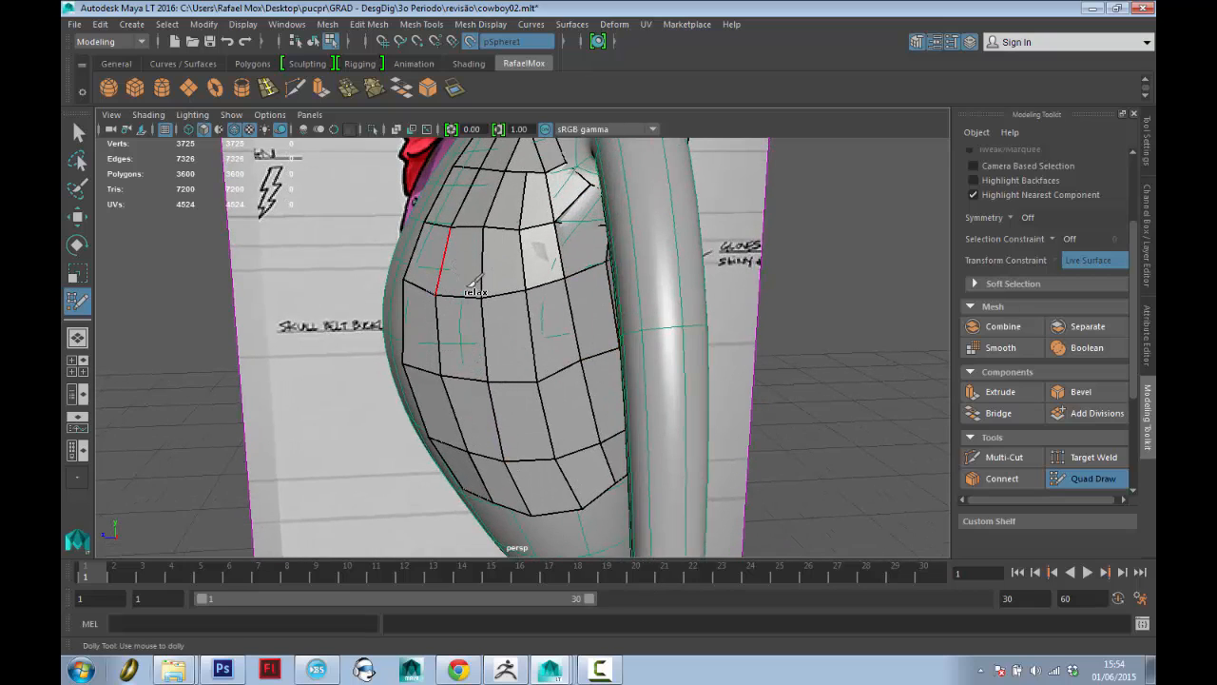
mouse_move(580, 373)
left_mouse_down("shift")
mouse_move(592, 402)
mouse_move(454, 372)
mouse_move(439, 285)
mouse_move(483, 205)
mouse_move(523, 285)
mouse_move(551, 297)
mouse_move(565, 362)
mouse_move(612, 421)
mouse_move(548, 310)
left_mouse_up("shift")
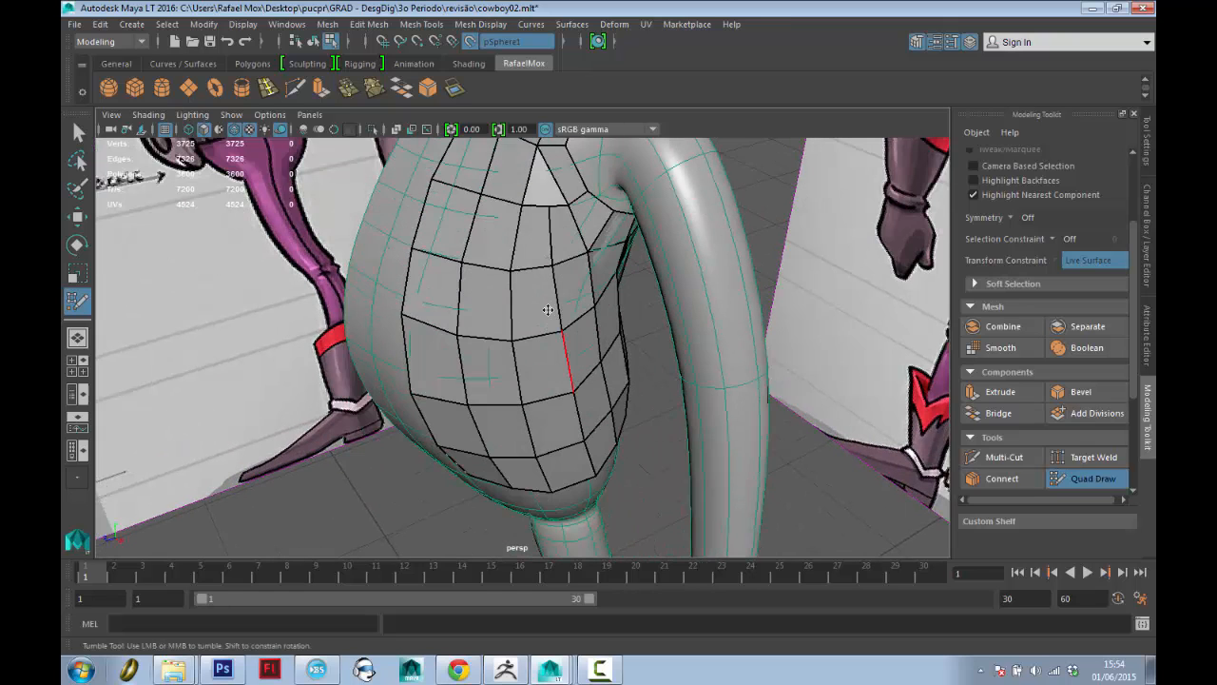
mouse_move(522, 241)
left_mouse_down("shift")
mouse_move(533, 266)
mouse_move(448, 239)
left_mouse_up("shift")
middle_click_drag(493, 222, 447, 456, "alt")
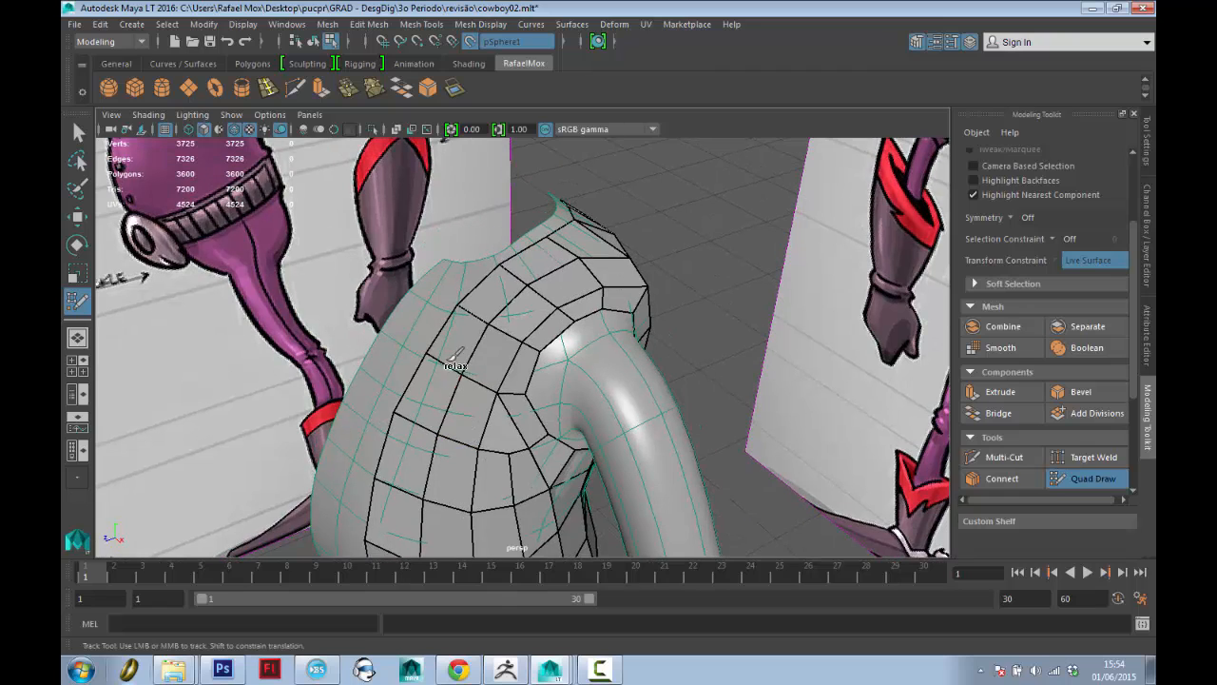
mouse_move(455, 359)
left_mouse_down("shift")
mouse_move(518, 302)
mouse_move(608, 254)
mouse_move(547, 288)
mouse_move(574, 354)
mouse_move(551, 408)
left_mouse_up("shift")
left_click(502, 382, "shift")
middle_click_drag(551, 408, 438, 347, "alt")
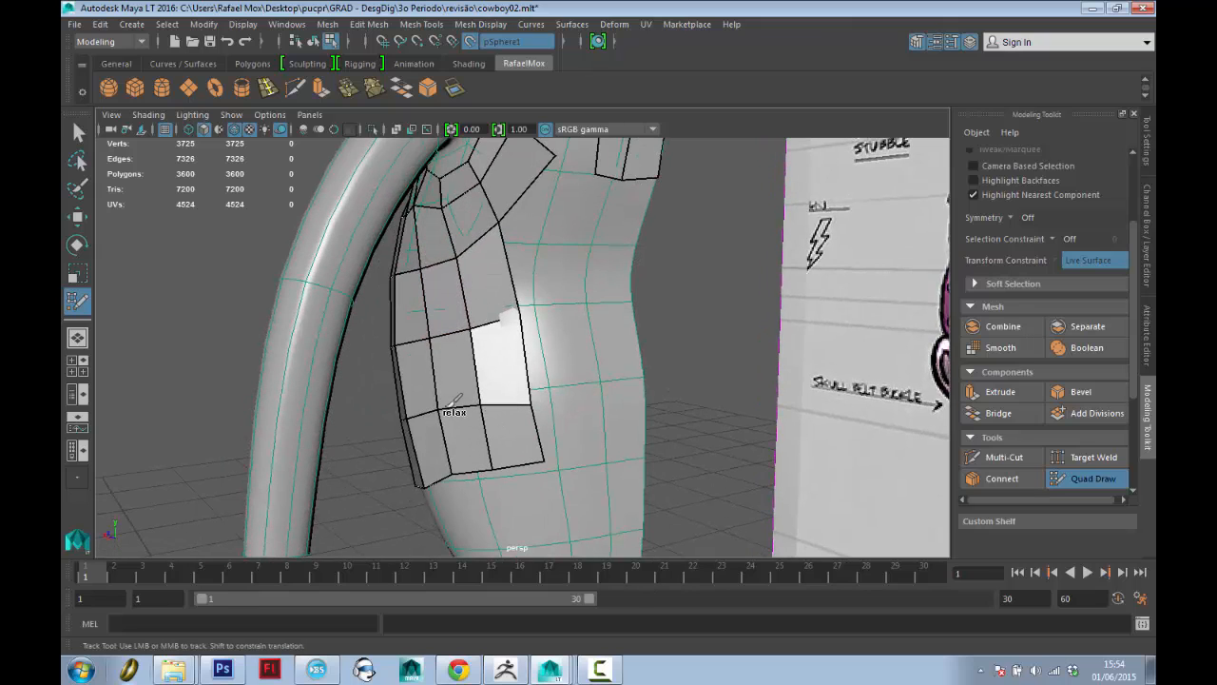
Fill two quads on the upper back beside the rear armpit loop and undo the last stroke.
mouse_move(510, 402)
left_mouse_down("alt")
mouse_move(511, 361)
mouse_move(503, 380)
left_mouse_up("alt")
middle_click_drag(503, 380, 490, 408, "alt")
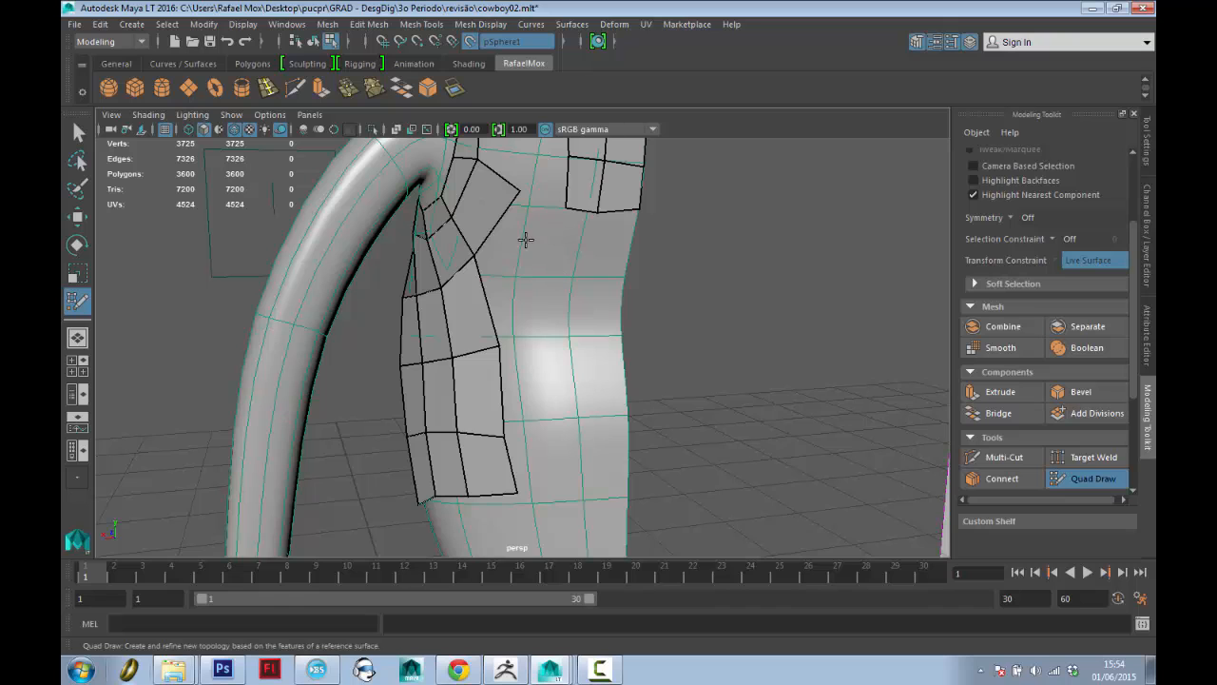
middle_click_drag(551, 308, 529, 308, "alt")
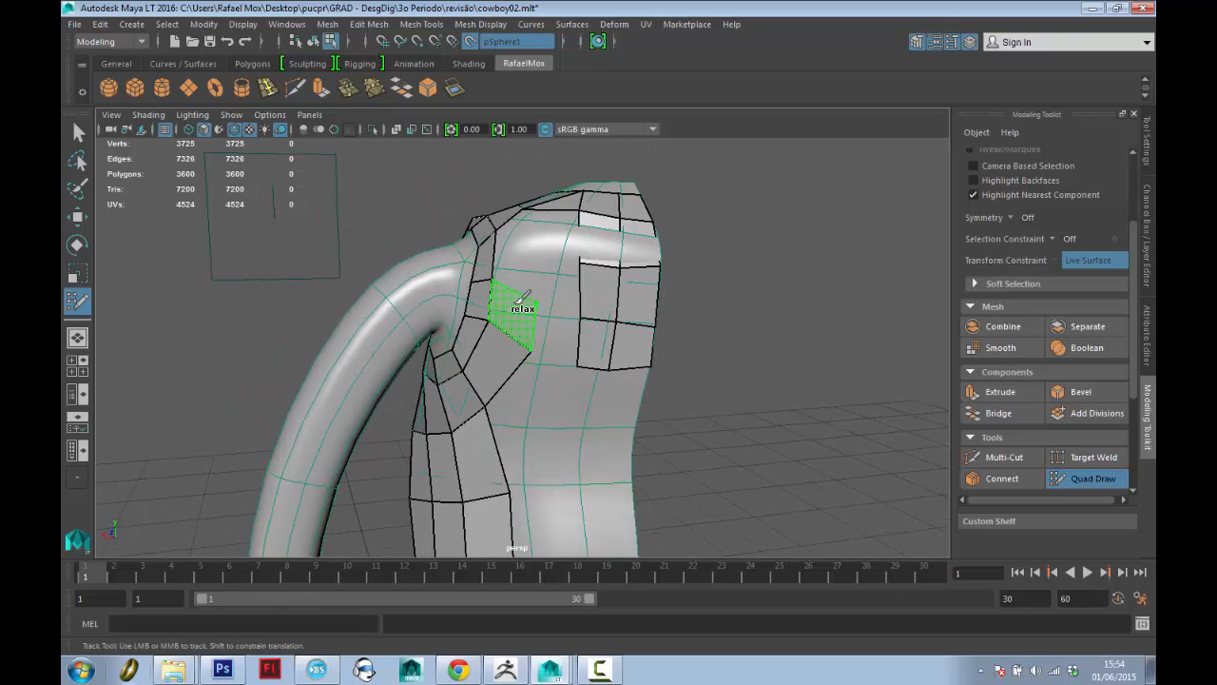
left_click(518, 302, "shift")
left_click_drag(548, 263, 537, 297, "alt")
left_click(527, 328, "shift")
key("ctrl+z")
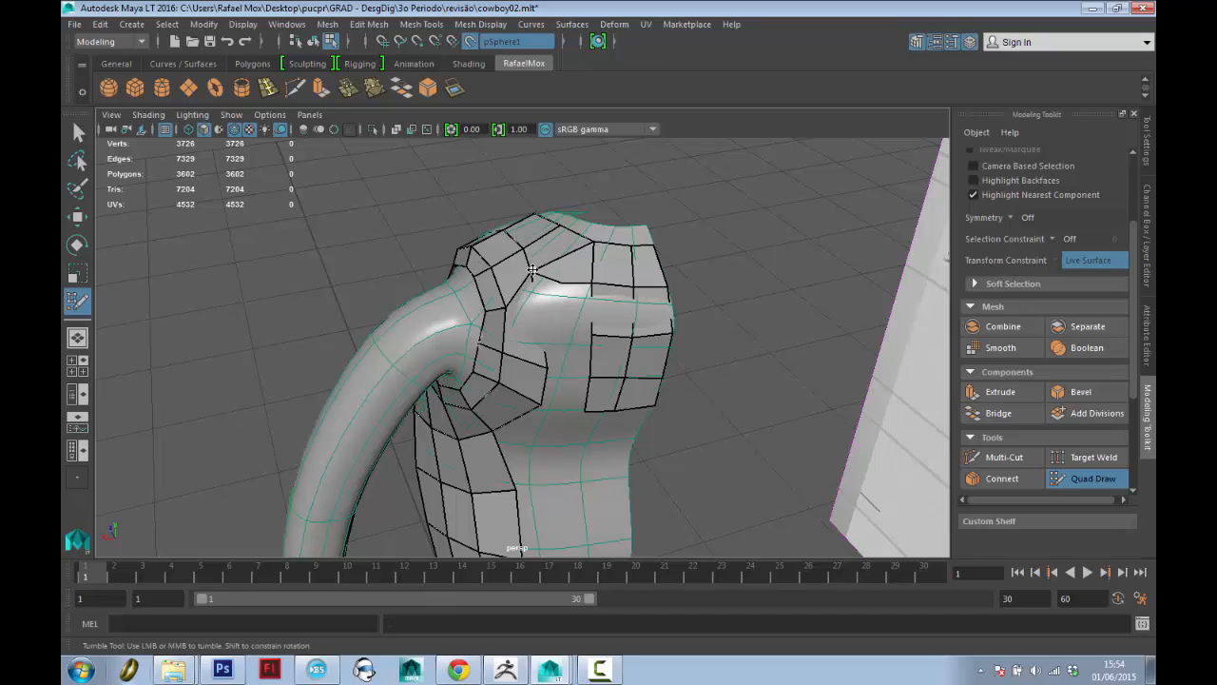
Move the loose upper-back point and fill the gaps between the armpit loop, the shoulder and the back's centre quads.
left_click_drag(548, 362, 543, 339)
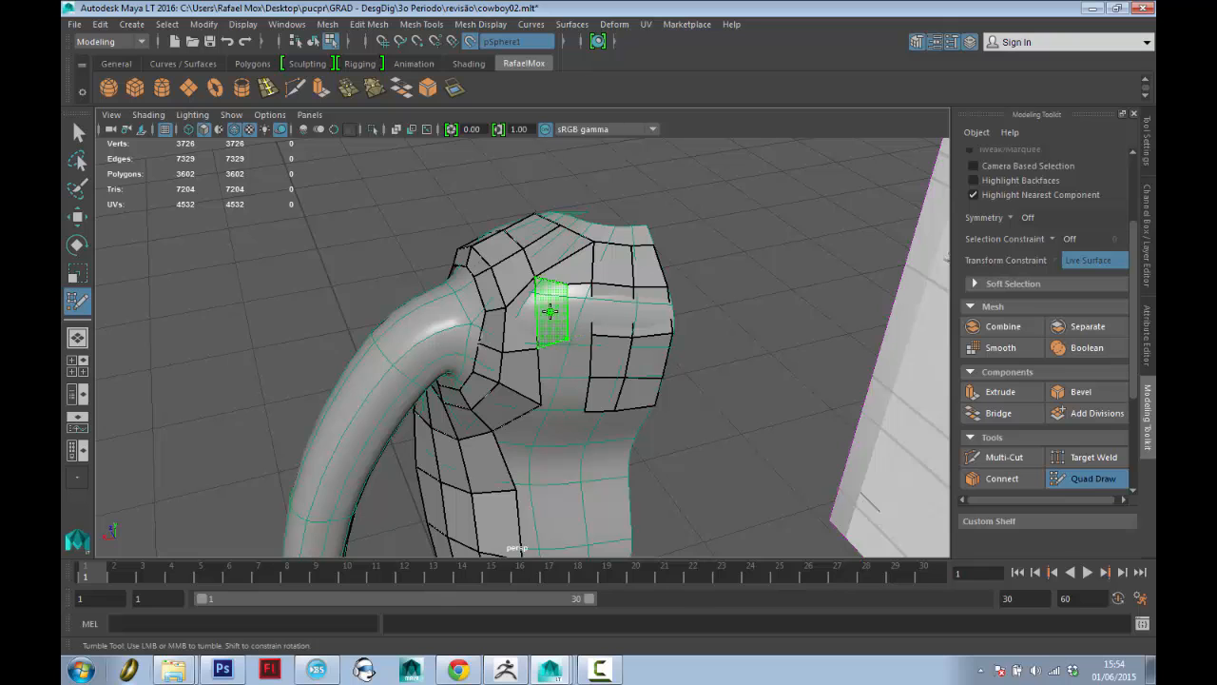
left_click(560, 368, "shift")
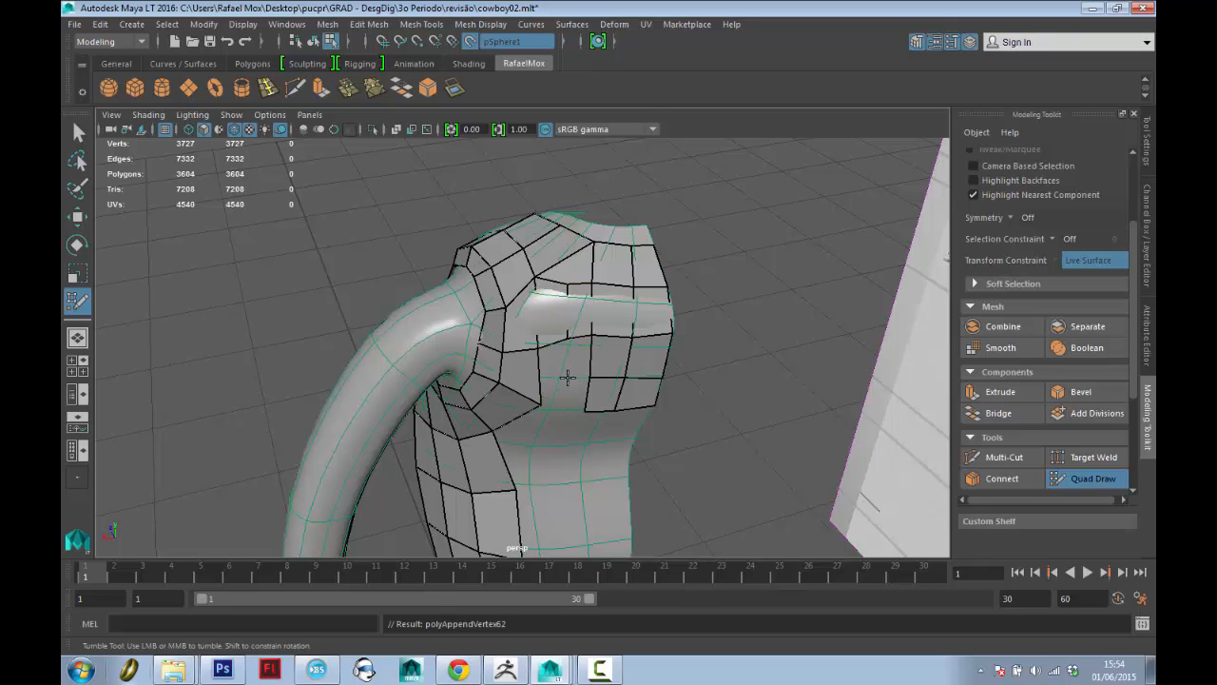
left_click(559, 368, "shift")
left_click(578, 353, "shift")
left_click_drag(599, 434, 542, 271, "alt")
left_click(529, 249, "shift")
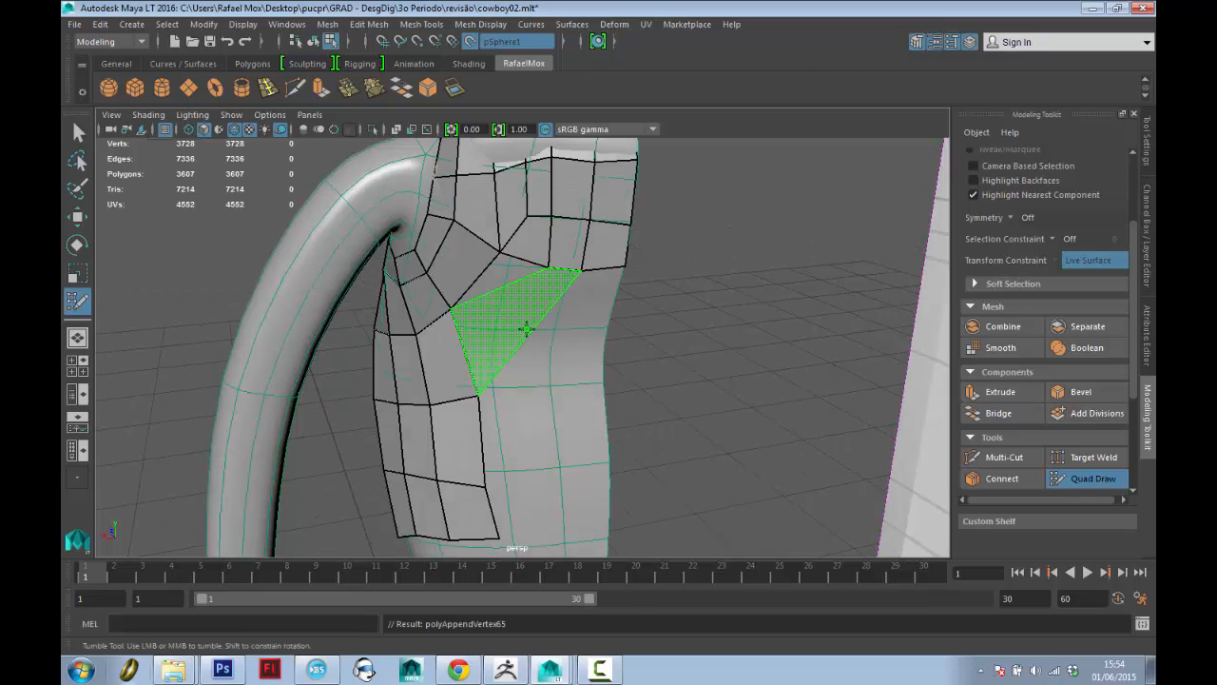
left_click(511, 306, "shift")
Place points down the lower back and fill six quads joining the side columns to the back's centre edge.
left_click(555, 391)
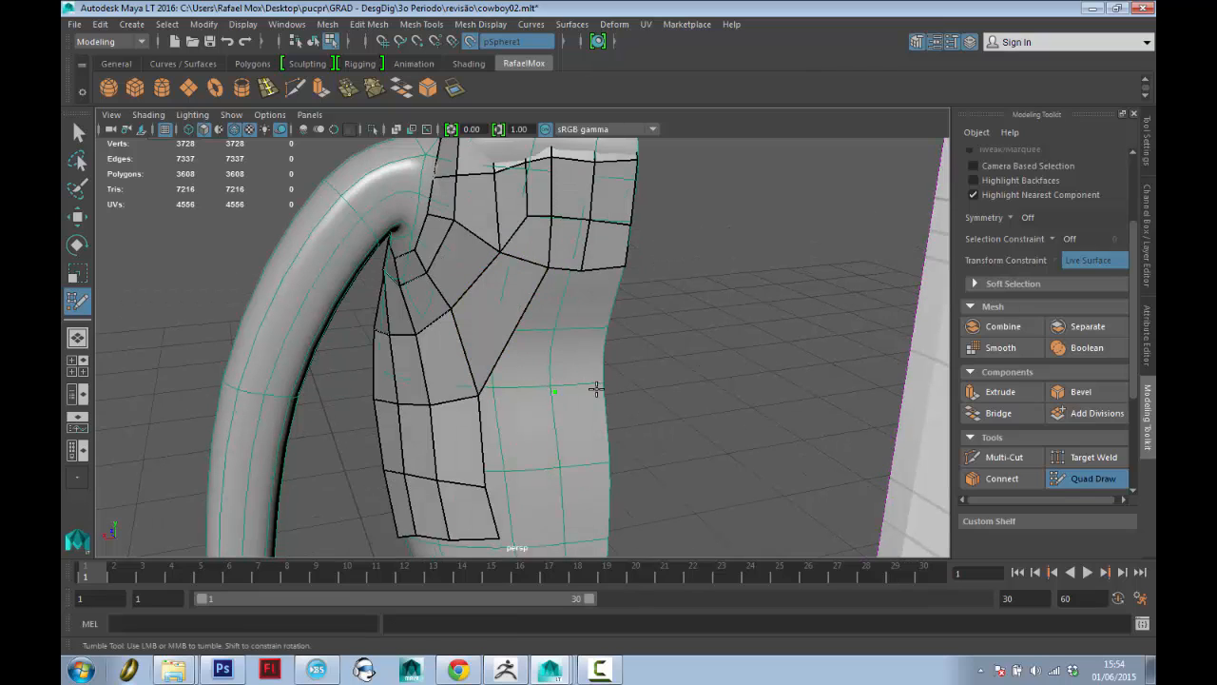
left_click(582, 357, "shift")
left_click(543, 399, "shift")
middle_click_drag(543, 400, 564, 305, "alt")
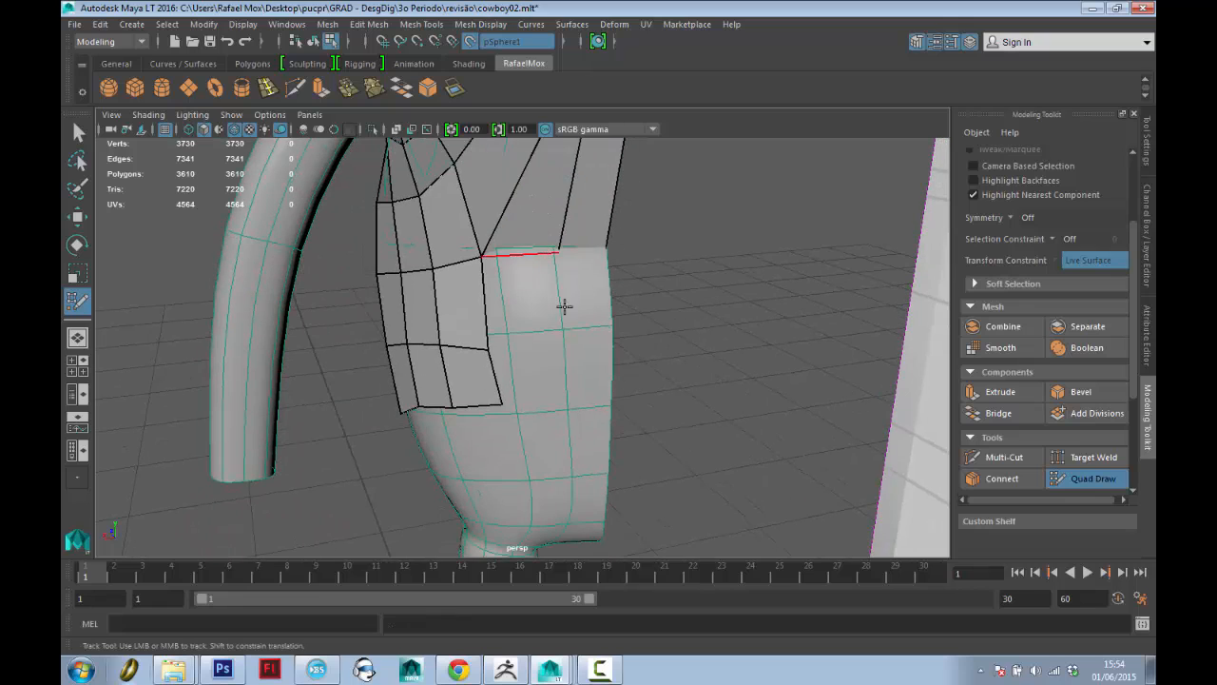
left_click(590, 300, "shift")
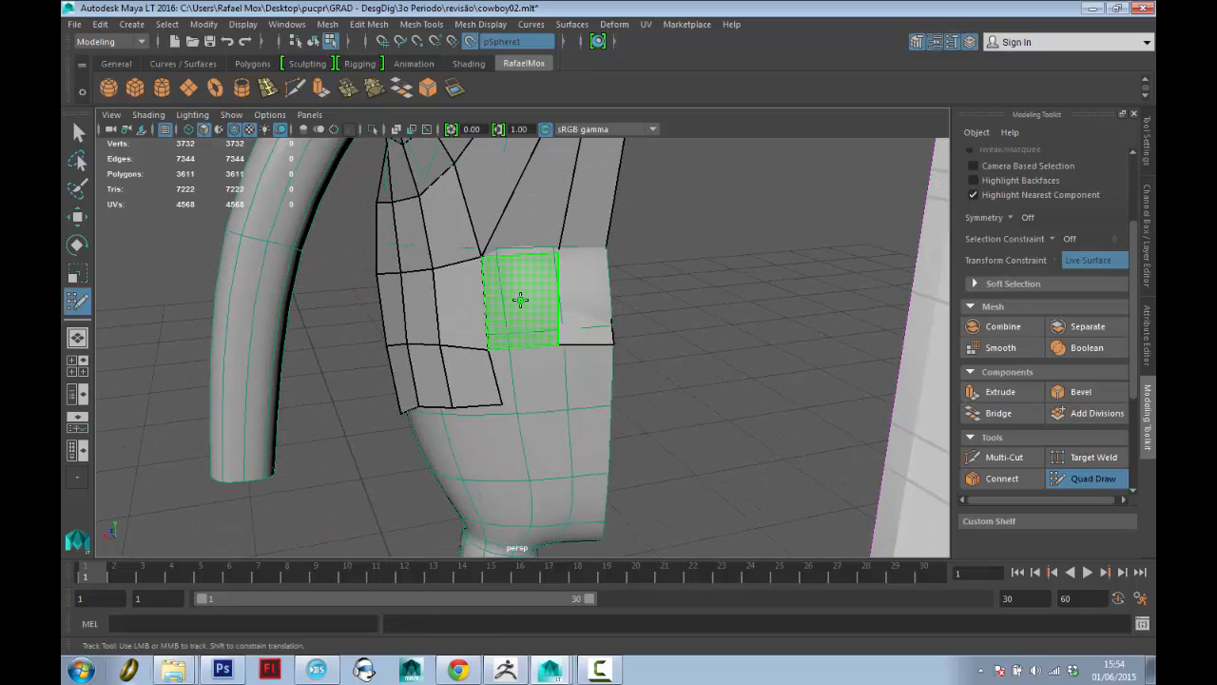
left_click(516, 263, "shift")
left_click(584, 371, "shift")
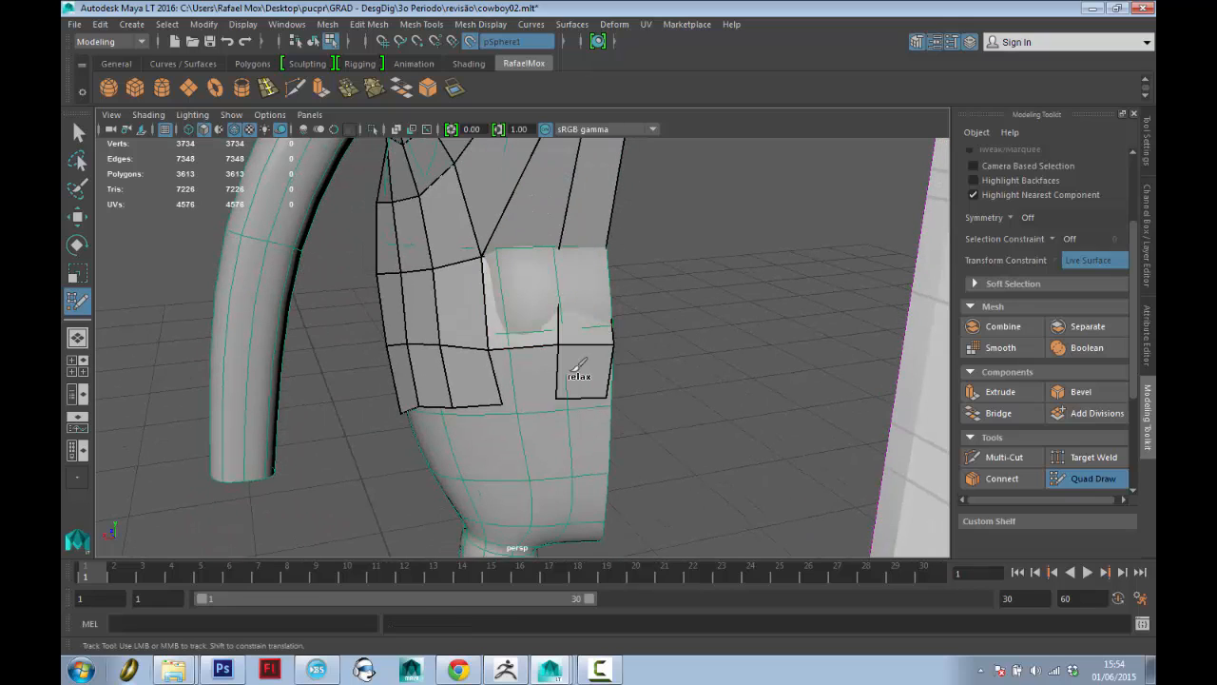
left_click(525, 373, "shift")
Examine the completed quad patch around the torso and arm opening from the front, back and side.
key("q")
left_click_drag(525, 374, 564, 322, "alt")
right_click_drag(563, 285, 652, 258)
mouse_move(652, 258)
left_mouse_down("alt")
mouse_move(584, 280)
mouse_move(652, 339)
mouse_move(625, 356)
mouse_move(561, 361)
left_mouse_up("alt")
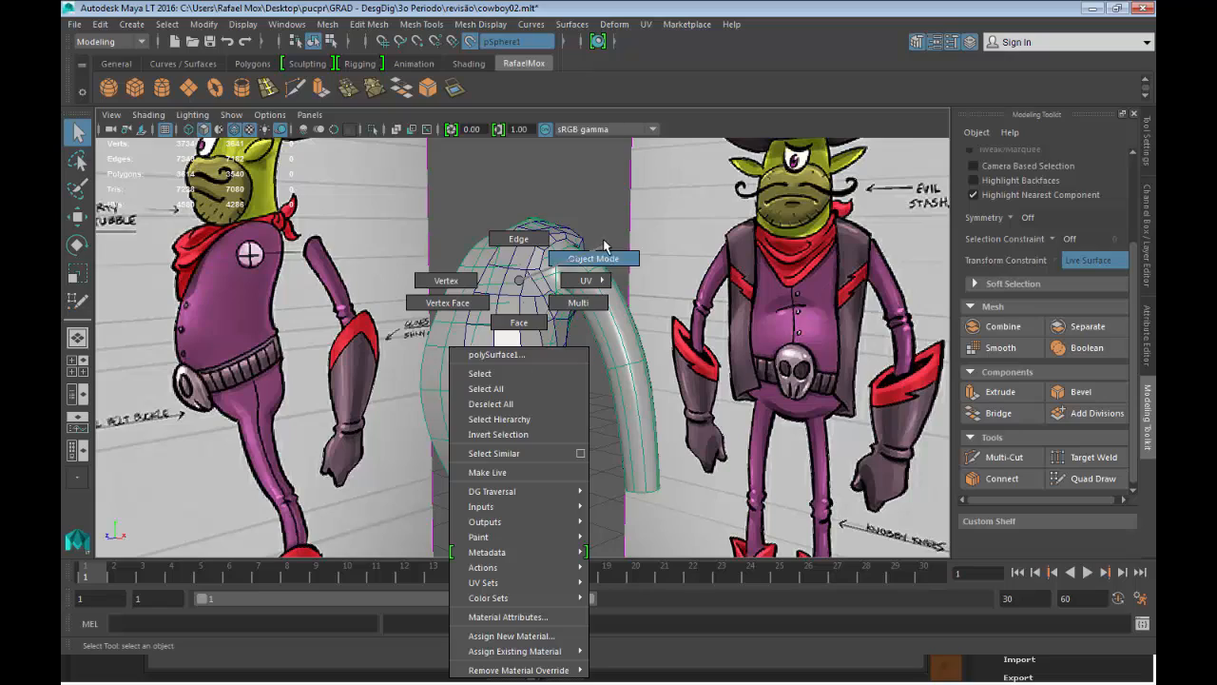
left_click(530, 358)
left_click_drag(626, 393, 533, 407, "alt")
left_click(1078, 479)
left_click_drag(617, 454, 524, 448, "alt")
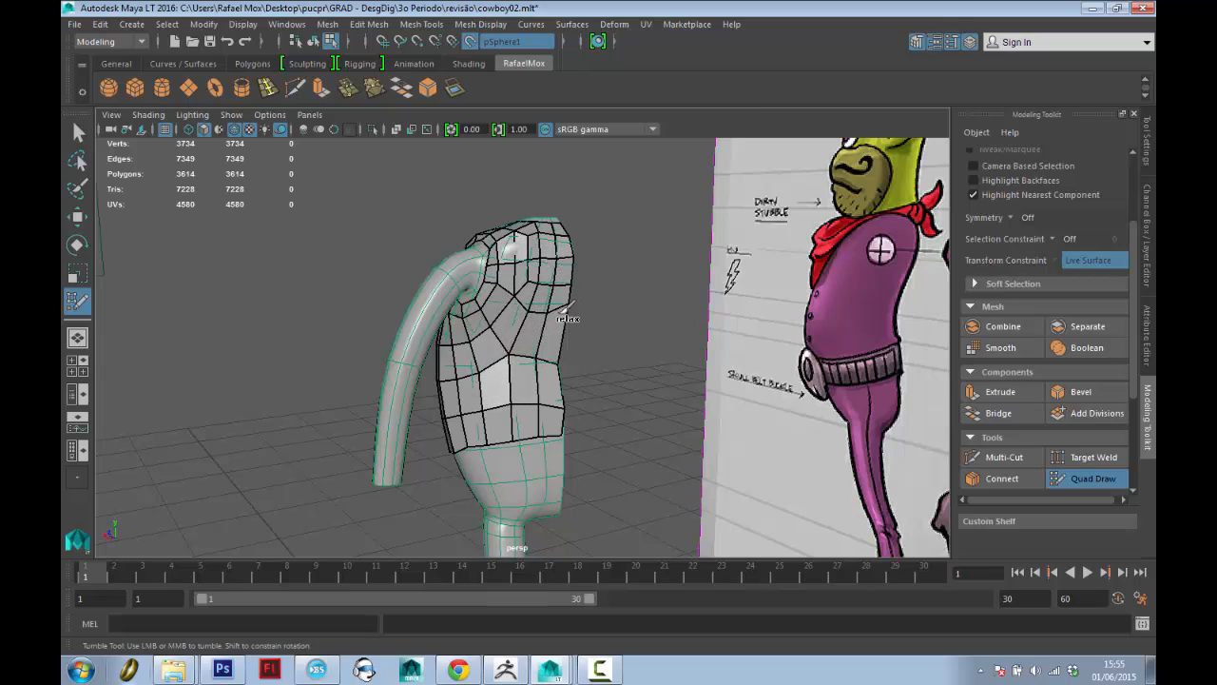
left_click_drag(472, 369, 506, 428, "alt")
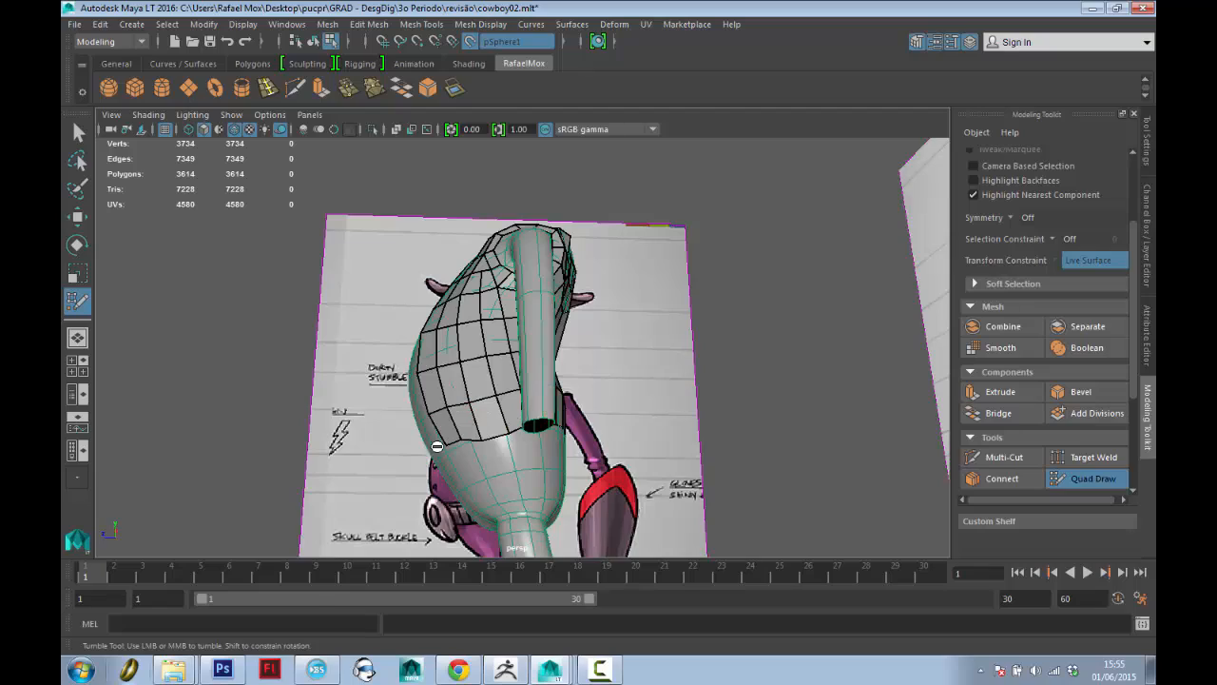
left_click_drag(437, 446, 609, 286, "alt")
Leave Quad Draw, select all faces of the retopology mesh and extrude them outward to give the vest thickness.
key("q")
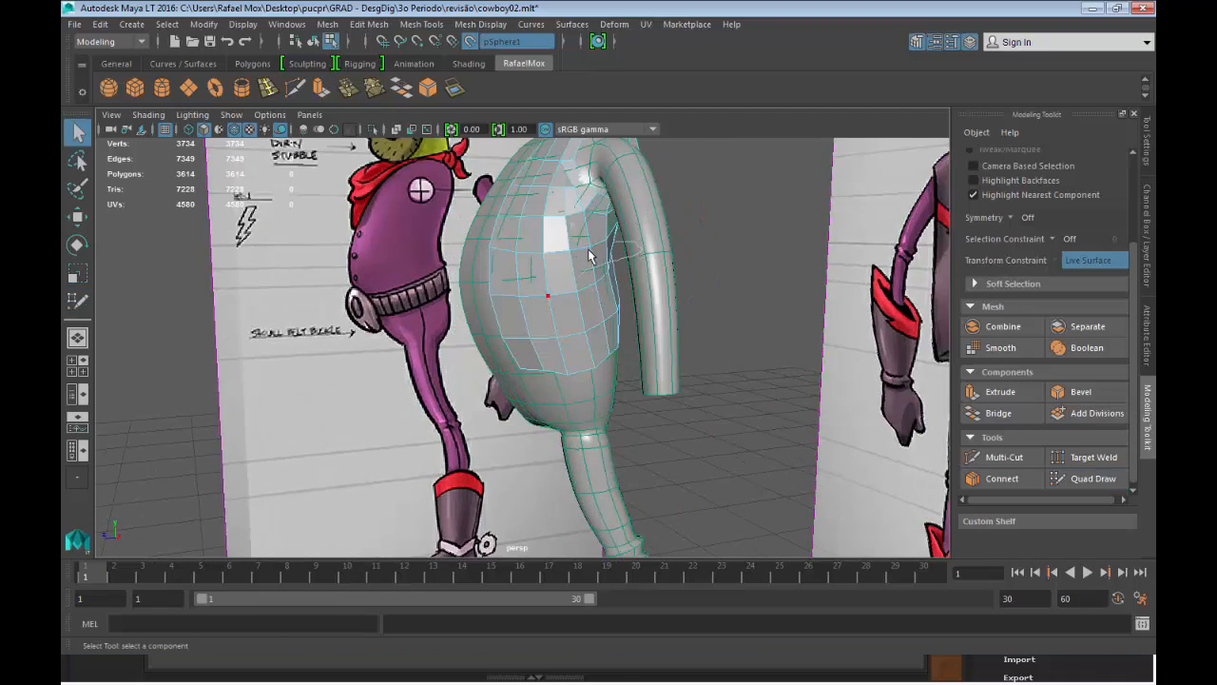
right_click_drag(552, 280, 603, 249)
left_click_drag(589, 295, 516, 435, "alt")
right_click_drag(484, 281, 497, 330)
double_click(500, 474)
left_click_drag(503, 483, 528, 290, "alt")
left_click(321, 88)
scroll(529, 290, "up", 5)
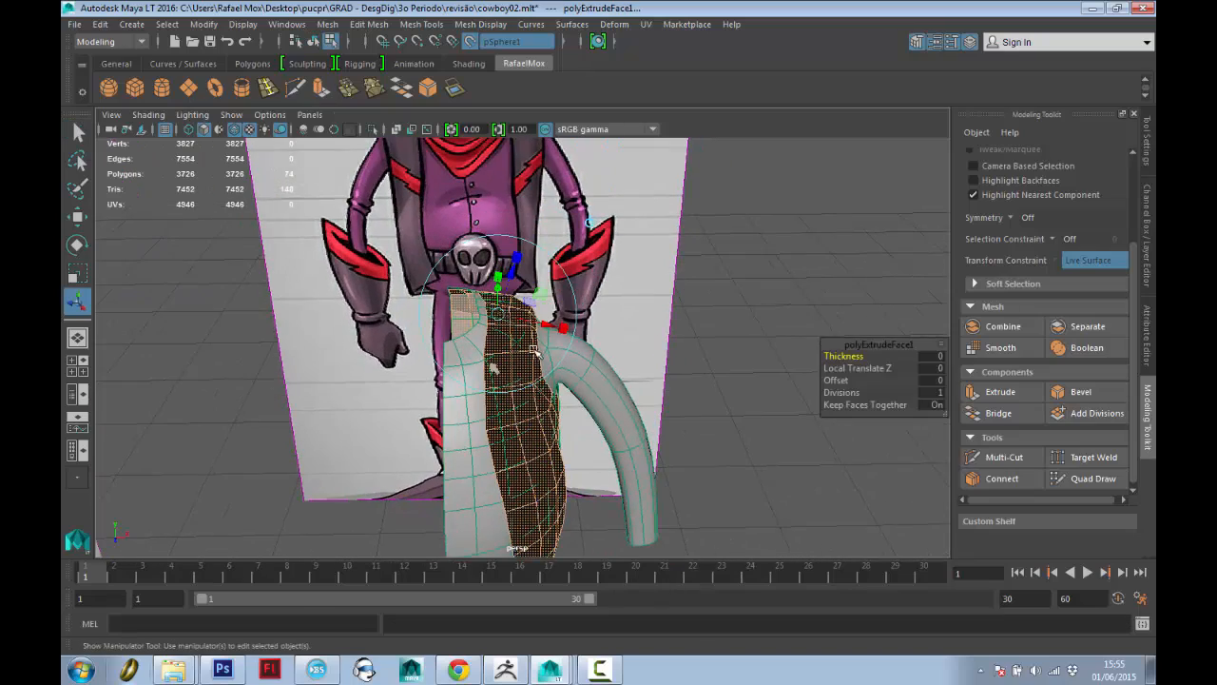
left_click_drag(499, 258, 512, 248)
Return the extruded vest to object mode, show it with smooth mesh preview and clear the selection.
left_click_drag(511, 251, 457, 282, "alt")
middle_click_drag(456, 282, 462, 186, "alt")
key("q")
right_click_drag(400, 352, 584, 269)
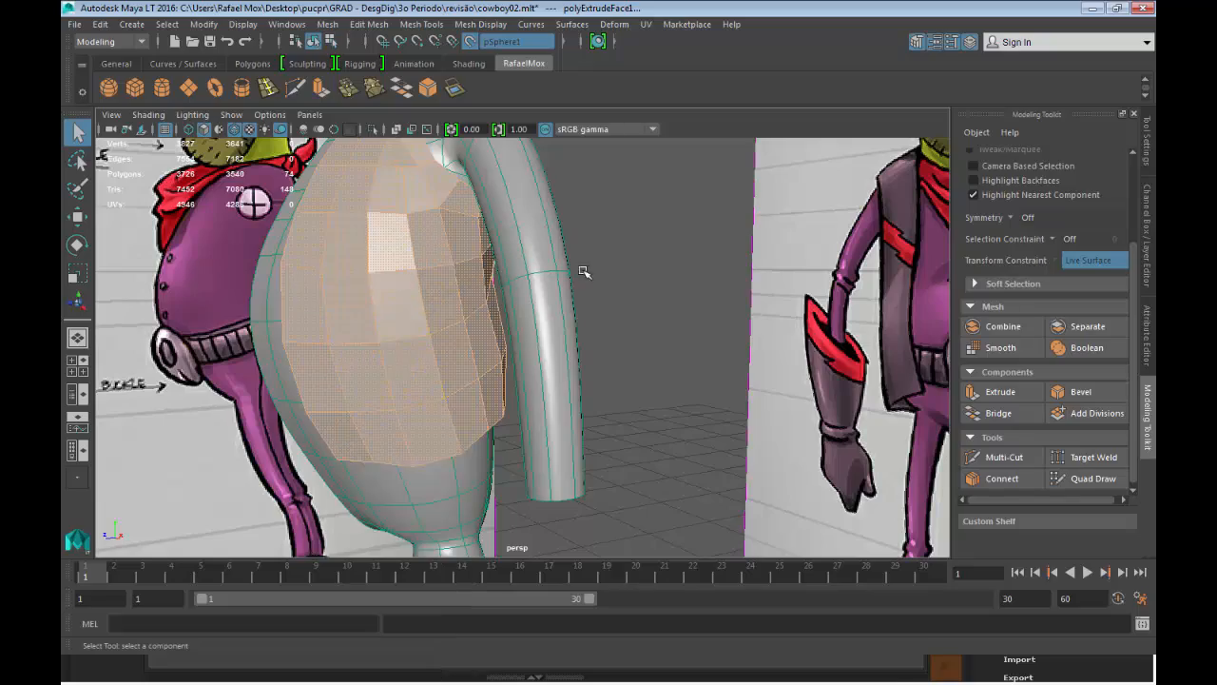
left_click(374, 267)
key("3")
scroll(573, 288, "down", 3)
left_click(591, 299)
left_click_drag(485, 379, 514, 282, "alt")
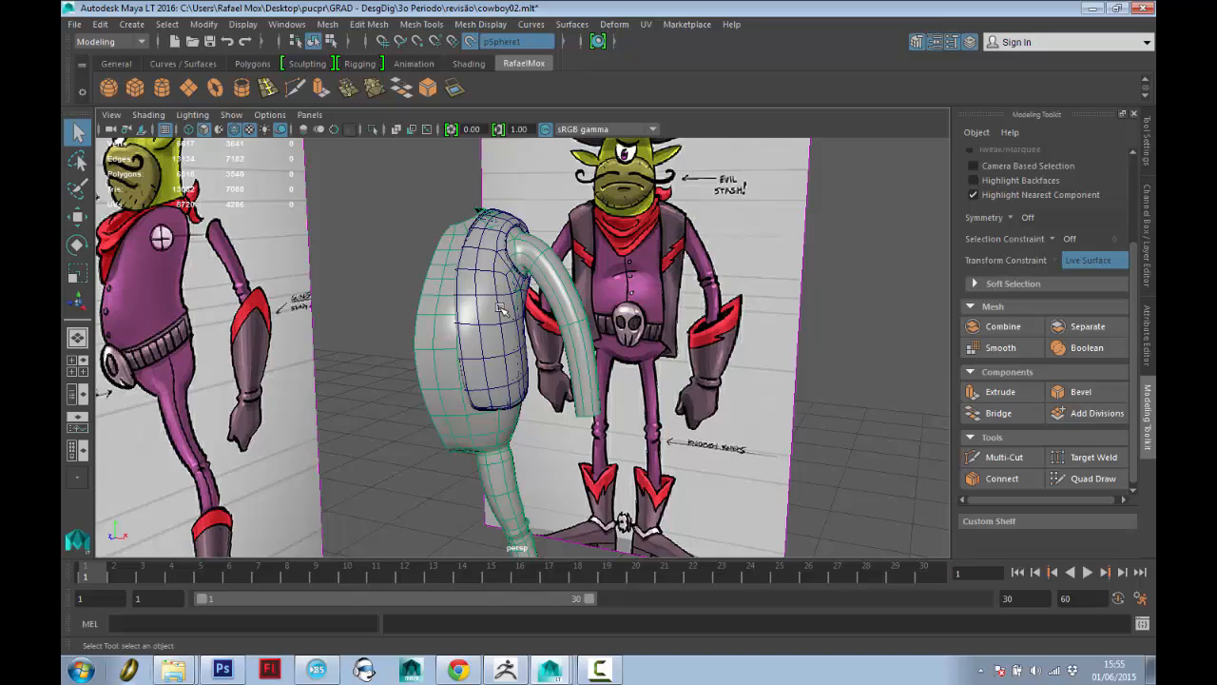
Examine the smoothed vest around the shoulder, back and side, comparing its shape with the front and side reference images.
right_click_drag(590, 152, 609, 216, "alt")
middle_click_drag(585, 214, 620, 283, "alt")
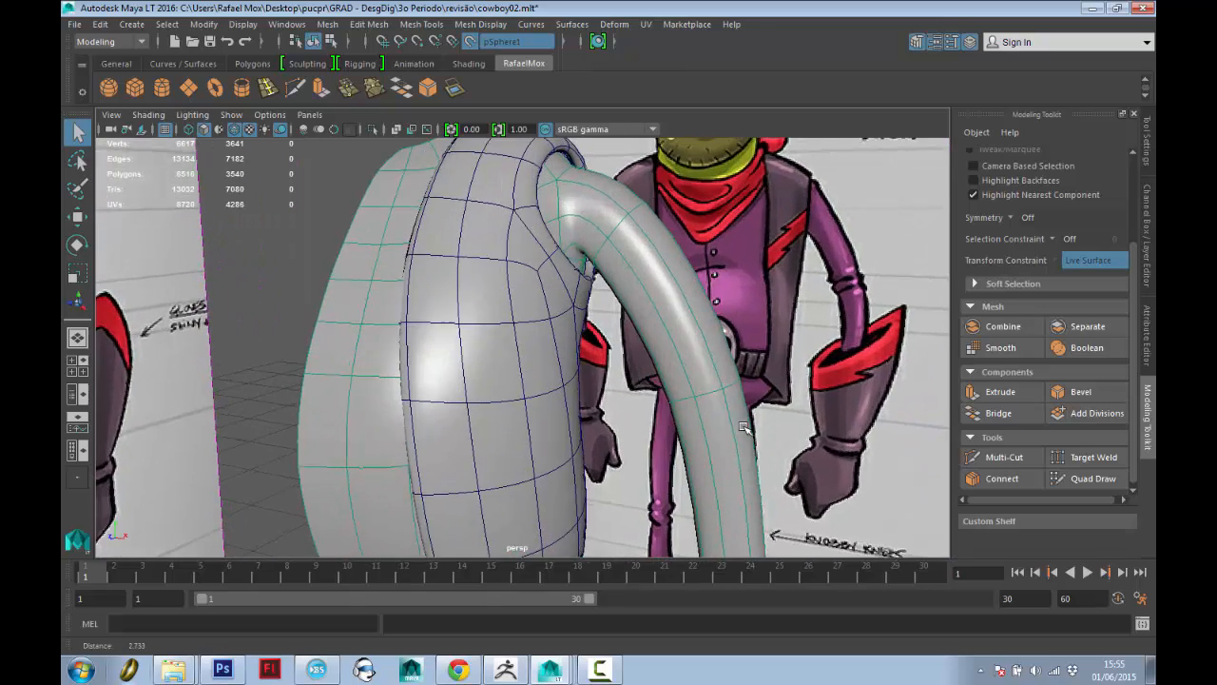
left_click_drag(620, 283, 637, 291, "alt")
left_click(675, 248)
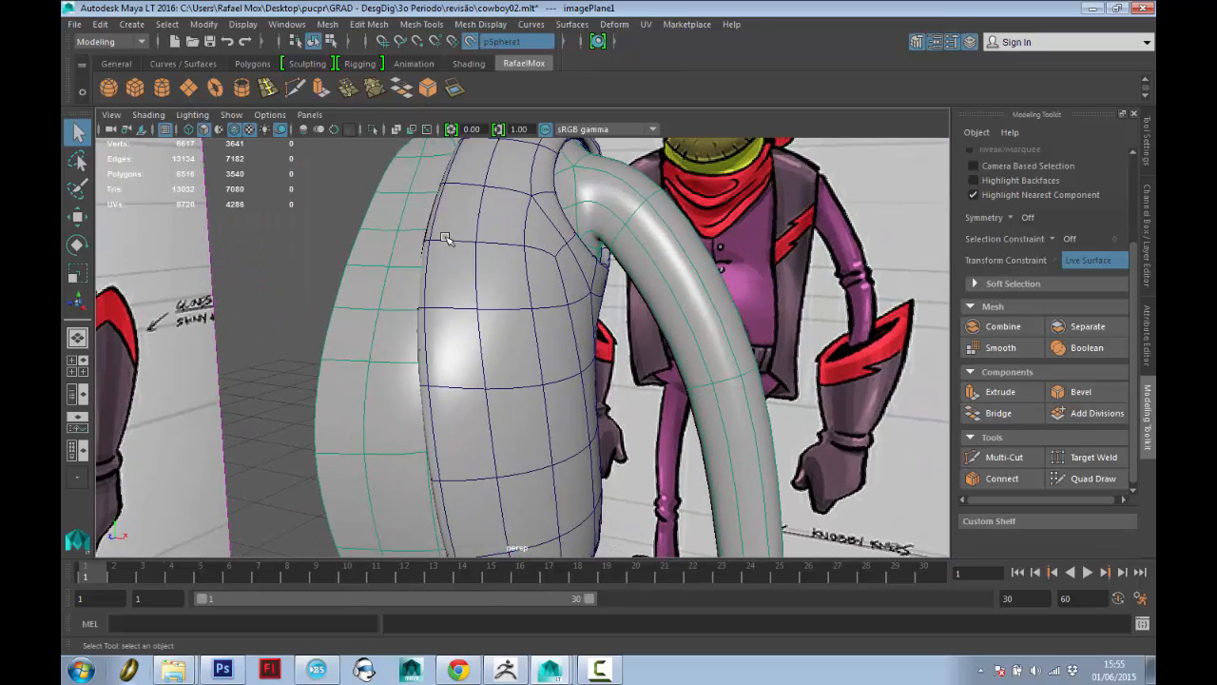
right_click_drag(660, 309, 599, 300, "alt")
middle_click_drag(628, 296, 592, 223, "alt")
left_click_drag(592, 224, 464, 398, "alt")
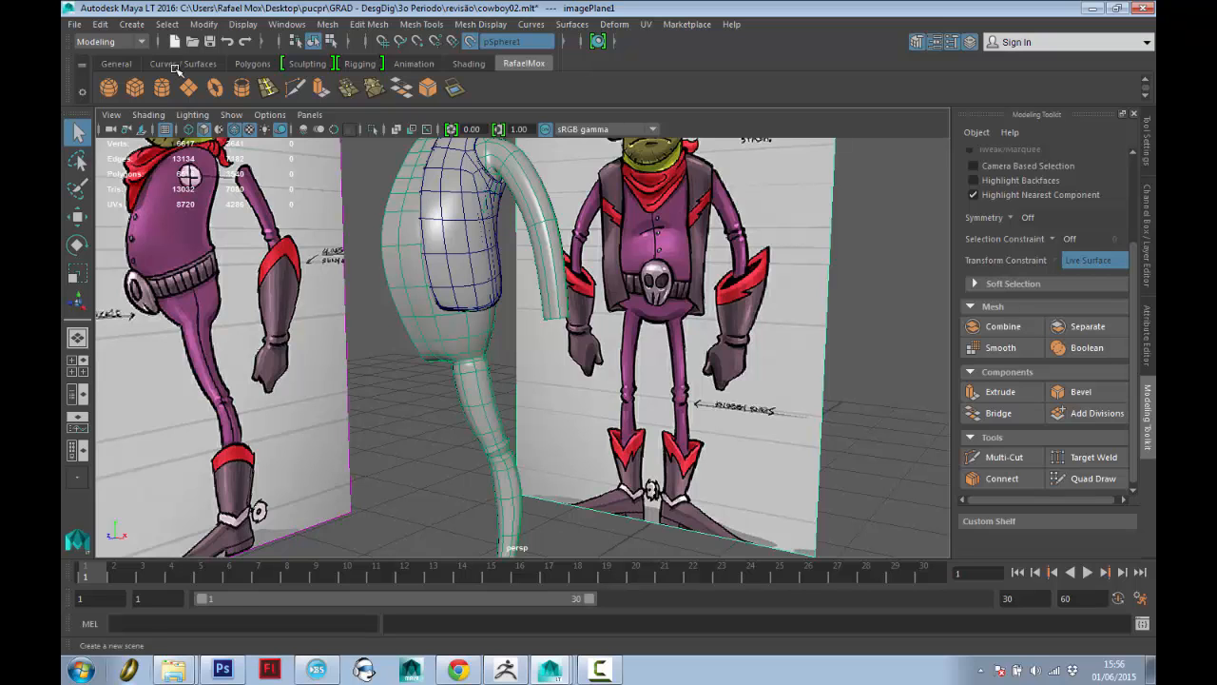
key("a")
scroll(666, 264, "up", 4)
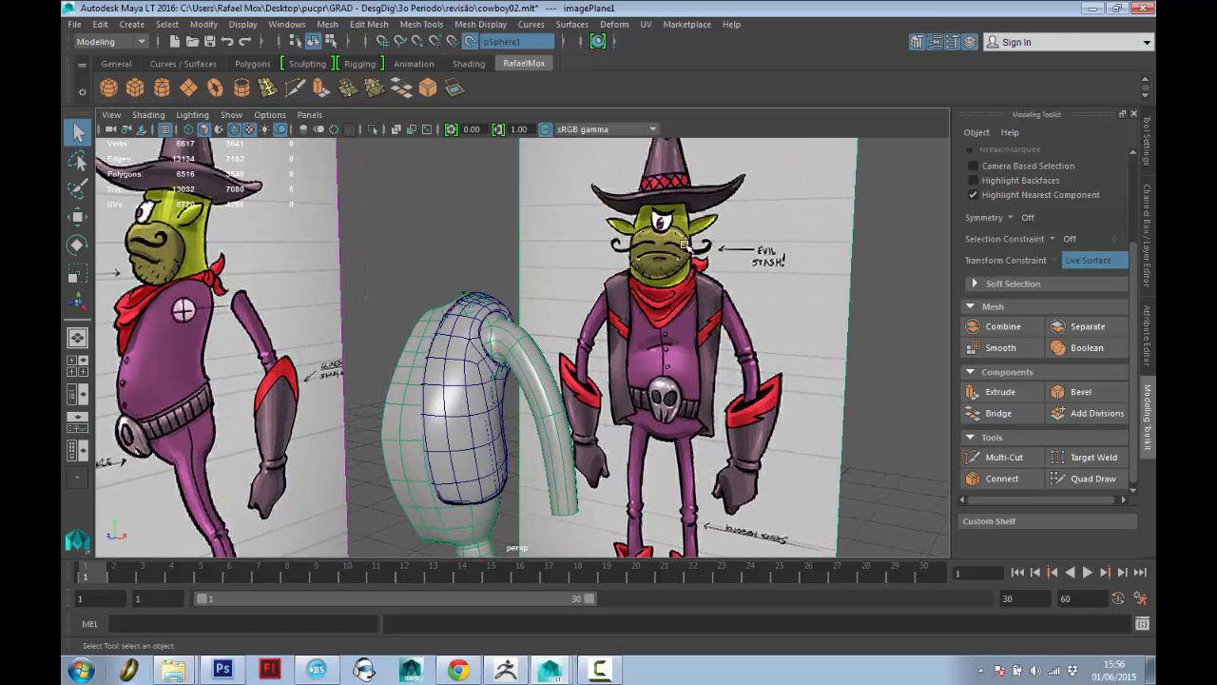
left_click_drag(699, 285, 507, 255, "alt")
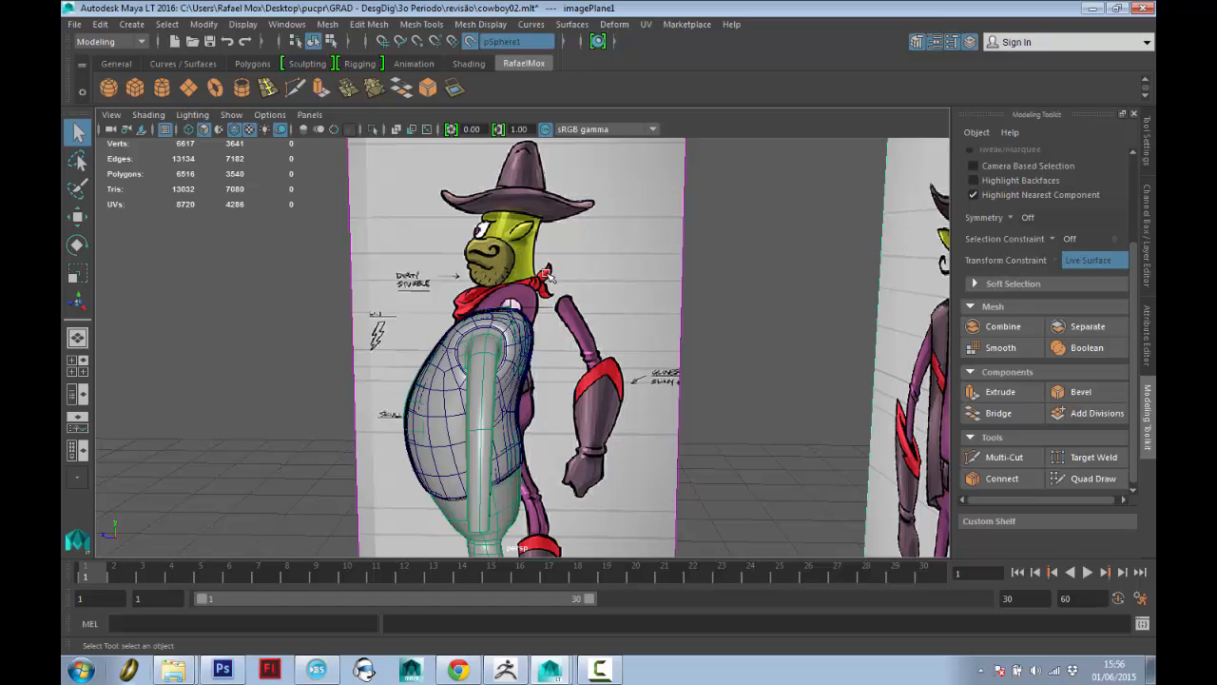
left_click_drag(535, 247, 436, 190, "alt")
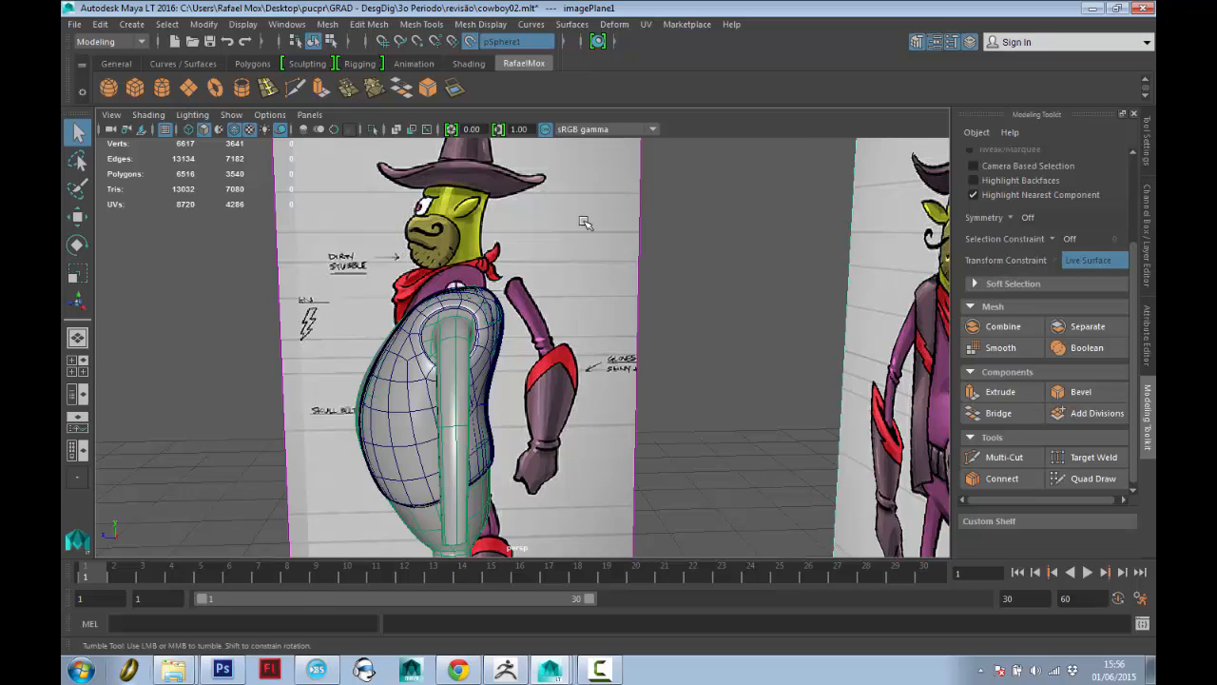
left_click_drag(584, 223, 628, 248, "alt")
left_click_drag(618, 190, 624, 293, "alt")
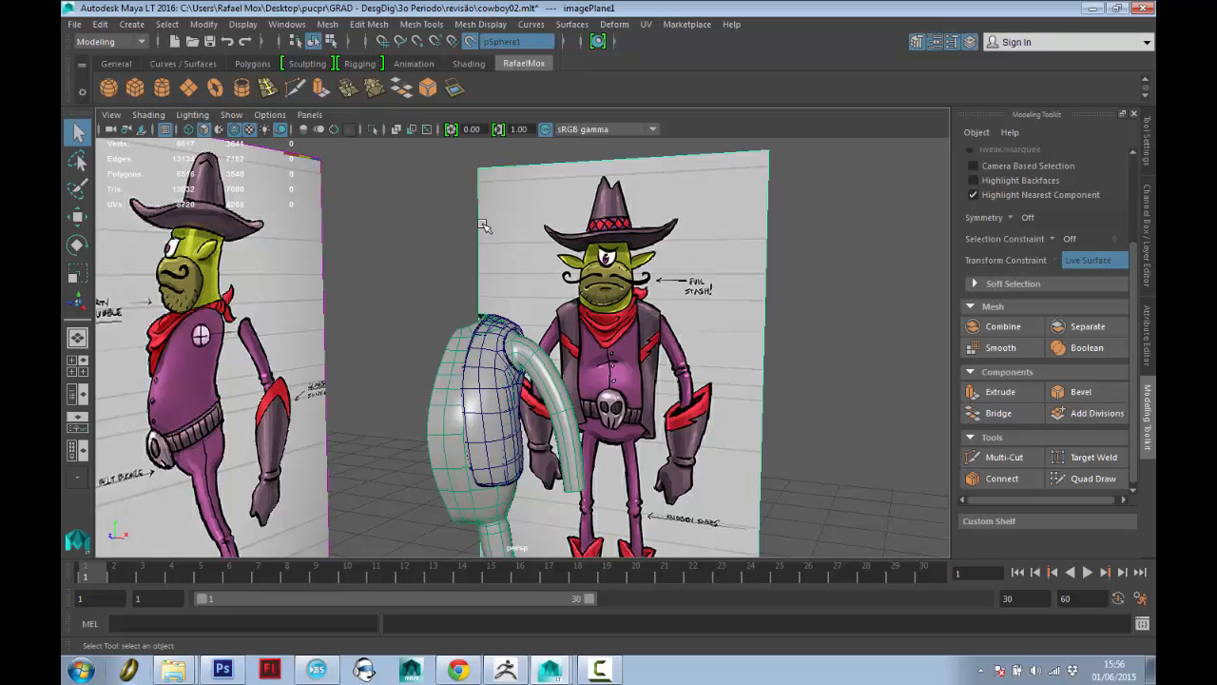
right_click_drag(544, 400, 672, 497, "alt")
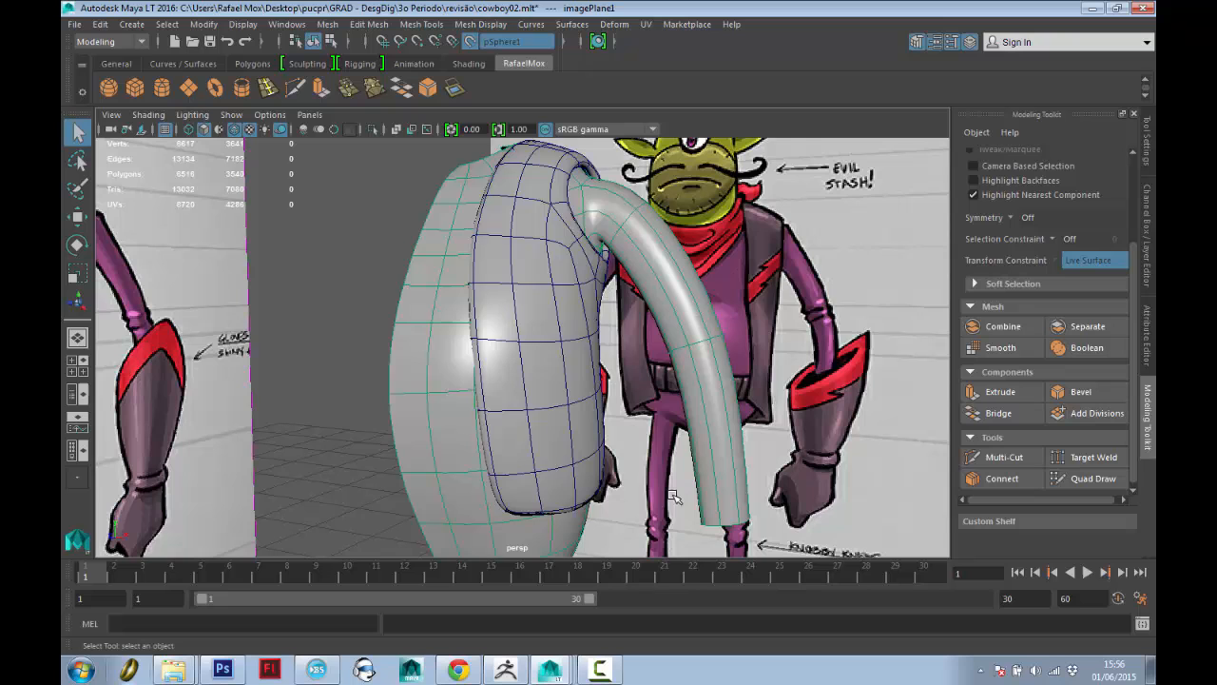
Select the vest and isolate it in the viewport.
left_click(559, 359)
right_click(591, 309)
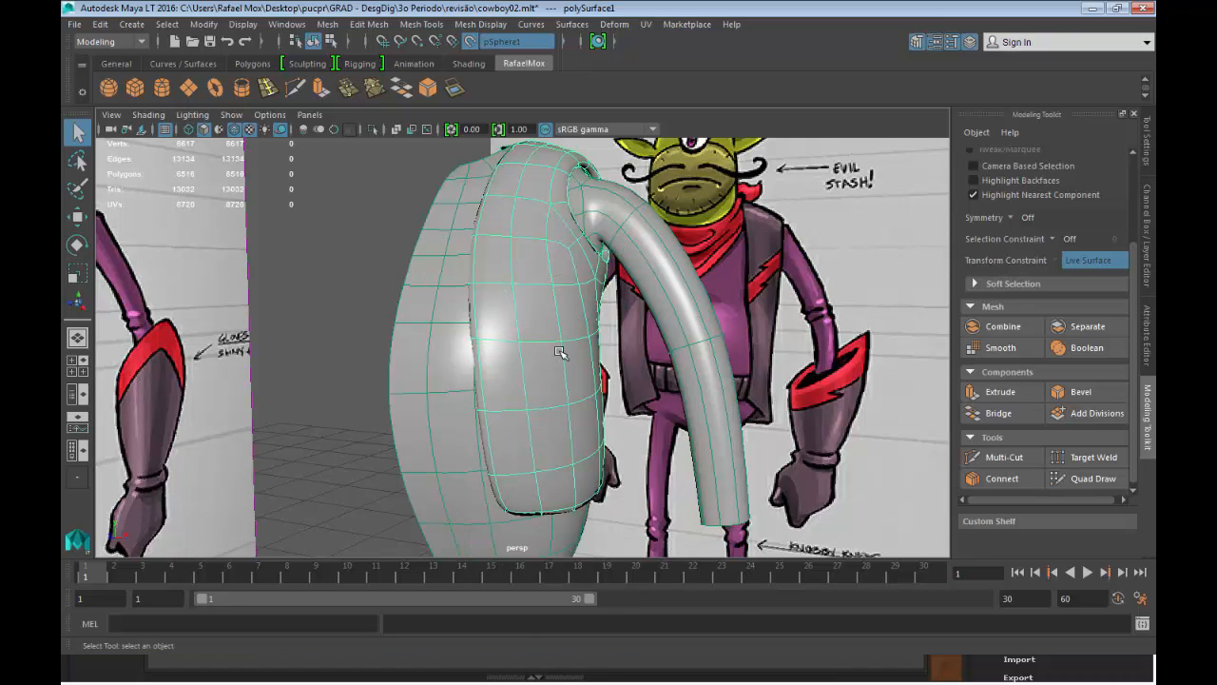
left_click_drag(557, 353, 575, 409, "alt")
right_click_drag(576, 409, 628, 371, "alt")
left_click_drag(633, 371, 591, 360, "alt")
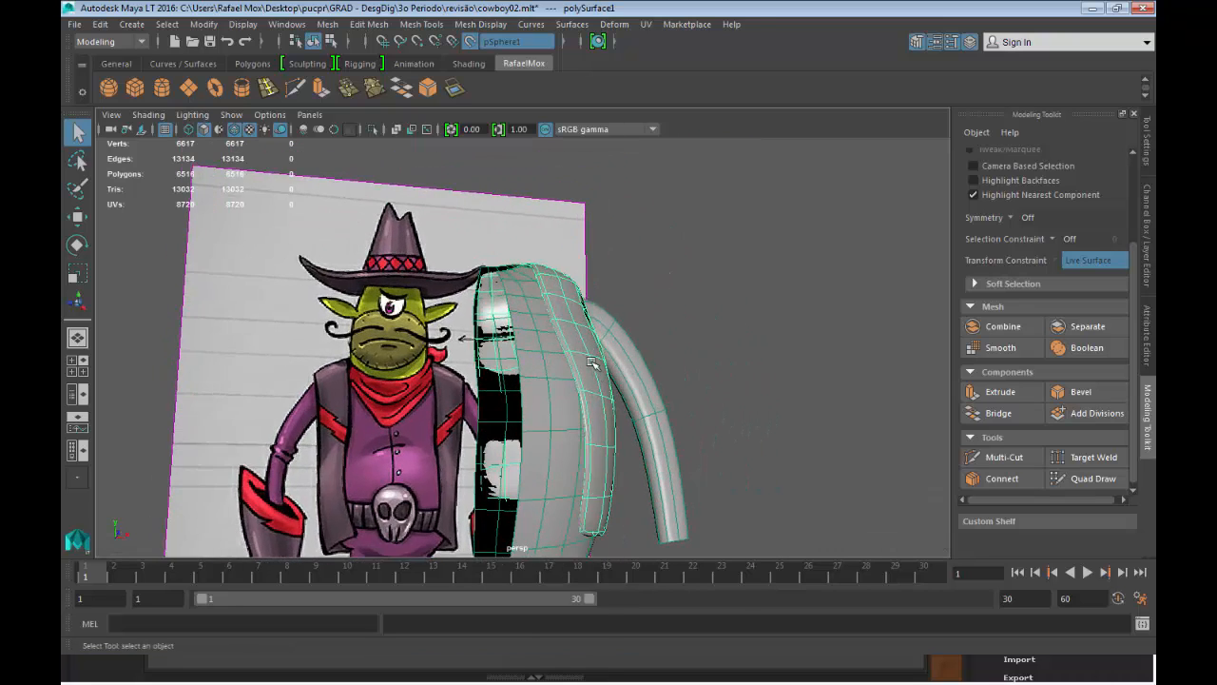
right_click_drag(592, 360, 625, 437, "alt")
left_click_drag(599, 360, 535, 255, "alt")
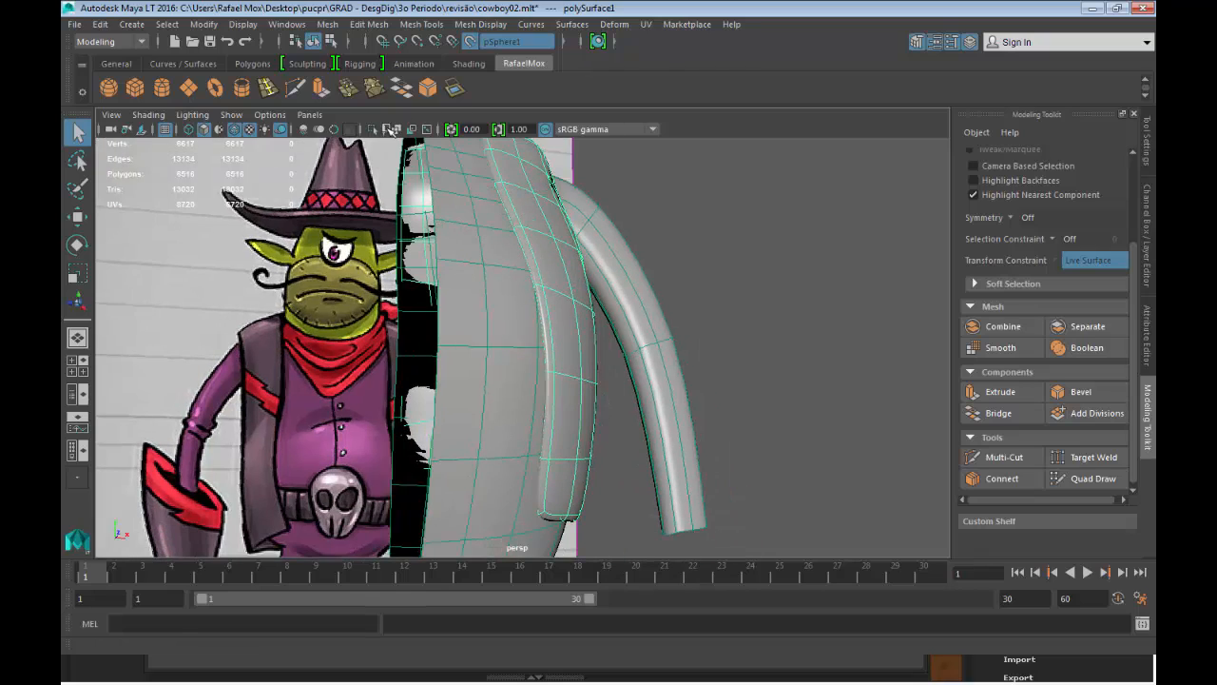
left_click(372, 129)
Examine the isolated vest's inner side, border thickness, shoulder and armhole.
left_click_drag(715, 269, 643, 348, "alt")
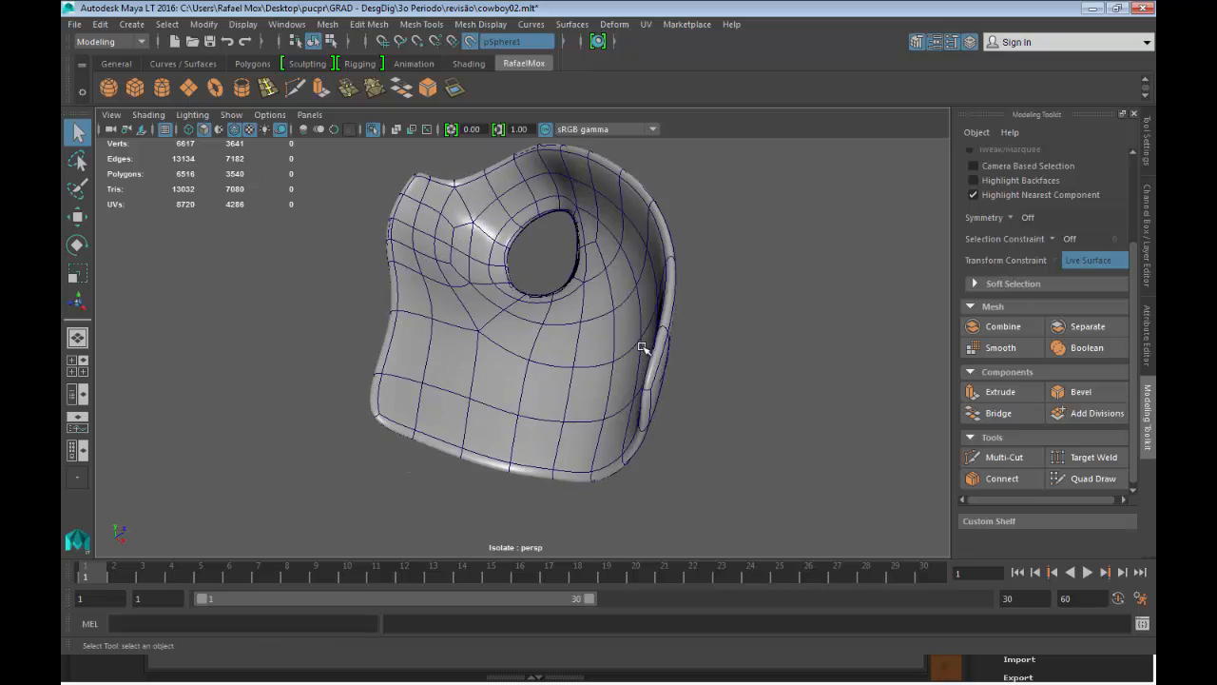
right_click_drag(643, 348, 672, 350, "alt")
middle_click_drag(671, 350, 592, 395, "alt")
left_click_drag(608, 388, 558, 290, "alt")
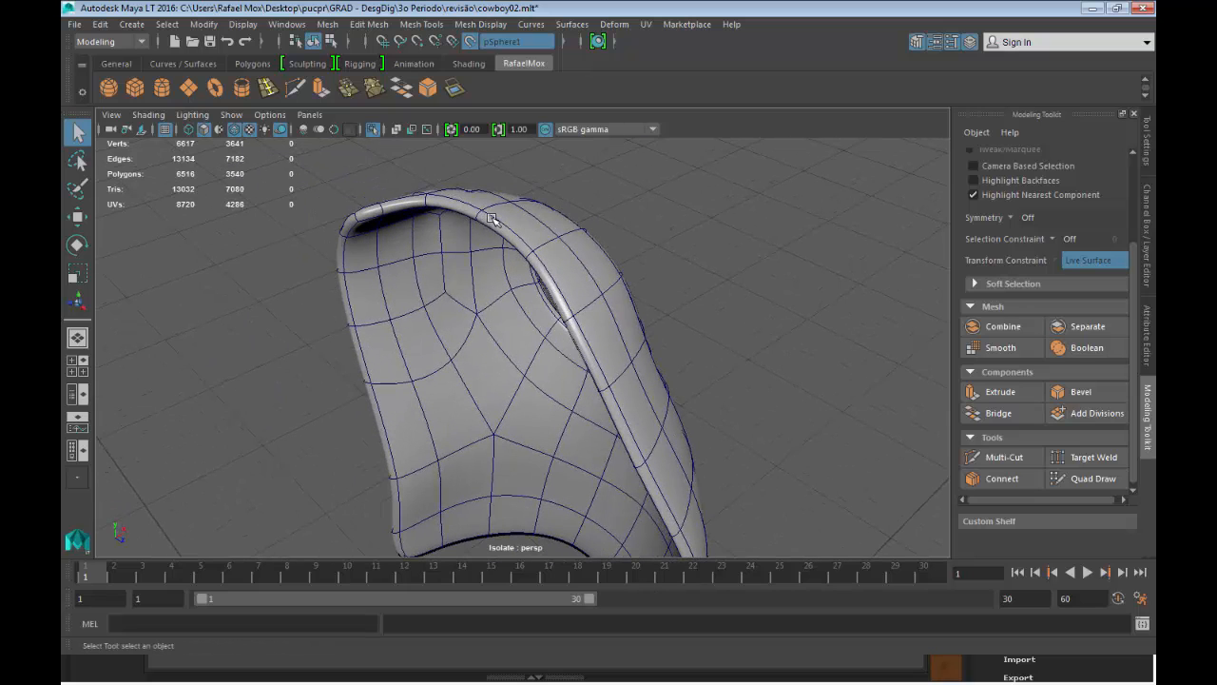
left_click_drag(587, 334, 475, 247, "alt")
left_click_drag(475, 311, 562, 307, "alt")
middle_click_drag(513, 181, 504, 276, "alt")
right_click_drag(504, 276, 534, 276, "alt")
middle_click_drag(582, 338, 622, 438, "alt")
middle_click_drag(549, 274, 590, 348, "alt")
scroll(561, 285, "down", 5)
mouse_move(539, 244)
middle_mouse_down("alt")
mouse_move(539, 257)
mouse_move(537, 235)
middle_mouse_up("alt")
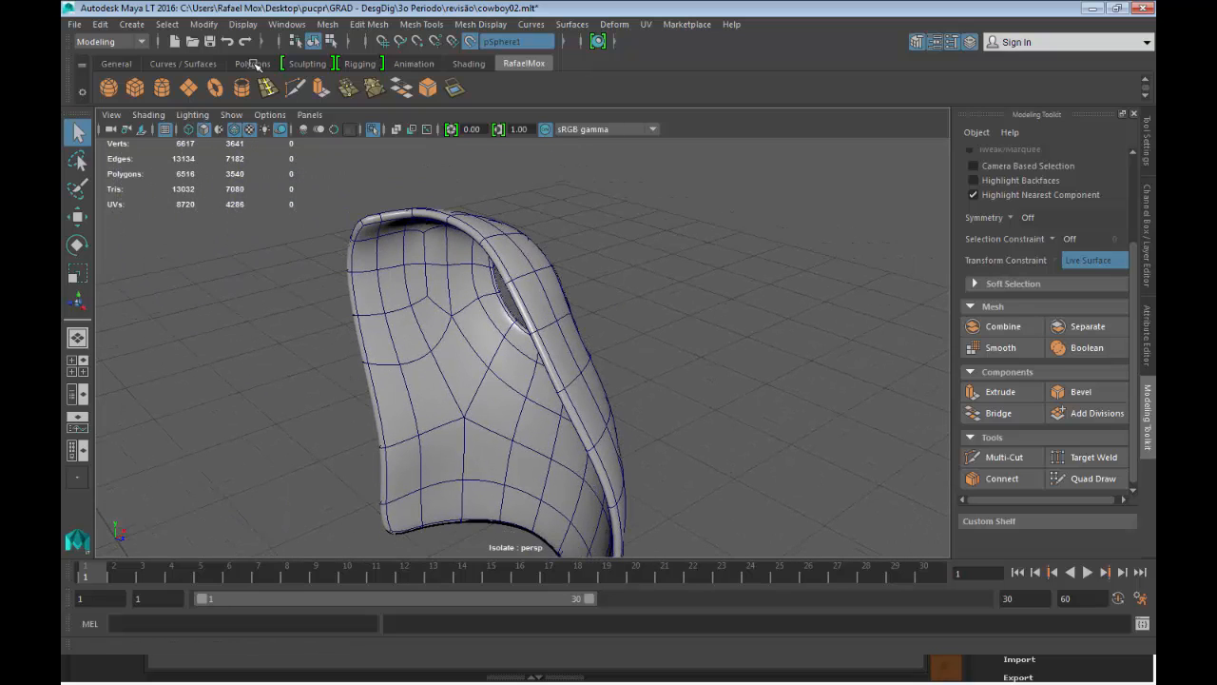
Turn off the vest's smooth preview and insert an edge loop close to its outer border, replacing the first attempt.
left_click(267, 87)
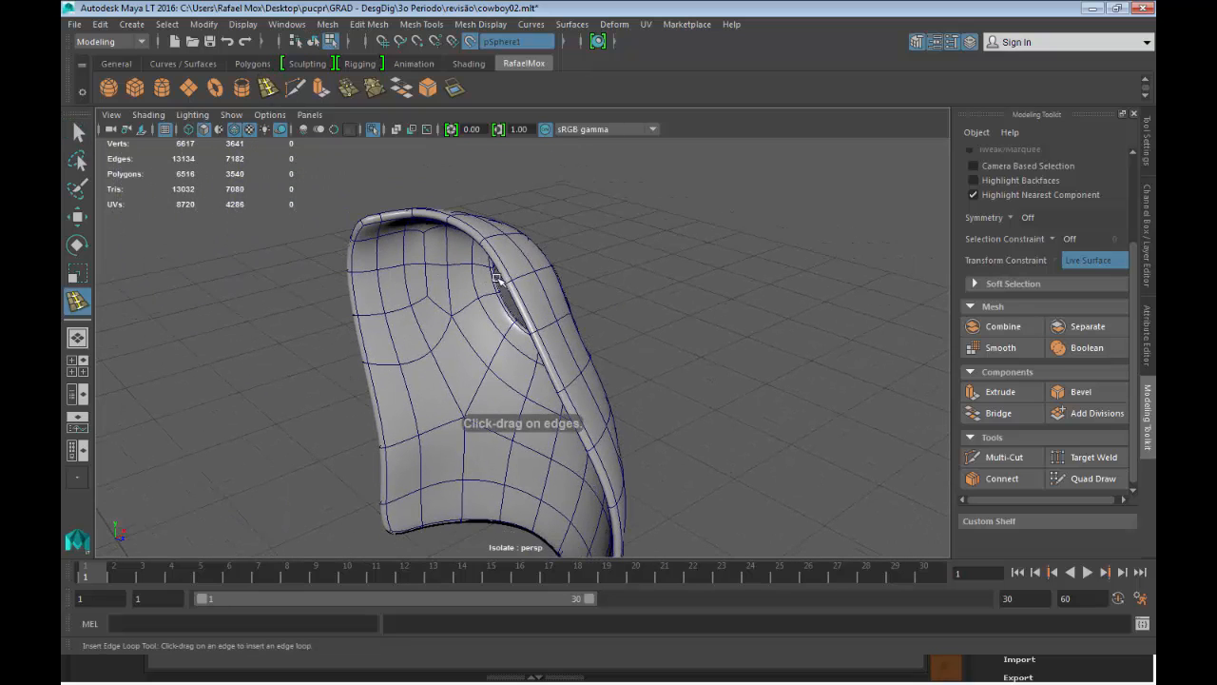
left_click_drag(510, 302, 457, 266, "alt")
left_click_drag(408, 231, 476, 271, "alt")
middle_click_drag(505, 229, 476, 244, "alt")
right_click_drag(514, 279, 576, 352, "alt")
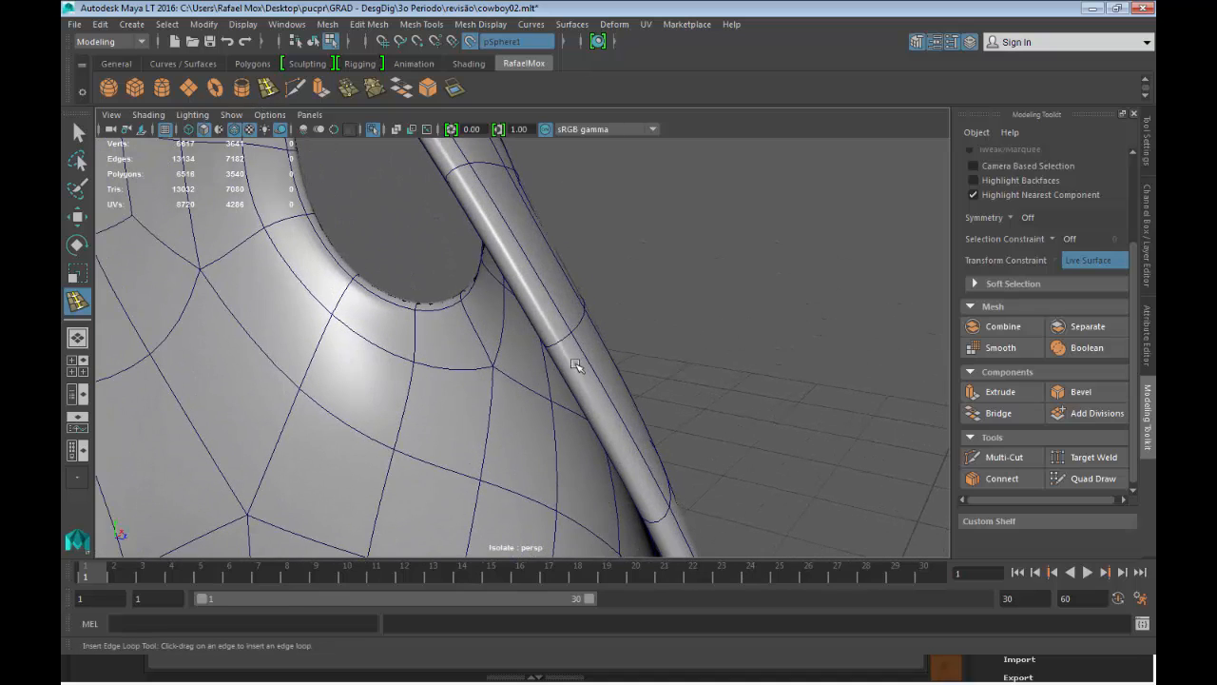
left_click(561, 344)
key("1")
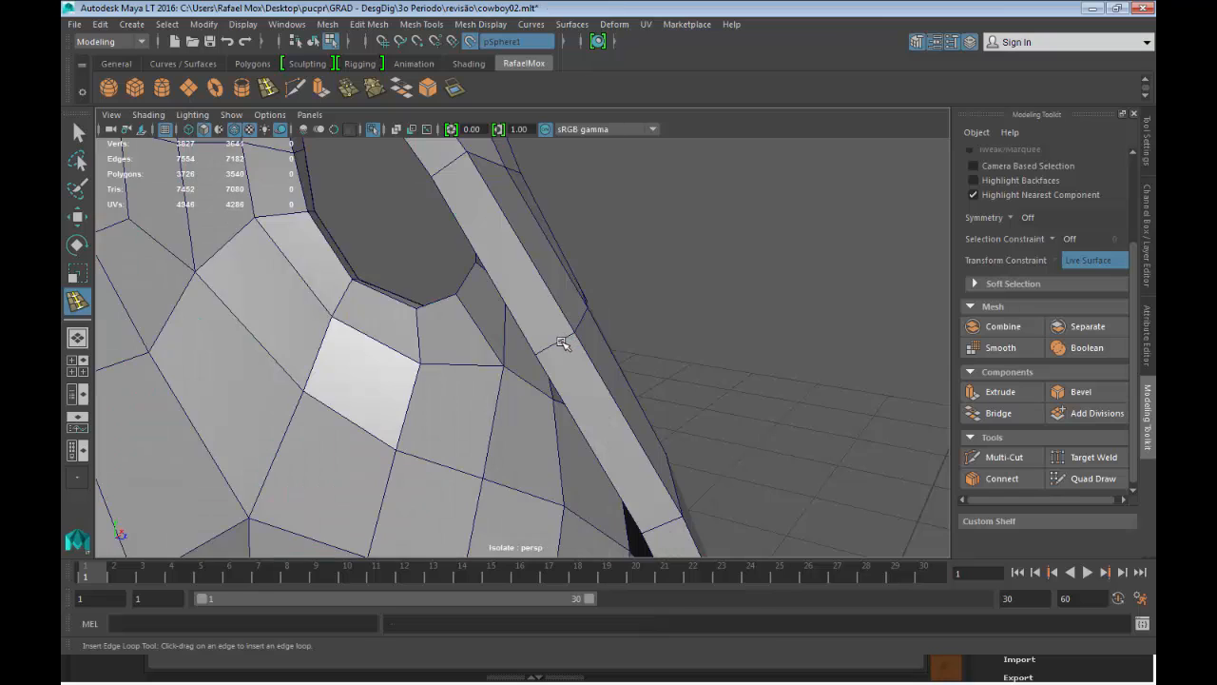
left_click(558, 344)
left_click_drag(600, 315, 583, 340, "alt")
key("ctrl+z")
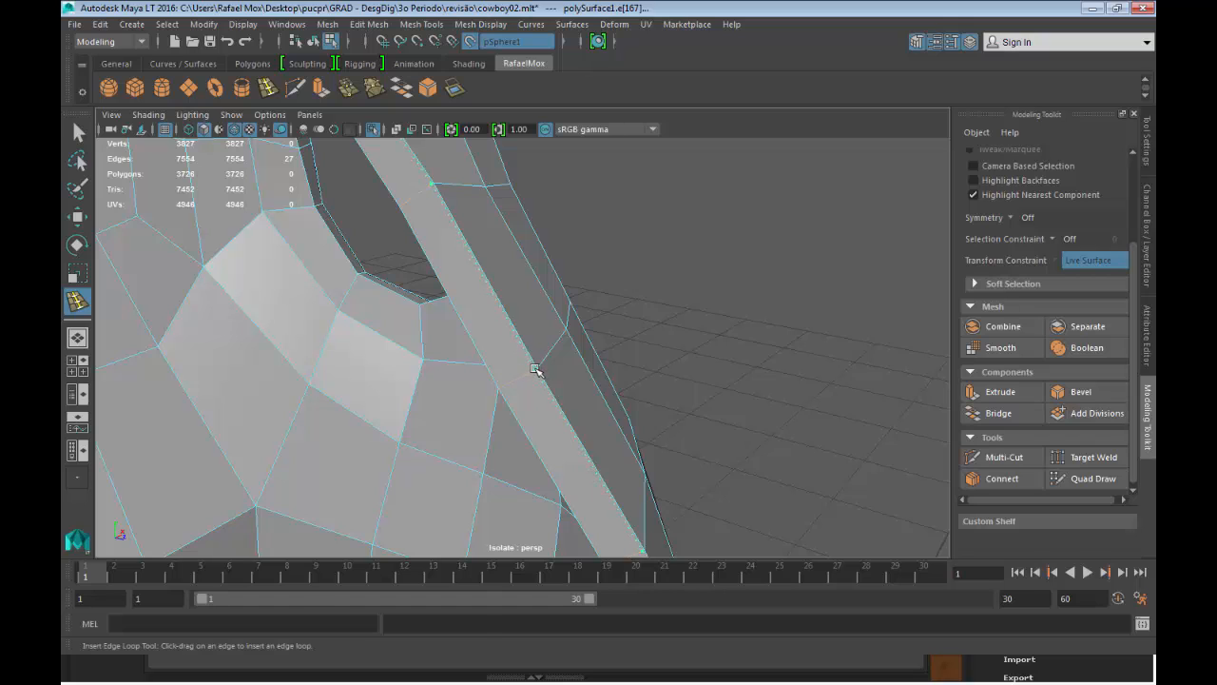
left_click(535, 369)
left_click_drag(535, 369, 496, 375, "alt")
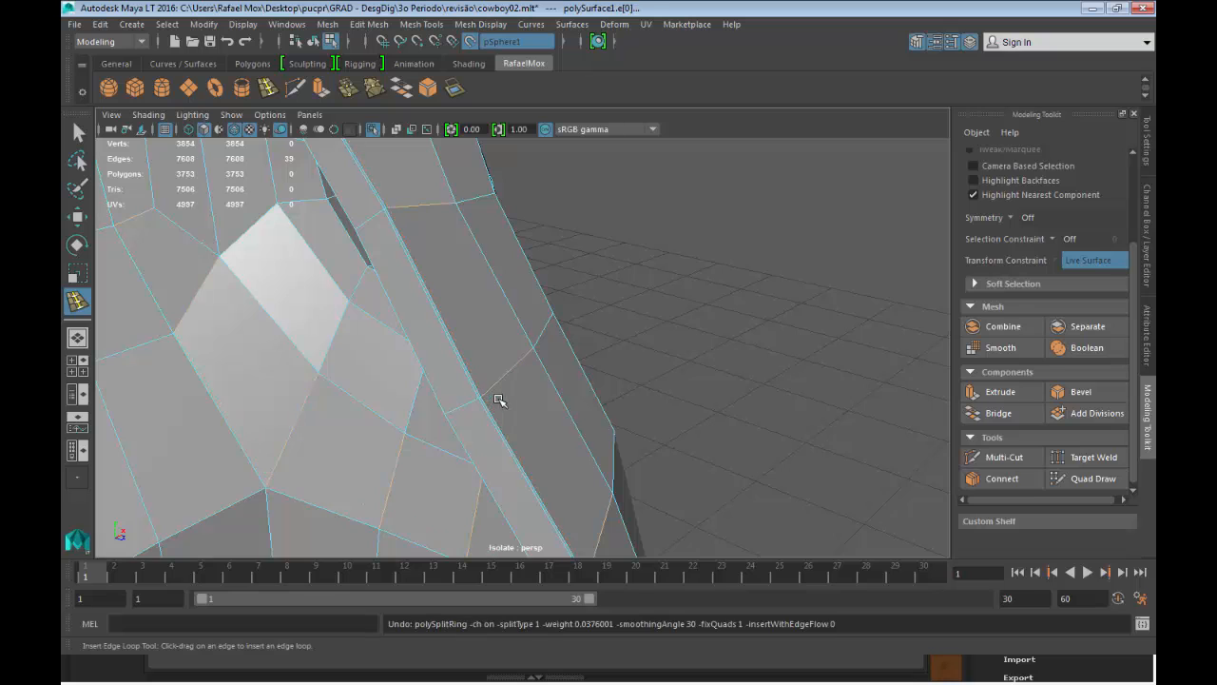
Return the vest to object mode with smooth preview on, and turn off the wireframe on shaded display.
left_click_drag(499, 400, 462, 337, "alt")
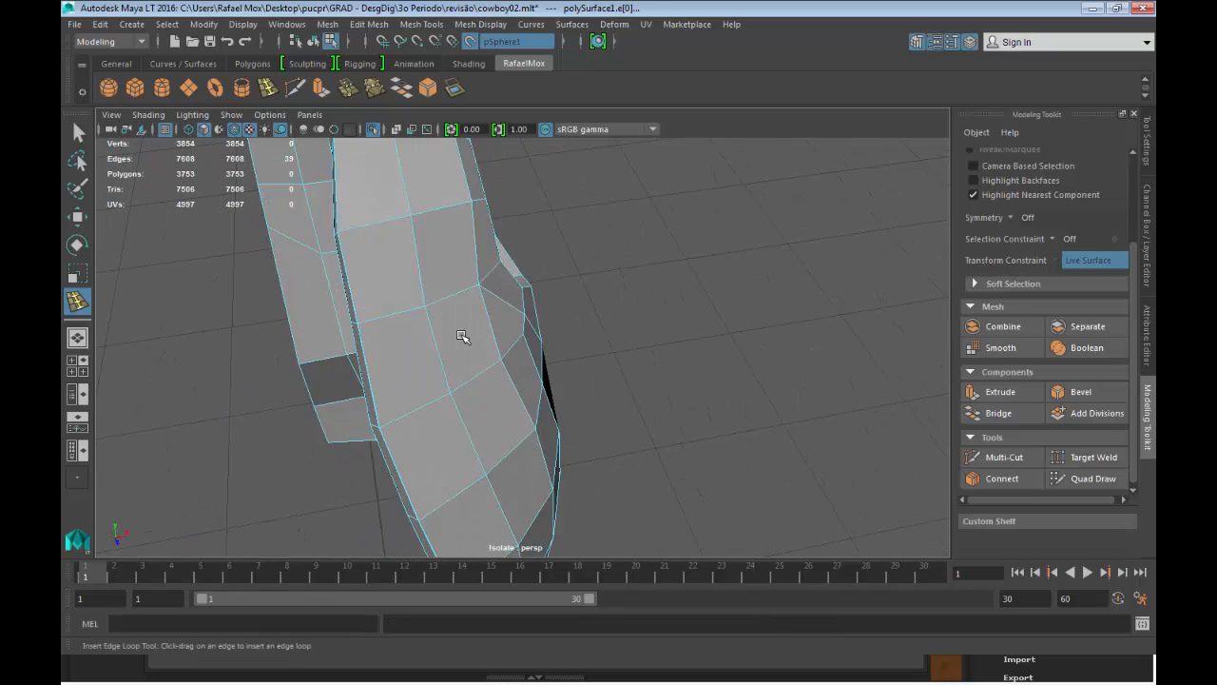
key("q")
right_click_drag(461, 281, 501, 297)
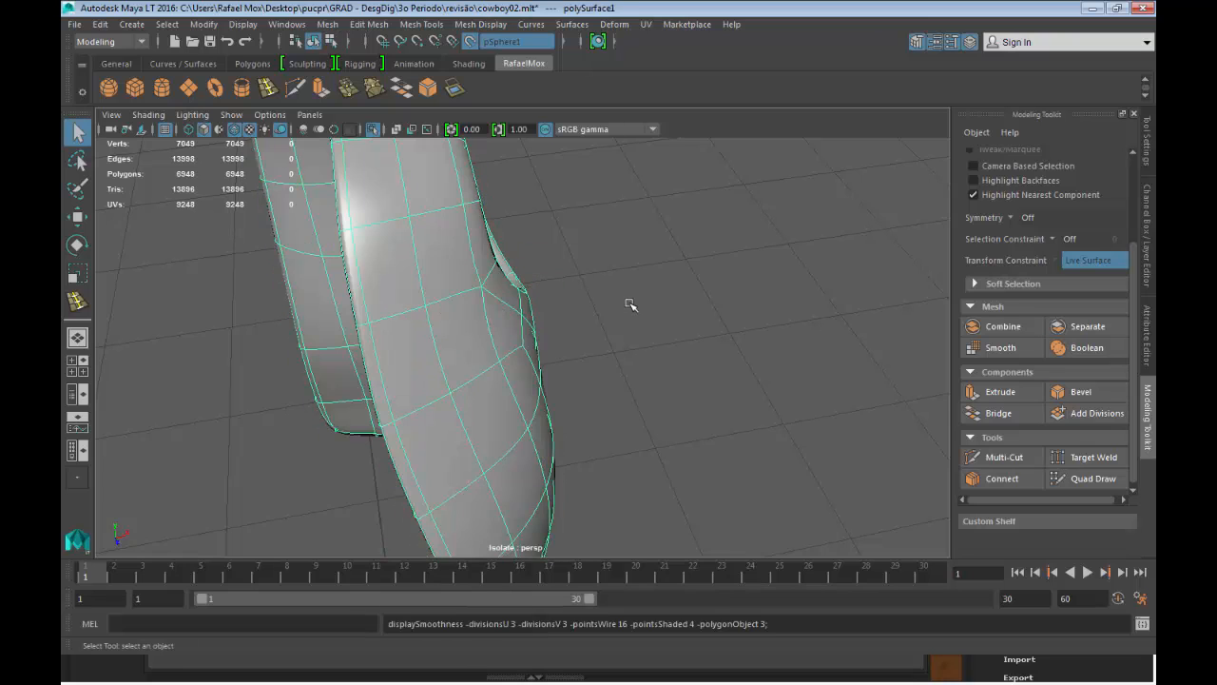
key("ctrl+1")
key("f")
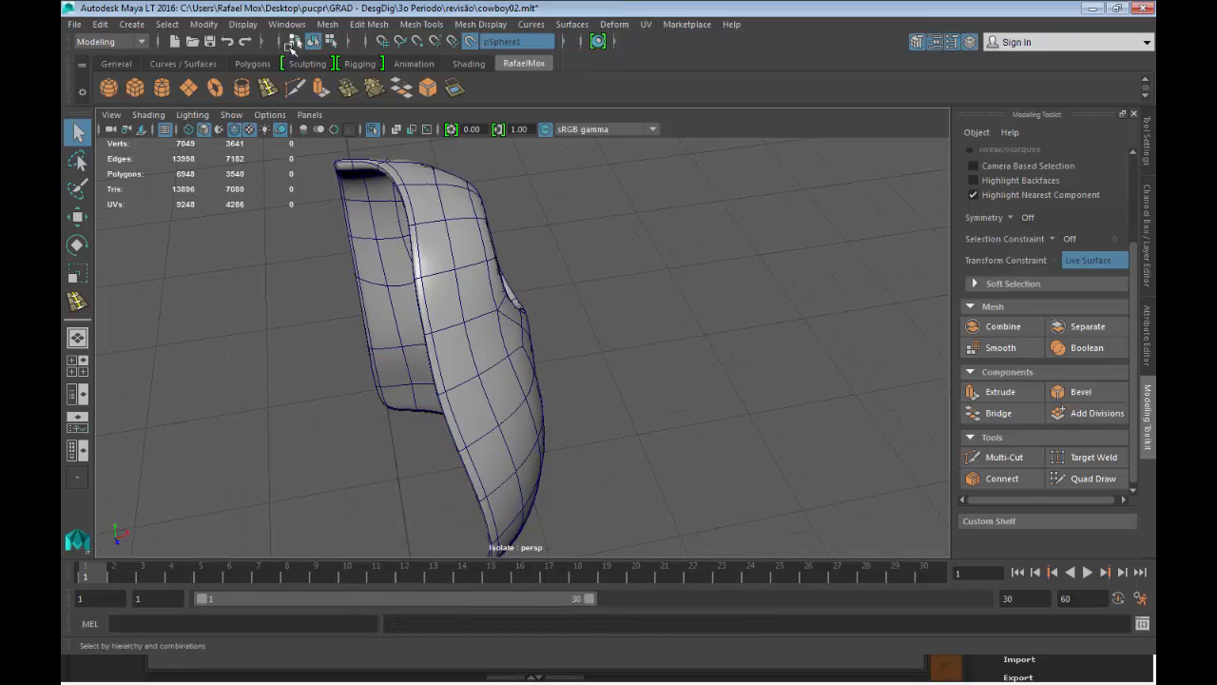
left_click(236, 130)
Insert supporting edge loops in the narrow thickness strip running along the vest's front opening and hem, with smooth preview off.
left_click_drag(539, 321, 528, 296, "alt")
left_click(528, 296)
key("1")
scroll(549, 294, "up", 6)
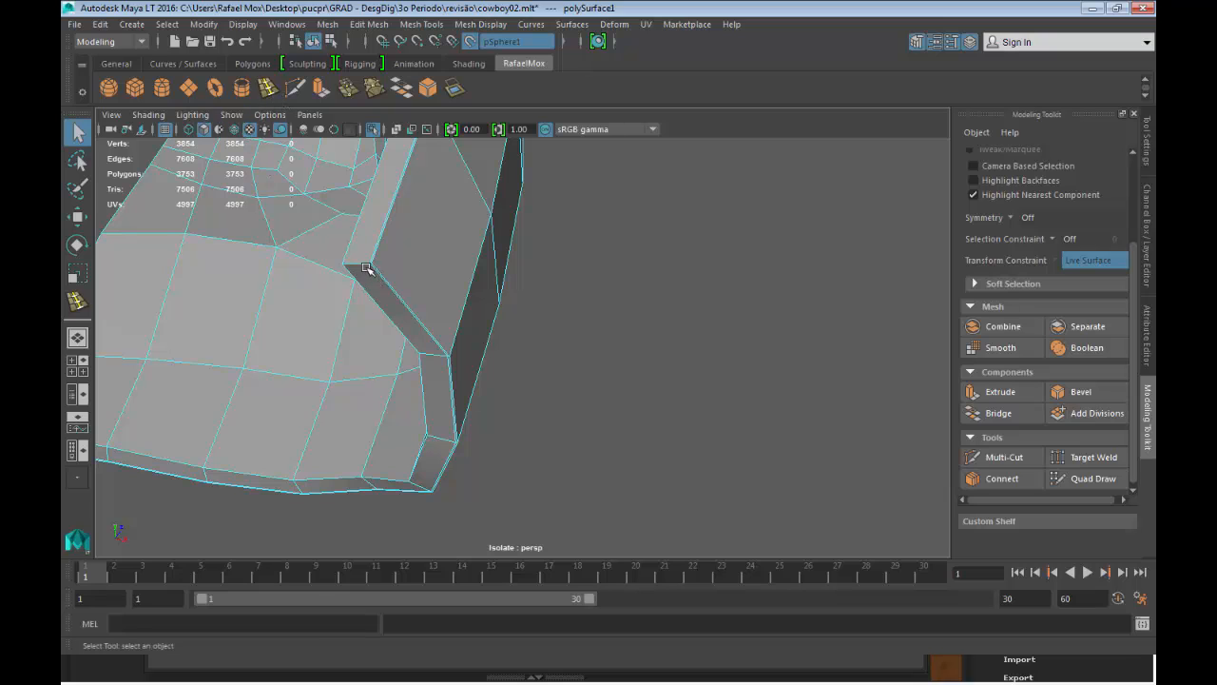
left_click(267, 87)
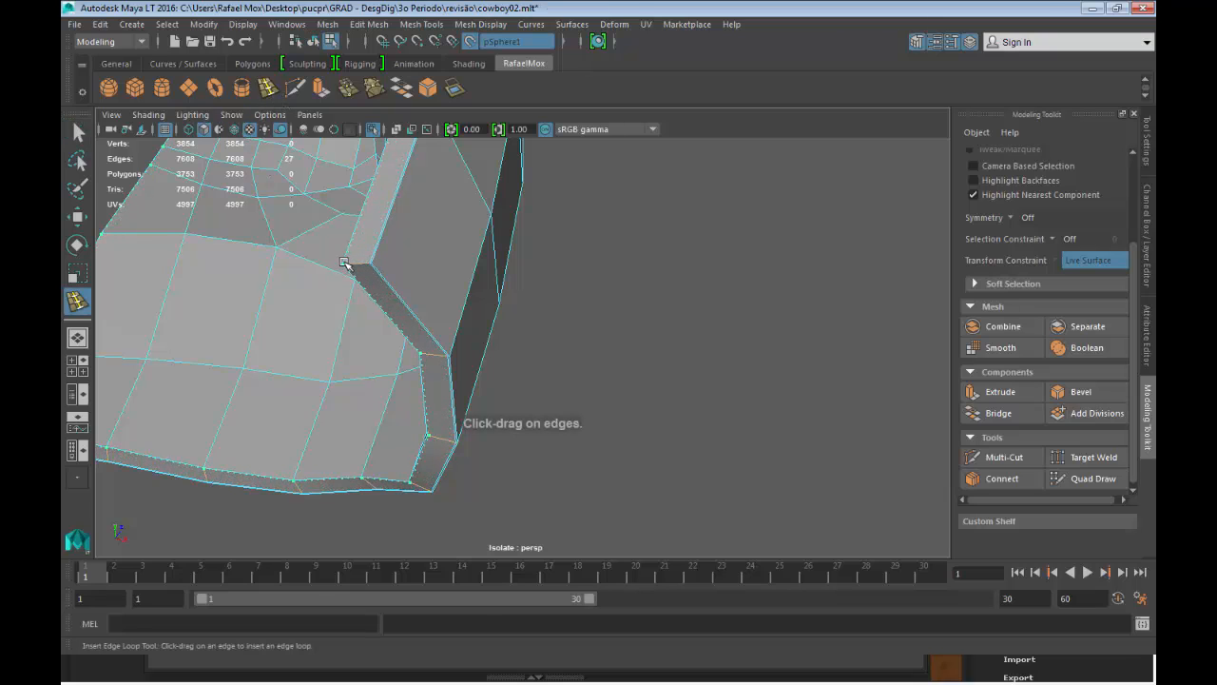
left_click(345, 263)
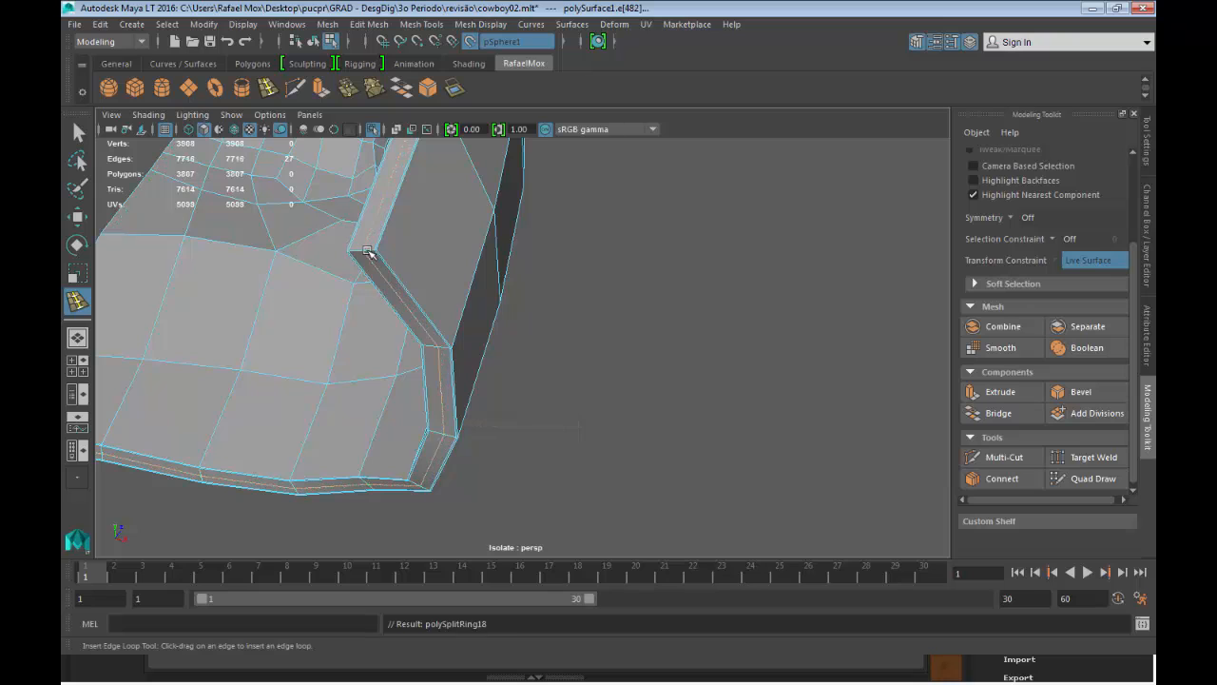
Show the vest smoothed in object mode, clear the selection and check the sharpened border and the armhole.
scroll(368, 252, "down", 3)
key("3")
key("q")
left_click(612, 258)
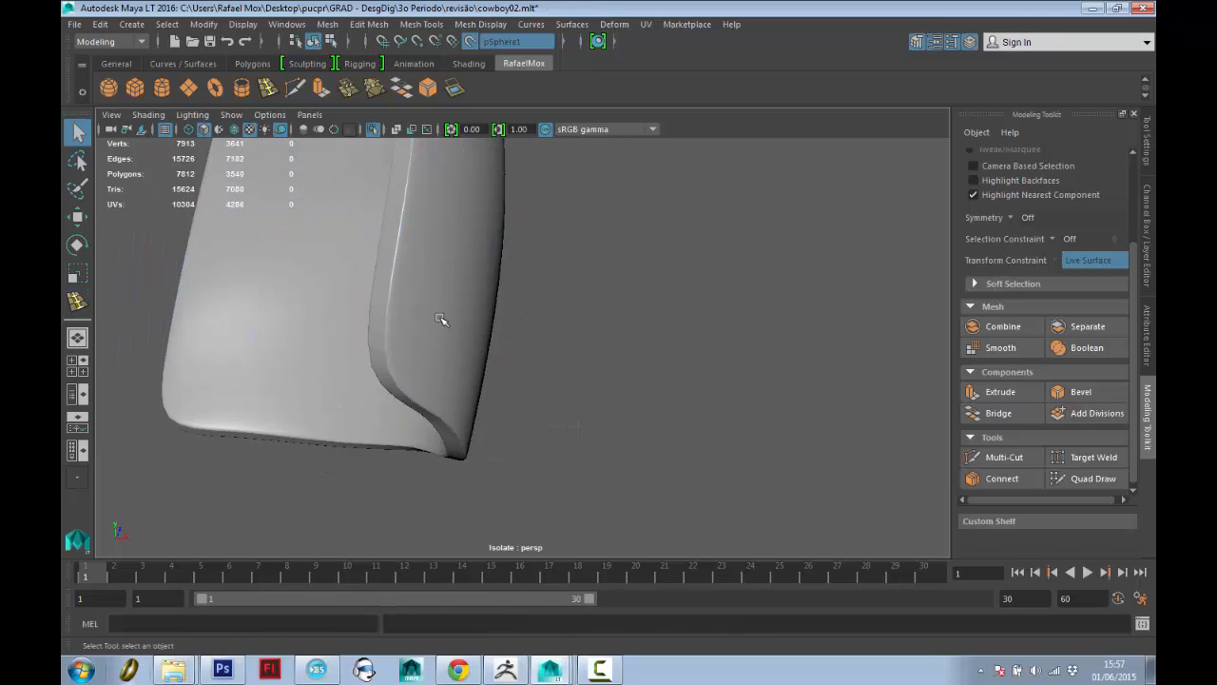
left_click_drag(441, 319, 472, 421, "alt")
left_click_drag(435, 240, 698, 344, "alt")
left_click_drag(623, 342, 601, 361, "alt")
Insert an edge loop along each side of the armhole's rim, with the vest's smooth preview off.
left_click(465, 424)
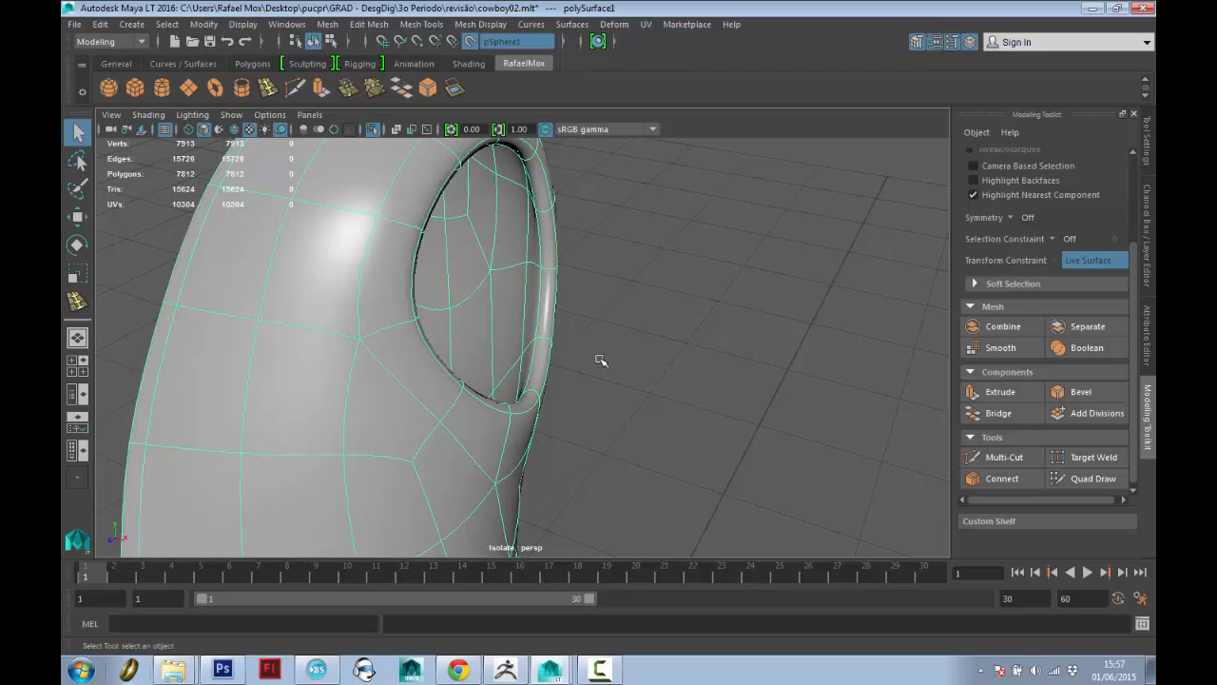
left_click(271, 86)
scroll(529, 286, "up", 3)
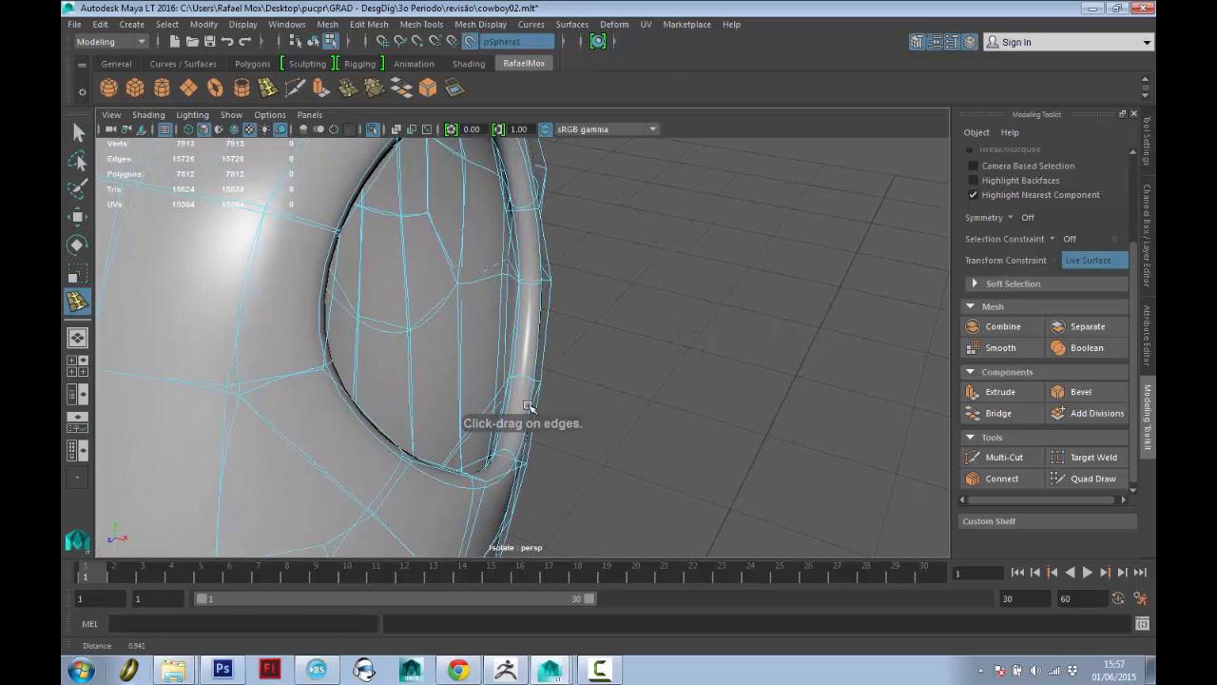
key("1")
left_click(541, 279)
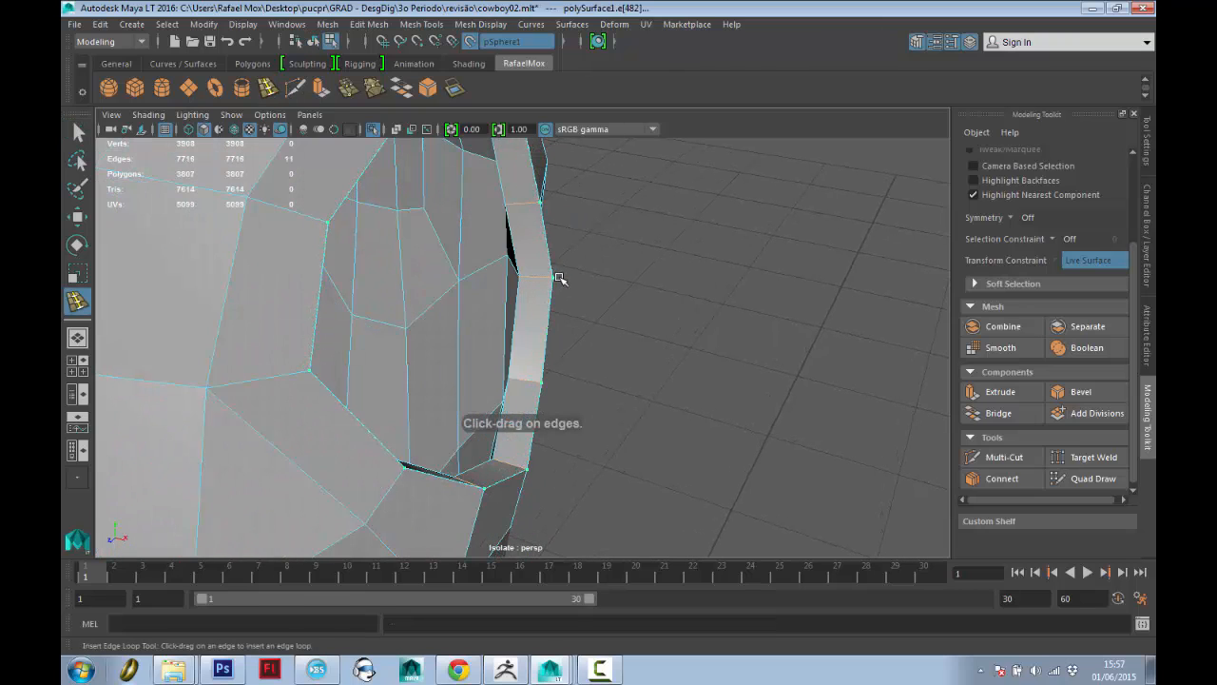
left_click(549, 276)
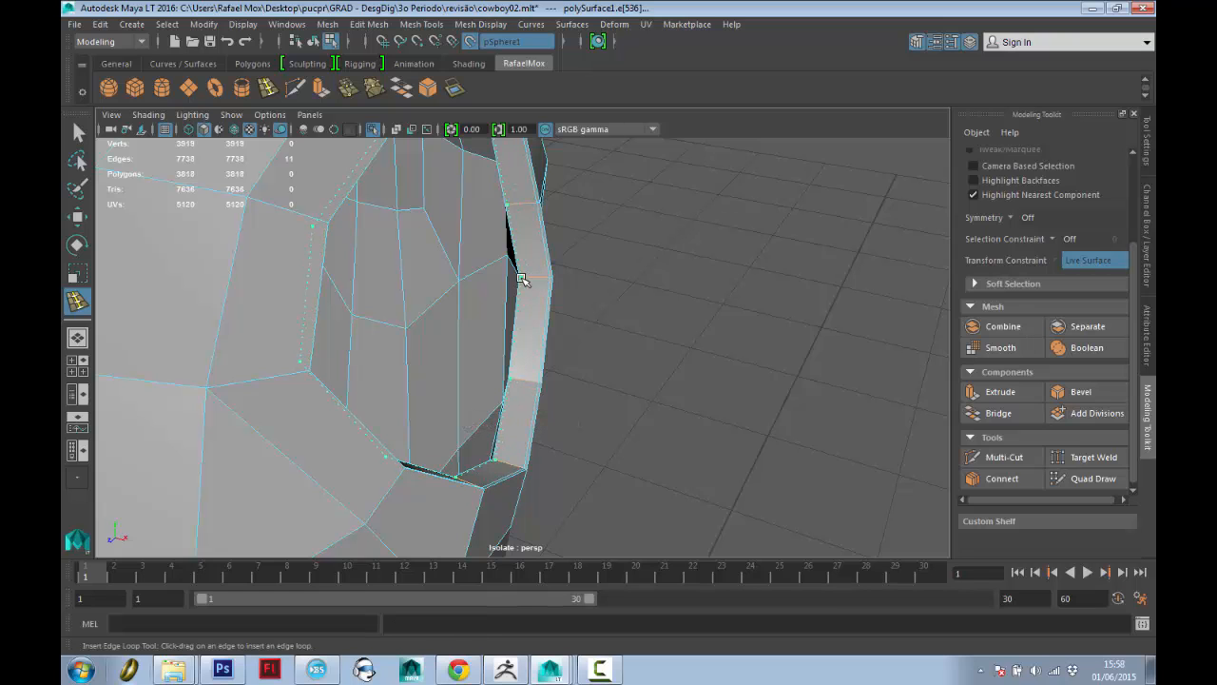
Turn the smooth preview back on, leave the Insert Edge Loop Tool and deselect the vest.
key("3")
key("q")
right_click_drag(539, 298, 614, 258)
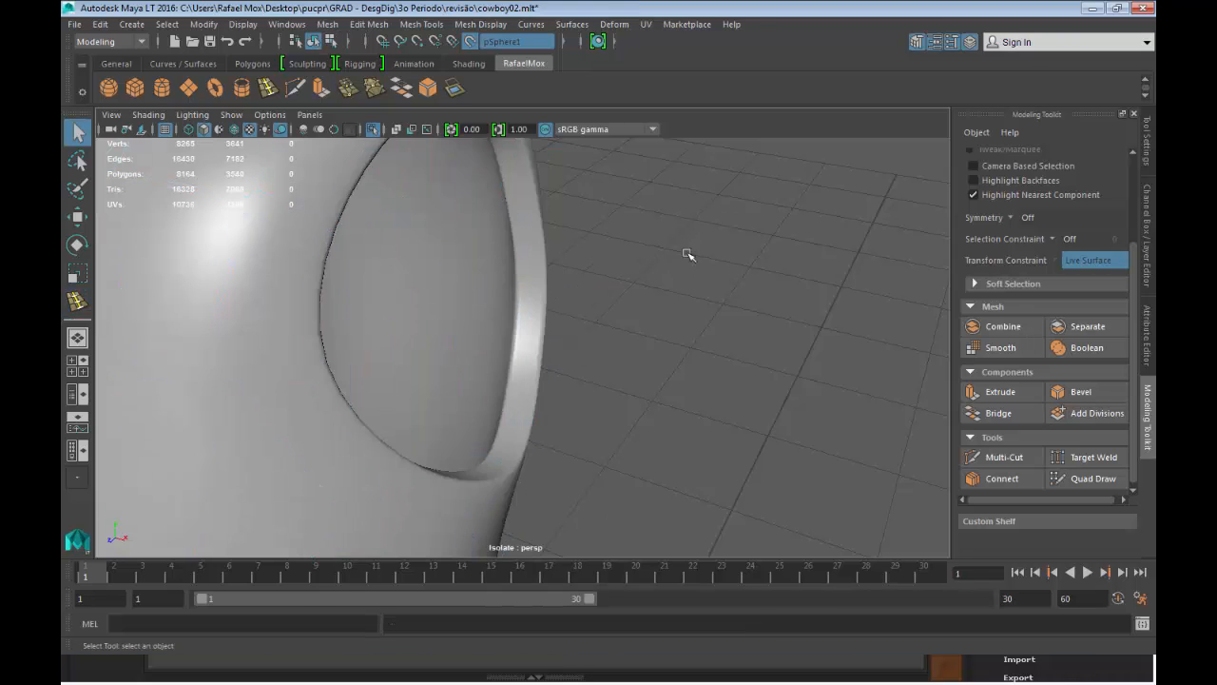
Examine the smoothed vest from the front and side, checking the hem, front edge and armhole rim.
scroll(516, 340, "down", 5)
left_click_drag(580, 290, 579, 351, "alt")
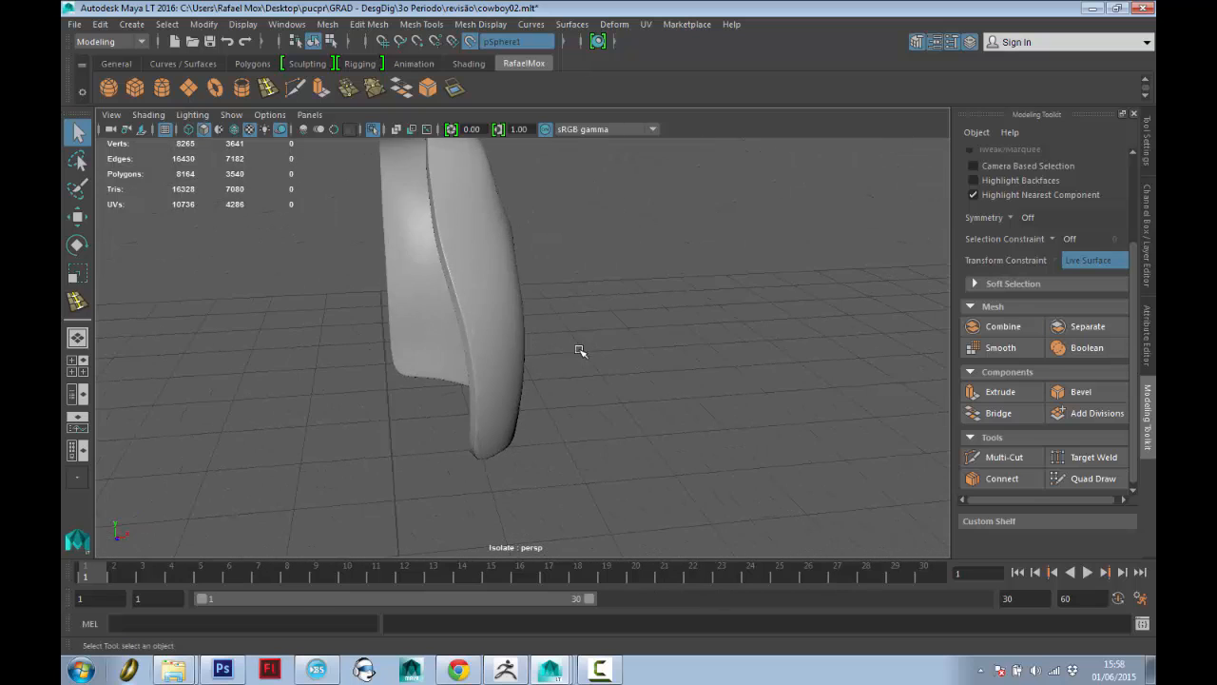
right_click_drag(579, 351, 610, 269, "alt")
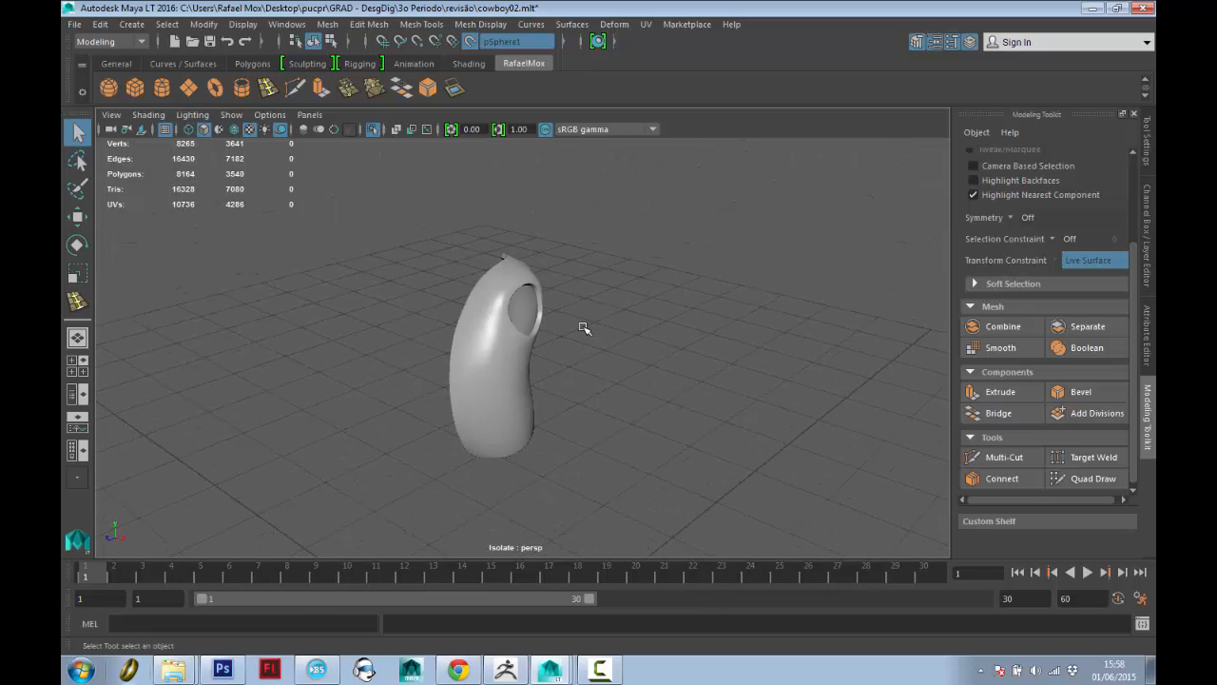
left_click_drag(584, 328, 612, 345, "alt")
right_click_drag(612, 345, 645, 416, "alt")
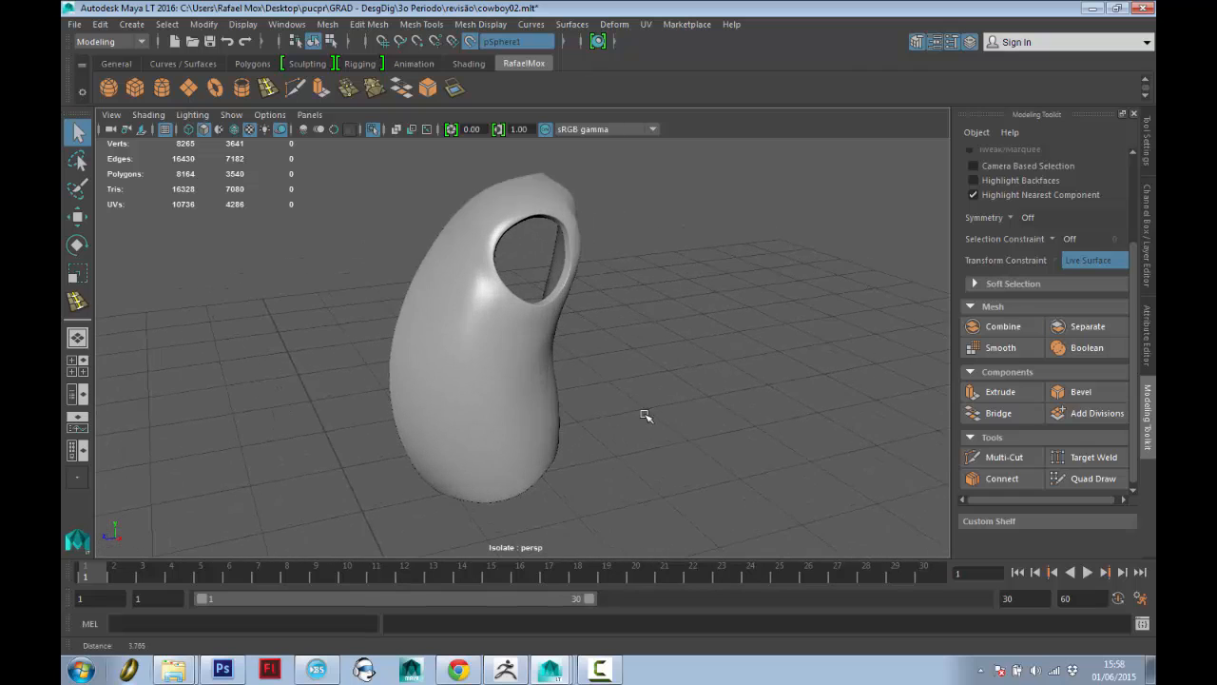
left_click_drag(645, 416, 584, 408, "alt")
right_click_drag(584, 408, 647, 409, "alt")
Select the vest, compare it with and without smoothing, and switch it to vertex editing around the armhole.
left_click(596, 241)
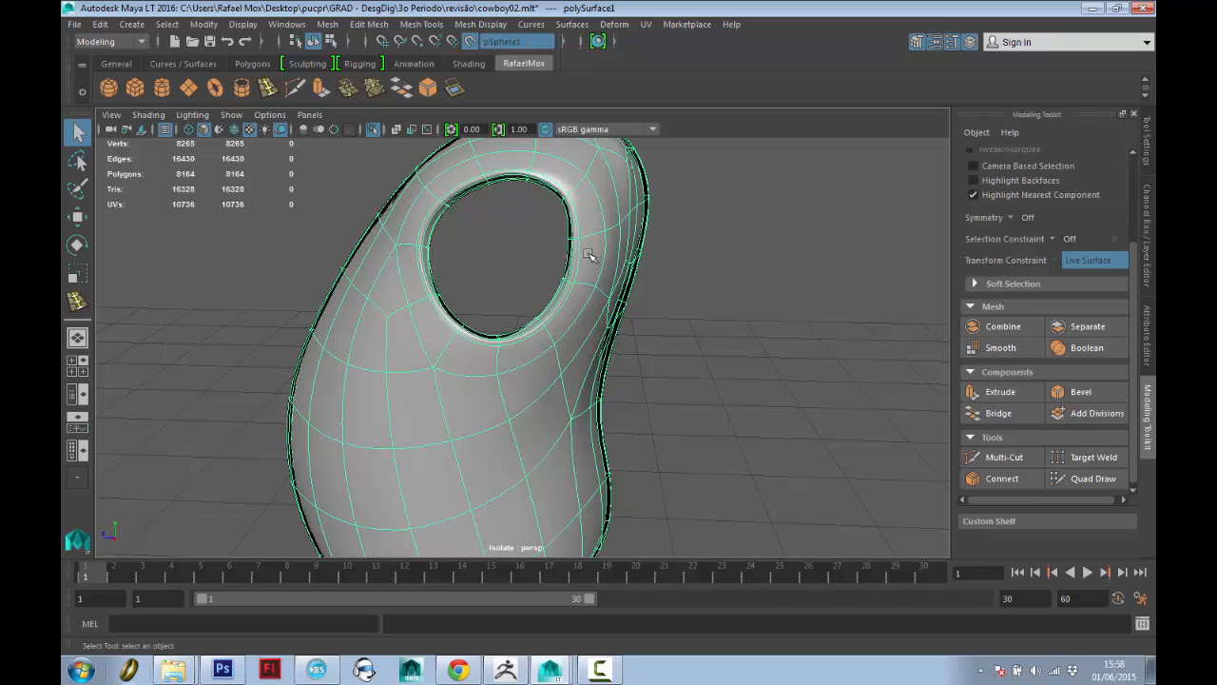
left_click_drag(575, 274, 601, 276, "alt")
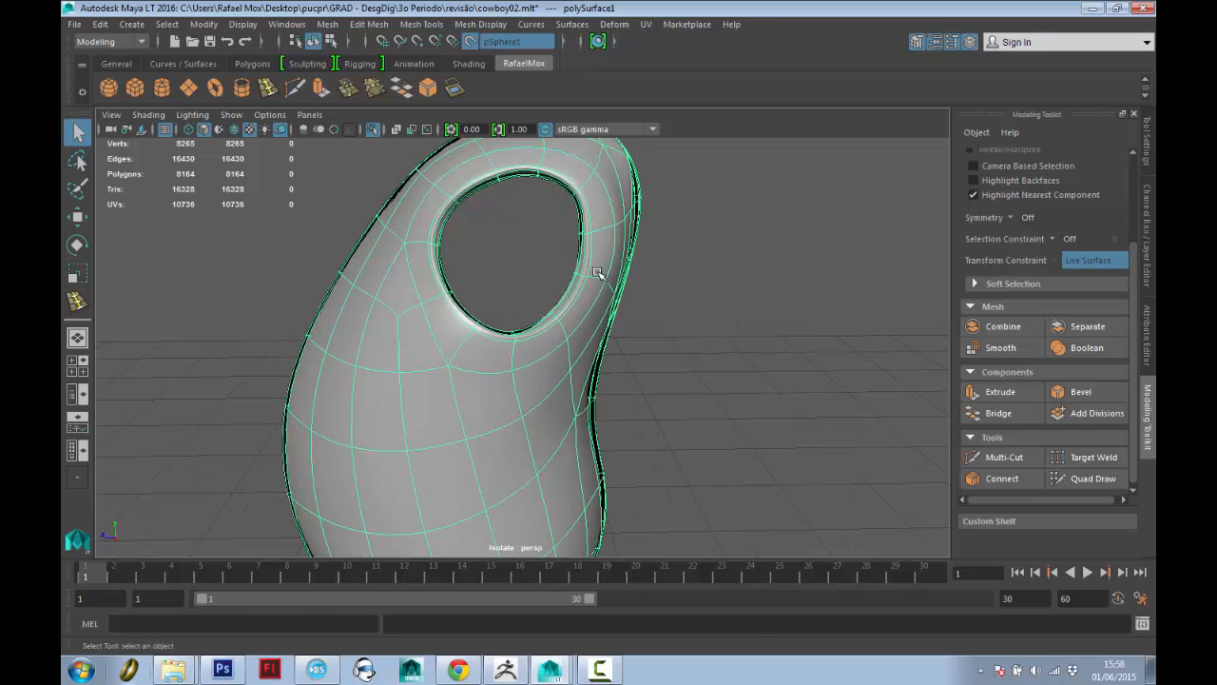
key("1")
key("3")
scroll(591, 263, "up", 2)
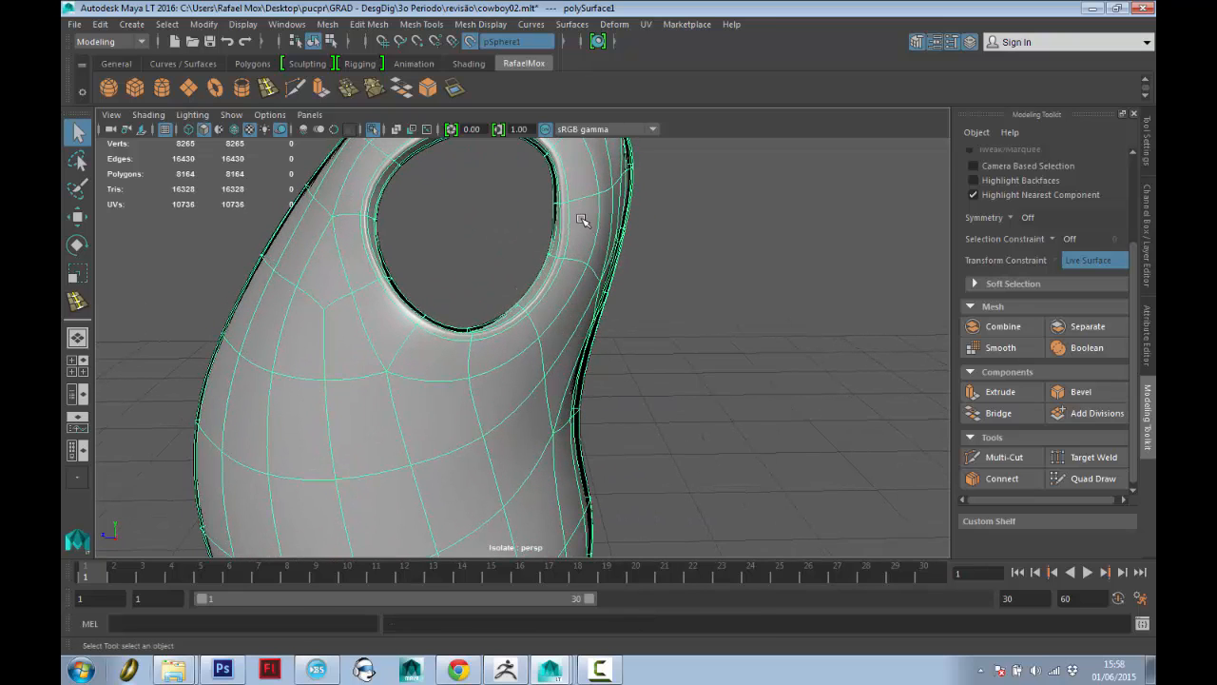
right_click_drag(579, 222, 549, 214)
left_click_drag(549, 214, 519, 238, "alt")
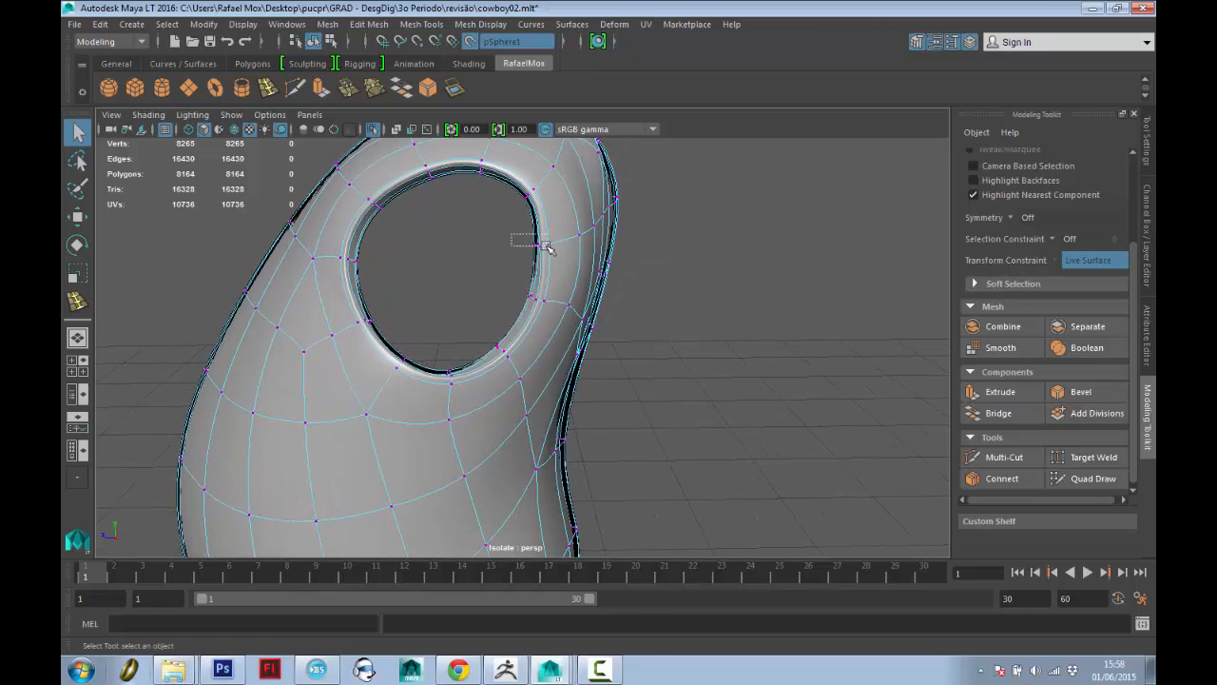
Select vertices on the rear side of the armhole's rim and move them outward to round the opening.
left_click(538, 245)
left_click(533, 190)
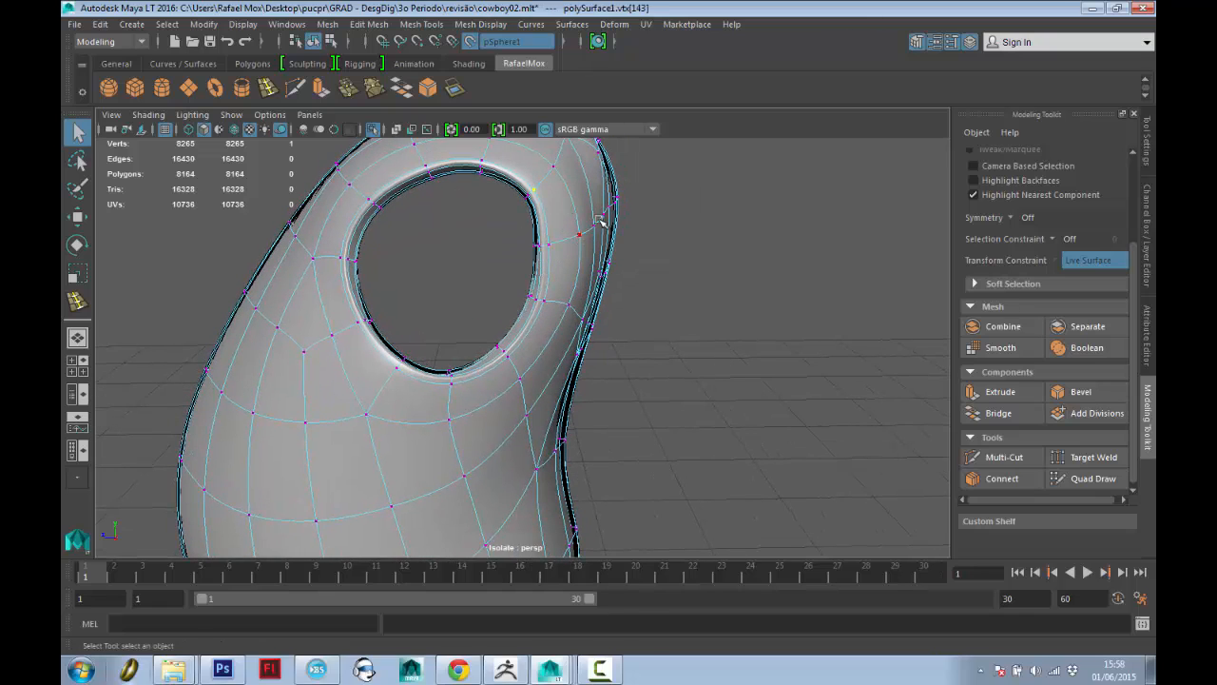
right_click_drag(576, 236, 511, 230)
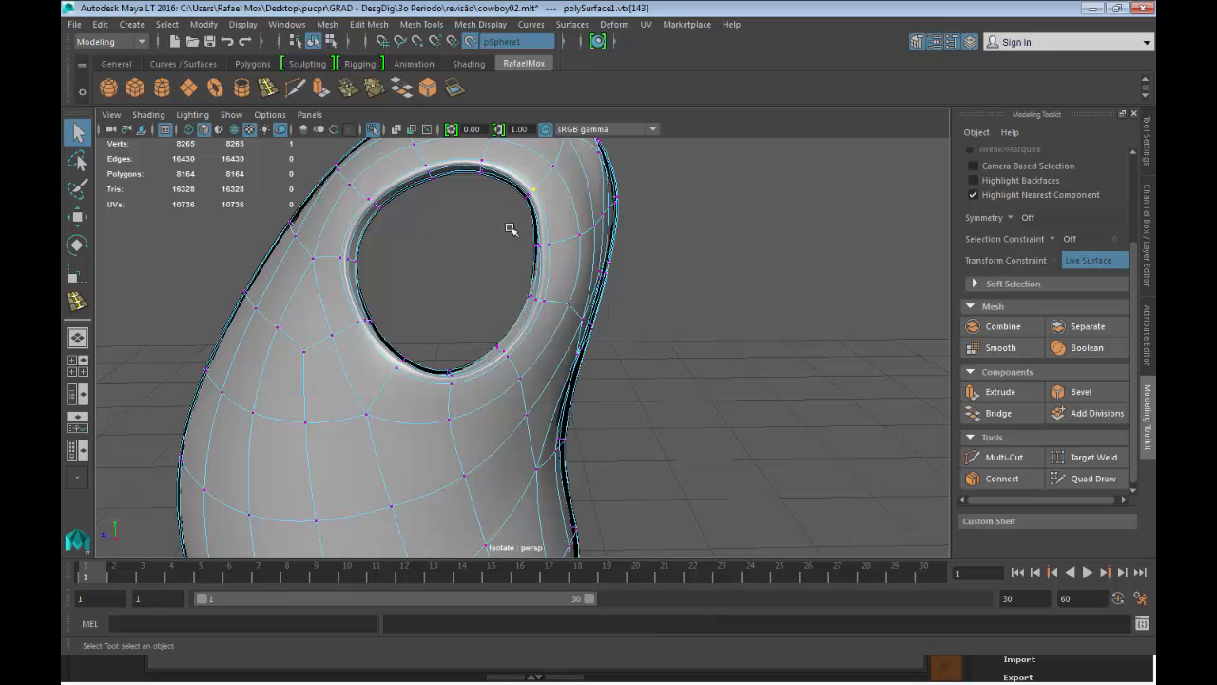
left_click_drag(511, 229, 546, 268)
key("w")
key("q")
key("w")
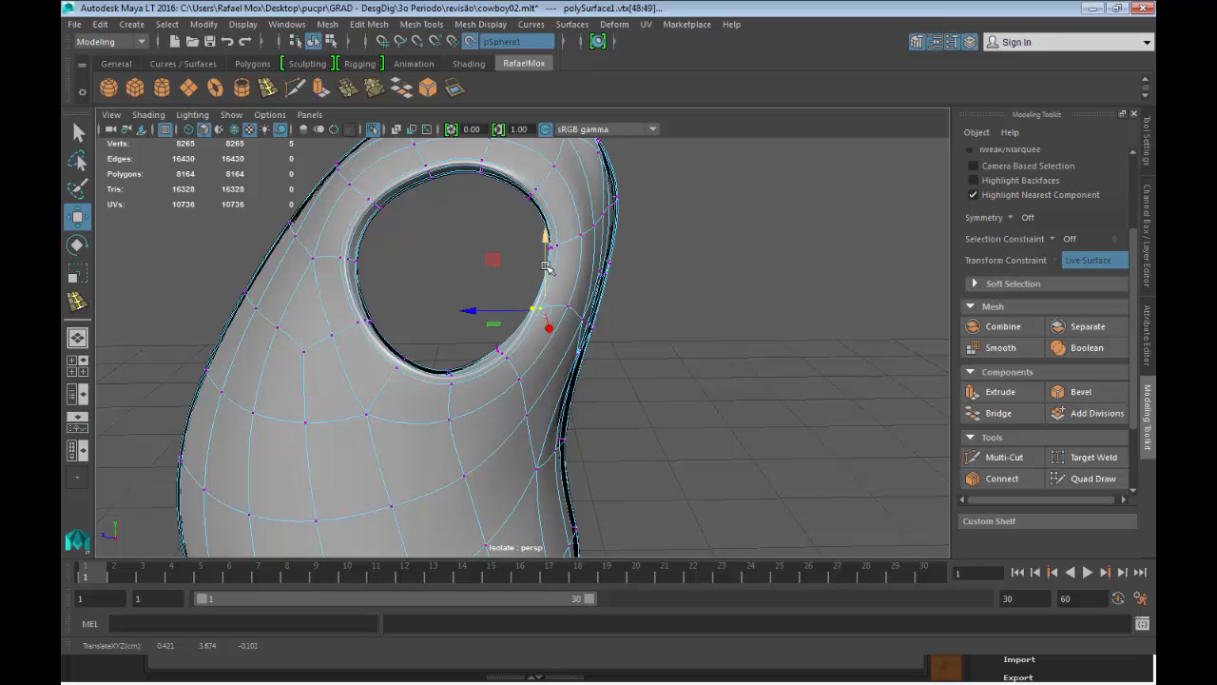
Try to shift the selected armhole rim vertices further, then undo the latest moves.
key("1")
left_click_drag(522, 309, 548, 319)
key("3")
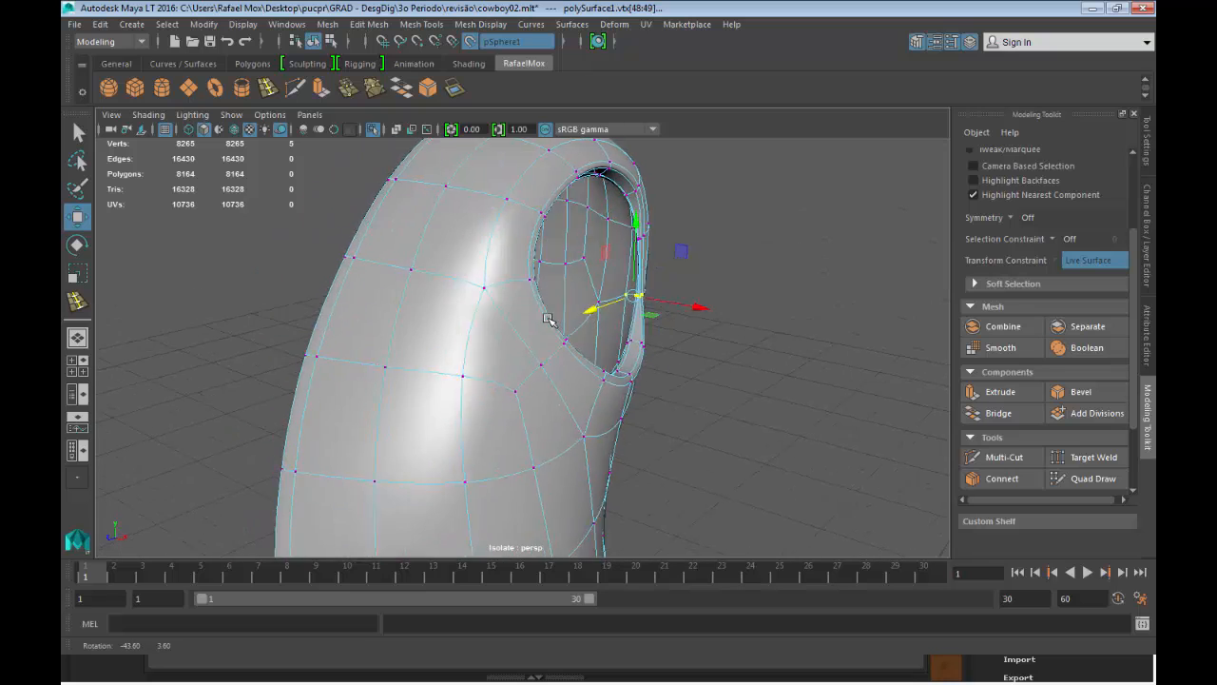
key("ctrl+z")
key("ctrl+z")
key("ctrl+z")
key("ctrl+z")
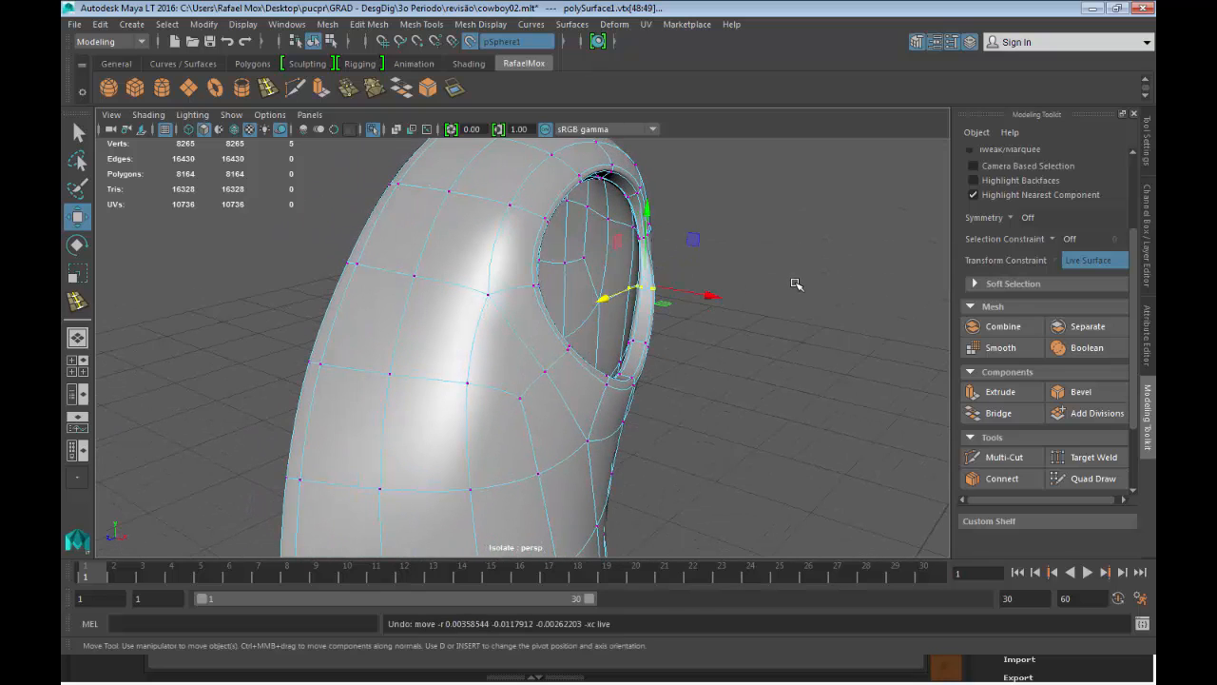
Undo the preceding vertex moves on the armhole's rim and clear the vertex selection.
key("ctrl+z")
key("ctrl+z")
left_click_drag(805, 272, 704, 275, "alt")
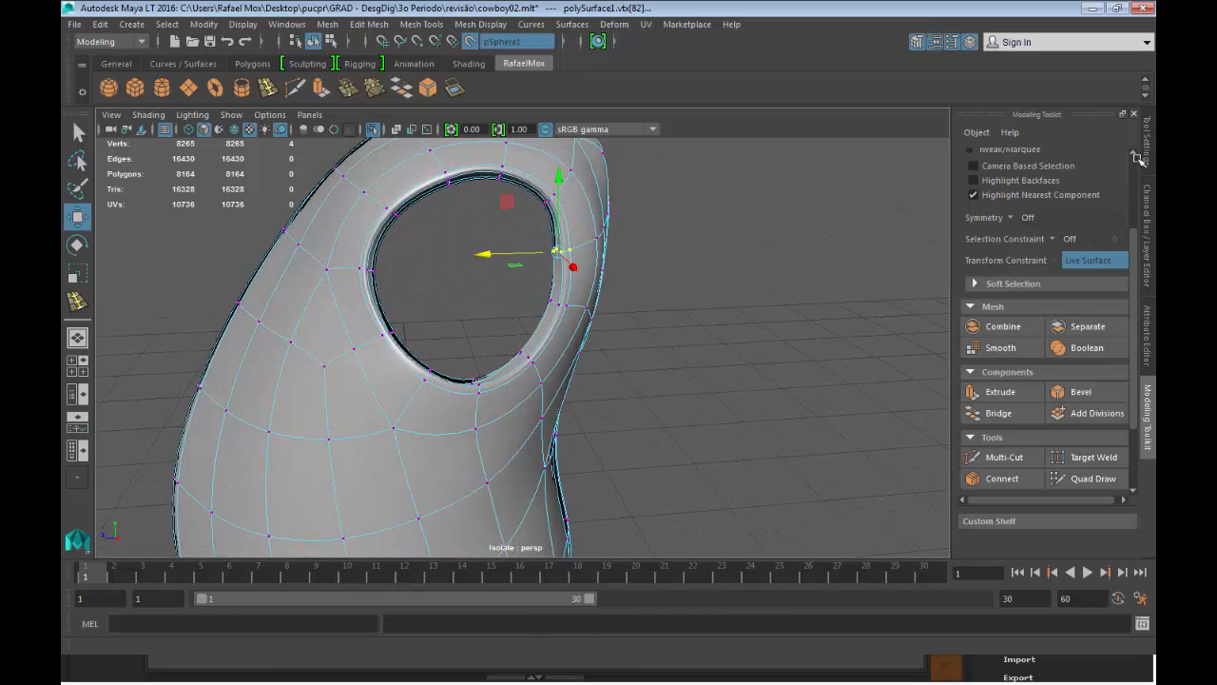
left_click(1147, 123)
left_click_drag(603, 332, 488, 255, "alt")
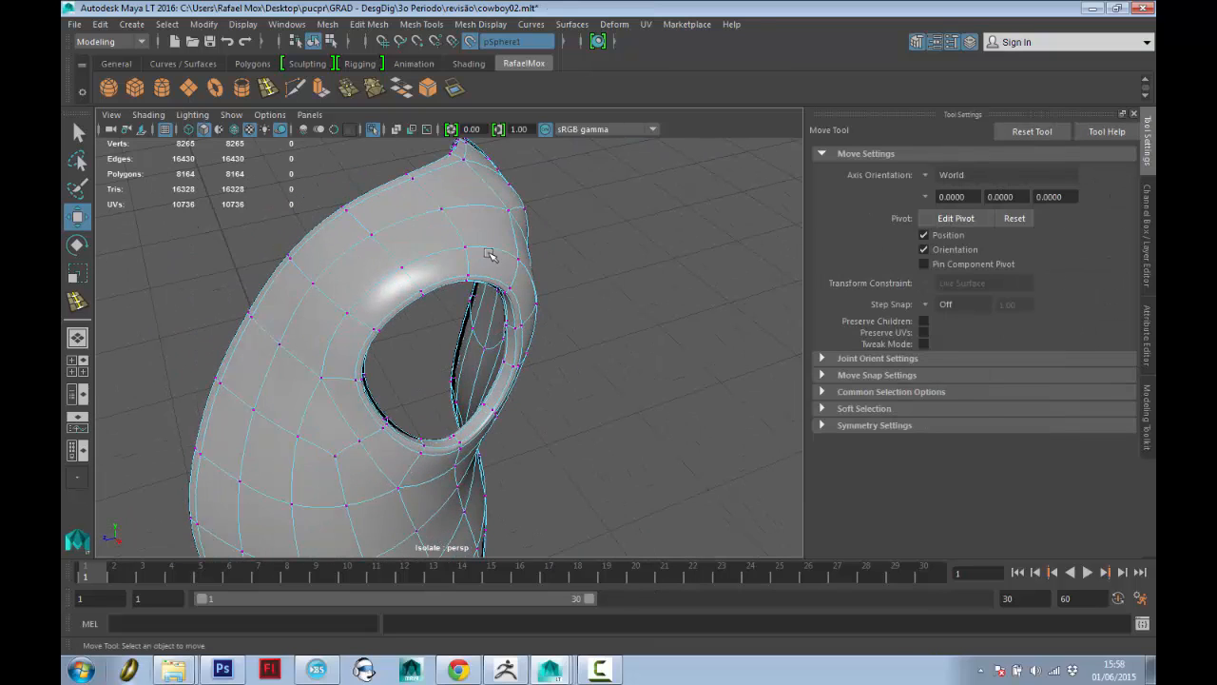
Return the vest from vertex to object editing and end its isolation to show the body and references.
key("q")
right_click_drag(478, 244, 554, 220)
left_click_drag(671, 236, 533, 198, "alt")
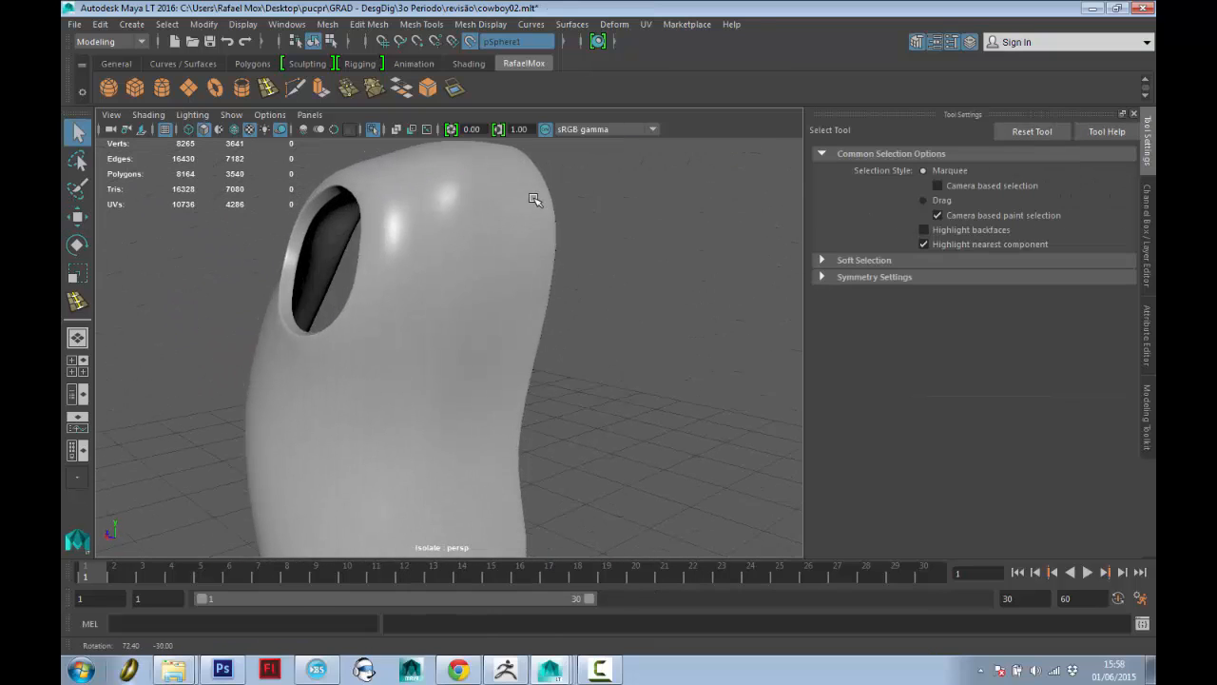
left_click(373, 129)
right_click_drag(580, 219, 473, 102, "alt")
Switch to the cowboy.mlt scene and select the finished character's belt to examine how it wraps the waist.
left_click_drag(475, 328, 345, 389, "alt")
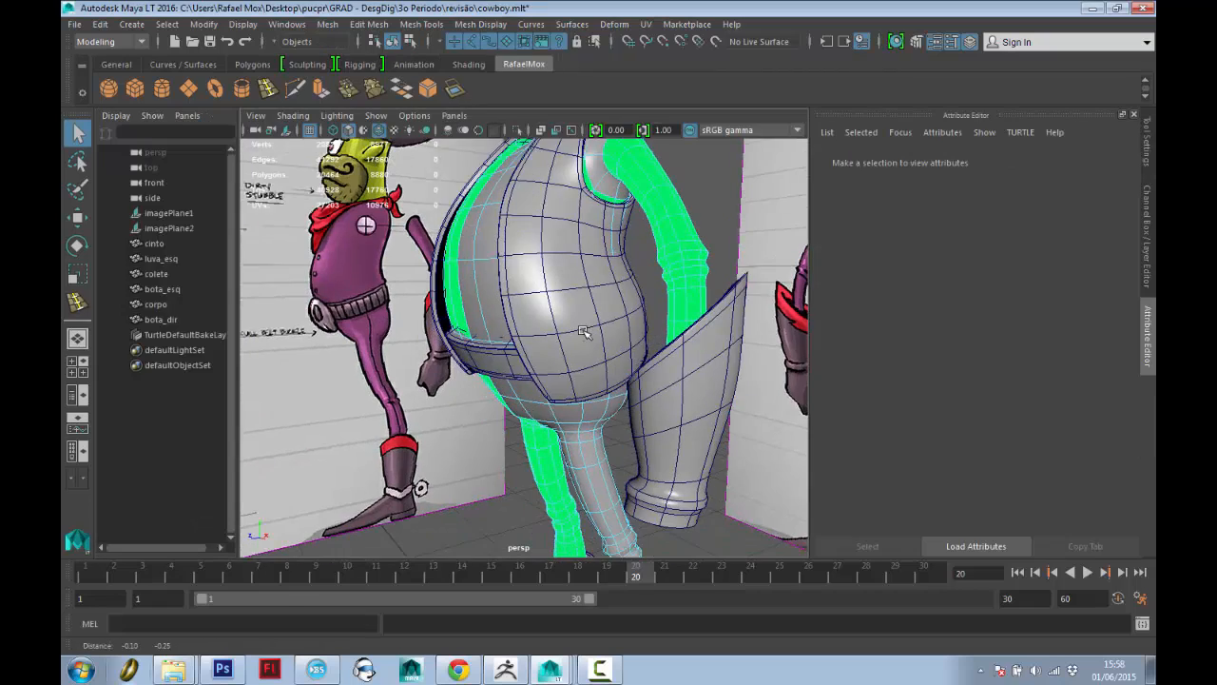
left_click_drag(583, 331, 517, 356, "alt")
left_click(500, 343)
right_click_drag(505, 279, 582, 259)
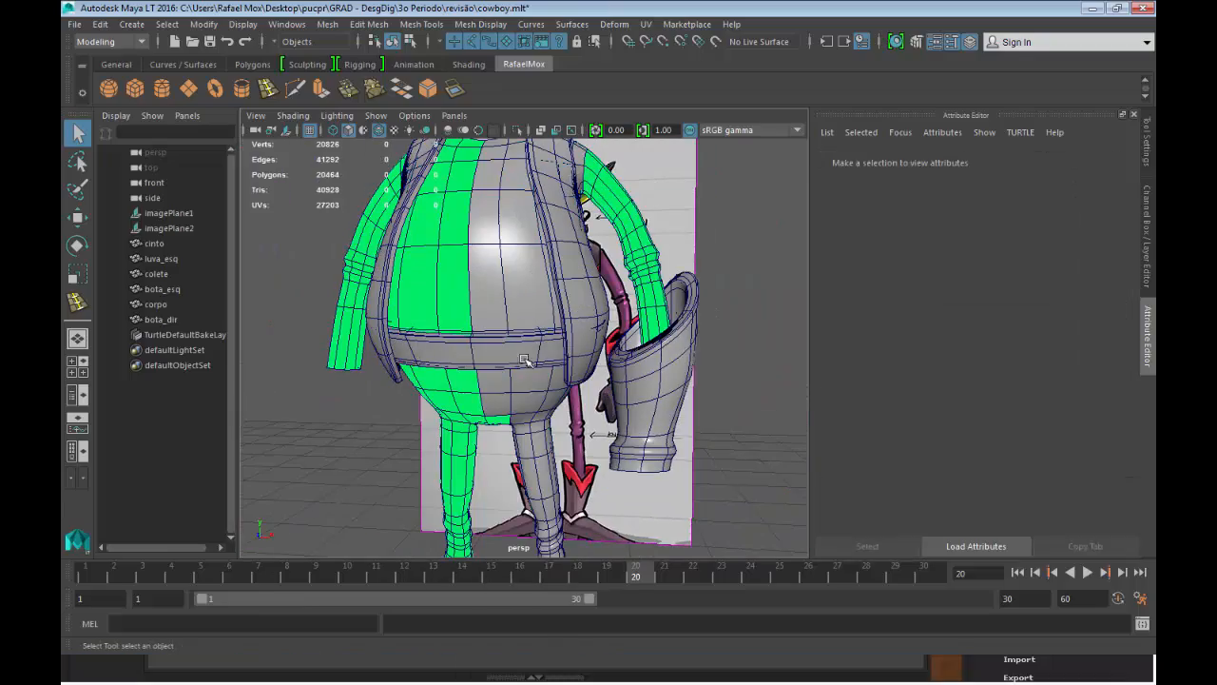
left_click(526, 360)
left_click_drag(525, 361, 509, 381, "alt")
middle_click_drag(509, 380, 525, 266, "alt")
right_click_drag(525, 266, 515, 296, "alt")
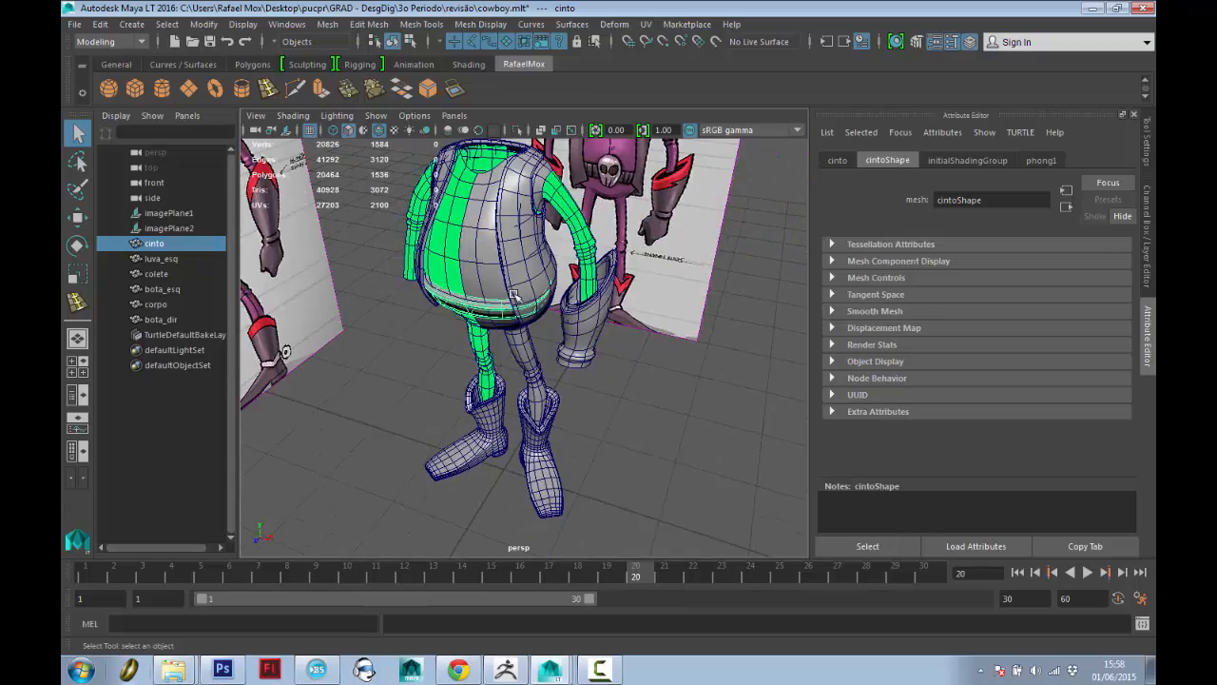
Examine the finished character around the belt, vest, glove and boots, comparing it with the front and side reference images.
left_click_drag(514, 295, 632, 350, "alt")
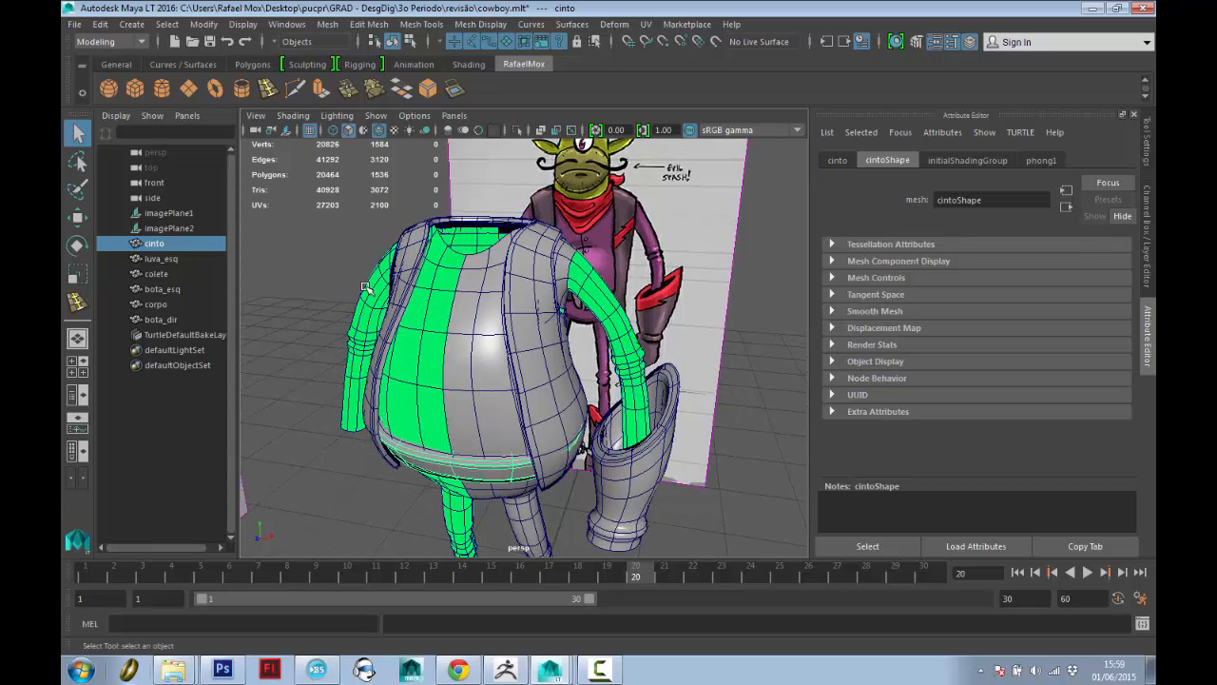
left_click_drag(480, 330, 469, 195, "alt")
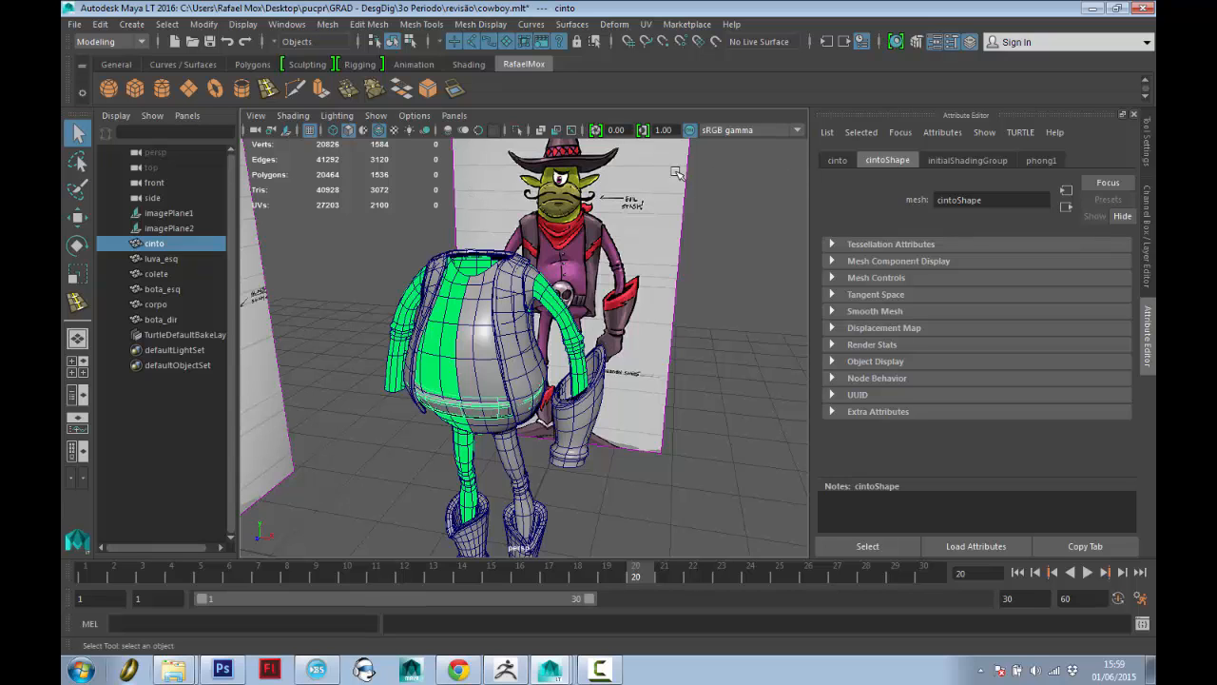
left_click_drag(590, 339, 609, 303, "alt")
mouse_move(608, 302)
right_mouse_down("alt")
mouse_move(677, 391)
mouse_move(627, 290)
right_mouse_up("alt")
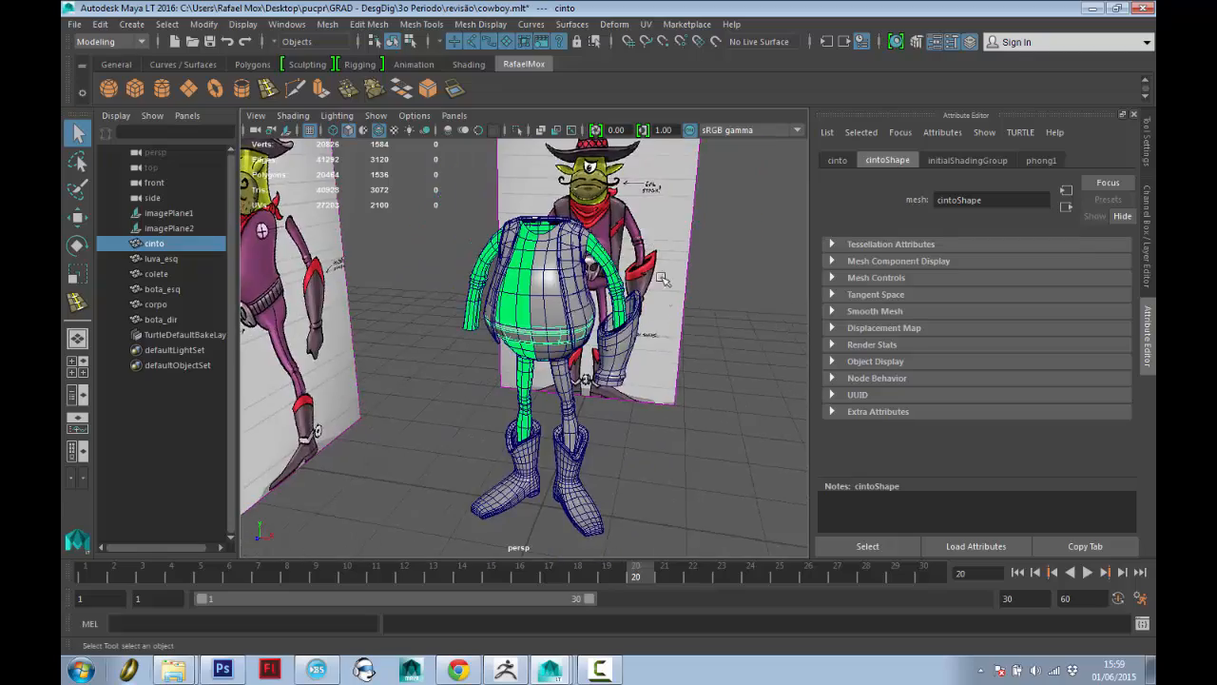
left_click_drag(628, 290, 454, 276, "alt")
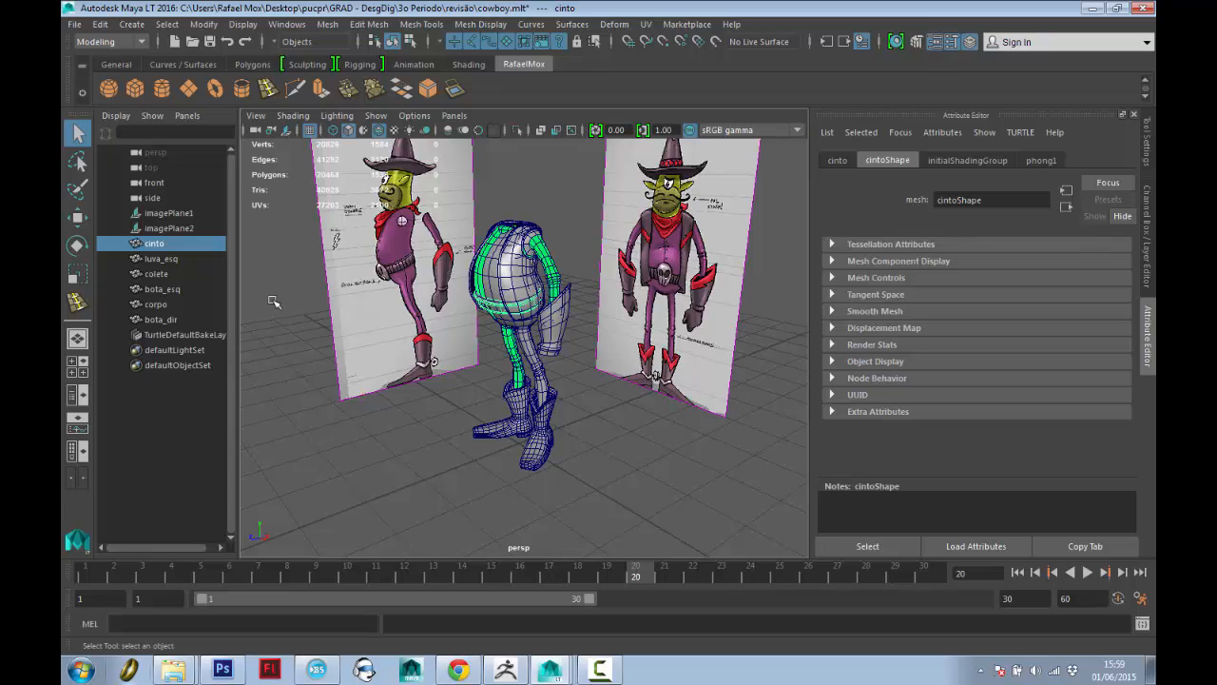
left_click_drag(467, 334, 497, 222, "alt")
left_click_drag(502, 264, 561, 304, "alt")
right_click_drag(542, 381, 581, 443, "alt")
middle_click_drag(581, 443, 585, 381, "alt")
right_click_drag(585, 404, 614, 459, "alt")
left_click_drag(618, 452, 638, 405, "alt")
right_click_drag(638, 405, 574, 380, "alt")
Switch back to the cowboy02.mlt scene and examine the half body and vest beside the reference images.
key("alt+Tab")
middle_click_drag(586, 379, 569, 295, "alt")
right_click_drag(569, 295, 564, 320, "alt")
middle_click_drag(565, 321, 568, 357, "alt")
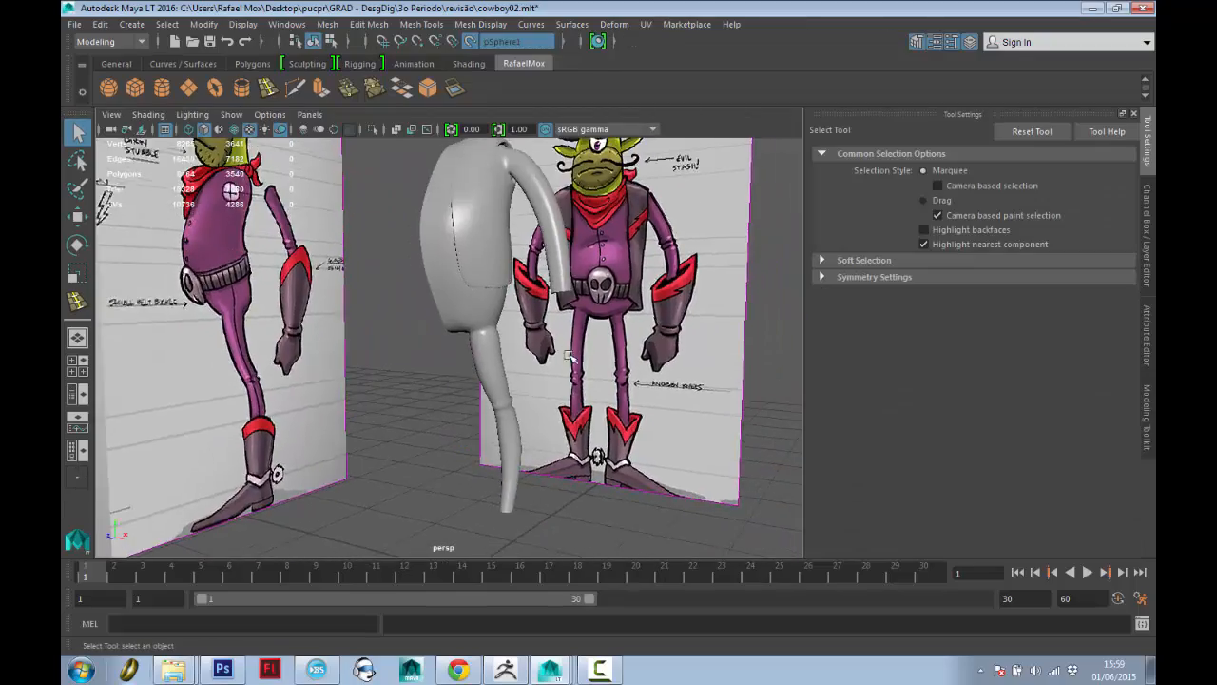
left_click_drag(569, 356, 513, 267, "alt")
left_click(504, 249)
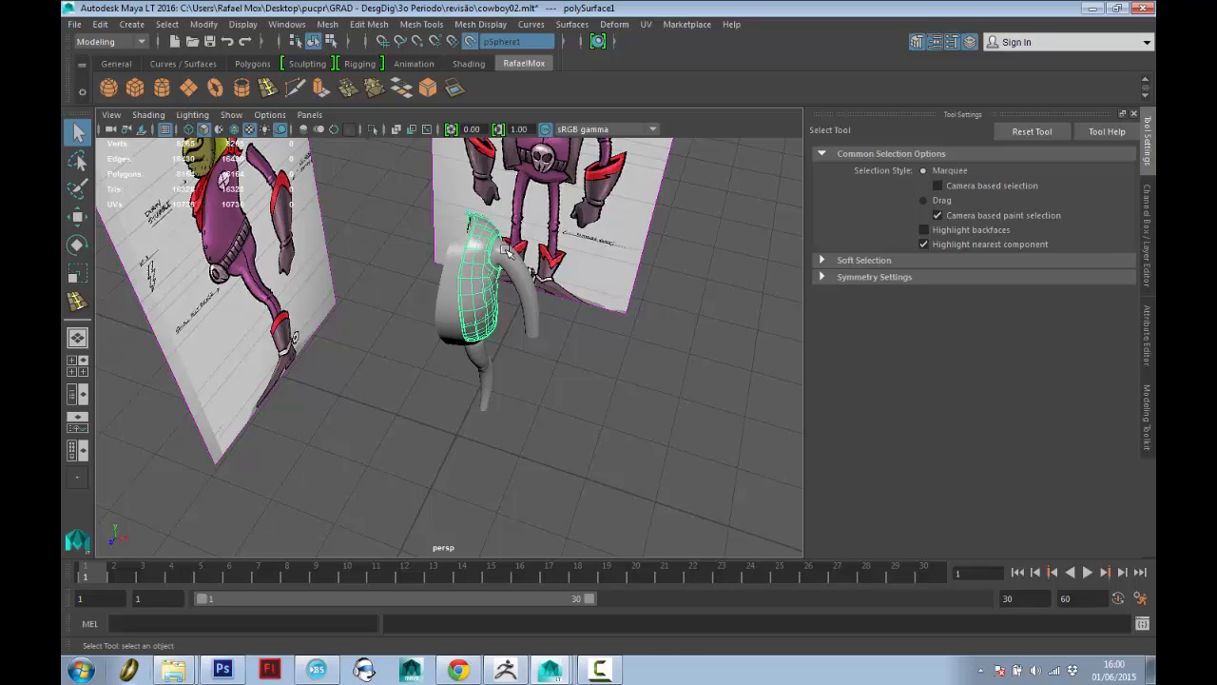
left_click_drag(535, 245, 523, 290, "alt")
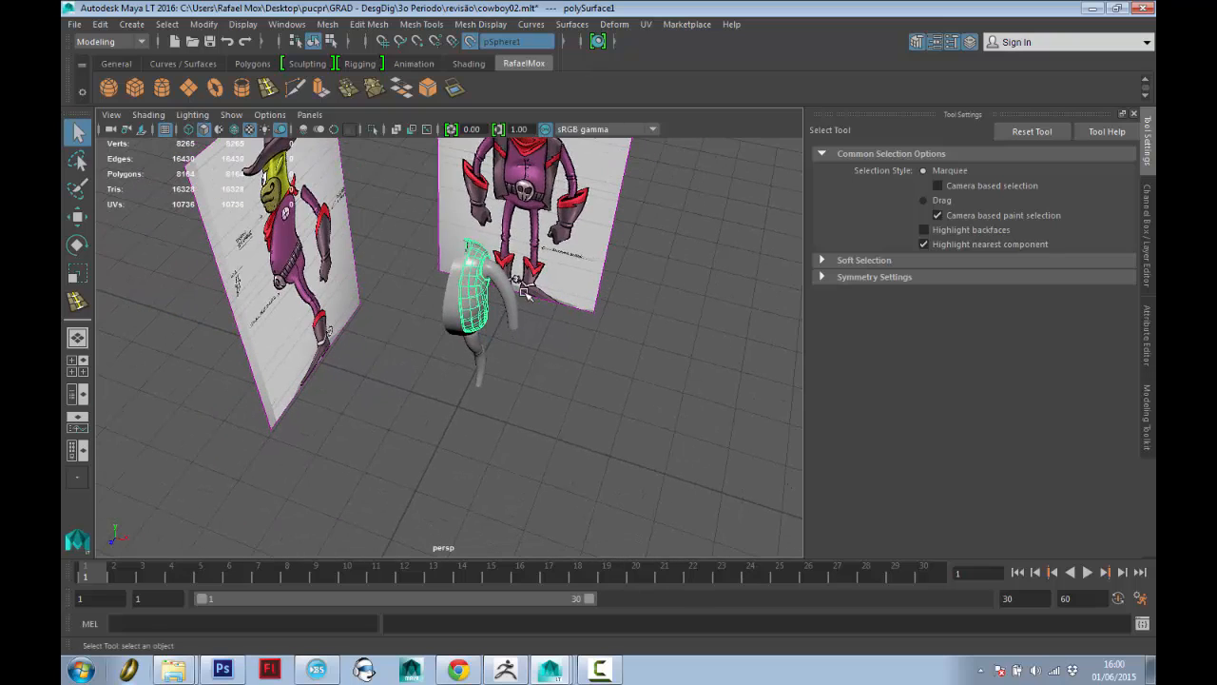
left_click(562, 405)
left_click_drag(562, 405, 609, 371, "alt")
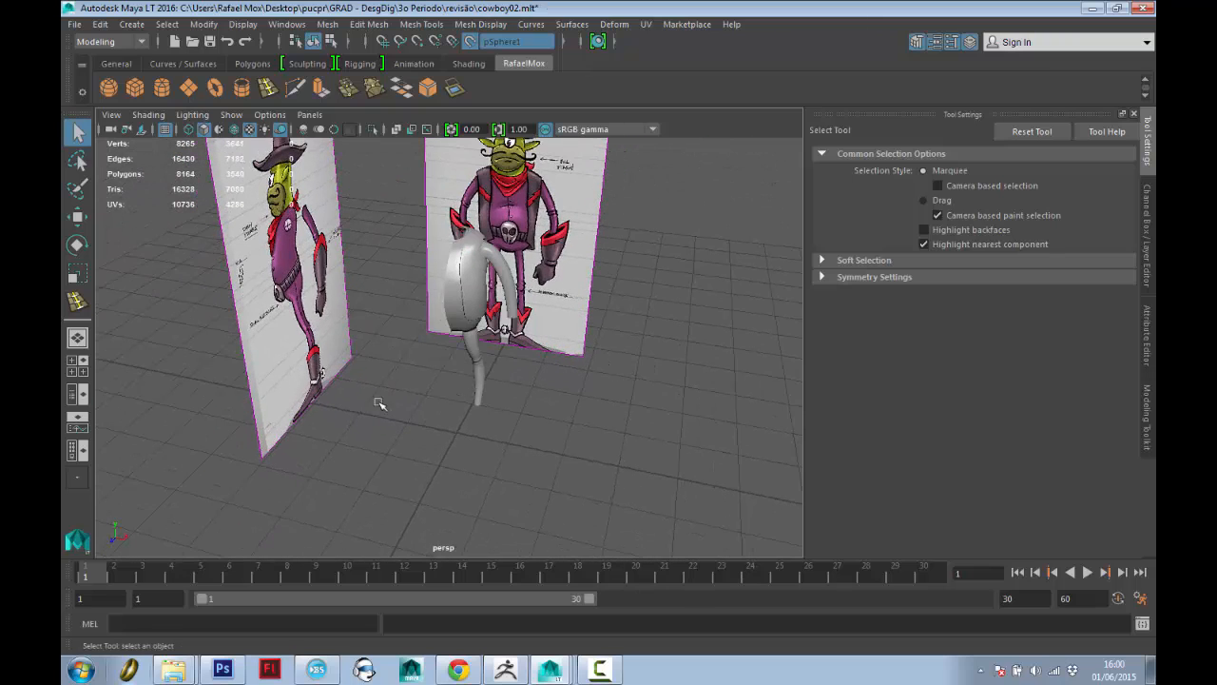
right_click_drag(465, 265, 497, 240, "alt")
left_click_drag(497, 240, 530, 258, "alt")
right_click_drag(532, 261, 454, 250, "alt")
left_click_drag(455, 249, 457, 287, "alt")
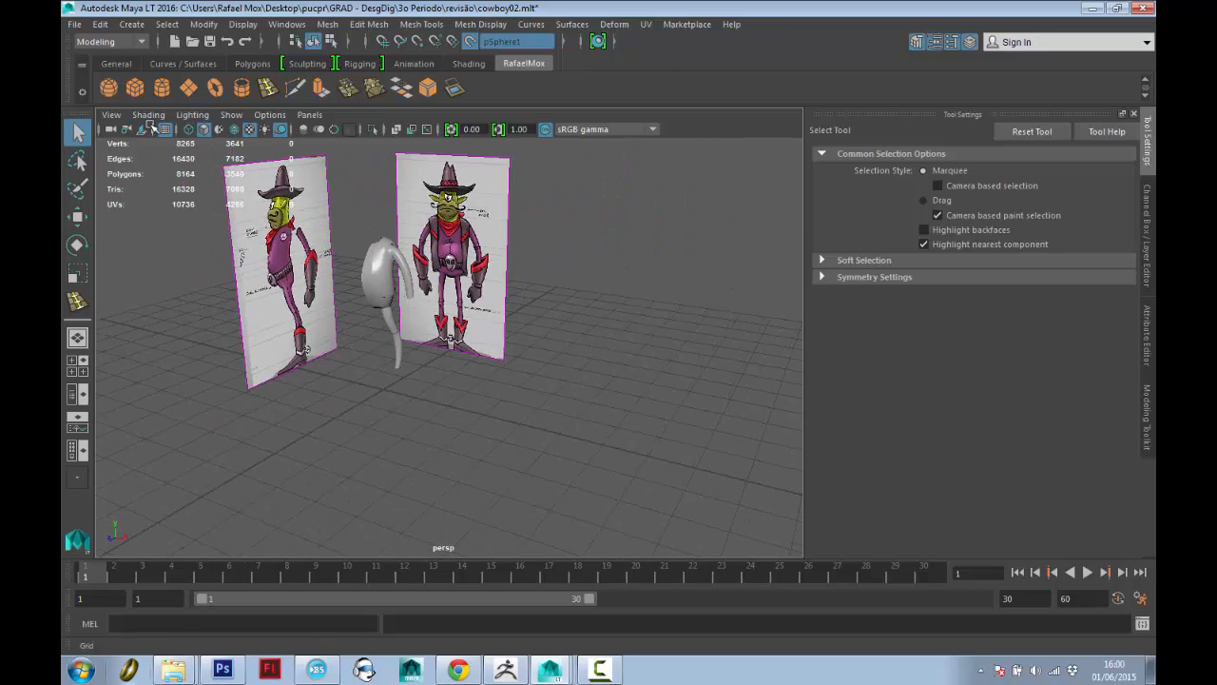
Create a polygon cylinder, turn it roughly upright and move it clear of the body to about X 3.63, Y 0.63.
left_click_drag(476, 408, 390, 379, "alt")
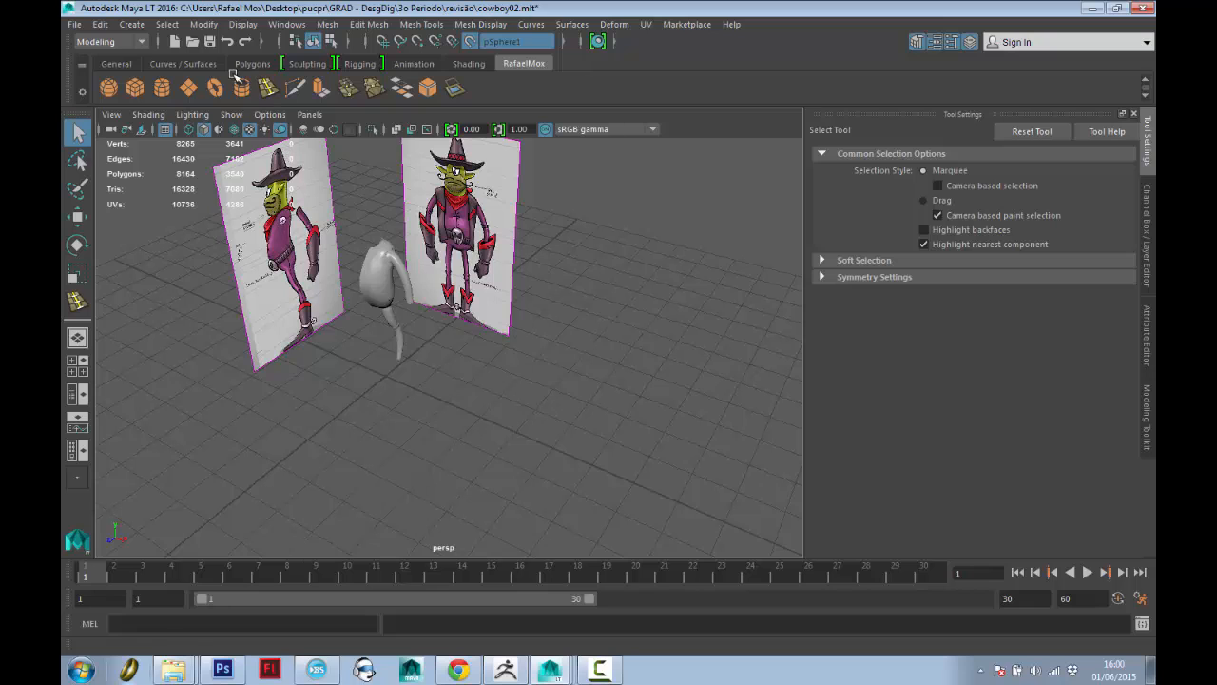
left_click(161, 88)
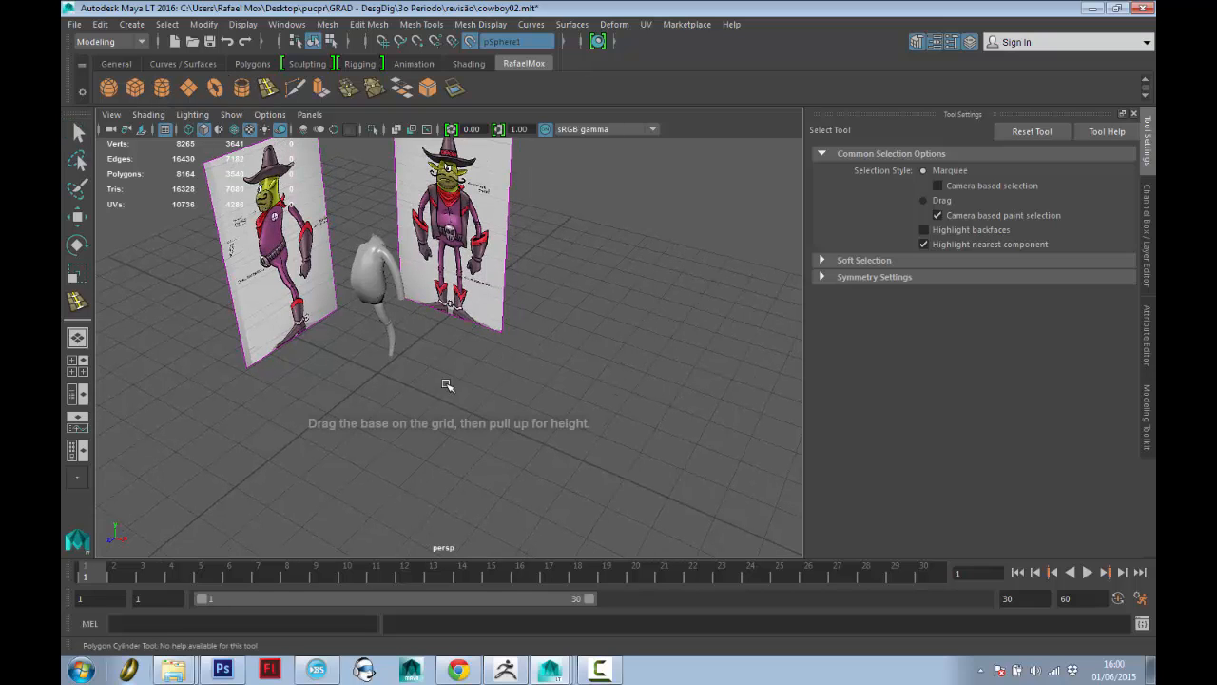
left_click(399, 390)
key("e")
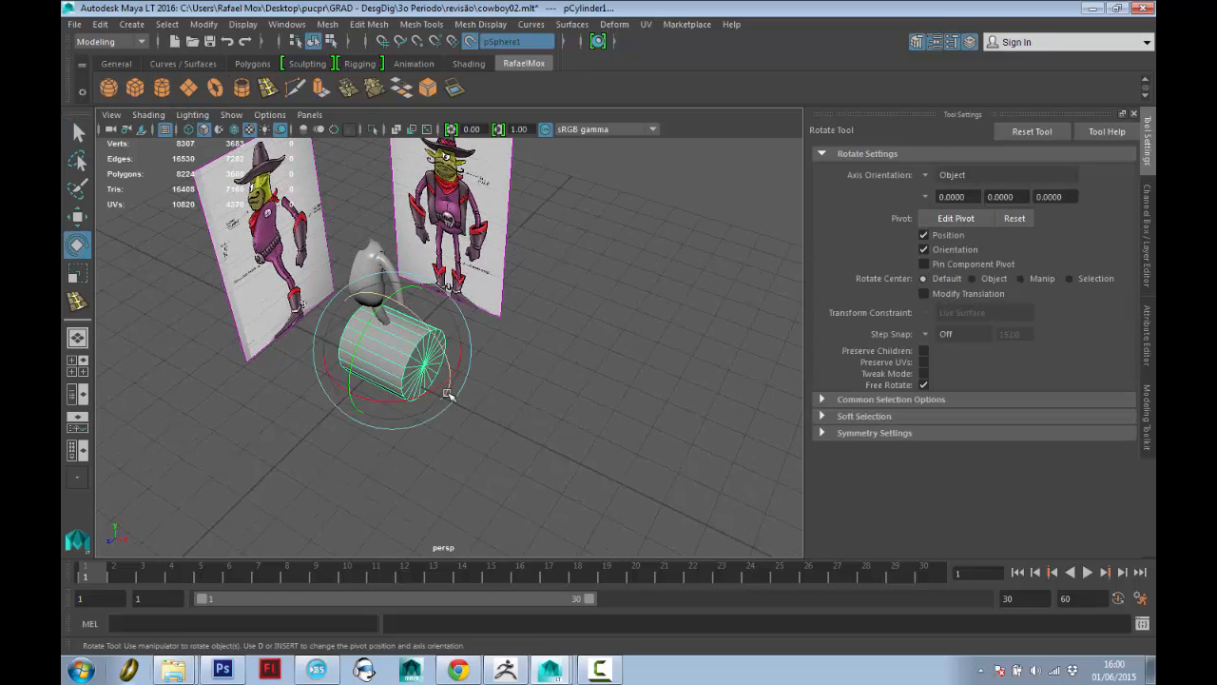
left_click_drag(451, 352, 503, 307)
key("w")
key("e")
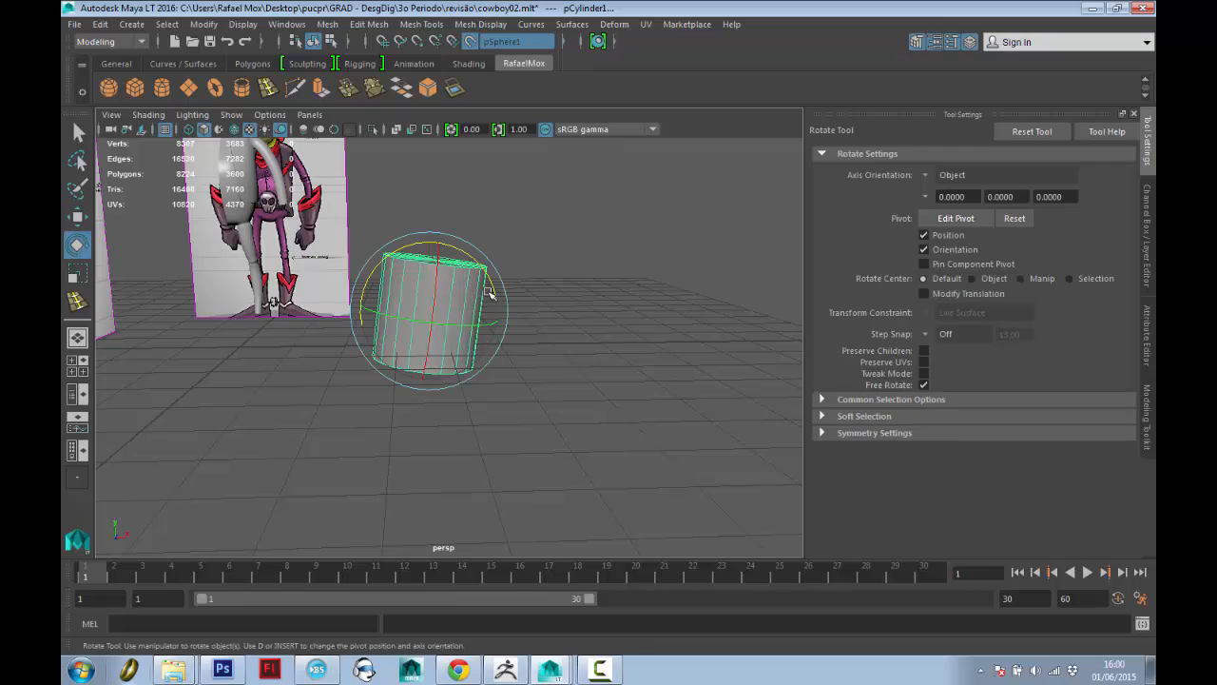
Set the cylinder's Rotate Z to 0 so it stands straight.
left_click(1145, 233)
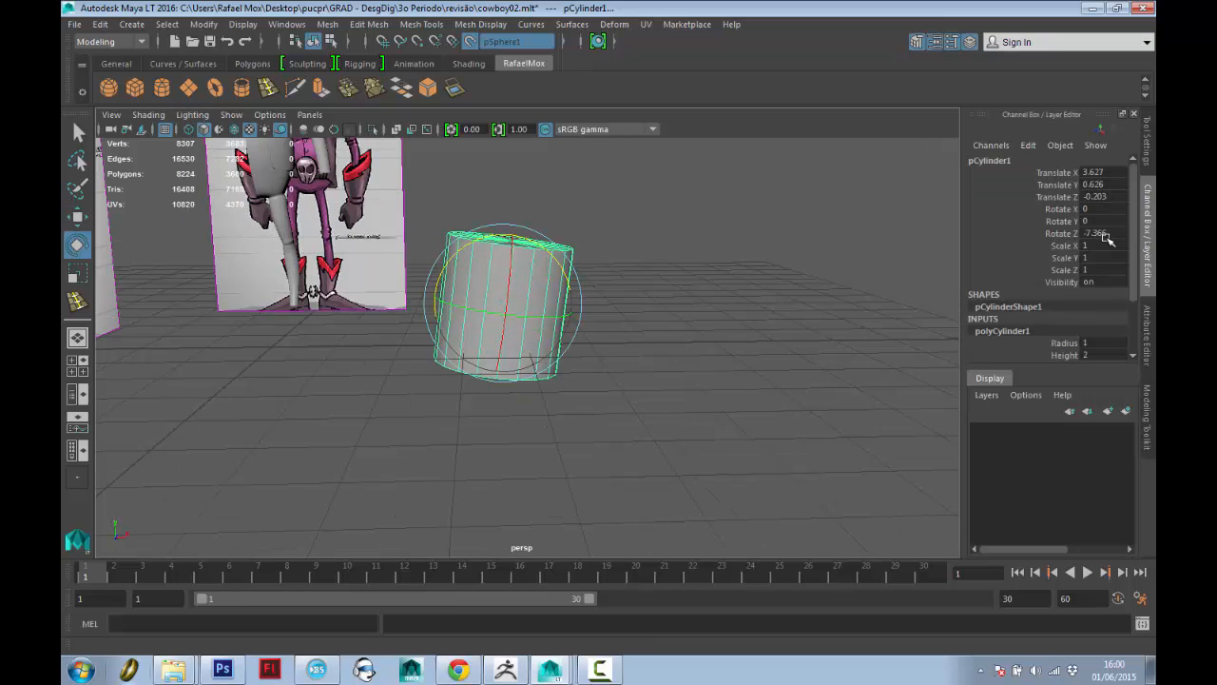
double_click(1101, 234)
type("0")
key("Return")
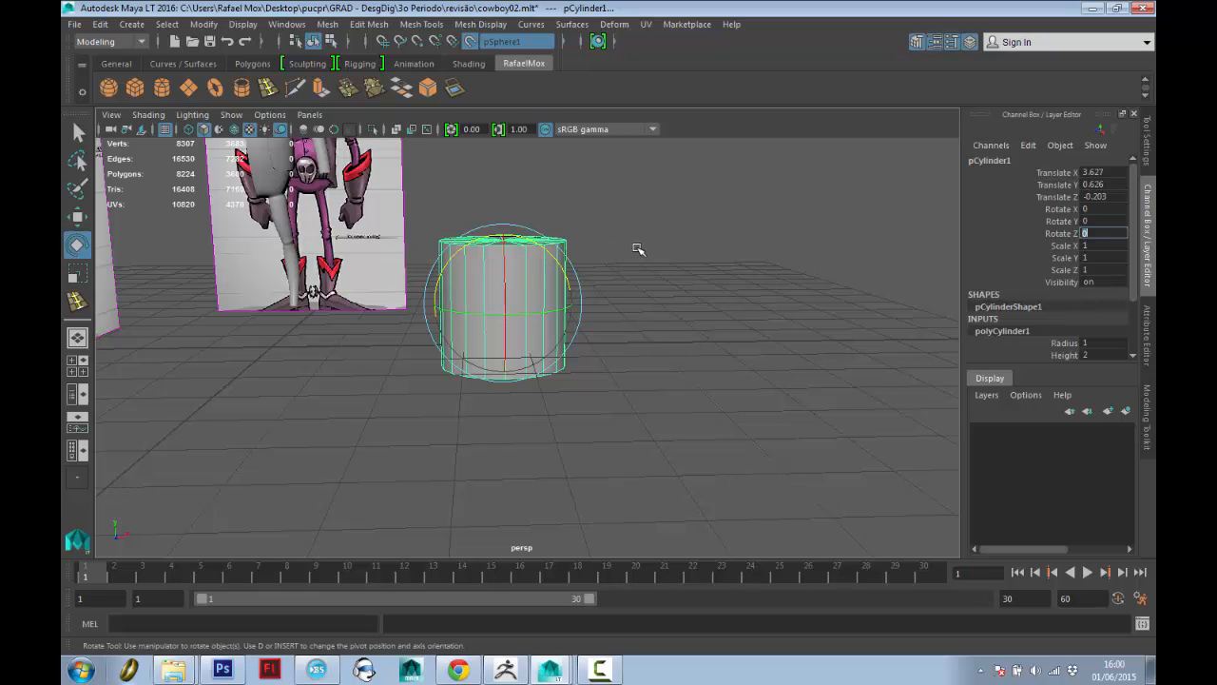
middle_click_drag(639, 249, 641, 285, "alt")
right_click_drag(641, 285, 677, 335, "alt")
middle_click_drag(677, 302, 668, 319, "alt")
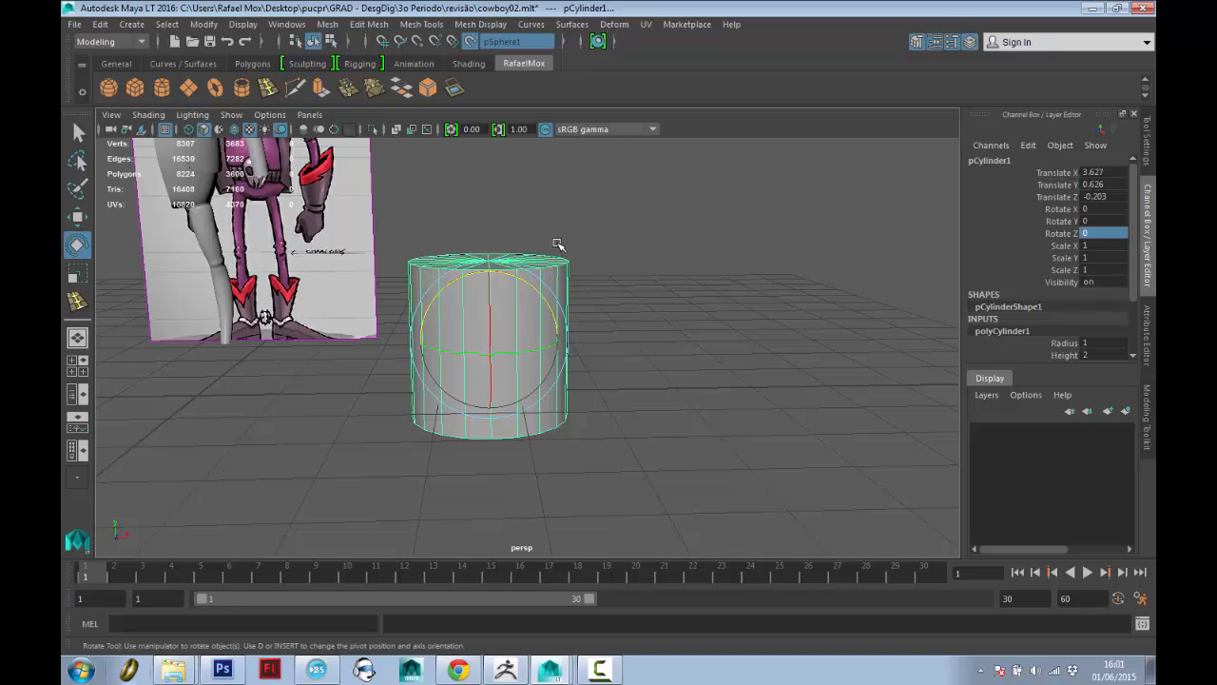
In the front view, delete the faces of the cylinder half nearest the character.
left_click(609, 219)
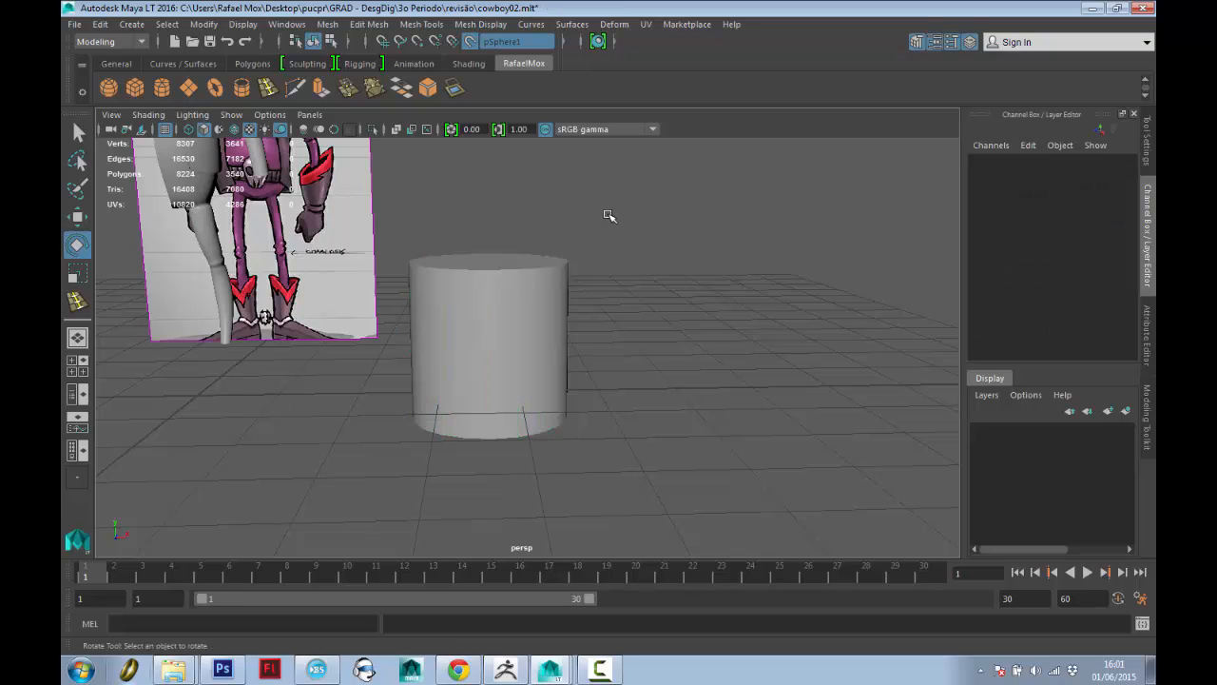
left_click(511, 304)
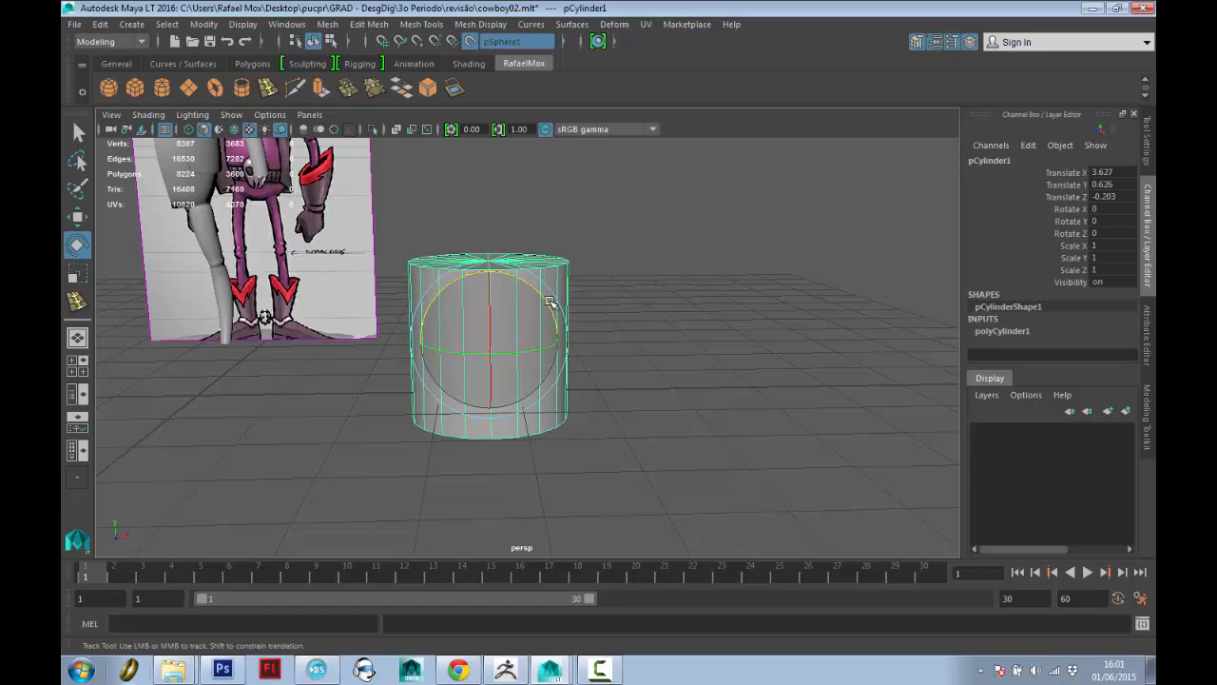
key("space")
left_click_drag(529, 276, 534, 302)
middle_click_drag(578, 341, 403, 68, "alt")
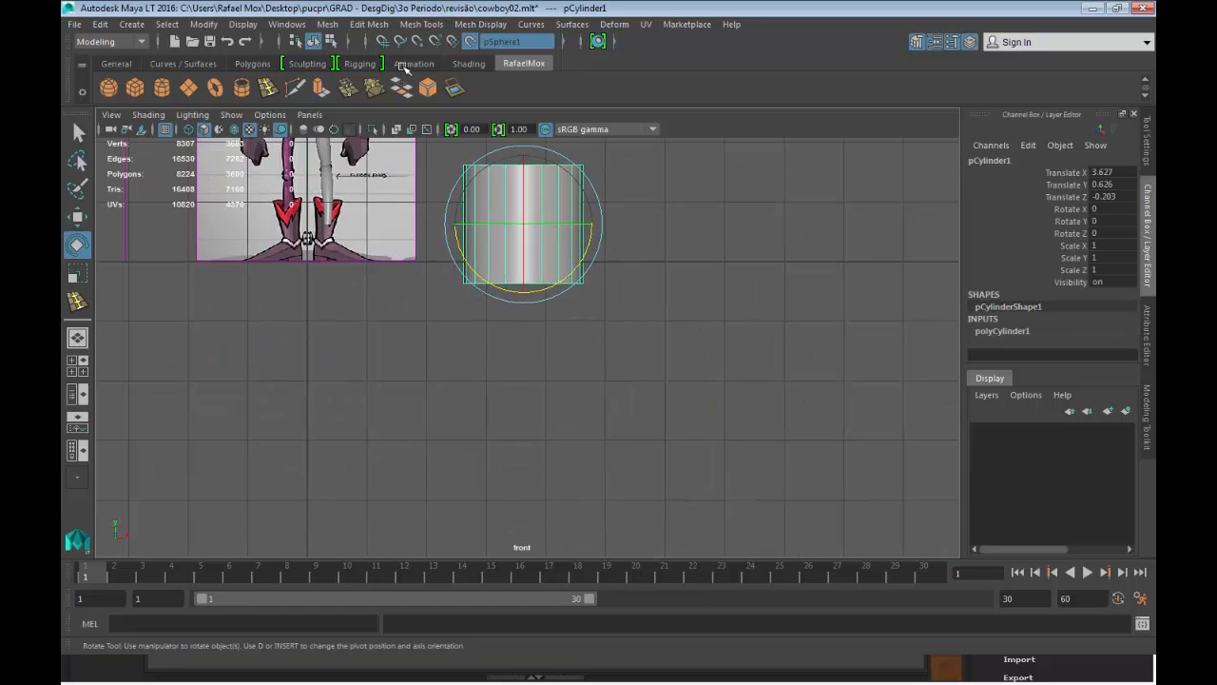
middle_click_drag(500, 202, 479, 262, "alt")
right_click_drag(516, 265, 517, 306)
left_click_drag(370, 214, 486, 350)
key("Delete")
middle_click_drag(505, 247, 561, 340, "alt")
Return the half cylinder to object editing, raise it to Translate Y 1.774 and switch to the perspective view.
key("q")
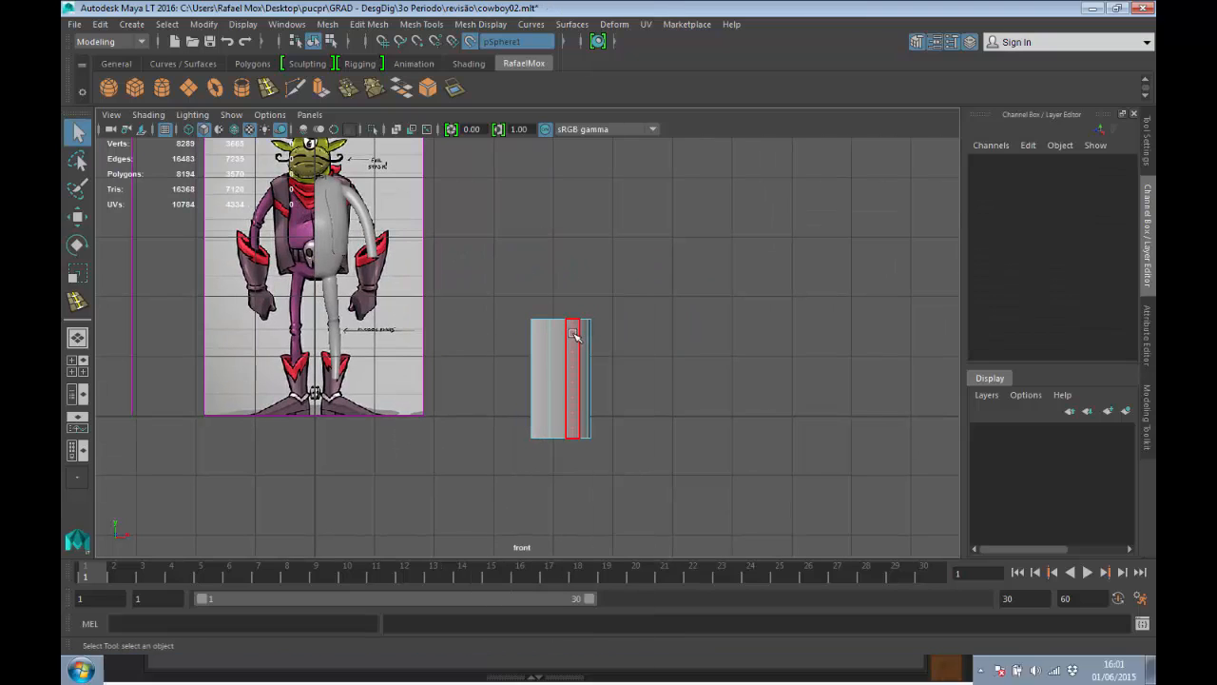
right_click_drag(573, 279, 642, 257)
key("w")
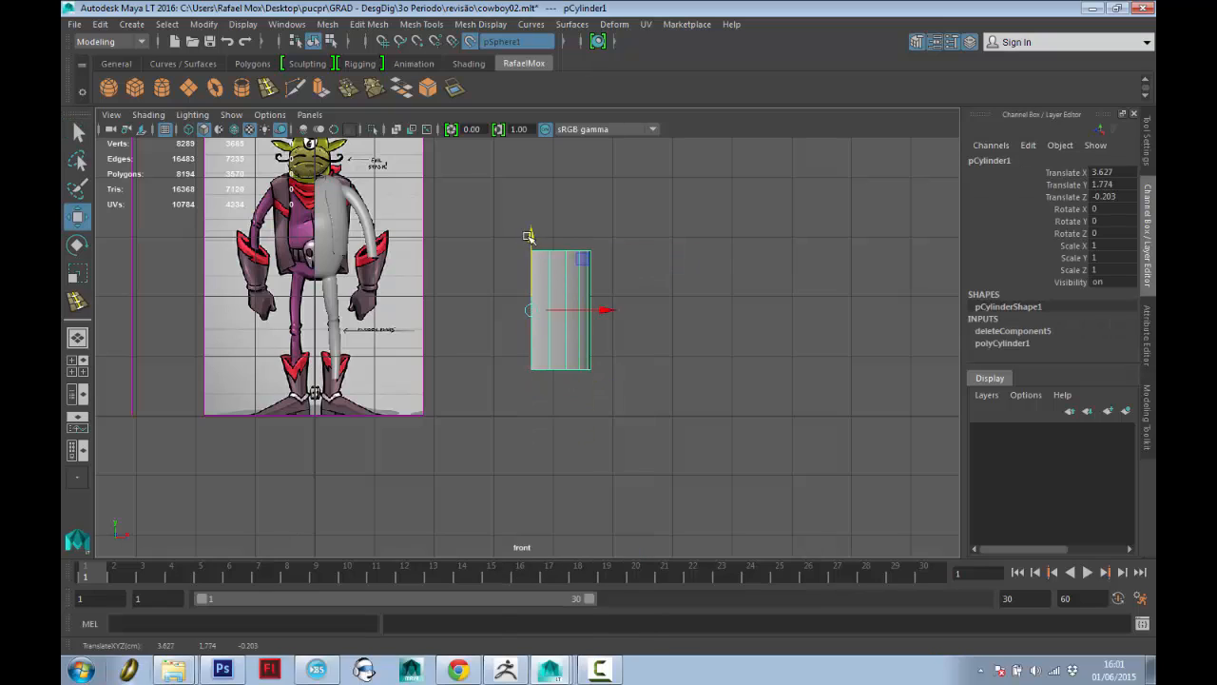
middle_click_drag(489, 263, 489, 302, "alt")
key("space")
left_click_drag(570, 326, 538, 332)
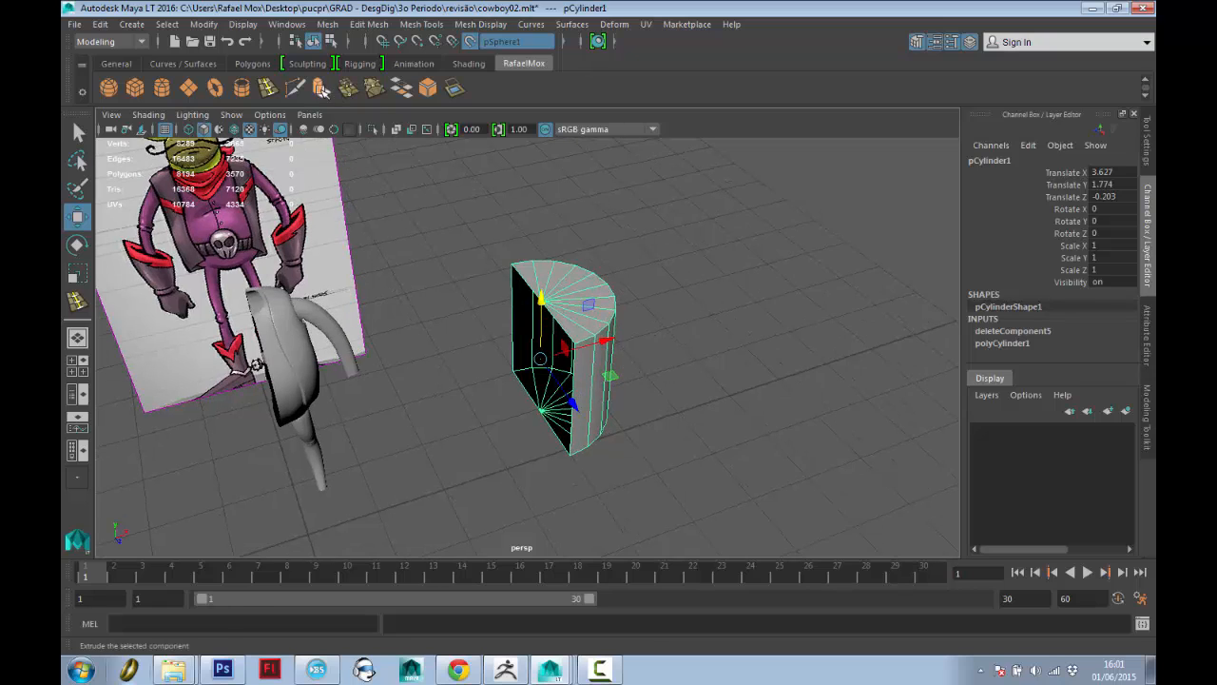
Undo the move and the half-deletion of the cylinder, and set its axis subdivisions to 12.
key("ctrl+z")
key("ctrl+z")
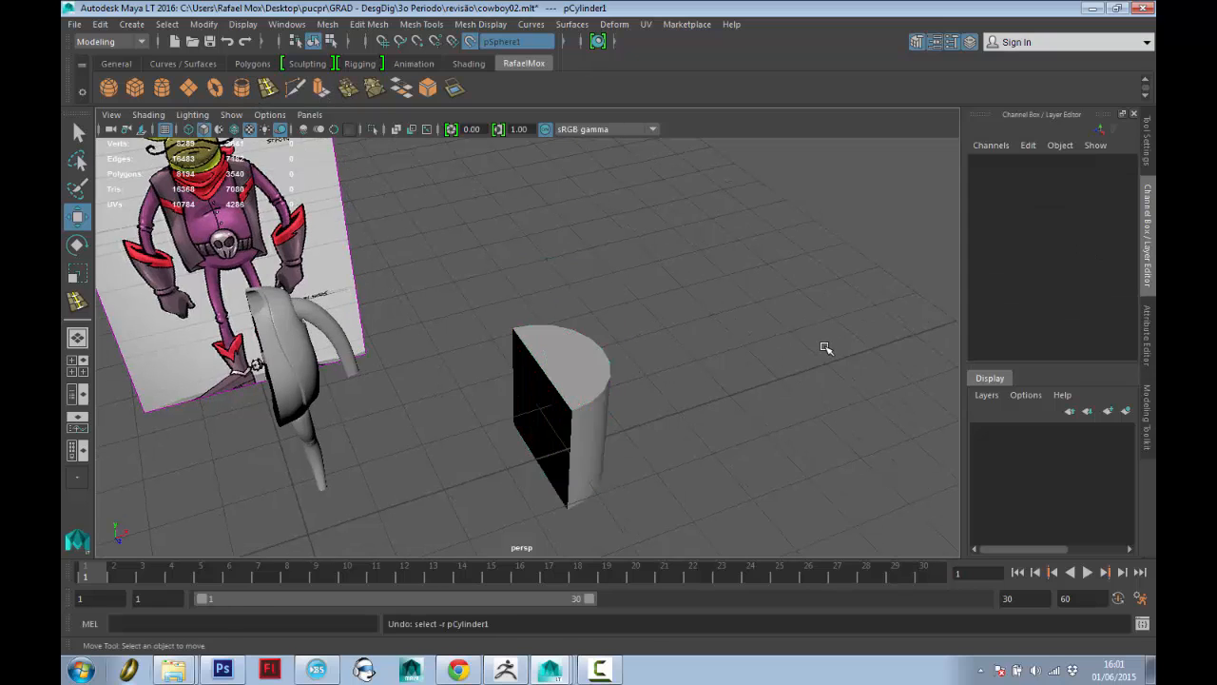
key("ctrl+z")
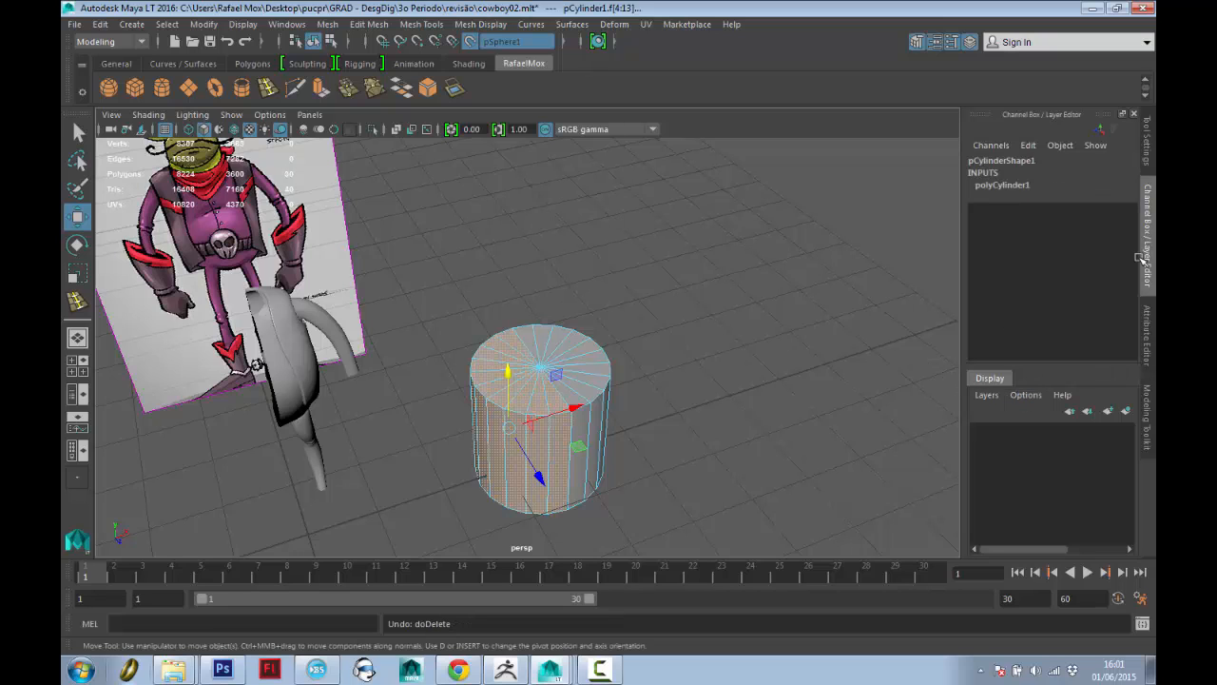
left_click(1027, 185)
left_click(1100, 222)
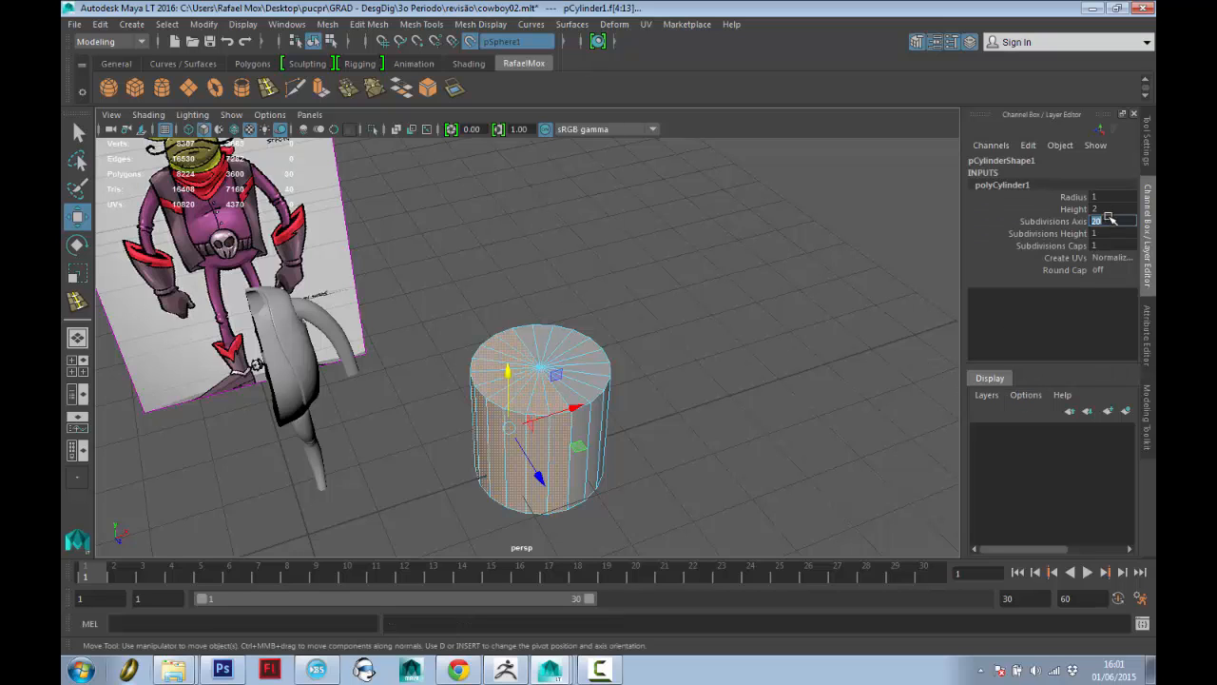
type("12")
key("Return")
right_click_drag(643, 259, 727, 235)
left_click(774, 234)
Create a polygon sphere with radius 1 on the grid beside the cylinder and set its Z rotation to 0.
left_click_drag(774, 234, 632, 200, "alt")
middle_click_drag(632, 201, 592, 341, "alt")
left_click_drag(592, 341, 578, 382, "alt")
left_click(108, 88)
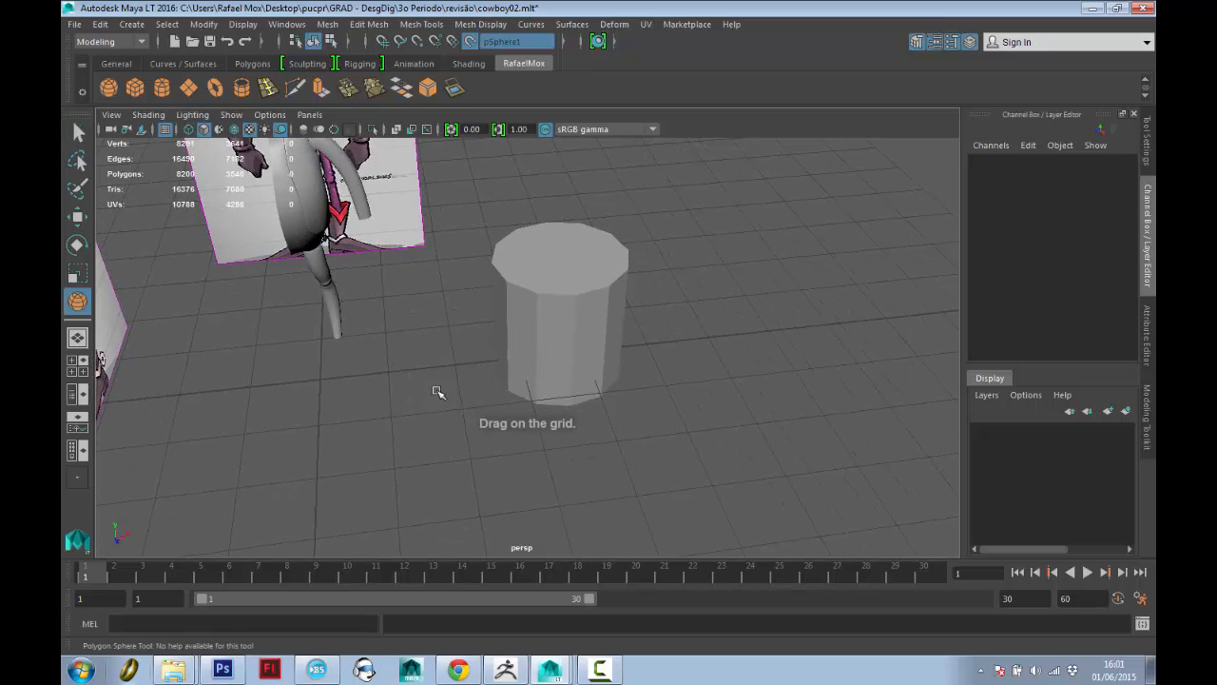
left_click_drag(332, 335, 394, 361)
key("e")
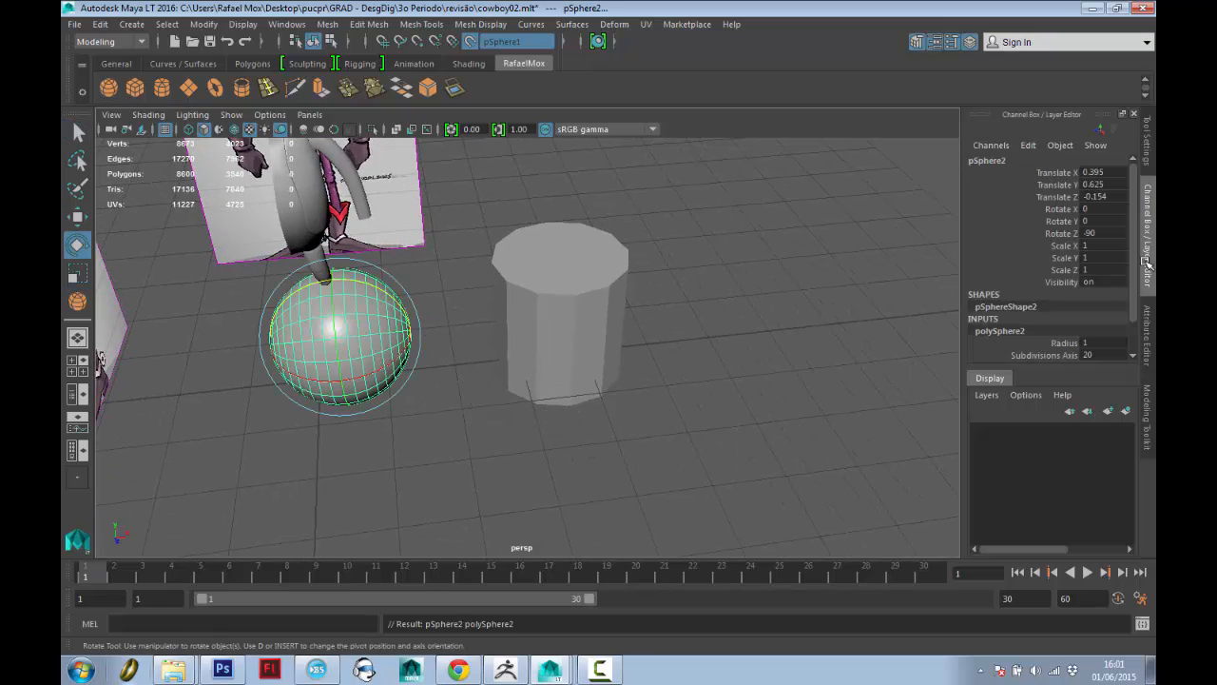
key("Return")
middle_click_drag(417, 337, 517, 351, "alt")
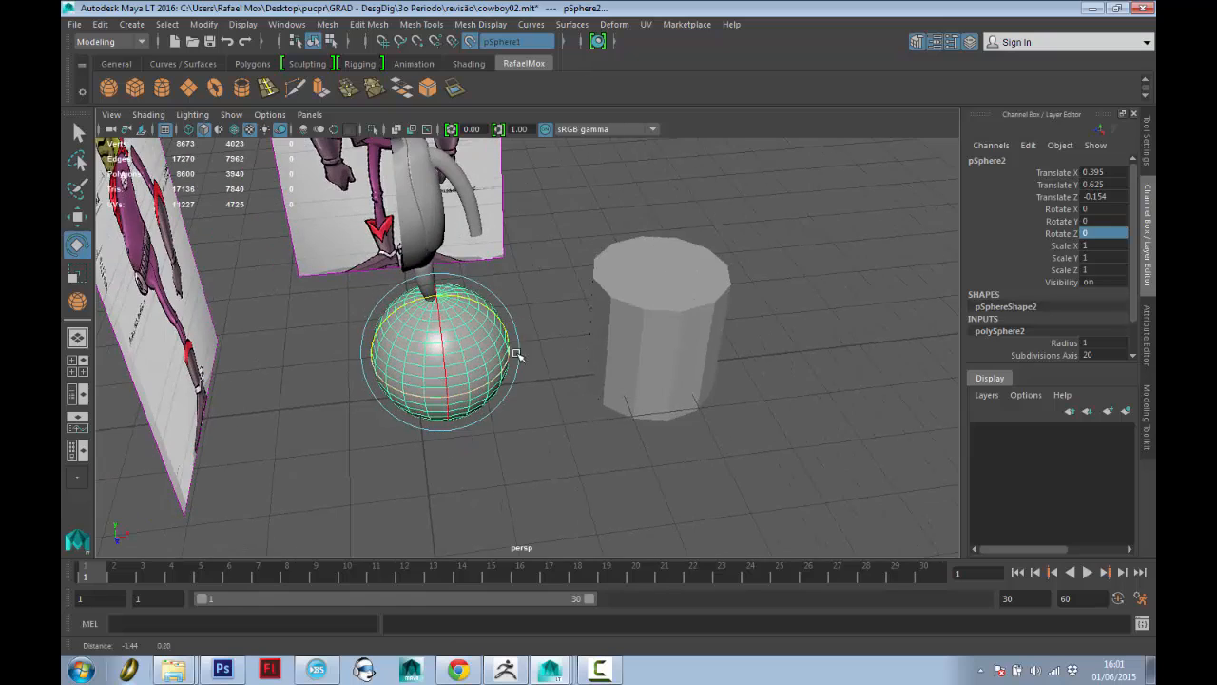
Move the sphere over the top of the cylinder, to about X 3.403, Y 2.347, Z 0.489.
key("w")
left_click_drag(444, 350, 666, 258)
left_click_drag(768, 395, 748, 308, "alt")
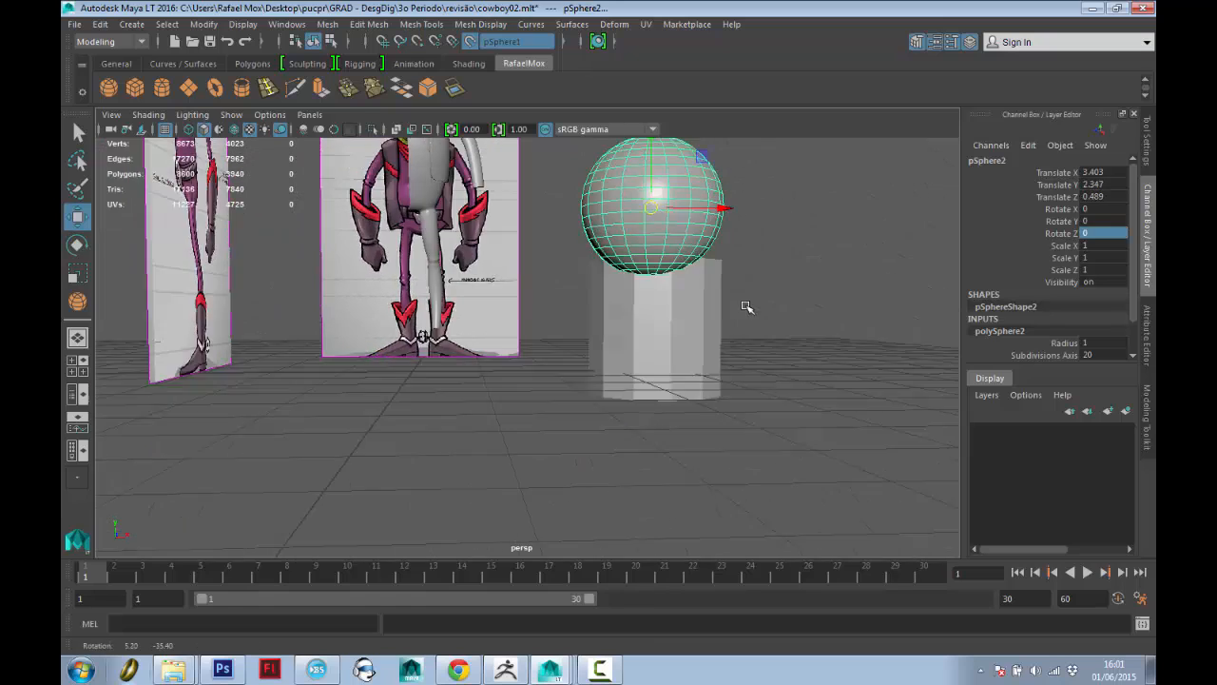
middle_click_drag(748, 307, 676, 421, "alt")
Set the sphere's axis subdivisions to 12 and reposition it above the cylinder at about X 3.69, Y 2.677.
right_click_drag(676, 421, 1057, 312, "alt")
left_click(1106, 355)
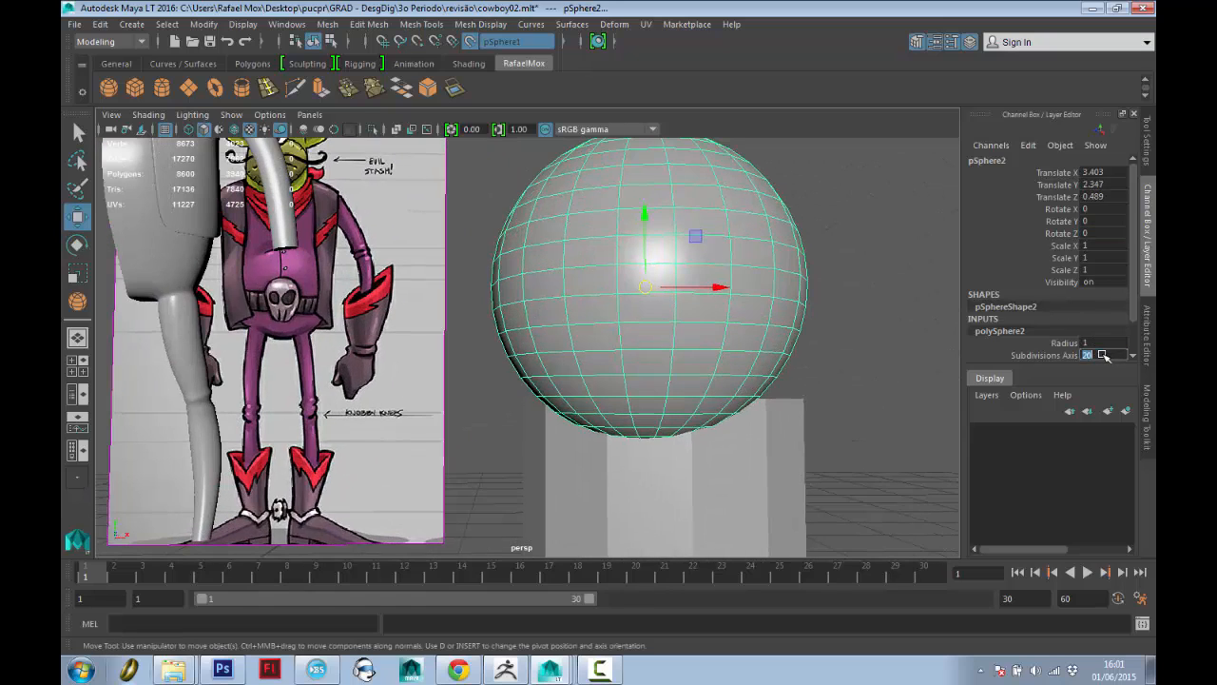
key("Return")
middle_click_drag(755, 377, 409, 248)
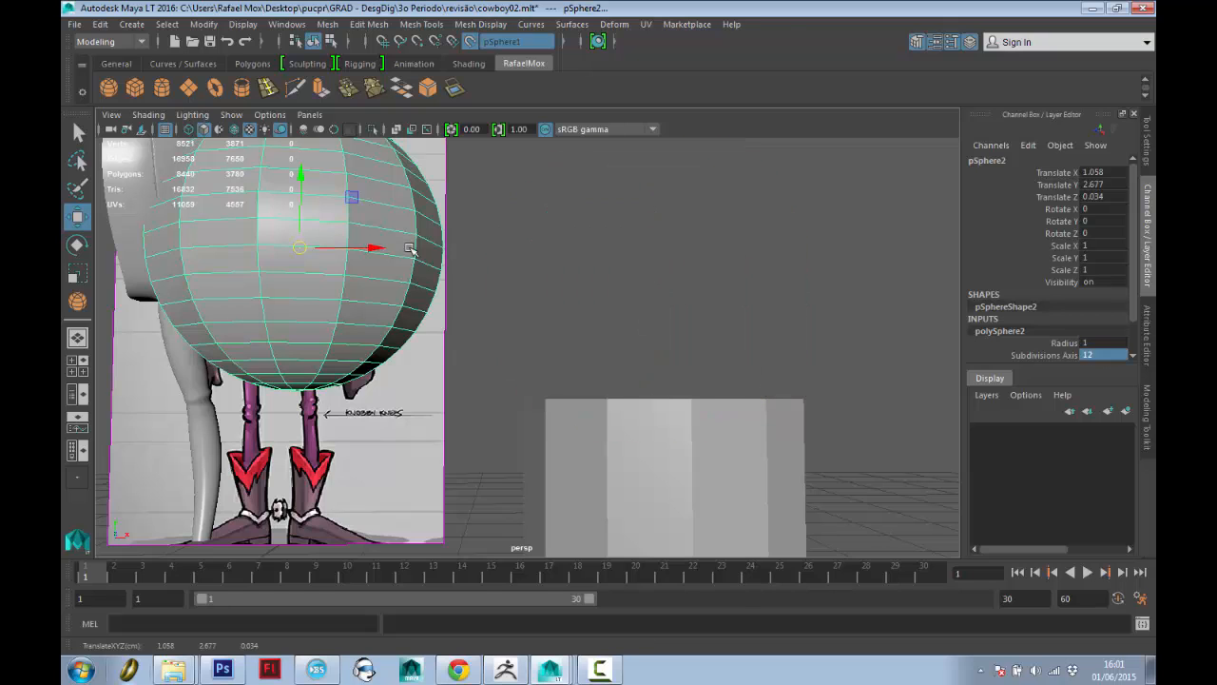
left_click_drag(371, 249, 737, 283)
middle_click_drag(780, 277, 767, 310, "alt")
right_click_drag(766, 310, 722, 294, "alt")
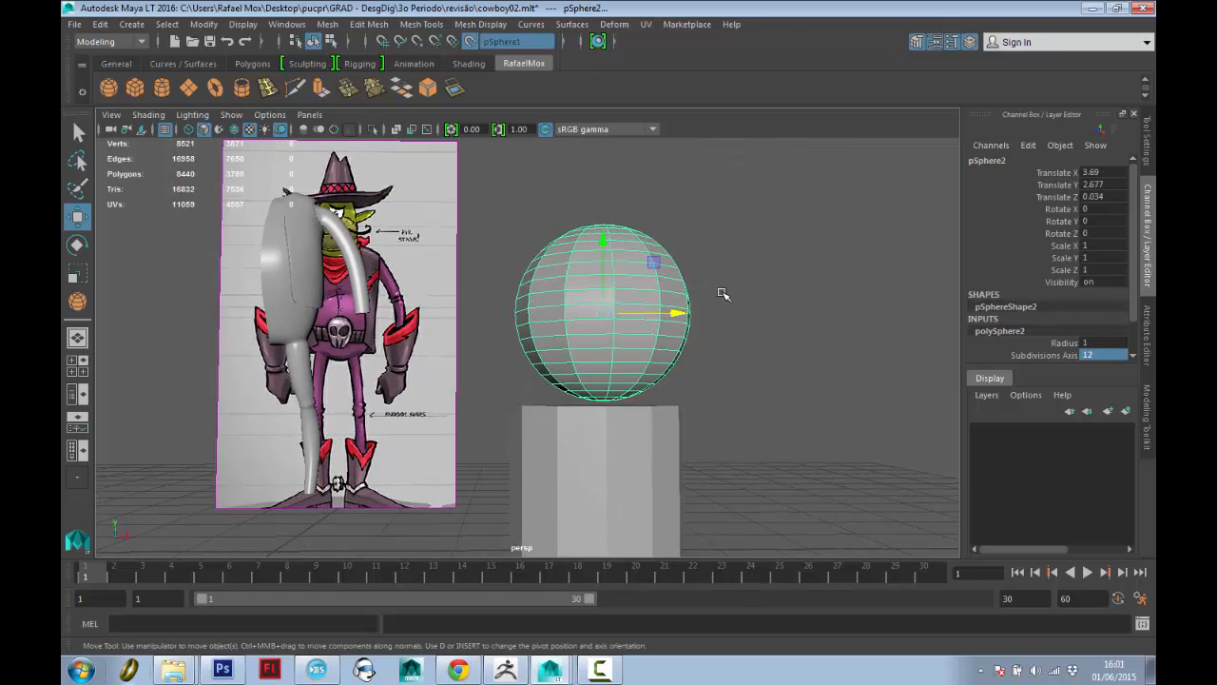
Switch the viewport to the orthographic front view with the sphere and cylinder in sight.
key("space")
left_click(703, 294)
left_click_drag(704, 293, 763, 286)
middle_click_drag(763, 283, 764, 231, "alt")
right_click_drag(763, 231, 767, 439, "alt")
middle_click_drag(768, 439, 751, 261, "alt")
middle_click_drag(648, 276, 648, 308, "alt")
key("space")
left_click_drag(648, 308, 647, 349)
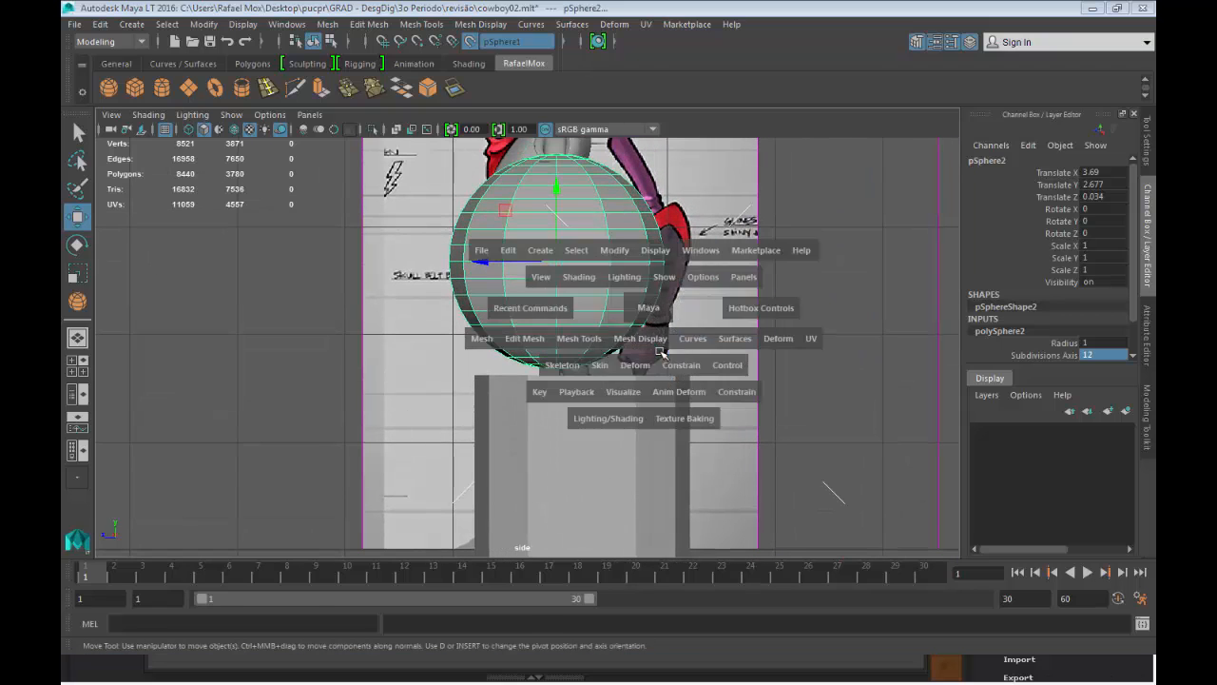
Try to delete the faces of the sphere's left half.
key("q")
right_click_drag(627, 329, 618, 285)
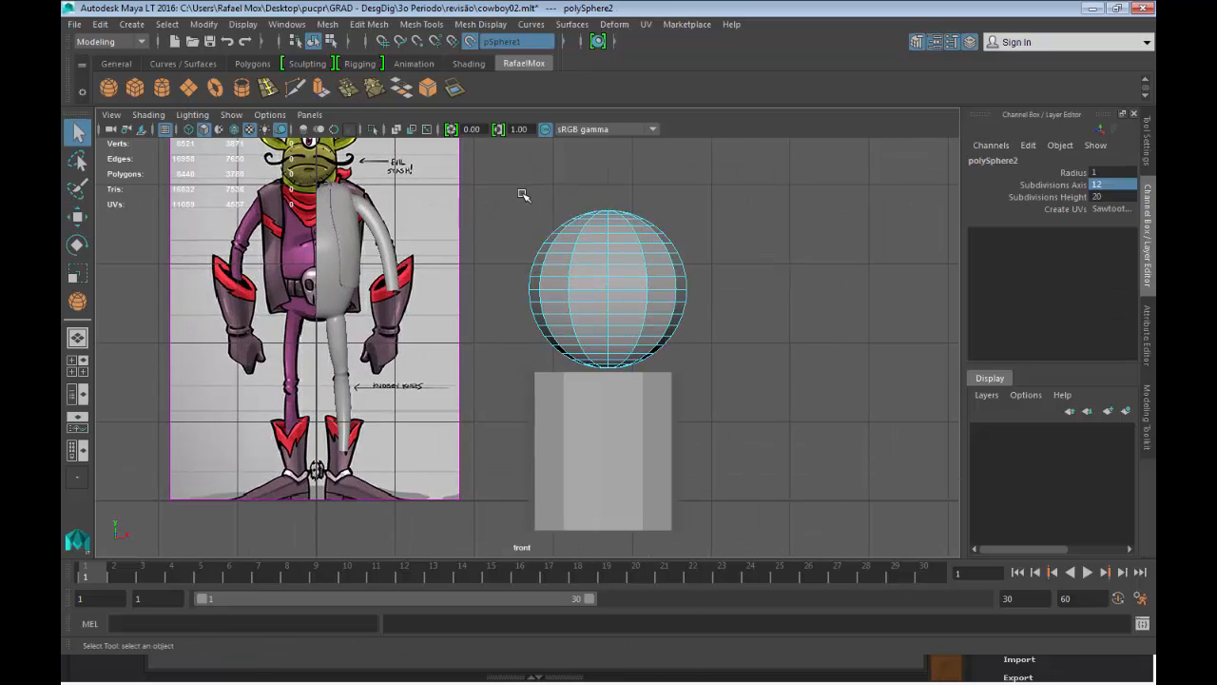
left_click_drag(522, 190, 604, 379)
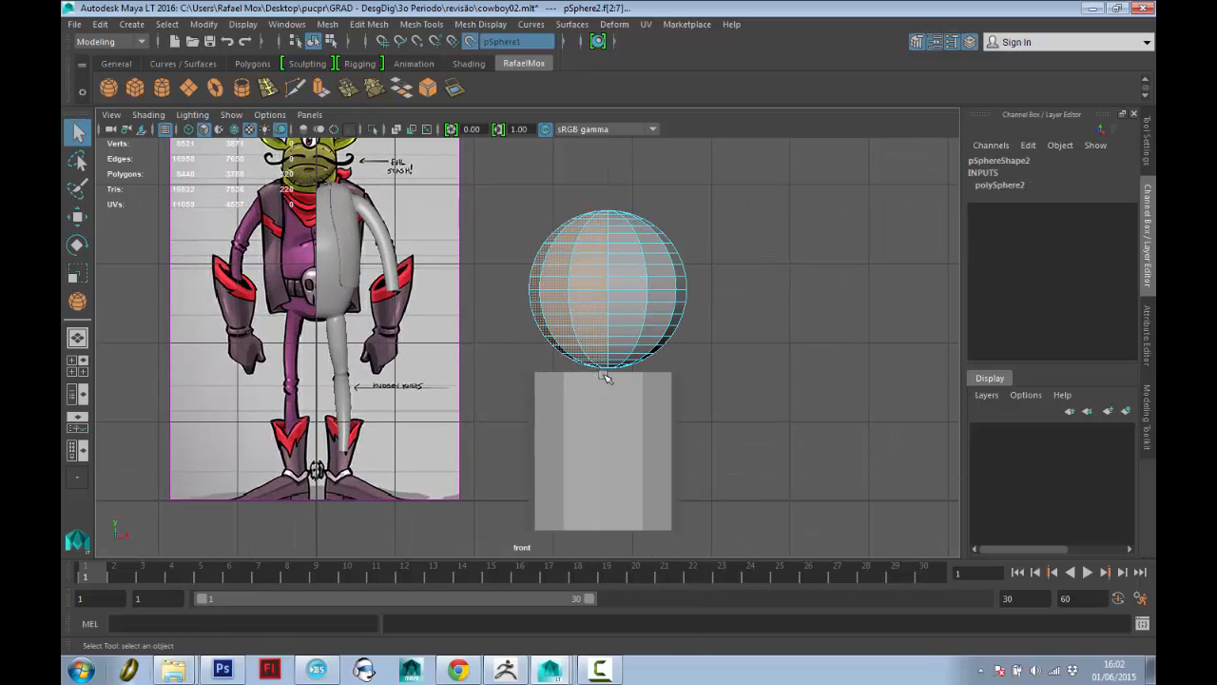
key("Delete")
scroll(663, 443, "up", 5)
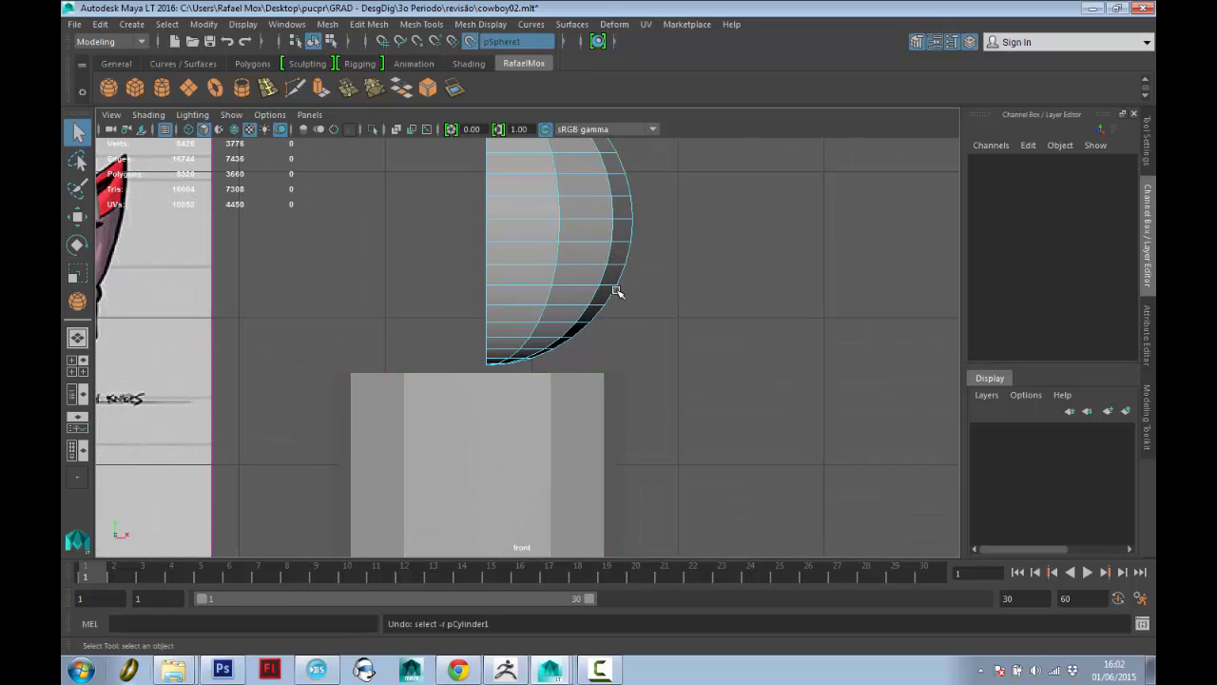
key("ctrl+z")
key("ctrl+z")
Return the sphere to object mode and set its height subdivisions to 12.
right_click_drag(609, 278, 551, 296)
left_click(1081, 331)
scroll(1081, 333, "down", 1)
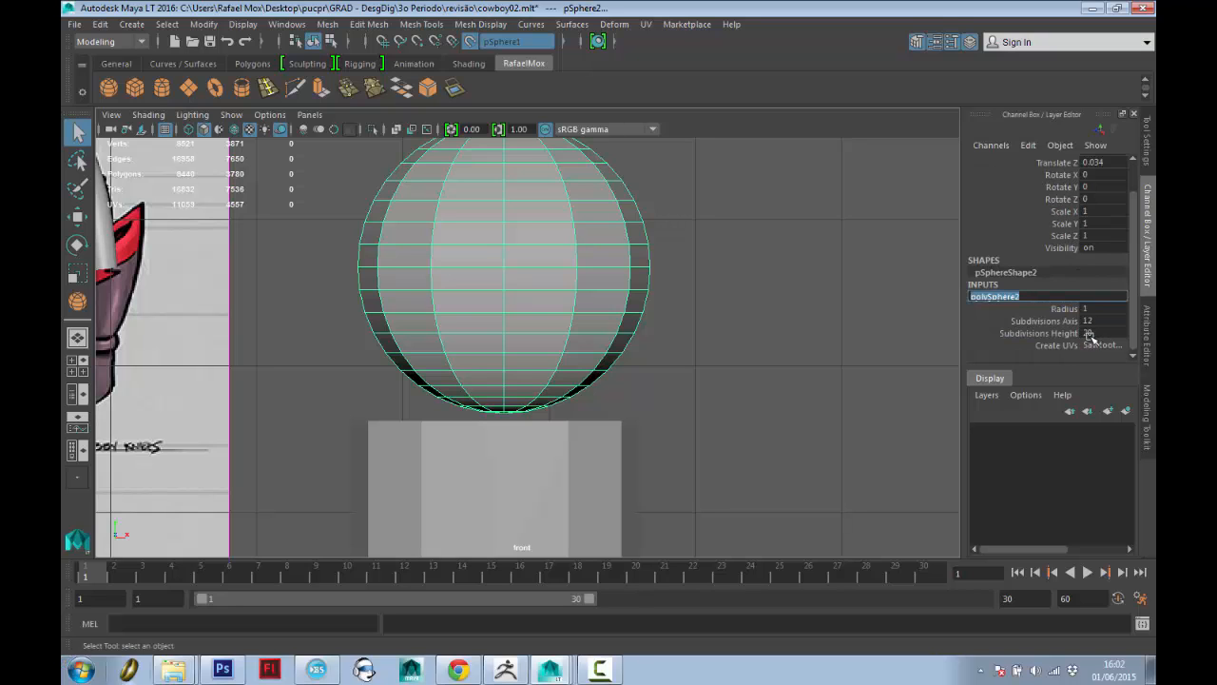
double_click(1092, 333)
type("12")
key("Return")
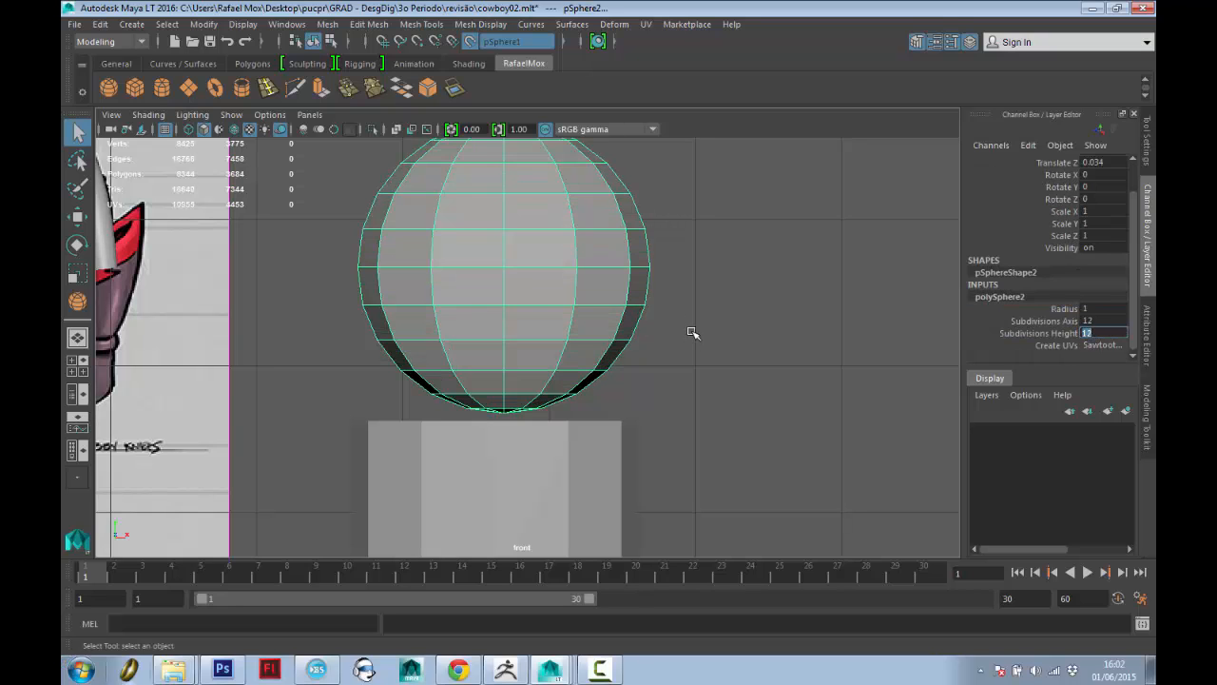
Delete the faces of the sphere's left half in the front view.
middle_click_drag(564, 365, 578, 345, "alt")
right_click_drag(576, 344, 587, 333)
middle_click_drag(588, 336, 598, 408, "alt")
right_click_drag(598, 408, 563, 329, "alt")
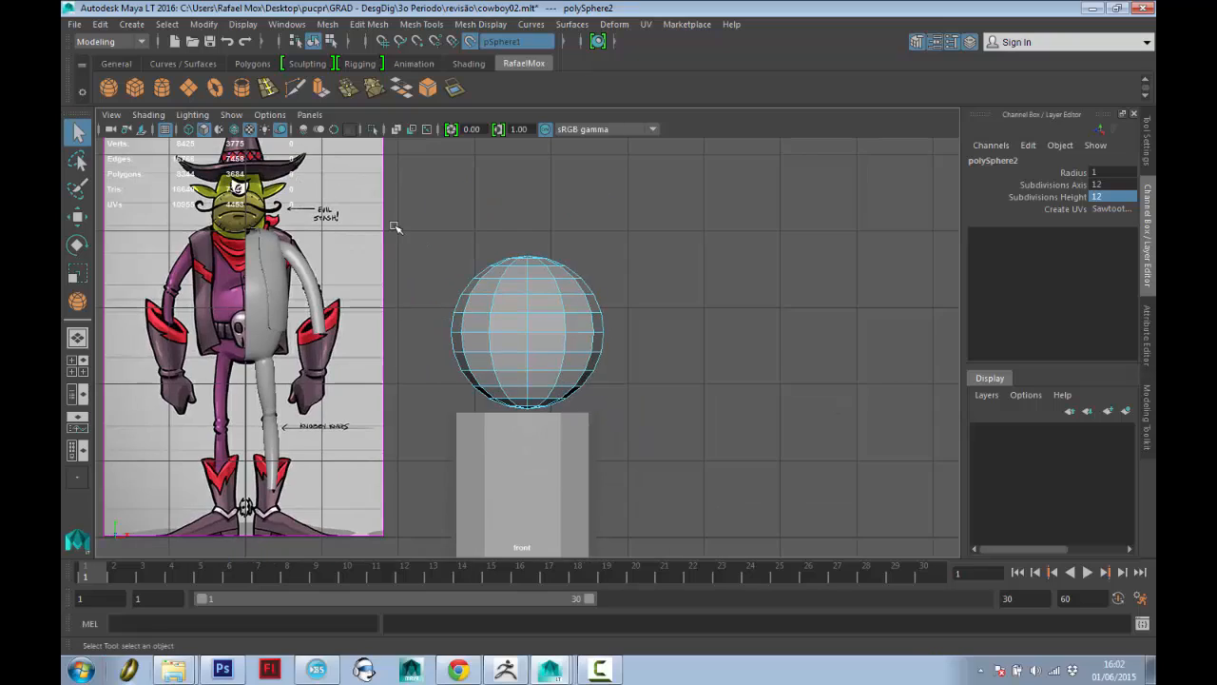
left_click_drag(395, 227, 516, 447)
key("Delete")
Return to object mode and set the cylinder's axis subdivisions to 8.
right_click_drag(532, 442, 652, 260)
left_click(1003, 331)
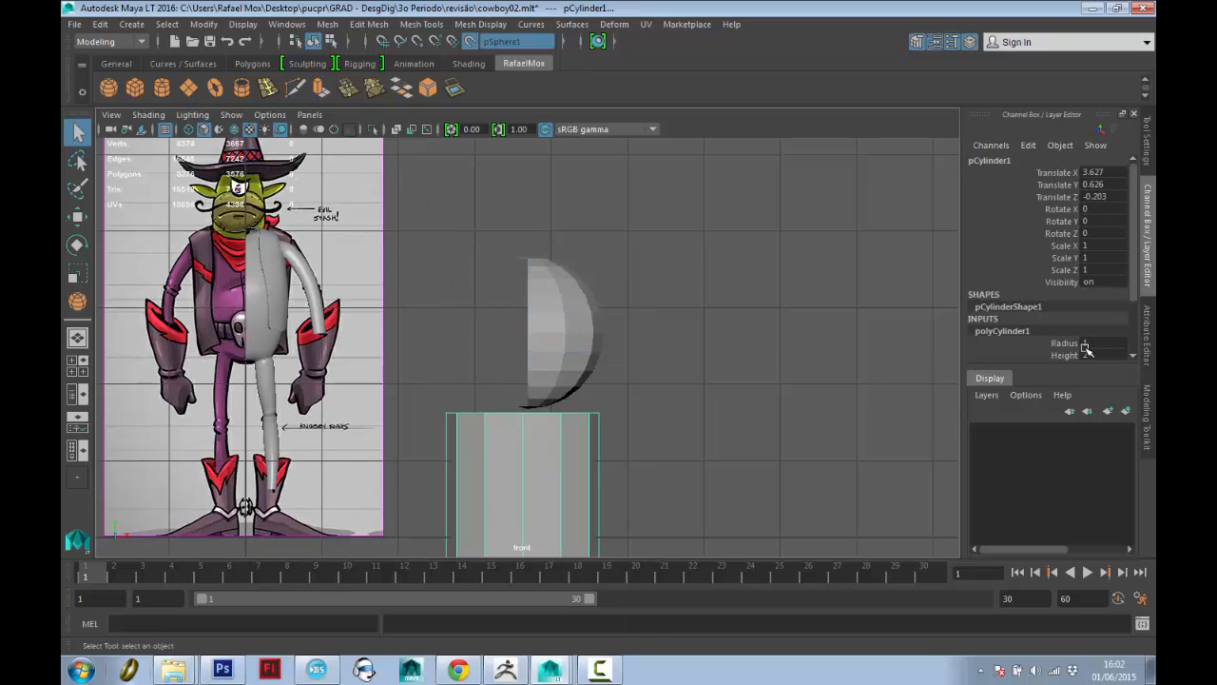
scroll(1099, 348, "down", 1)
type("8")
key("Return")
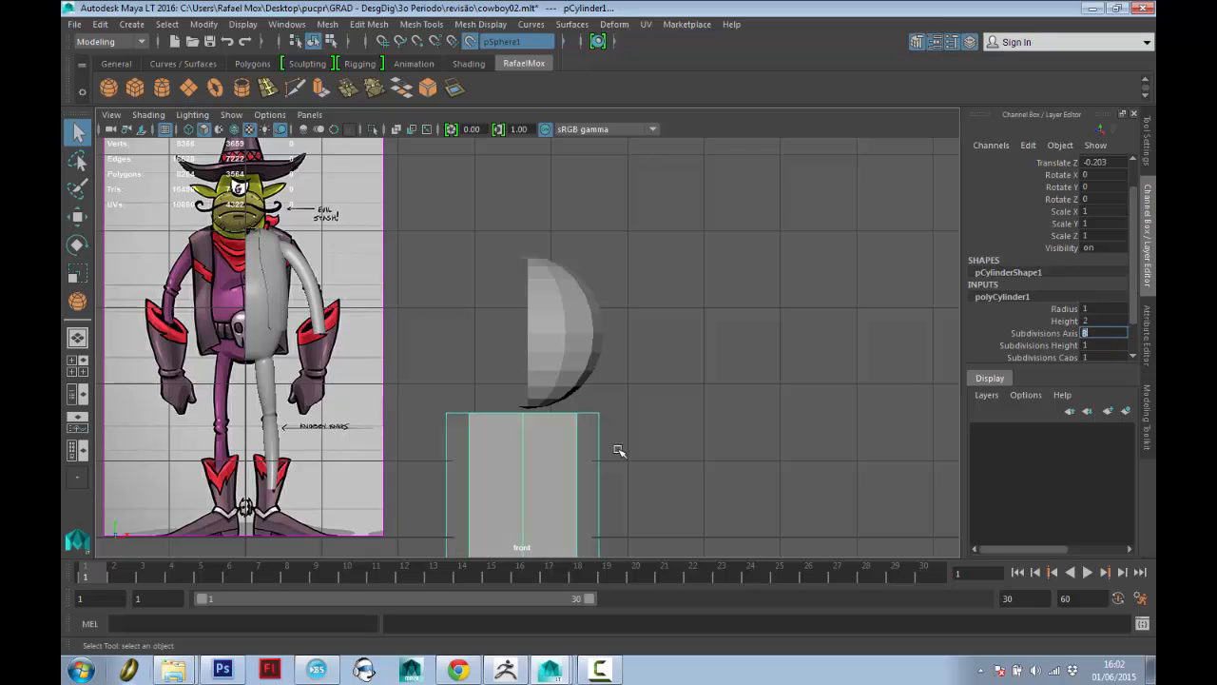
Move the cylinder along X to about 4.713, scale it uniformly to about 0.287 and stretch it vertically into a thin column.
middle_click_drag(611, 465, 645, 348, "alt")
key("w")
right_click_drag(576, 345, 651, 258)
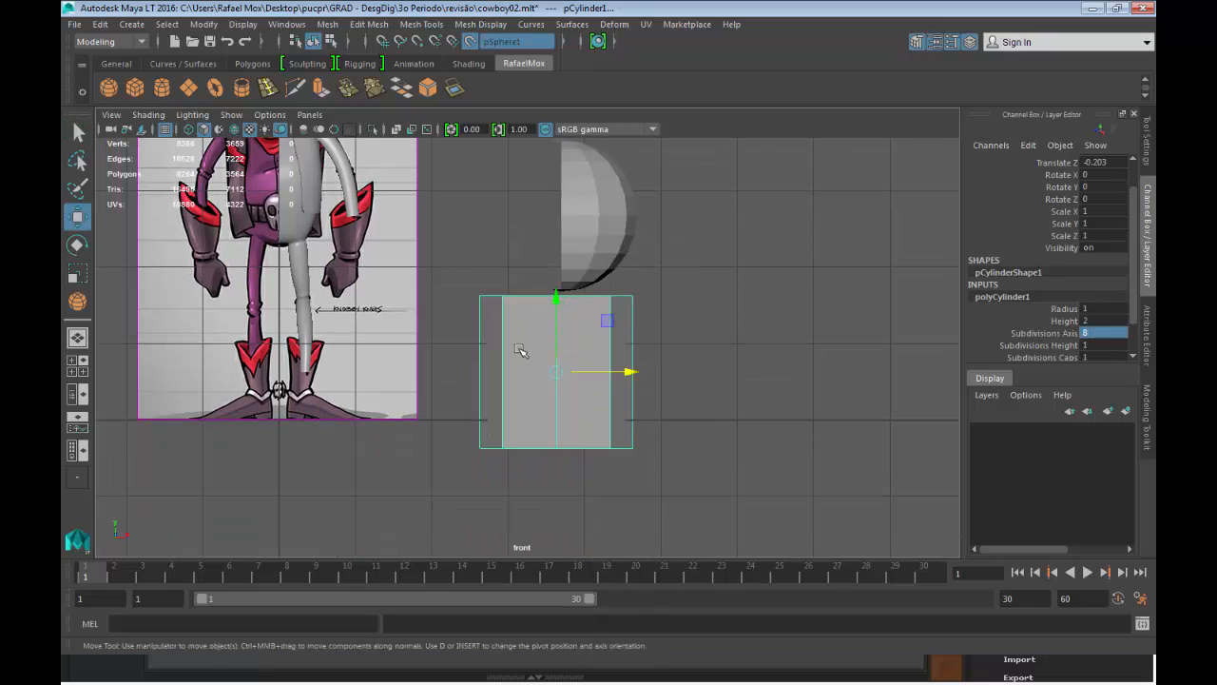
left_click(523, 351)
left_click_drag(620, 368, 556, 338)
key("r")
left_click_drag(639, 301, 641, 142)
key("w")
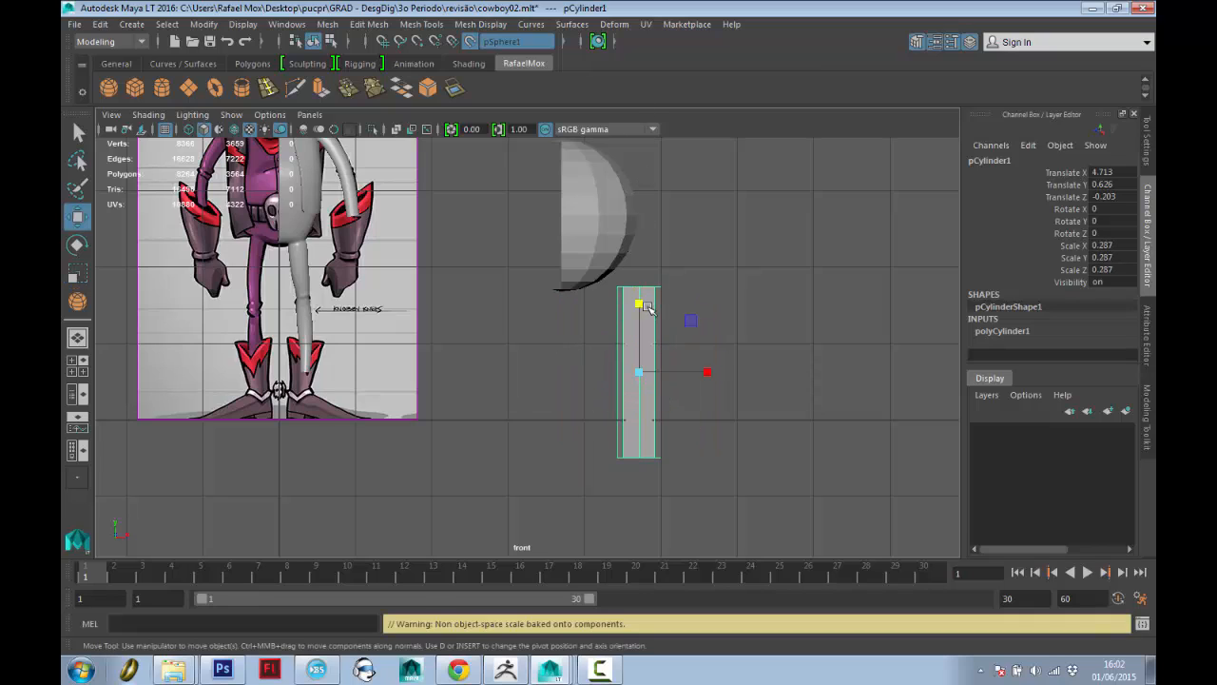
Position the thin cylinder beneath the half-sphere at about X 4.185, Y 0.287, Z 0.034.
left_click_drag(643, 372, 655, 231)
middle_click_drag(596, 193, 590, 235, "alt")
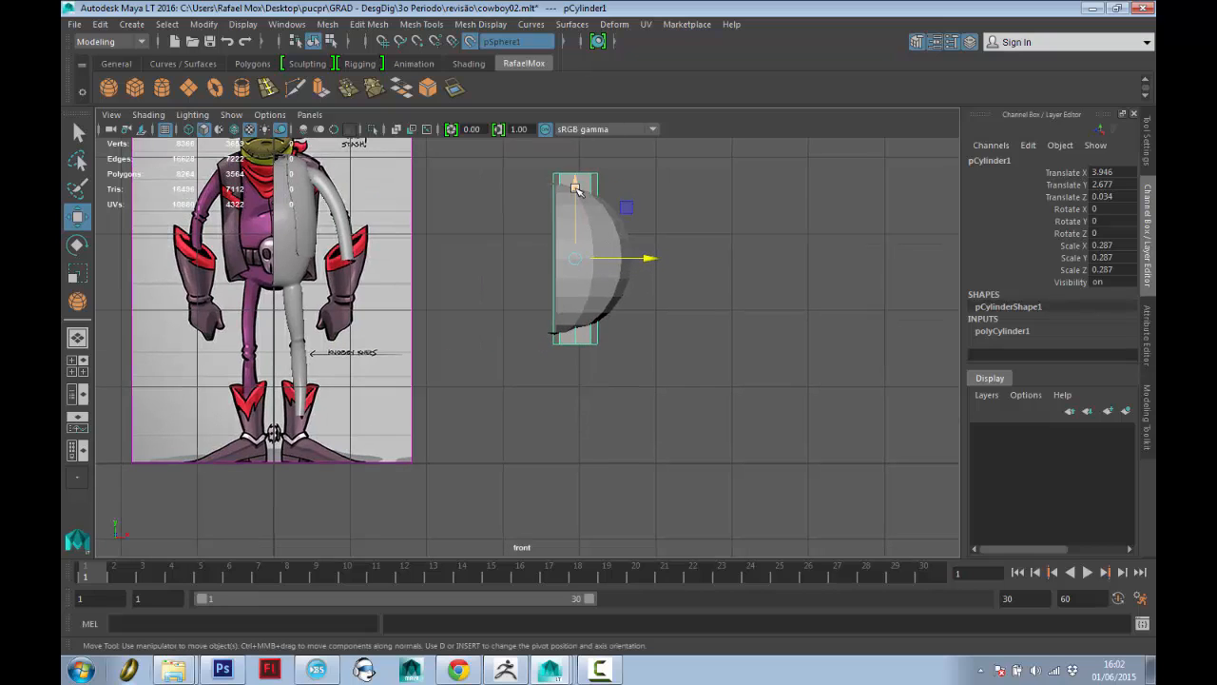
left_click_drag(575, 187, 586, 343)
left_click_drag(642, 417, 678, 416)
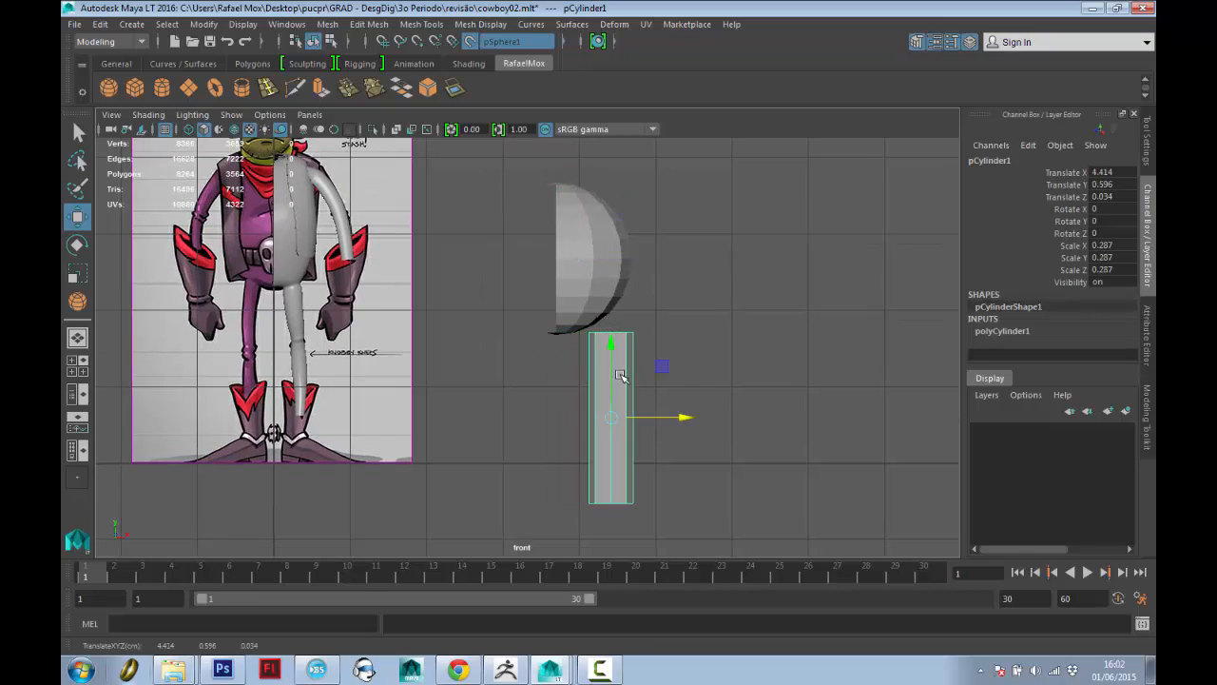
left_click_drag(615, 347, 616, 373)
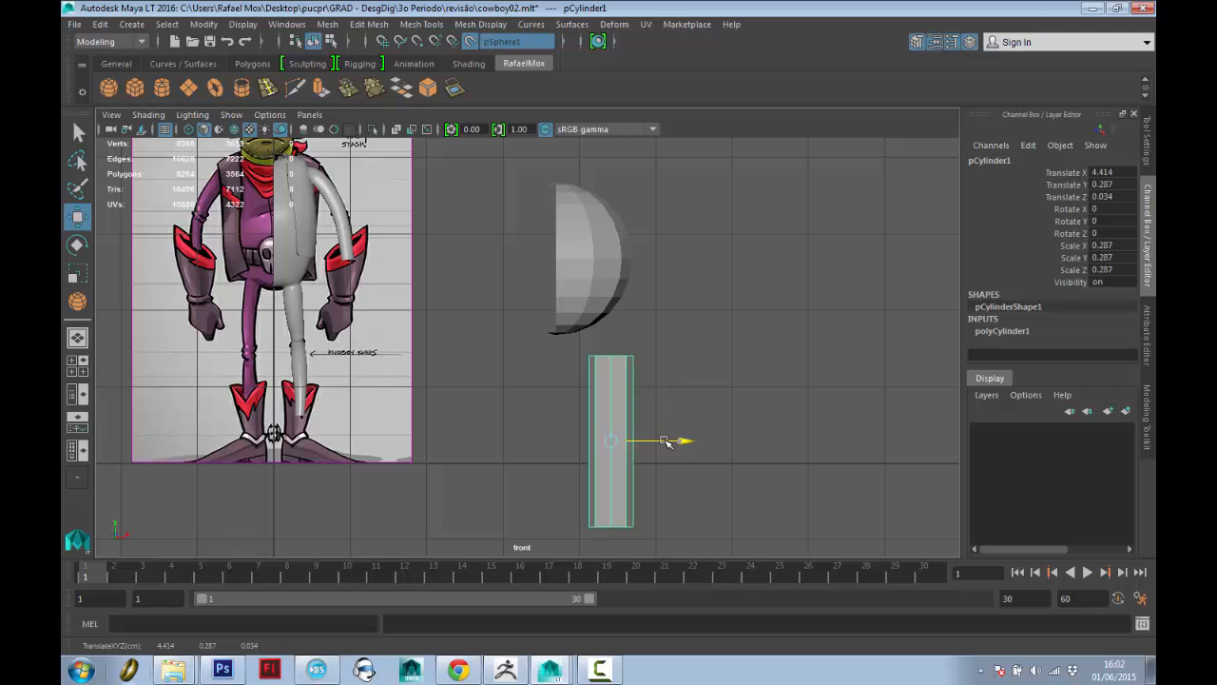
left_click_drag(666, 440, 647, 440)
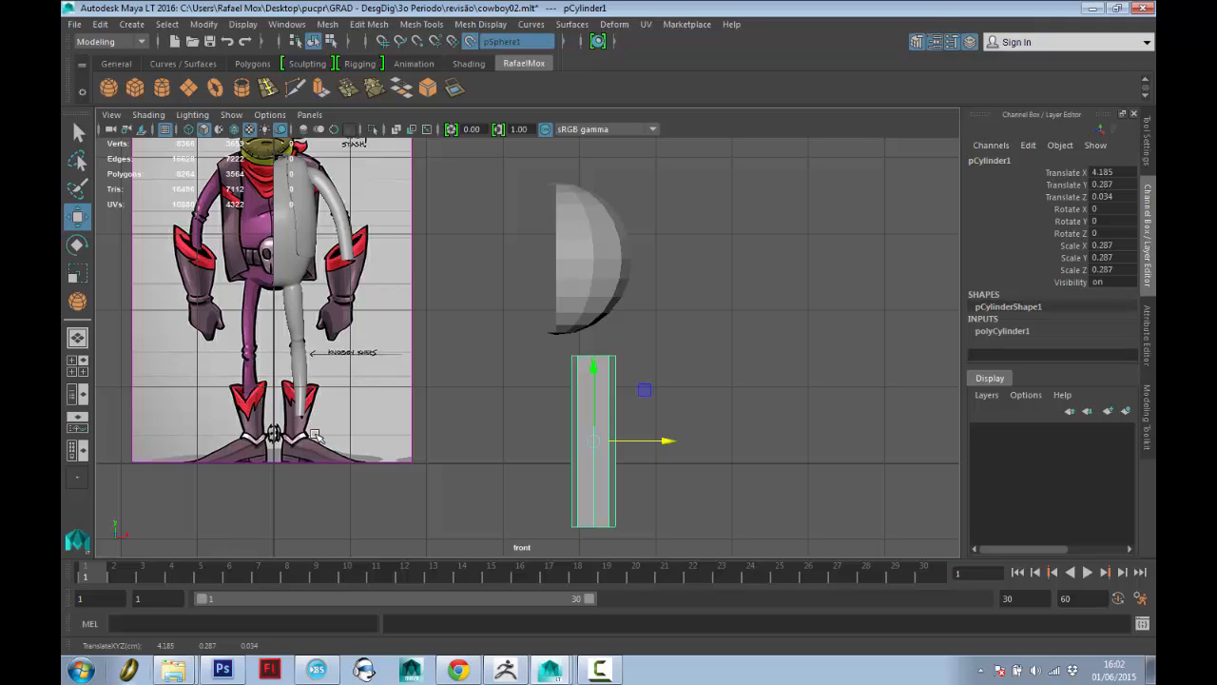
Delete the leftover faces beyond the cut edge at the bottom and top poles of the half-sphere.
scroll(529, 419, "up", 3)
left_click(609, 285)
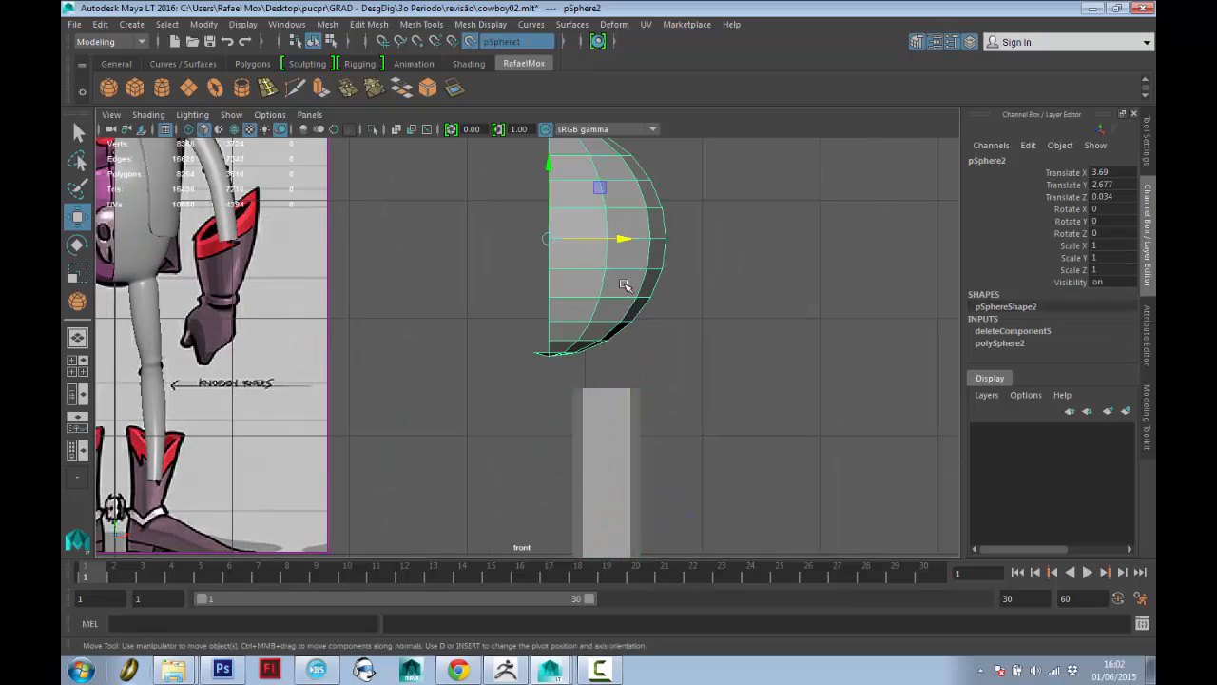
right_click(608, 282)
right_click_drag(608, 282, 624, 322)
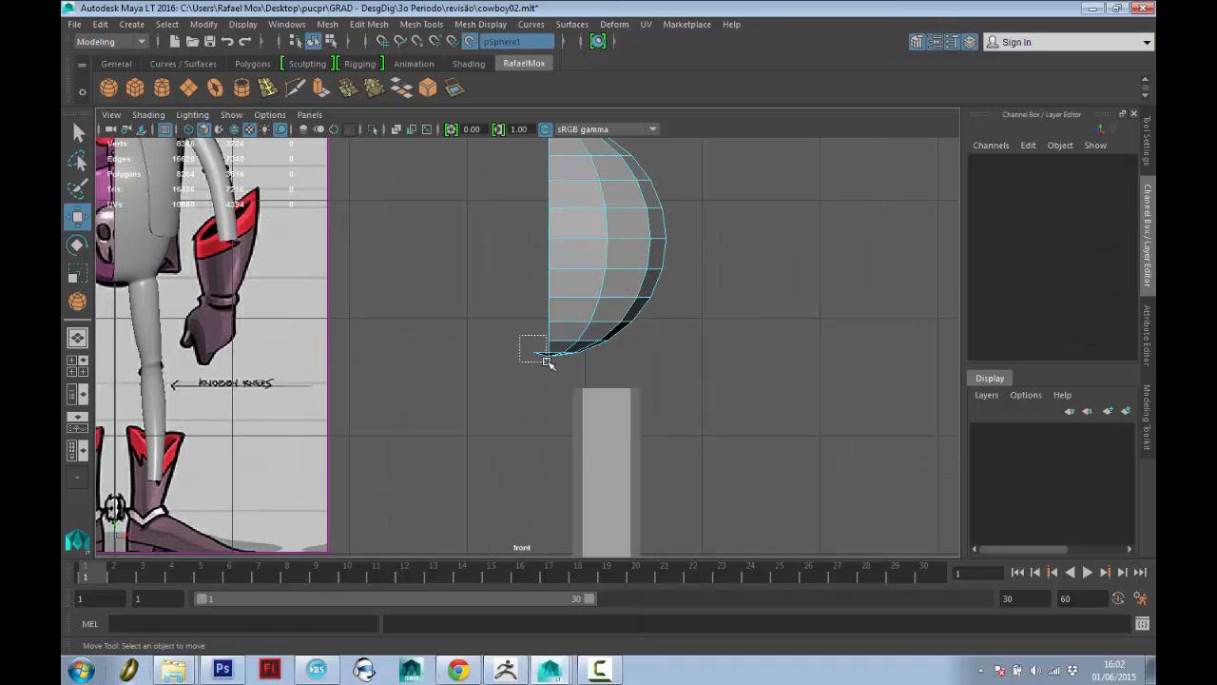
left_click_drag(547, 361, 549, 364)
middle_click_drag(568, 305, 554, 391, "alt")
key("Delete")
left_click_drag(521, 215, 523, 216)
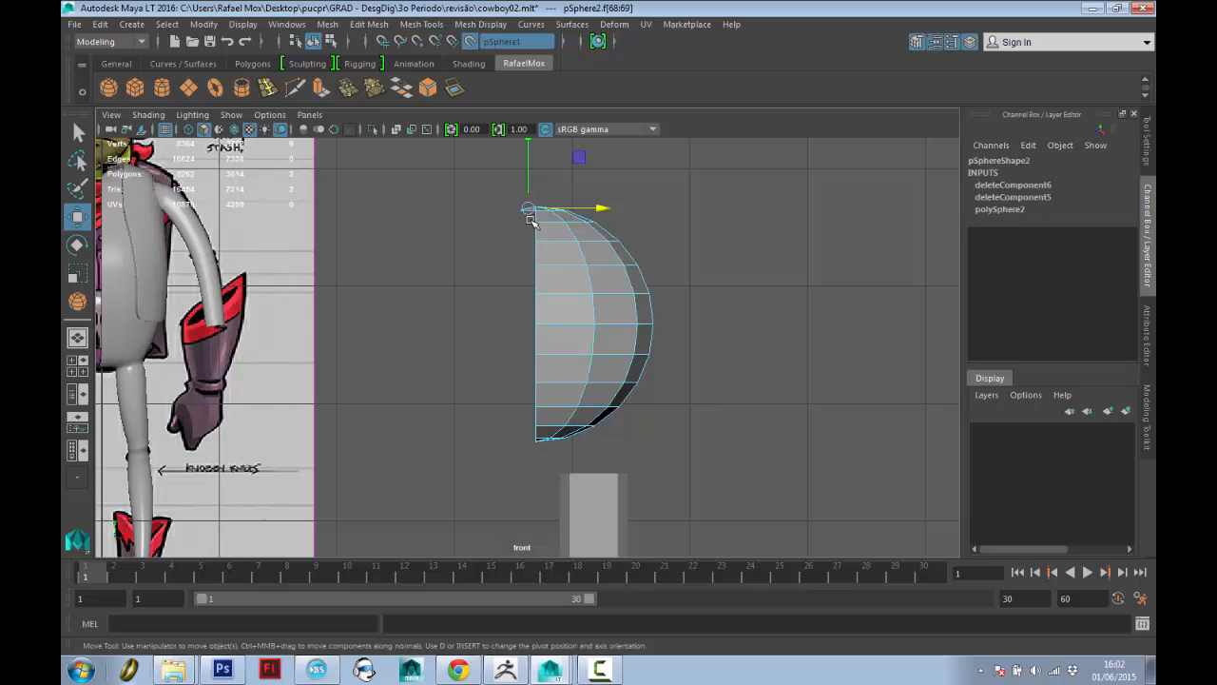
key("Delete")
Switch back to the perspective view and frame the area where the half-sphere and cylinder meet.
left_click_drag(670, 412, 652, 308, "alt")
key("space")
left_click_drag(706, 424, 661, 366, "alt")
right_click_drag(662, 366, 707, 611, "alt")
middle_click_drag(725, 461, 516, 247, "alt")
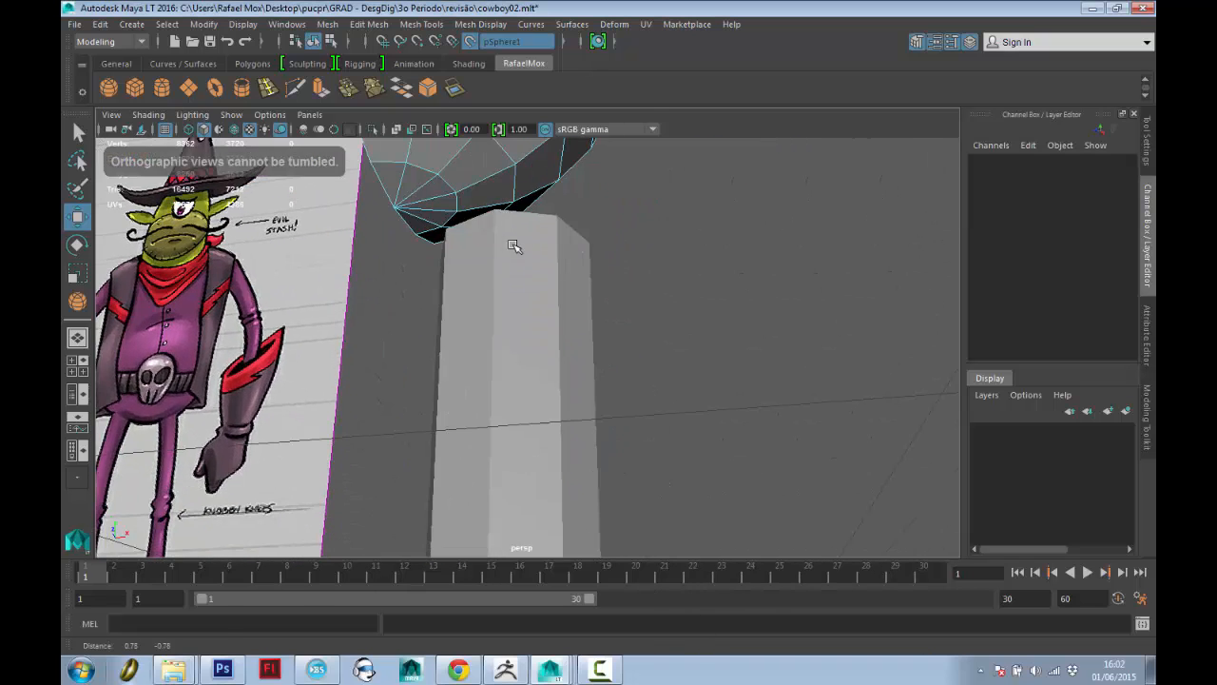
Return the meshes to object mode and isolate the cylinder in the viewport.
key("q")
right_click_drag(532, 280, 632, 236)
left_click(579, 295)
left_click_drag(579, 295, 549, 452, "alt")
right_click_drag(544, 452, 525, 238)
left_click_drag(514, 464, 535, 405, "alt")
right_click_drag(536, 405, 604, 259)
left_click(510, 390)
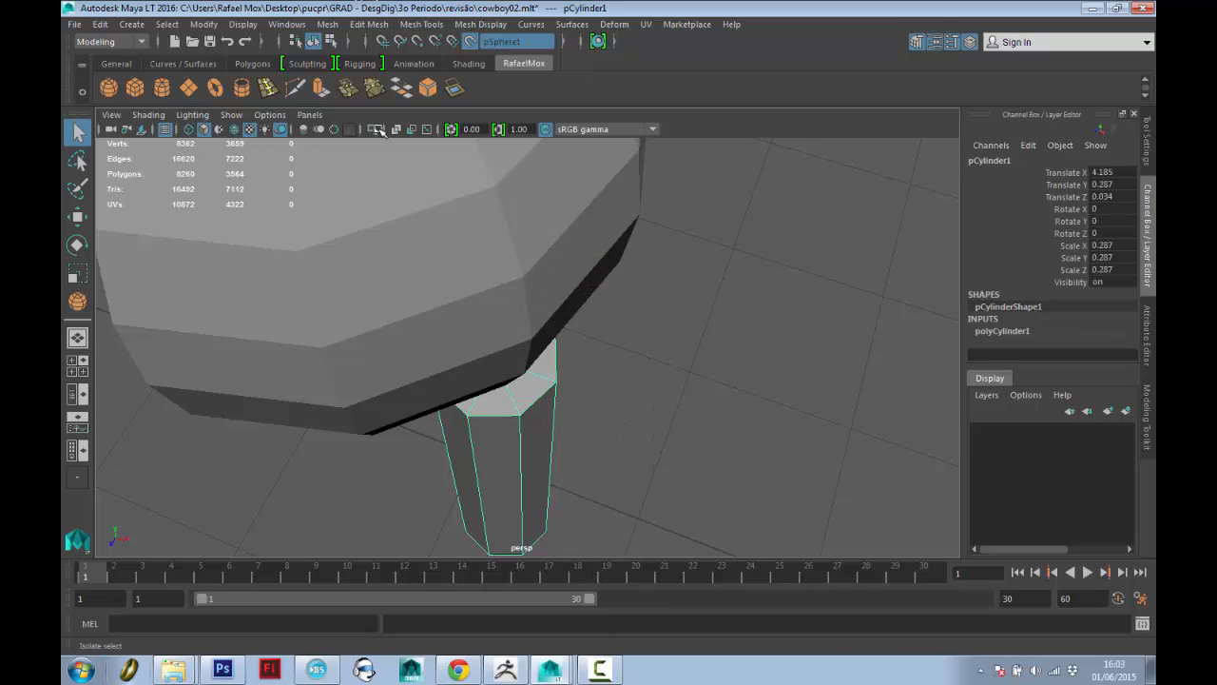
left_click(379, 130)
Delete the cylinder's cap faces and turn off isolation so all objects are shown.
left_click_drag(482, 307, 518, 373, "alt")
right_click_drag(517, 372, 506, 327)
left_click_drag(511, 363, 562, 353)
key("Delete")
key("super")
right_click_drag(559, 281, 628, 261)
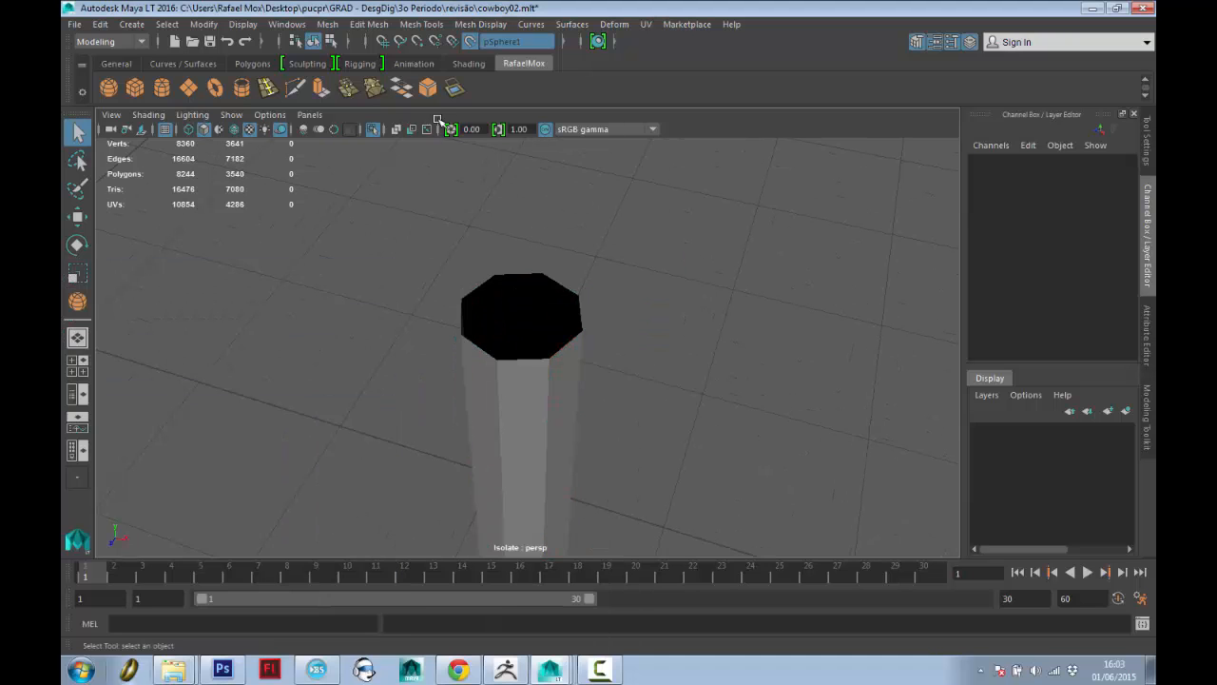
left_click(373, 129)
Select the open cylinder and move it along X beneath the half-sphere, to about 4.089.
left_click_drag(421, 203, 603, 430, "alt")
left_click(518, 351)
left_click(509, 457)
key("w")
left_click_drag(590, 535, 532, 478, "alt")
mouse_move(557, 410)
left_mouse_down("alt")
mouse_move(530, 426)
mouse_move(565, 410)
left_mouse_up("alt")
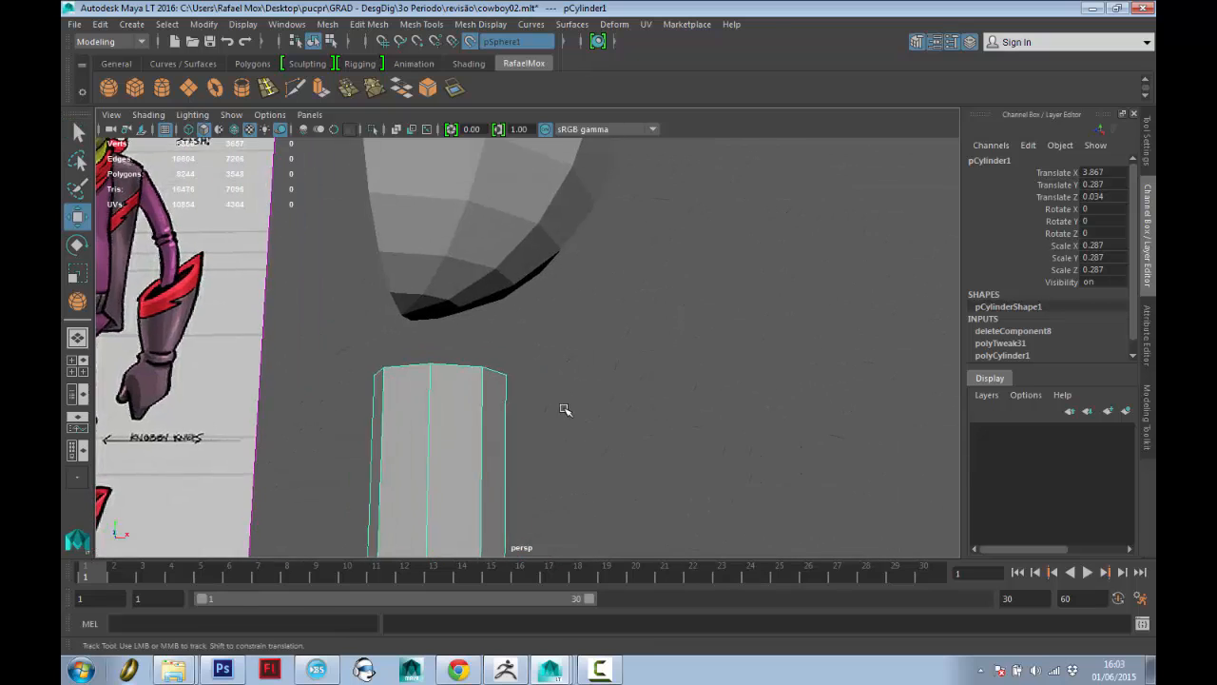
middle_click_drag(564, 409, 590, 298, "alt")
right_click_drag(590, 299, 554, 328, "alt")
left_click_drag(543, 468, 590, 470)
Scale the cylinder uniformly down to about 0.177 and lengthen it vertically toward the half-sphere.
key("r")
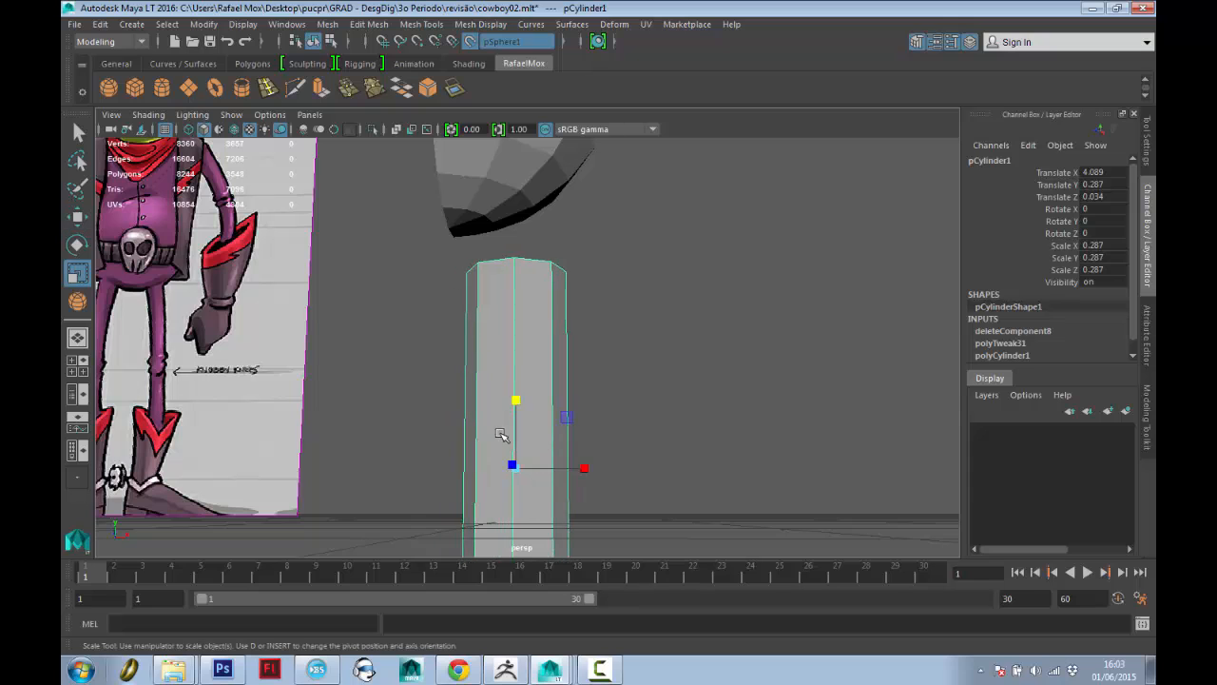
left_click_drag(514, 466, 481, 454)
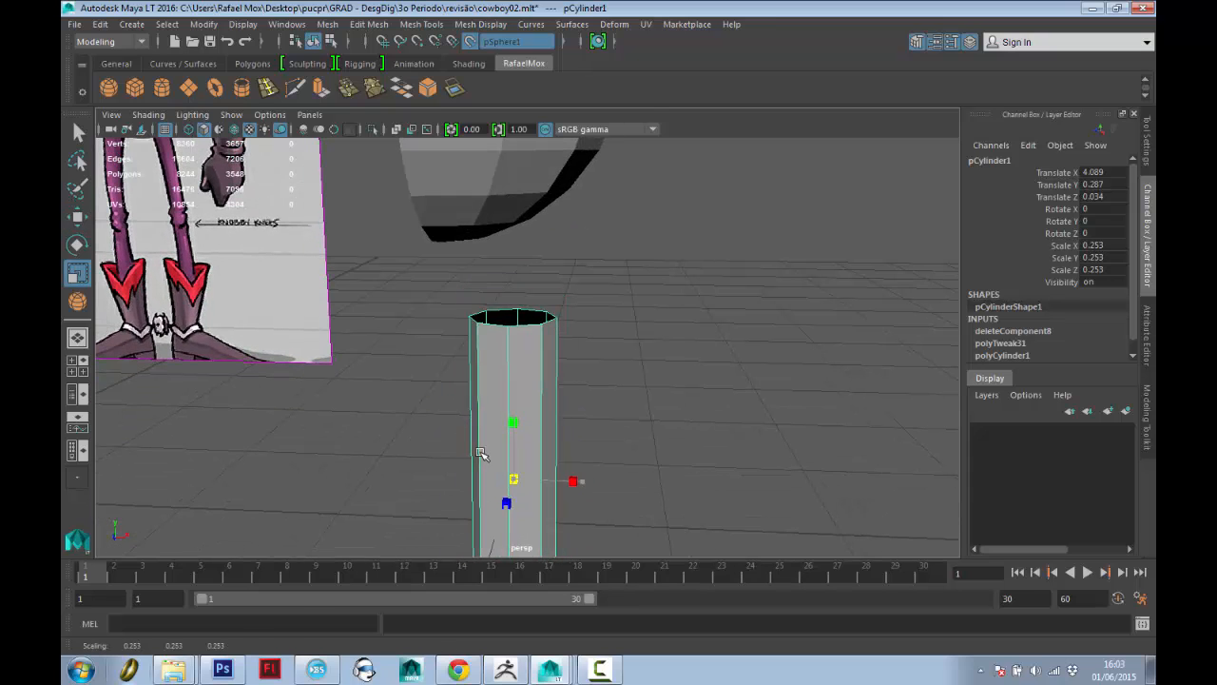
key("q")
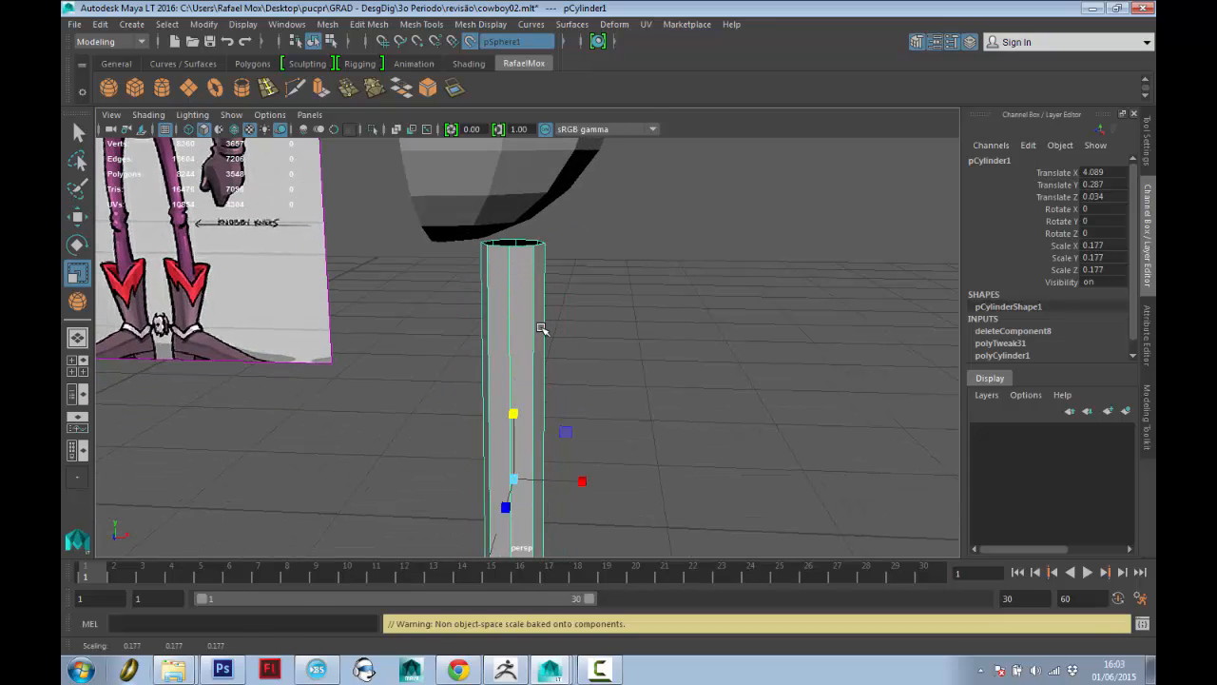
Select the half-sphere above the cylinder and switch it to face selection.
middle_click_drag(543, 326, 598, 503, "alt")
left_click(494, 238)
middle_click_drag(495, 238, 505, 291, "alt")
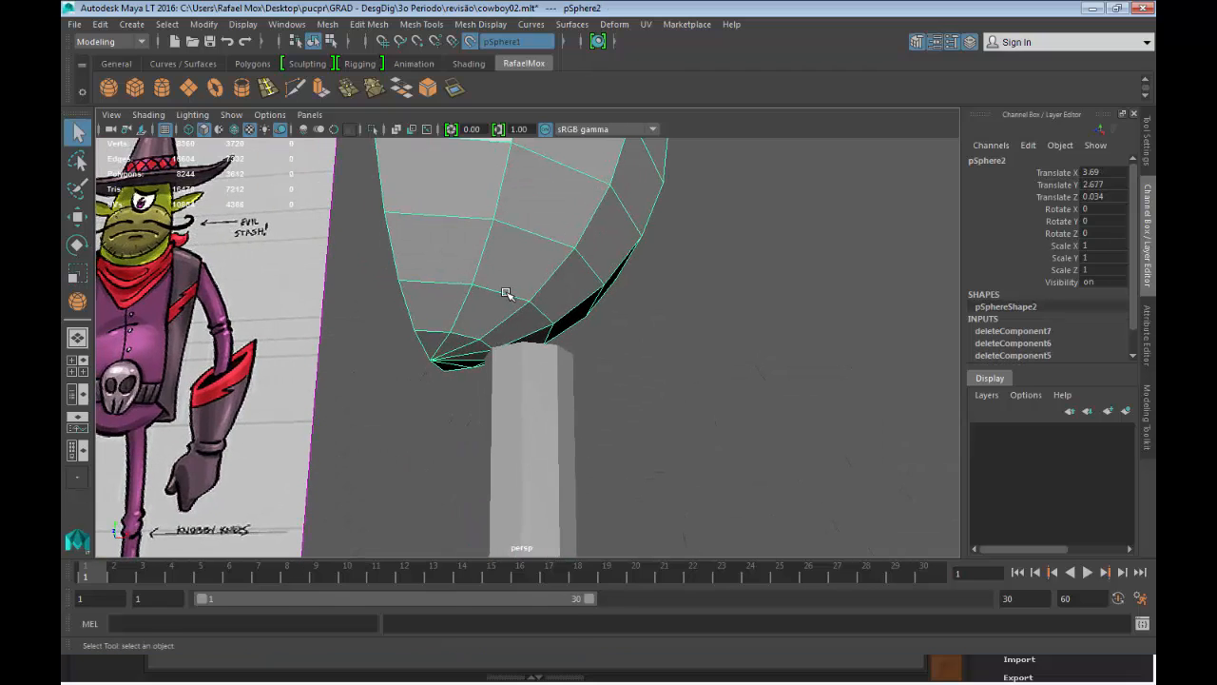
key("F11")
Try deleting the faces at the bottom of the half-sphere above the cylinder, and undo the deletion.
left_click_drag(511, 312, 436, 369, "alt")
key("Delete")
left_click_drag(530, 384, 617, 312, "alt")
key("super")
key("Escape")
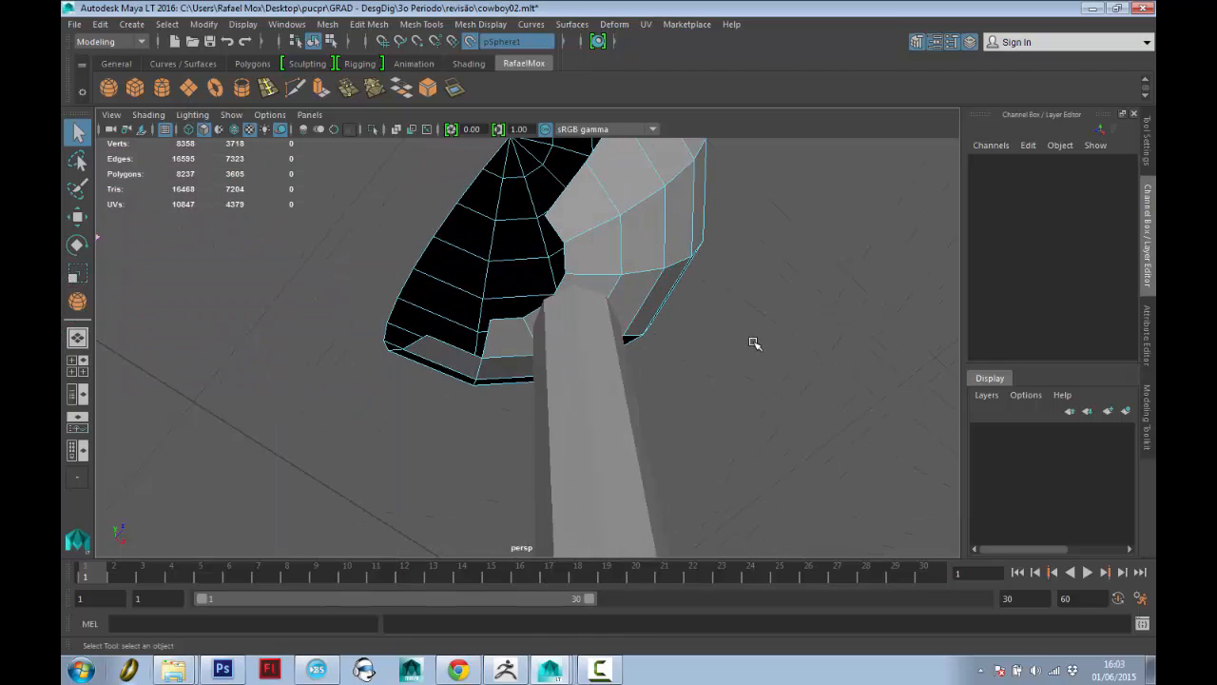
key("ctrl+z")
key("ctrl+z")
Delete the half-sphere's lower faces around the cylinder's upper end to open a hole for the limb.
left_click_drag(503, 285, 399, 366, "alt")
key("Delete")
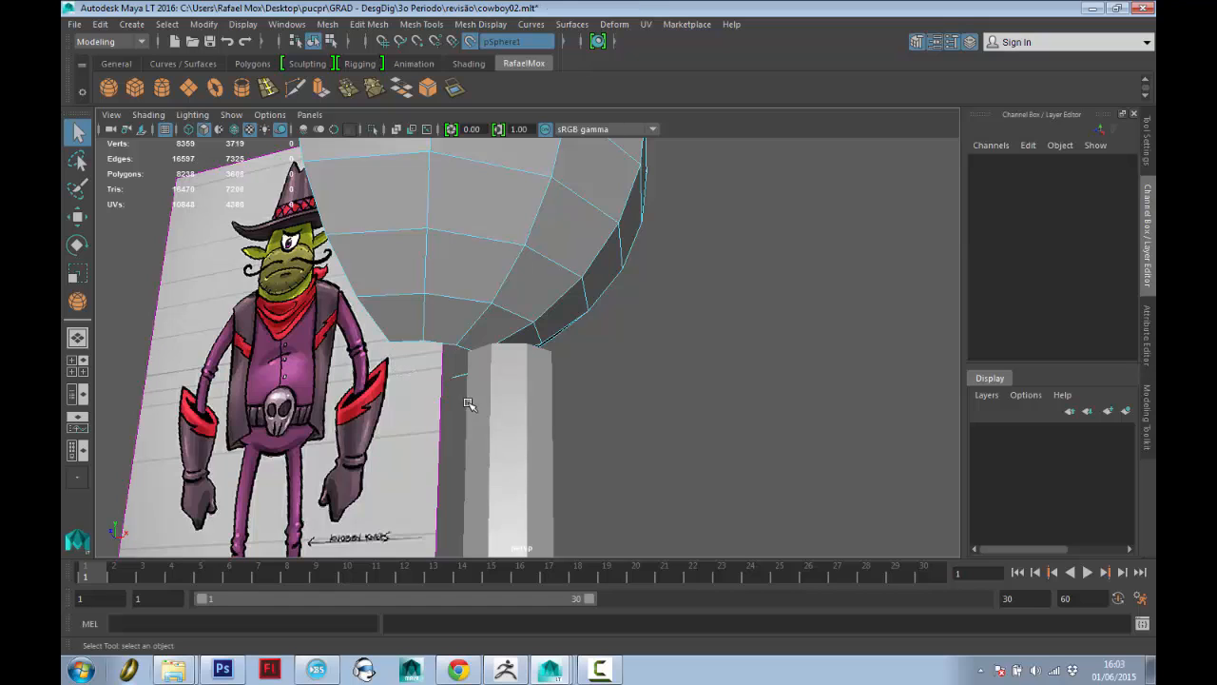
left_click_drag(437, 438, 513, 418, "alt")
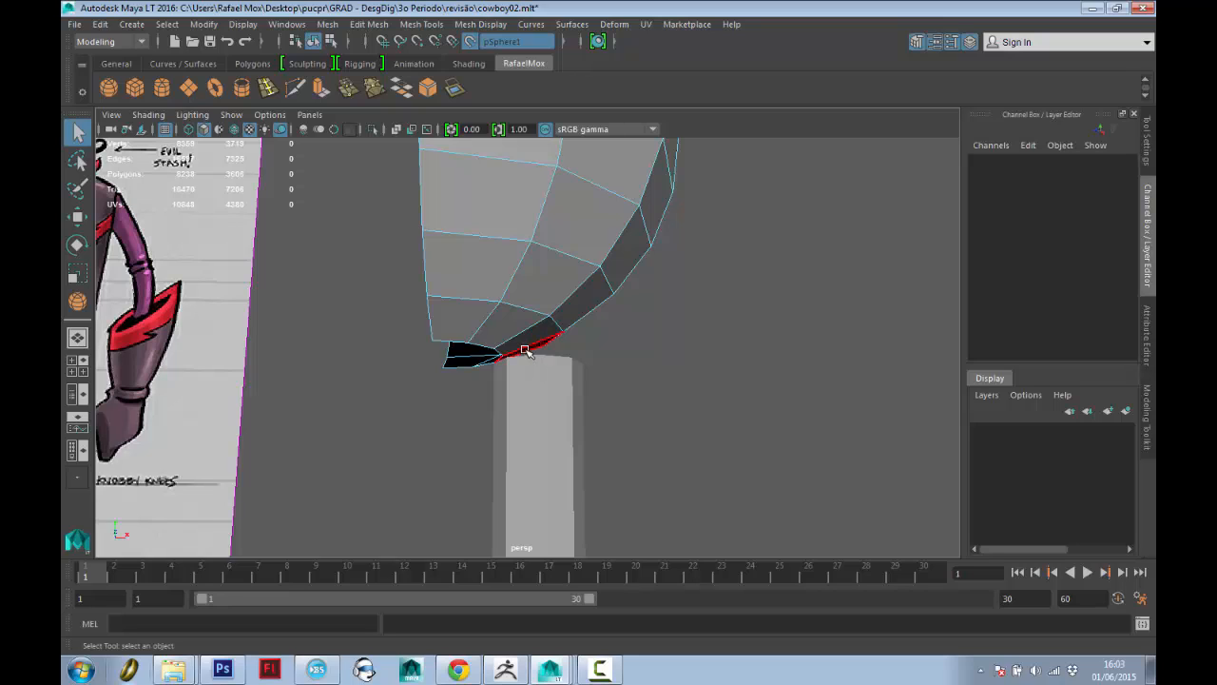
Examine the border edges around the half-sphere's hole against the sides of the cylinder.
left_click_drag(535, 364, 544, 231, "alt")
right_click_drag(545, 231, 560, 198)
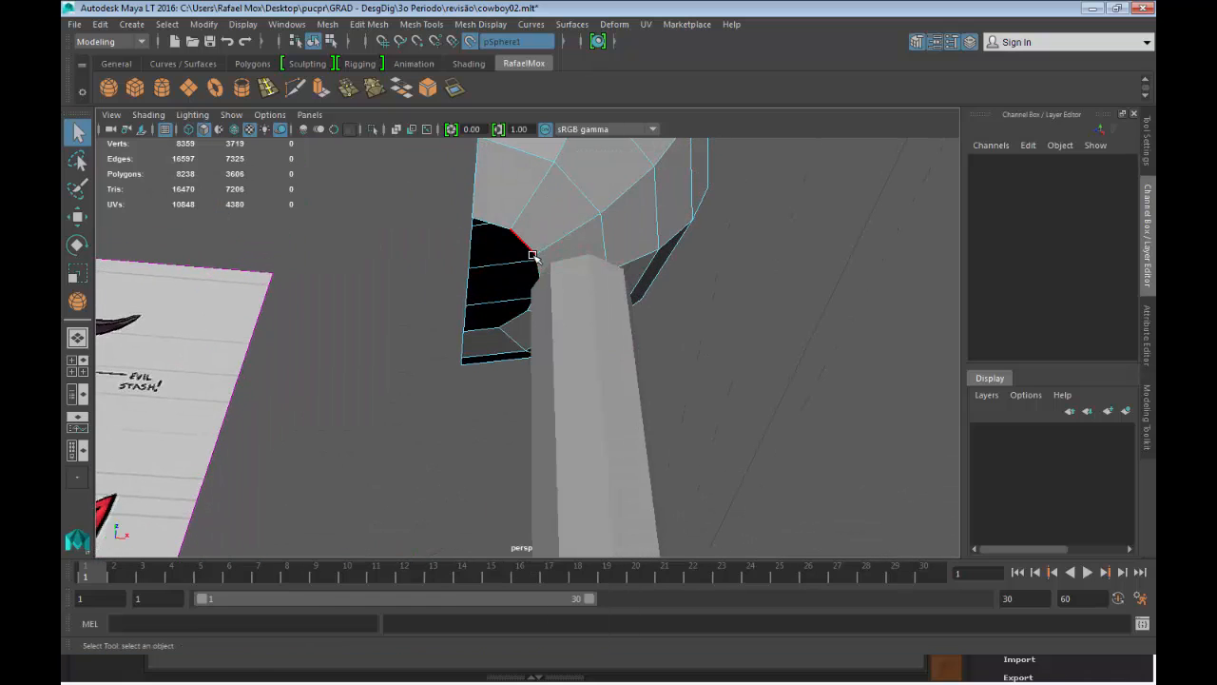
left_click(533, 266)
left_click_drag(532, 290, 506, 276, "alt")
key("w")
key("ctrl+z")
key("q")
key("w")
left_click_drag(615, 315, 453, 353, "alt")
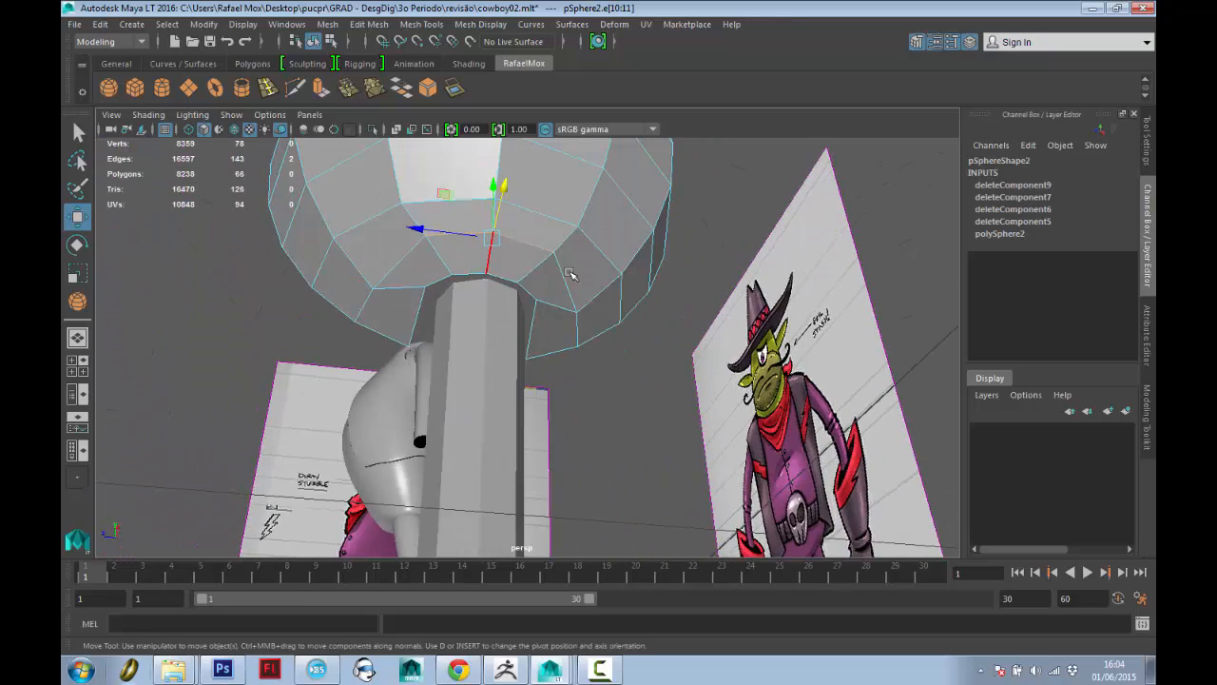
left_click_drag(570, 272, 525, 257, "alt")
left_click(535, 287)
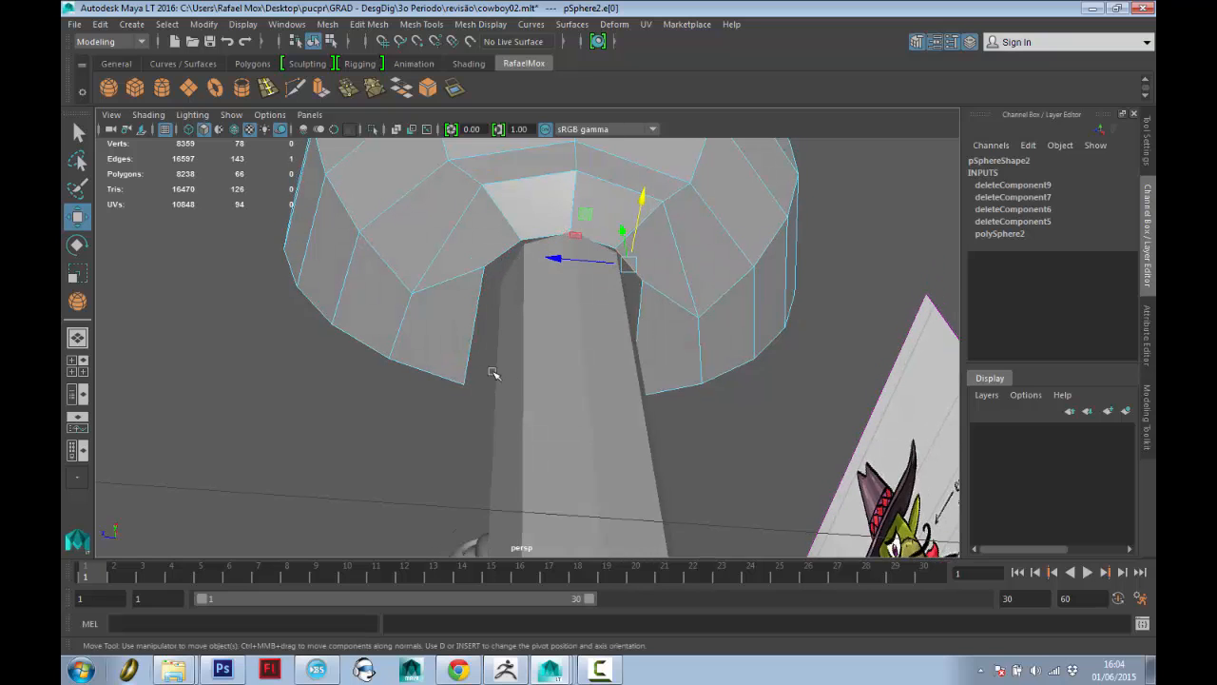
left_click_drag(492, 373, 616, 379, "alt")
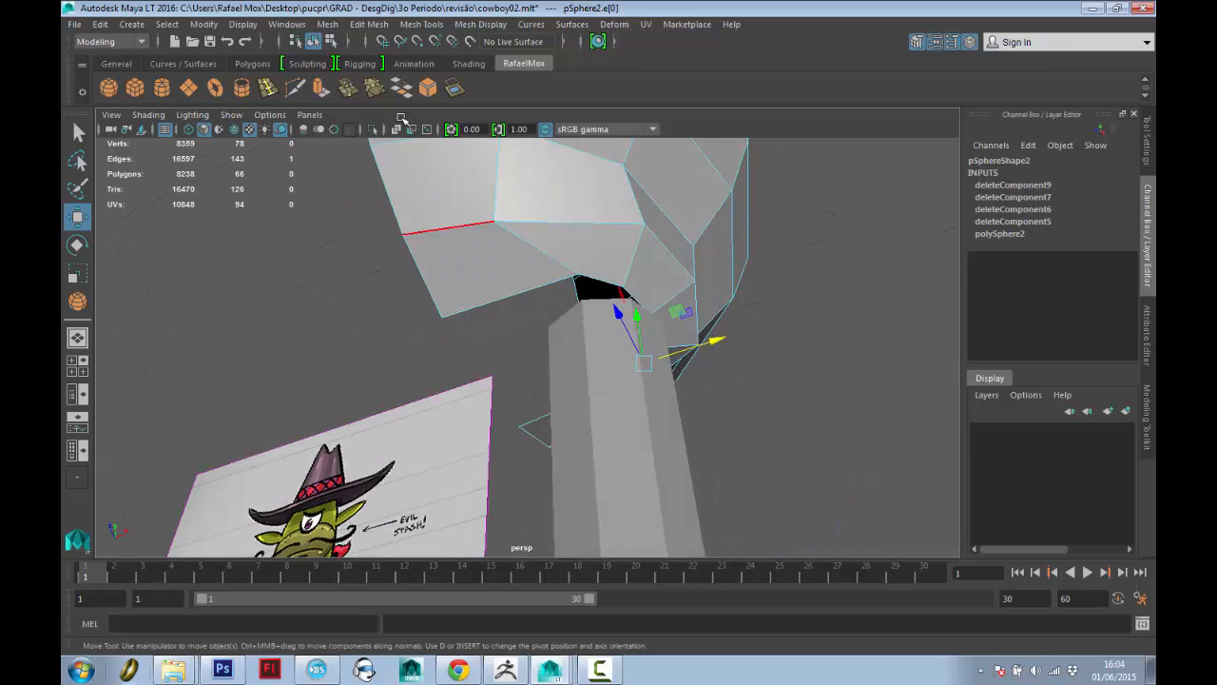
Insert two vertical edge loops in the half-sphere near its open side, one on each side of the gap.
left_click(269, 89)
left_click_drag(359, 212, 521, 443, "alt")
left_click(485, 208)
left_click(512, 447)
key("q")
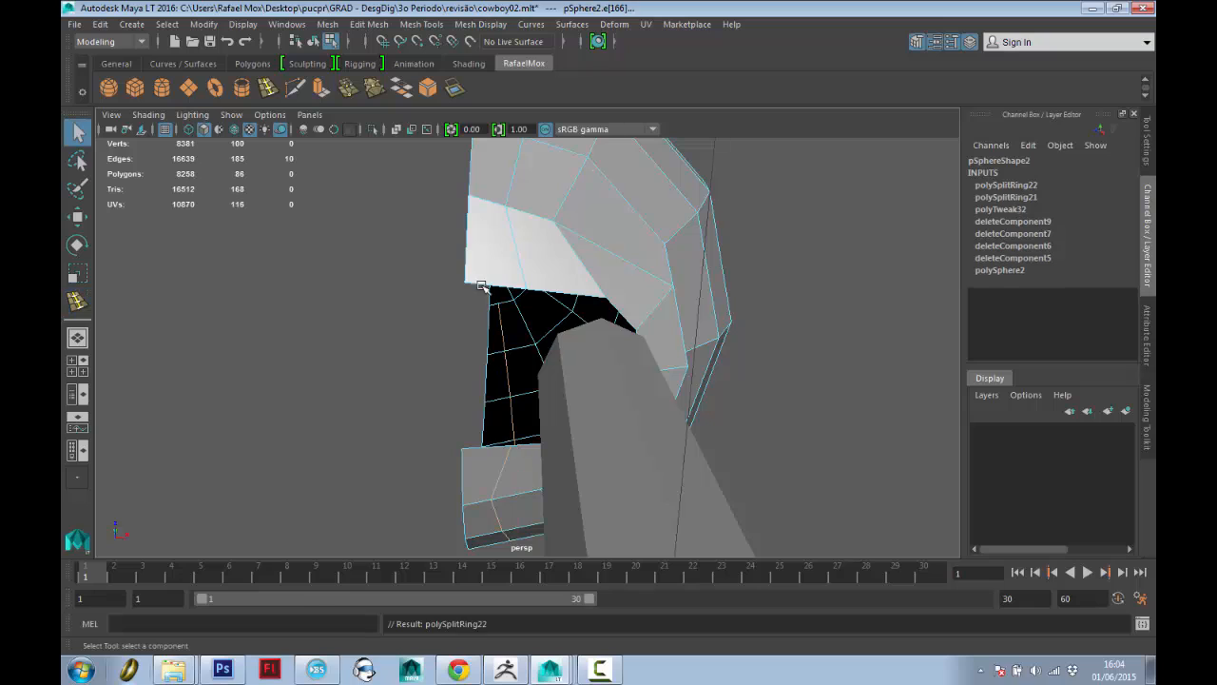
Select the two opposing border edges at the open side of the gap and open the Bridge options.
right_click_drag(482, 284, 480, 239)
left_click(495, 476)
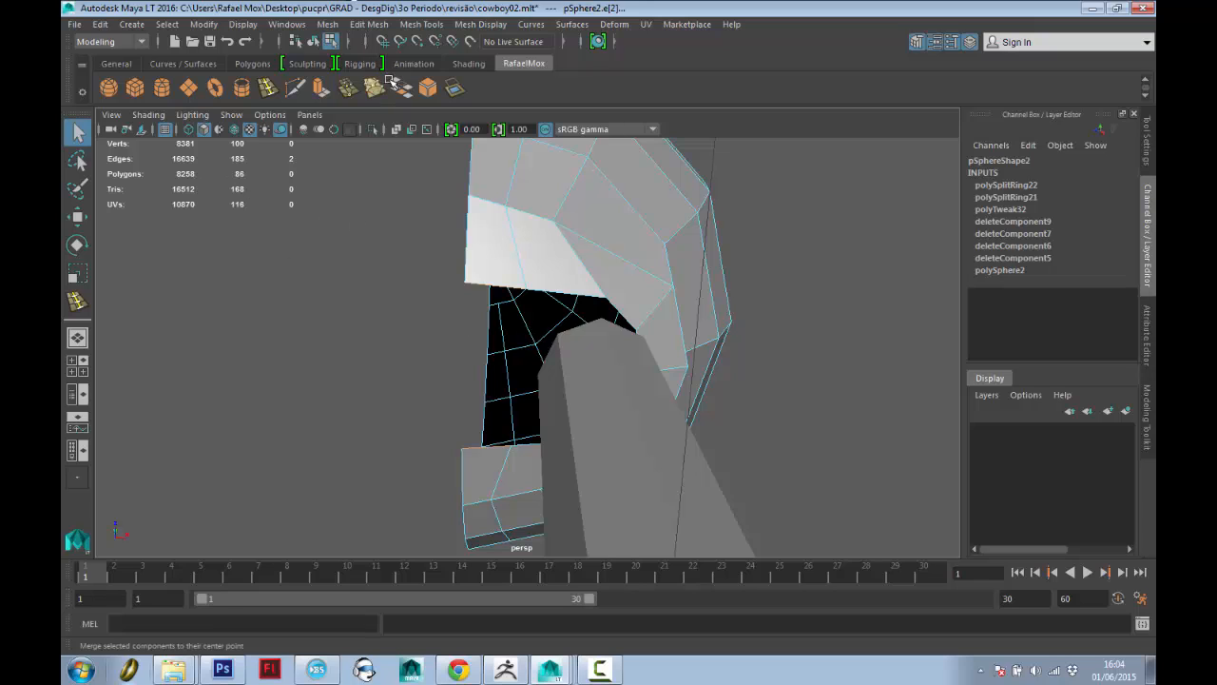
left_click(440, 26)
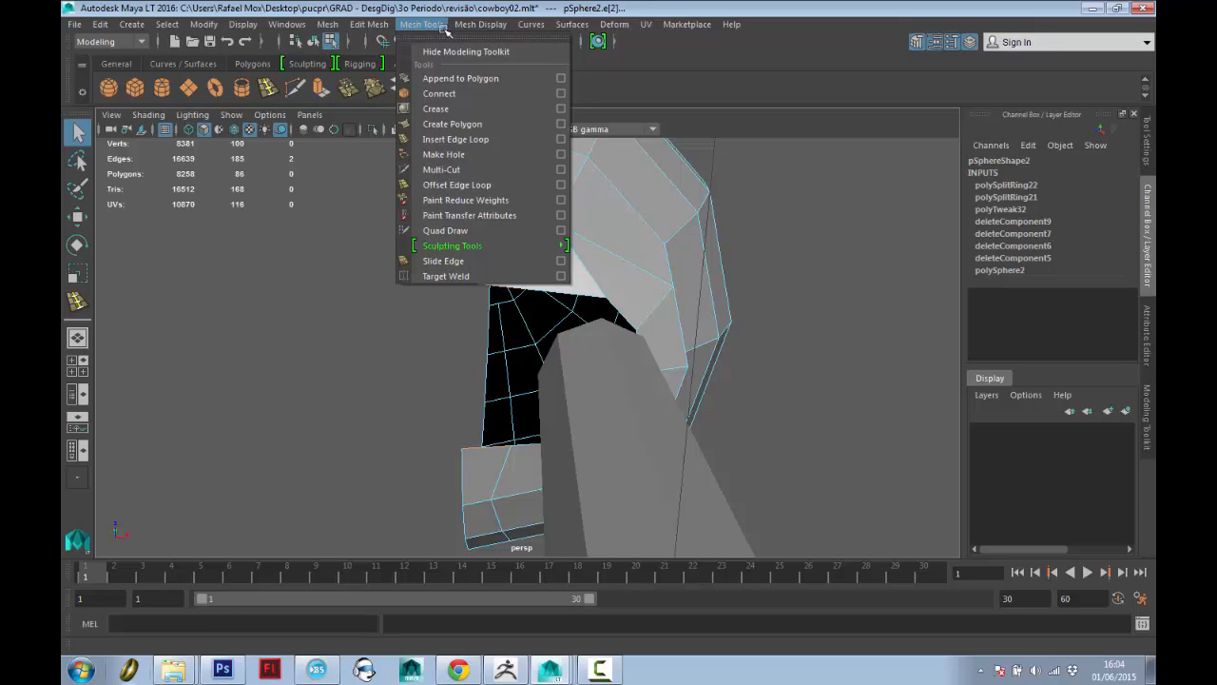
mouse_move(377, 25)
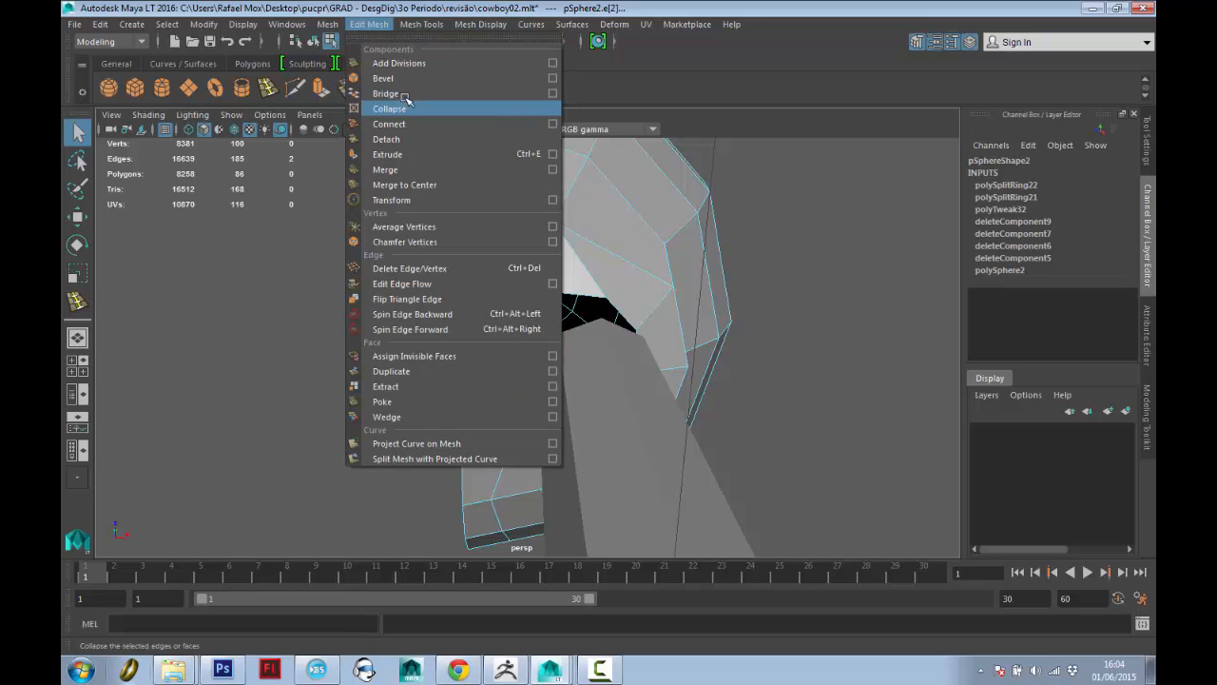
left_click(531, 93)
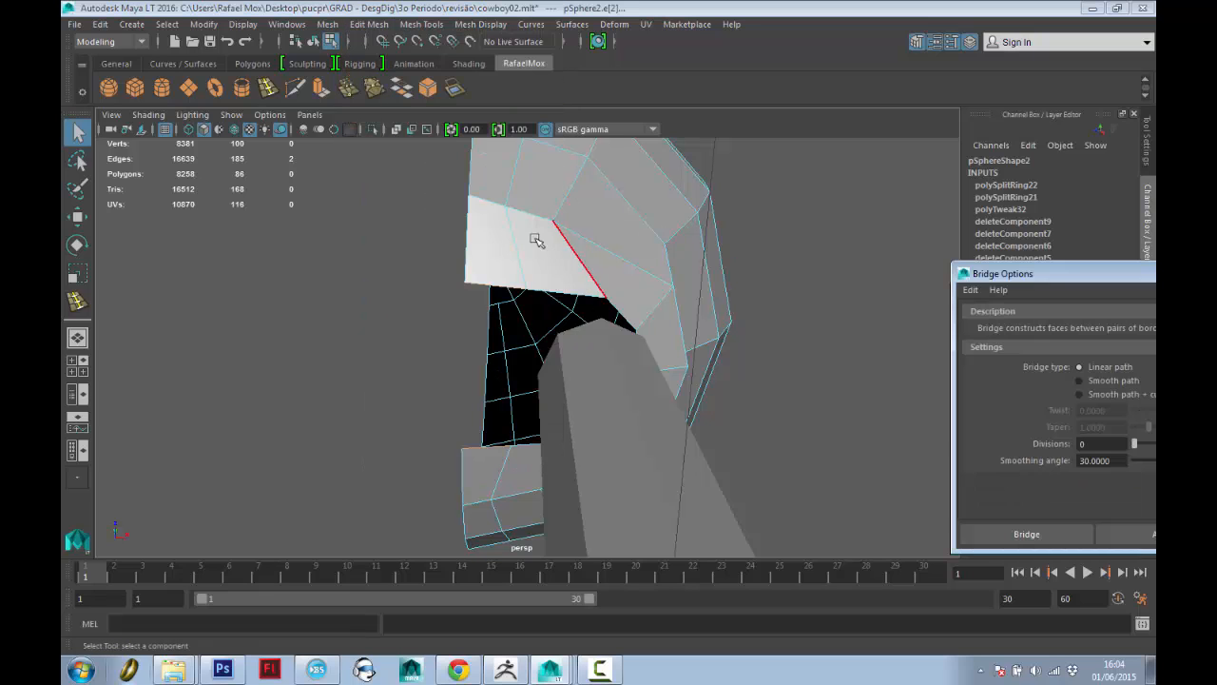
left_click_drag(1139, 271, 943, 182)
left_click_drag(840, 160, 801, 145)
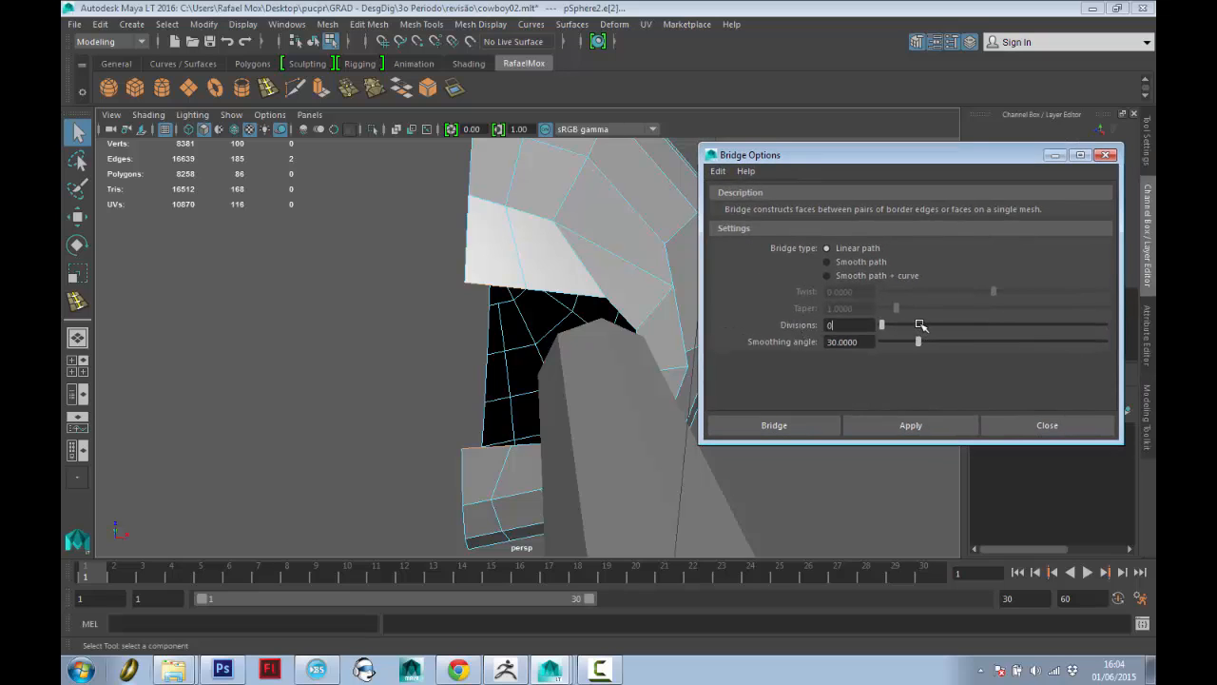
Try bridging the two border edges with 13 divisions, and undo the bridge.
left_click_drag(921, 324, 943, 325)
left_click(937, 429)
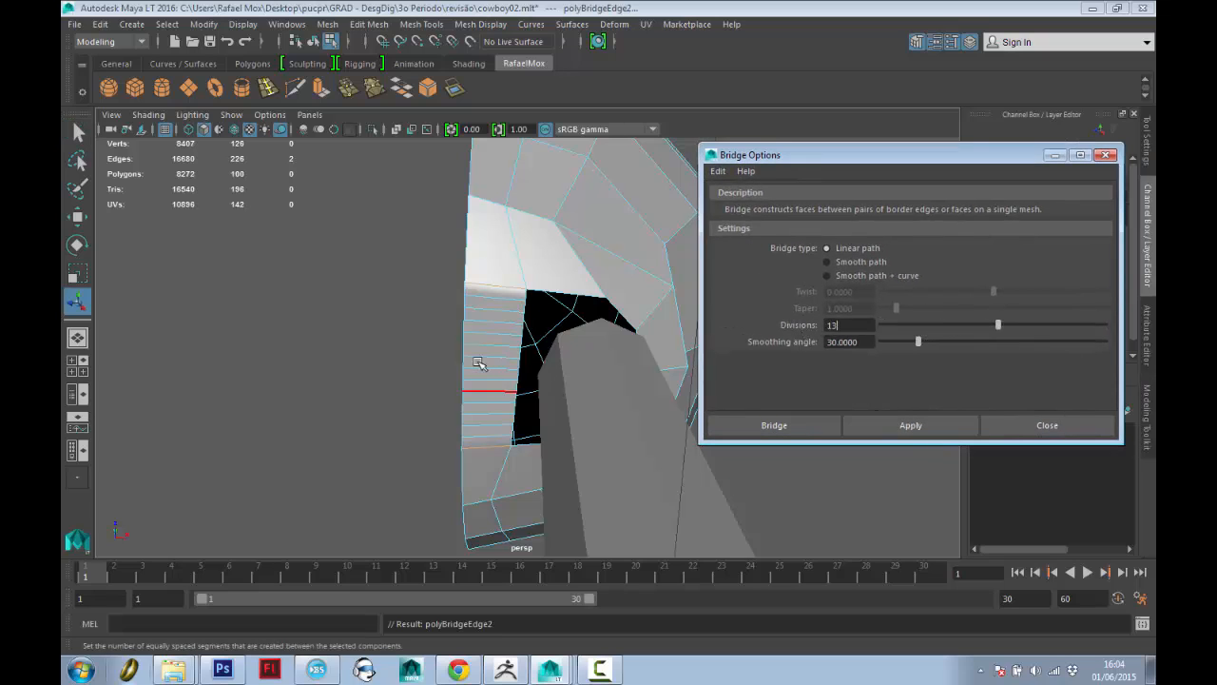
left_click_drag(478, 363, 485, 333, "alt")
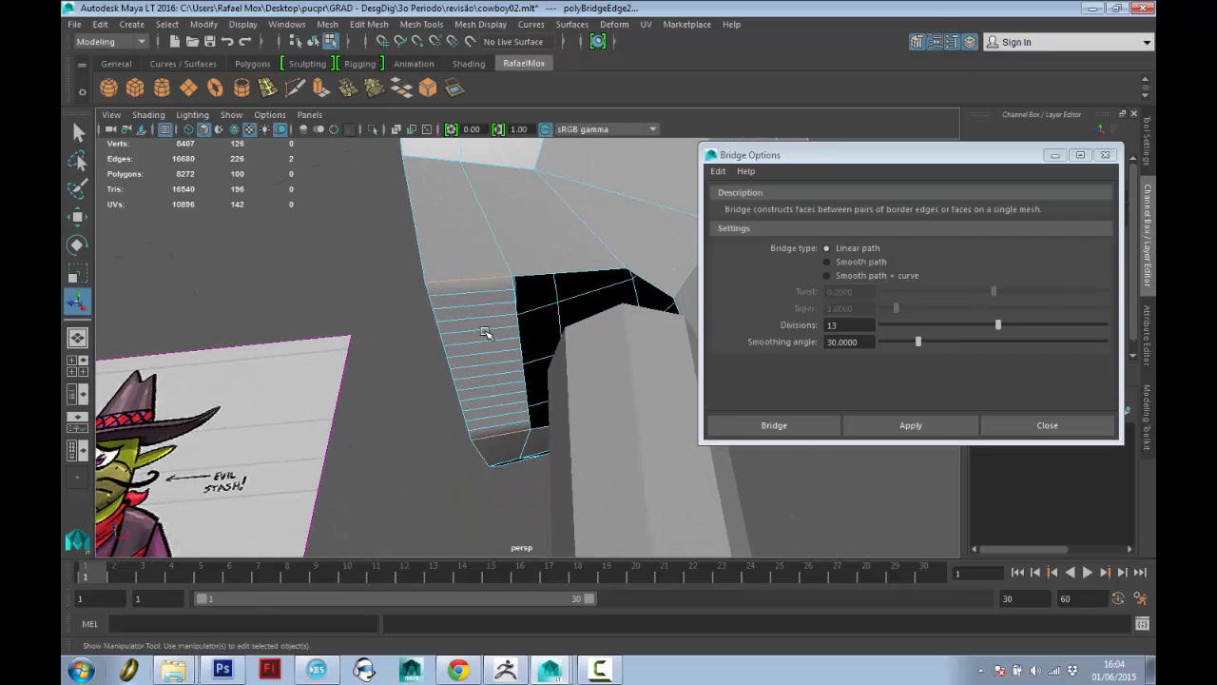
left_click_drag(538, 362, 504, 292, "alt")
key("ctrl+z")
key("alt")
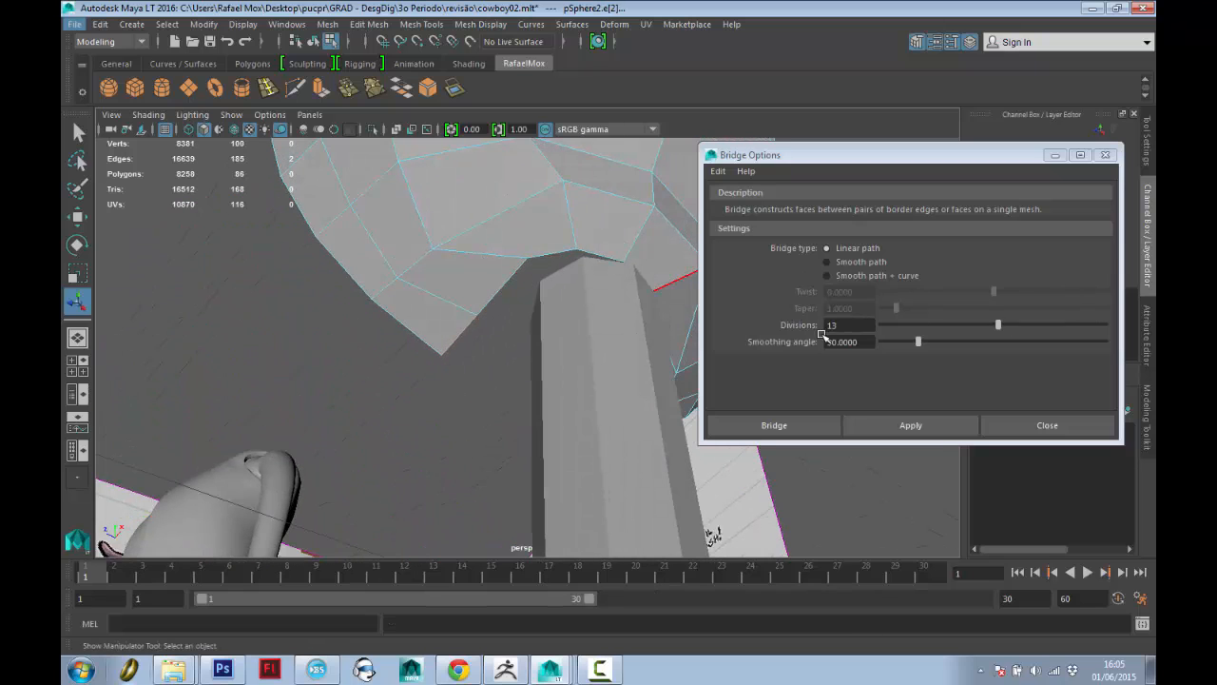
Bridge the two selected border edges along a linear path with 1 division.
left_click_drag(849, 329, 815, 331)
left_click(913, 422)
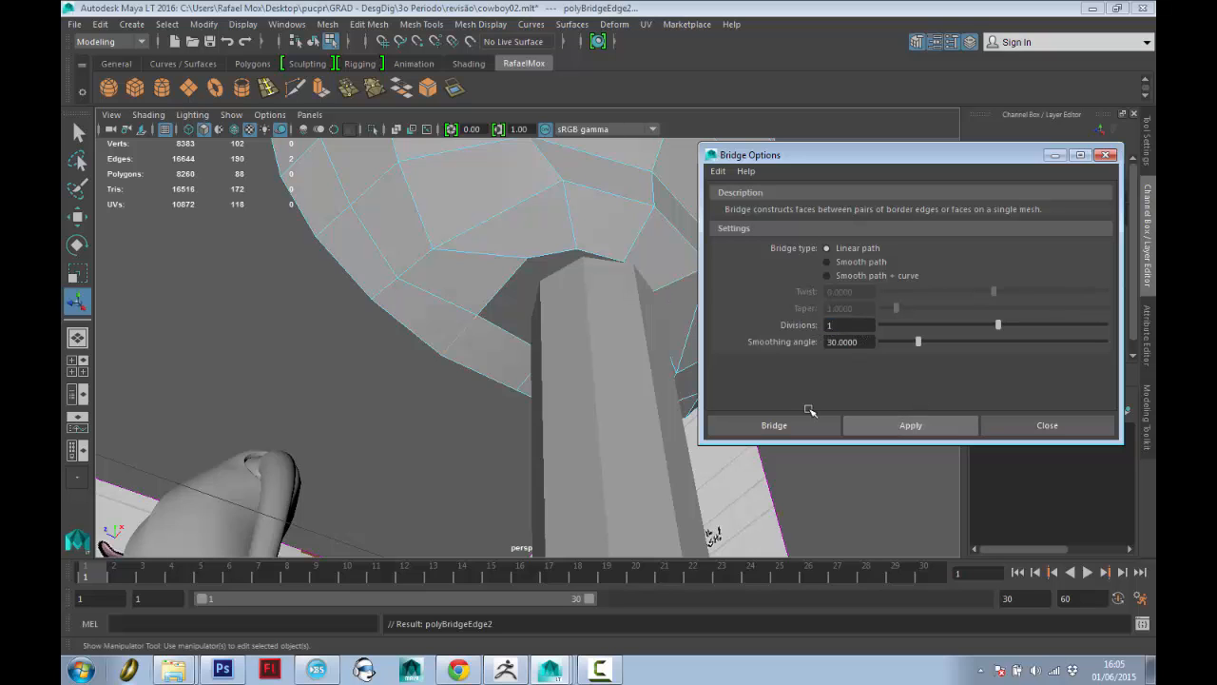
left_click_drag(490, 385, 594, 414, "alt")
key("q")
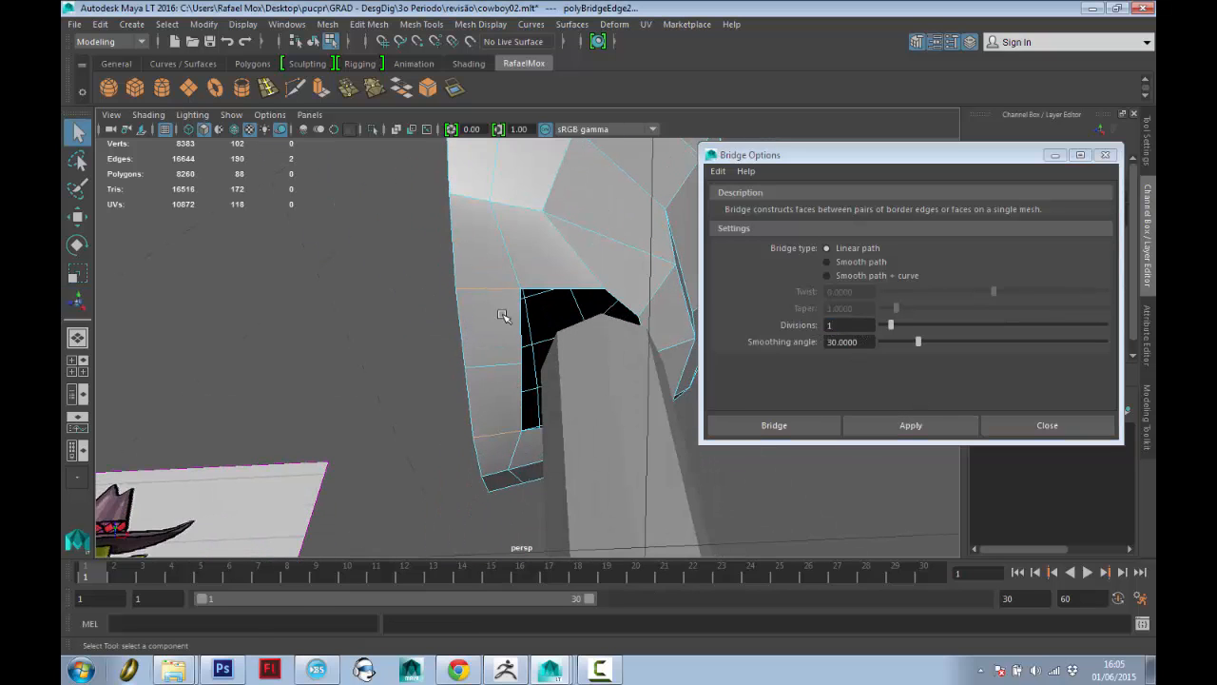
left_click_drag(484, 408, 534, 287, "alt")
left_click_drag(635, 301, 525, 333, "alt")
Select the vertex at the inner corner of the bridged strip and close the Bridge options.
right_click_drag(519, 280, 448, 281)
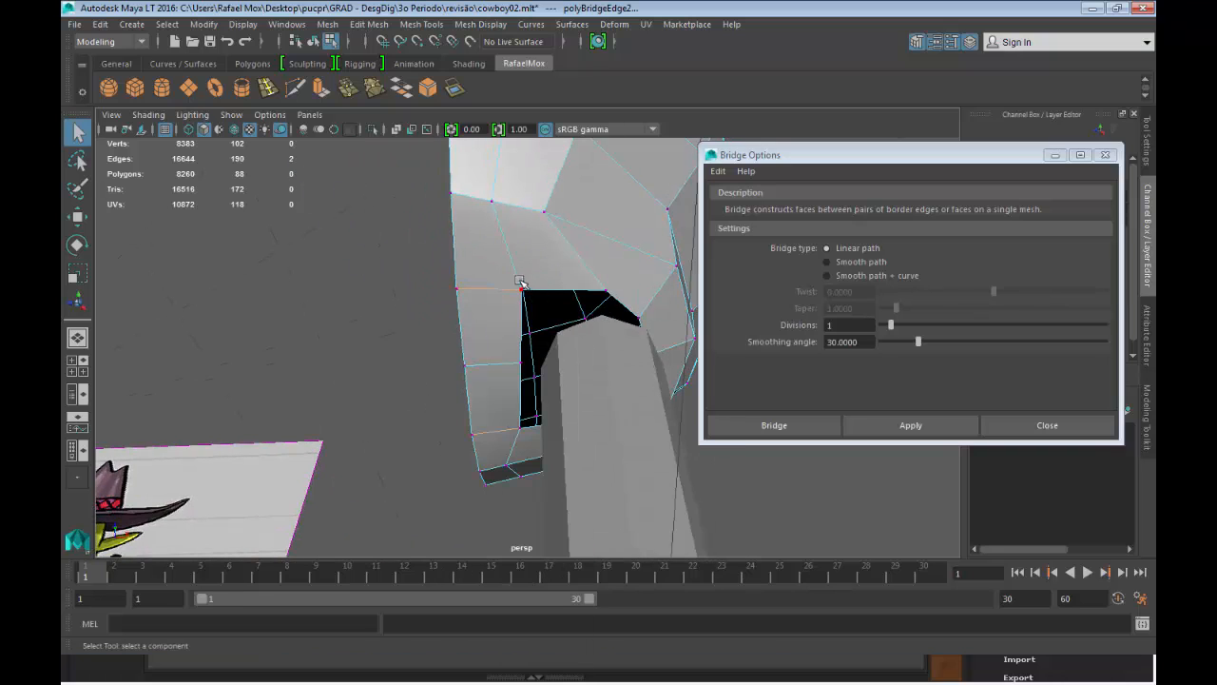
left_click(522, 292)
left_click_drag(524, 297, 553, 371, "alt")
middle_click_drag(553, 370, 559, 394, "alt")
left_click_drag(561, 394, 593, 261, "alt")
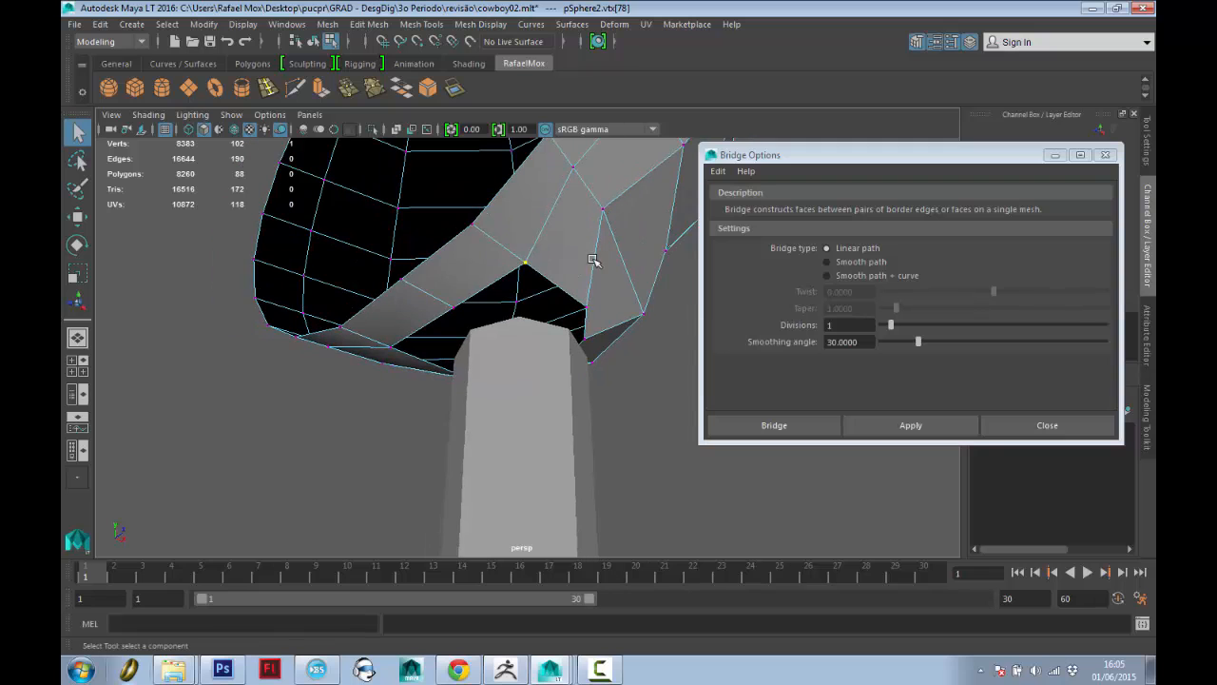
left_click(1047, 425)
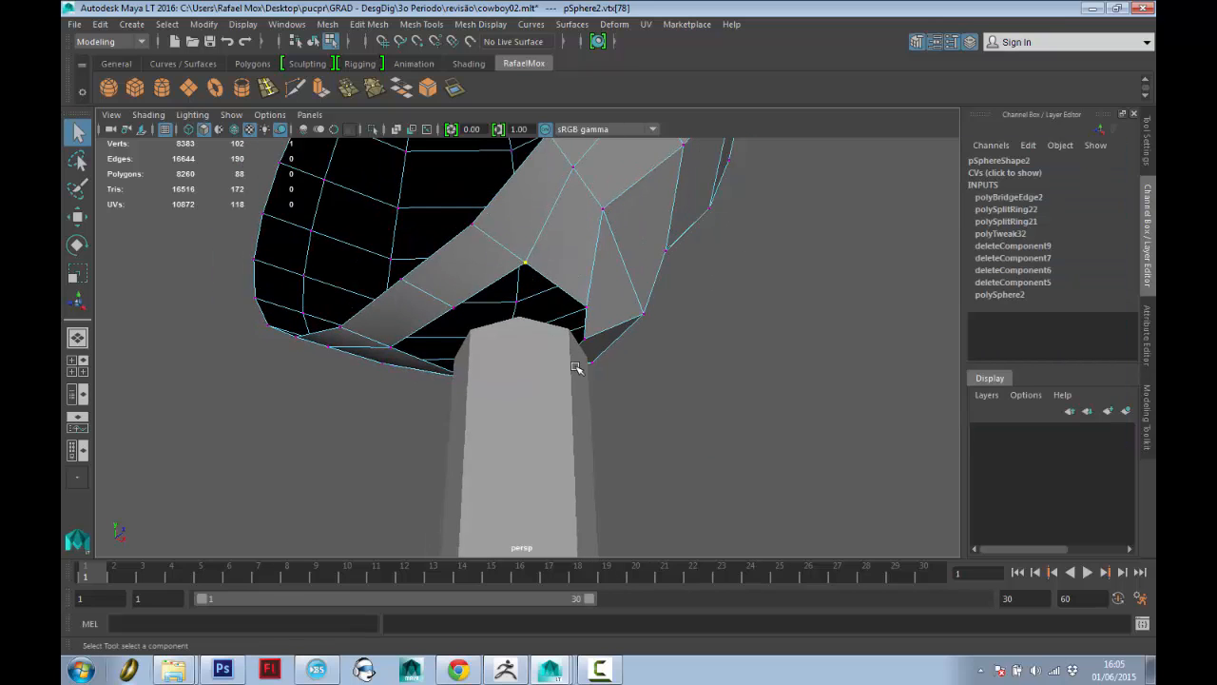
Move the selected corner vertex onto the nearest corner of the cylinder's upper rim using point snapping.
left_click_drag(576, 369, 540, 290, "alt")
left_click_drag(565, 422, 457, 261, "alt")
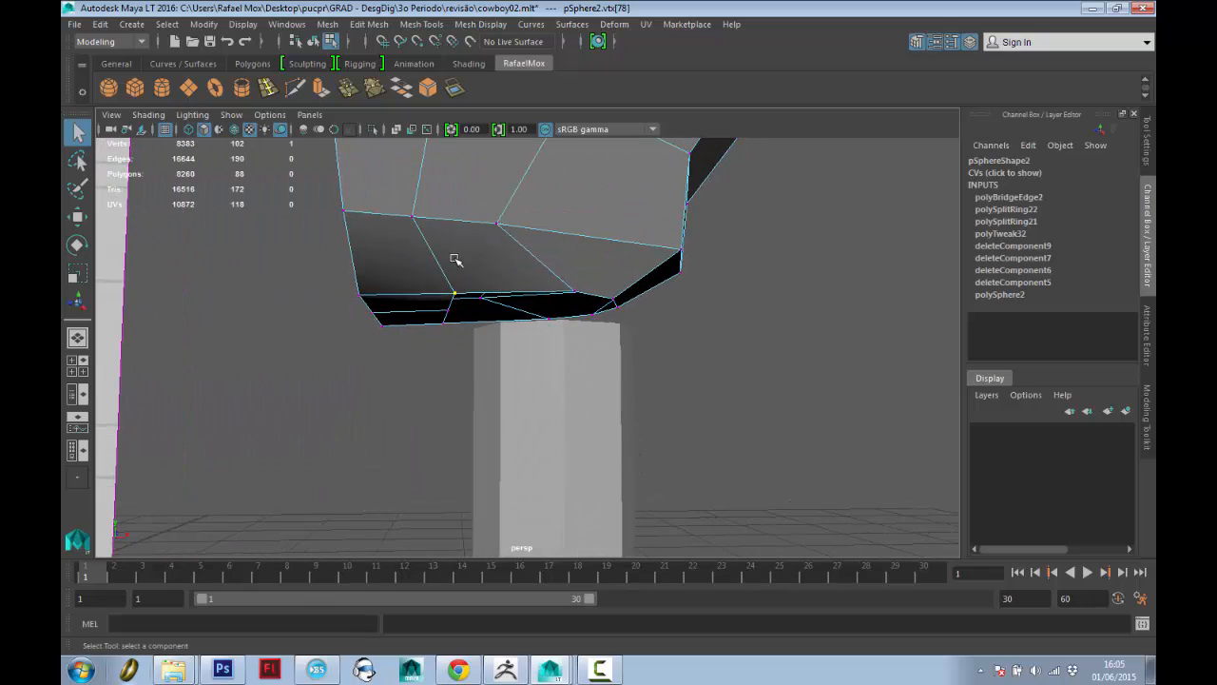
key("w")
left_click_drag(511, 326, 476, 261, "alt")
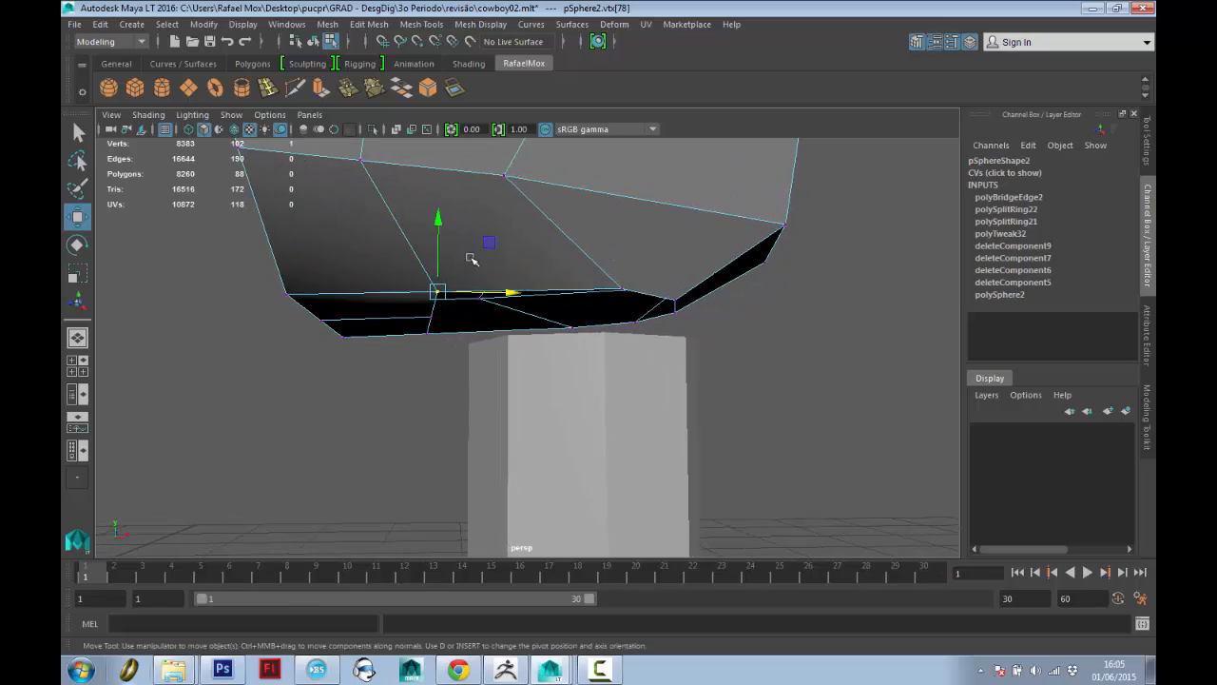
left_click_drag(500, 356, 494, 336, "alt")
key("v")
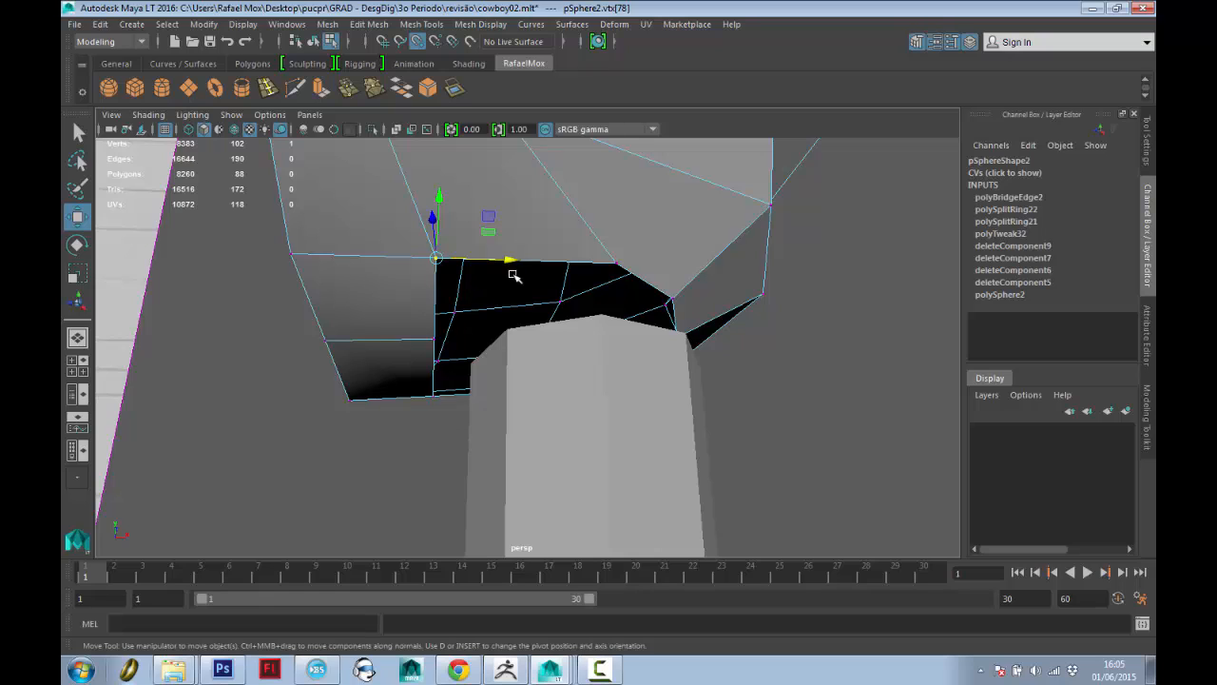
left_click(422, 43)
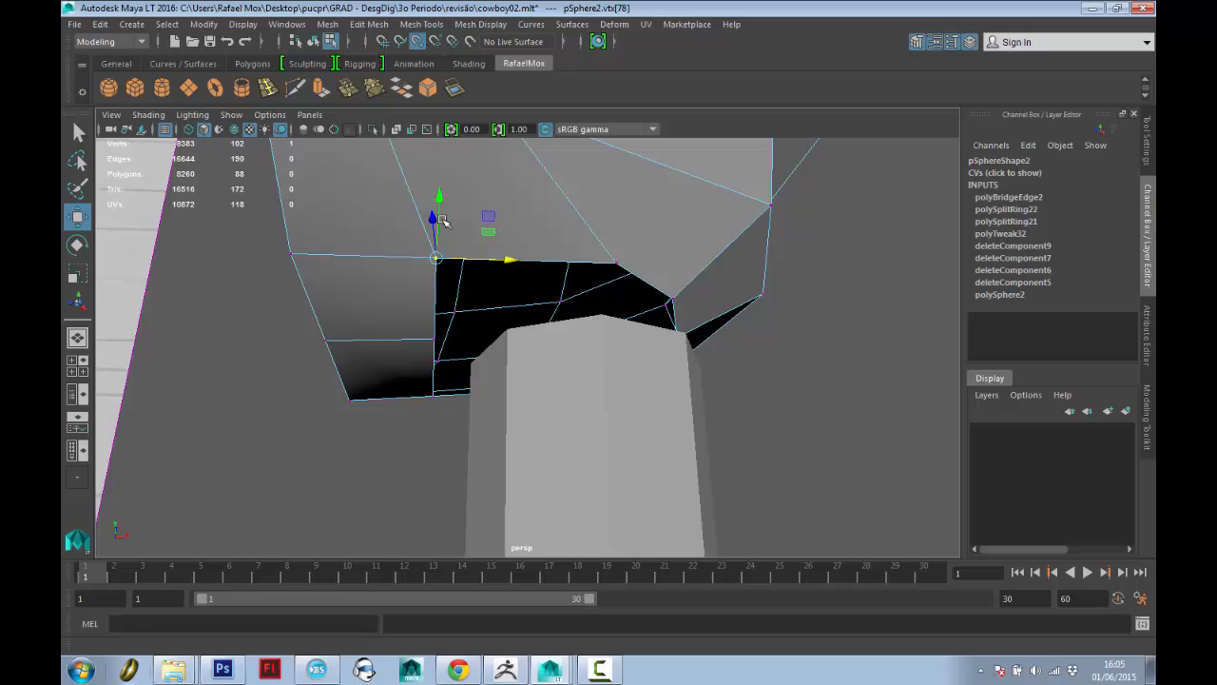
left_click_drag(443, 263, 510, 329, "alt")
left_click_drag(571, 411, 663, 389, "alt")
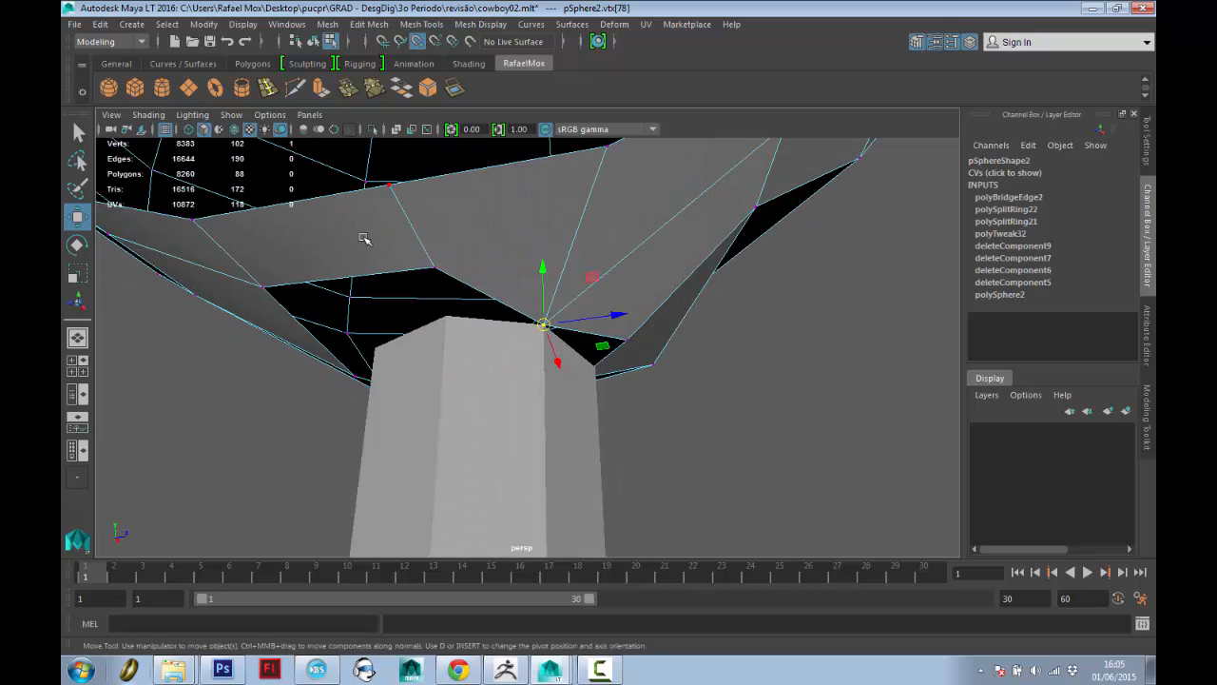
Snap the next two vertices along the bridged side of the hole onto the adjacent corners of the cylinder's upper rim.
left_click(434, 267)
left_click_drag(475, 362, 534, 362, "alt")
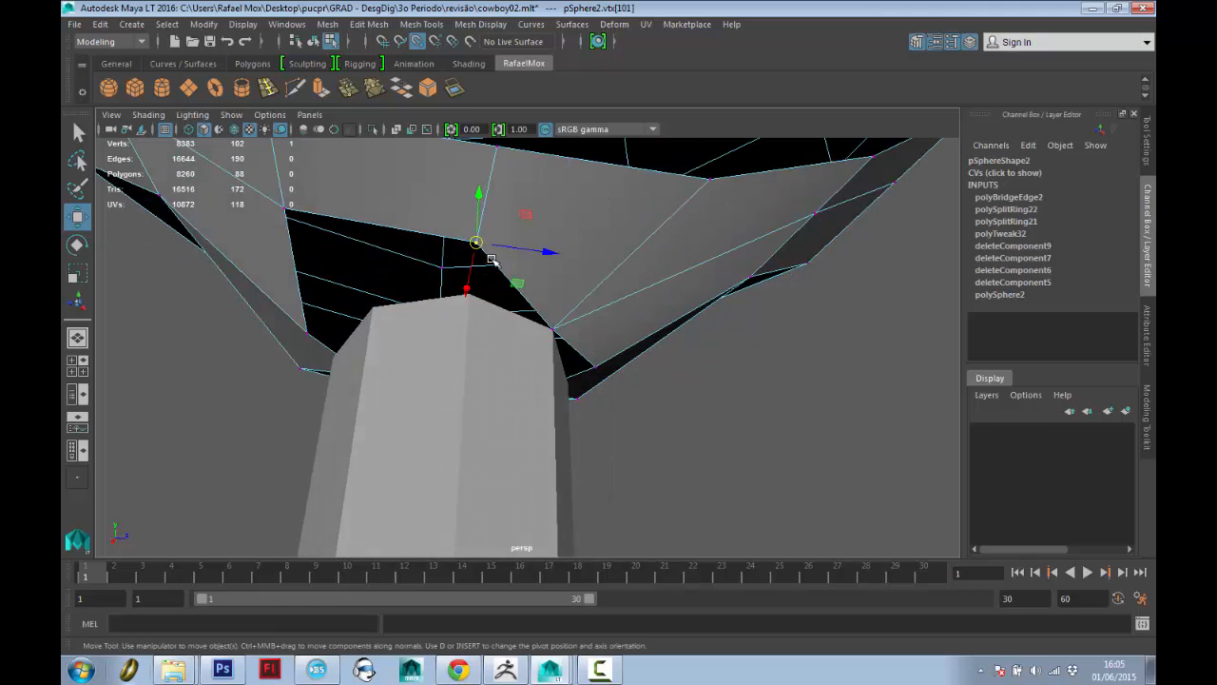
left_click_drag(476, 242, 477, 300)
left_click_drag(330, 344, 413, 351, "alt")
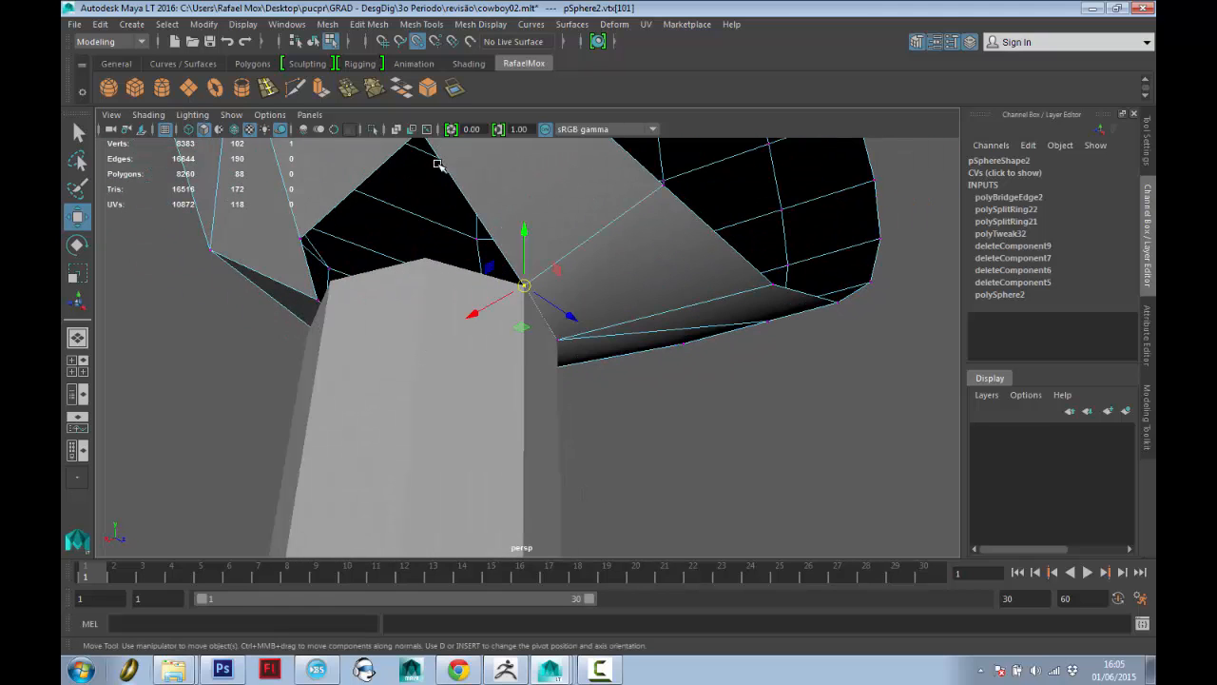
middle_click_drag(439, 165, 447, 194, "alt")
left_click(447, 196)
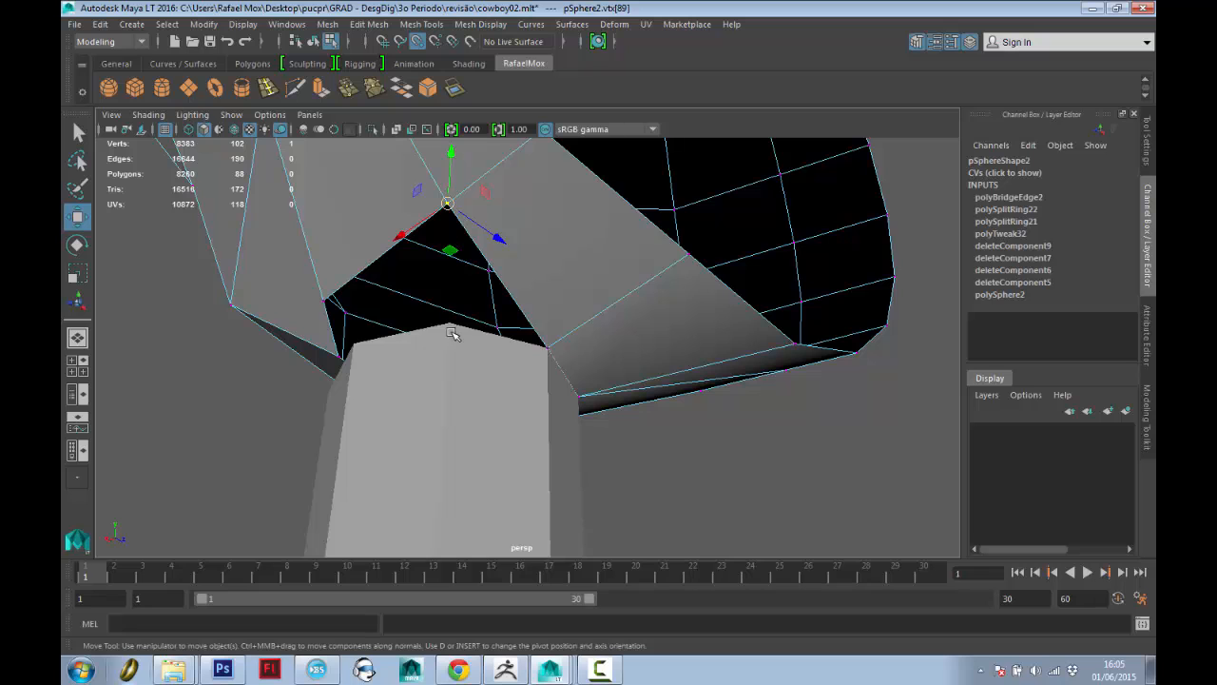
left_click_drag(453, 328, 592, 321, "alt")
Snap the hole's remaining border vertices onto the matching corners of the cylinder's upper rim.
left_click(568, 249)
left_click(584, 286)
left_click(582, 291)
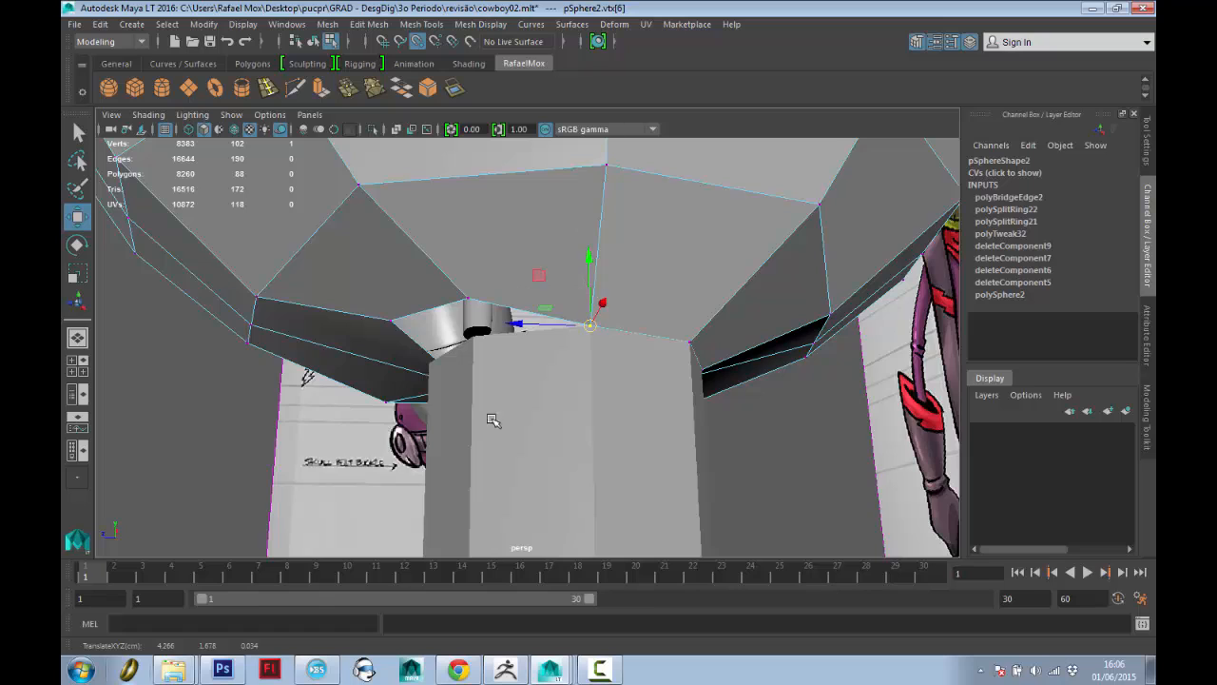
left_click_drag(492, 421, 580, 377, "alt")
left_click(613, 260)
left_click_drag(613, 260, 626, 289)
left_click_drag(455, 342, 513, 359, "alt")
left_click(624, 275)
left_click_drag(624, 279, 616, 327)
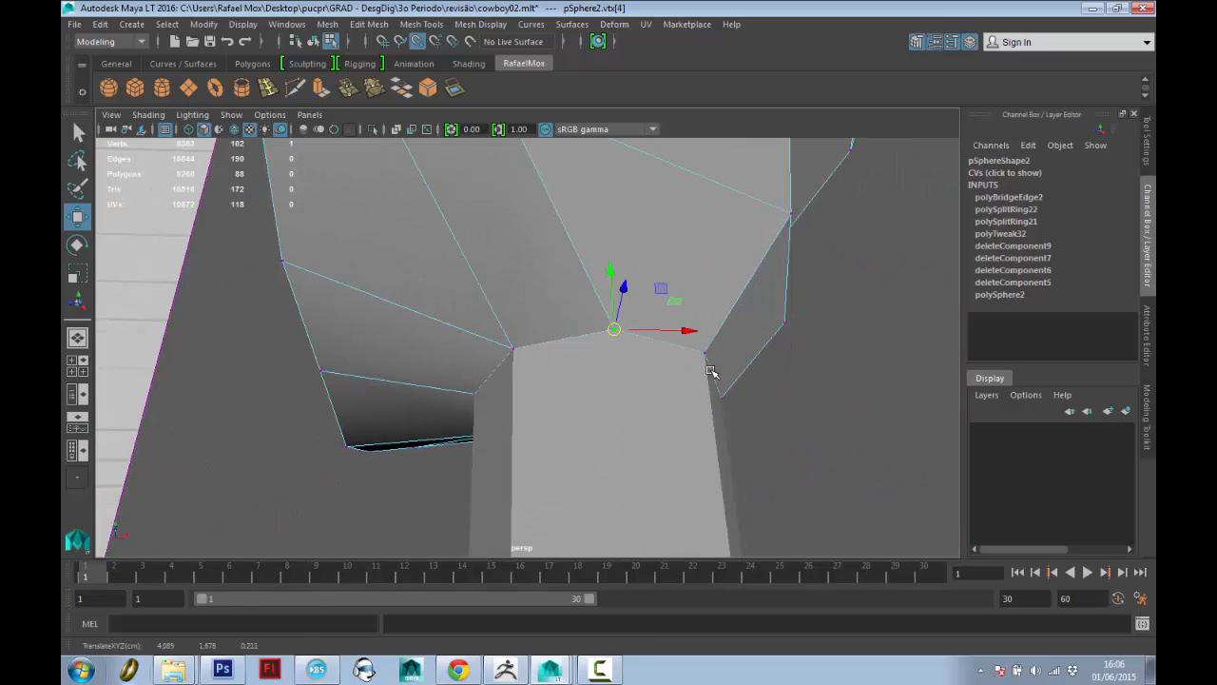
Return to object mode and turn on smooth mesh preview for the half-sphere.
left_click_drag(712, 375, 643, 250, "alt")
key("q")
right_click_drag(645, 250, 720, 212)
left_click(753, 242)
mouse_move(755, 247)
left_mouse_down("alt")
mouse_move(757, 280)
mouse_move(666, 400)
mouse_move(551, 274)
left_mouse_up("alt")
left_click(556, 273)
key("3")
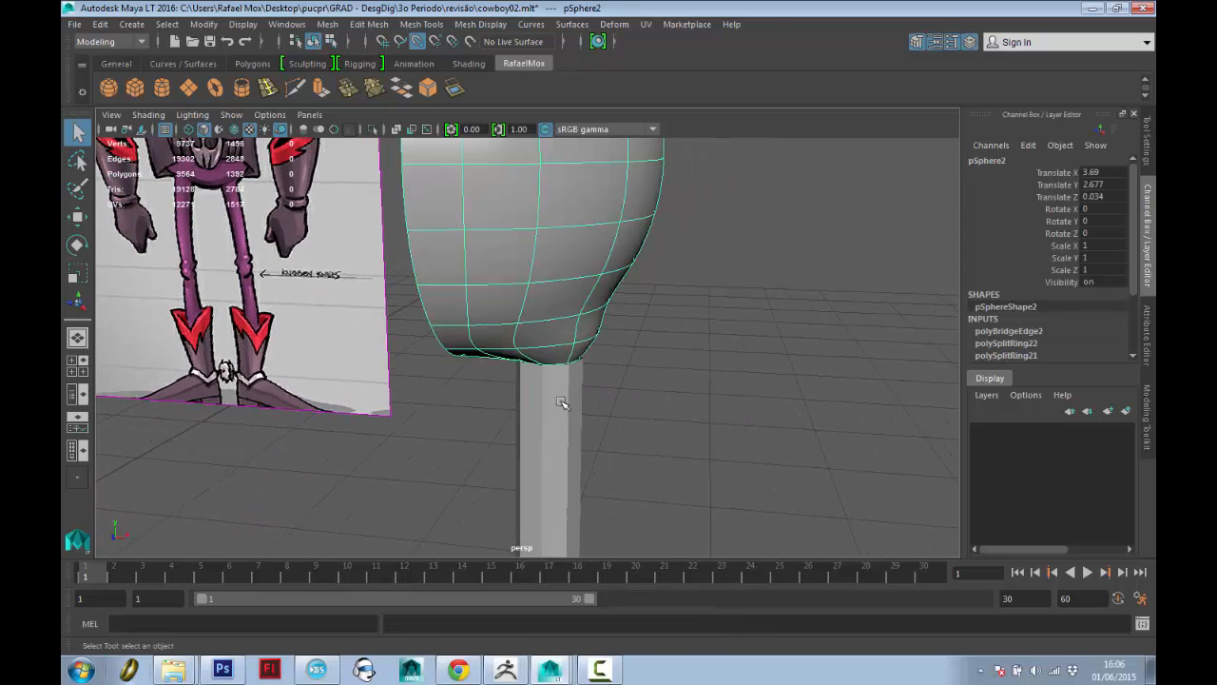
Toggle smooth mesh preview on the cylinder and select it together with the half-sphere.
left_click(562, 406)
key("3")
left_click_drag(668, 421, 557, 222, "alt")
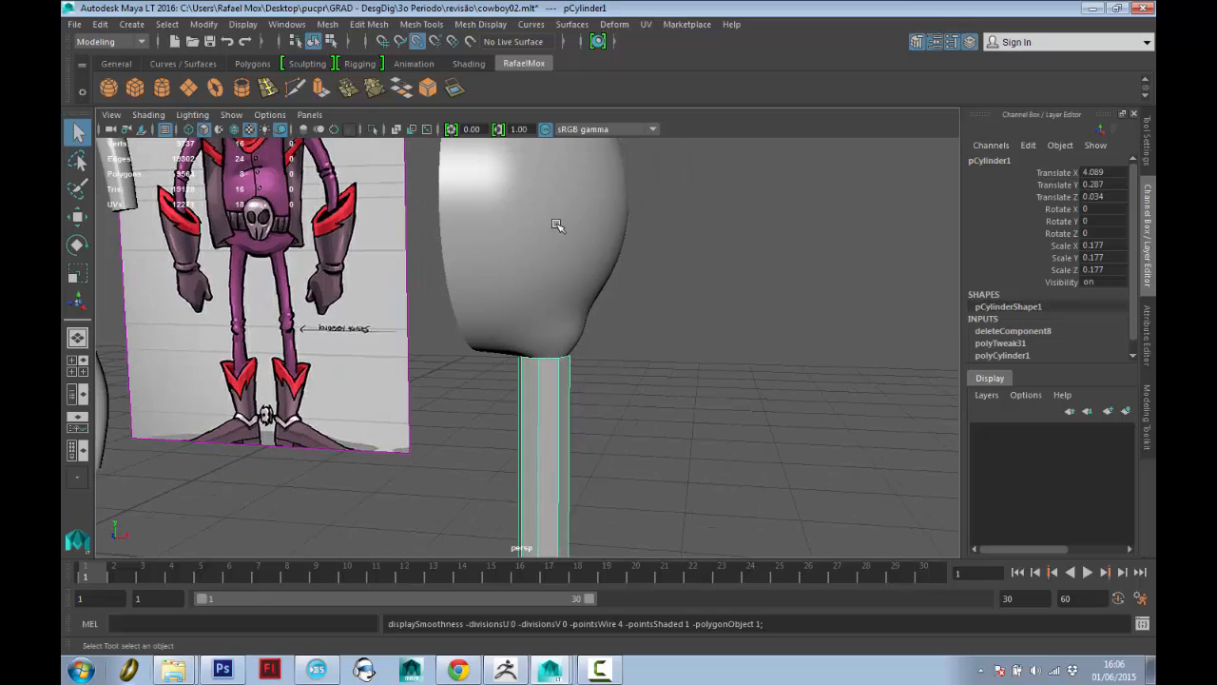
left_click(601, 233)
left_click(532, 387)
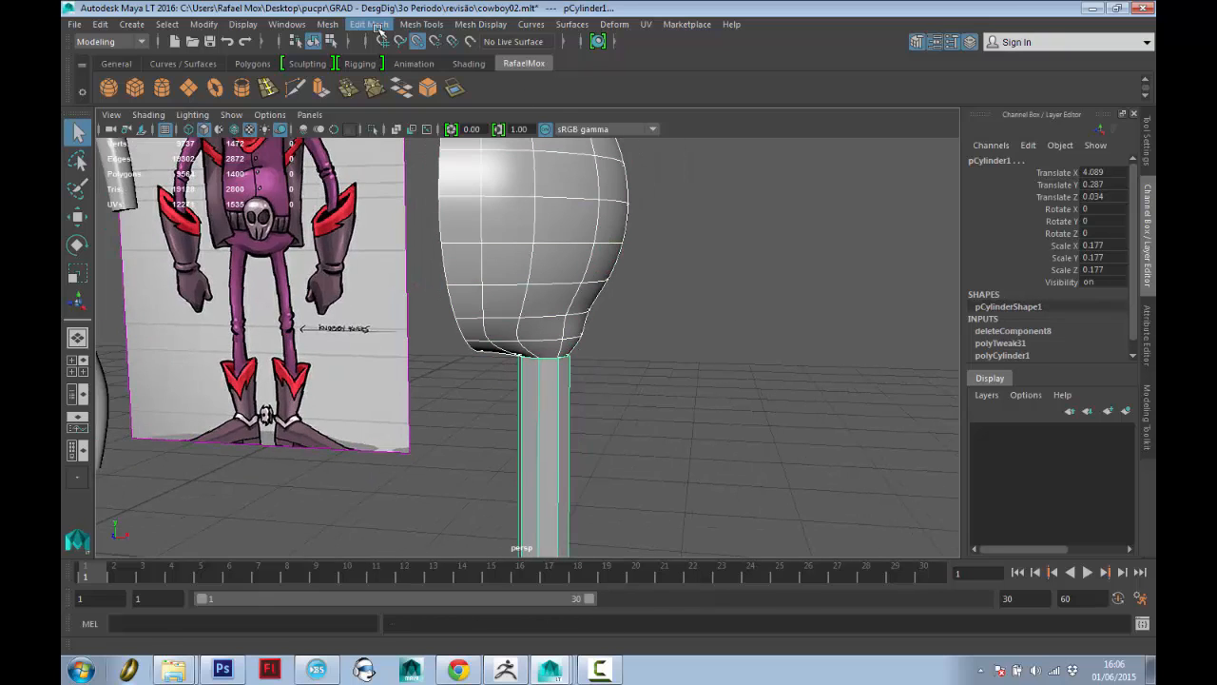
Combine the half-sphere and the cylinder into one mesh and toggle its smooth preview.
left_click(424, 24)
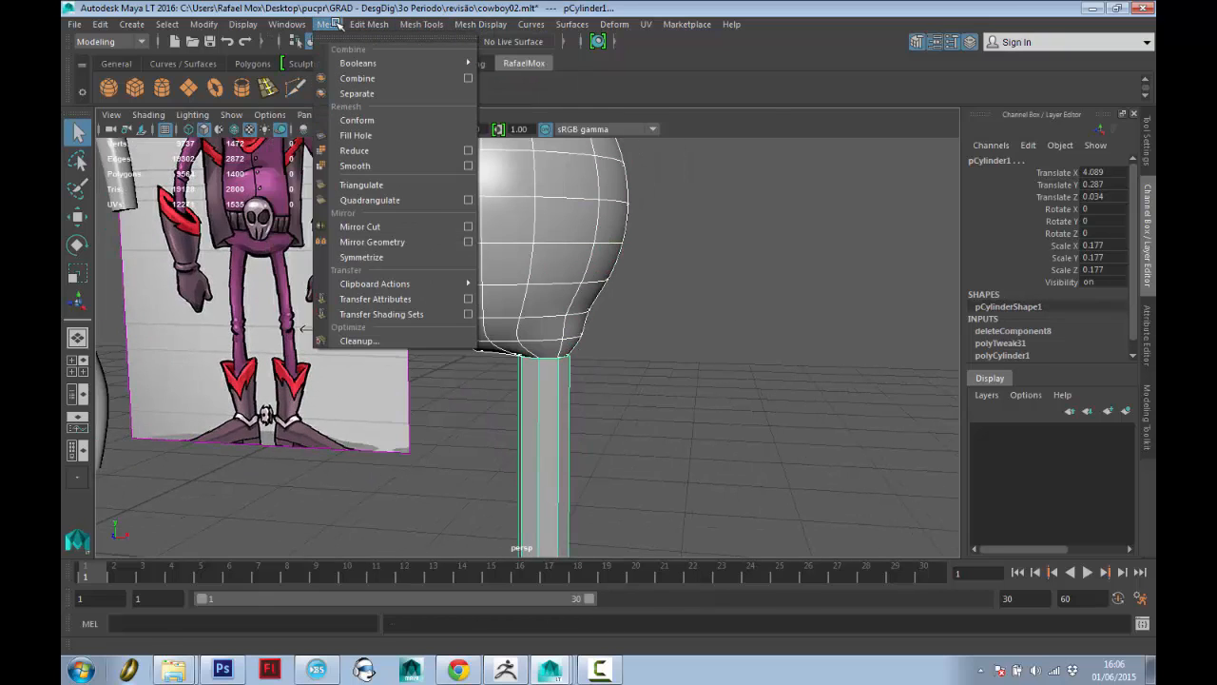
left_click(370, 78)
middle_click_drag(544, 210, 546, 145, "alt")
right_click_drag(561, 313, 657, 370, "alt")
left_click_drag(657, 370, 532, 376, "alt")
key("1")
key("3")
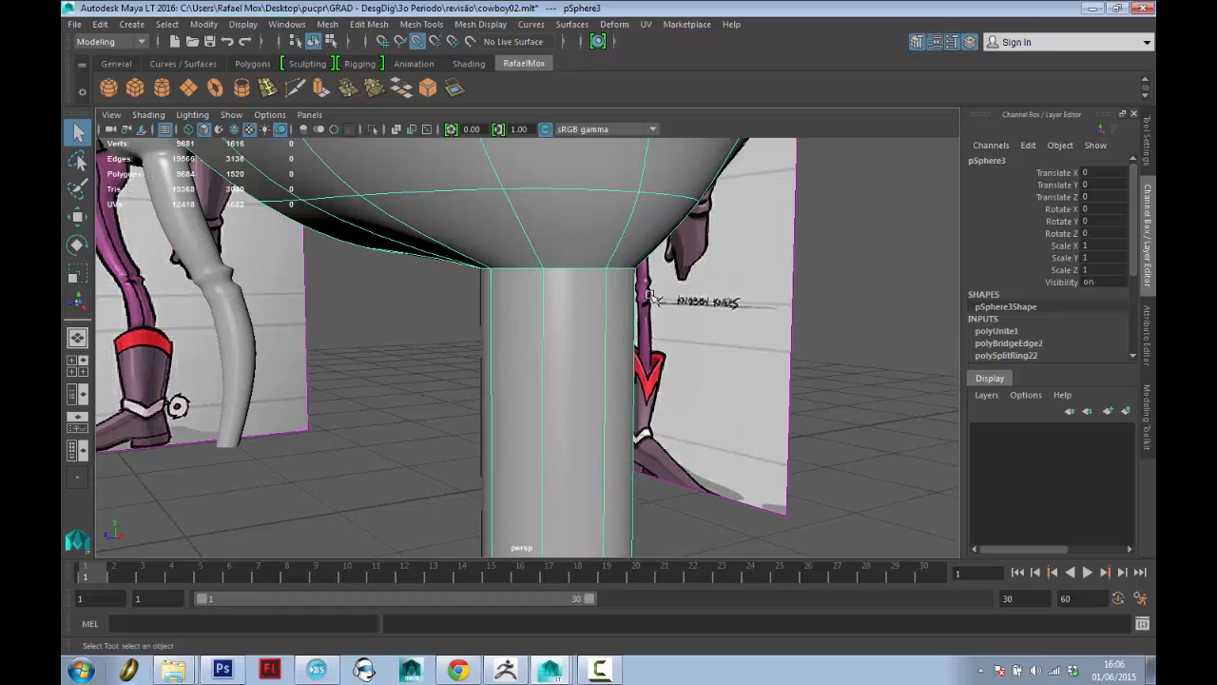
Select the overlapping vertices along the seam between the half-sphere and the cylinder.
left_click(854, 352)
left_click_drag(854, 353, 619, 290, "alt")
right_click_drag(619, 290, 677, 257)
left_click_drag(646, 318, 516, 336, "alt")
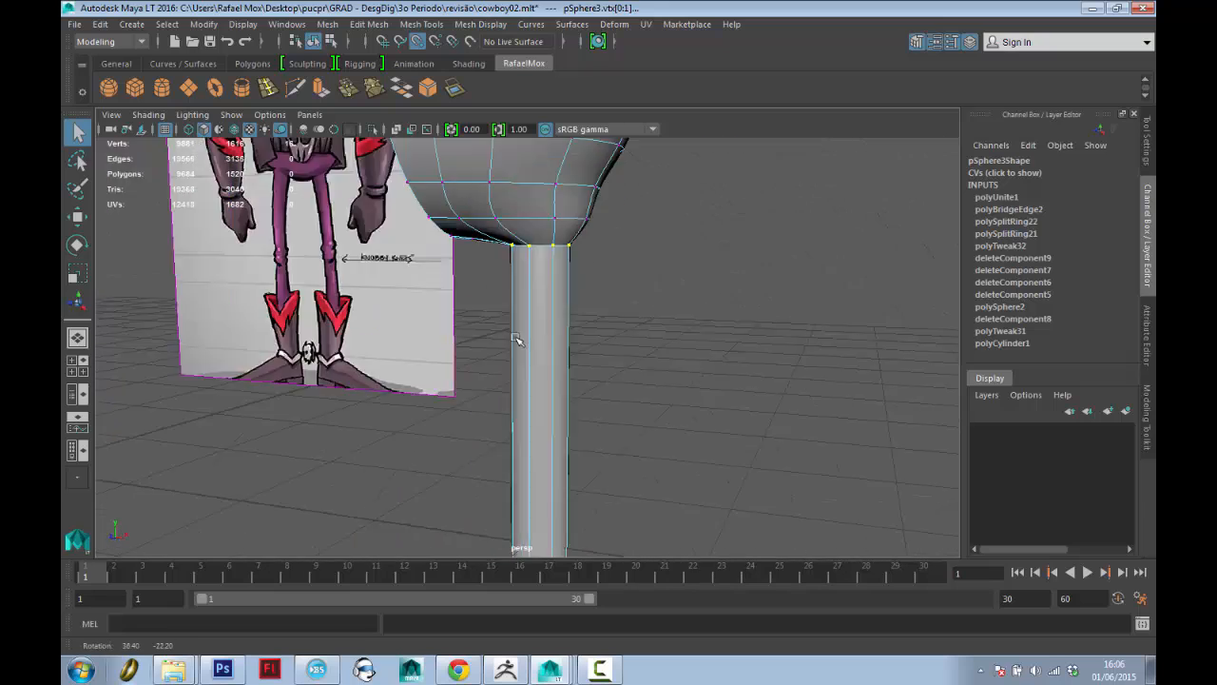
right_click_drag(517, 337, 538, 384, "alt")
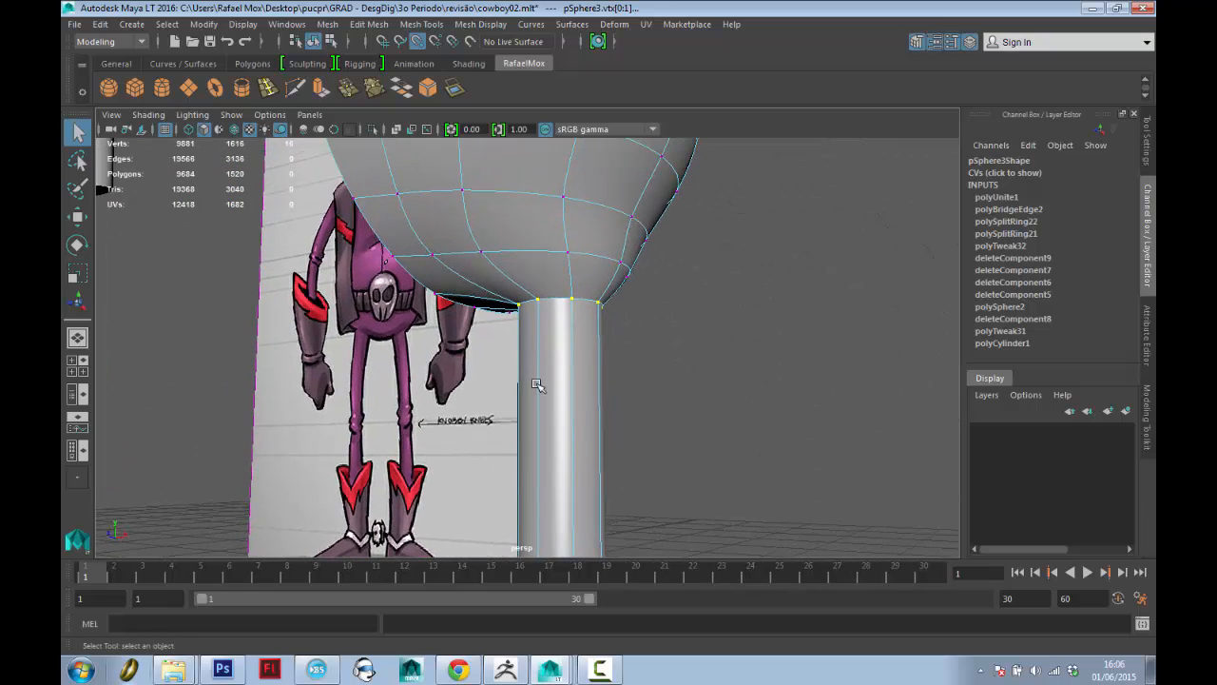
Try Merge to Center on the selected seam vertices and undo it.
left_click(373, 25)
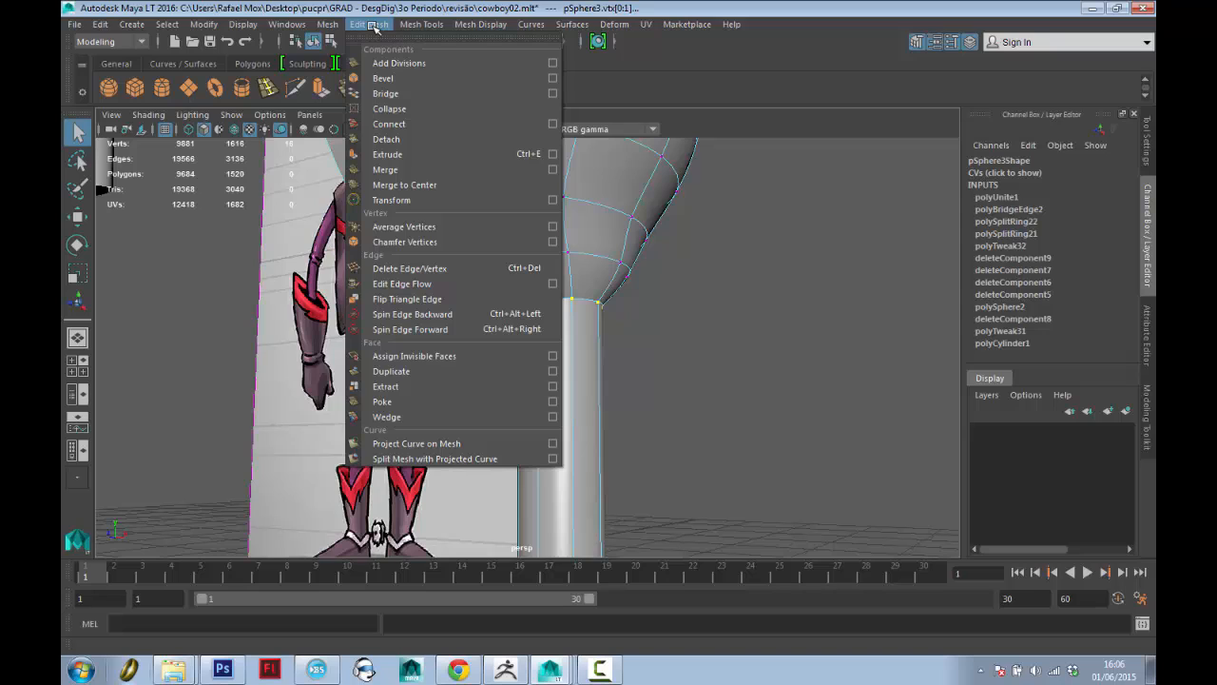
left_click(428, 186)
middle_click_drag(475, 247, 589, 302, "alt")
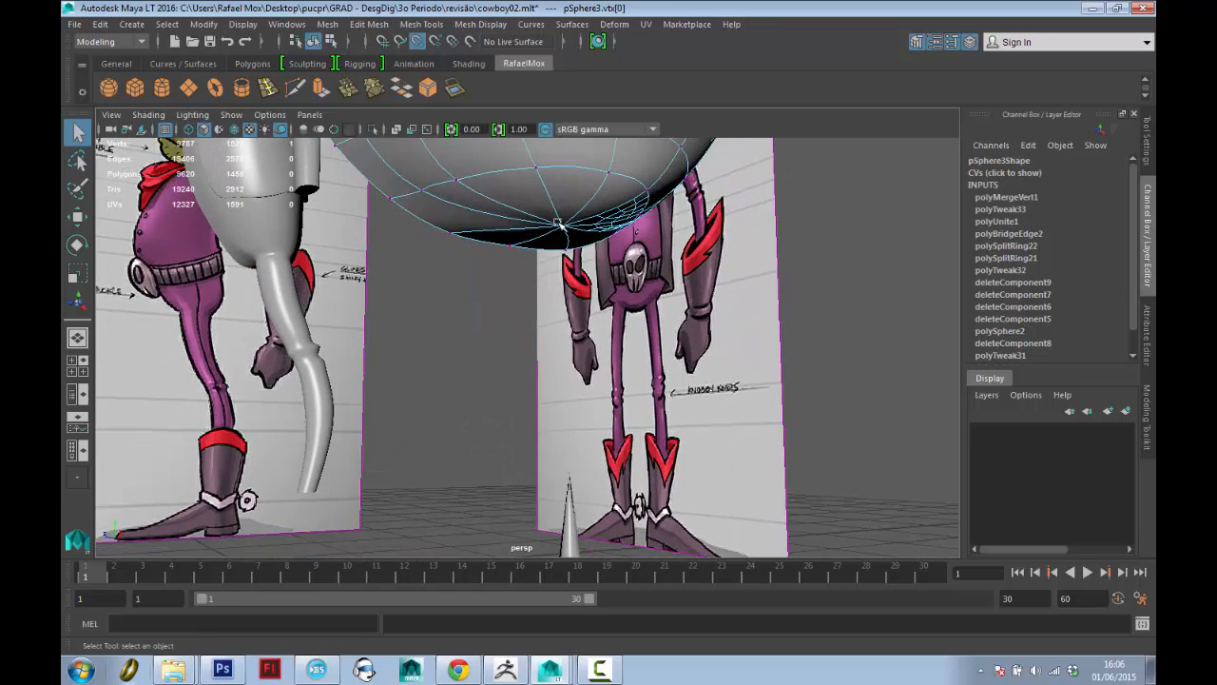
mouse_move(590, 302)
left_mouse_down("alt")
mouse_move(562, 251)
mouse_move(557, 422)
left_mouse_up("alt")
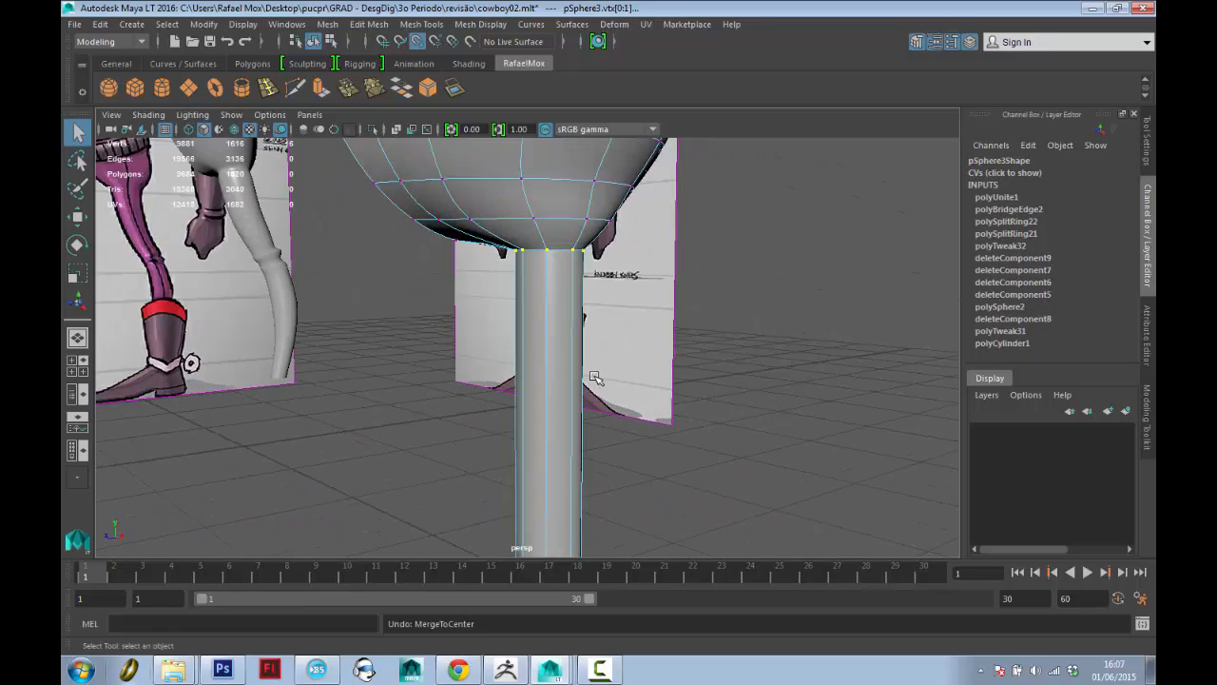
Open the Merge options for the selected seam vertices.
left_click_drag(592, 375, 579, 307, "alt")
right_click_drag(578, 307, 724, 382, "alt")
middle_click_drag(726, 381, 731, 375, "alt")
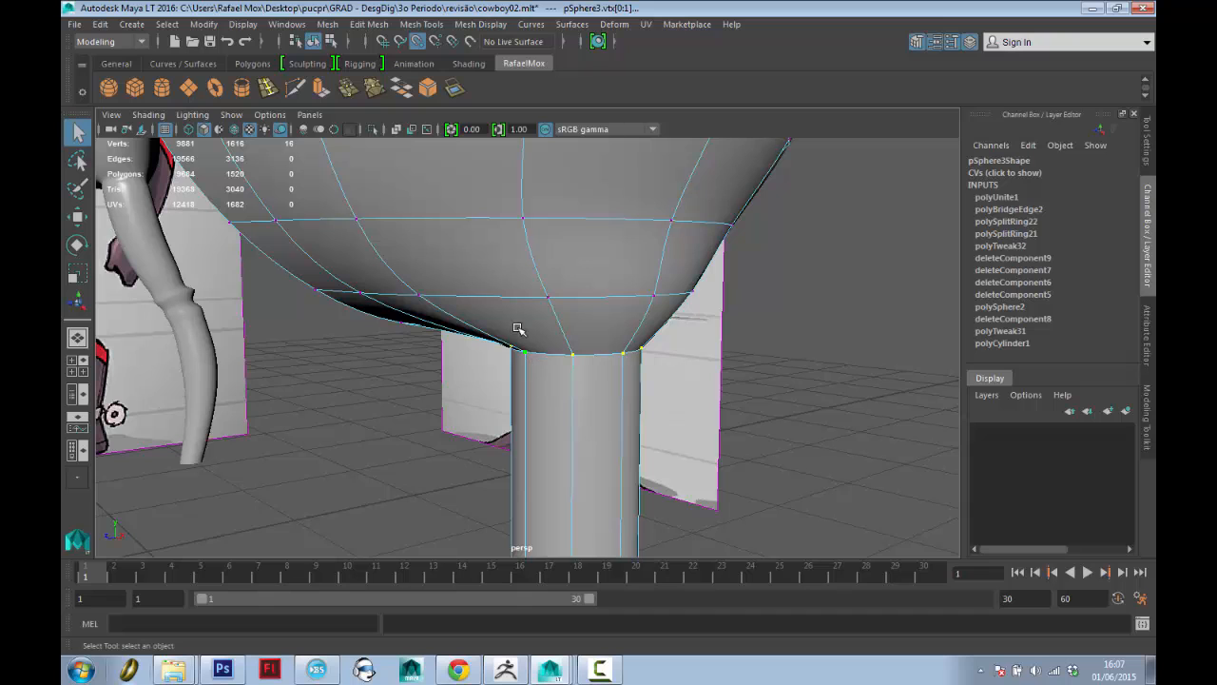
right_click_drag(566, 309, 609, 366, "alt")
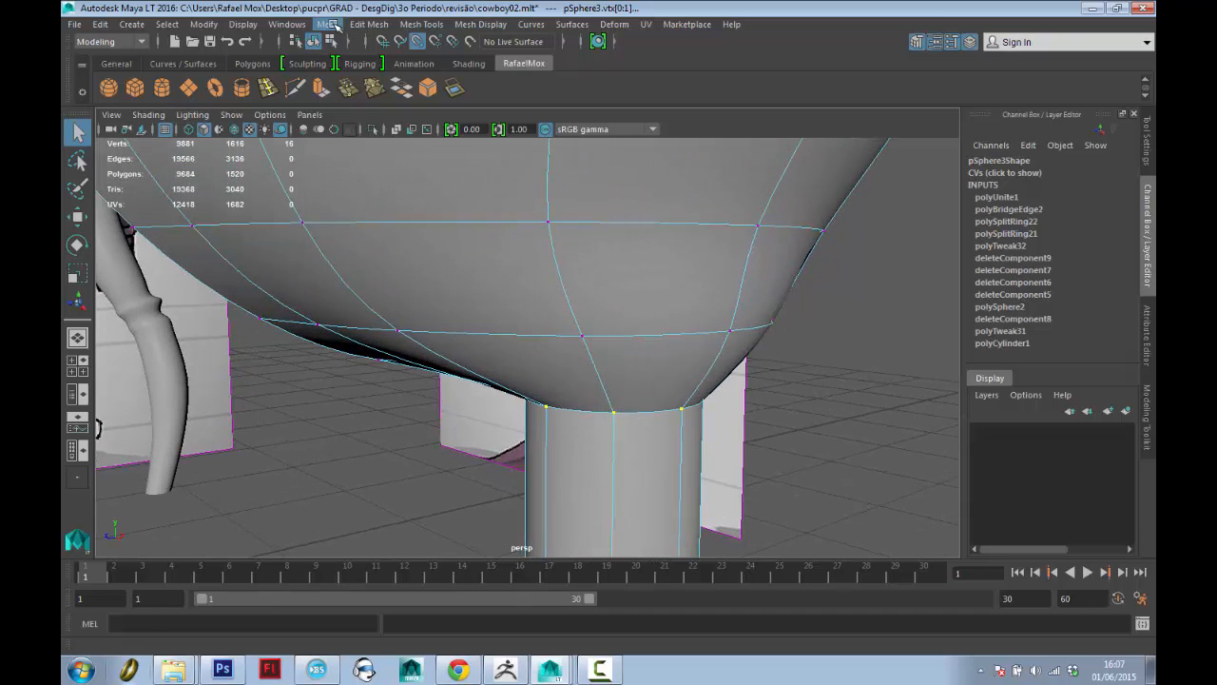
left_click(358, 25)
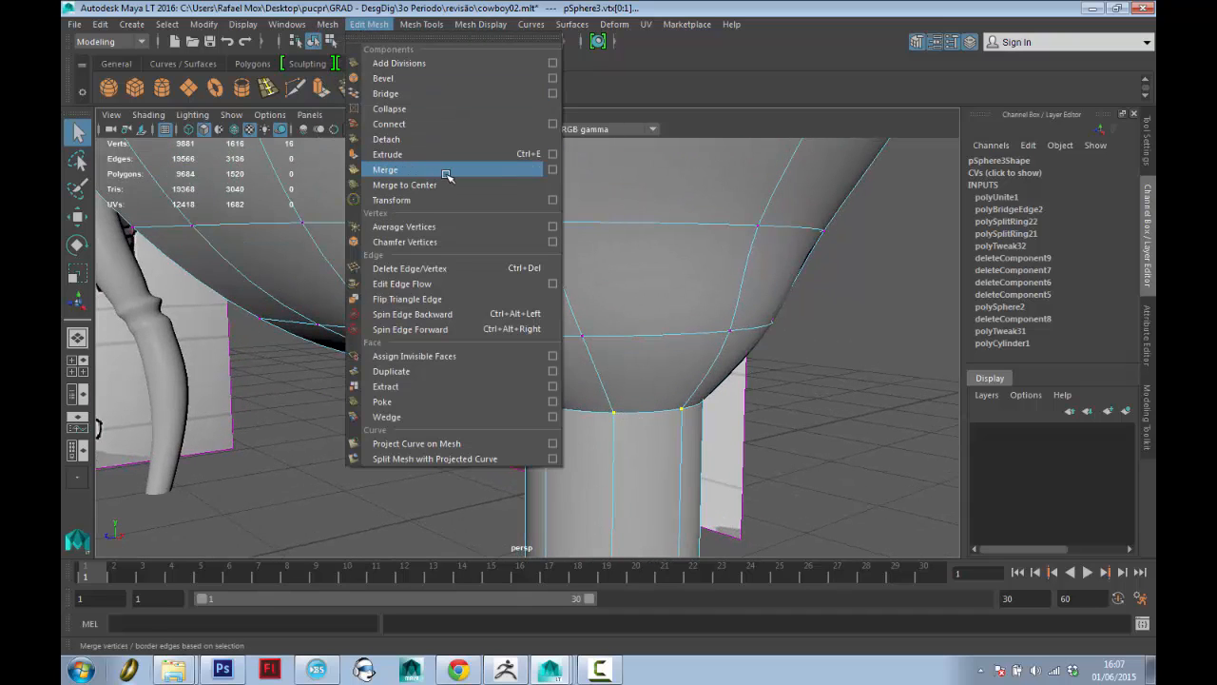
left_click(552, 169)
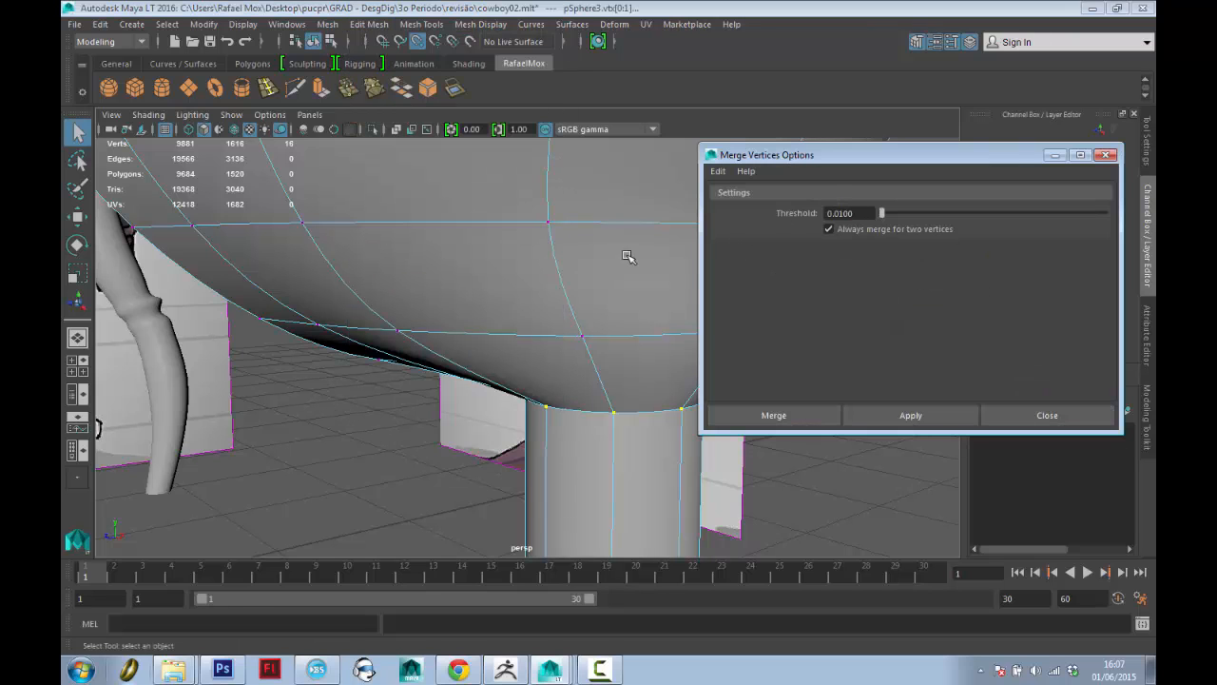
middle_click_drag(626, 256, 529, 226, "alt")
right_click_drag(530, 225, 521, 173, "alt")
middle_click_drag(485, 409, 444, 318, "alt")
right_click_drag(443, 317, 505, 328, "alt")
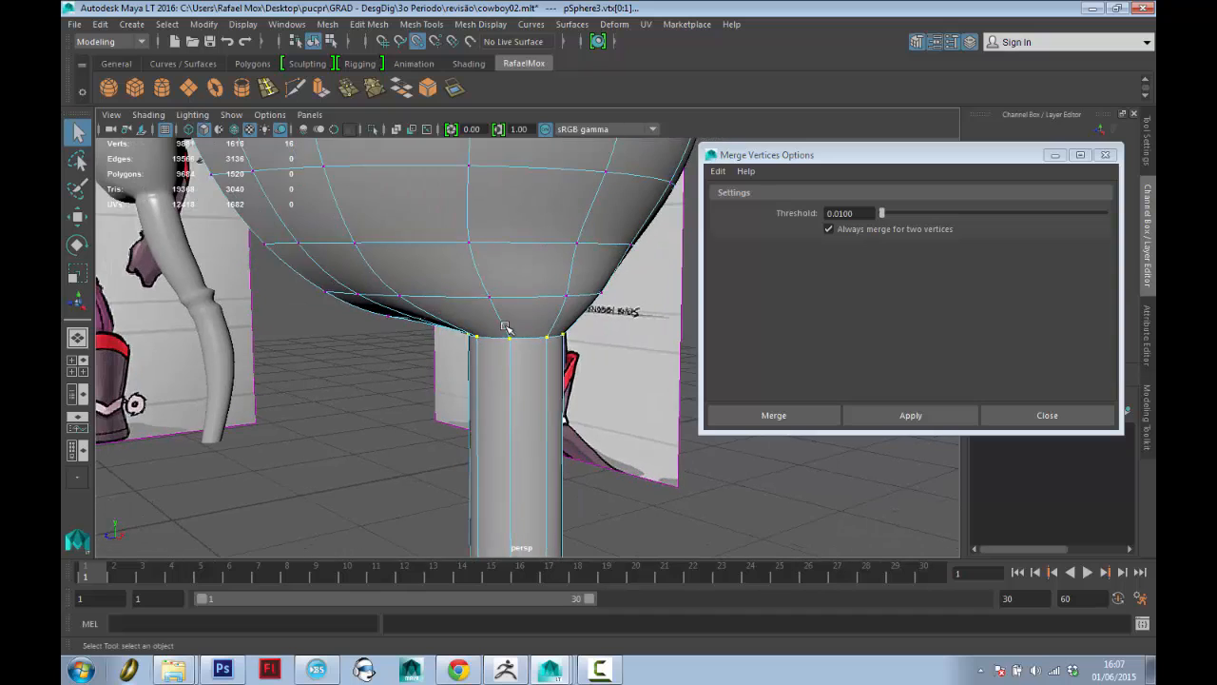
left_click_drag(505, 327, 526, 318, "alt")
middle_click_drag(573, 405, 560, 357, "alt")
left_click_drag(592, 348, 632, 350, "alt")
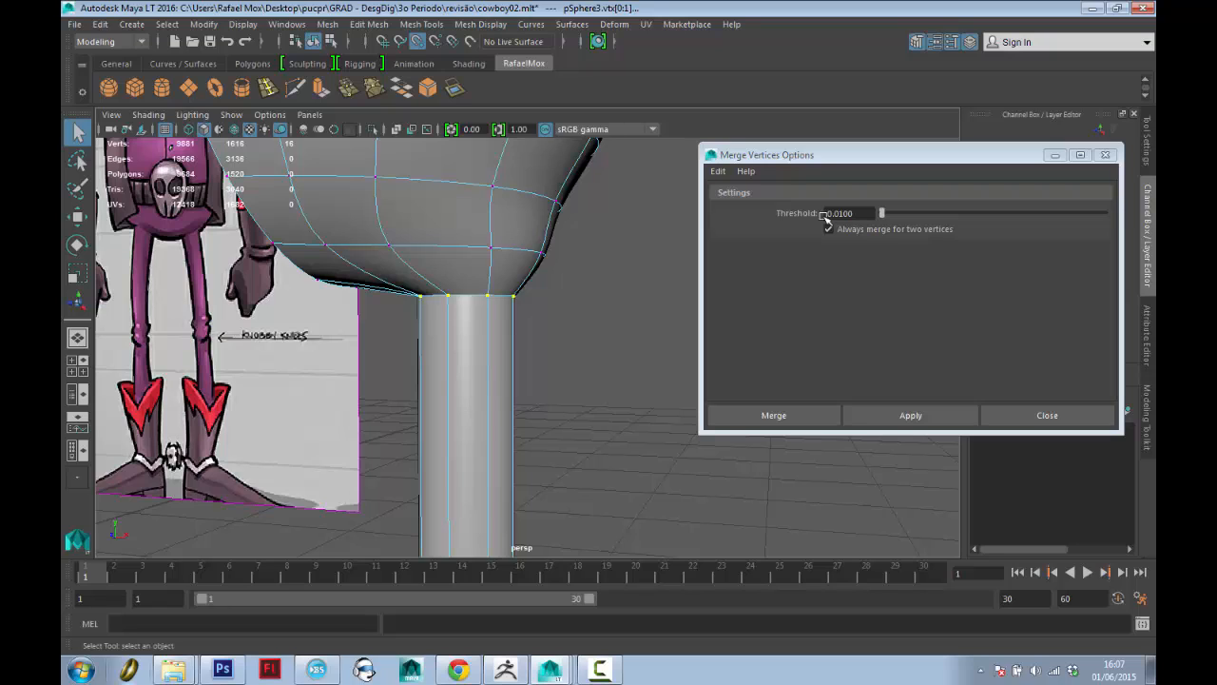
Try merging the seam vertices with a threshold of 1 and undo the merge.
left_click_drag(834, 212, 859, 207)
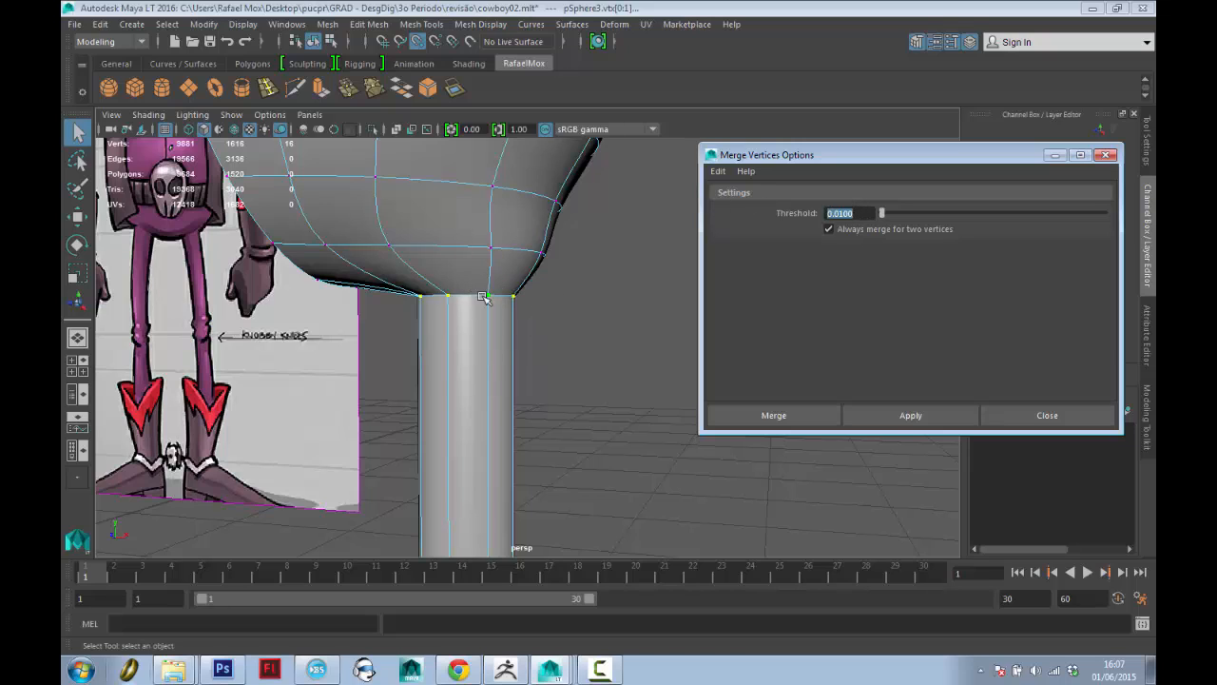
type("1")
left_click(917, 416)
left_click_drag(515, 339, 571, 313, "alt")
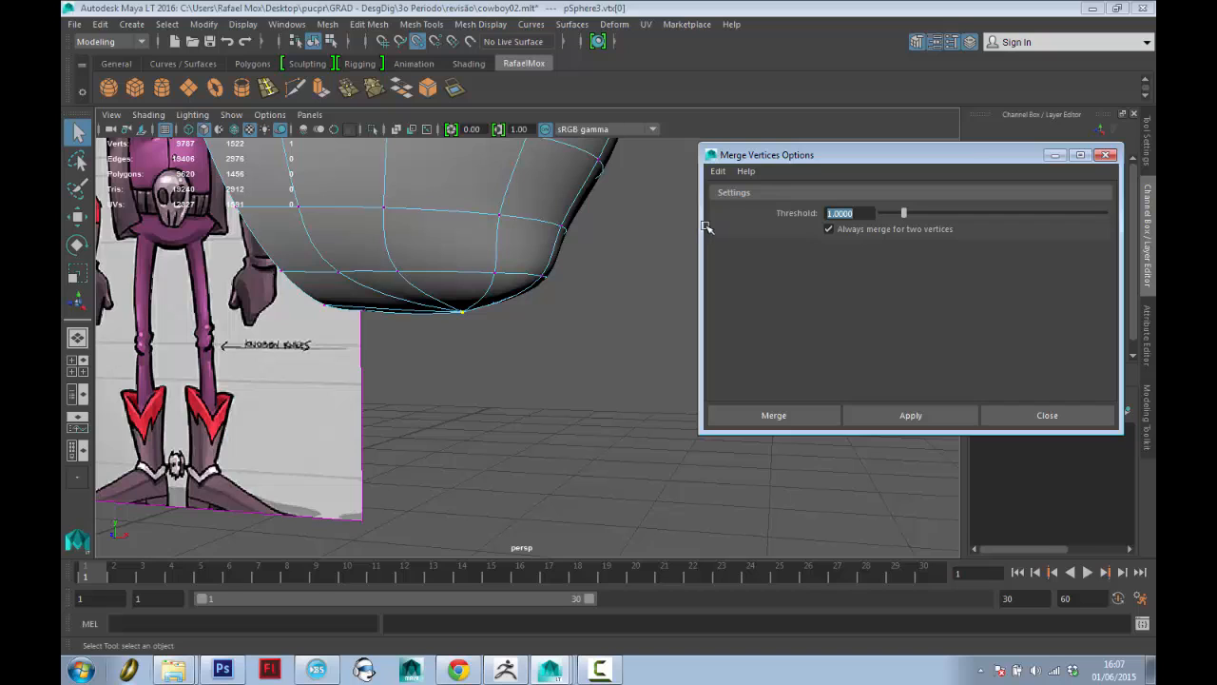
left_click(666, 443)
key("ctrl+z")
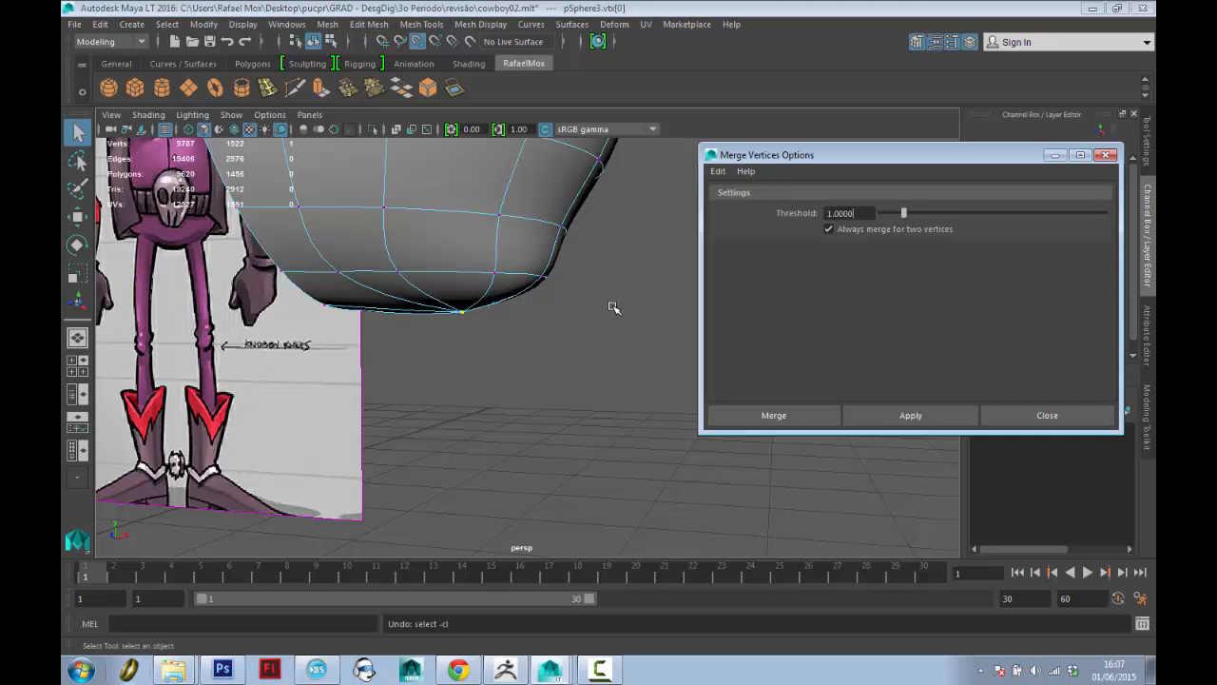
key("ctrl+z")
key("ctrl+z")
key("ctrl+z")
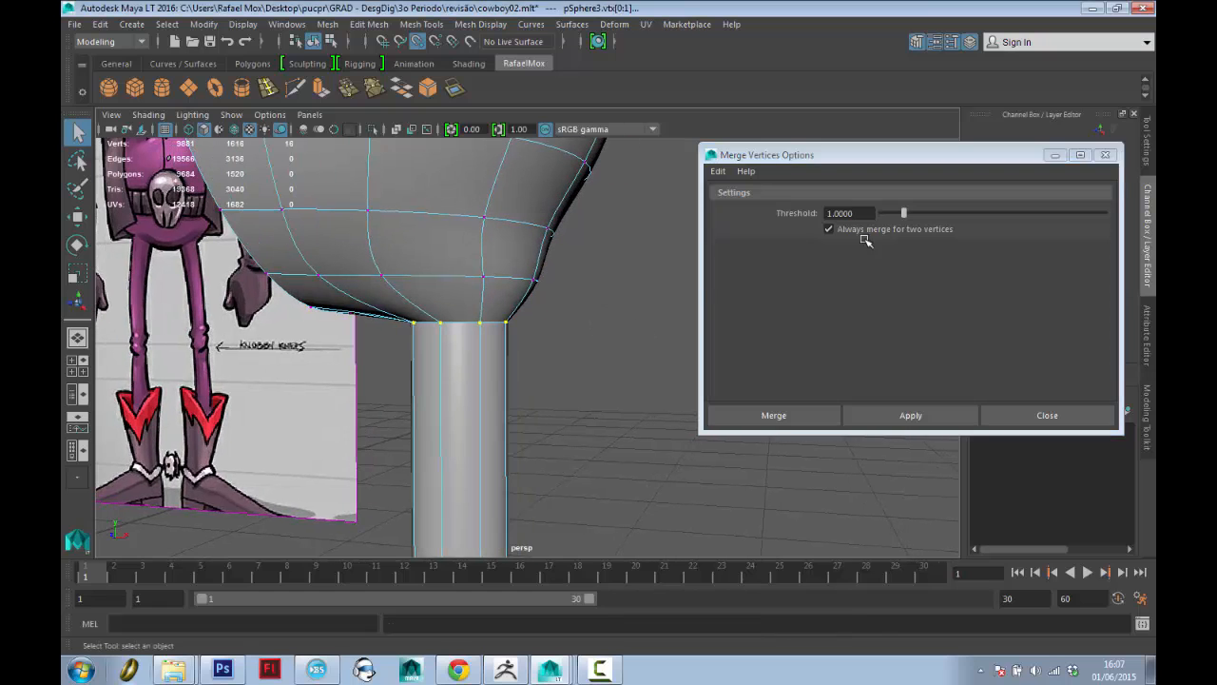
Merge the seam vertices with a threshold of 0.01 and return to object mode.
left_click(716, 217)
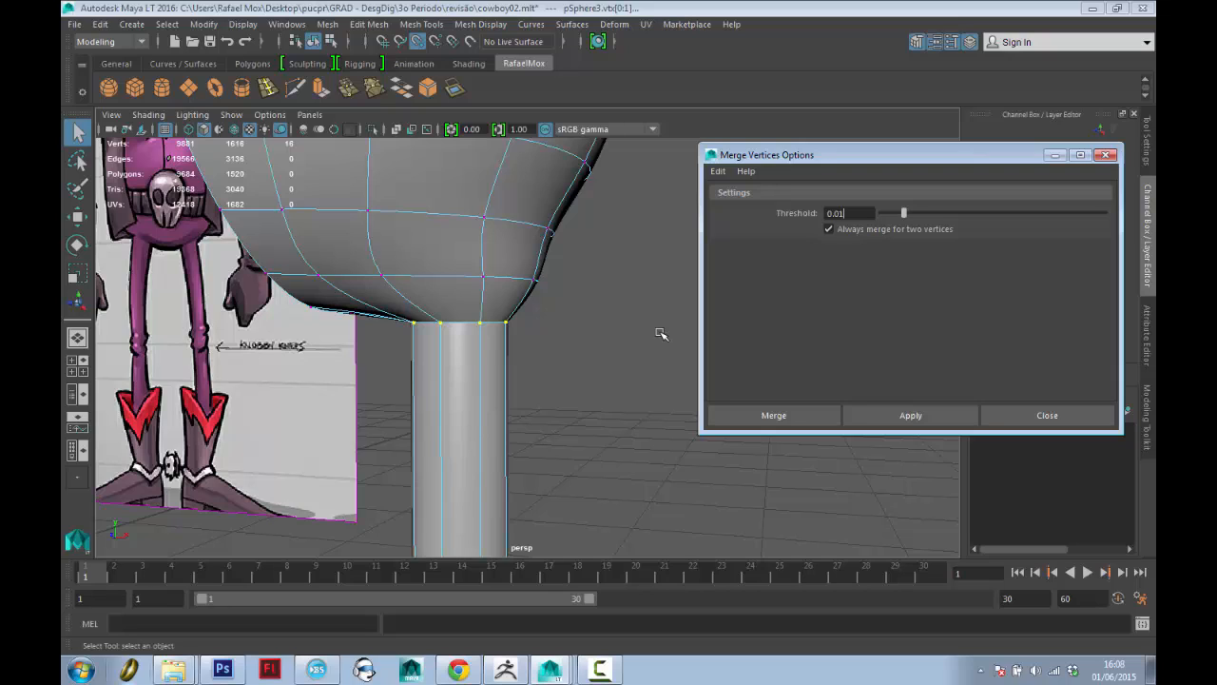
scroll(535, 321, "up", 2)
middle_click_drag(535, 322, 631, 329, "alt")
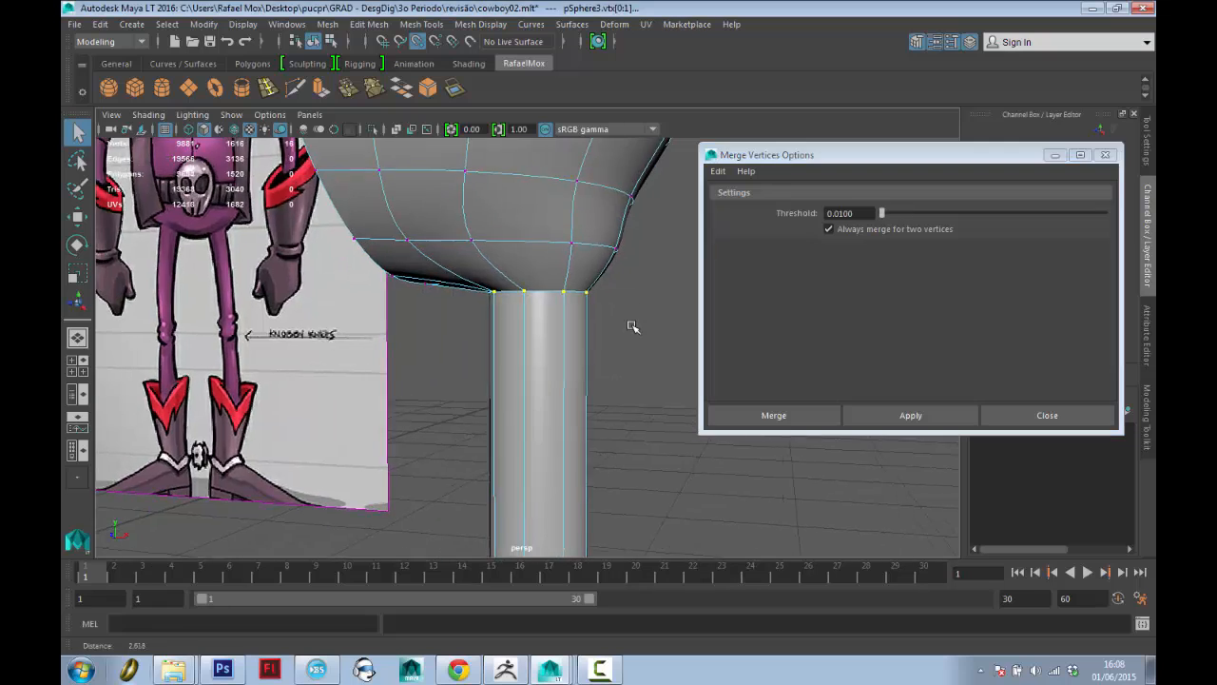
left_click(913, 415)
left_click_drag(586, 391, 546, 331, "alt")
right_click_drag(547, 330, 619, 257)
left_click_drag(683, 312, 456, 319, "alt")
Select the merged mesh and compare its joint in unsmoothed and smooth preview.
left_click(550, 325)
left_click_drag(427, 401, 501, 366, "alt")
key("1")
key("3")
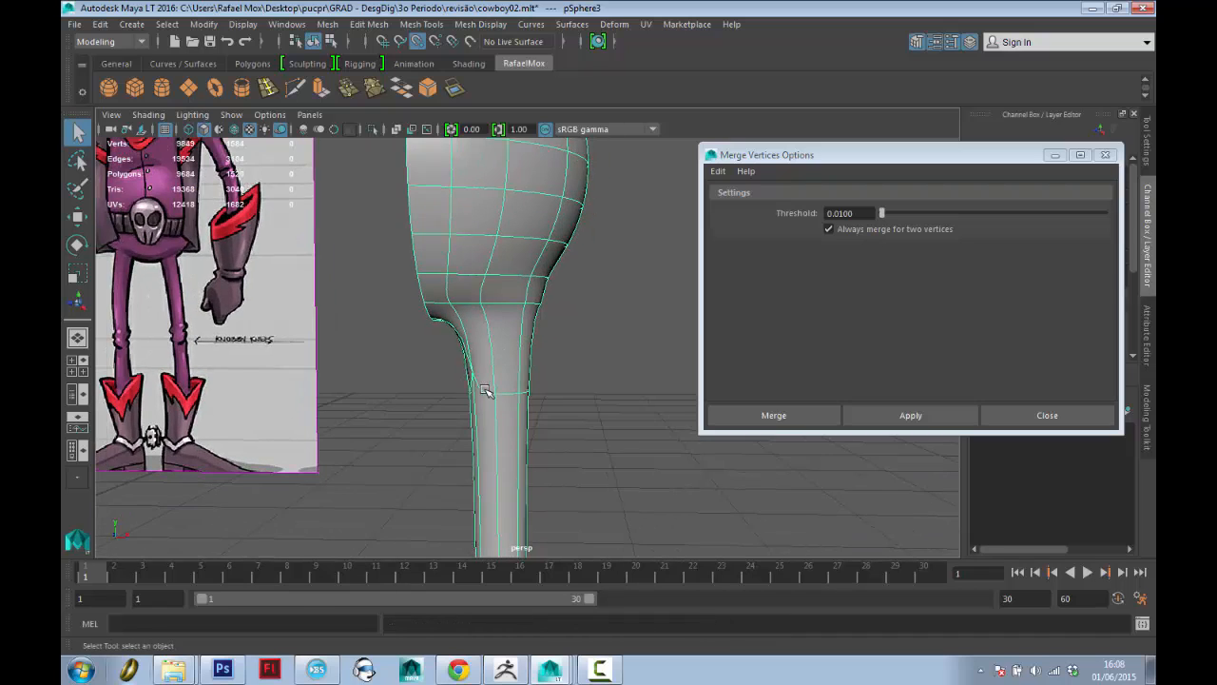
middle_click_drag(485, 390, 511, 359, "alt")
Insert two edge loops around the cylinder below the seam, turn smooth preview on and return to object mode.
key("1")
middle_click_drag(497, 274, 516, 367, "alt")
scroll(516, 367, "up", 2)
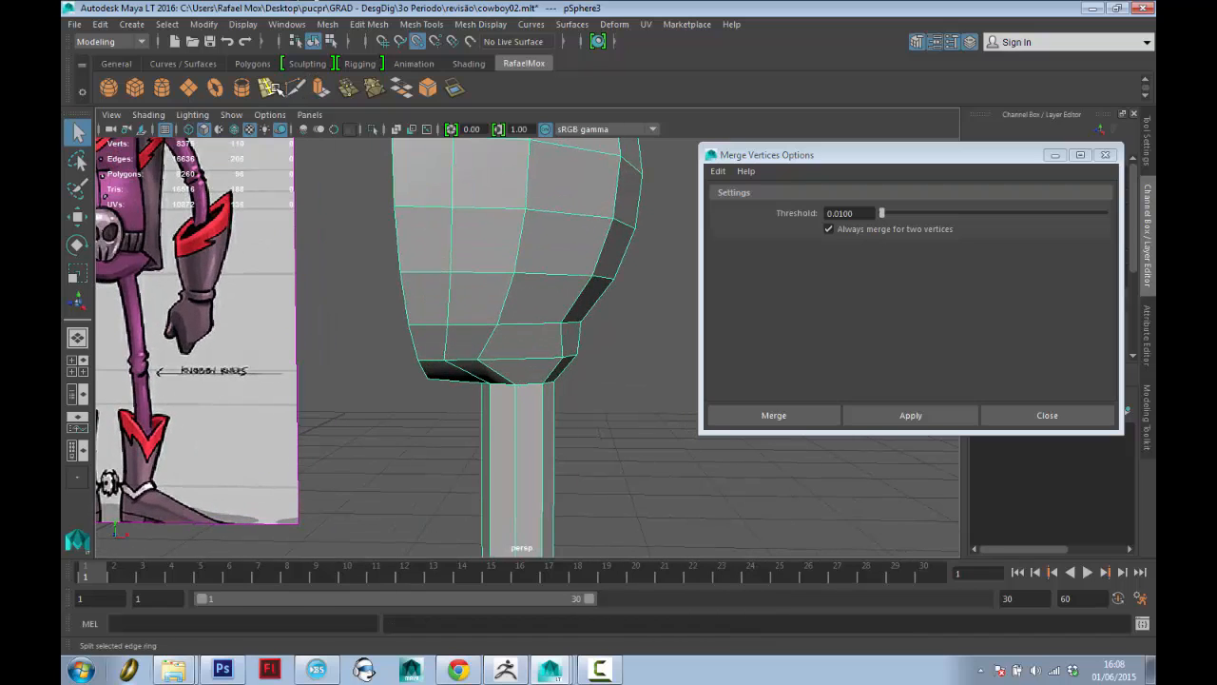
left_click(274, 87)
left_click(518, 399)
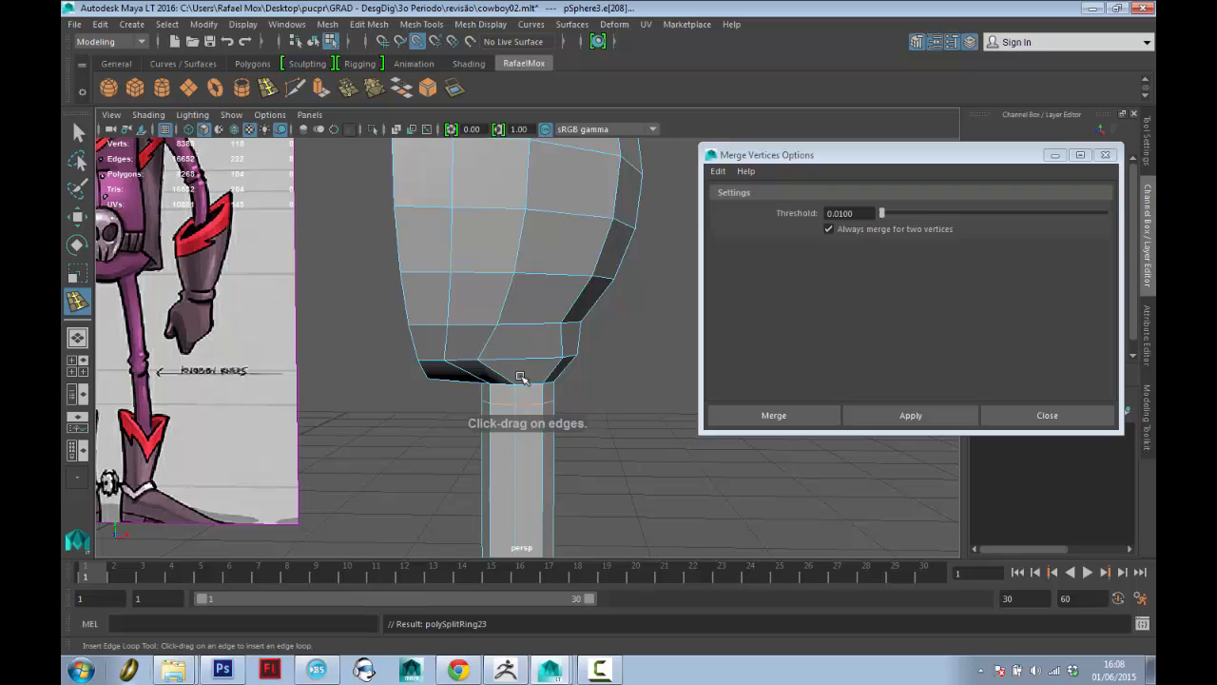
middle_click_drag(521, 378, 519, 291, "alt")
left_click(517, 405)
key("3")
left_click_drag(505, 408, 532, 392, "alt")
key("q")
right_click_drag(529, 281, 599, 259)
Inspect the smoothed joint between sphere and cylinder from several angles and close the Merge Vertices options.
left_click_drag(606, 317, 398, 354, "alt")
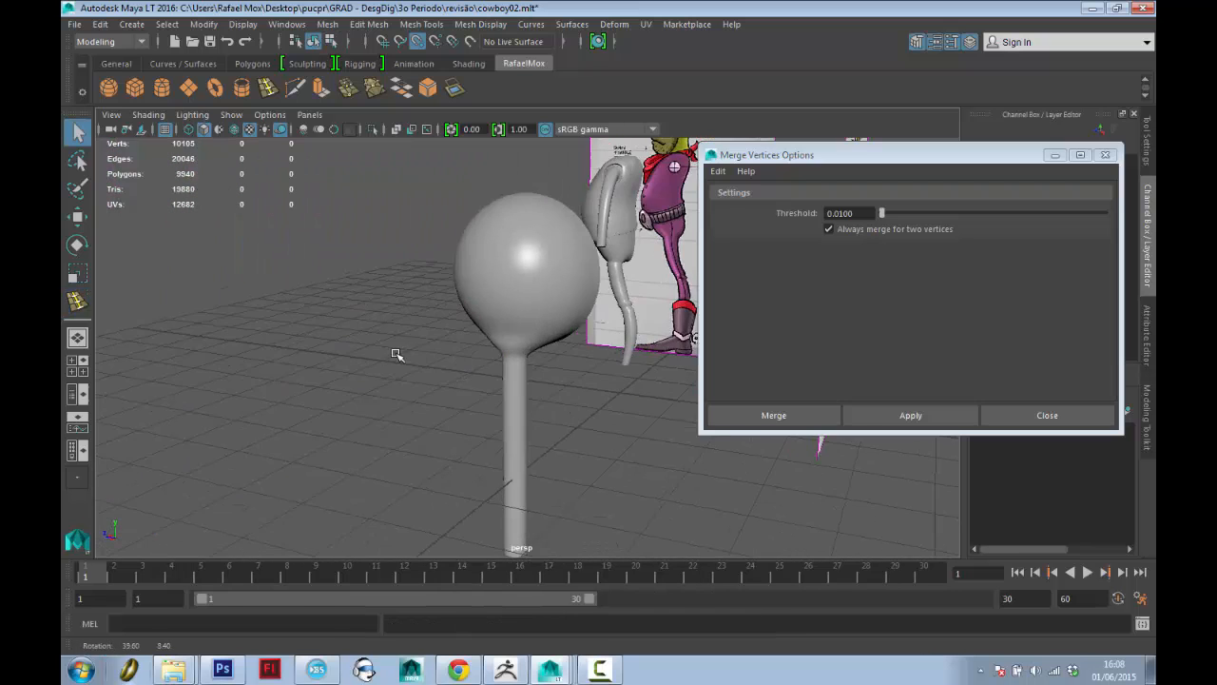
middle_click_drag(397, 354, 427, 288, "alt")
right_click_drag(427, 288, 421, 225, "alt")
left_click_drag(421, 225, 515, 307, "alt")
left_click(538, 315)
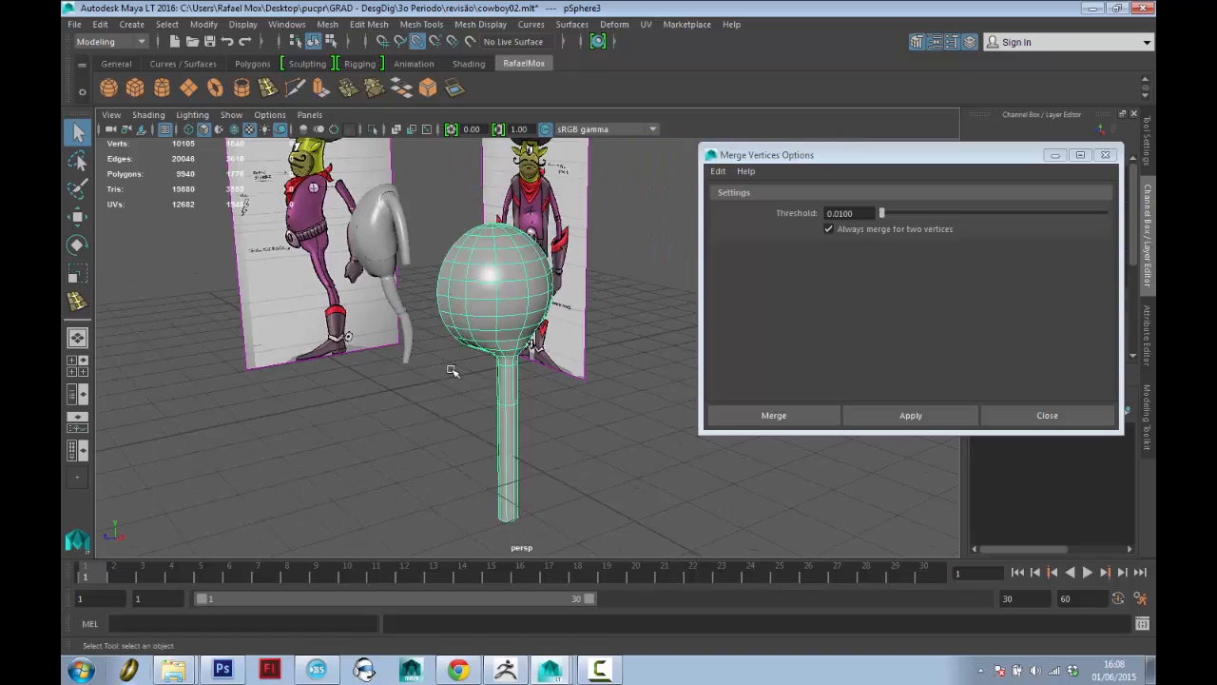
left_click_drag(451, 371, 575, 351, "alt")
left_click(578, 352)
left_click_drag(508, 392, 487, 340, "alt")
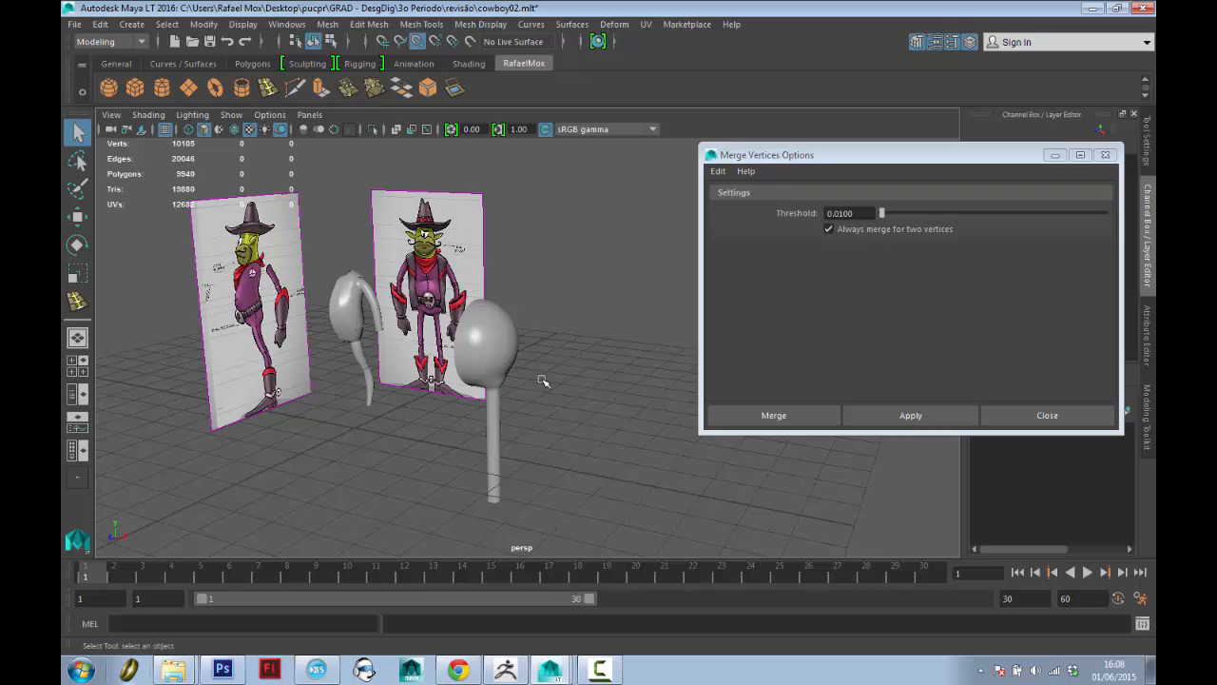
middle_click_drag(543, 382, 570, 335, "alt")
right_click_drag(570, 335, 666, 366, "alt")
left_click(1044, 416)
left_click_drag(808, 409, 611, 403, "alt")
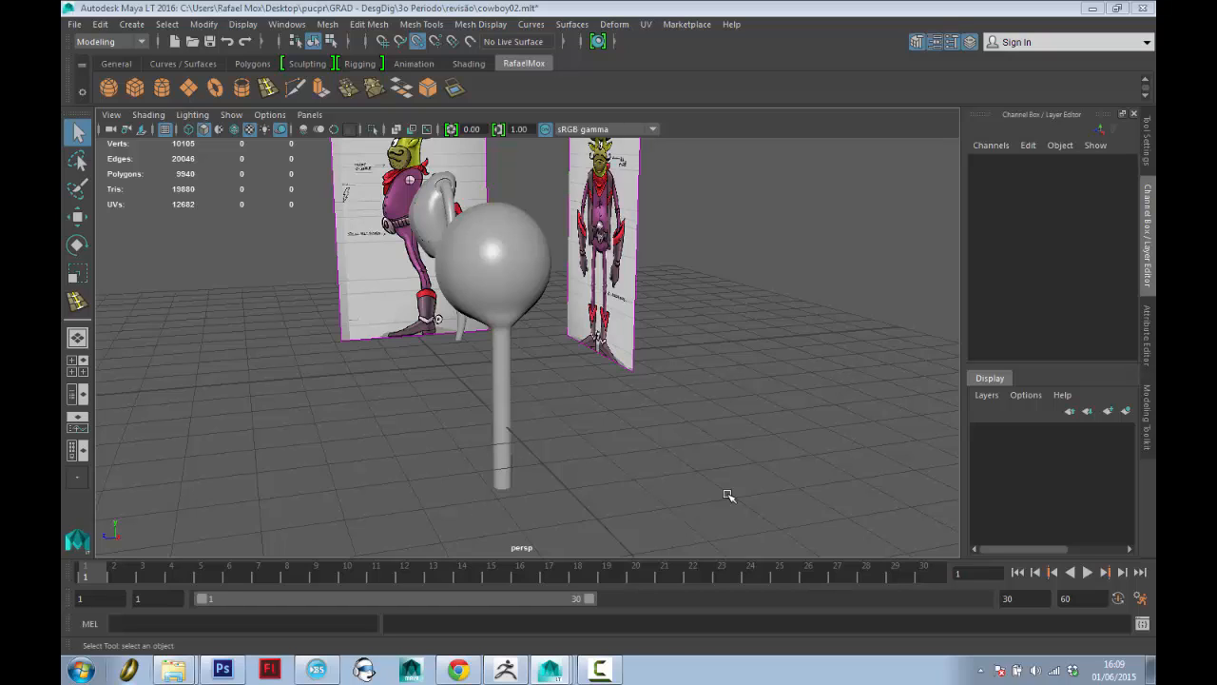
Delete the joined sphere-and-cylinder demonstration mesh.
left_click(459, 280)
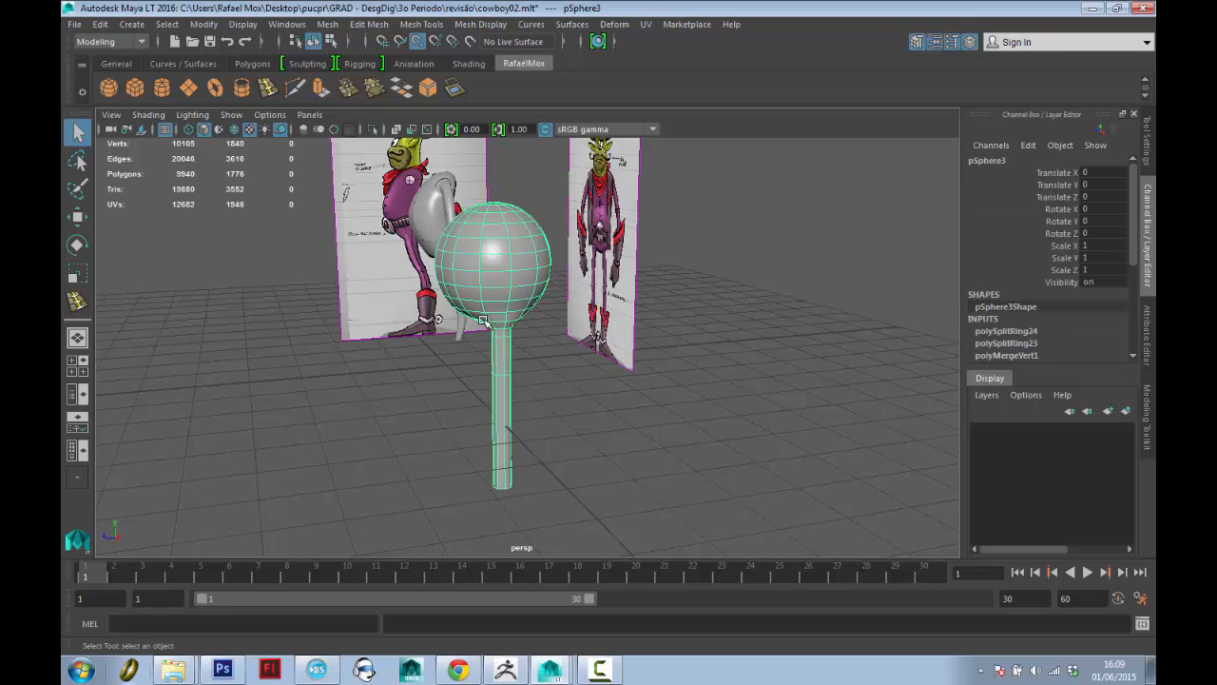
left_click_drag(488, 245, 619, 313, "alt")
key("Delete")
left_click_drag(504, 381, 671, 424, "alt")
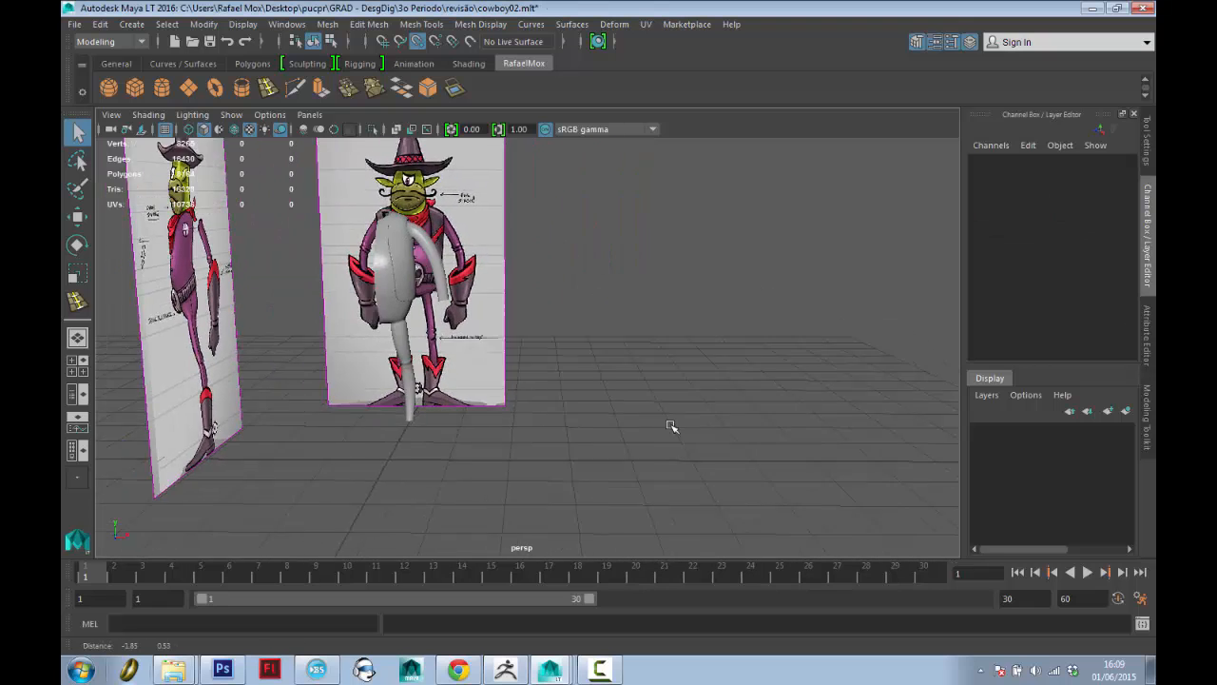
Select the character's body and vest meshes together and set their visibility to off.
right_click_drag(542, 385, 603, 410, "alt")
left_click_drag(603, 410, 645, 347, "alt")
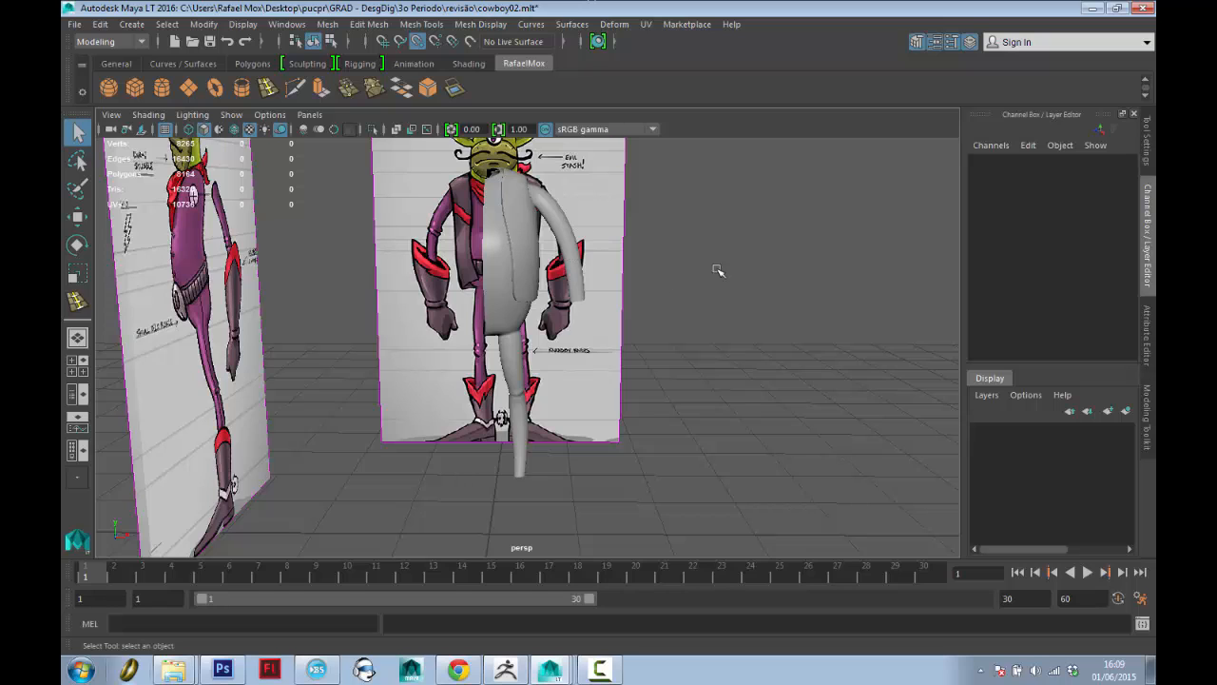
middle_click_drag(744, 271, 720, 279, "alt")
right_click_drag(720, 280, 663, 356, "alt")
left_click_drag(662, 356, 625, 349, "alt")
left_click_drag(415, 280, 342, 288, "alt")
left_click_drag(374, 239, 443, 344)
middle_click_drag(445, 348, 432, 400, "alt")
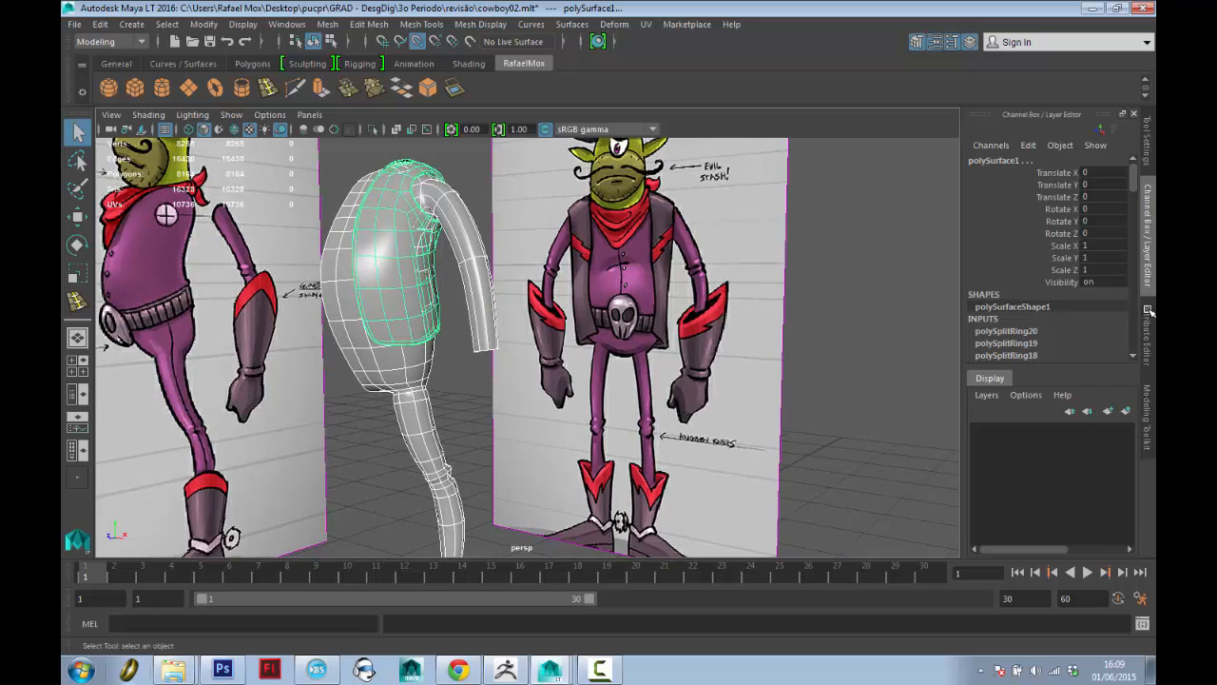
left_click(1089, 281)
type("0")
key("Return")
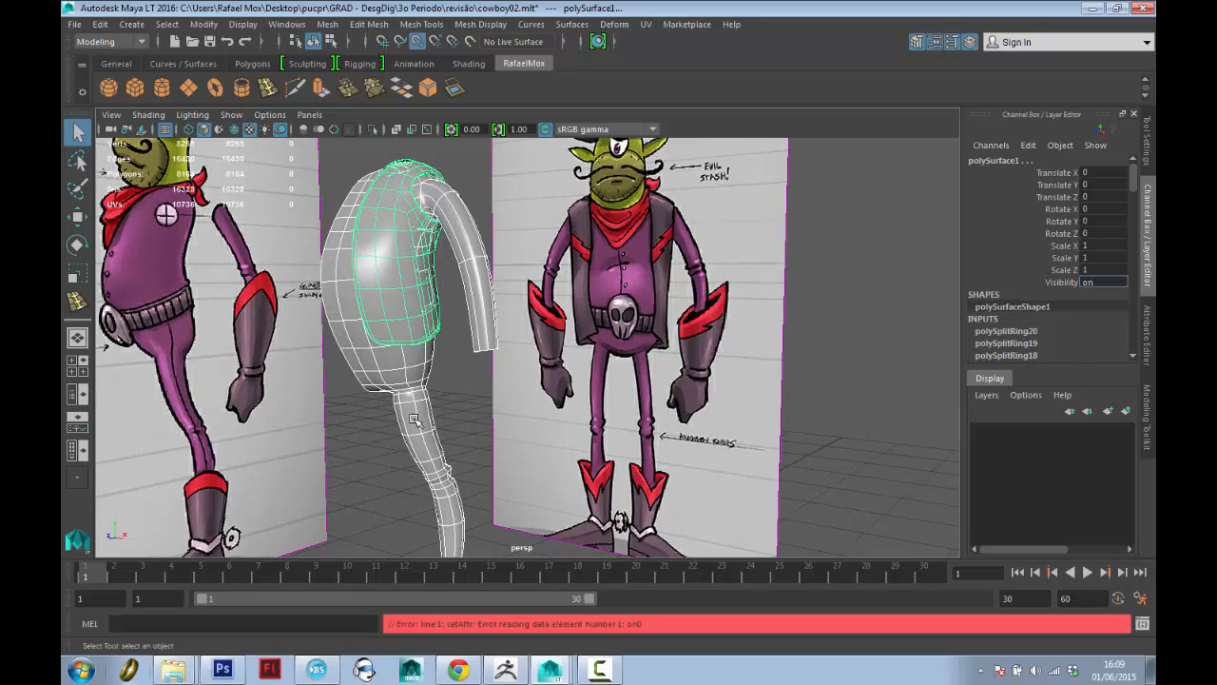
type("off")
key("Return")
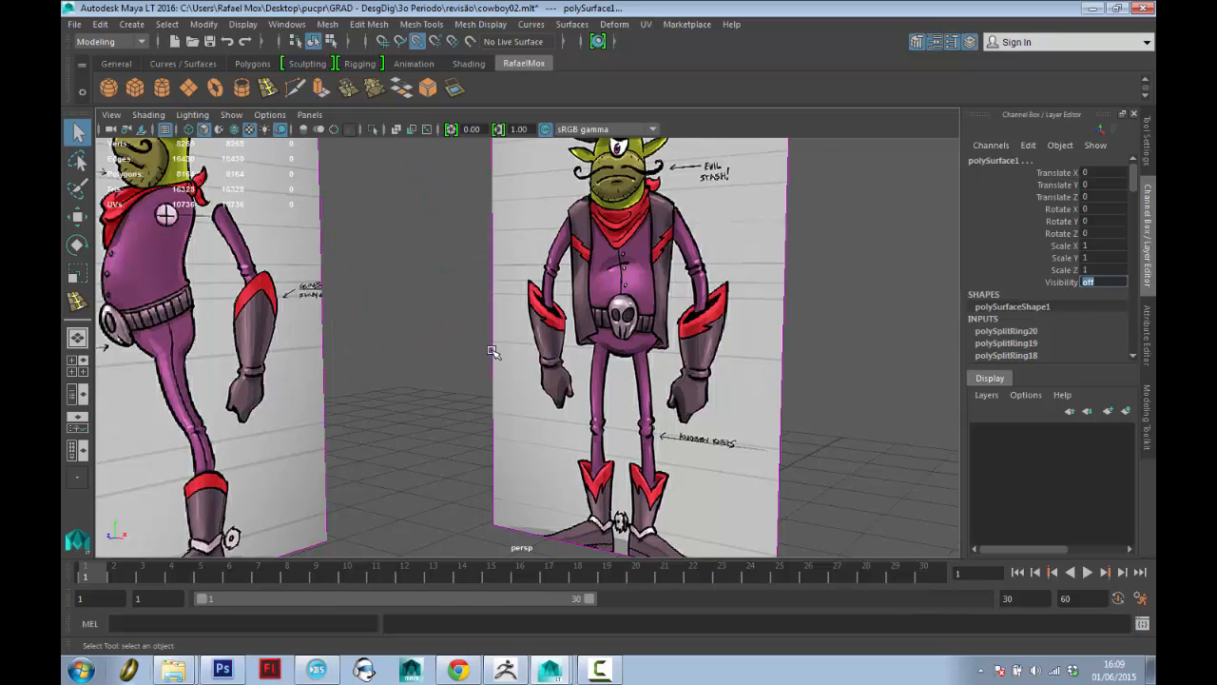
Create a polygon sphere with a radius of about 0.83 near the centre of the grid.
right_click_drag(492, 352, 522, 190, "alt")
middle_click_drag(522, 190, 421, 249, "alt")
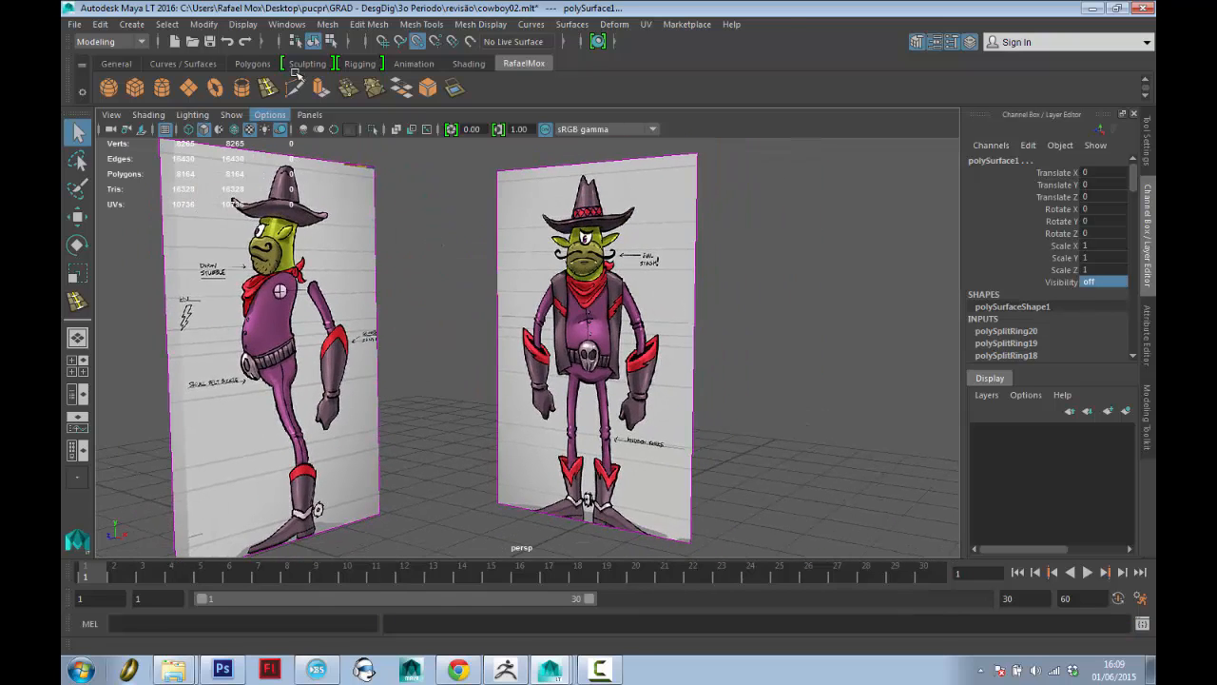
left_click(108, 88)
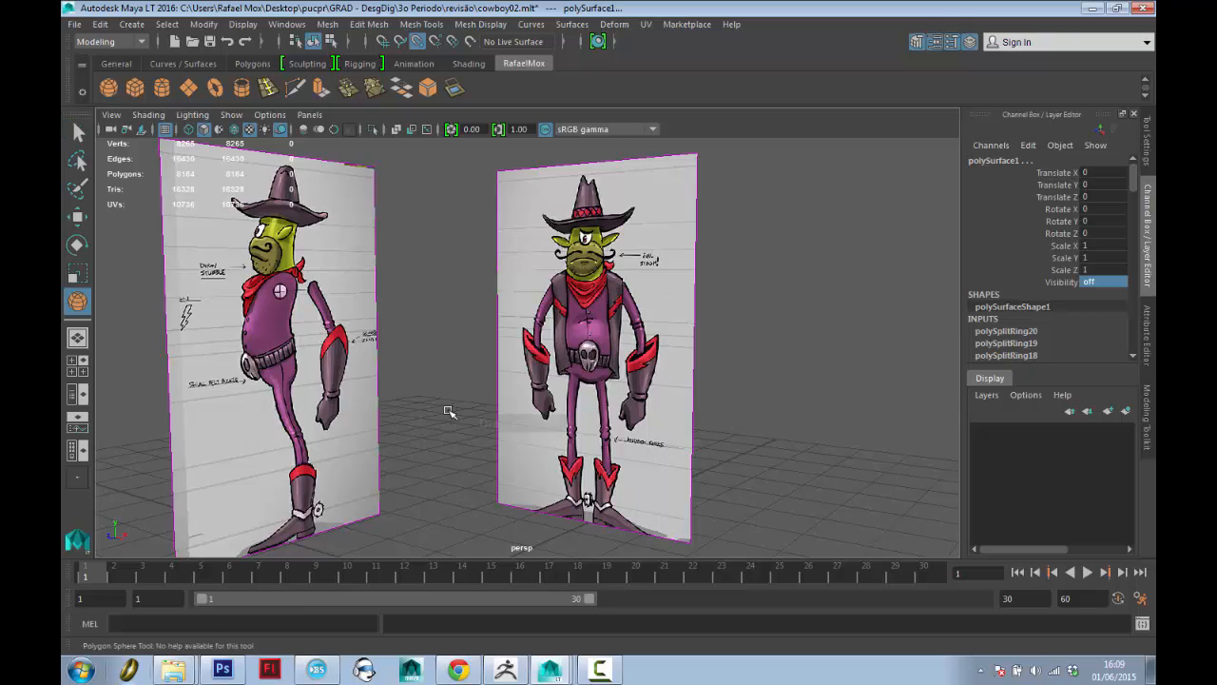
left_click_drag(453, 418, 521, 401, "alt")
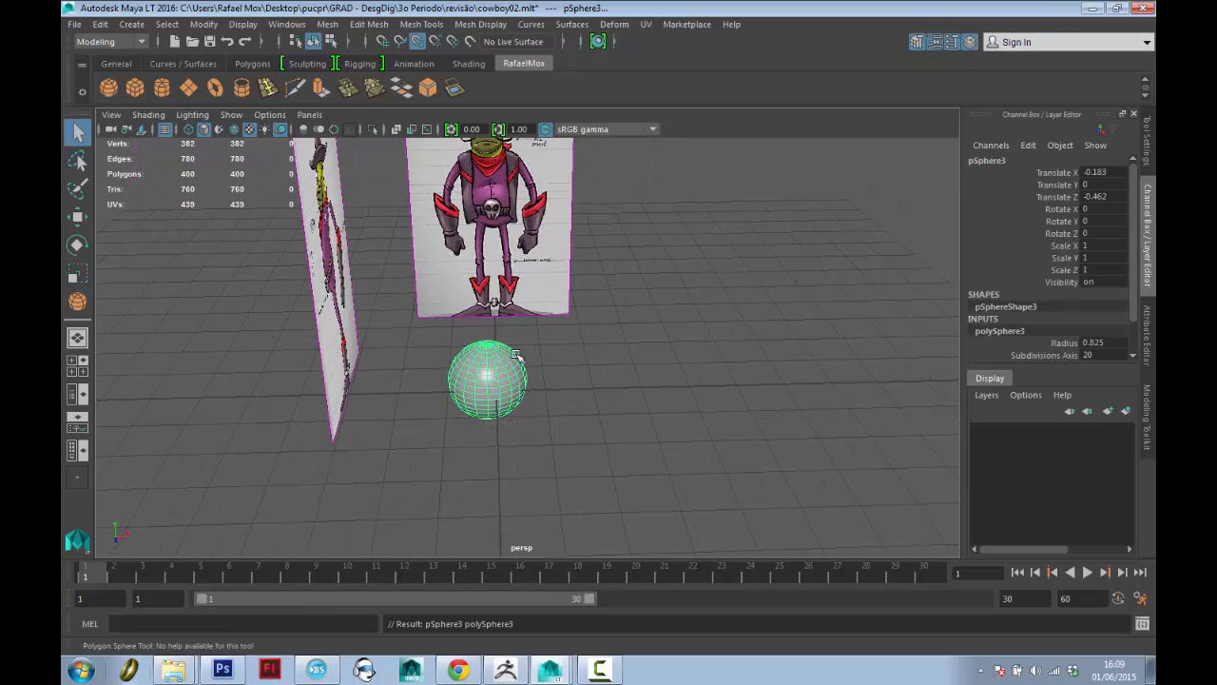
In the front view, raise the sphere to about 2.97 in Translate Y and centre it on the character at about 0.01 in X.
key("space")
left_click_drag(513, 353, 513, 392)
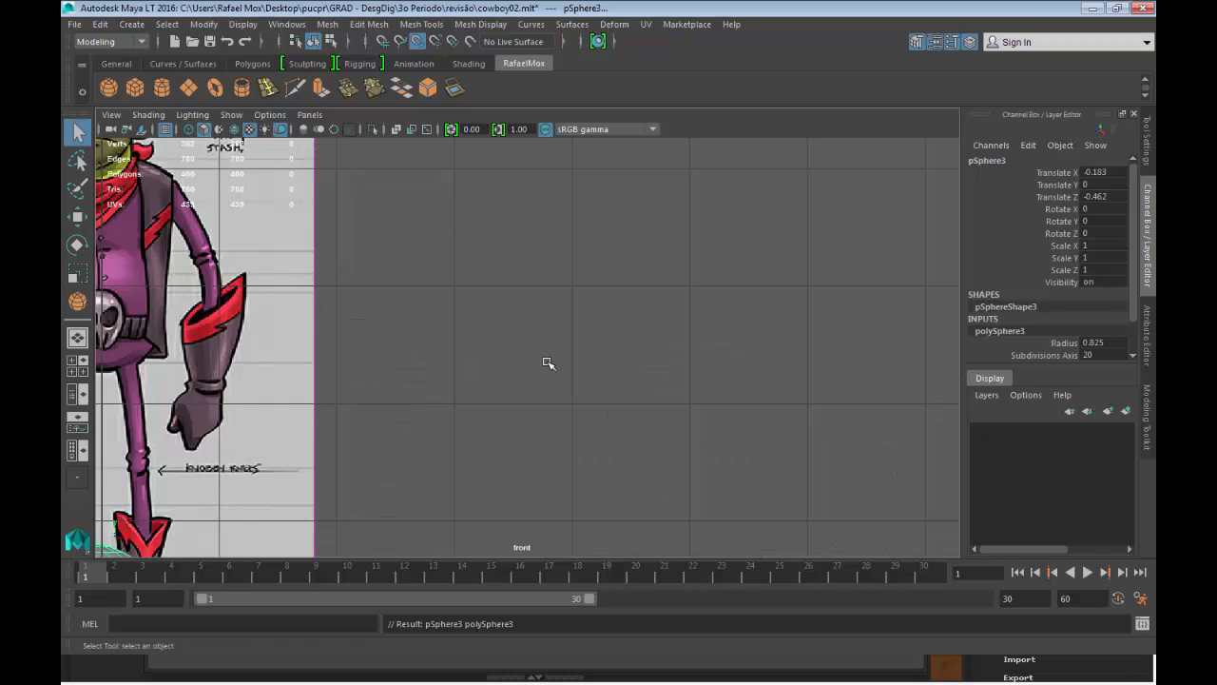
key("f")
middle_click_drag(638, 343, 600, 436, "alt")
key("w")
middle_click_drag(585, 265, 538, 483, "alt")
scroll(587, 413, "down", 10)
scroll(538, 483, "up", 1)
left_click_drag(520, 414, 518, 322)
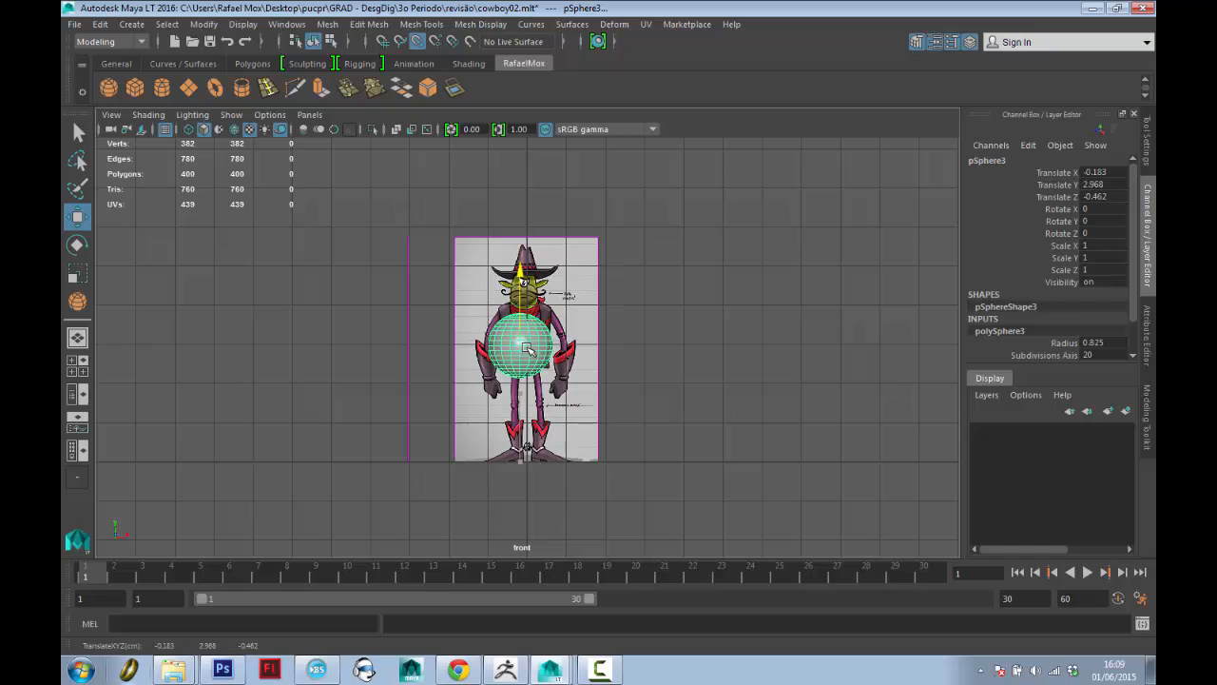
key("f")
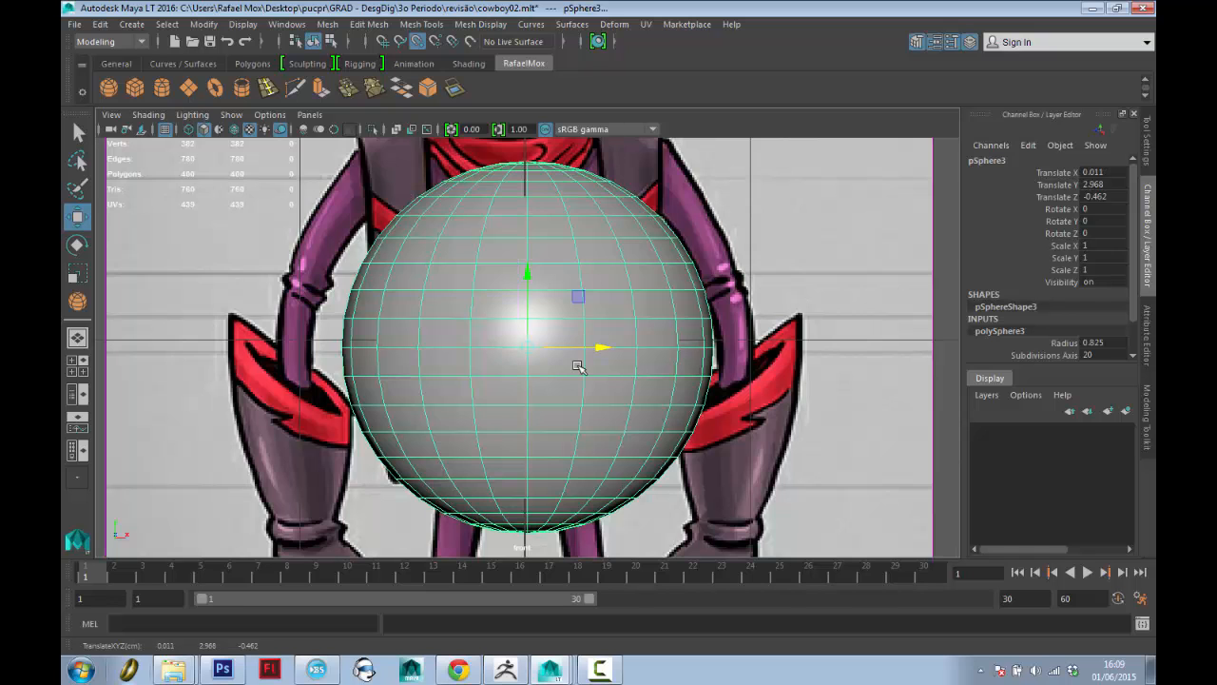
Scale the sphere uniformly to about 0.61 and place it over the hips at about 0 in X and 2.75 in Y.
scroll(630, 339, "down", 2)
key("r")
left_click_drag(552, 285, 458, 233)
key("w")
left_click_drag(554, 209, 545, 263)
key("r")
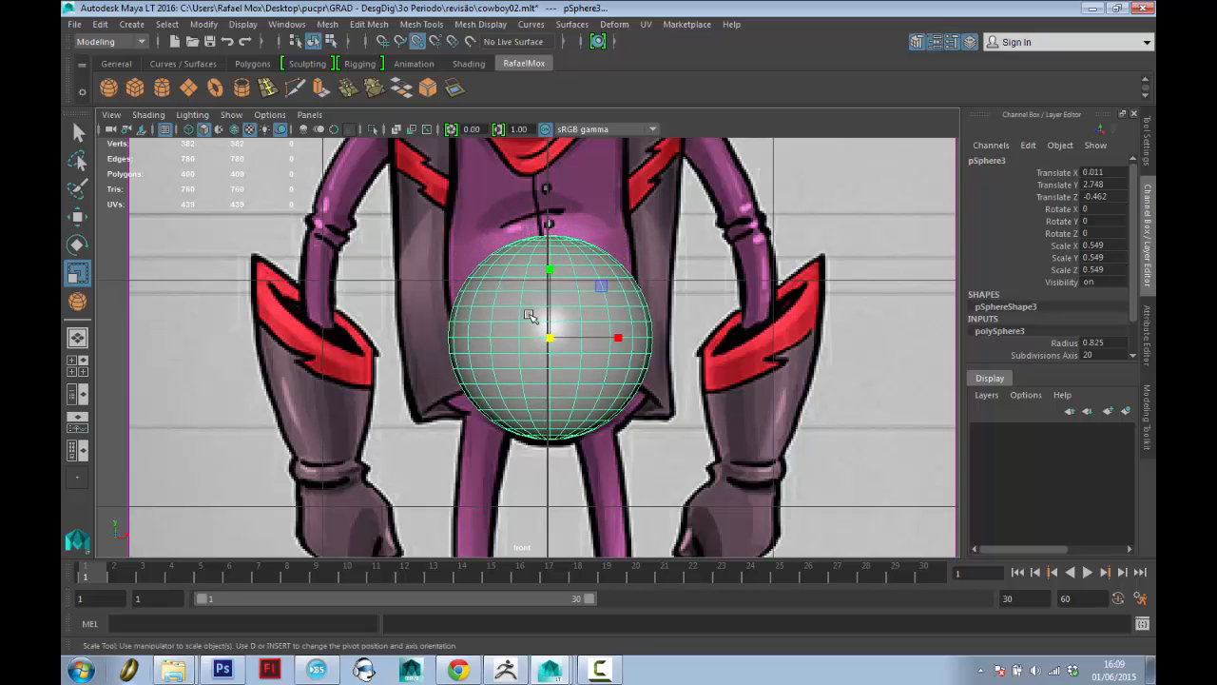
left_click_drag(551, 338, 557, 334)
middle_click_drag(557, 334, 557, 308, "alt")
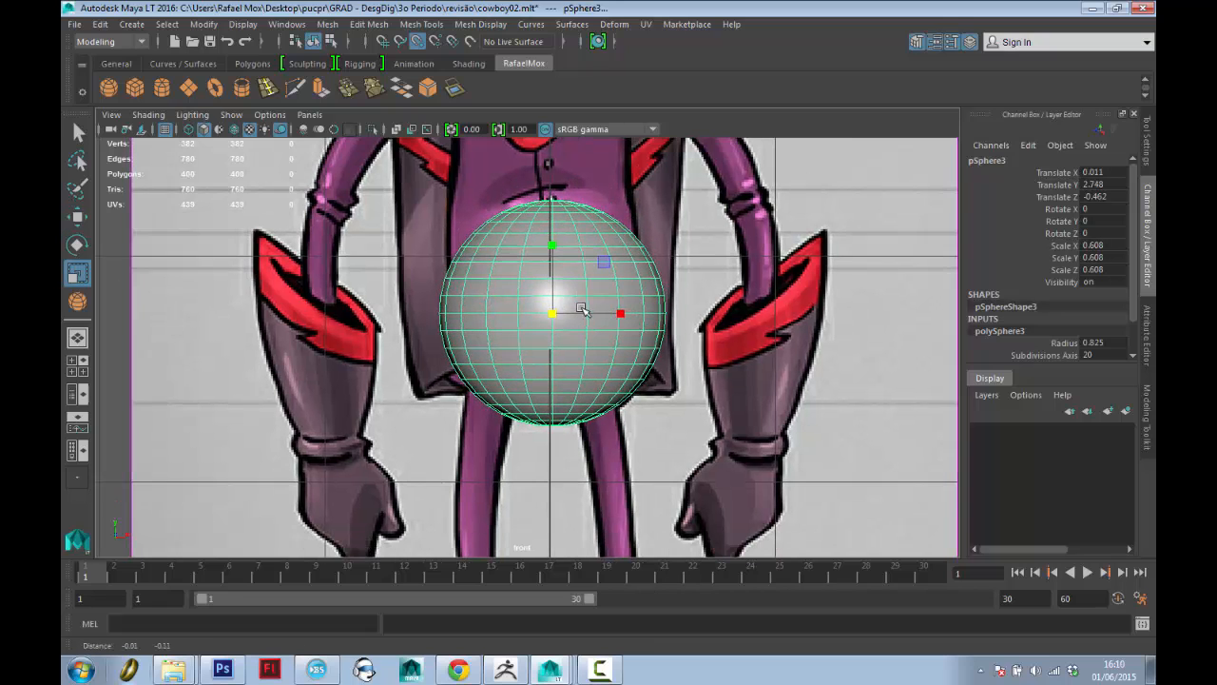
key("w")
left_click_drag(620, 307, 619, 308)
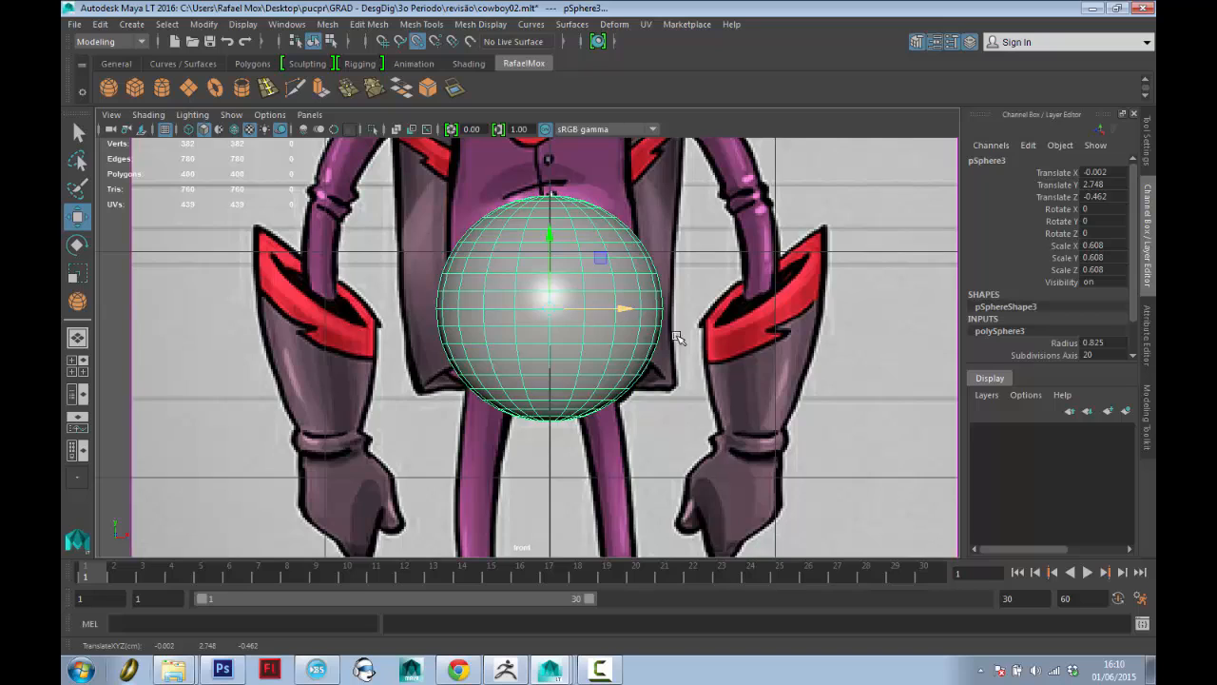
Examine the sphere's size and placement against the front reference image.
scroll(677, 338, "down", 5)
key("space")
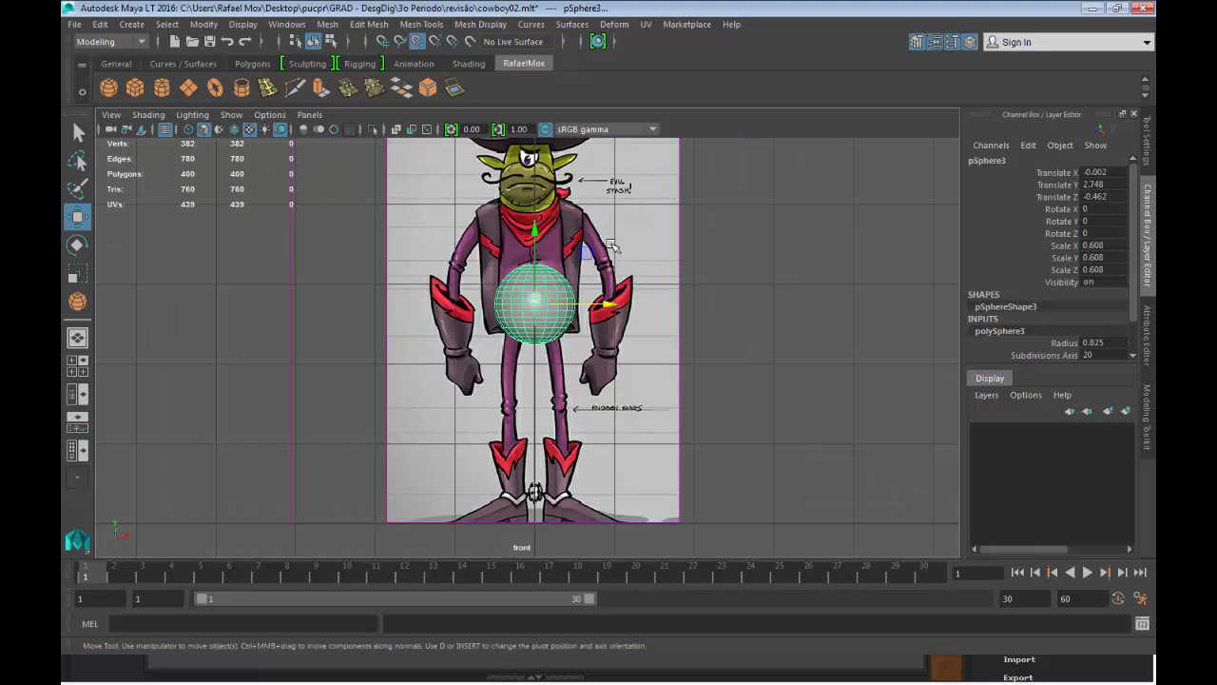
left_click_drag(611, 245, 611, 226)
scroll(616, 255, "up", 3)
middle_click_drag(616, 255, 589, 459, "alt")
mouse_move(590, 459)
left_mouse_down("alt")
mouse_move(462, 283)
mouse_move(528, 288)
mouse_move(449, 326)
left_mouse_up("alt")
key("space")
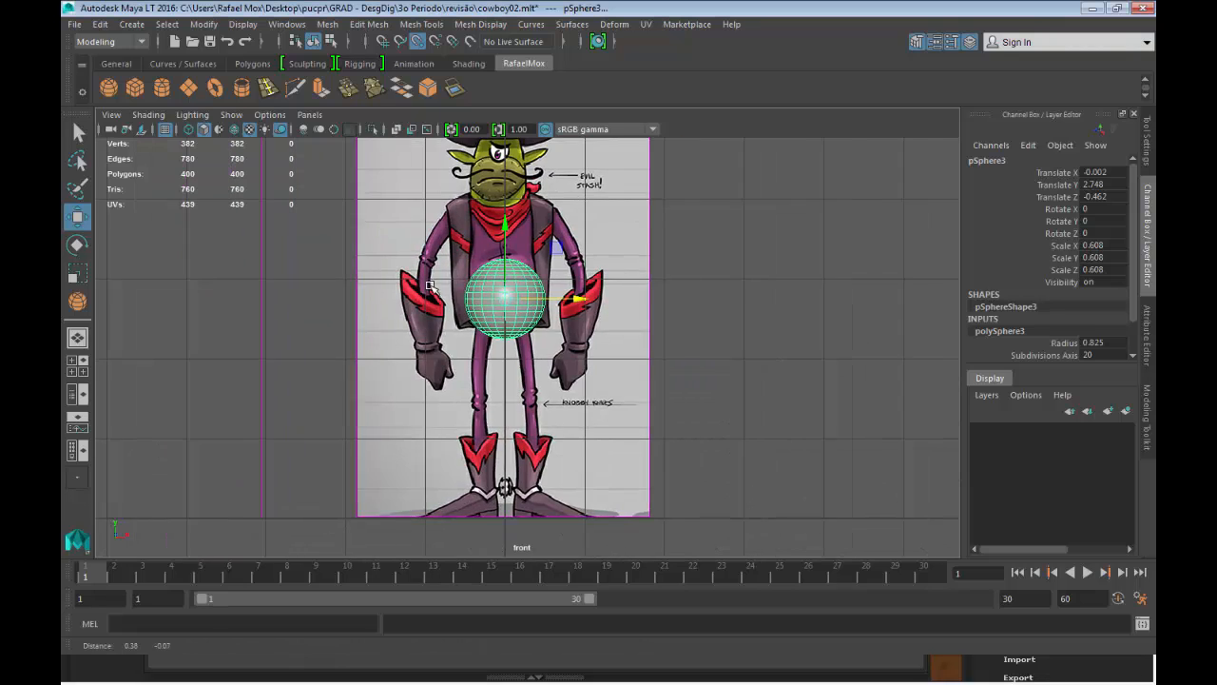
right_click_drag(466, 342, 609, 527, "alt")
mouse_move(519, 270)
middle_mouse_down("alt")
mouse_move(557, 411)
mouse_move(537, 345)
middle_mouse_up("alt")
mouse_move(536, 346)
right_mouse_down("alt")
mouse_move(587, 483)
mouse_move(606, 466)
right_mouse_up("alt")
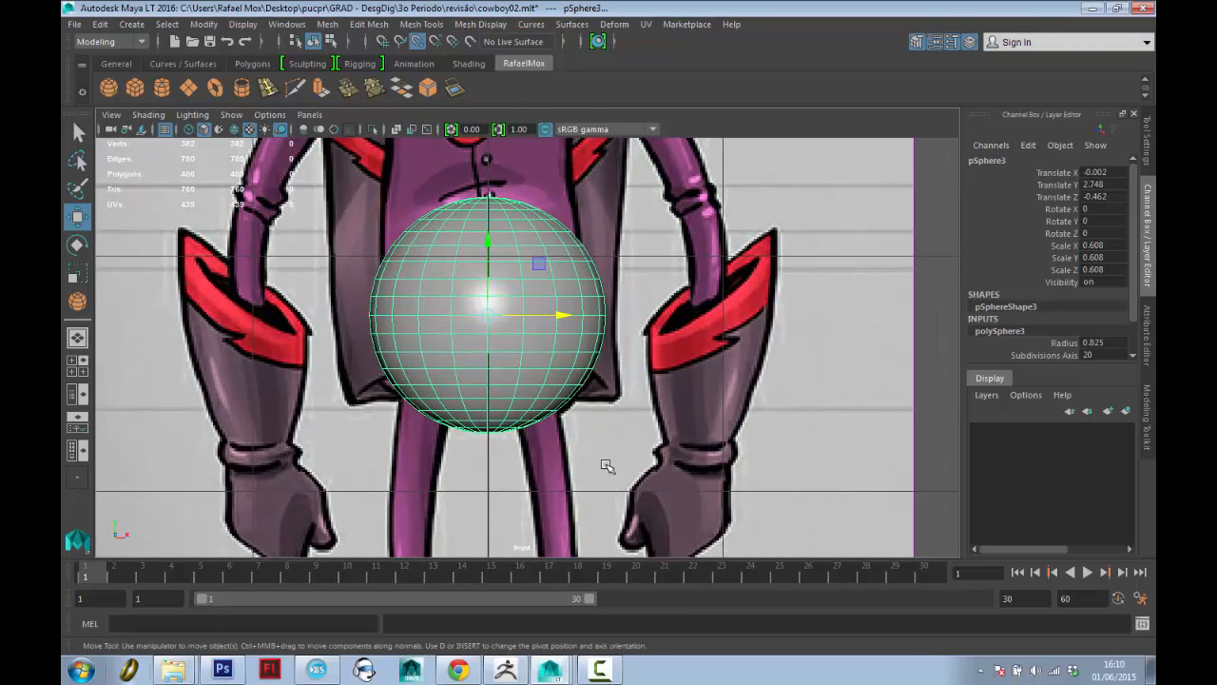
In the side view, move the sphere onto the hips at about 0.18 in Z and tilt it about 7.7 degrees around X.
left_click(540, 315)
left_click_drag(560, 333, 646, 350)
middle_click_drag(658, 365, 660, 348, "alt")
right_click_drag(660, 348, 657, 341, "alt")
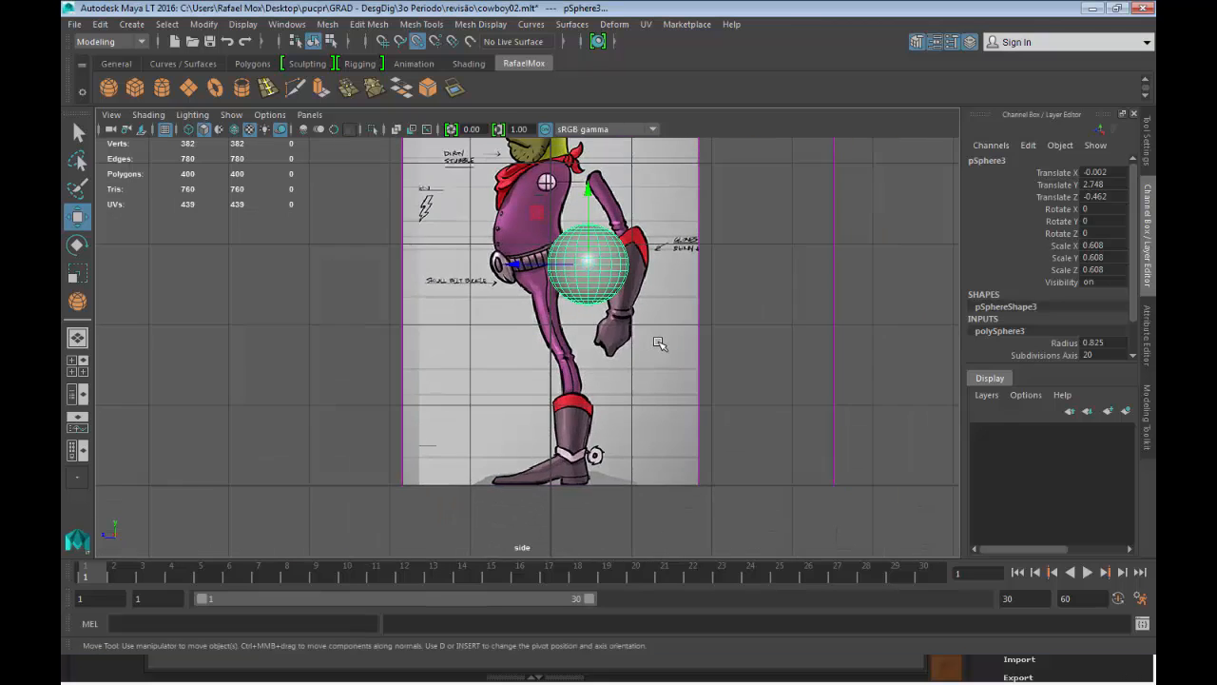
middle_click_drag(657, 342, 646, 379, "alt")
left_click_drag(550, 298, 498, 291)
key("e")
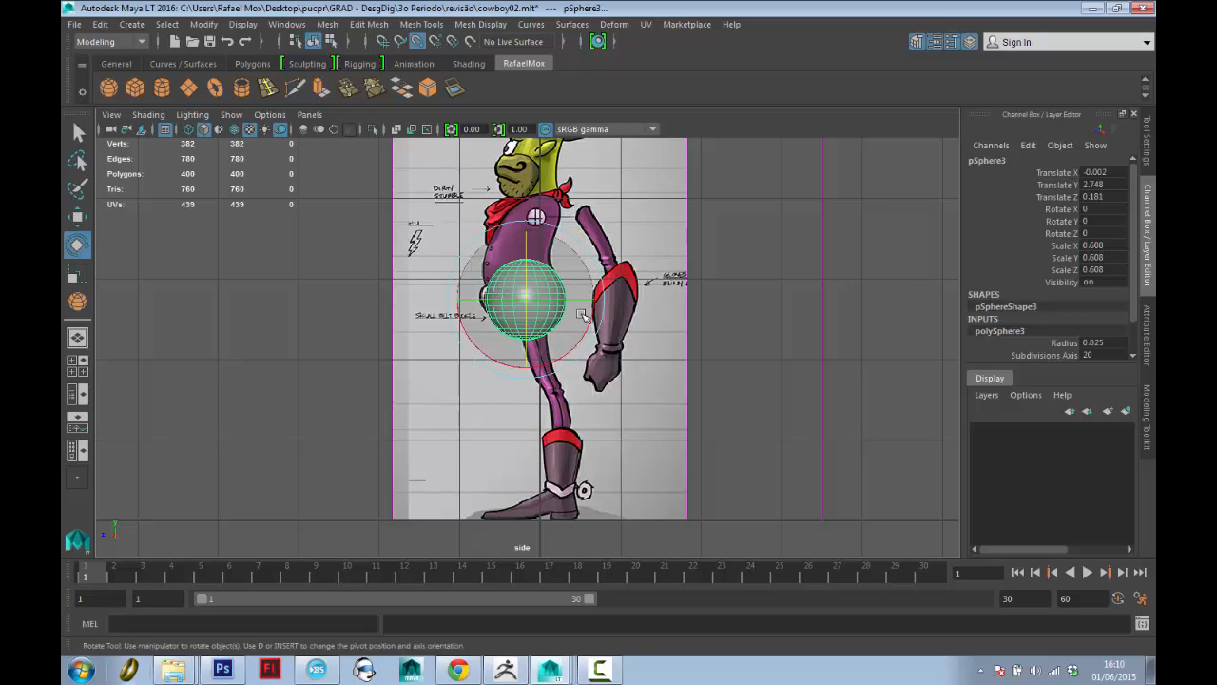
left_click_drag(588, 326, 583, 335)
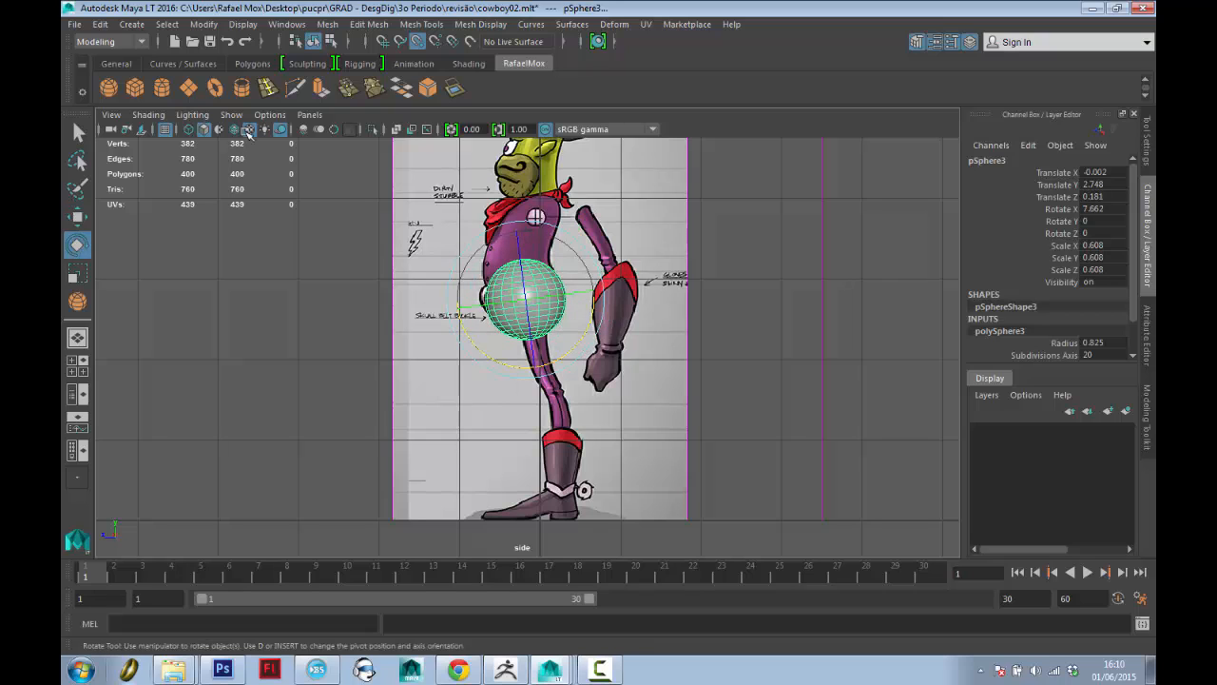
Create a polygon cylinder for the leg near the sphere, scale it uniformly to about 0.24, and show its creation settings.
key("y")
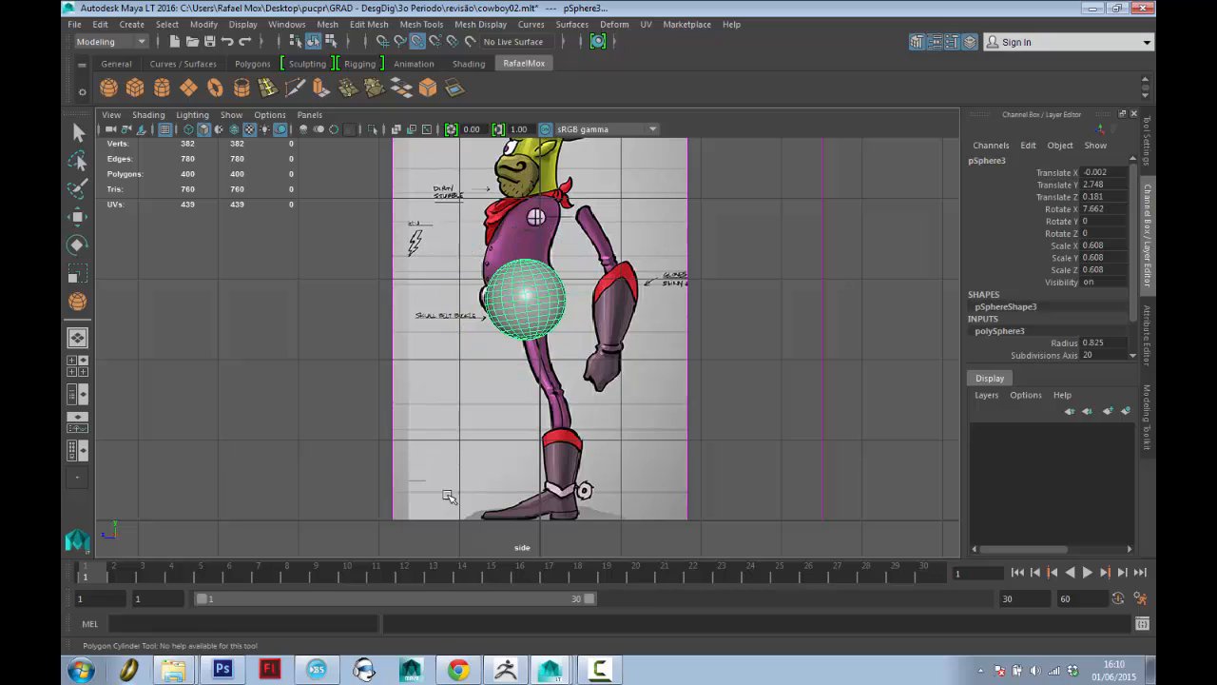
left_click(500, 436, "alt")
key("space")
left_click_drag(528, 423, 503, 492)
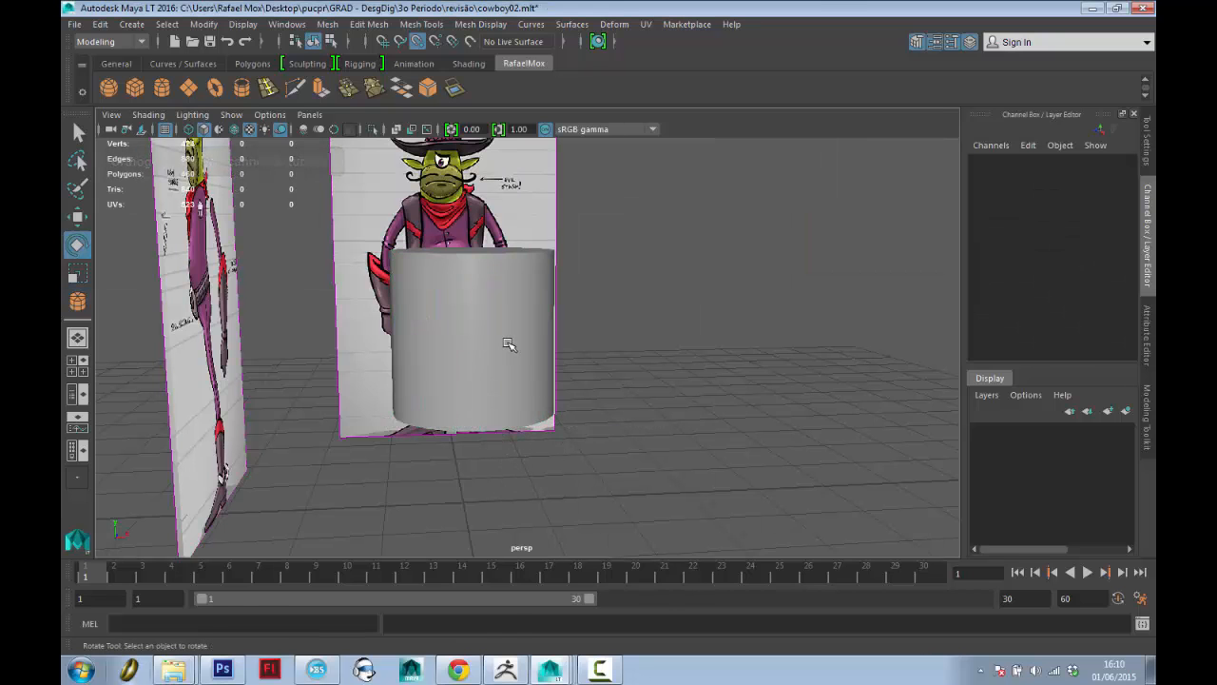
key("w")
key("r")
left_click_drag(478, 341, 447, 344)
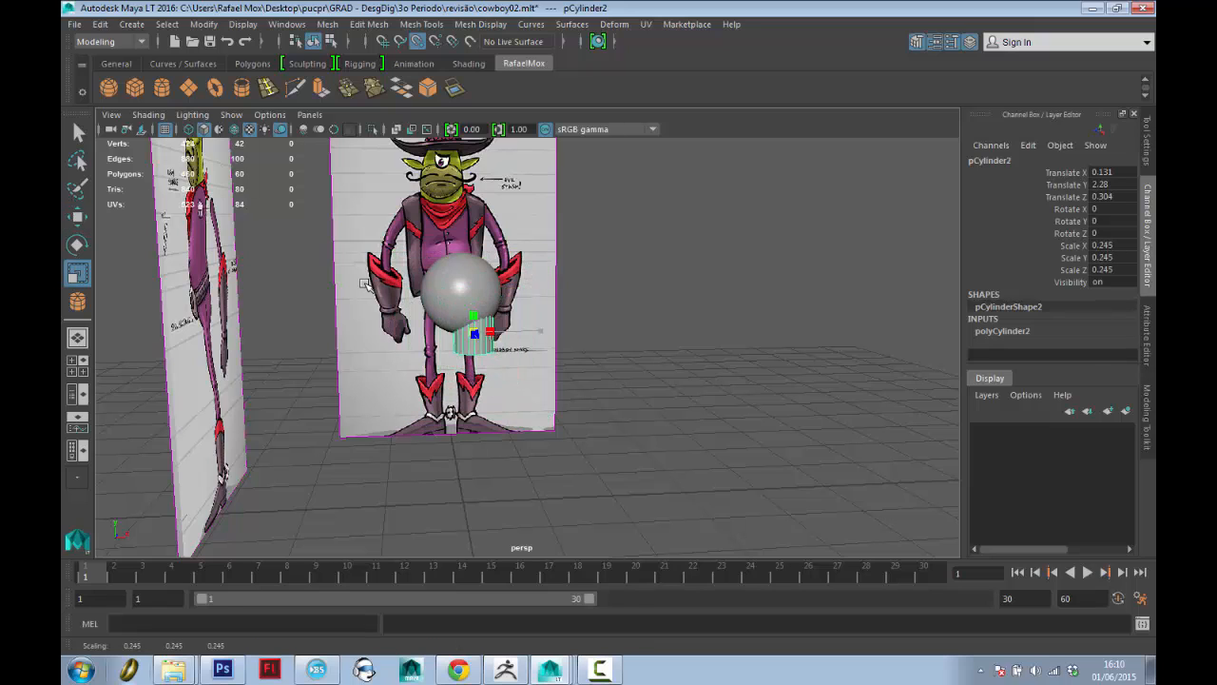
left_click(1053, 332)
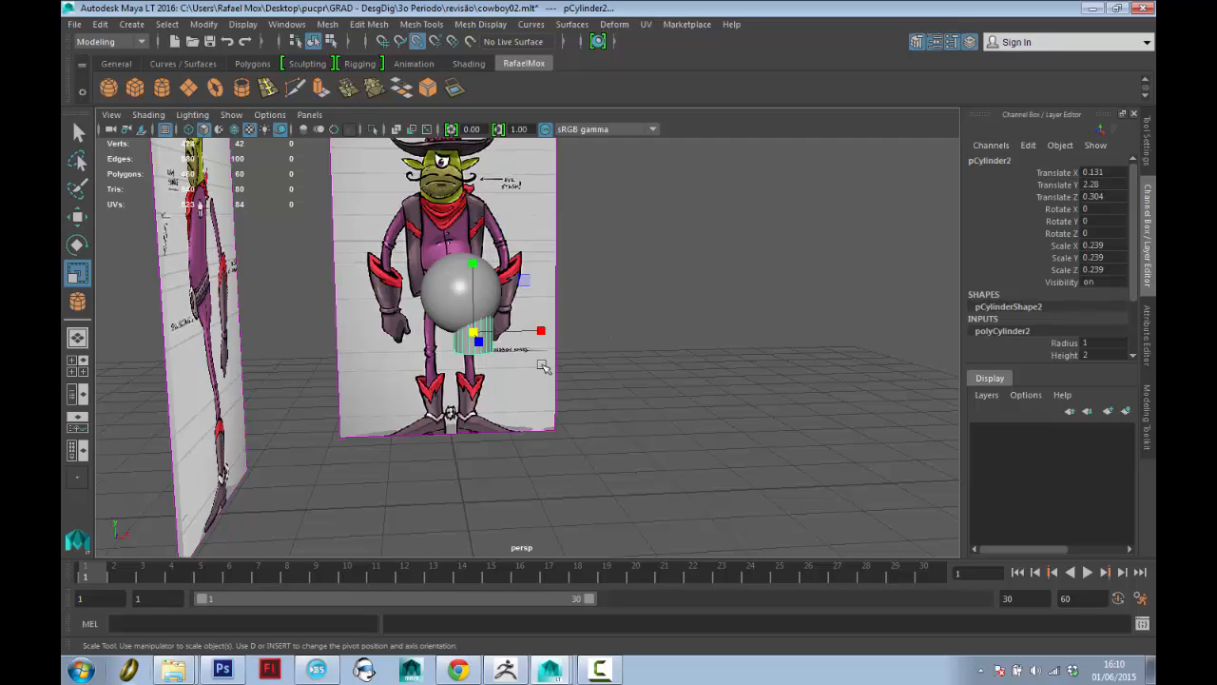
scroll(1041, 350, "down", 3)
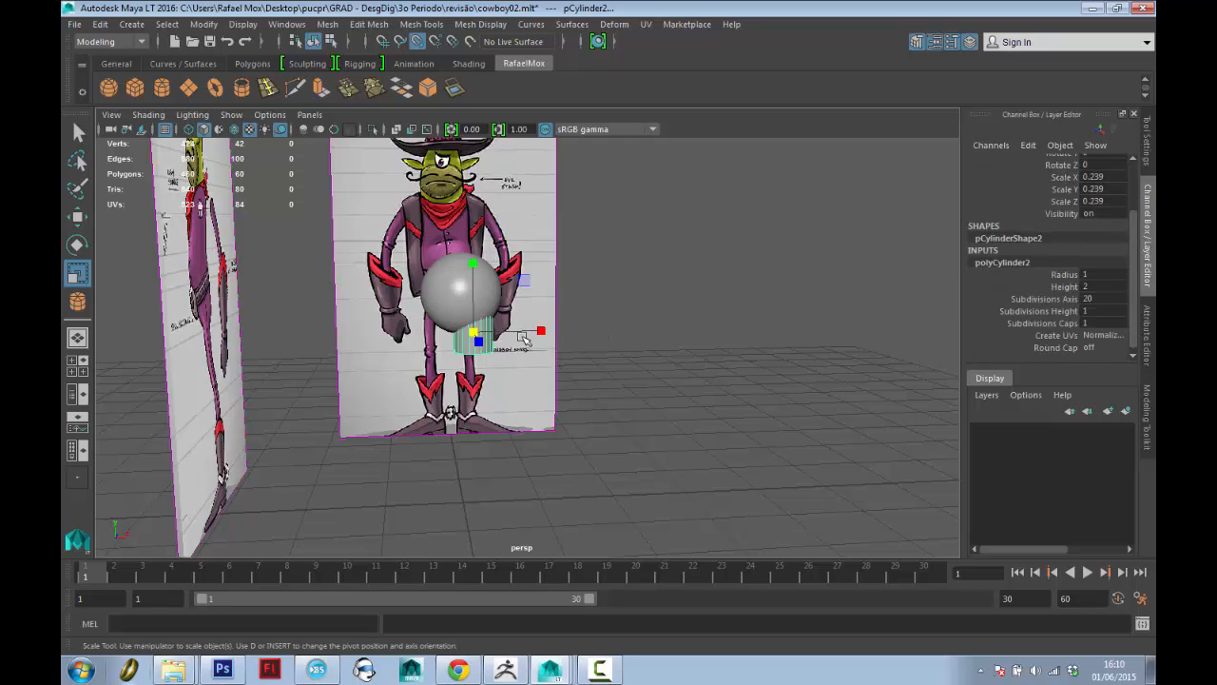
Stretch the cylinder vertically, lower it beneath the sphere to about 1.41 in Y, and scale it down uniformly to about 0.13.
left_click_drag(470, 262, 472, 224)
key("w")
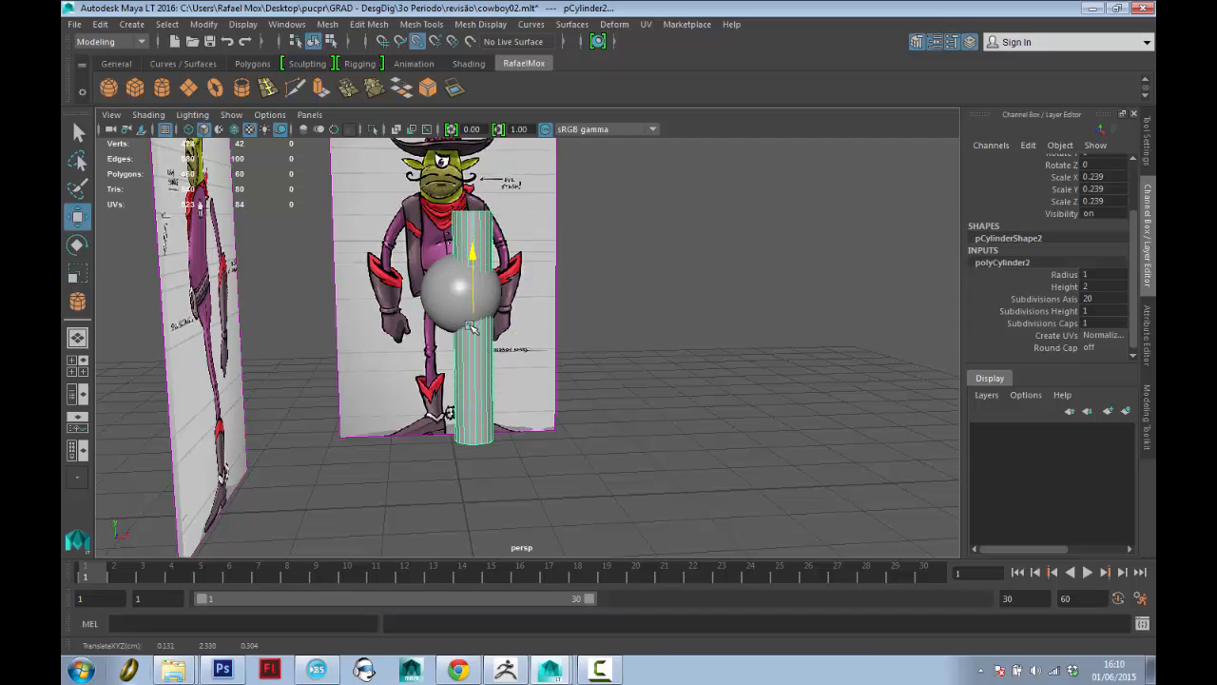
left_click_drag(536, 488, 538, 432, "alt")
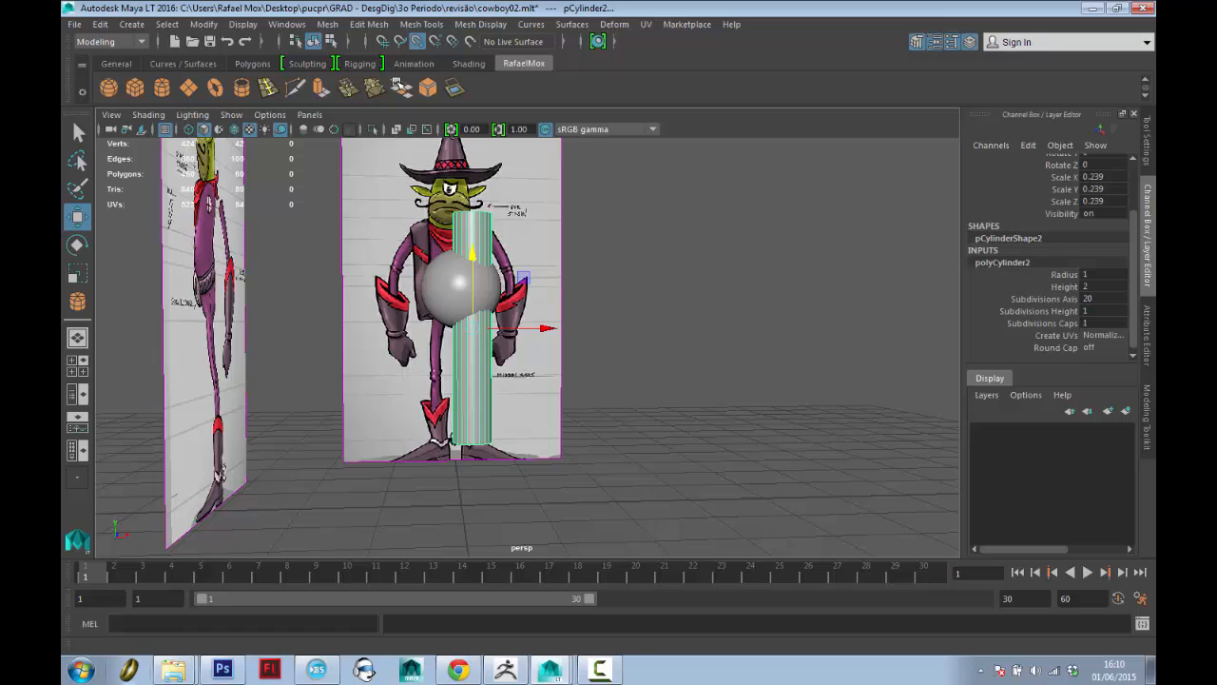
left_click_drag(472, 255, 473, 330)
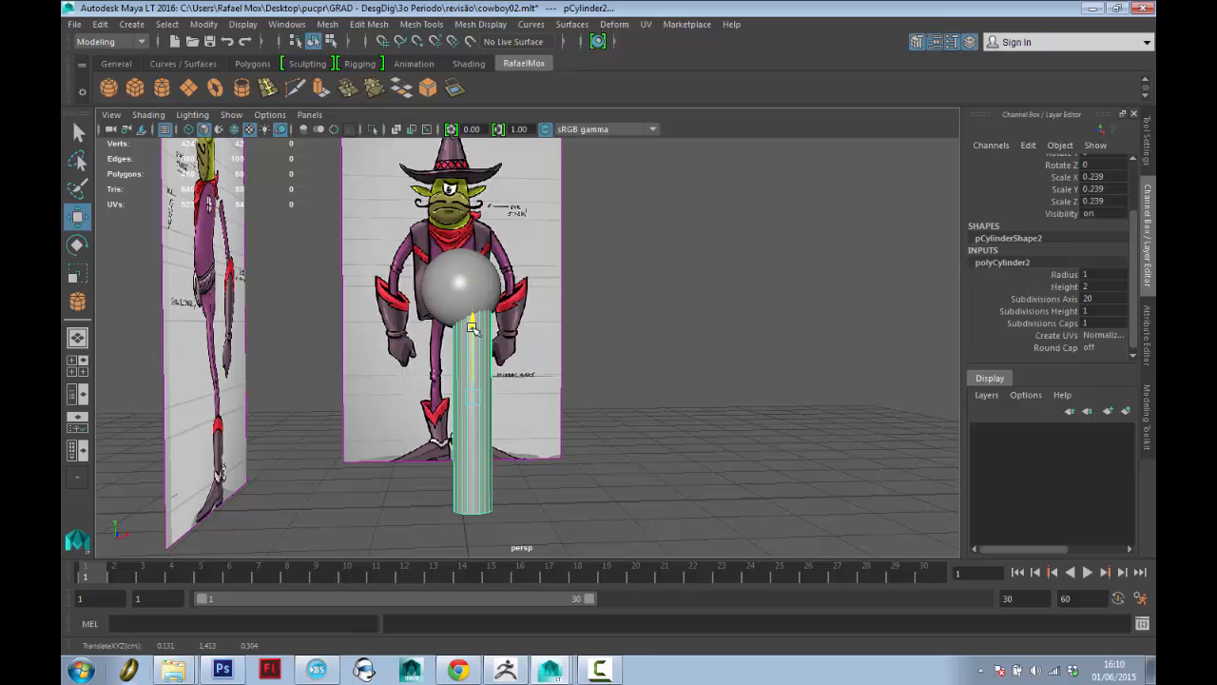
key("r")
left_click_drag(472, 395, 439, 395)
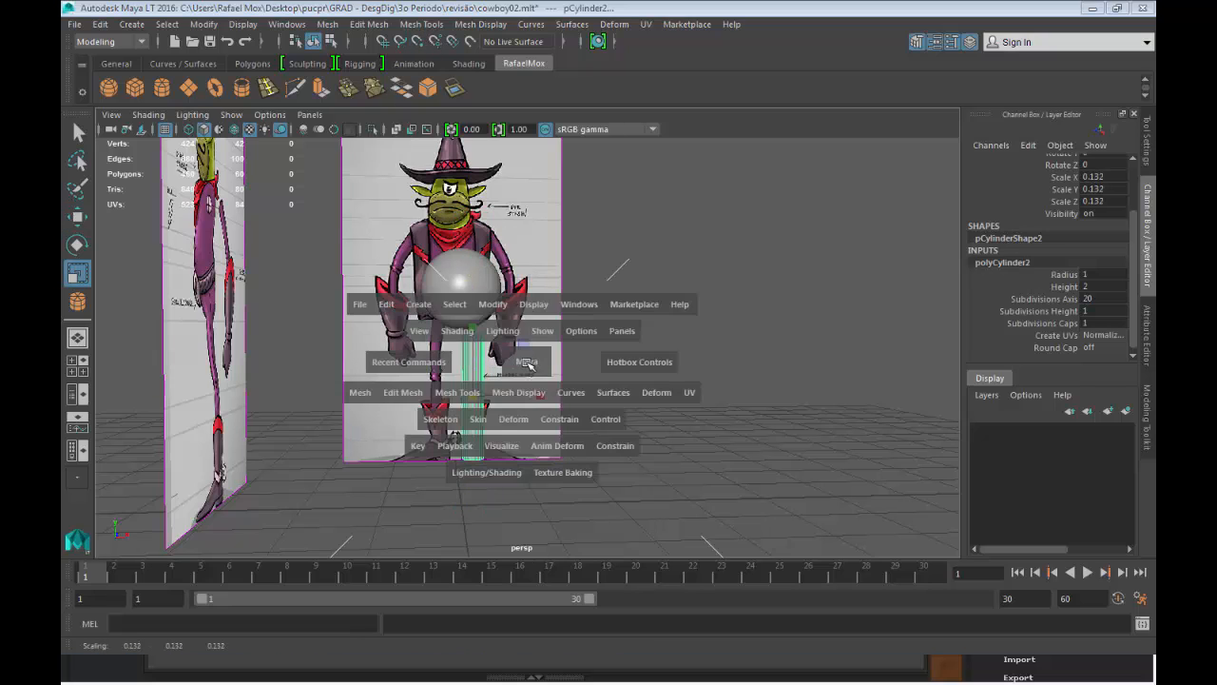
In the front view, move the cylinder over the leg at about 0.29 in X and scale it uniformly to about 0.087.
key("space")
left_click_drag(526, 361, 538, 405)
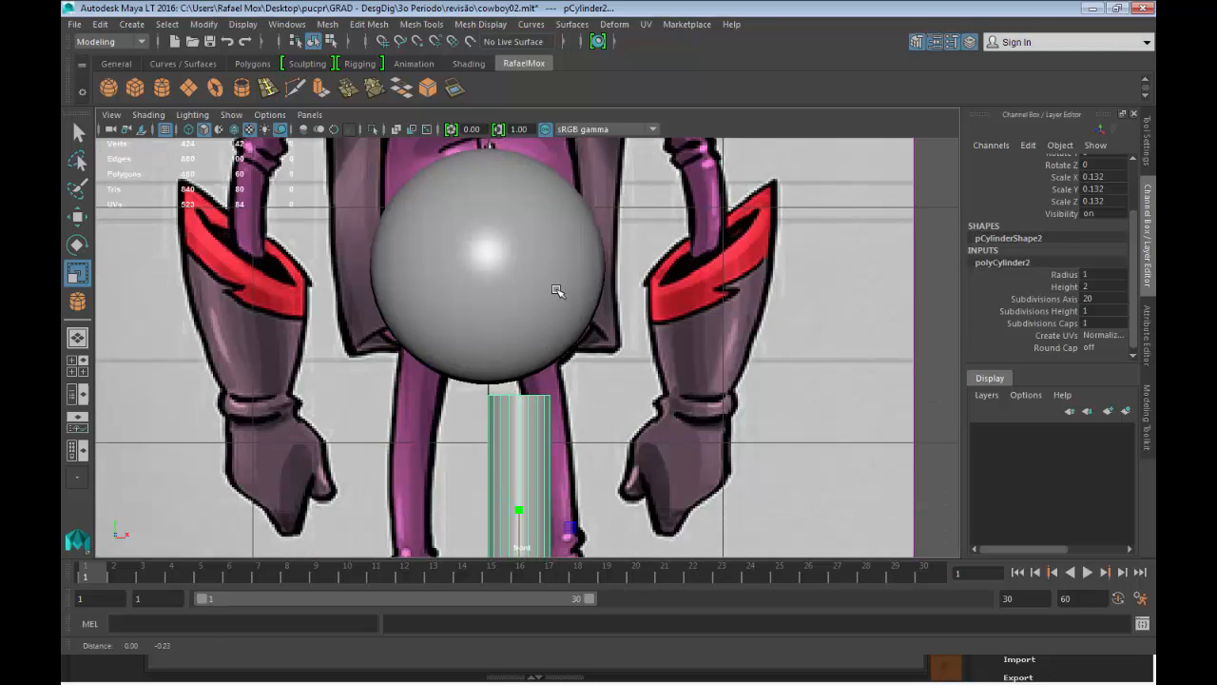
scroll(582, 406, "up", 2)
scroll(571, 397, "up", 4)
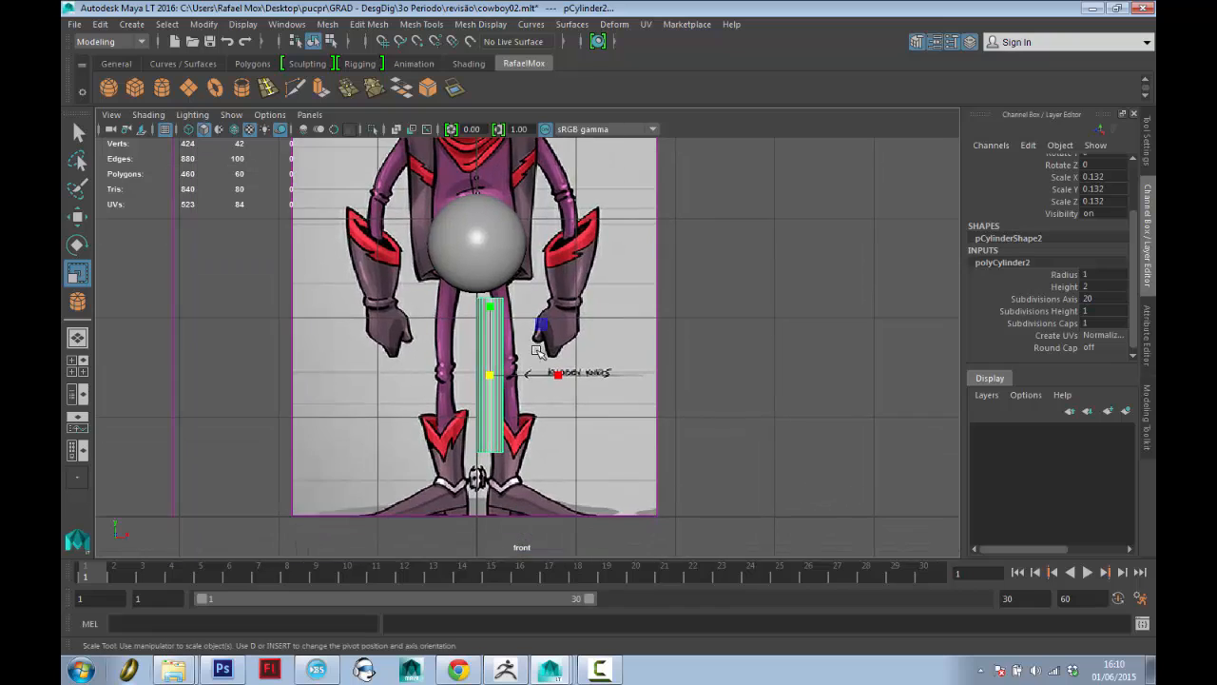
key("w")
left_click(563, 380)
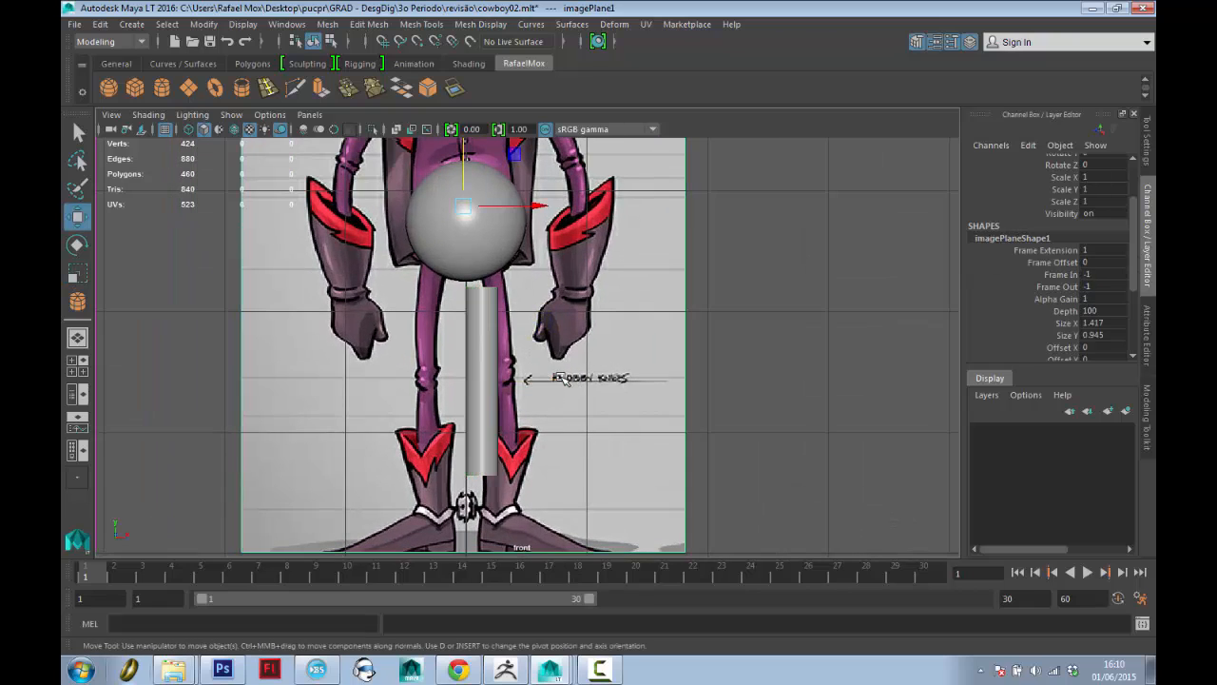
left_click(475, 384)
mouse_move(475, 383)
left_mouse_down()
mouse_move(494, 380)
mouse_move(469, 367)
left_mouse_up()
key("r")
middle_click_drag(547, 422, 536, 462, "alt")
scroll(535, 462, "up", 2)
middle_click_drag(551, 382, 594, 298, "alt")
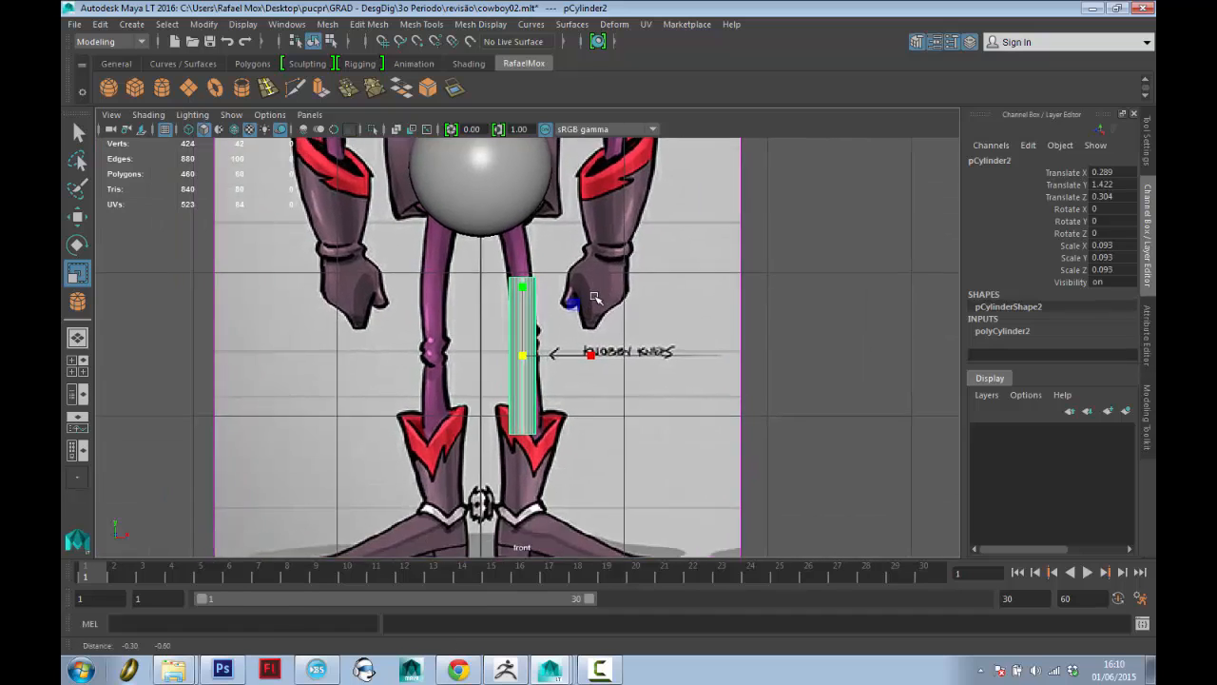
scroll(599, 314, "up", 3)
left_click_drag(526, 380, 521, 381)
Move the cylinder's upper vertices to the sphere's underside and its lower vertices down into the boot.
key("q")
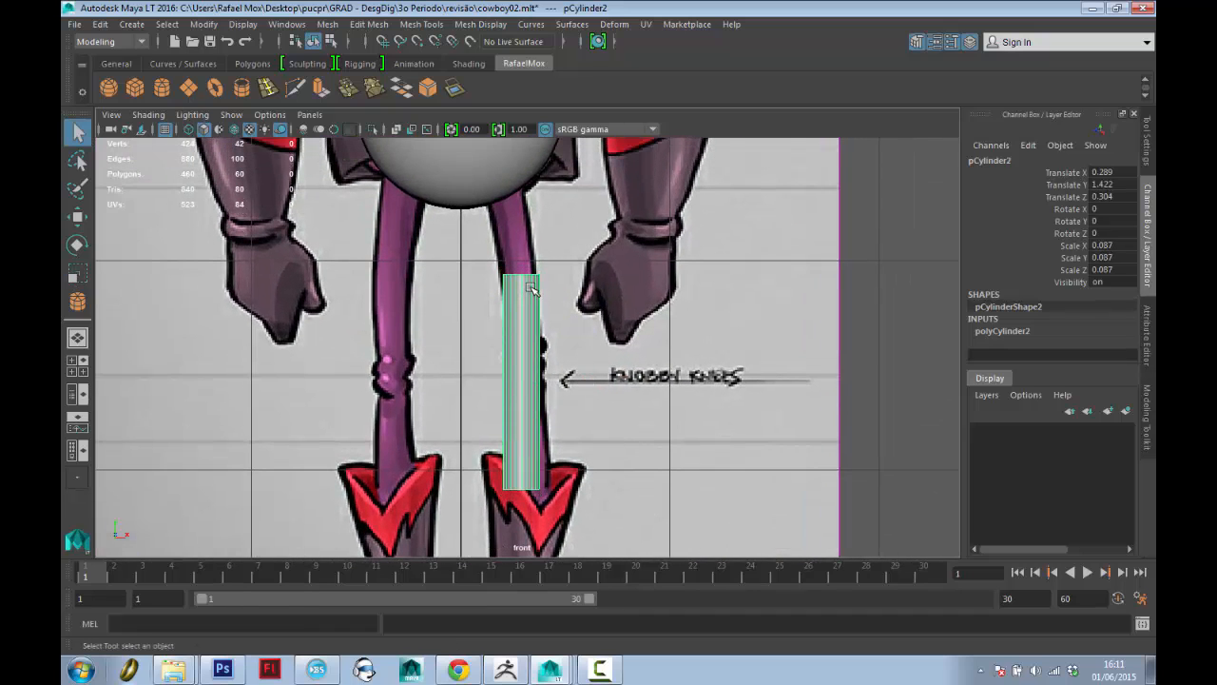
right_click_drag(531, 289, 467, 253)
left_click_drag(466, 253, 504, 171)
key("w")
left_click_drag(552, 500, 530, 527)
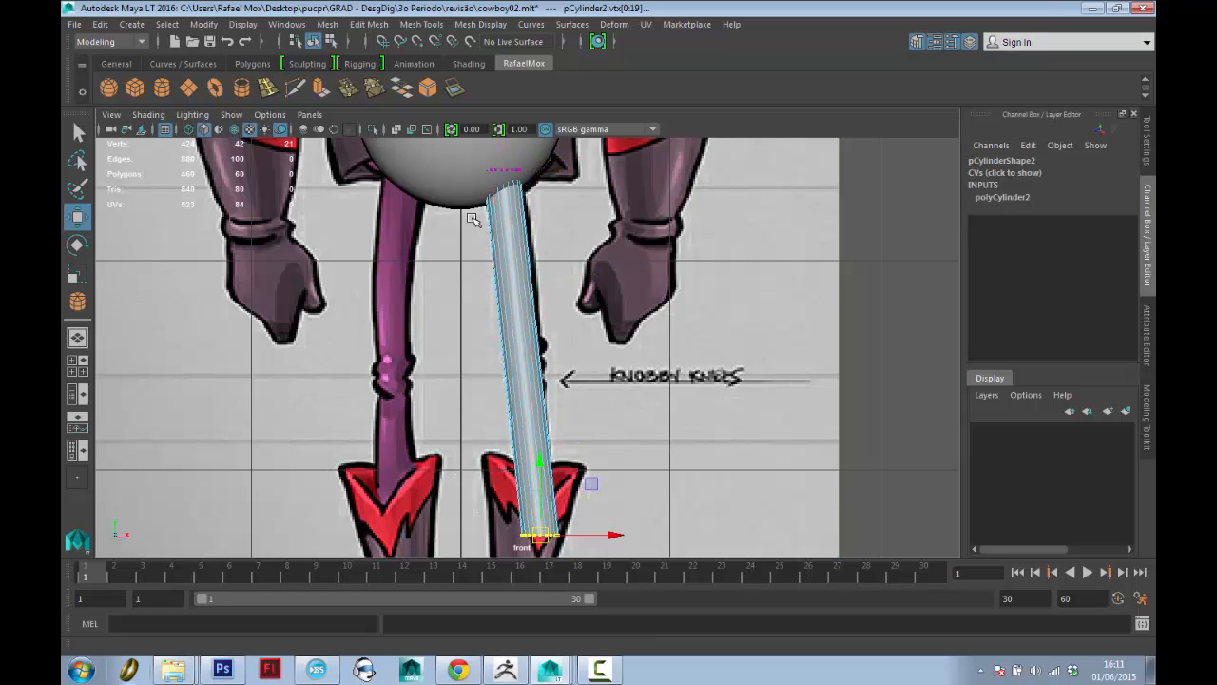
Insert edge loops at the cylinder's thigh and just above the knee, and shift them sideways to follow the drawn leg.
left_click(267, 87)
left_click(533, 281)
key("w")
left_click_drag(520, 276, 532, 273)
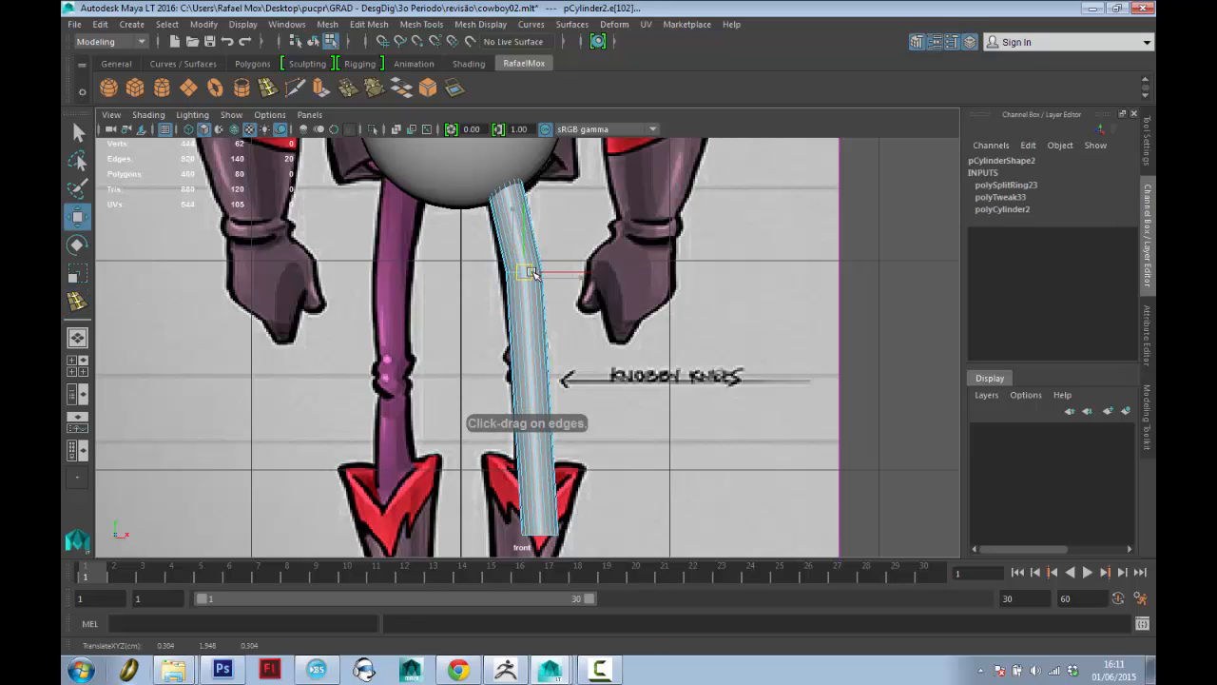
key("y")
left_click(527, 352)
key("w")
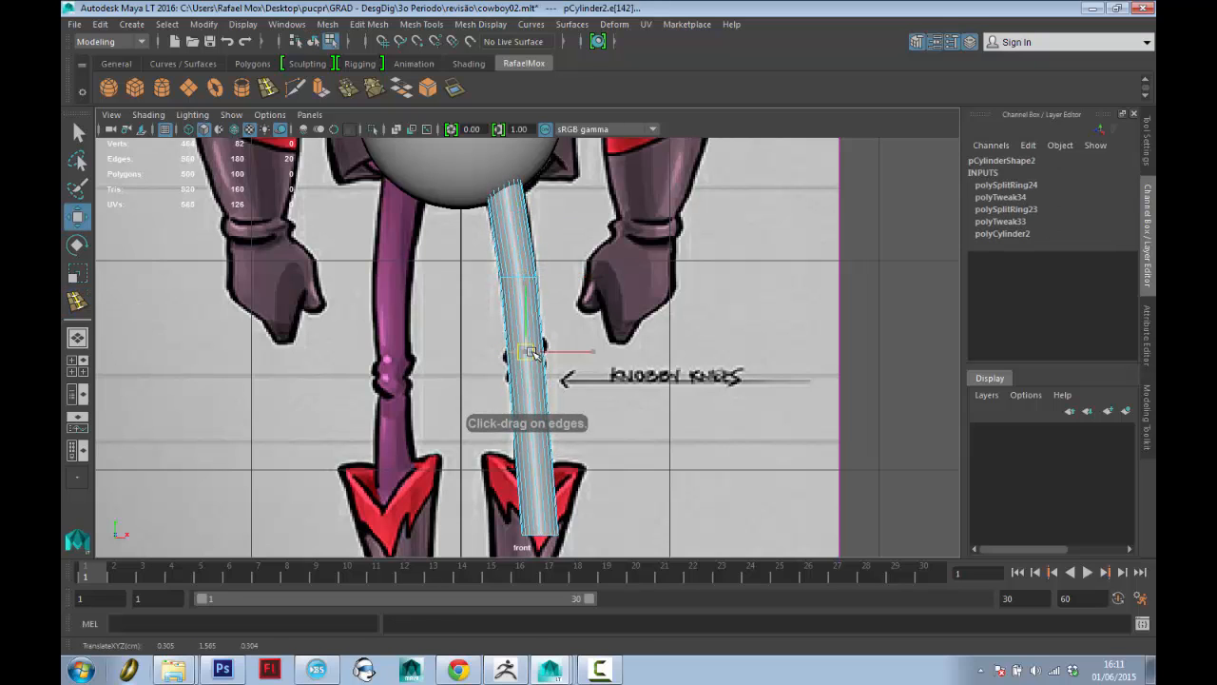
Insert an edge loop at the shin and rotate the shin and knee loops to match the leg's slant.
middle_click_drag(530, 352, 546, 288, "alt")
key("y")
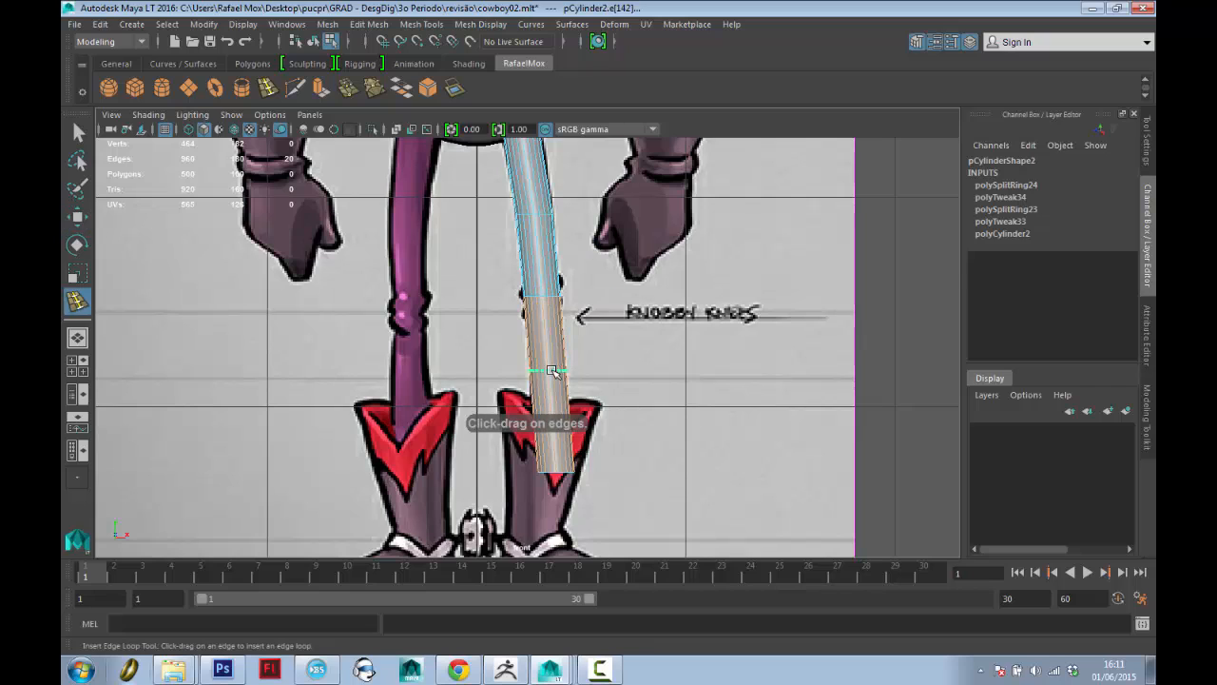
left_click(551, 370)
key("e")
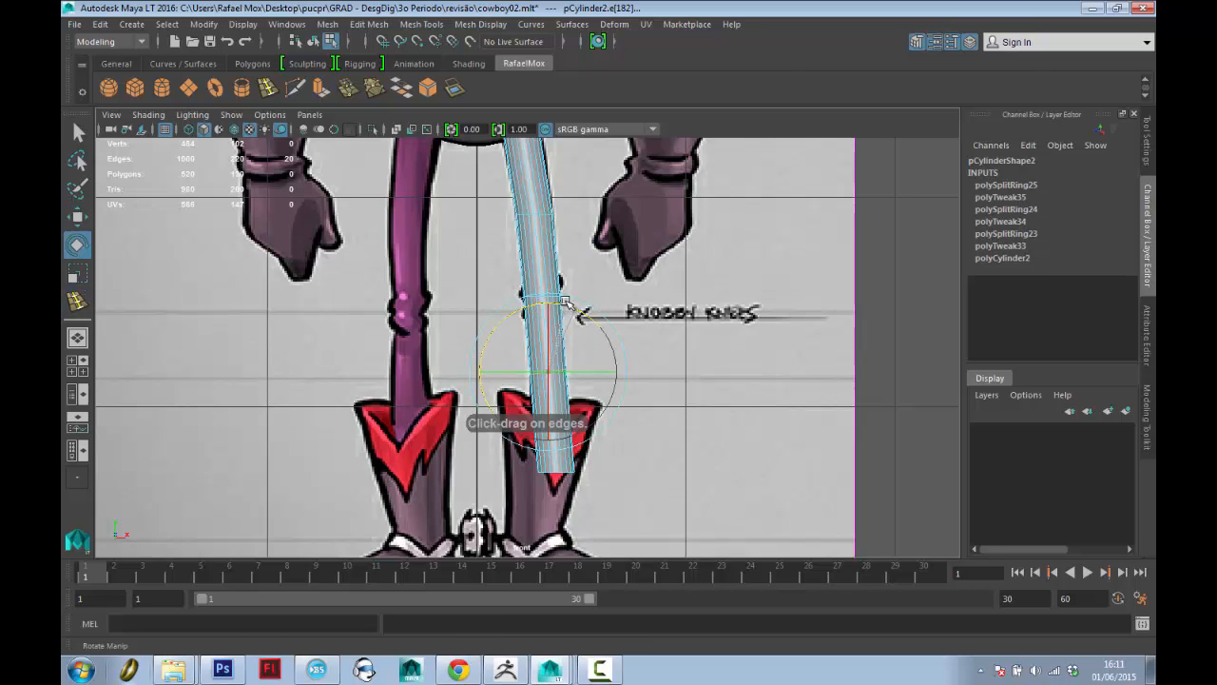
double_click(567, 291)
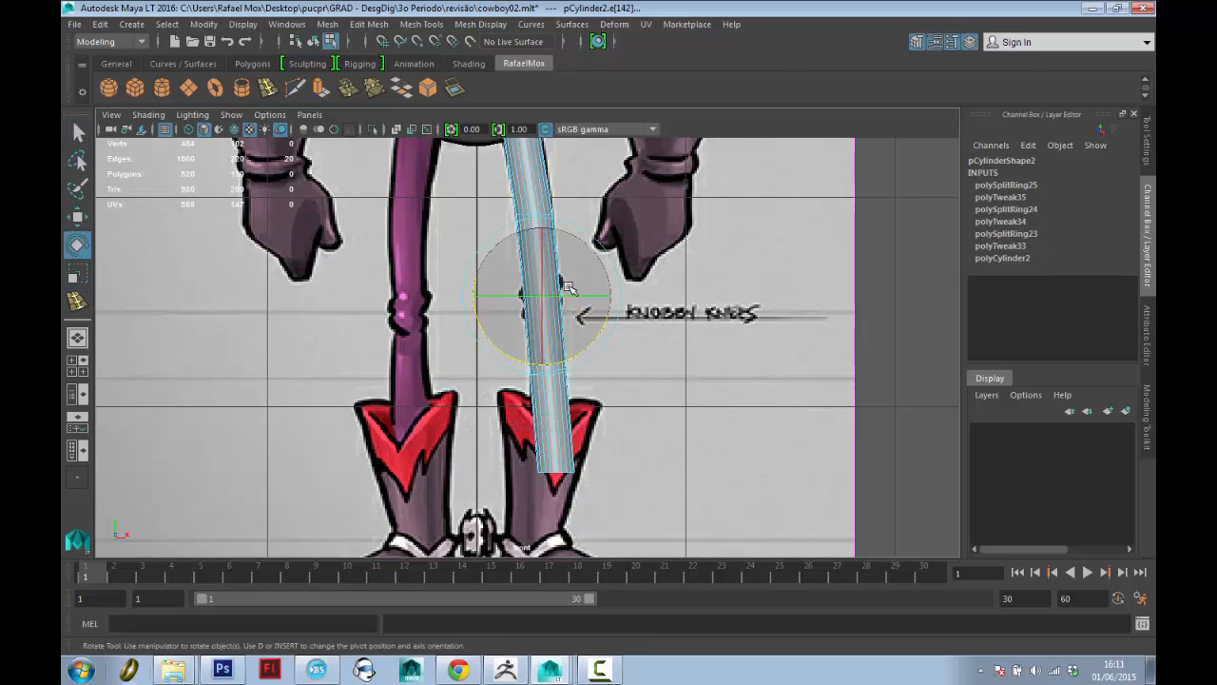
key("q")
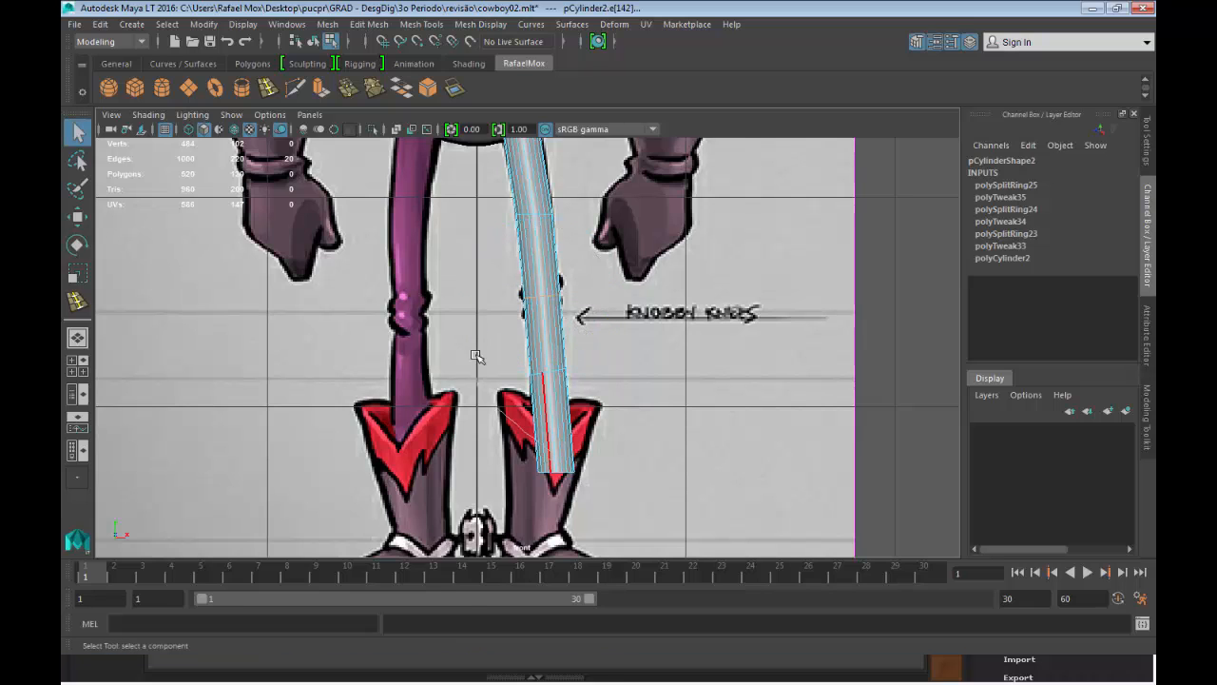
Select the vertices at the leg's lower end and return the cylinder to object mode with smooth preview on.
right_click_drag(478, 356, 470, 277)
key("w")
left_click_drag(597, 483, 548, 457)
middle_click_drag(539, 233, 515, 309, "alt")
key("q")
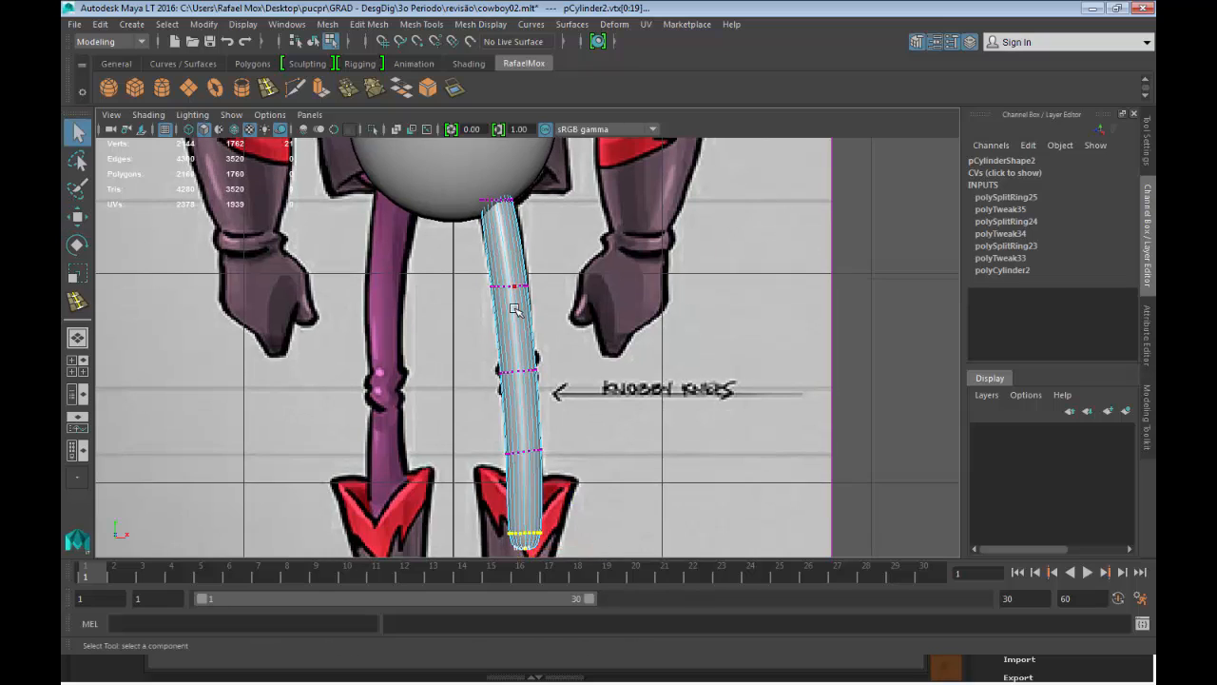
right_click_drag(514, 309, 510, 243)
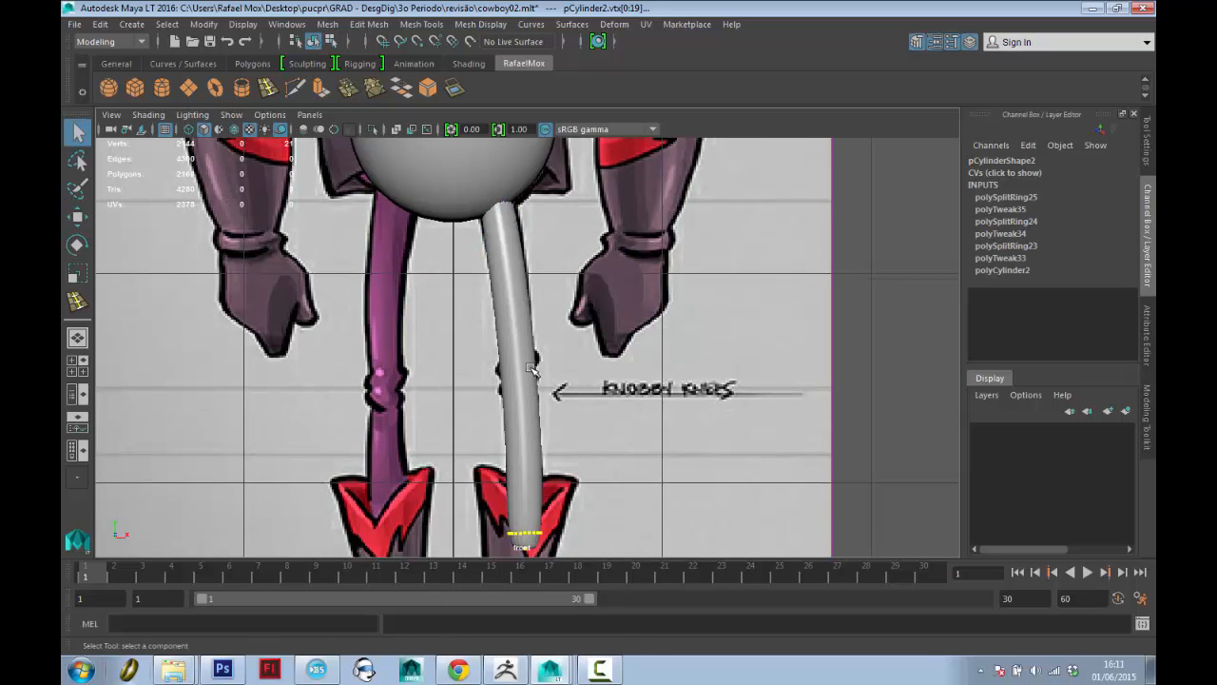
Insert an edge loop just above the cylinder's knee and scale it outward to match the drawn knobby knee.
left_click(526, 362)
scroll(529, 369, "up", 6)
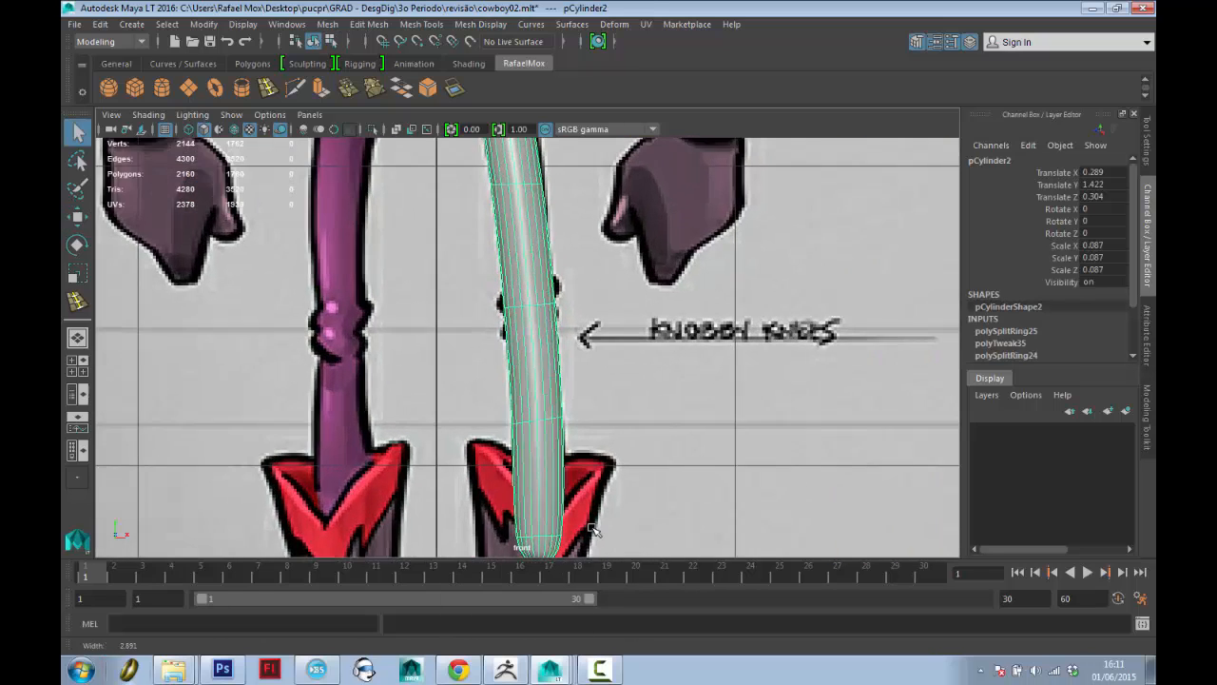
left_click(267, 87)
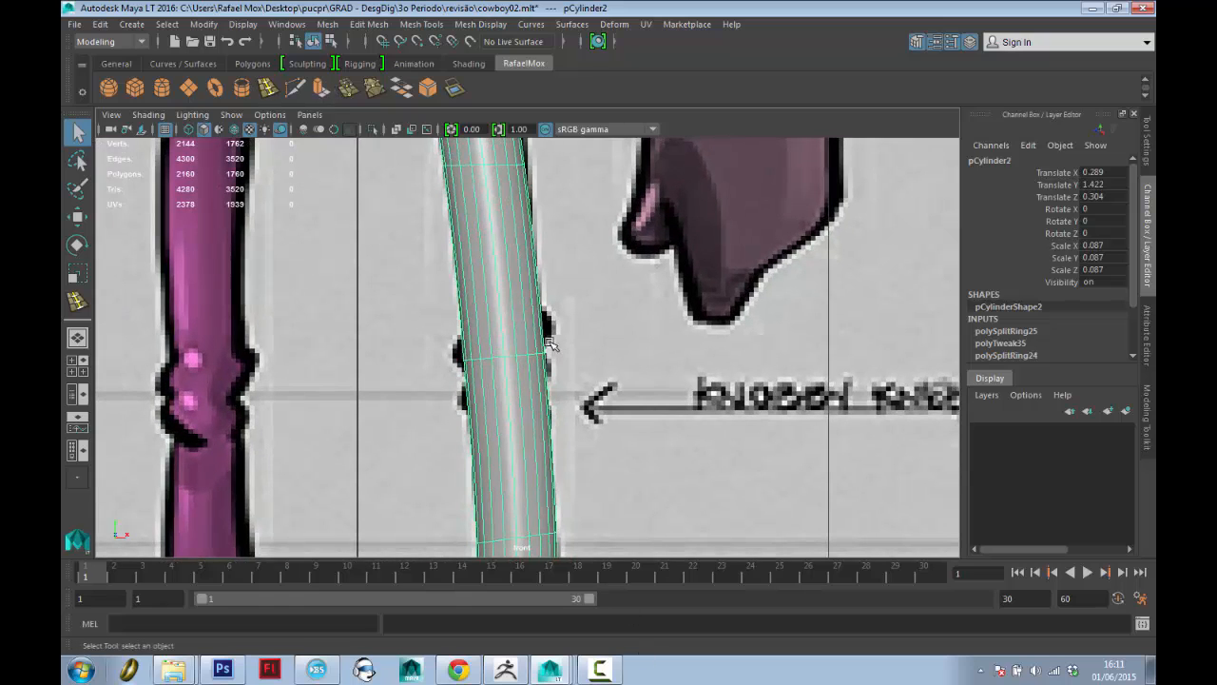
left_click(514, 334)
key("r")
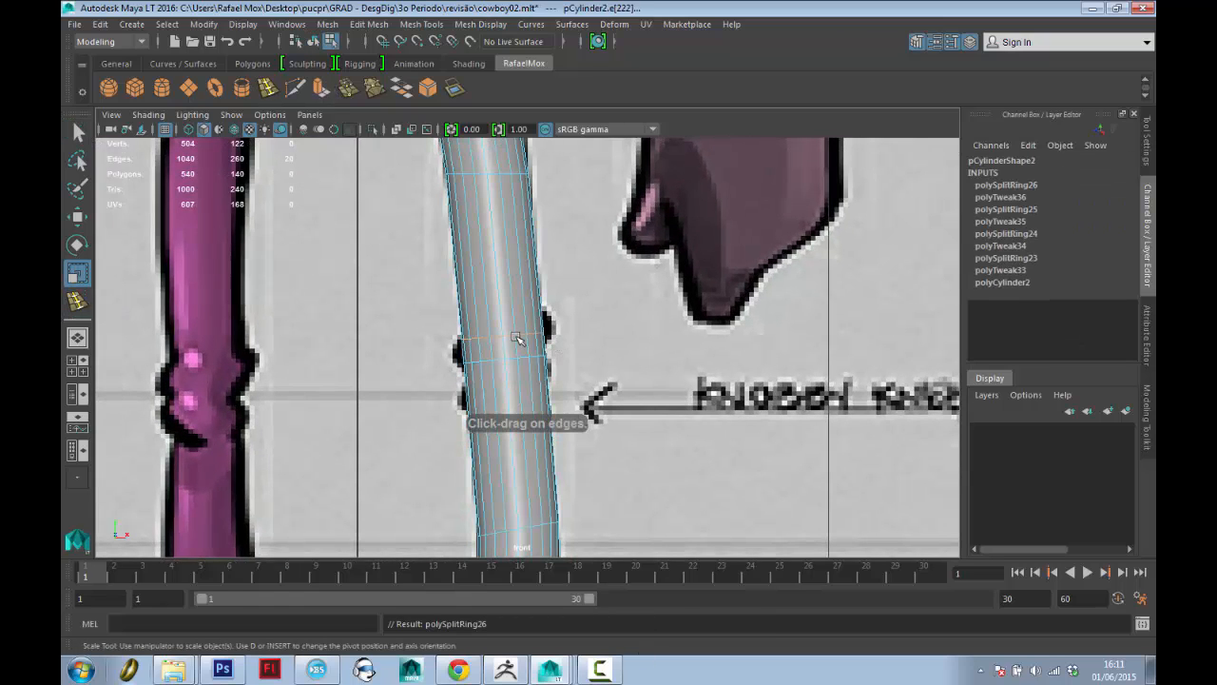
left_click_drag(519, 337, 520, 339)
Insert two more edge loops below the first knee bump, scaling one outward and the lower one inward.
key("g")
mouse_move(506, 391)
left_mouse_down()
mouse_move(530, 392)
mouse_move(494, 404)
mouse_move(488, 392)
left_mouse_up()
key("r")
key("g")
left_click(514, 415)
key("r")
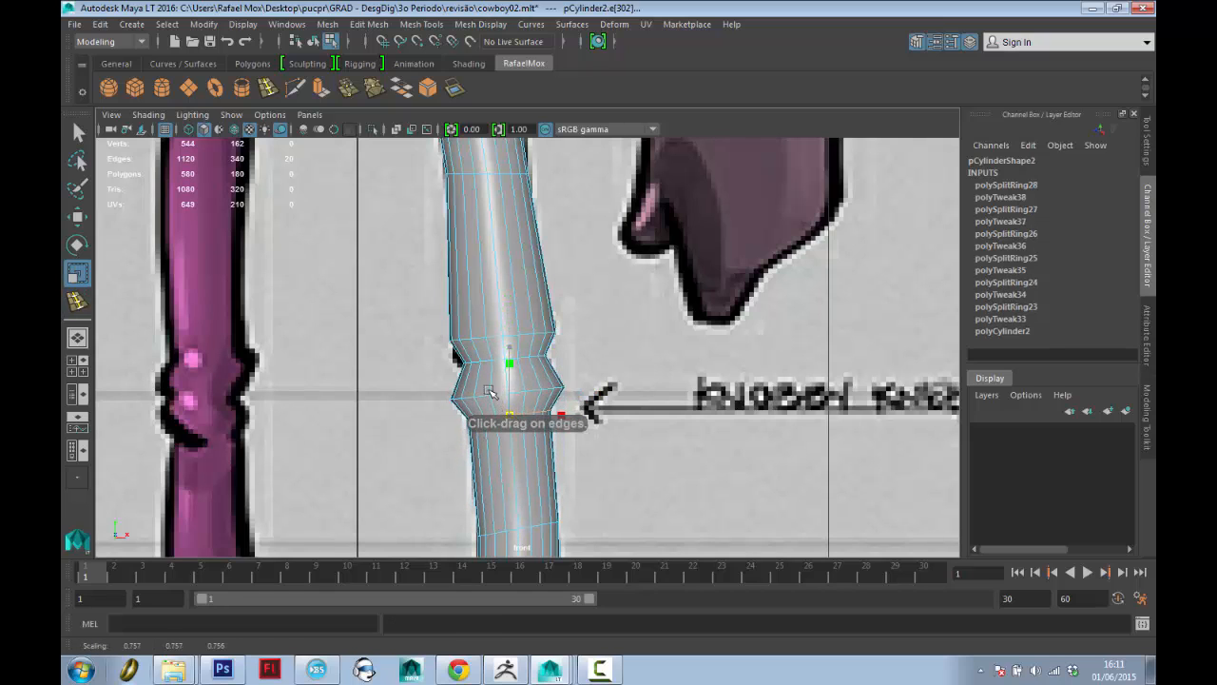
Insert an edge loop above the knee, scale it inward, and return the leg to object mode with smooth preview.
key("g")
left_click(505, 312)
key("r")
left_click_drag(504, 308, 483, 303)
key("q")
right_click_drag(522, 282, 590, 265)
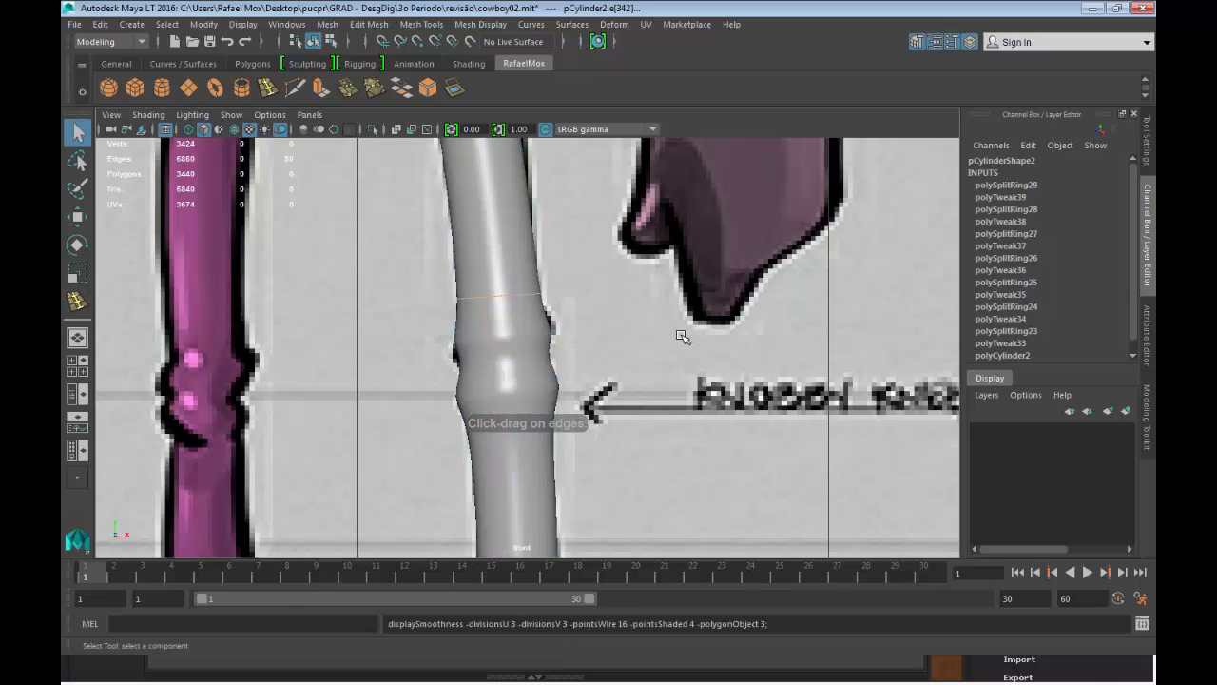
key("a")
scroll(650, 382, "up", 10)
In the side view, move the leg cylinder backward beneath the sphere's middle, to Translate Z 0.06.
key("space")
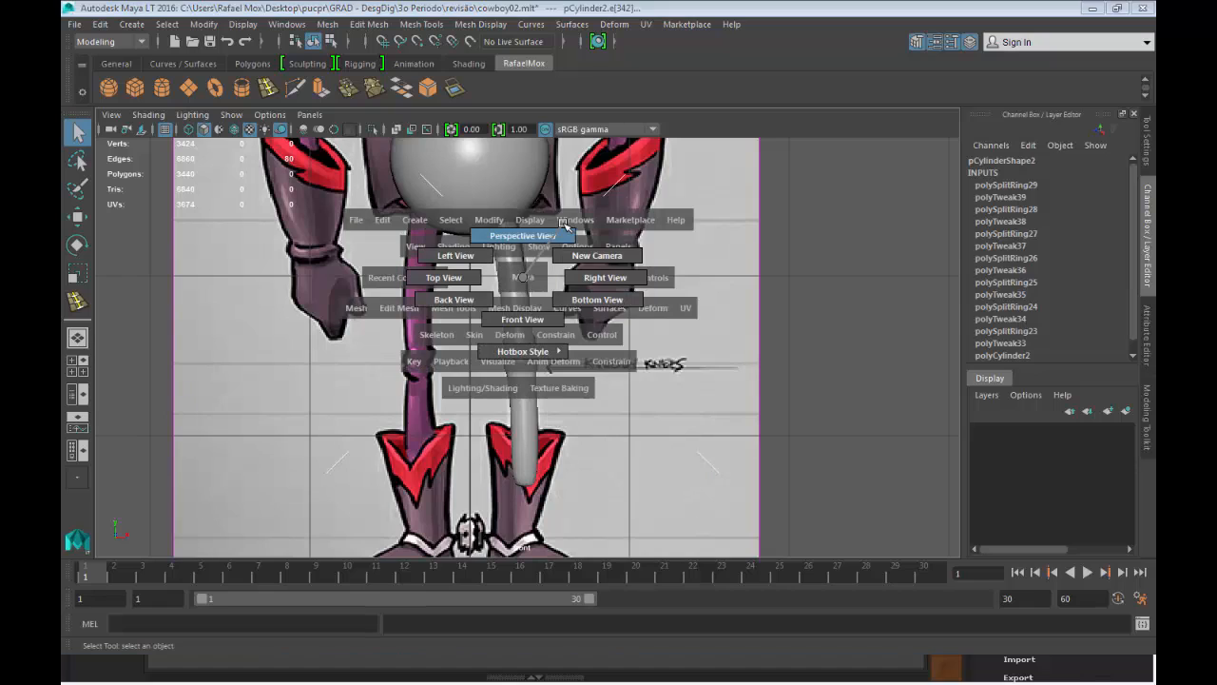
left_click_drag(553, 235, 461, 232)
key("space")
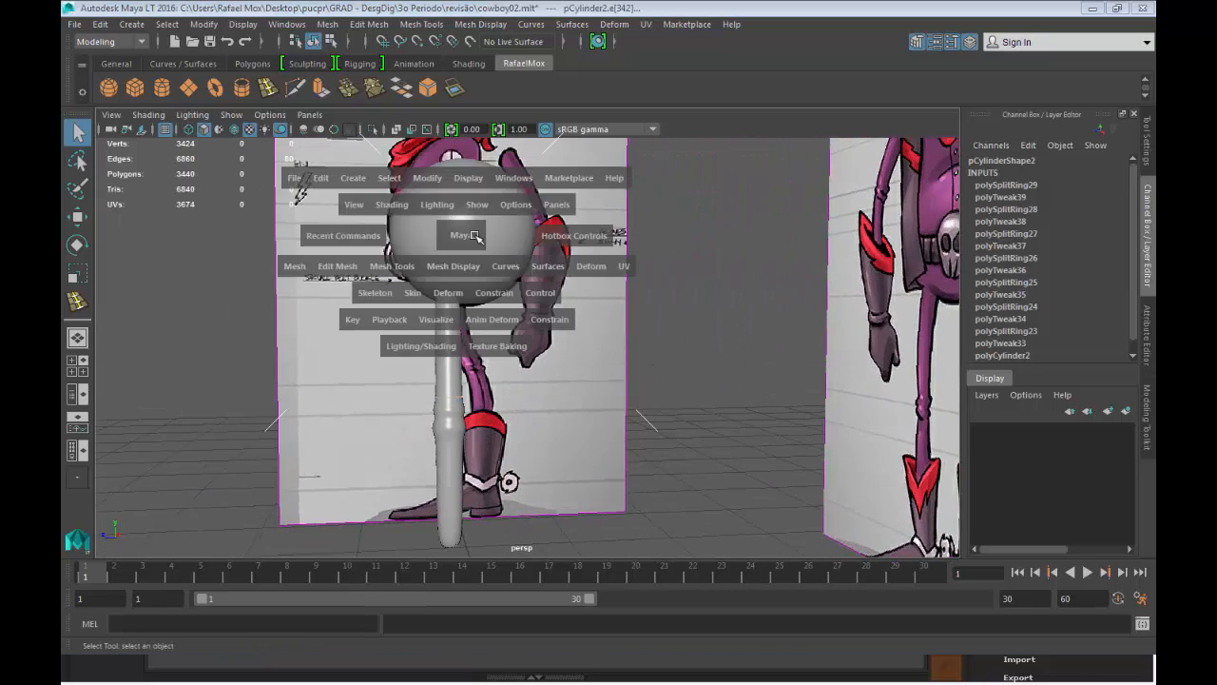
left_click_drag(556, 231, 543, 237)
right_click_drag(538, 285, 638, 543, "alt")
middle_click_drag(638, 543, 669, 645, "alt")
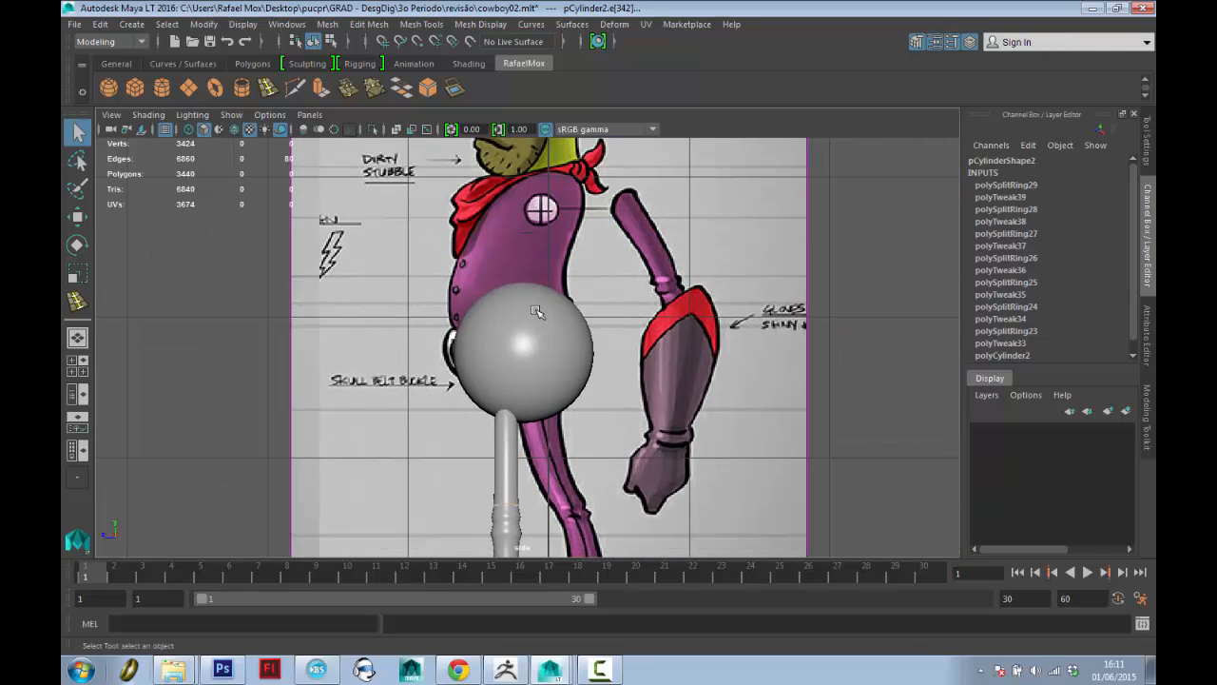
left_click(558, 345)
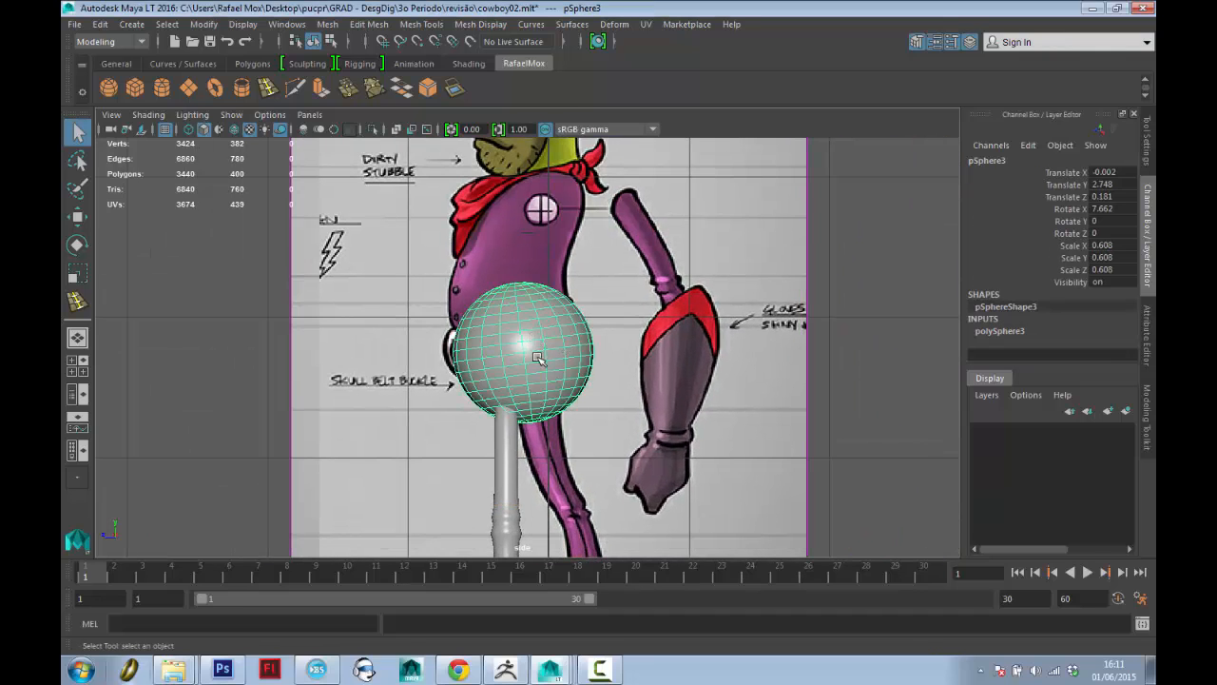
middle_click_drag(537, 357, 544, 253, "alt")
left_click(517, 393)
key("w")
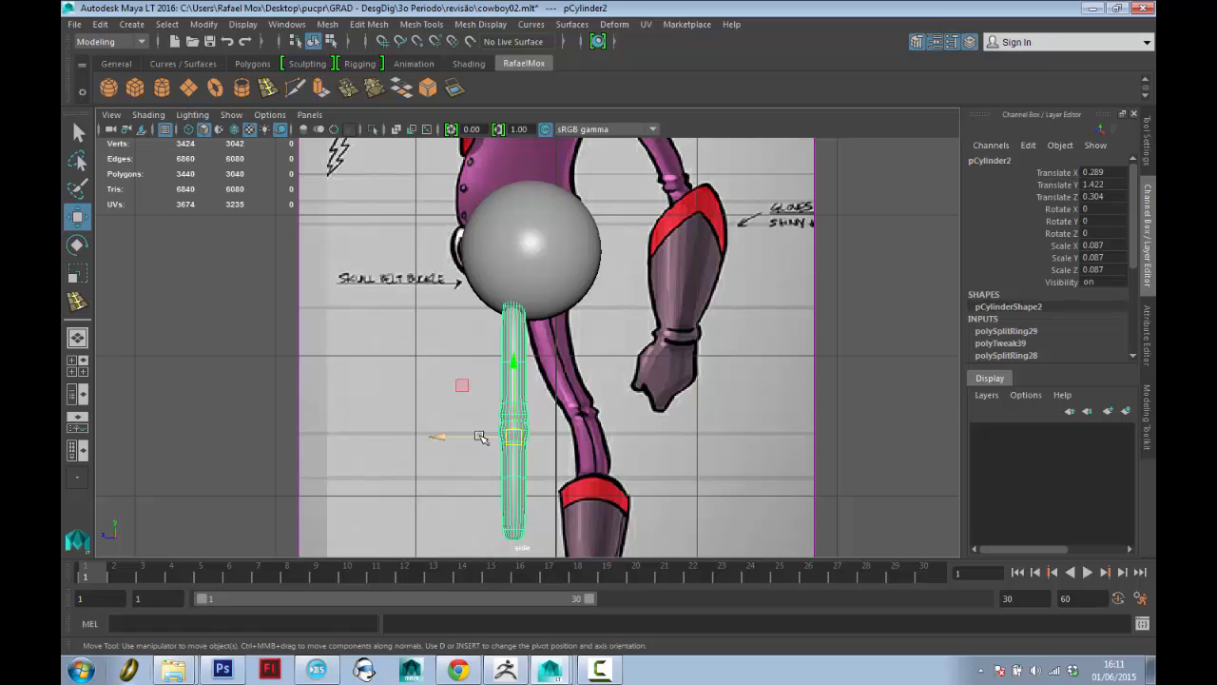
left_click_drag(481, 437, 518, 435)
middle_click_drag(542, 409, 536, 383, "alt")
Switch the leg cylinder to vertex editing and enable Soft Select.
key("q")
right_click(546, 282)
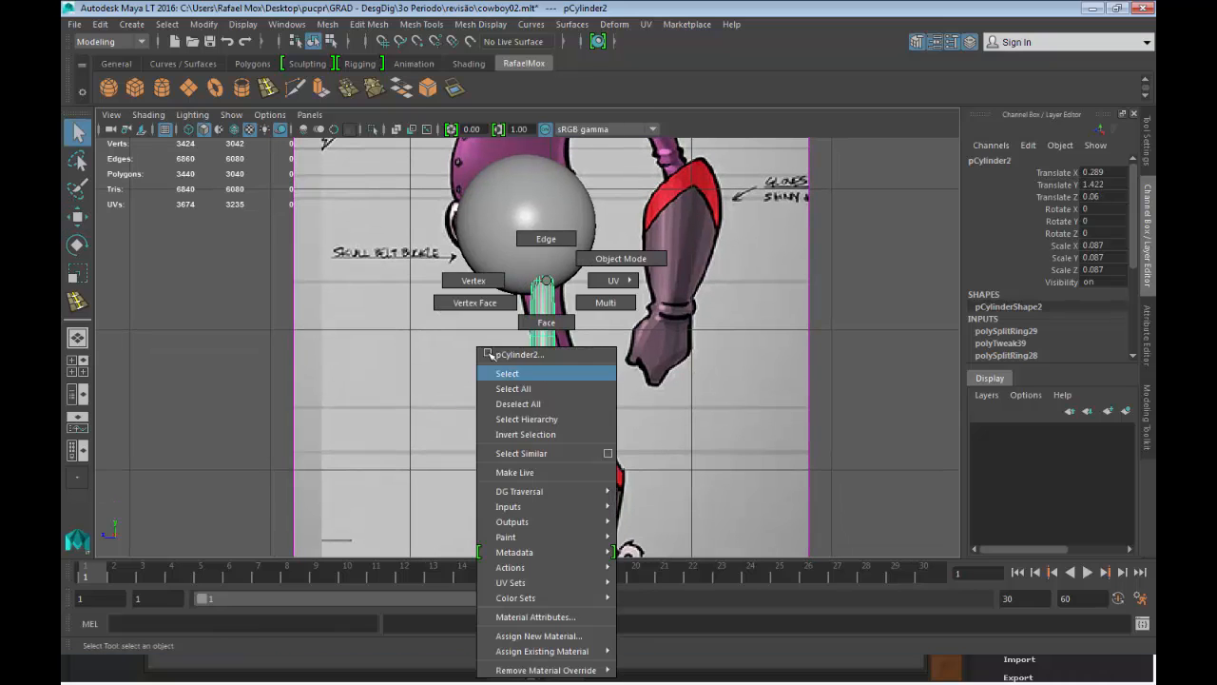
right_click_drag(488, 353, 464, 283)
left_click(1149, 138)
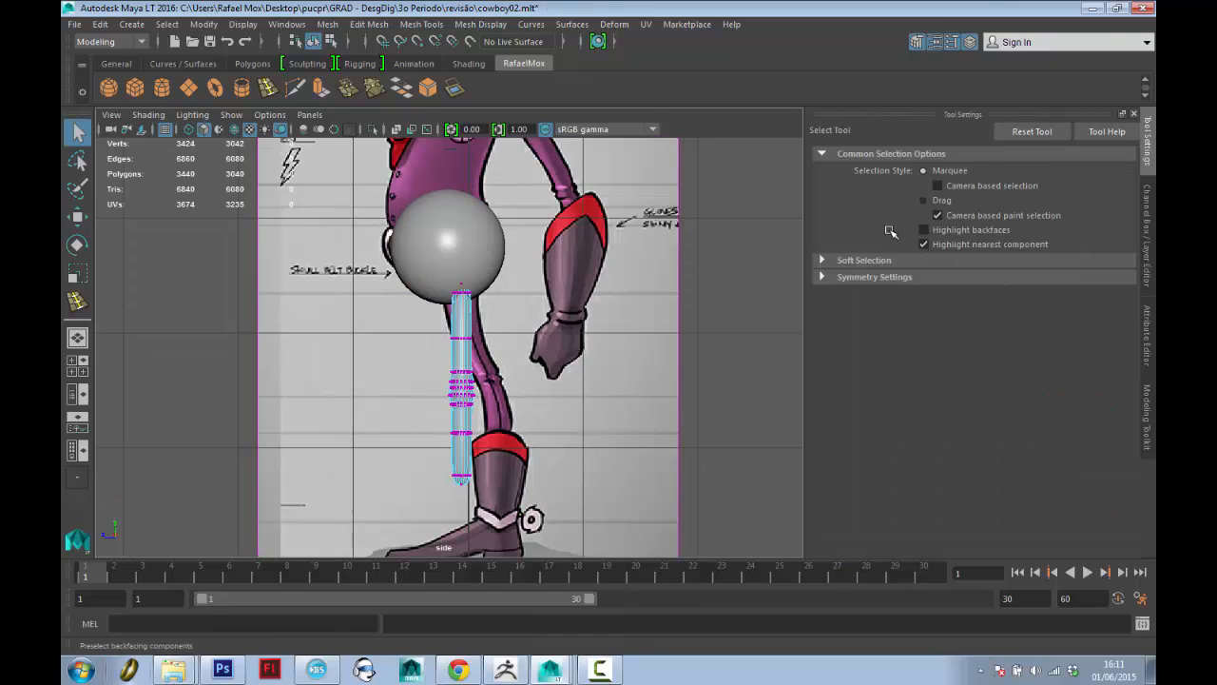
left_click(845, 259)
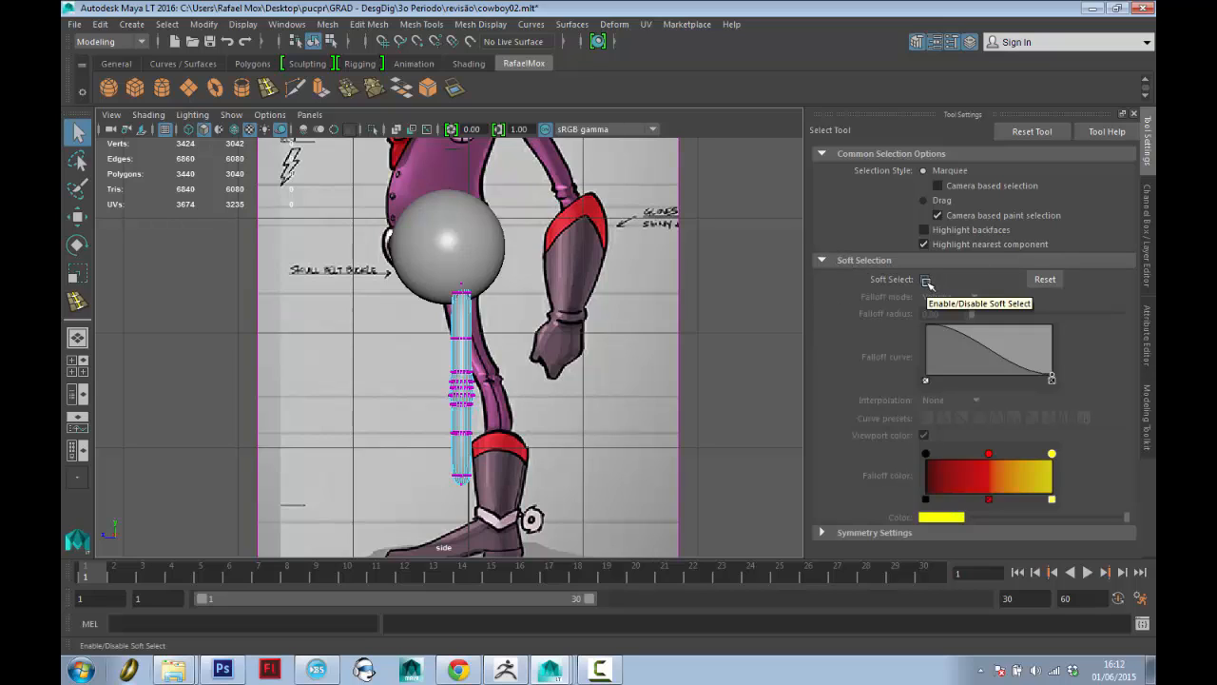
left_click(926, 280)
scroll(619, 347, "up", 6)
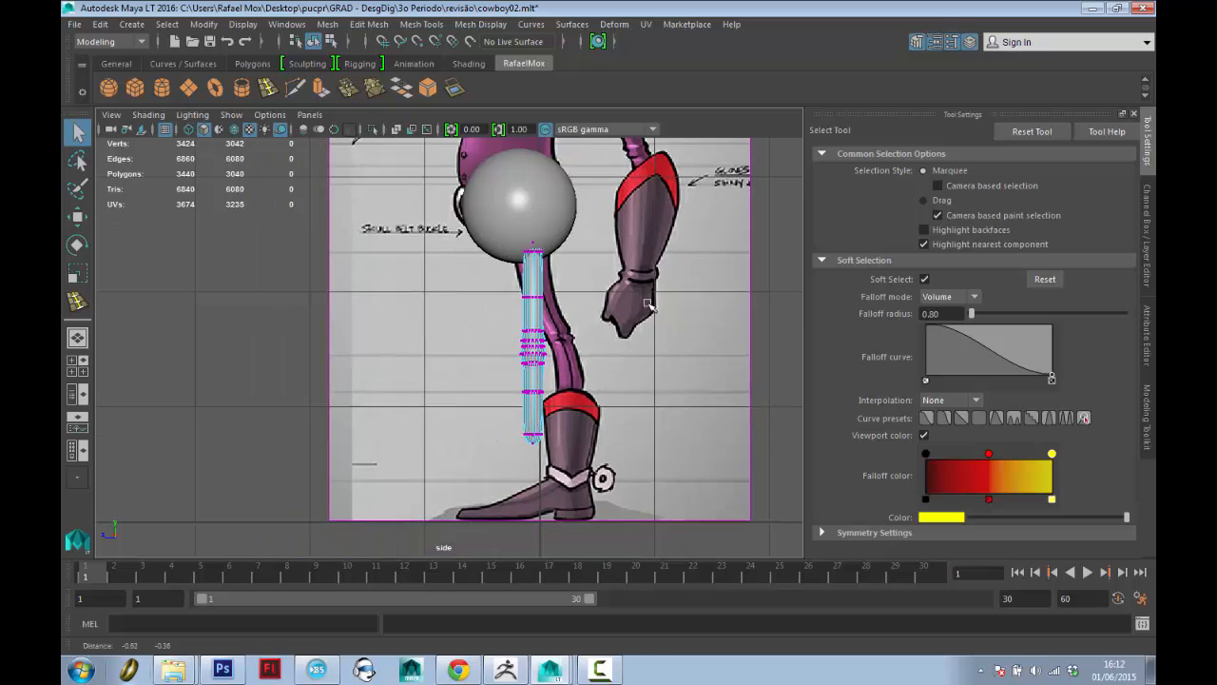
middle_click_drag(597, 457, 571, 364, "alt")
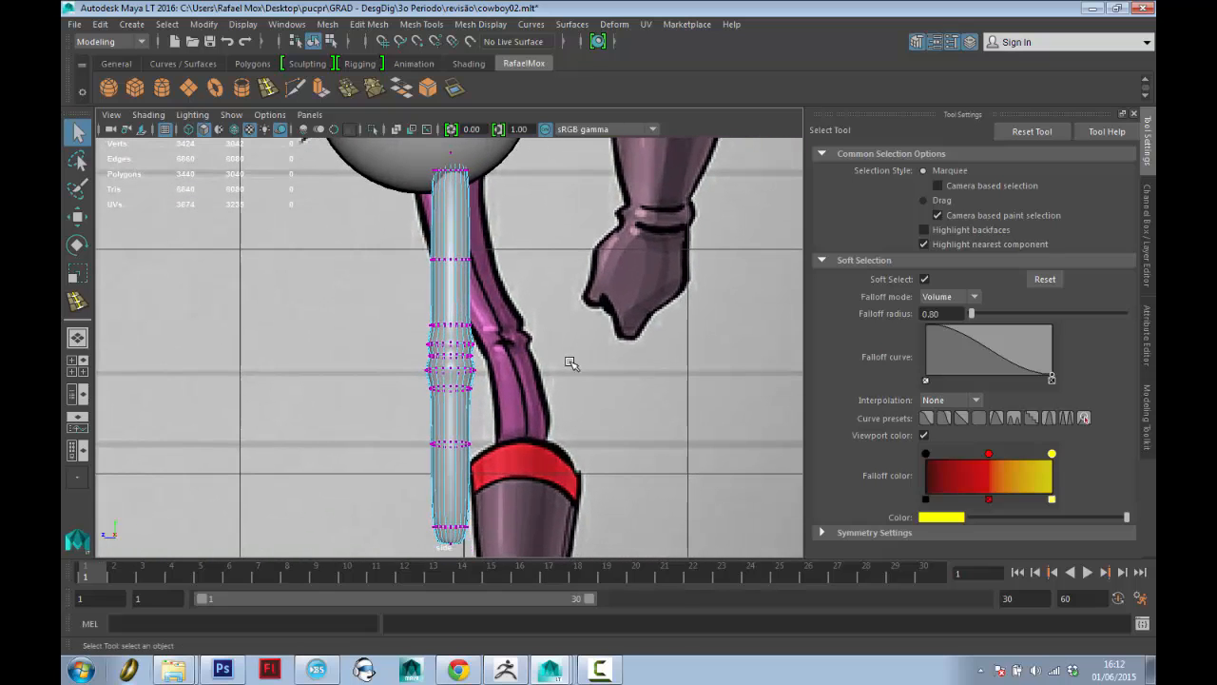
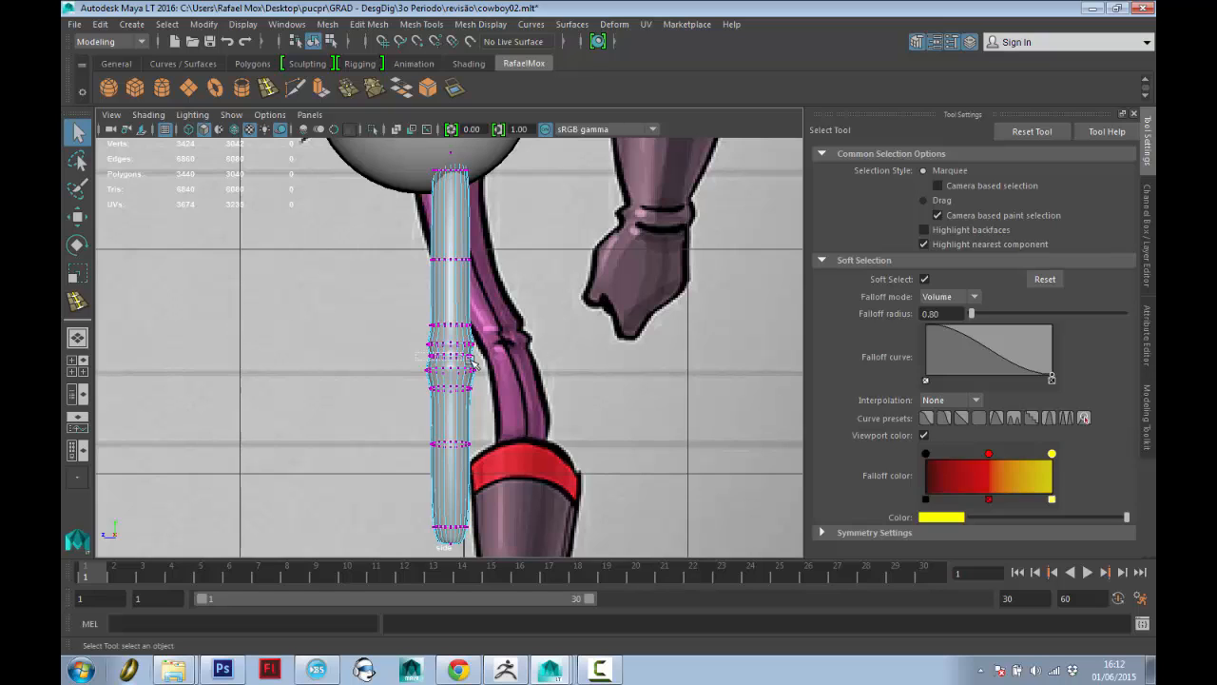
Shift the knee vertices backward with soft selection, then move the lower-leg vertices back and rotate them toward the drawn boot.
left_click_drag(497, 362, 495, 362)
key("w")
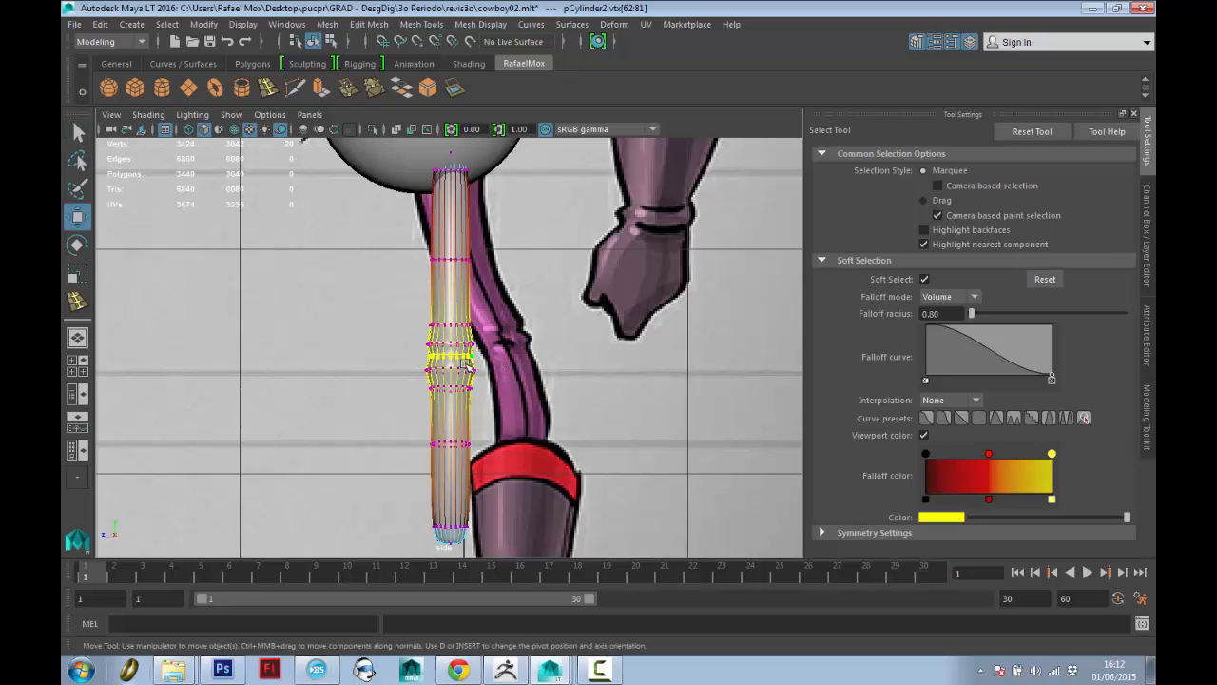
left_click_drag(383, 355, 435, 352)
left_click_drag(405, 432, 577, 600)
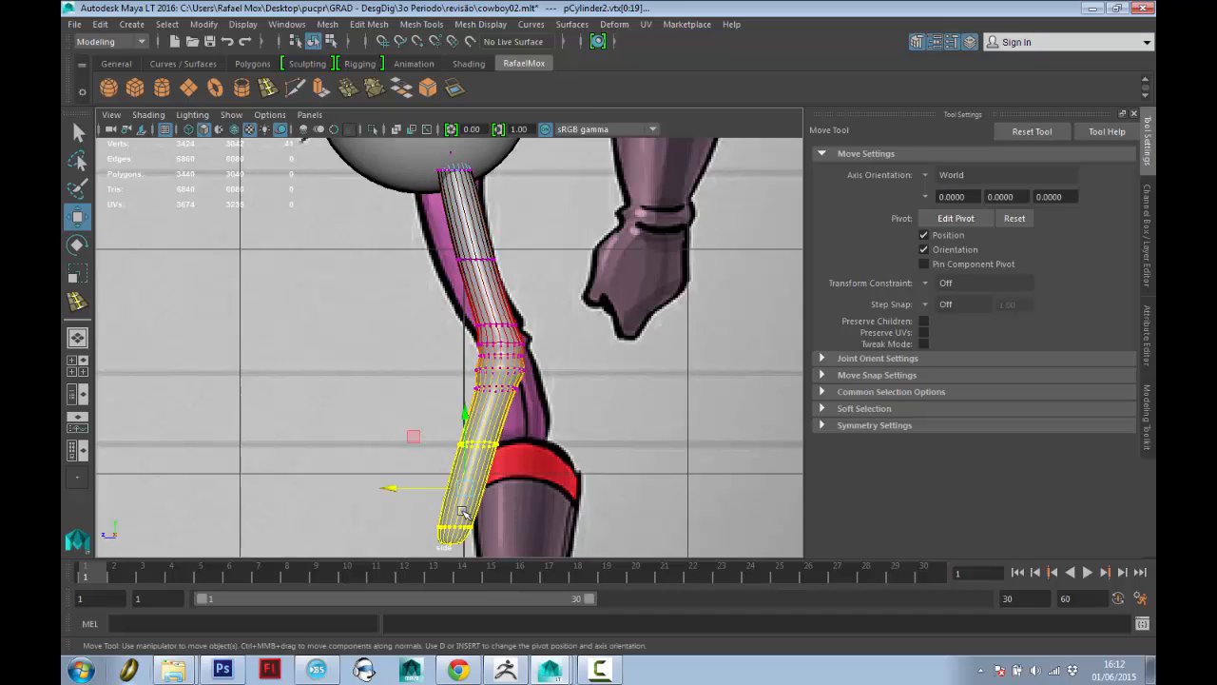
mouse_move(401, 486)
left_mouse_down()
mouse_move(433, 487)
mouse_move(418, 485)
left_mouse_up()
key("e")
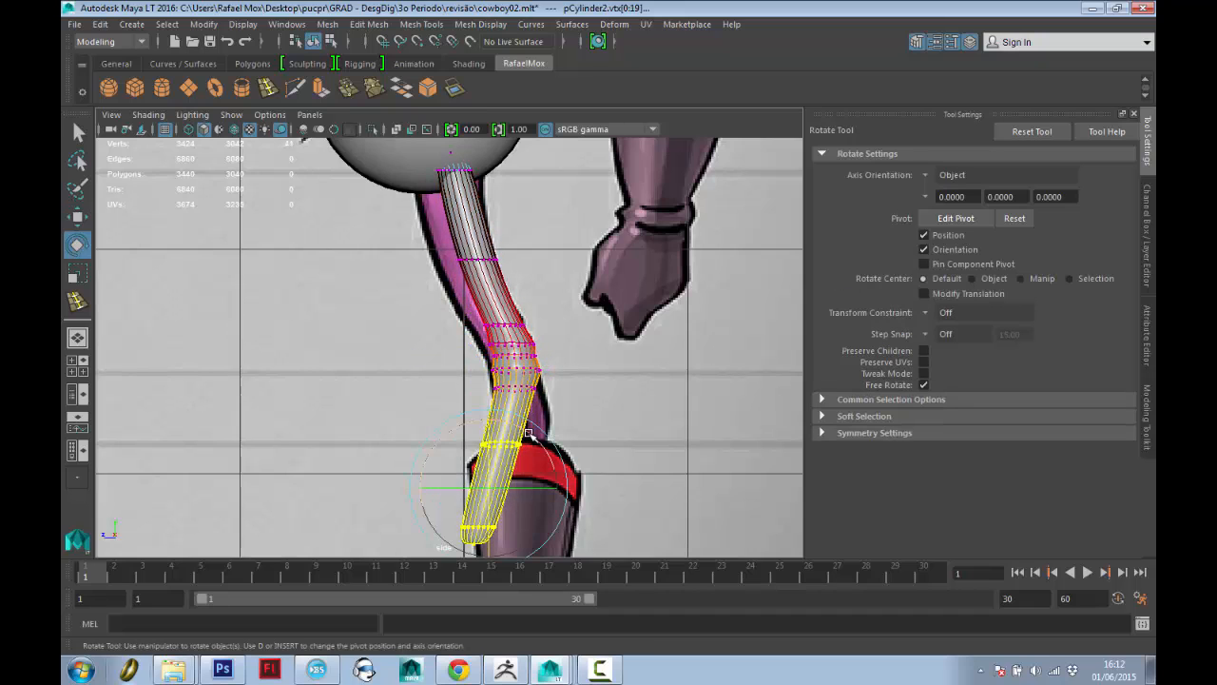
left_click_drag(507, 416, 524, 419)
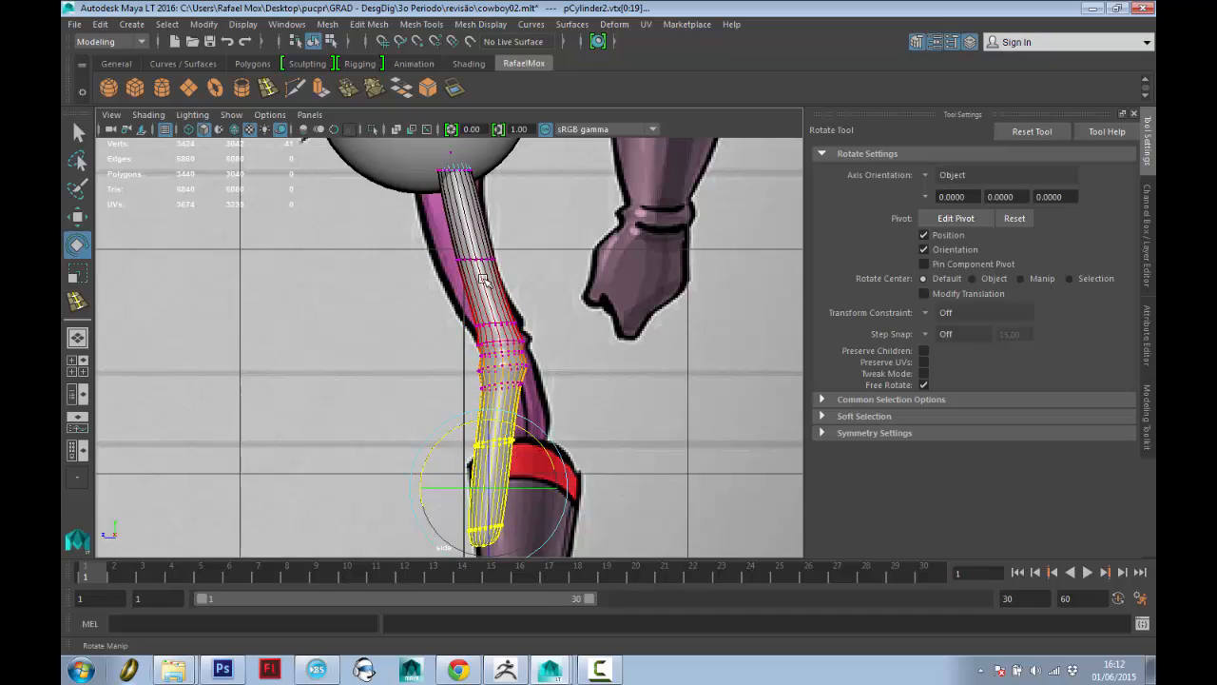
Move the mid-thigh vertices forward and the knee vertices backward to follow the bend of the drawn leg.
left_click_drag(440, 240, 457, 263)
key("w")
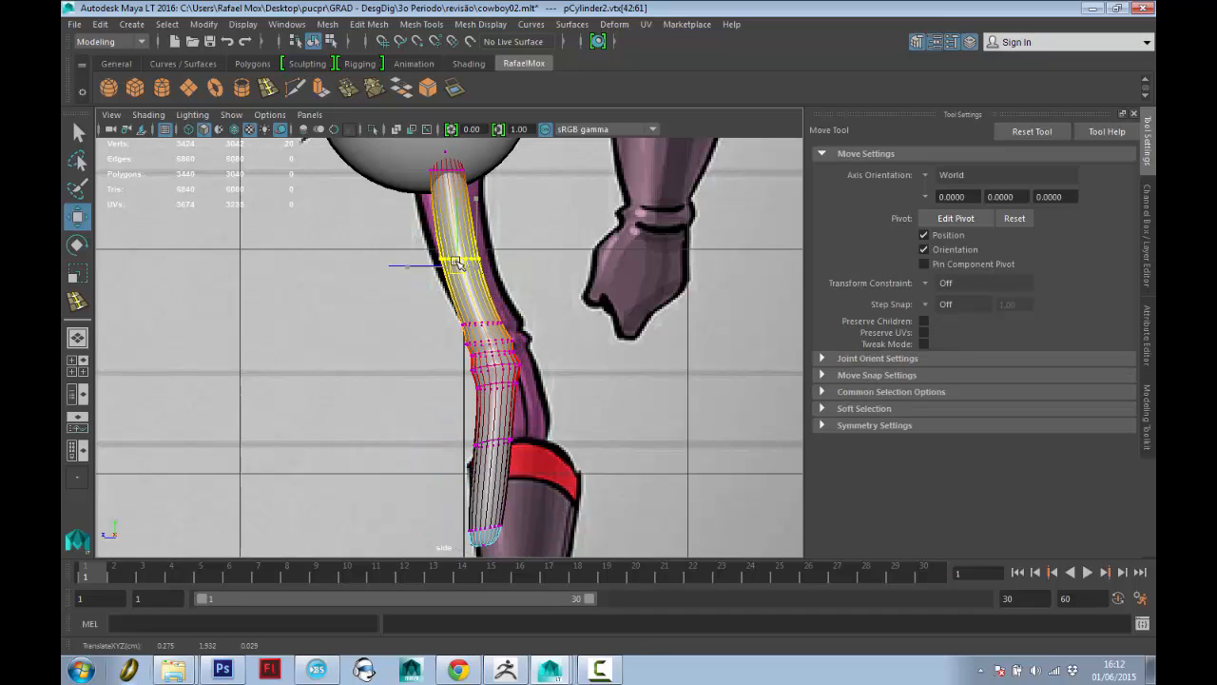
left_click_drag(461, 363, 510, 354)
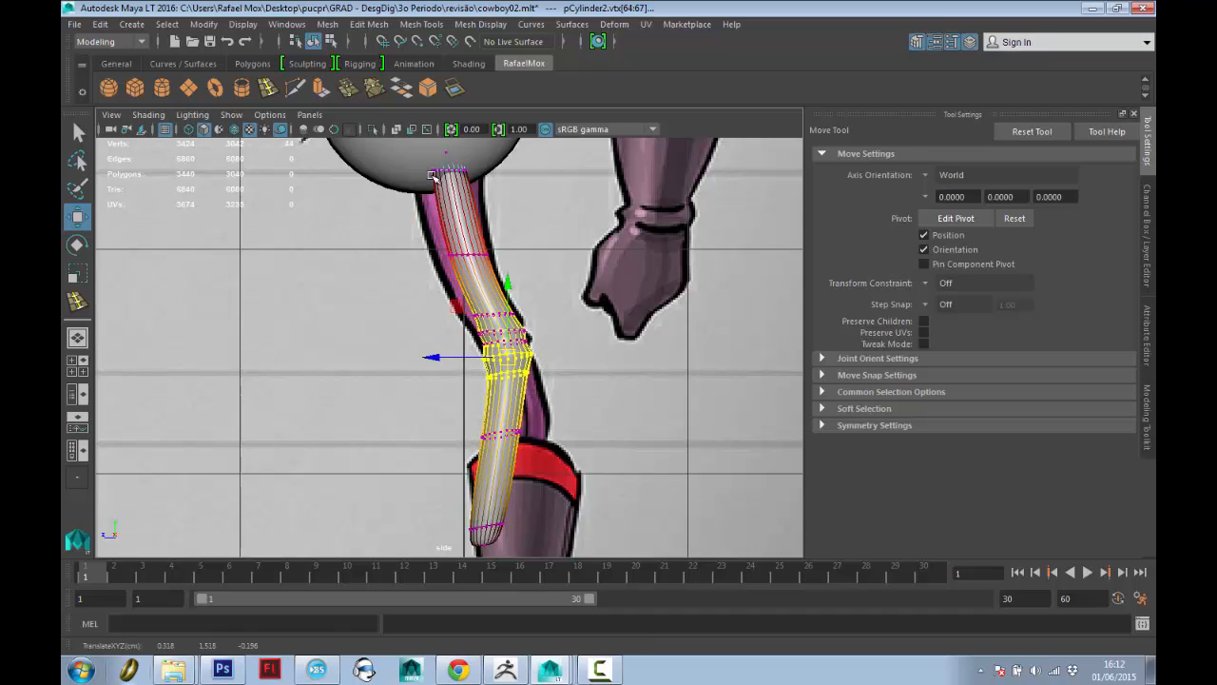
Rotate the leg's top vertices and move them forward under the sphere, and tilt the mid-thigh ring to match the slant.
middle_click_drag(432, 175, 448, 214, "alt")
left_click_drag(437, 197, 481, 183)
key("r")
key("e")
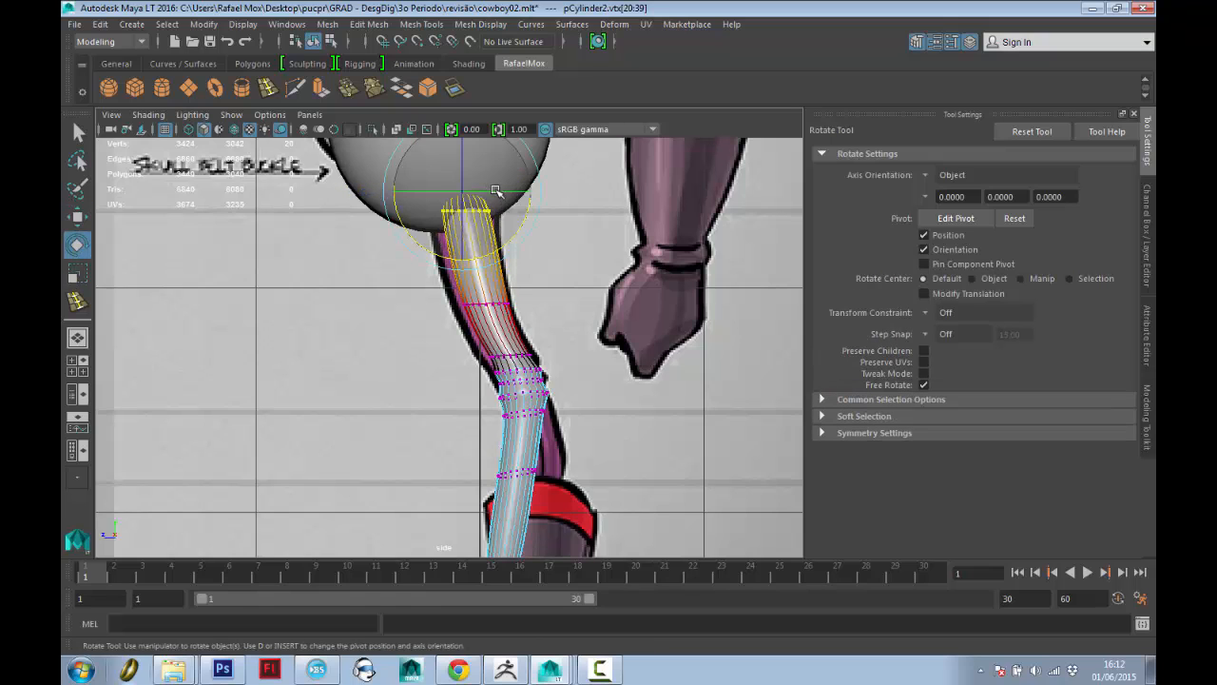
middle_click_drag(487, 210, 490, 243, "alt")
key("w")
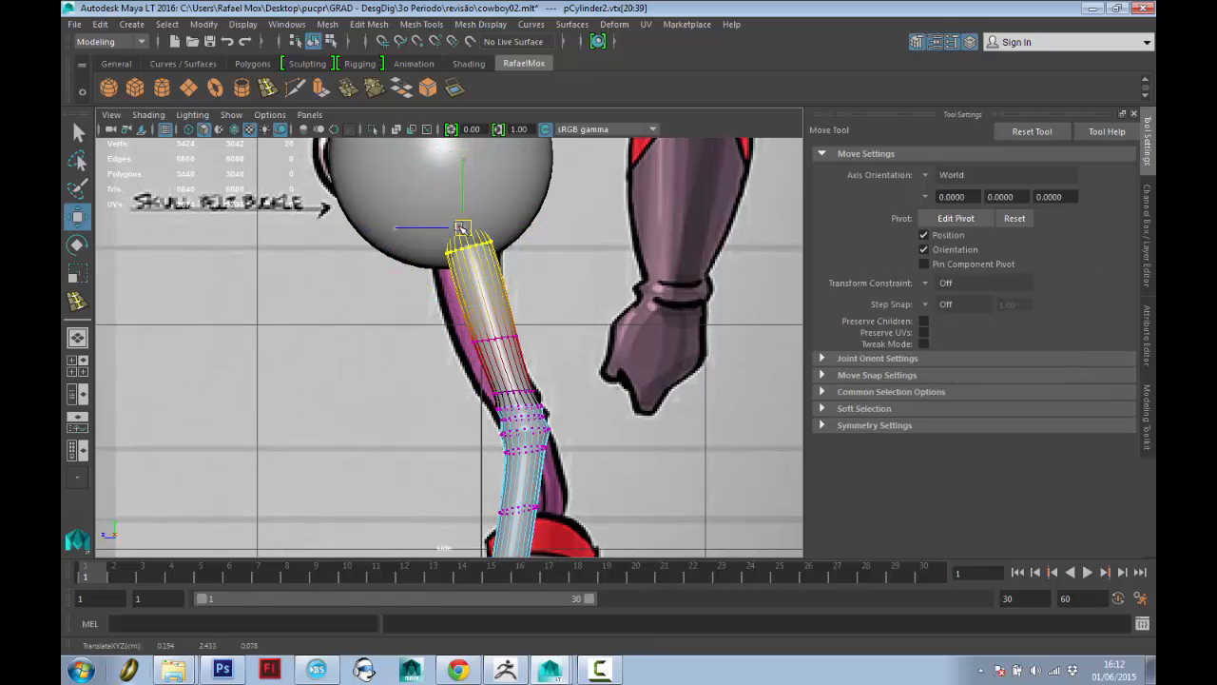
left_click_drag(453, 335, 523, 344)
key("e")
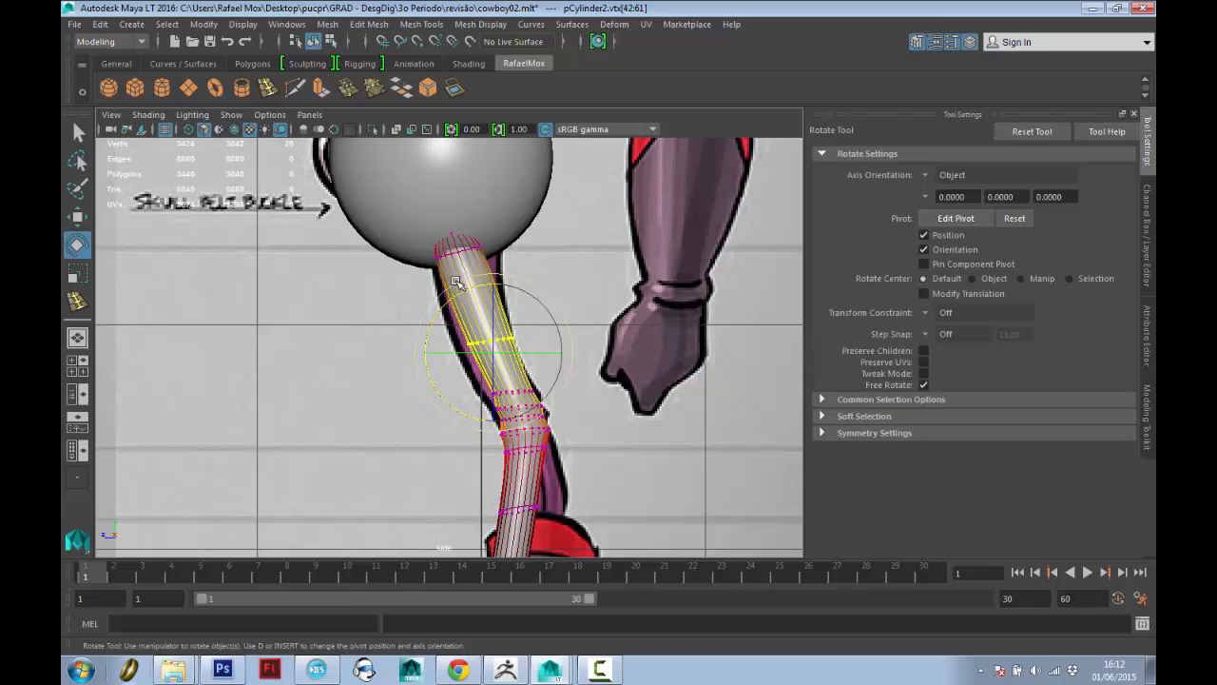
middle_click_drag(495, 494, 492, 435, "alt")
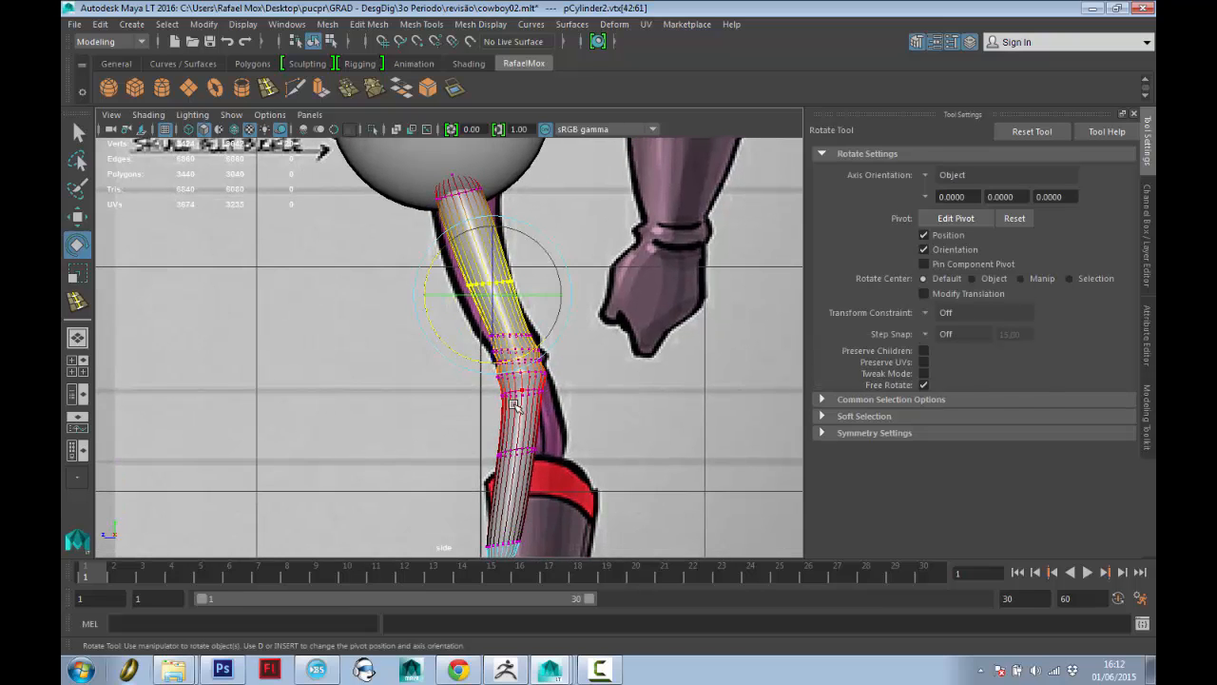
Adjust the shin ring and shift the leg's lower end back inside the boot to follow the drawn calf.
key("q")
left_click_drag(466, 433, 583, 496)
middle_click_drag(531, 446, 508, 392, "alt")
key("w")
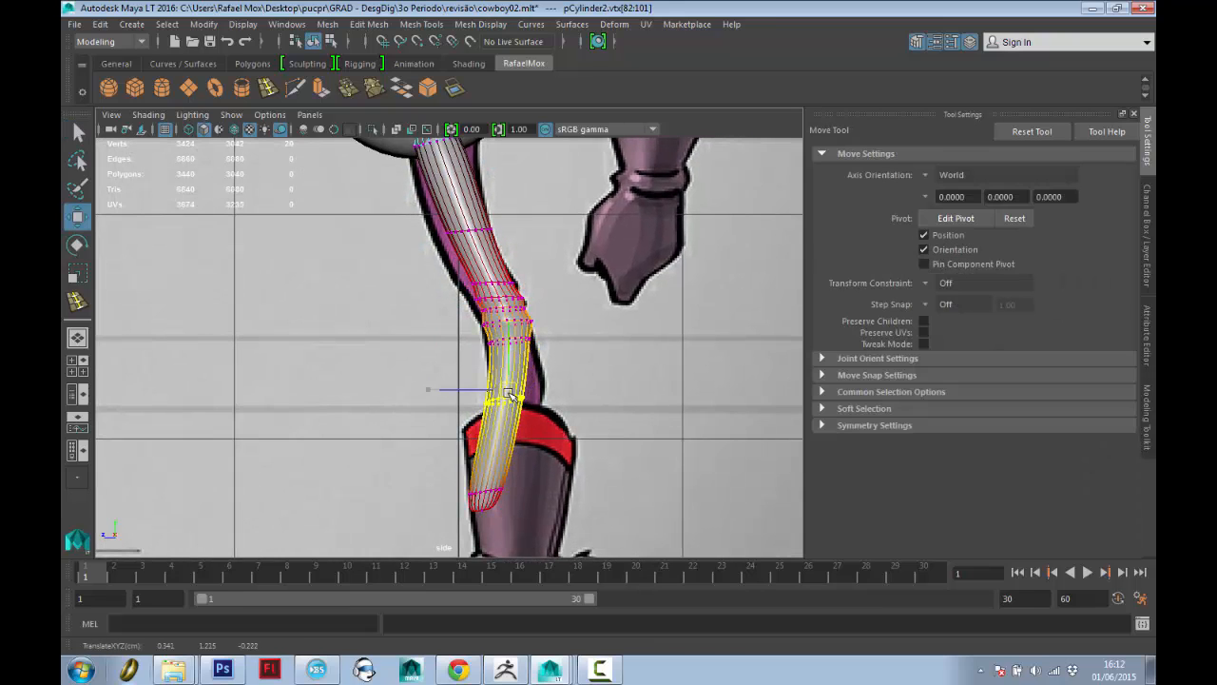
left_click_drag(442, 480, 523, 501)
left_click_drag(468, 374, 577, 430)
key("r")
left_click_drag(502, 393, 523, 386)
Select all the knee rings and move them onto the drawn knee in the side view.
left_click_drag(455, 258, 563, 330)
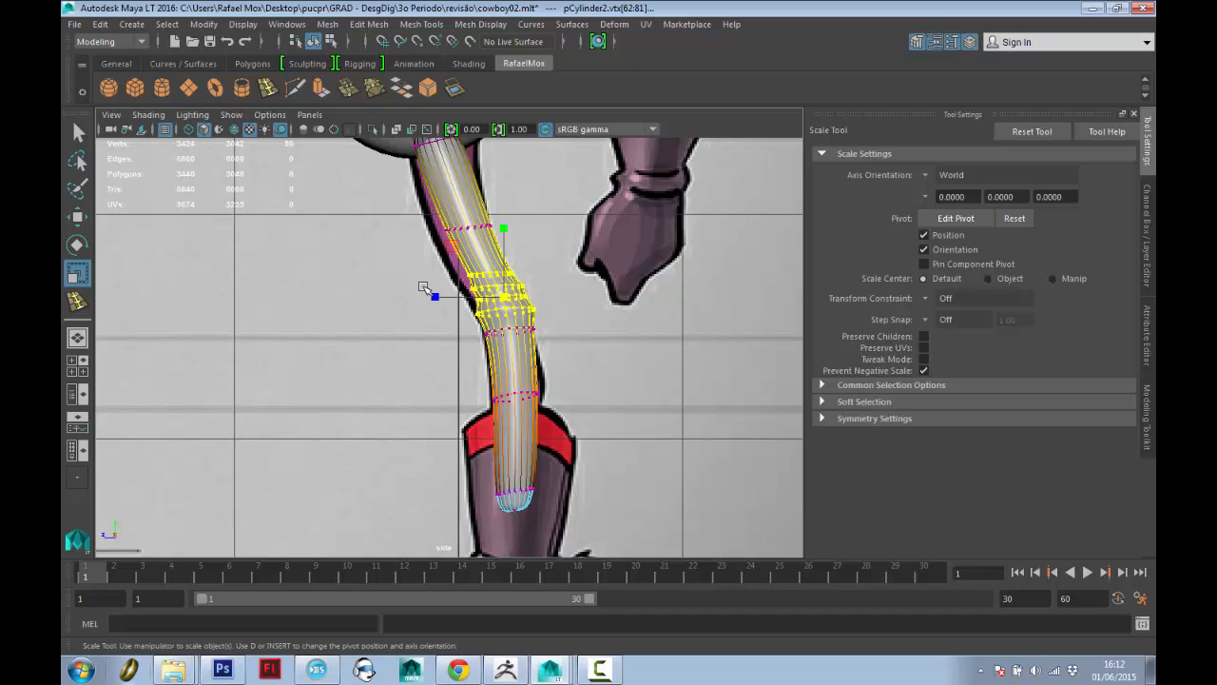
left_click(444, 263)
left_click_drag(446, 264, 565, 338)
key("w")
left_click_drag(503, 303, 507, 314)
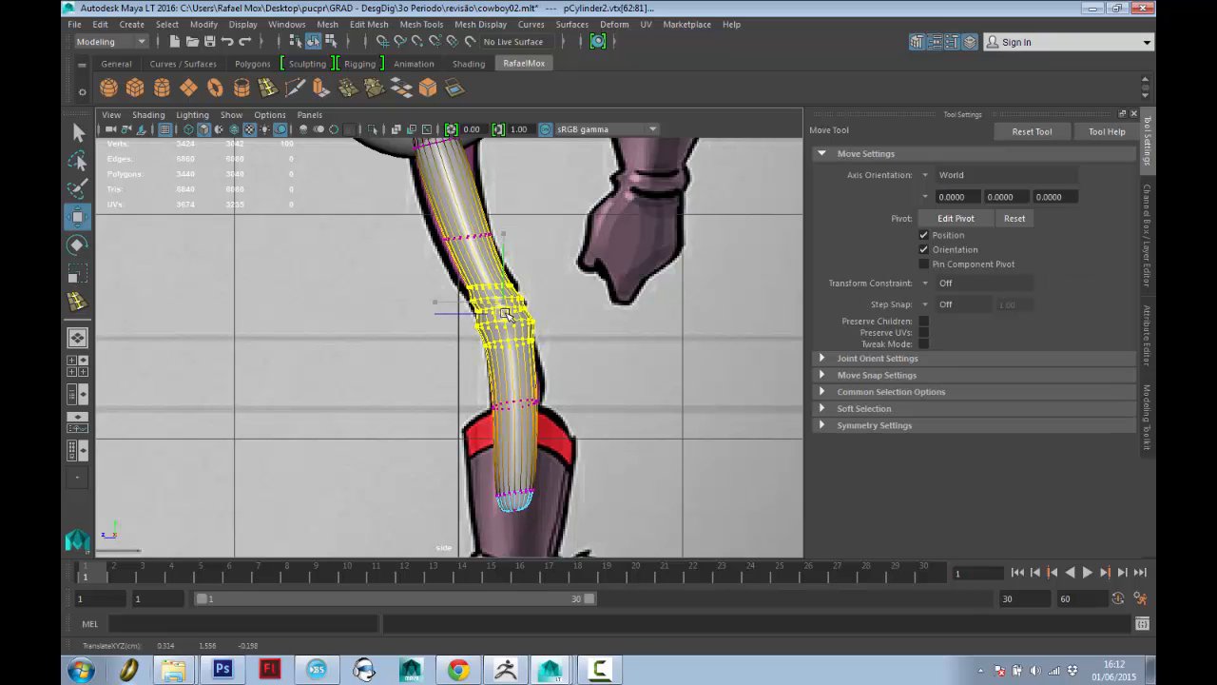
Return the leg to object mode and examine its shape in perspective against both reference images.
middle_click_drag(546, 341, 546, 362, "alt")
key("space")
left_click_drag(489, 310, 535, 275)
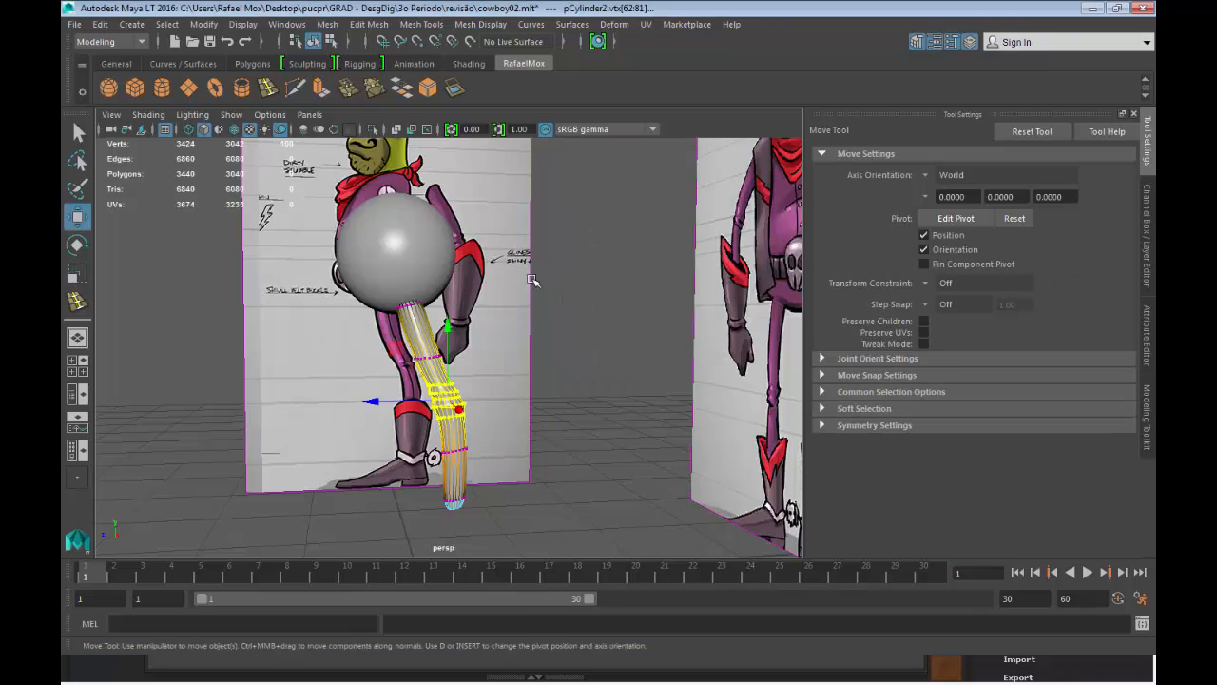
left_click_drag(333, 418, 380, 427, "alt")
key("q")
right_click_drag(387, 361, 465, 260)
left_click(437, 314)
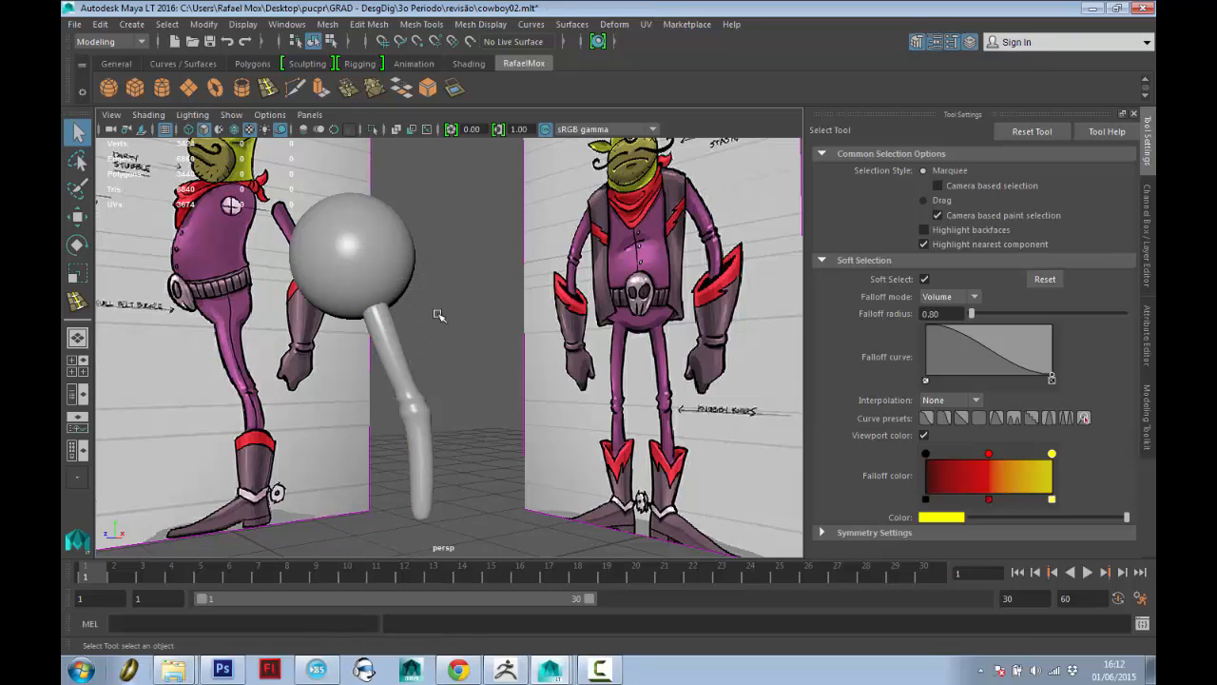
left_click_drag(370, 331, 351, 262, "alt")
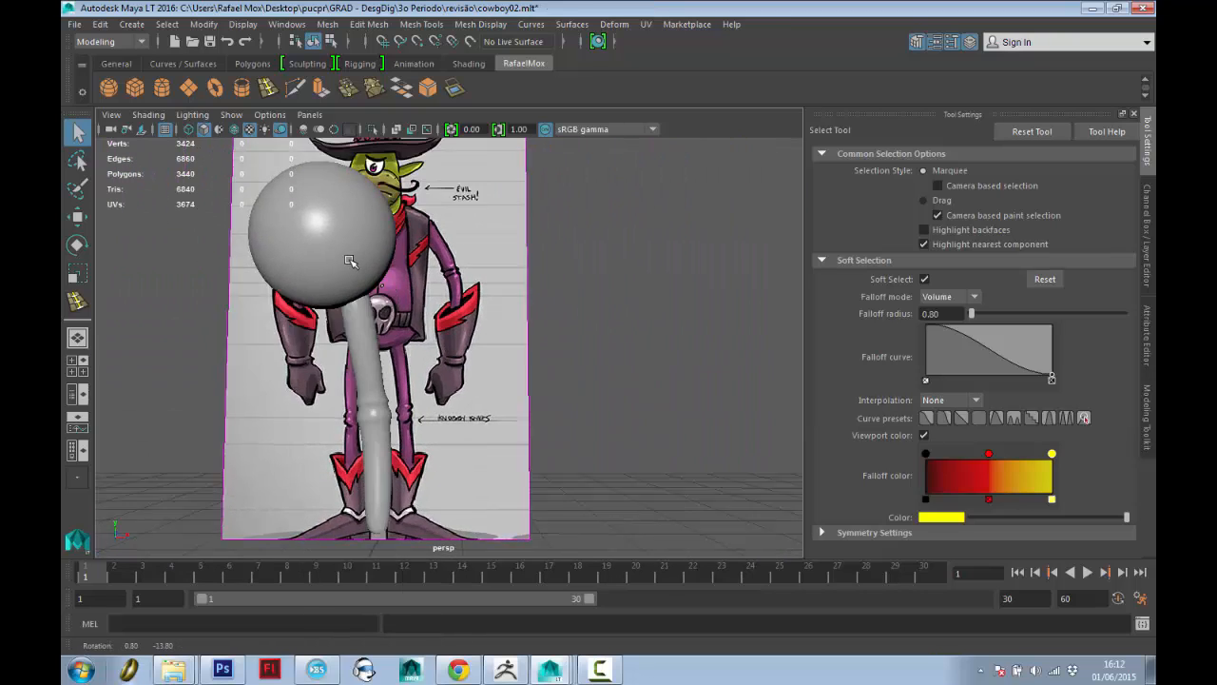
middle_click_drag(485, 354, 535, 386, "alt")
right_click_drag(535, 386, 521, 373, "alt")
left_click_drag(536, 366, 519, 431, "alt")
In the front view, delete the sphere's faces on the half opposite the modelled leg.
key("space")
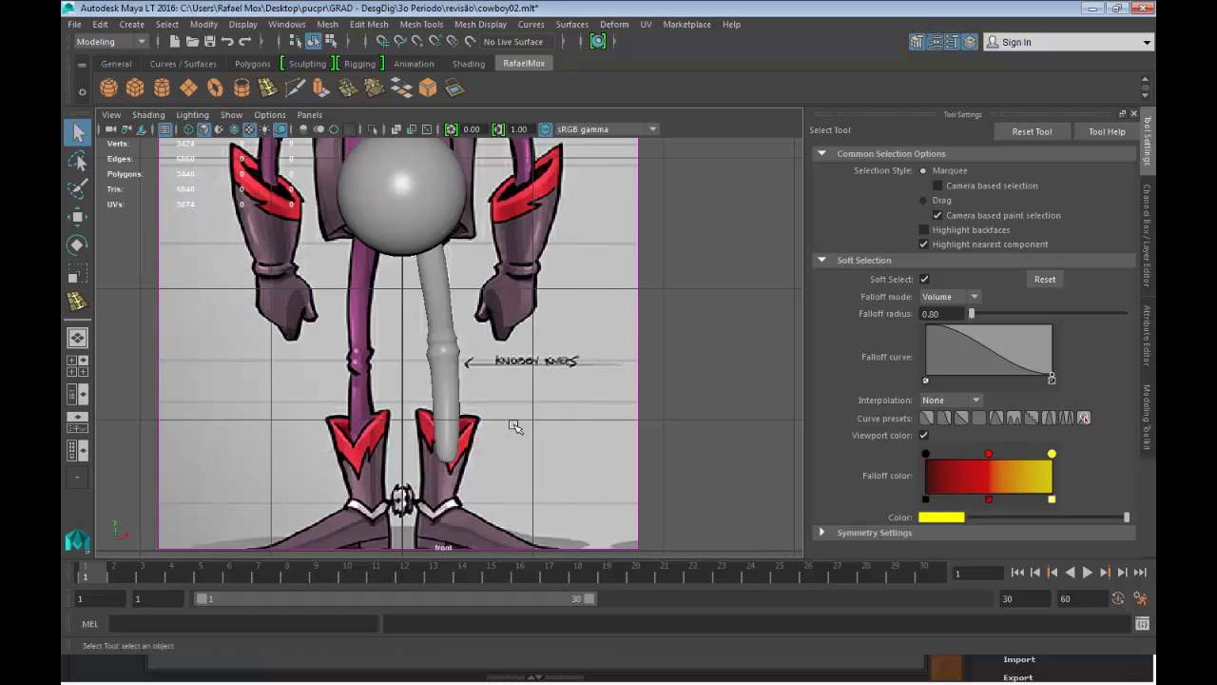
middle_click_drag(501, 322, 578, 474, "alt")
left_click(514, 345)
mouse_move(514, 345)
right_mouse_down()
mouse_move(519, 313)
mouse_move(518, 325)
right_mouse_up()
left_click_drag(405, 259, 479, 451)
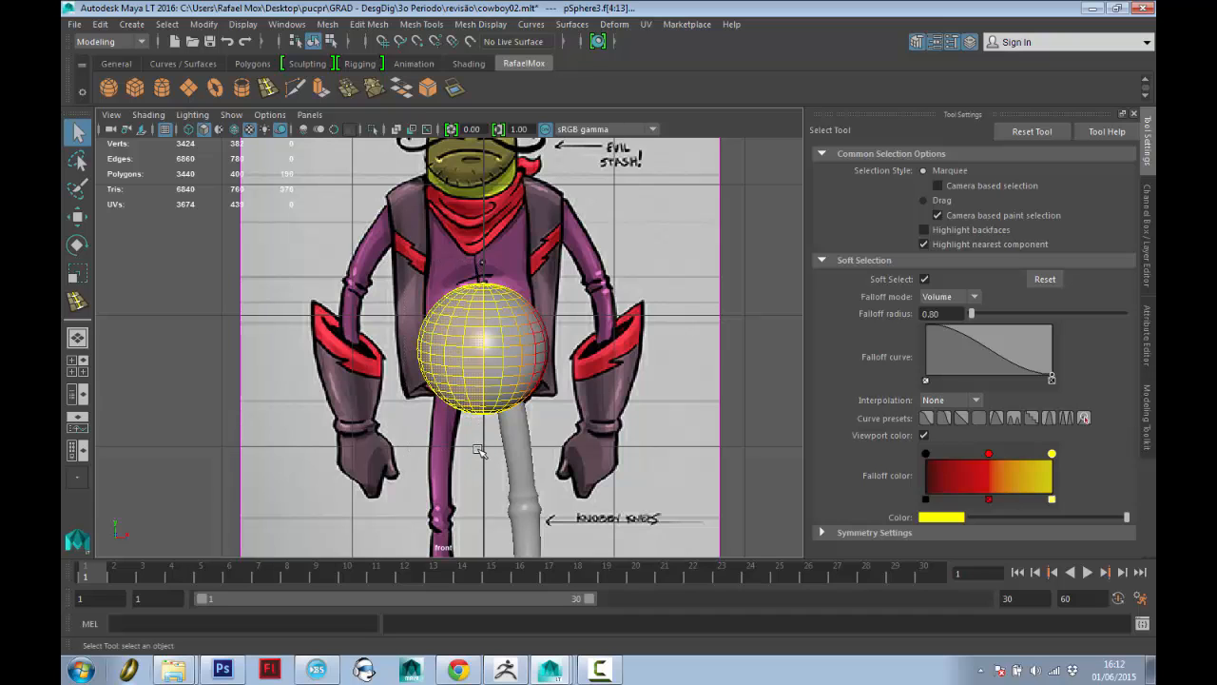
key("Delete")
scroll(510, 317, "up", 5)
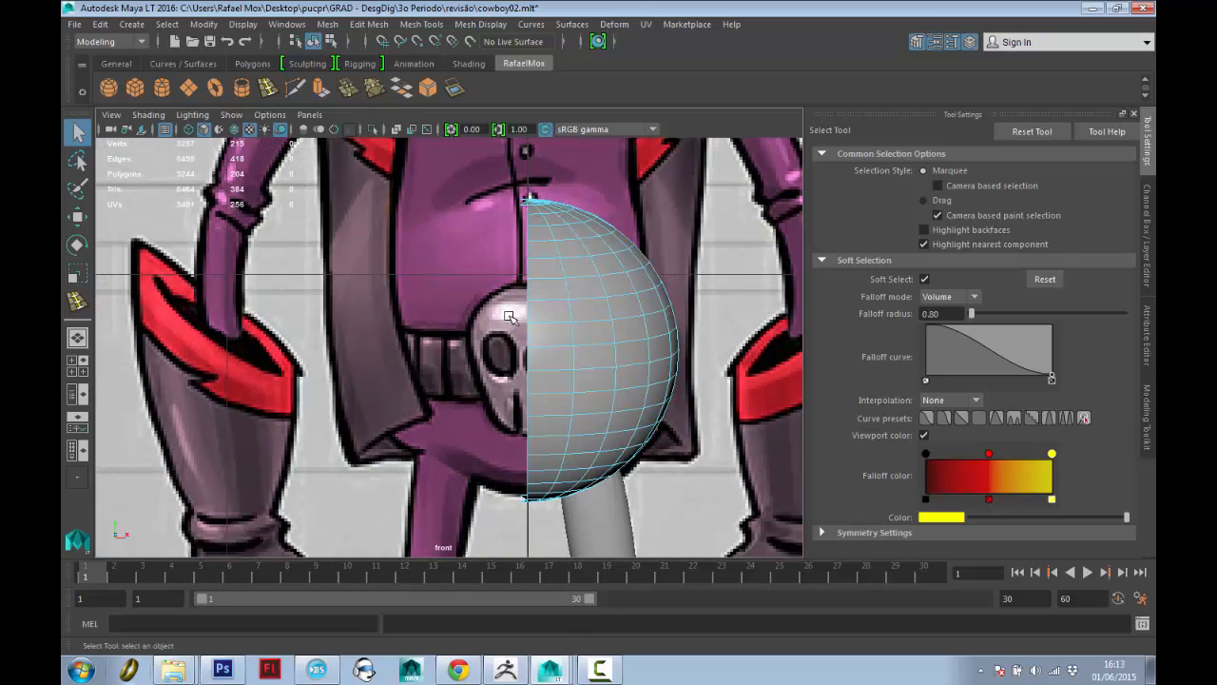
Turn off soft selection and delete the half sphere's leftover faces along the midline.
left_click(525, 211)
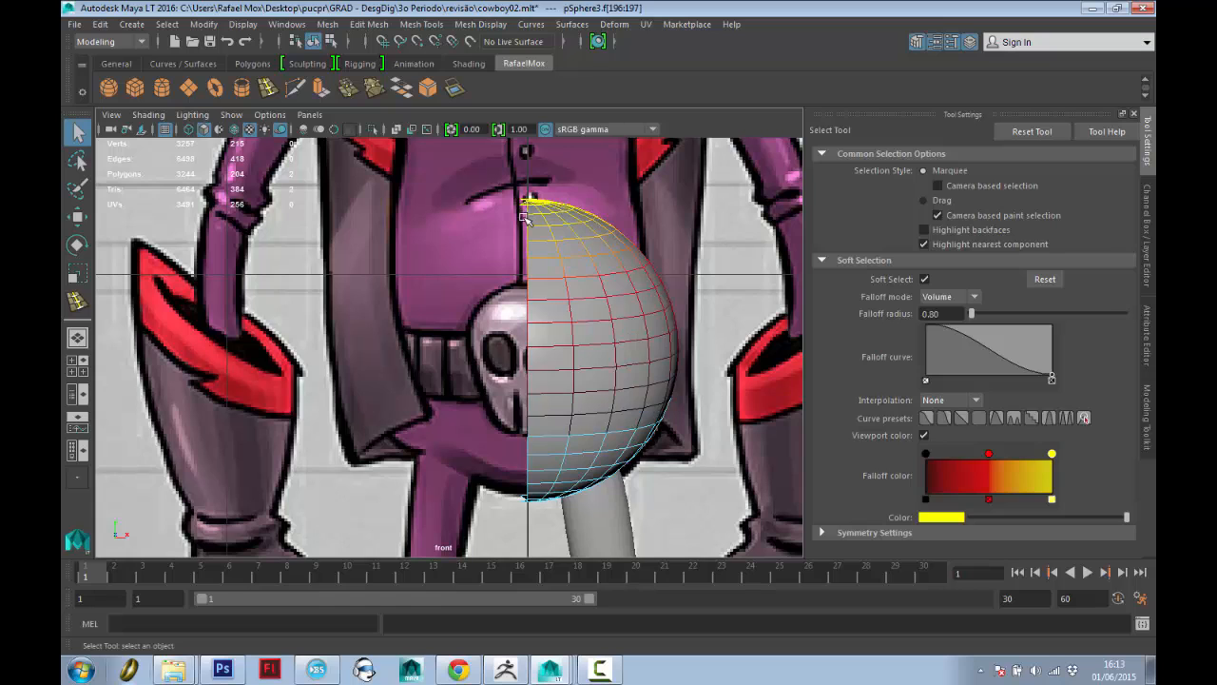
left_click(927, 278)
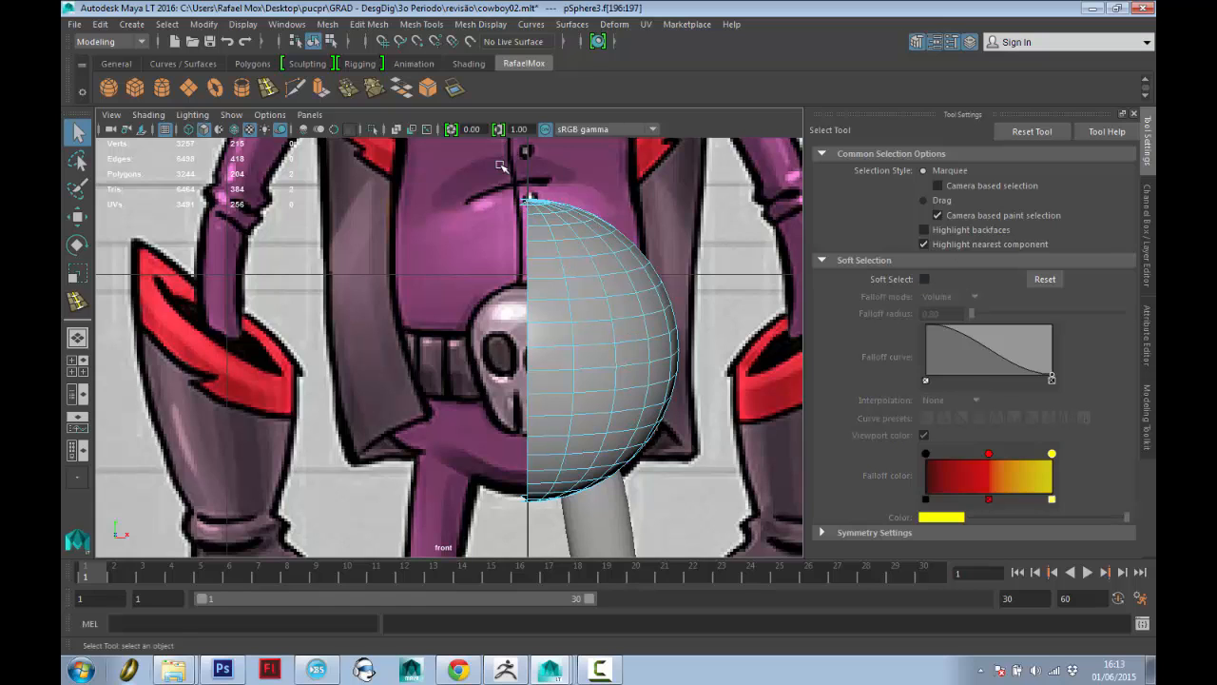
middle_click_drag(523, 425, 515, 390, "alt")
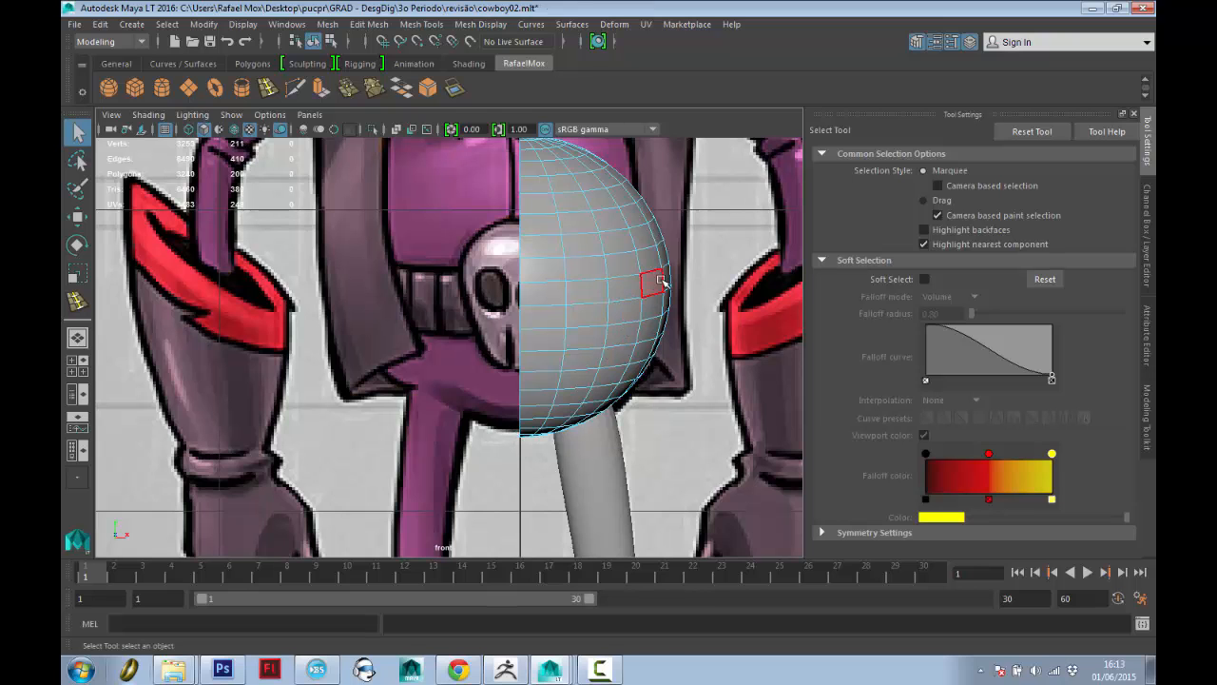
middle_click_drag(662, 282, 654, 336, "alt")
In the perspective view, create a polygon cylinder on the grid beside the leg with 20 axis divisions.
key("space")
left_click_drag(578, 271, 612, 236)
left_click_drag(636, 297, 403, 264, "alt")
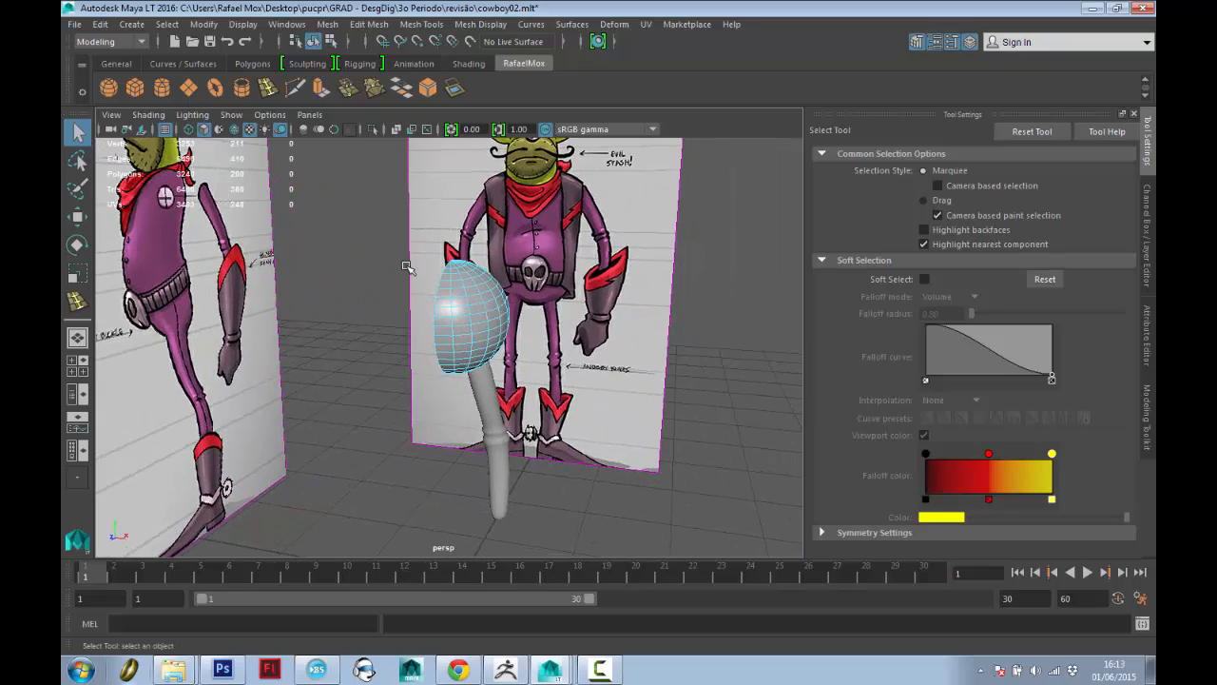
left_click_drag(497, 400, 487, 241, "alt")
key("g")
left_click_drag(449, 443, 484, 459)
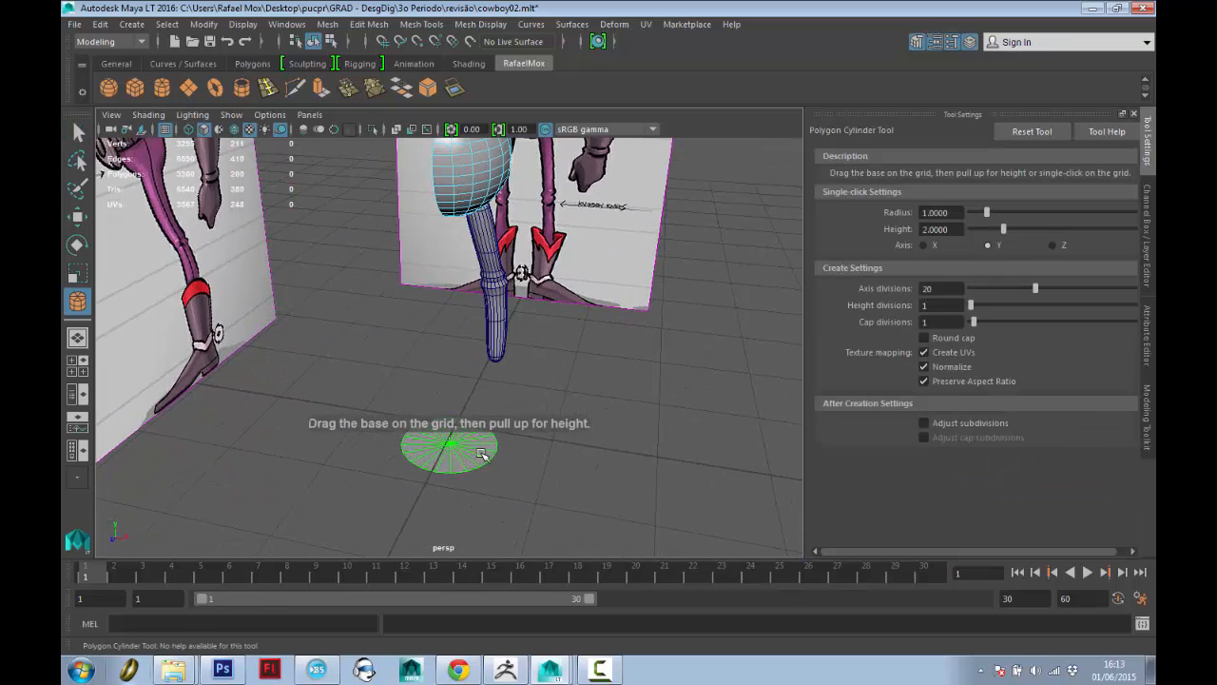
middle_click_drag(456, 393, 457, 447, "alt")
left_click_drag(456, 447, 388, 368)
Move the new cylinder up over the character's torso, above the half sphere.
key("w")
key("v")
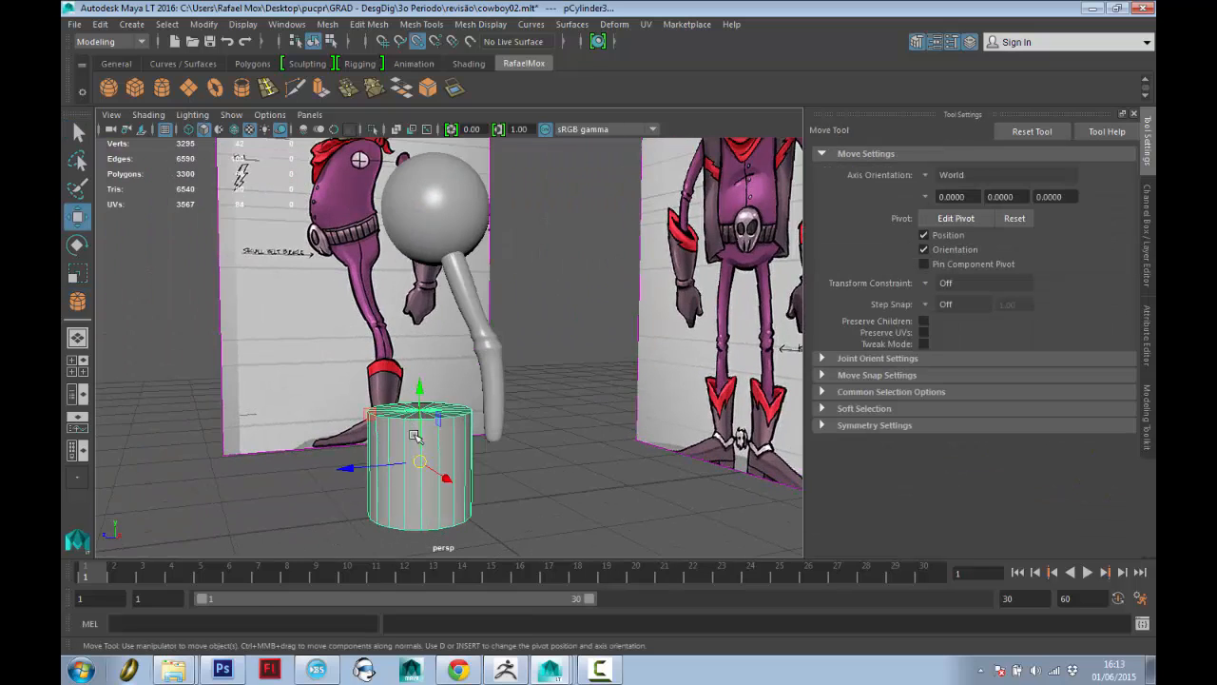
left_click_drag(421, 462, 593, 247)
middle_click_drag(593, 247, 568, 403, "alt")
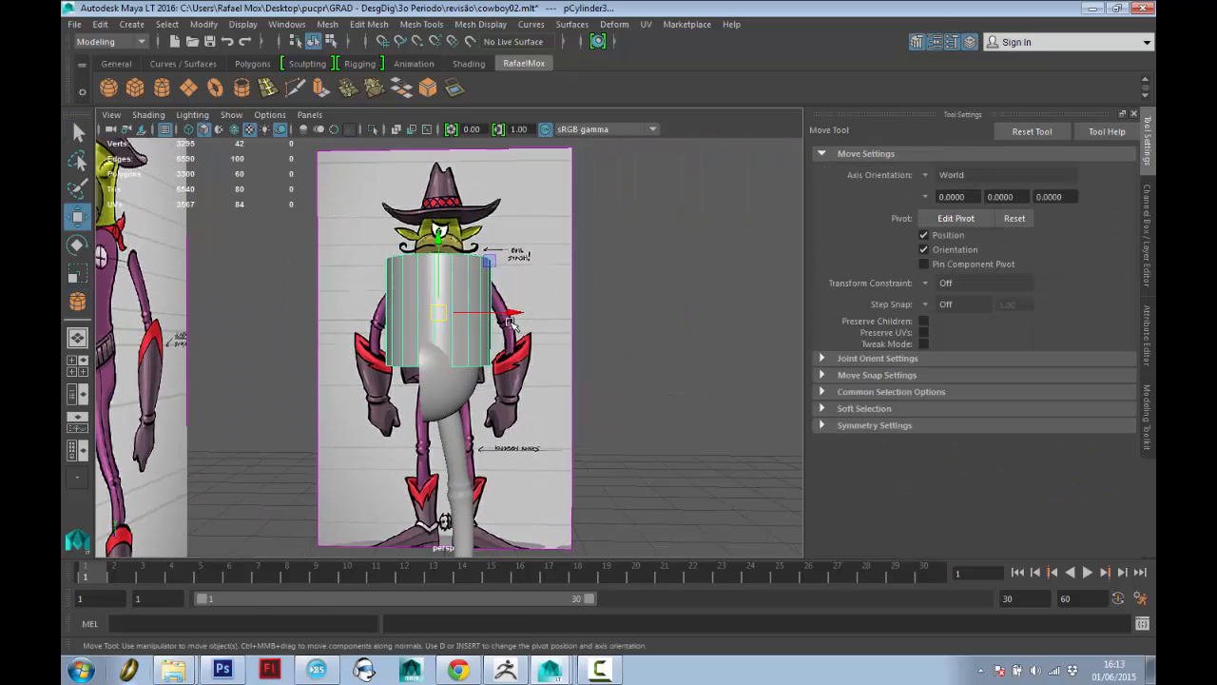
left_click_drag(511, 312, 502, 311)
Select the cylinder and the half sphere and align the cylinder to the sphere with the Align Tool.
left_click(442, 387, "shift")
left_click_drag(445, 387, 499, 388, "alt")
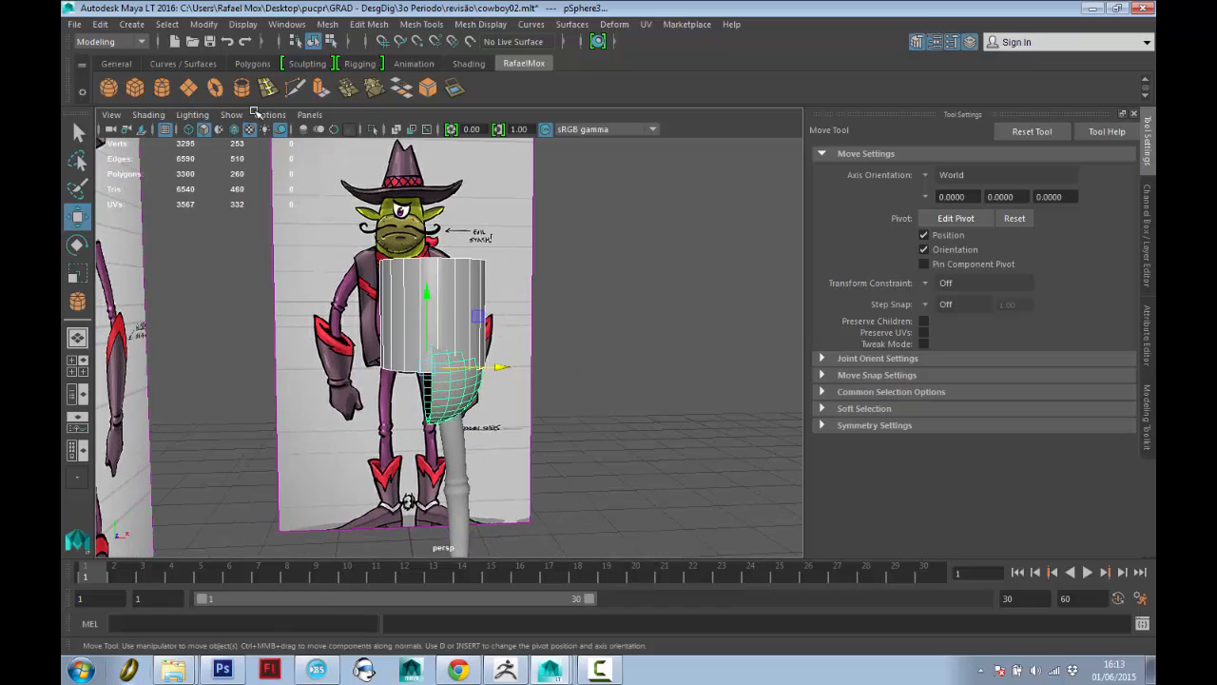
left_click(166, 24)
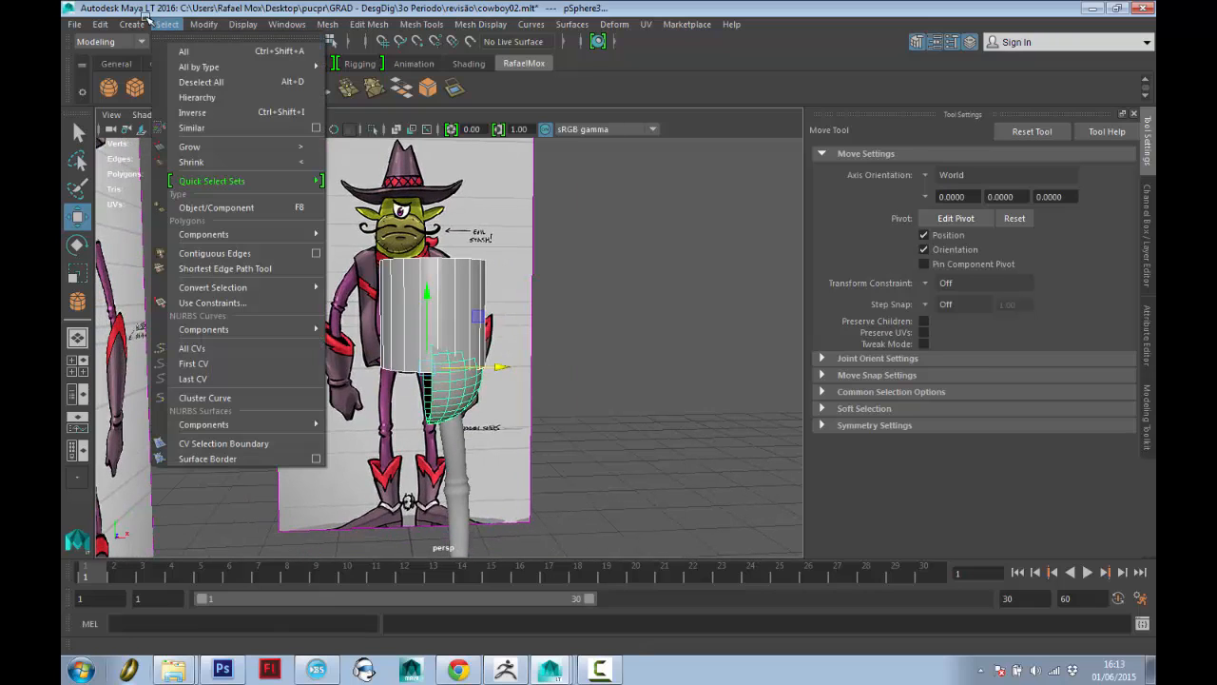
mouse_move(135, 24)
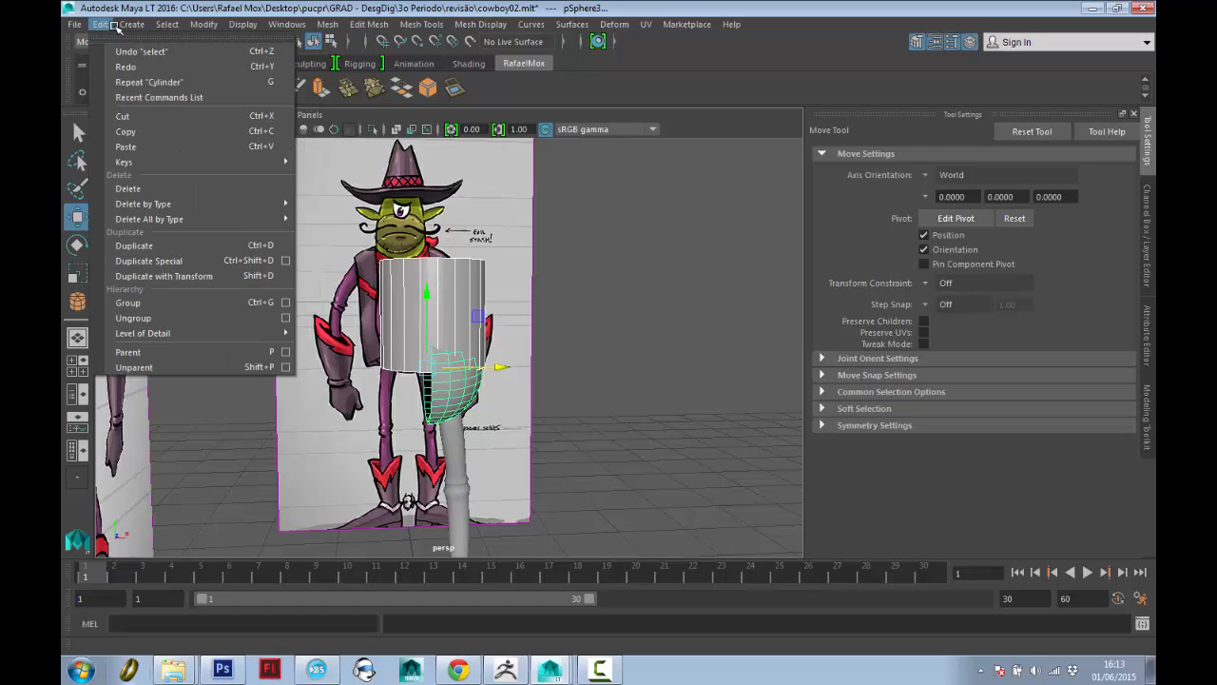
mouse_move(204, 24)
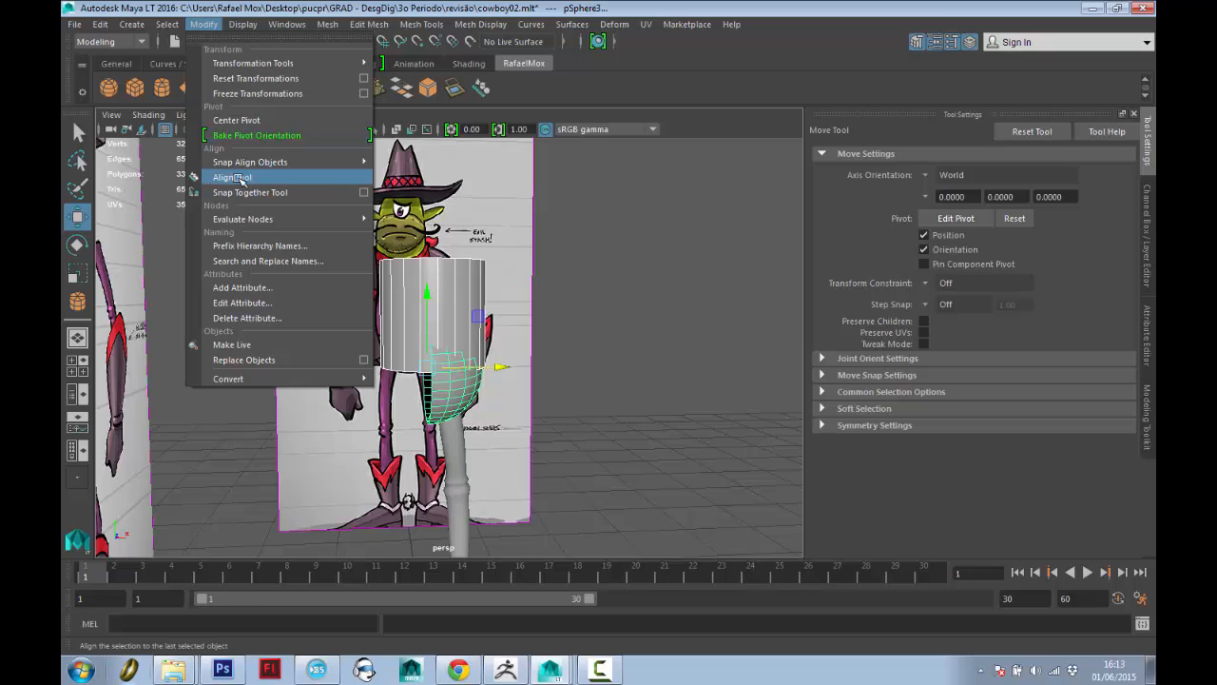
left_click(482, 90)
left_click_drag(529, 323, 478, 311, "alt")
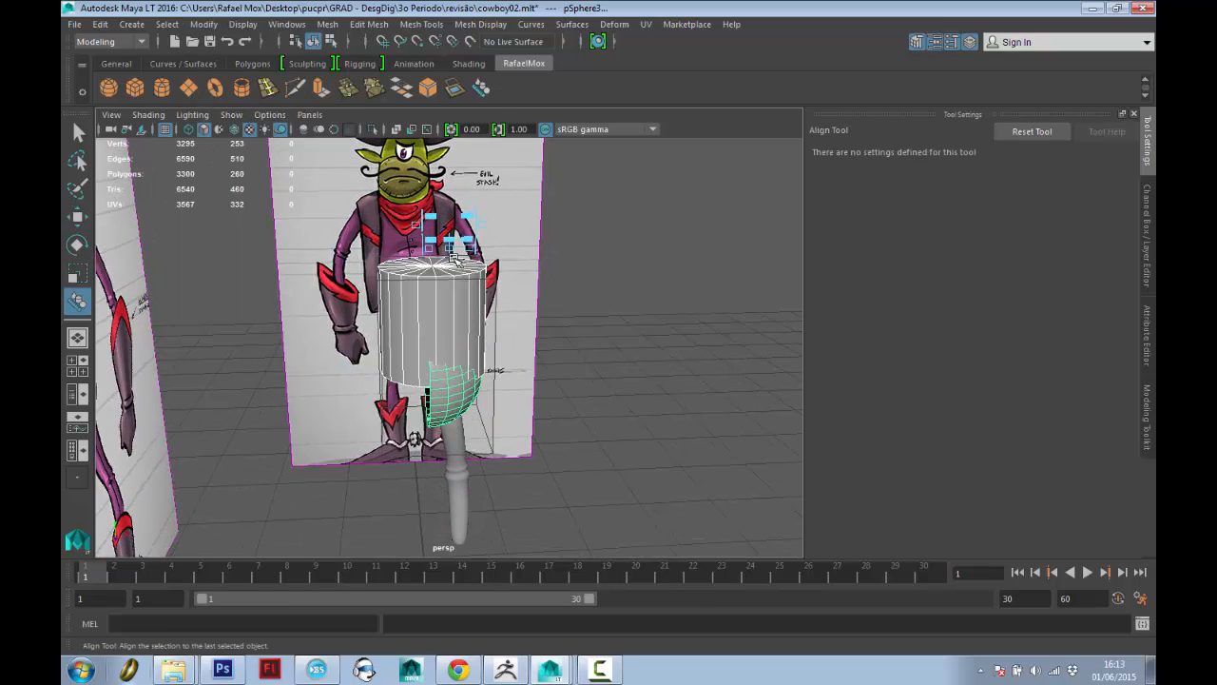
left_click(451, 250)
Select only the cylinder and move it sideways with grid snapping so its centre sits on the character's midline.
left_click_drag(449, 268, 459, 309, "alt")
right_click_drag(459, 309, 524, 358, "alt")
key("q")
left_click(557, 317)
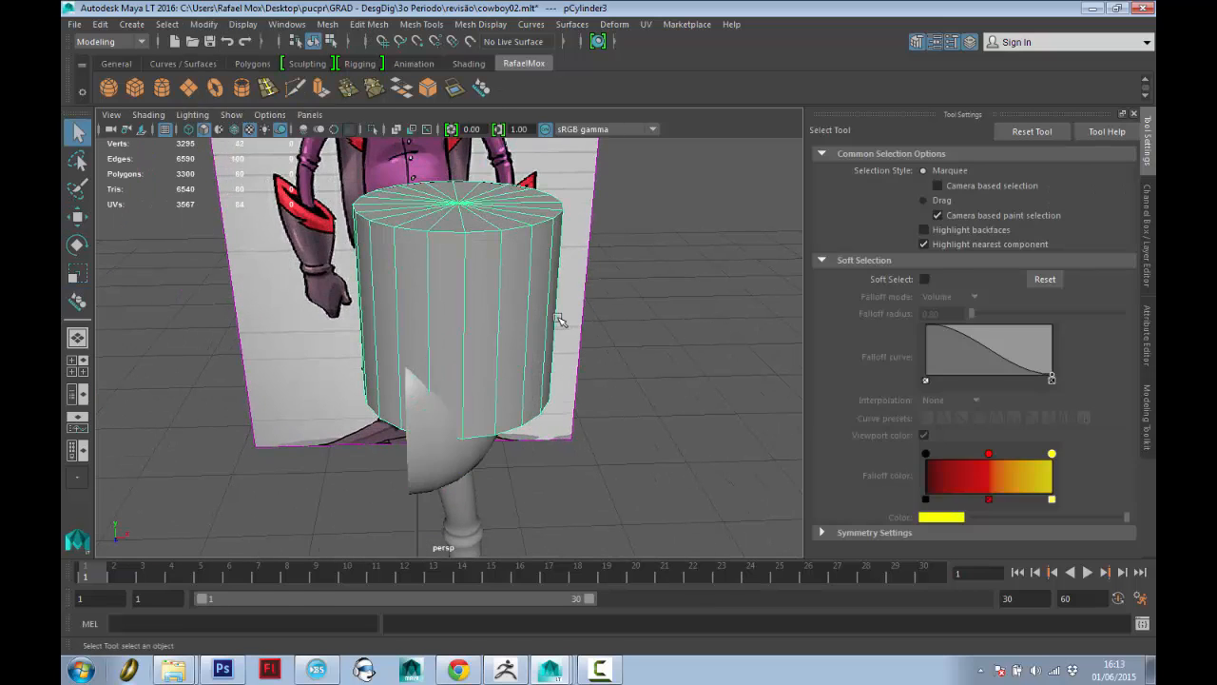
key("w")
left_click_drag(539, 302, 476, 299)
left_click_drag(456, 325, 473, 272, "alt")
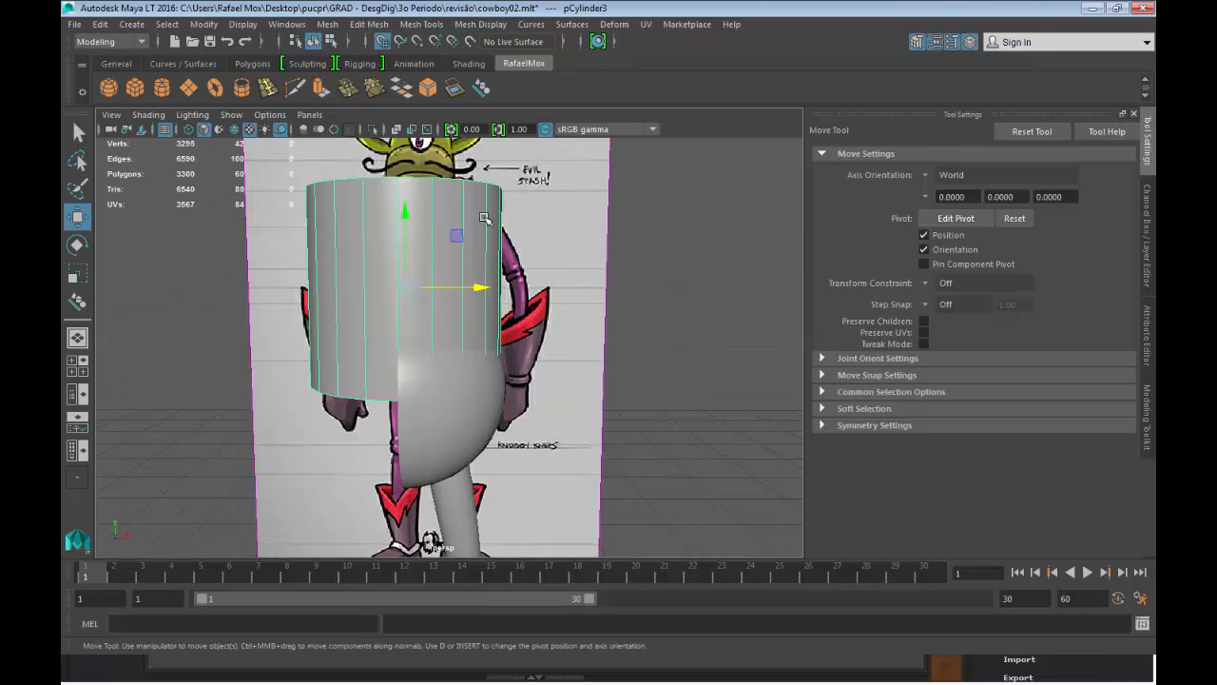
Delete the cylinder's faces on the half opposite the modelled leg, including the remaining sliver at the midline.
right_click_drag(484, 217, 486, 259)
mouse_move(337, 262)
left_mouse_down("alt")
mouse_move(355, 255)
mouse_move(340, 249)
left_mouse_up("alt")
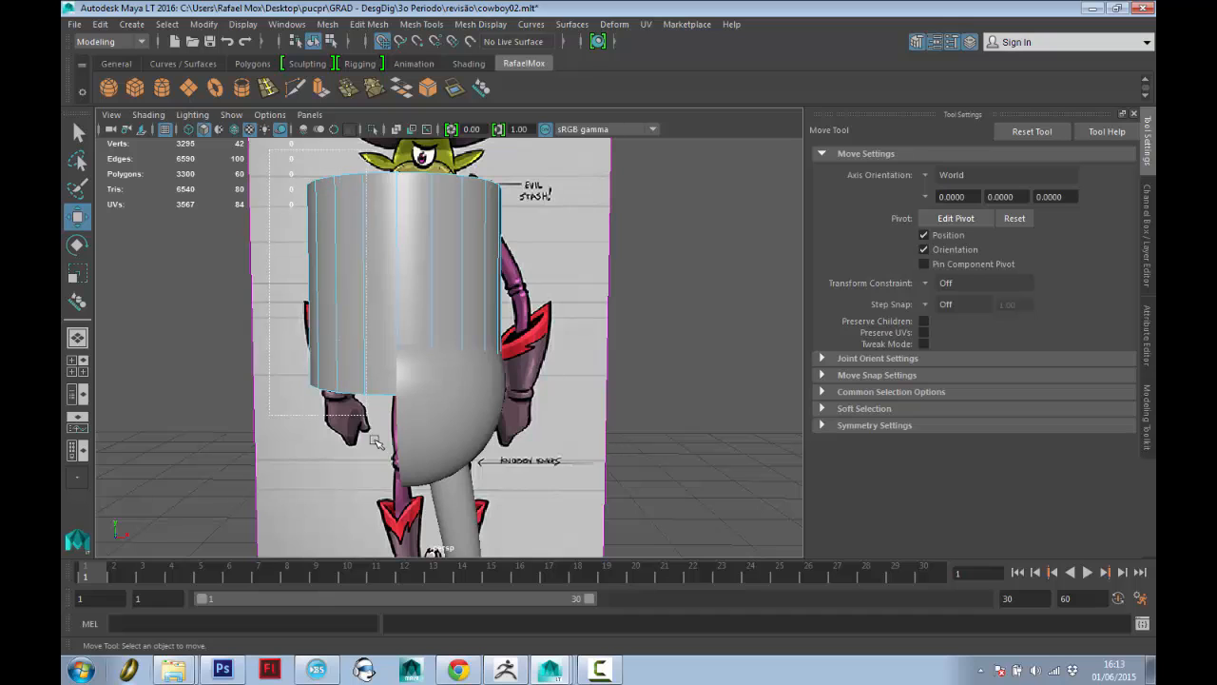
left_click_drag(373, 440, 378, 450)
key("Delete")
left_click_drag(494, 414, 370, 219, "alt")
left_click_drag(392, 372, 393, 372)
key("Delete")
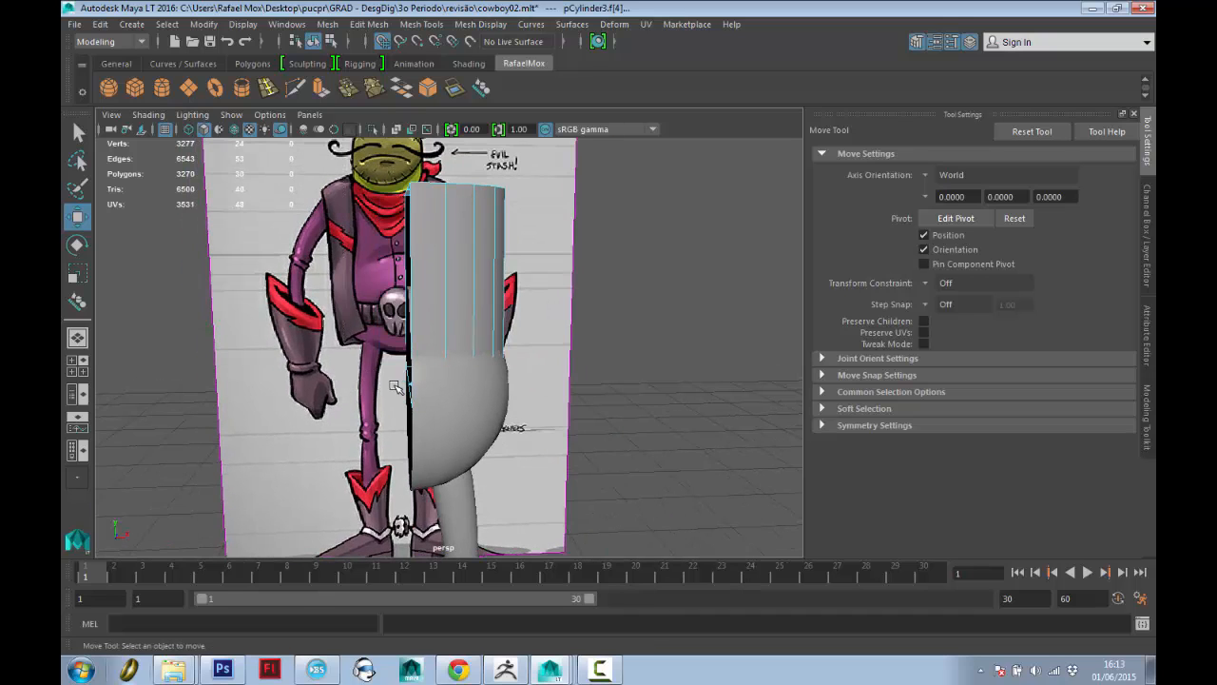
Return the half cylinder to object mode and show it against the torso drawing in the side view.
right_click_drag(483, 279, 559, 259)
left_click_drag(498, 346, 407, 356, "alt")
key("space")
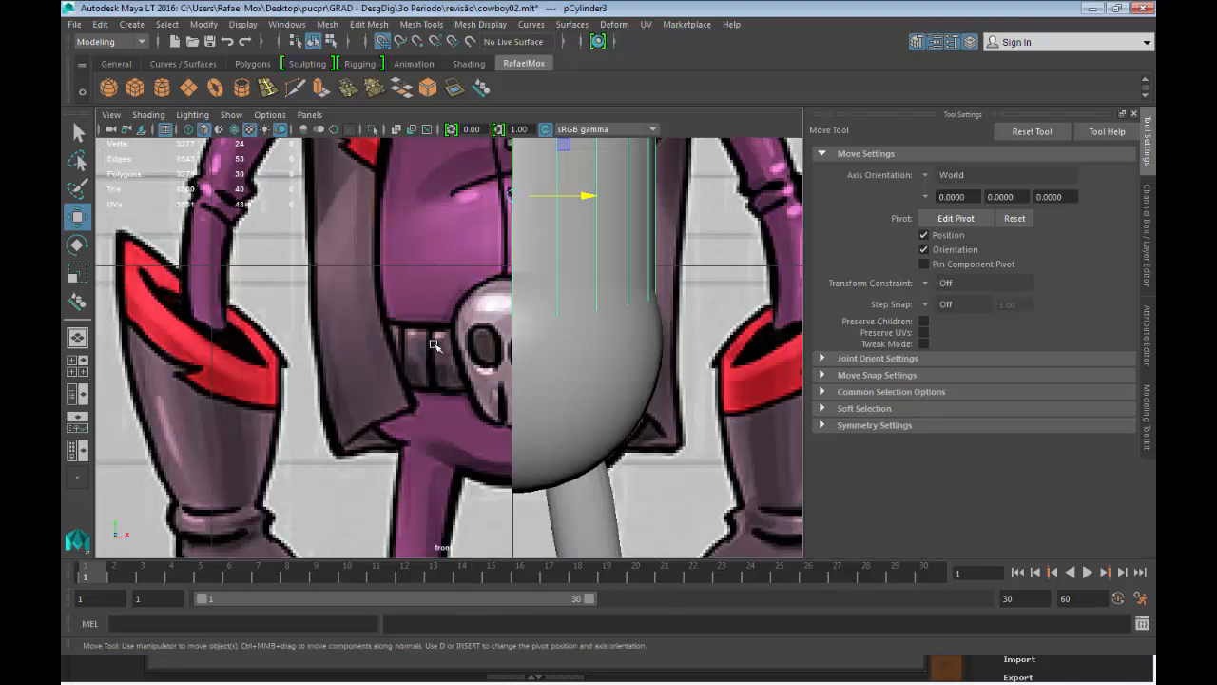
key("space")
left_click_drag(661, 232, 700, 251)
middle_click_drag(670, 470, 523, 367, "alt")
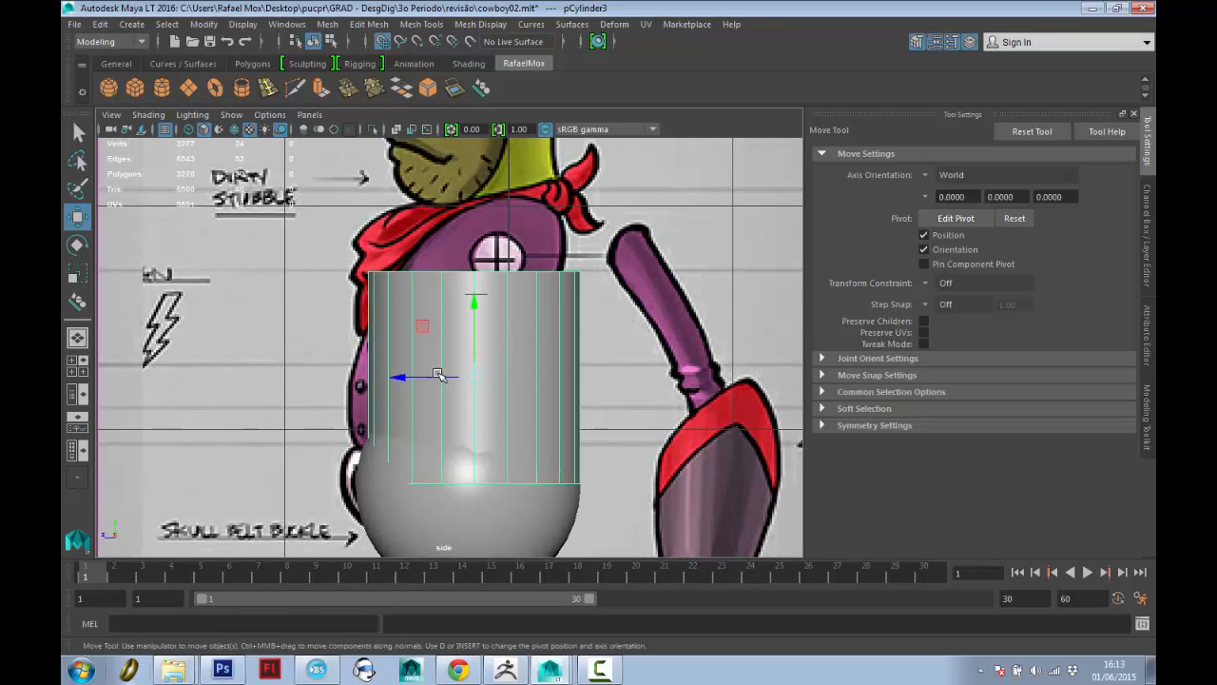
left_click_drag(437, 373, 430, 376)
key("ctrl+z")
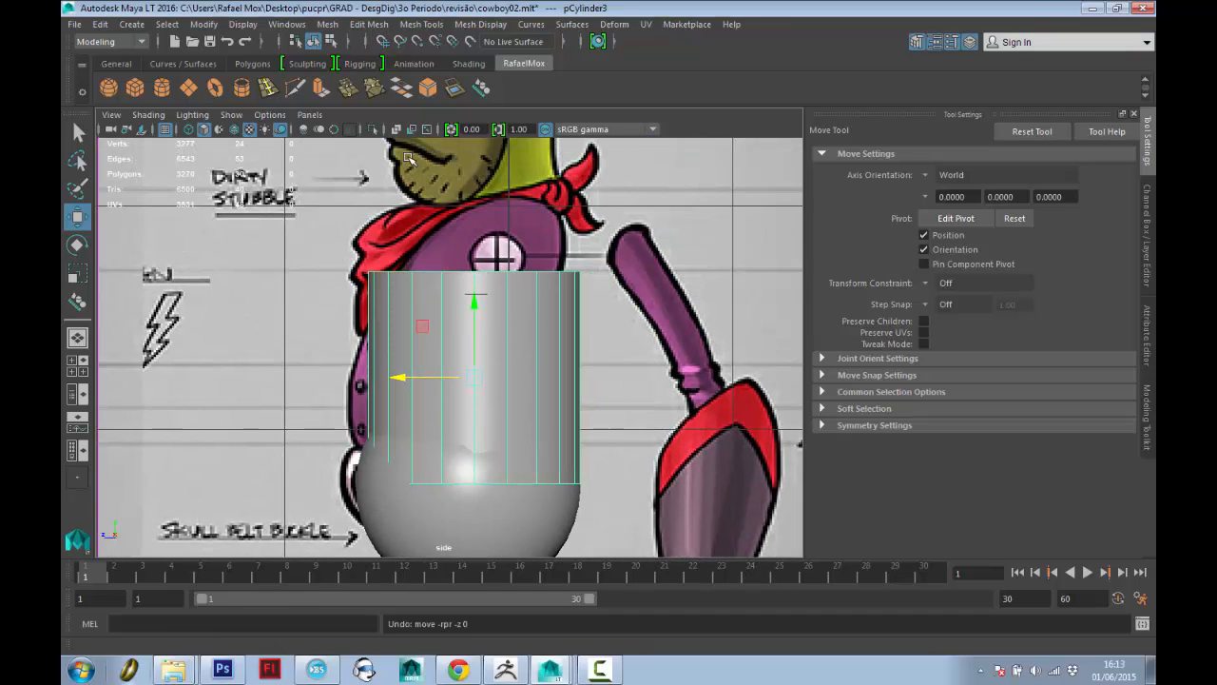
Insert an edge loop halfway up the torso cylinder and turn on X-ray shading to see the drawing.
middle_click_drag(407, 157, 408, 119, "alt")
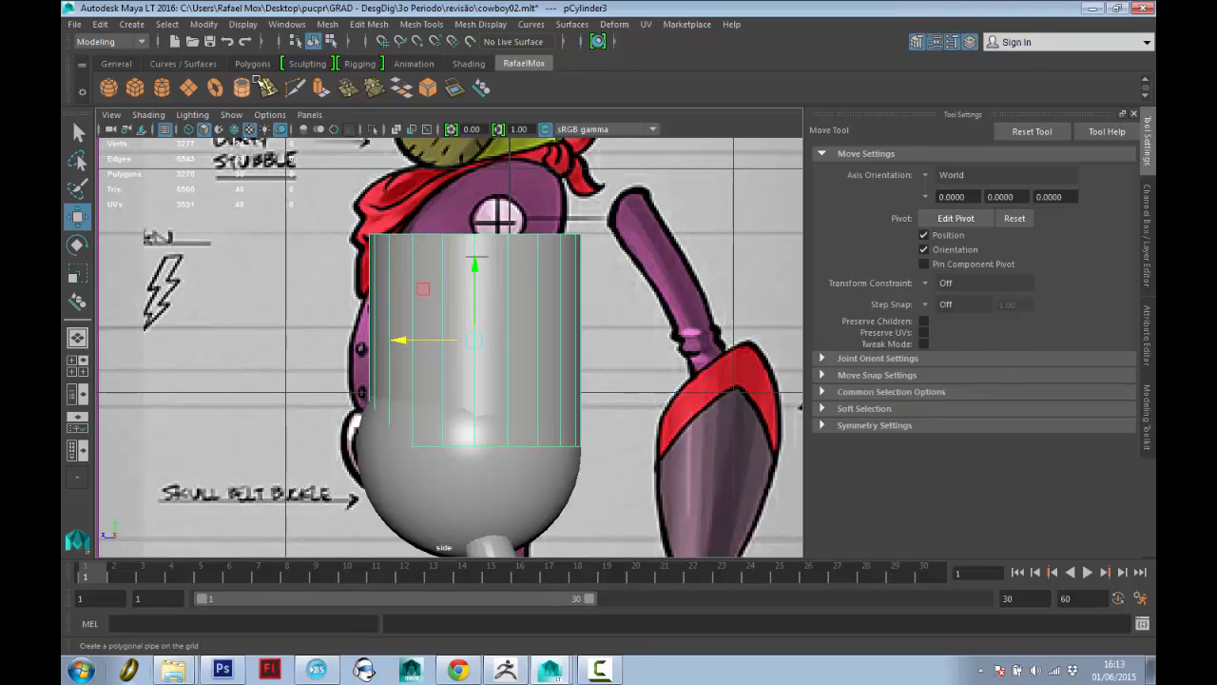
right_click_drag(481, 342, 440, 304, "shift")
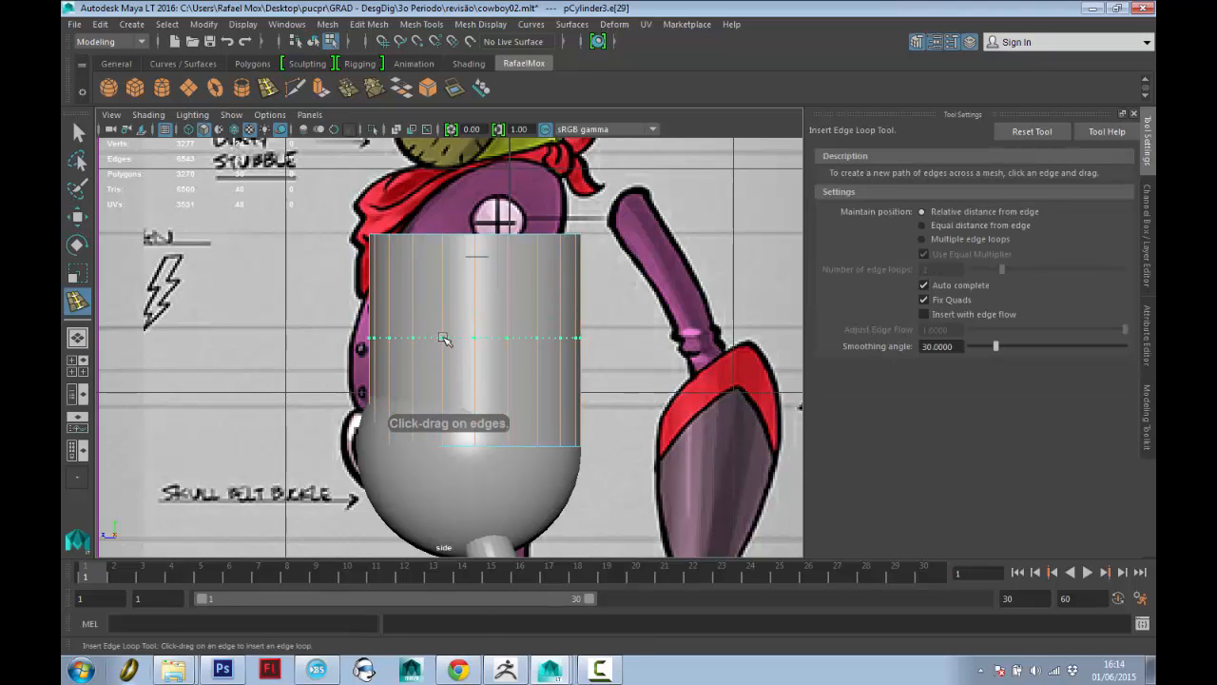
left_click(443, 337)
key("r")
left_click(397, 129)
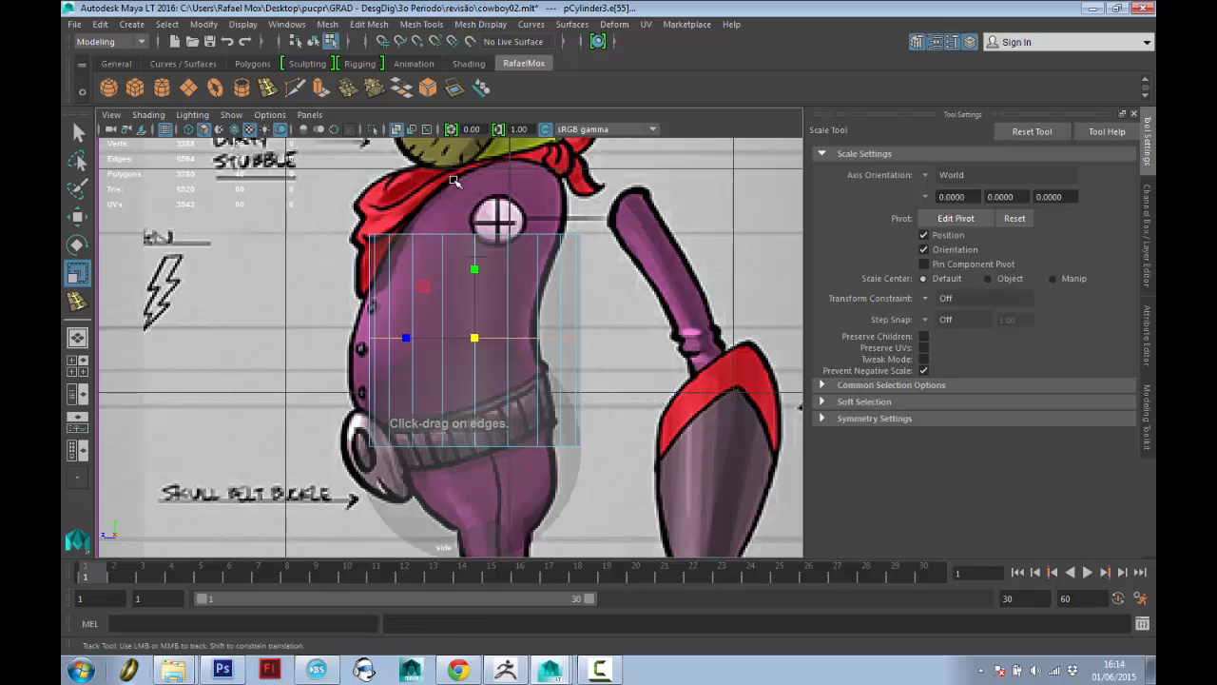
Scale and move the middle edge ring in depth to match the drawn belly and lower back.
middle_click_drag(488, 297, 496, 279, "alt")
left_click_drag(483, 316, 451, 321)
key("w")
key("r")
key("w")
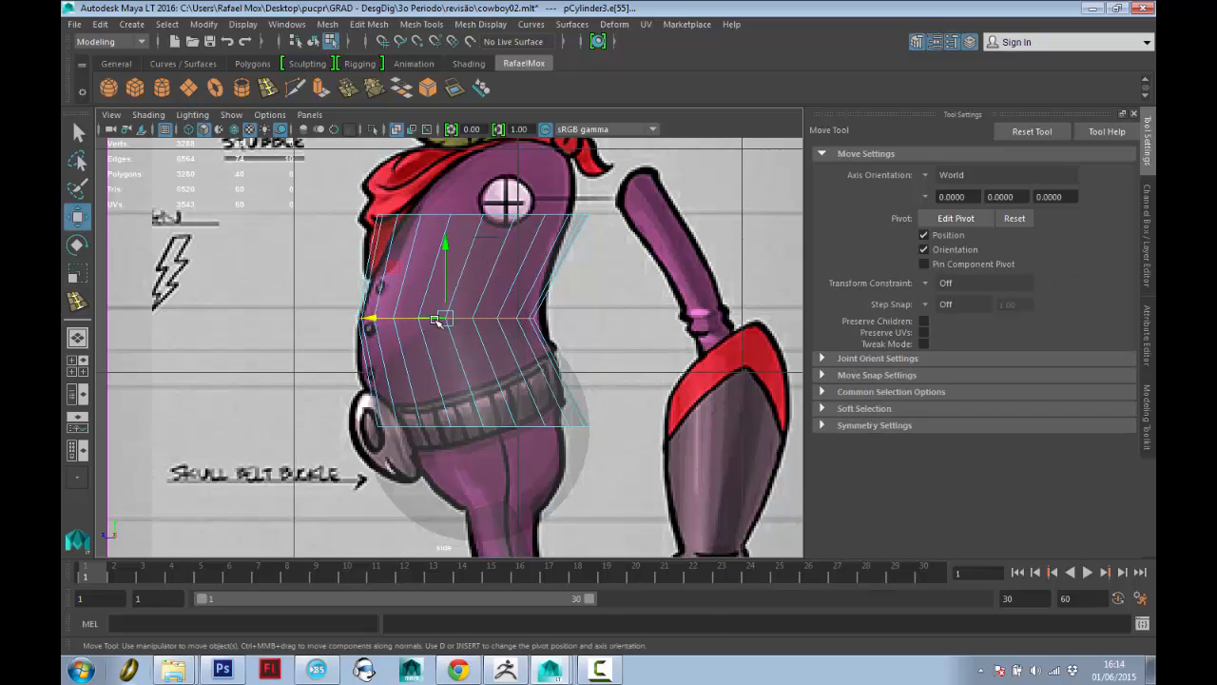
key("ctrl+z")
key("r")
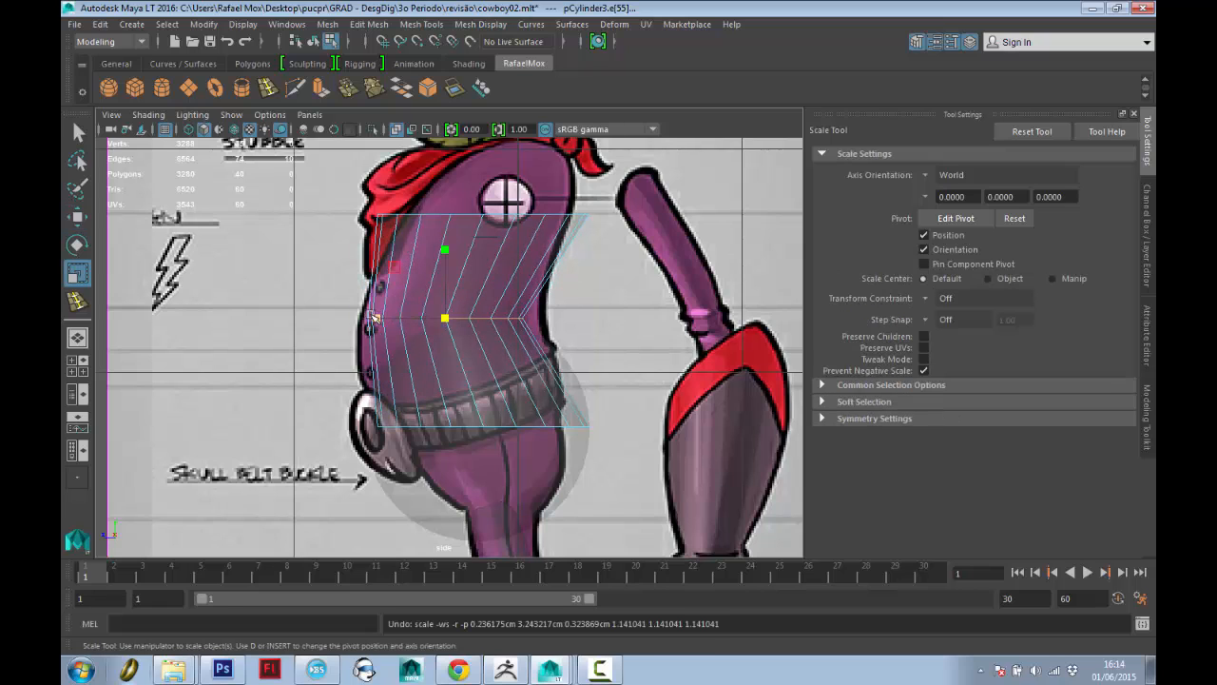
left_click_drag(372, 317, 361, 317)
key("w")
left_click_drag(446, 316, 449, 316)
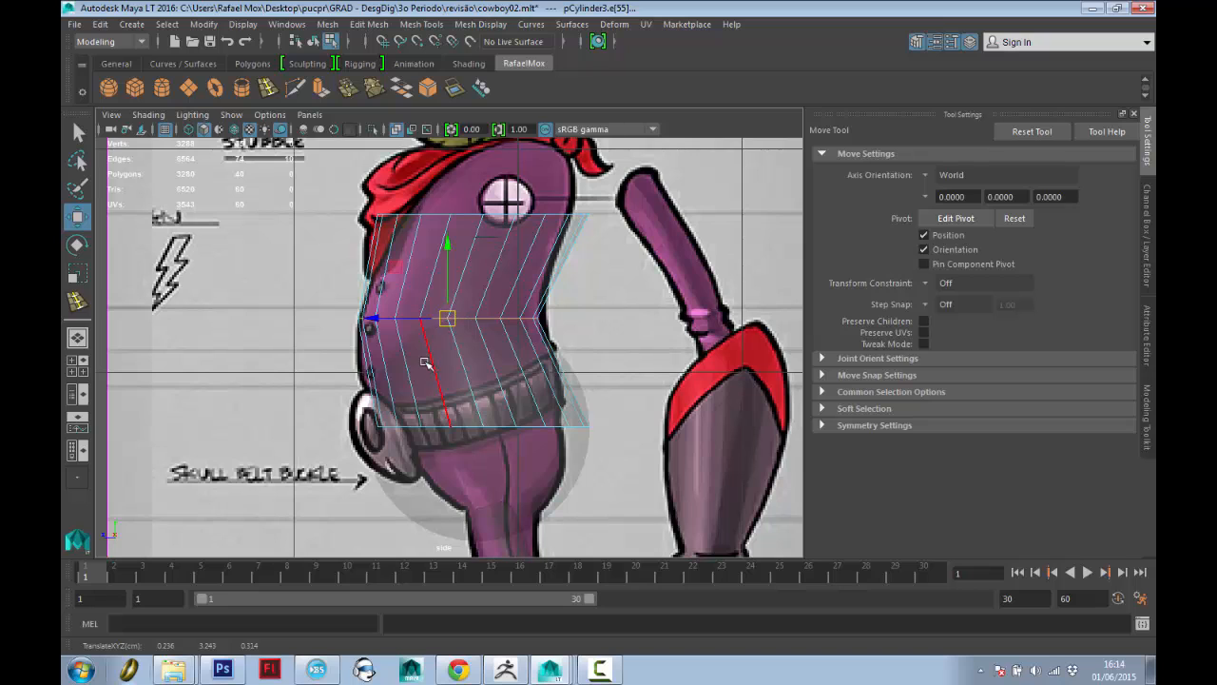
Insert an edge loop just above the belt, then tilt and scale it to follow the belt's slope.
key("y")
left_click(445, 357)
key("e")
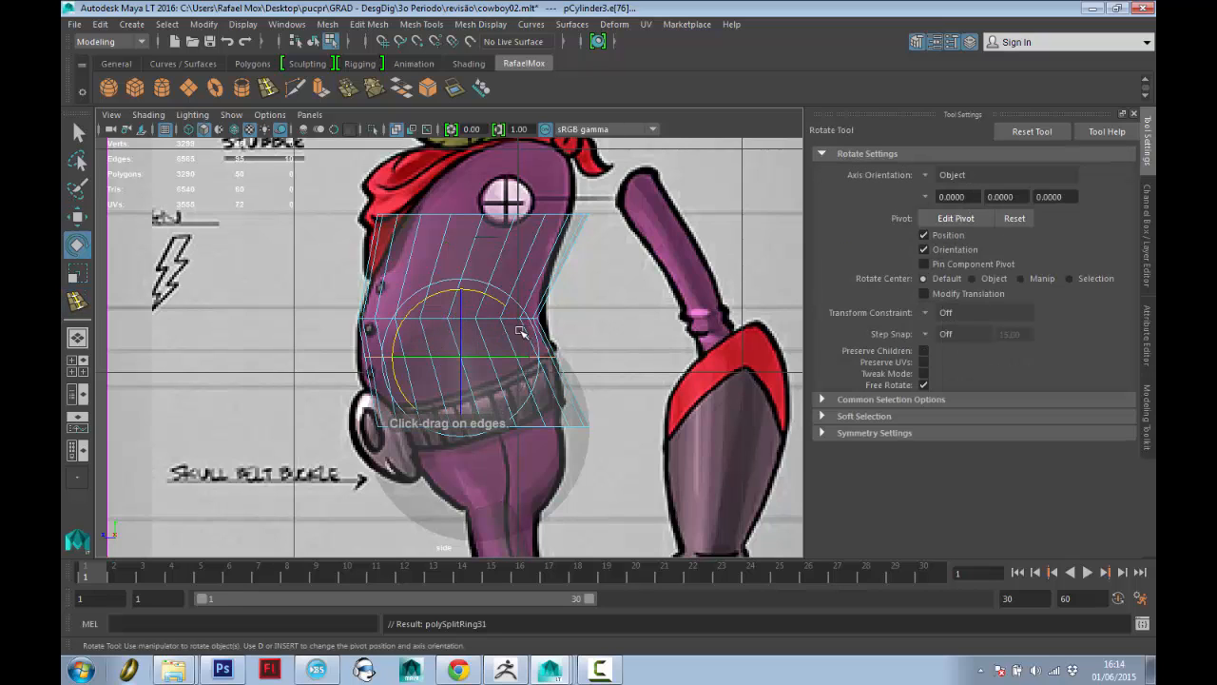
key("r")
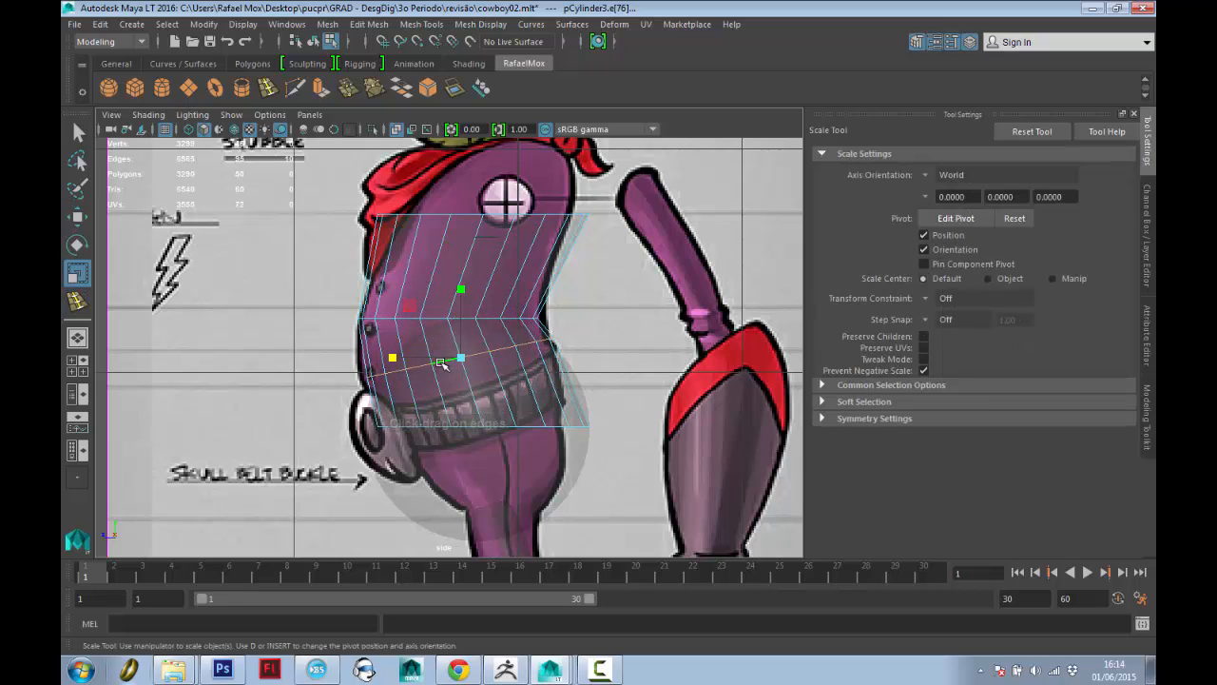
left_click_drag(394, 354, 452, 362)
key("w")
Narrow the torso's top edge ring in depth, then tilt and shift it to fit the drawn chest.
middle_click_drag(505, 197, 506, 233, "alt")
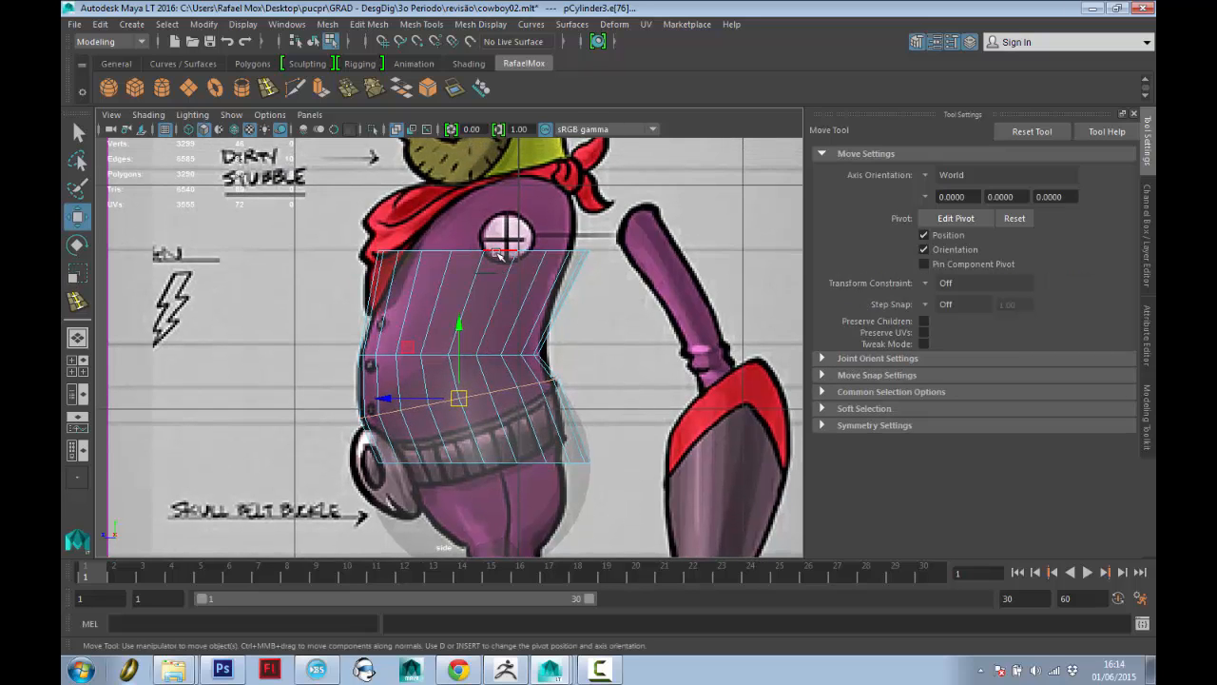
key("r")
left_click_drag(415, 252, 431, 252)
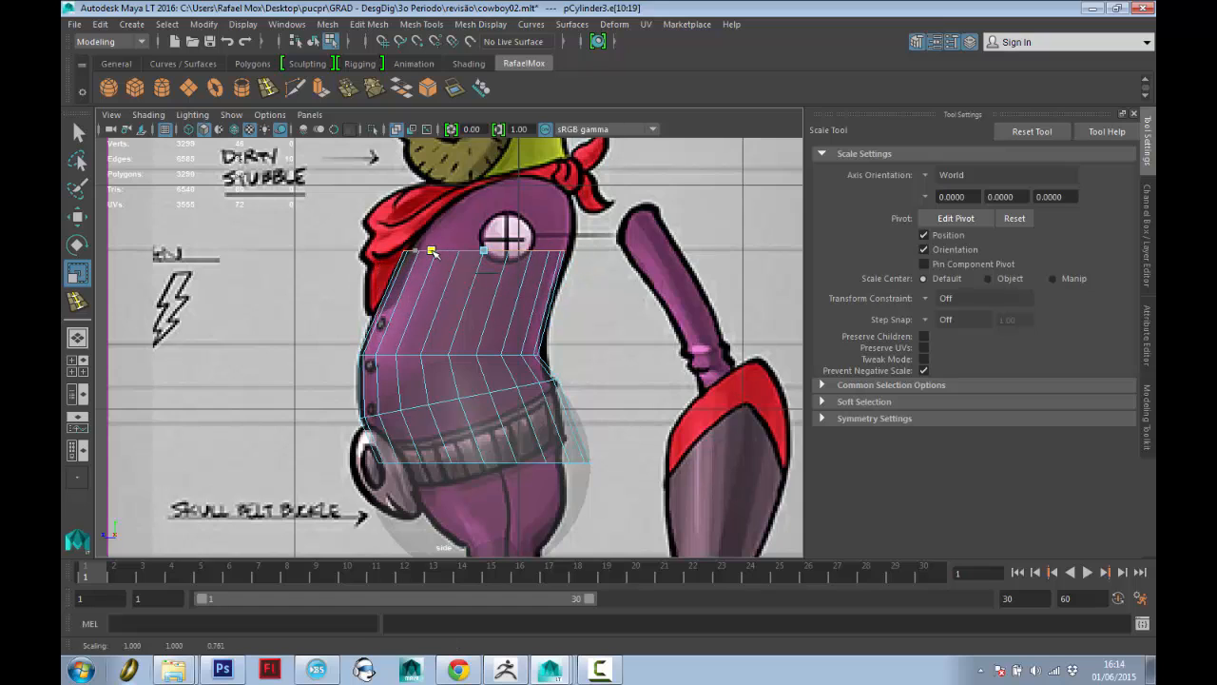
key("e")
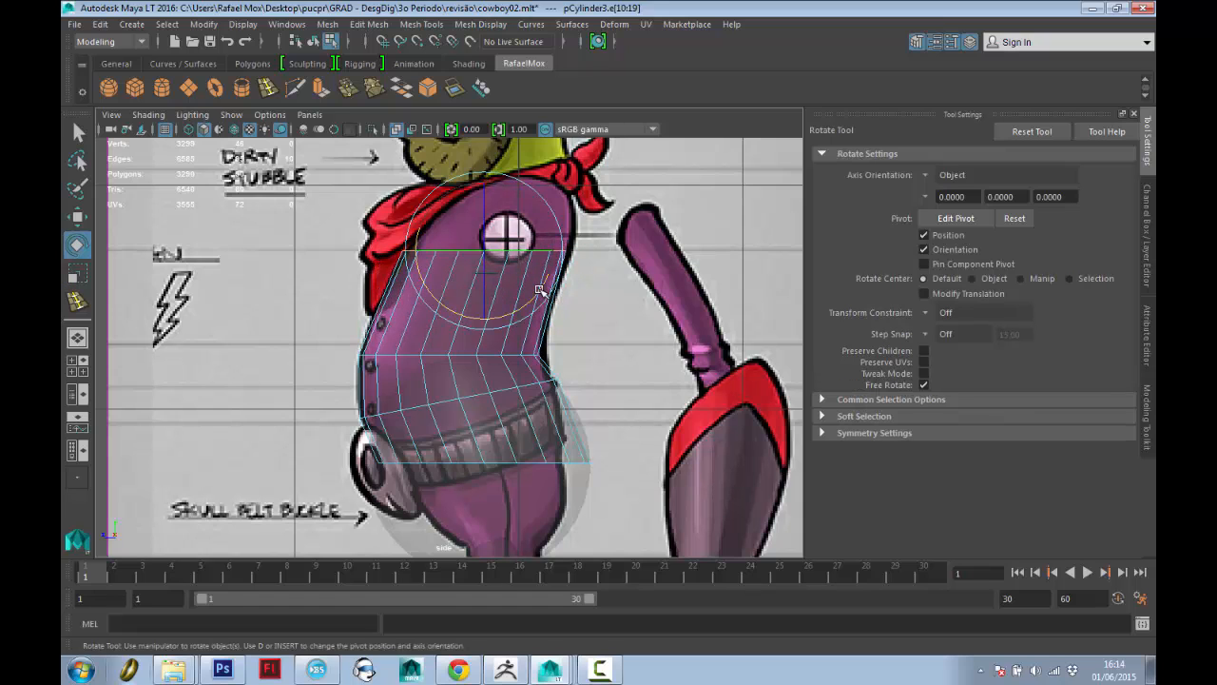
key("w")
left_click_drag(483, 222, 534, 255)
Delete the cap faces closing the top of the torso cylinder.
key("q")
right_click(502, 266)
key("Delete")
right_click_drag(519, 274, 509, 234)
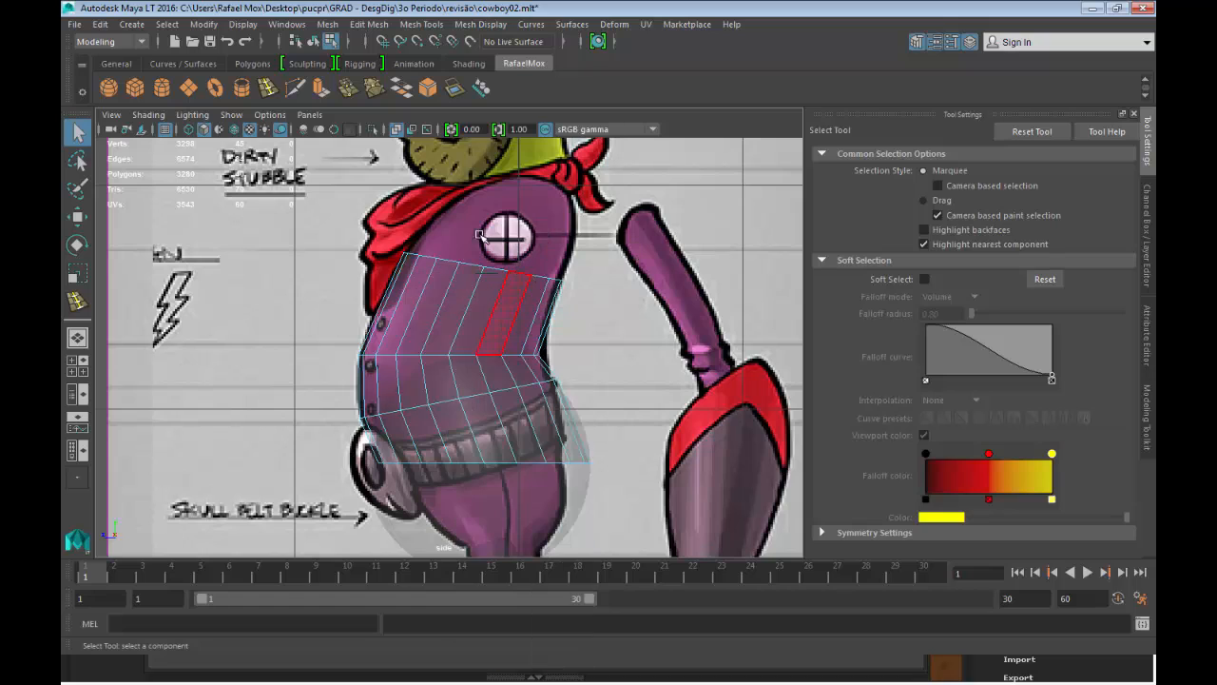
Select the torso's open top border edges, extrude them up to the neckerchief, and scale them to fit the shoulders.
right_click_drag(443, 260, 390, 255)
left_click_drag(384, 232, 638, 293)
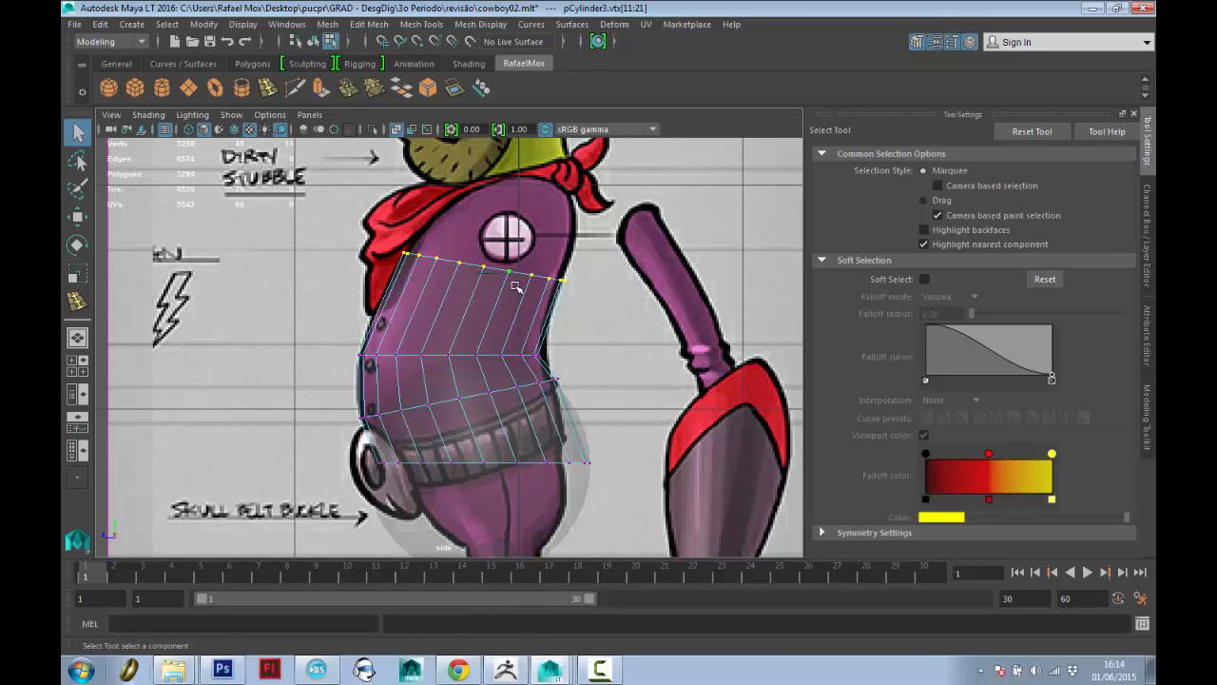
mouse_move(514, 286)
right_mouse_down("ctrl")
mouse_move(515, 241)
mouse_move(514, 282)
right_mouse_up("ctrl")
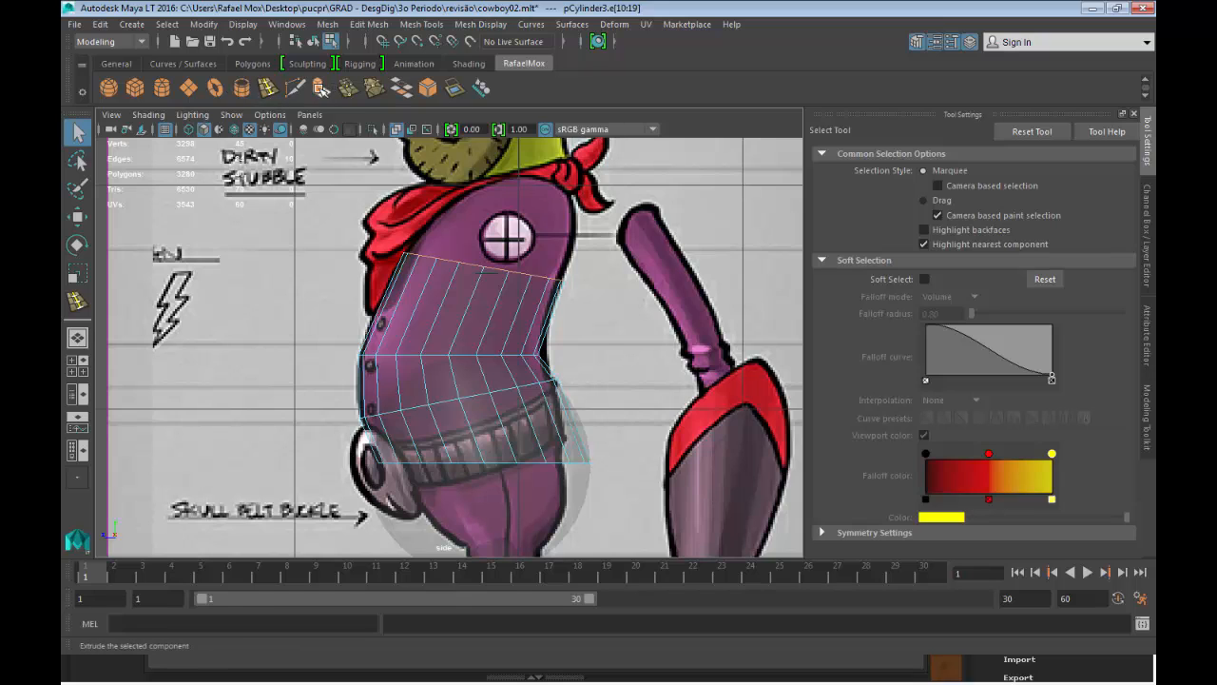
key("ctrl+e")
left_click_drag(561, 277, 574, 144)
key("r")
left_click_drag(514, 191, 546, 200)
scroll(547, 199, "up", 2)
key("w")
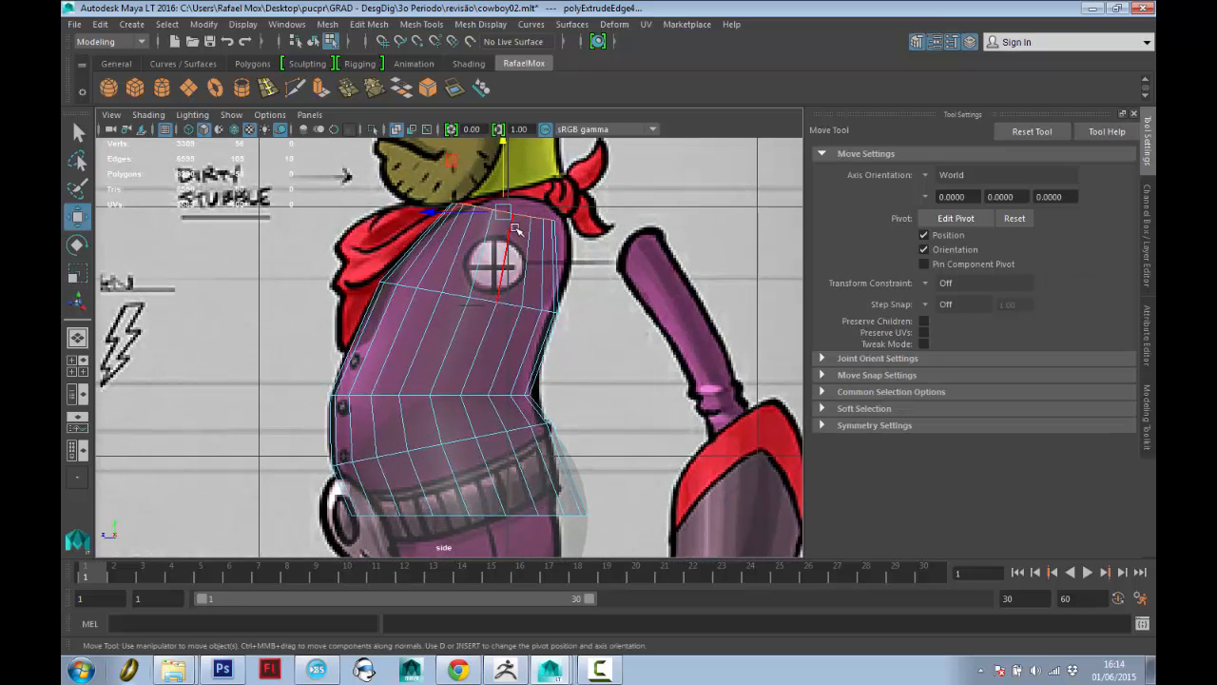
Refine the shoulder ring's size, then extrude it again and shrink the new ring towards the neck.
key("r")
left_click_drag(518, 207, 485, 177)
key("w")
key("ctrl+e")
key("w")
key("r")
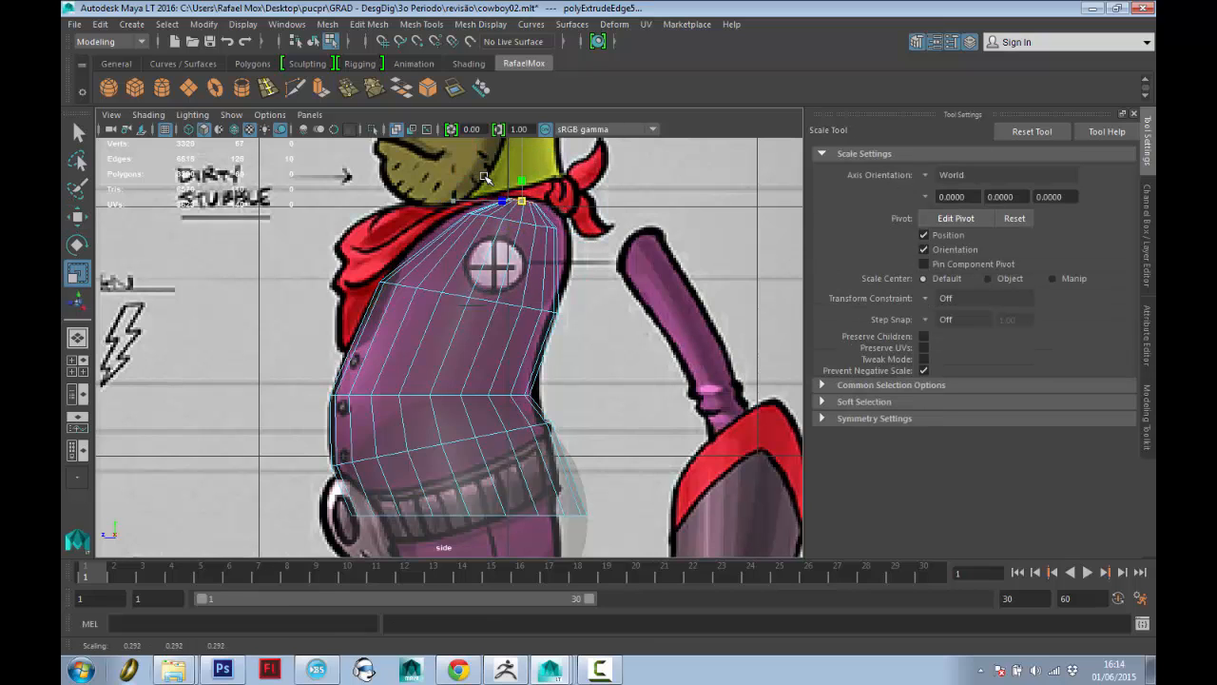
Return to object mode and show the torso with smooth mesh preview, checking its silhouette against the side reference.
key("q")
right_click_drag(597, 235, 599, 240)
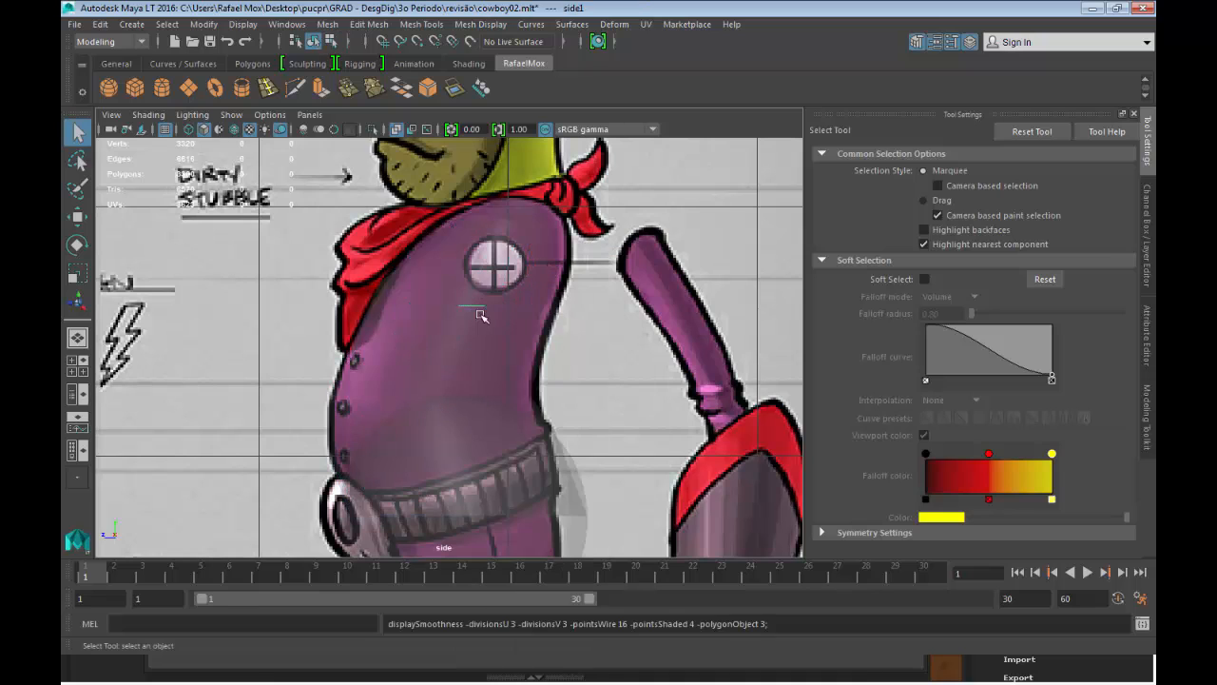
key("3")
scroll(599, 226, "down", 8)
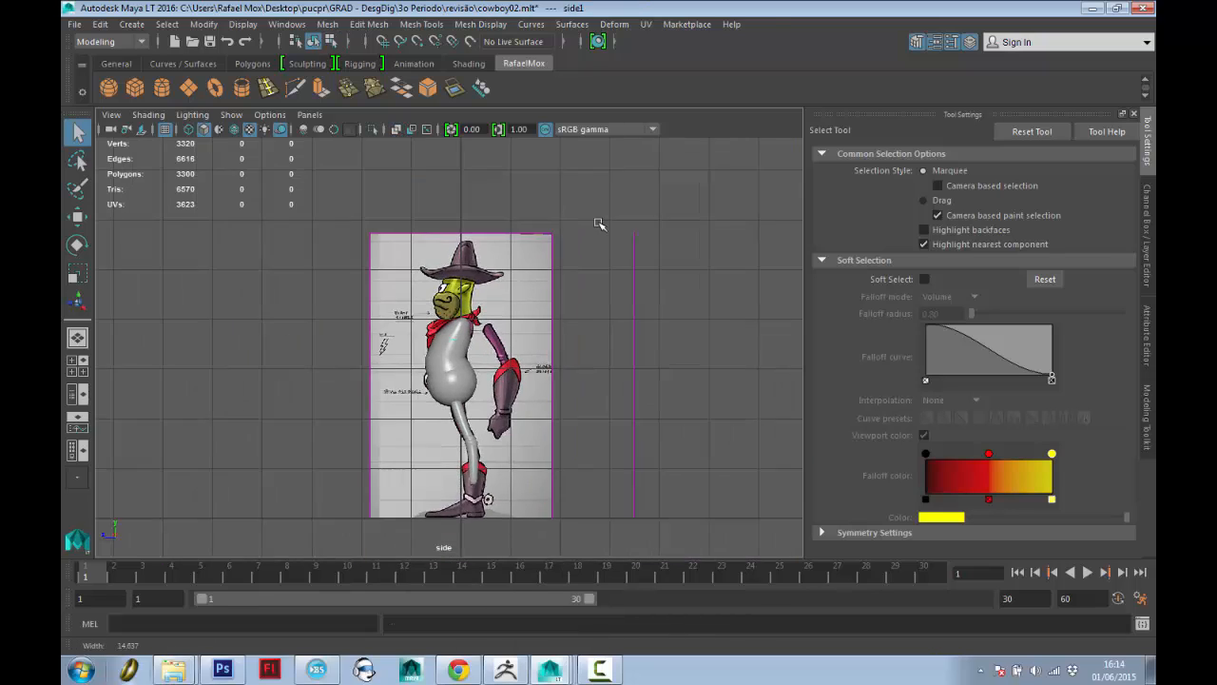
scroll(533, 271, "up", 5)
left_click(438, 331)
left_click(481, 392)
left_click(521, 382)
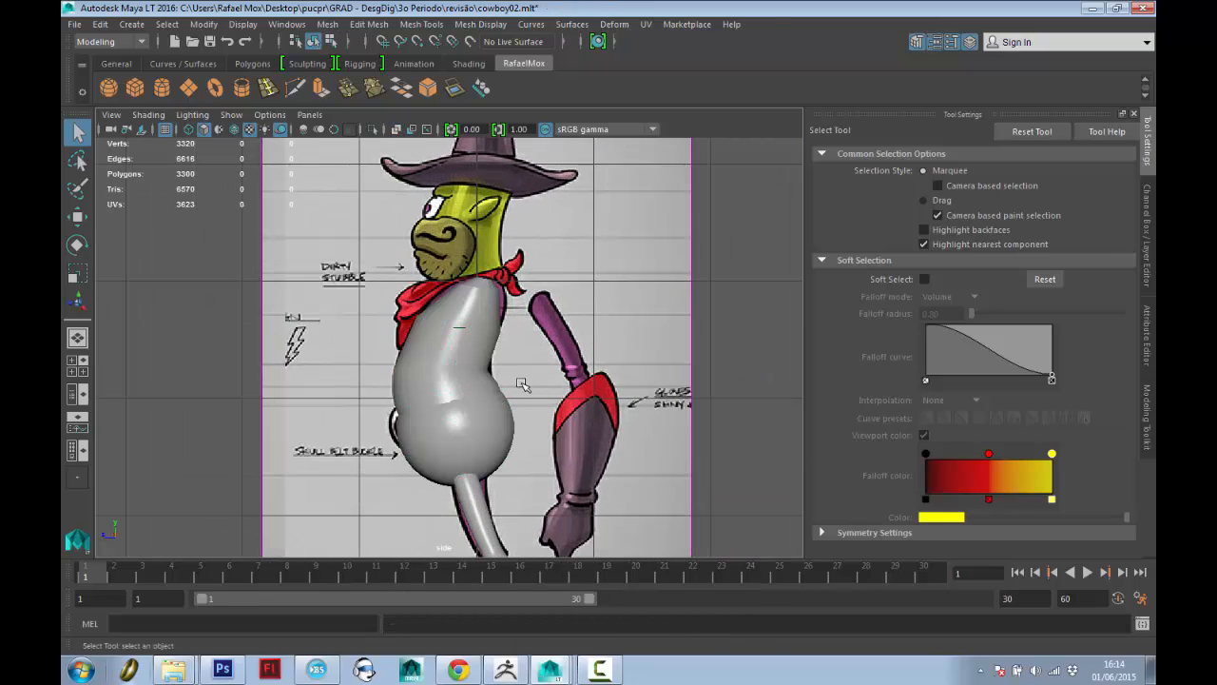
Examine the smoothed torso, hips and leg together in the perspective view beside the side and front references.
left_click(561, 392, "alt")
key("space")
left_click_drag(555, 381, 445, 380)
right_click_drag(445, 381, 475, 456, "alt")
middle_click_drag(475, 456, 473, 399, "alt")
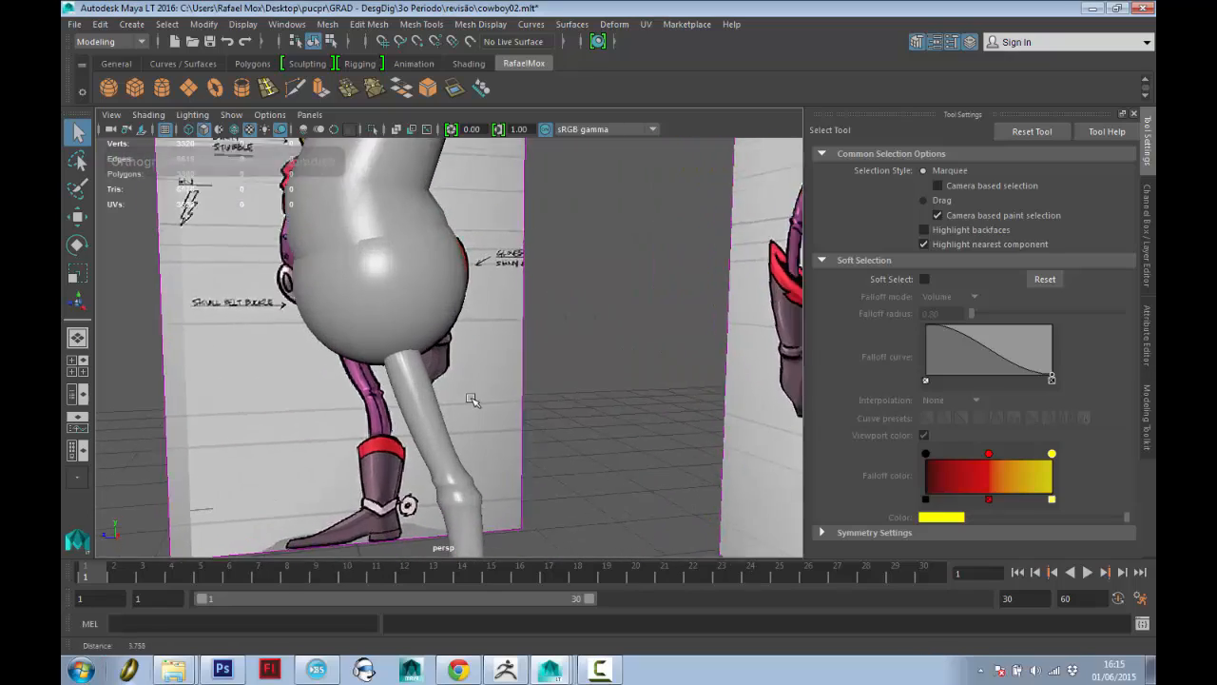
left_click_drag(472, 399, 446, 410, "alt")
middle_click_drag(446, 410, 501, 433, "alt")
left_click_drag(425, 358, 558, 369, "alt")
right_click_drag(559, 368, 532, 409, "alt")
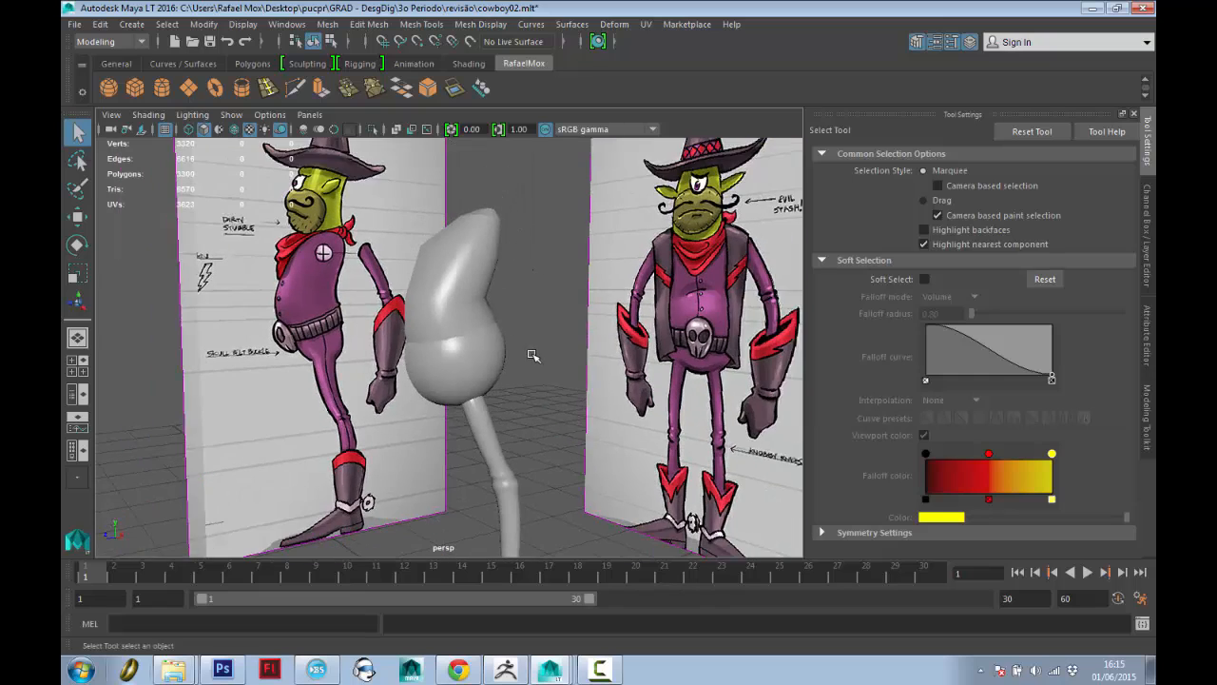
left_click_drag(532, 409, 571, 445, "alt")
Select the torso, hips and leg and combine them into a single mesh.
left_click(568, 443)
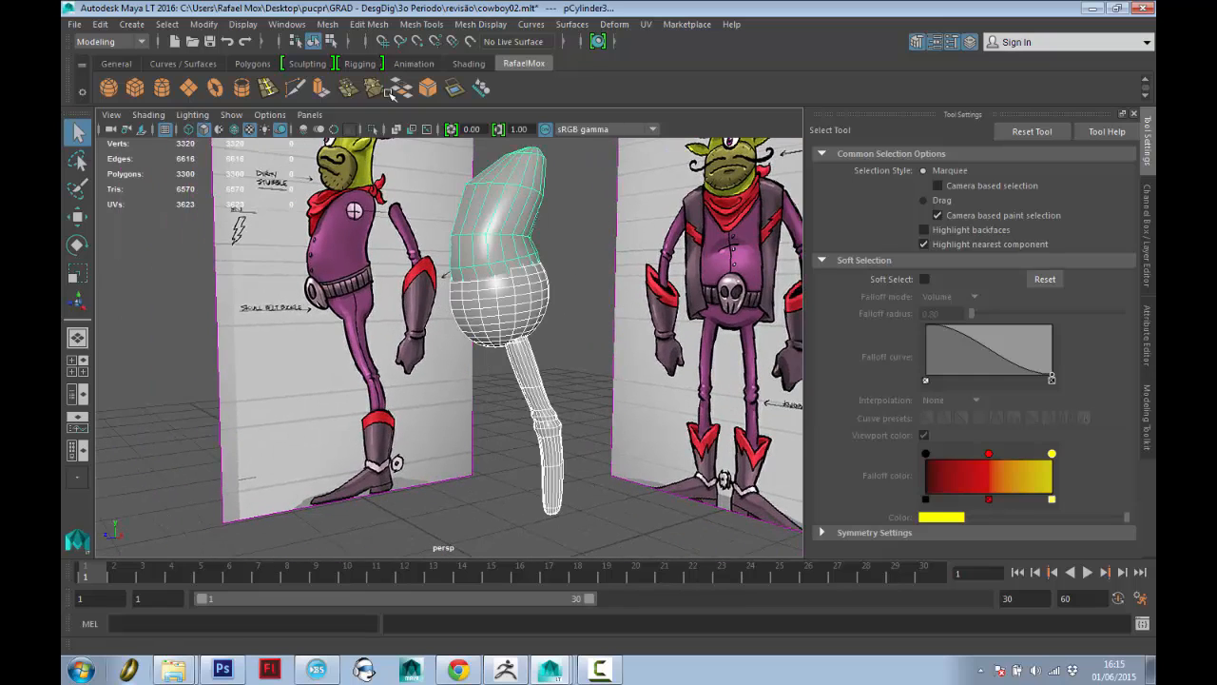
left_click_drag(533, 275, 549, 284, "alt")
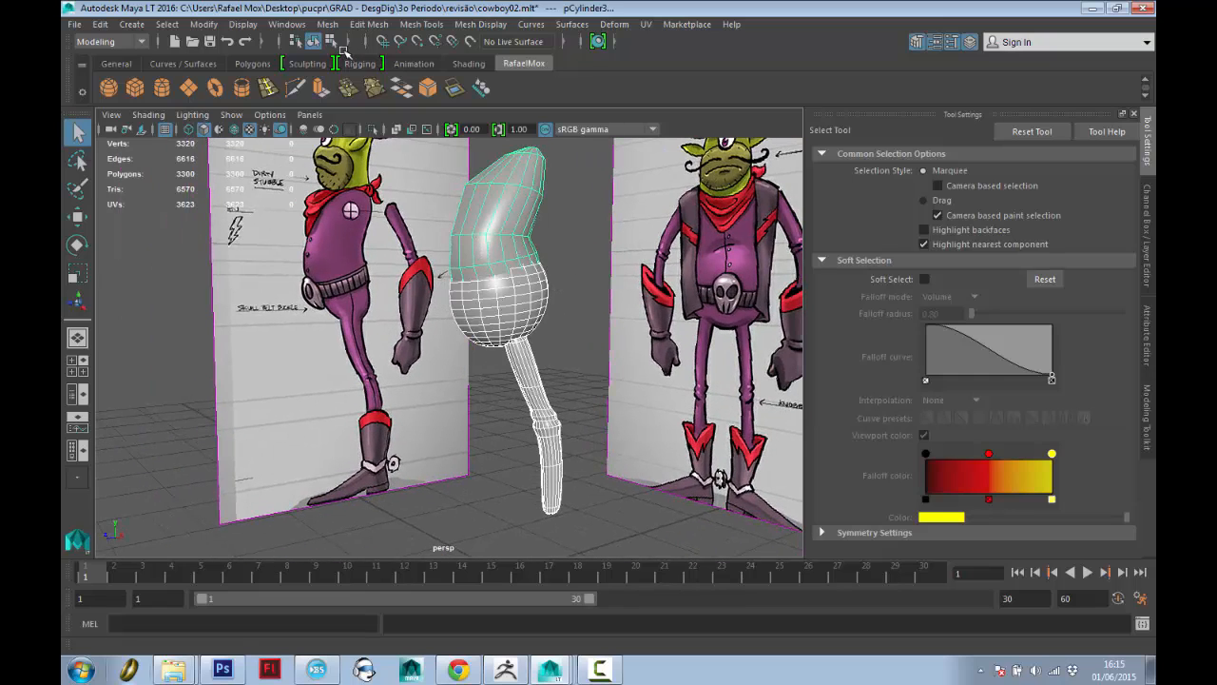
left_click(327, 24)
left_click(351, 76)
key("w")
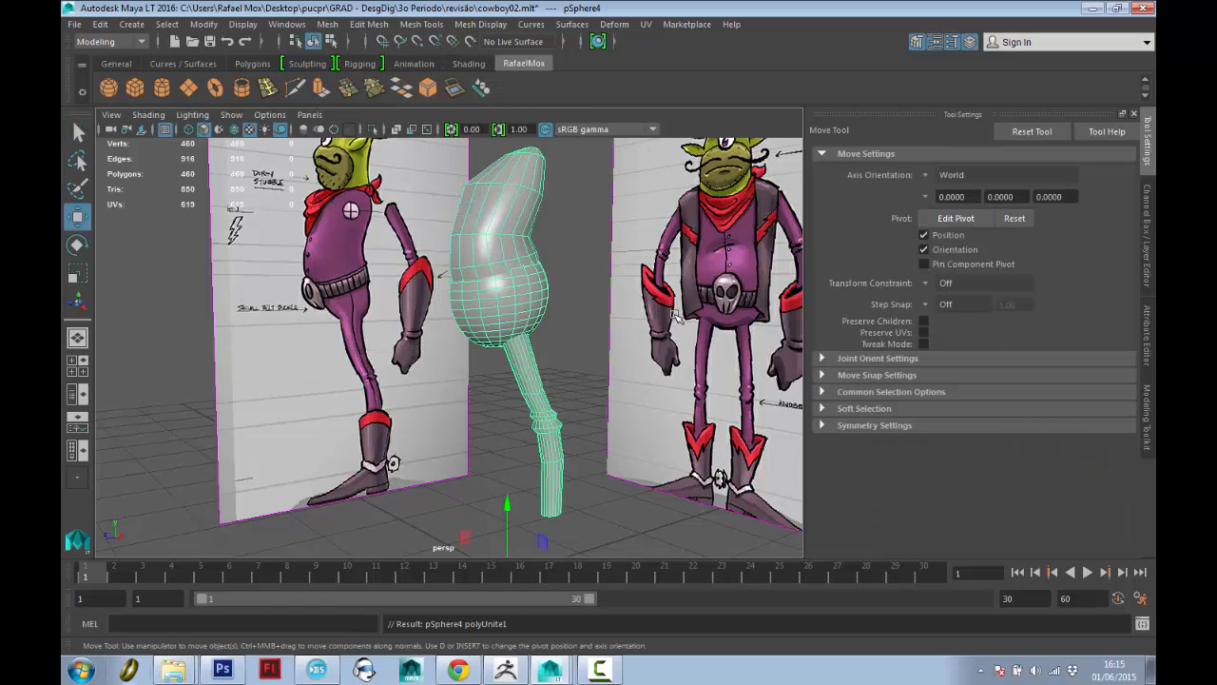
Make the combined body mesh a live surface and activate Quad Draw from the Modeling Toolkit.
middle_click_drag(571, 275, 559, 312, "alt")
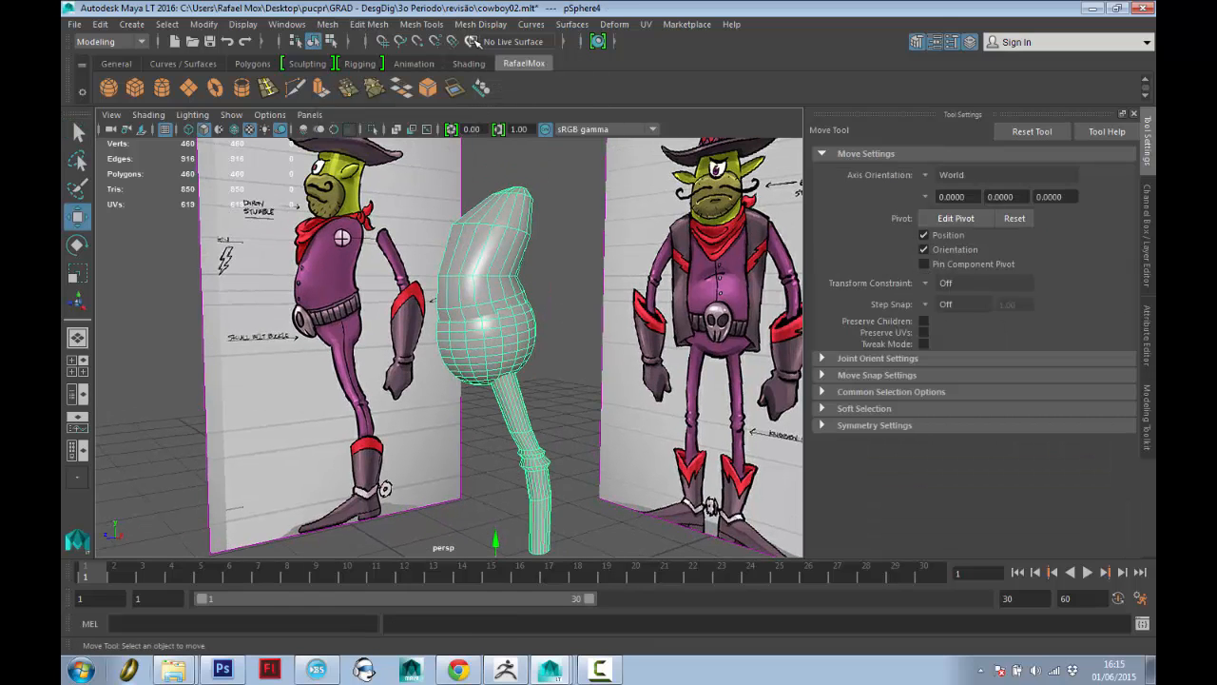
left_click(472, 41)
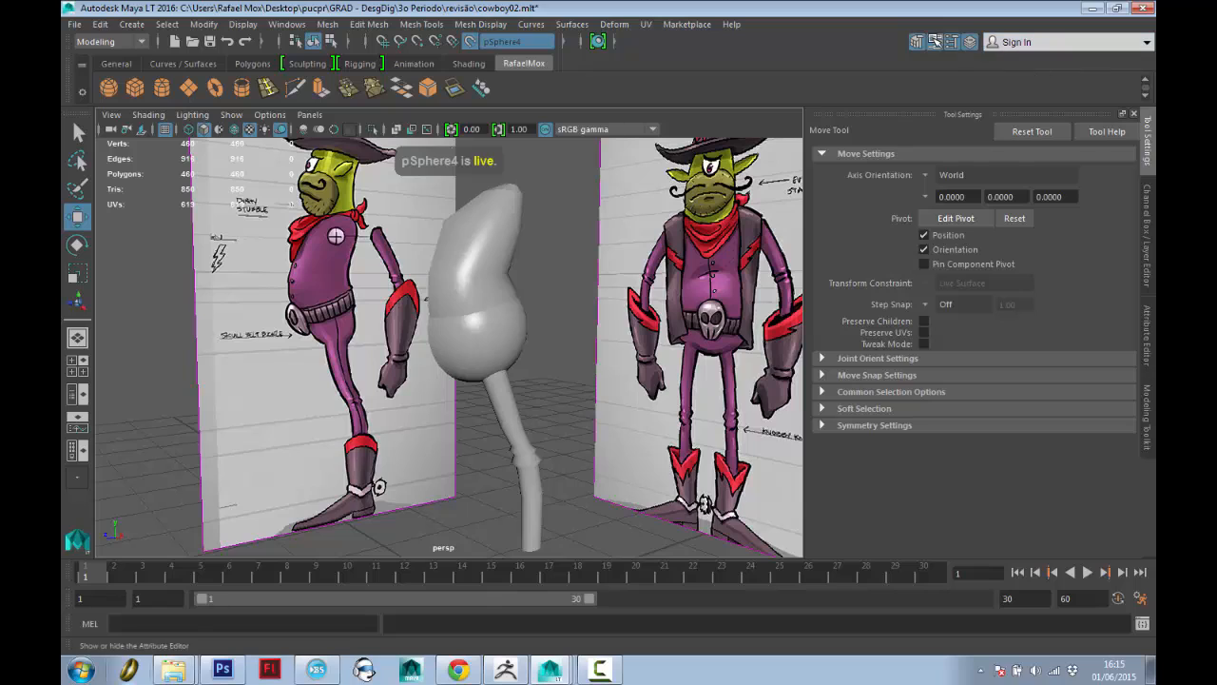
left_click(1147, 411)
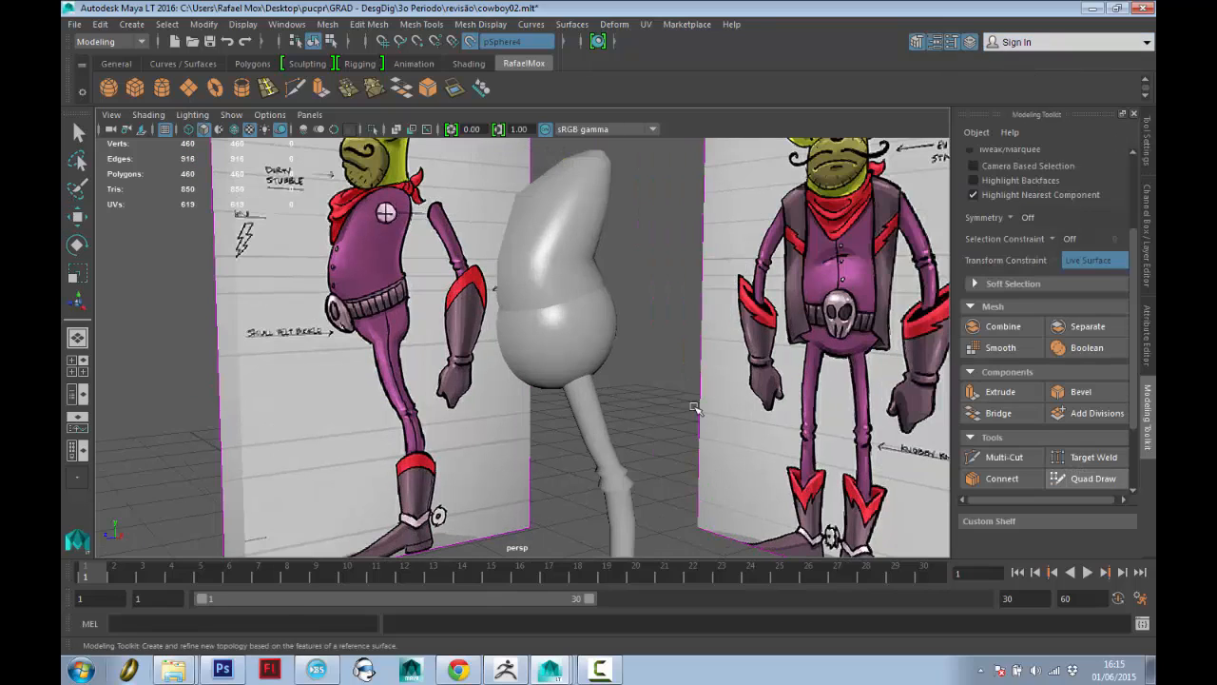
Draw the first retopology quad on the live surface at the bottom end of the leg.
middle_click_drag(574, 304, 550, 157, "alt")
right_click_drag(567, 361, 674, 454, "alt")
left_click_drag(674, 453, 784, 437, "alt")
middle_click_drag(699, 423, 634, 435, "alt")
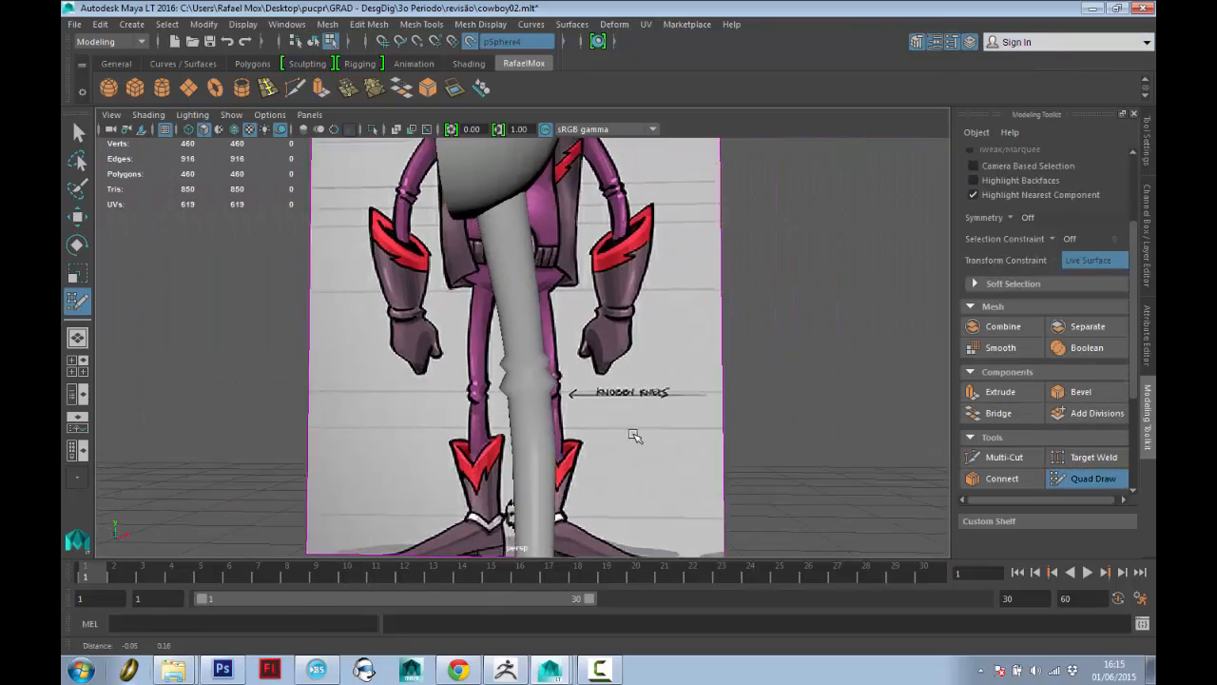
left_click_drag(634, 435, 692, 344, "alt")
key("space")
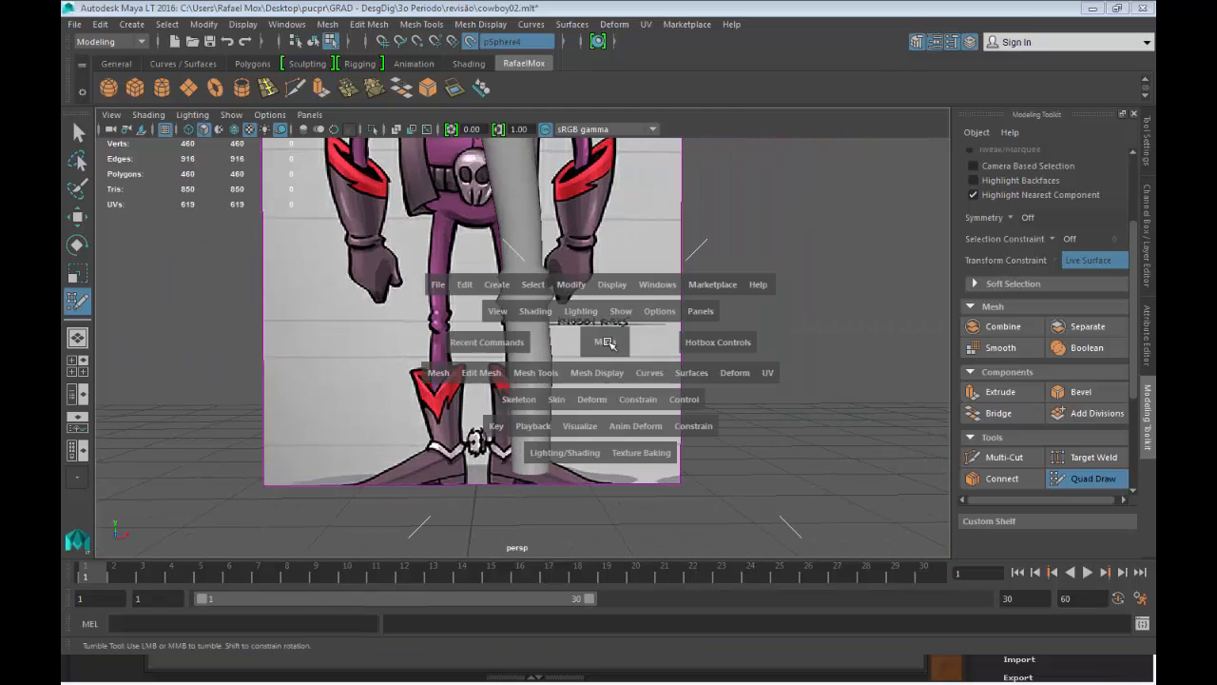
left_click_drag(608, 342, 608, 309)
right_click_drag(570, 335, 599, 376, "alt")
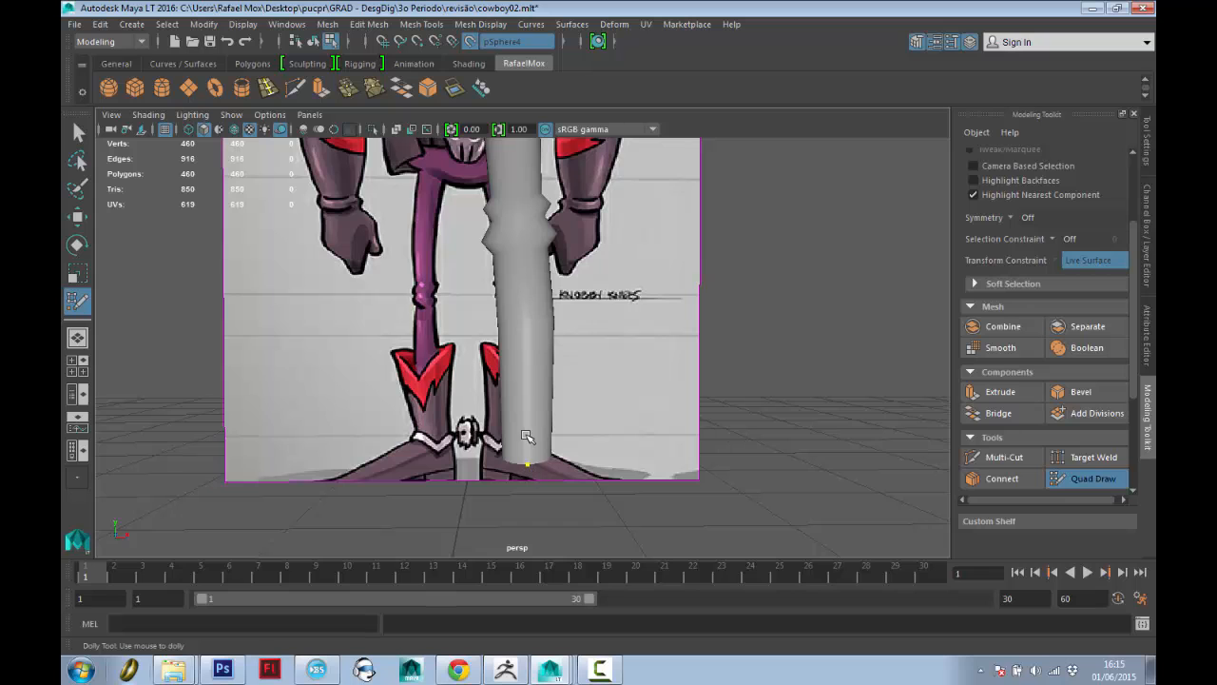
left_click_drag(540, 440, 579, 457, "alt")
left_click(659, 449, "shift")
middle_click_drag(580, 457, 504, 436, "alt")
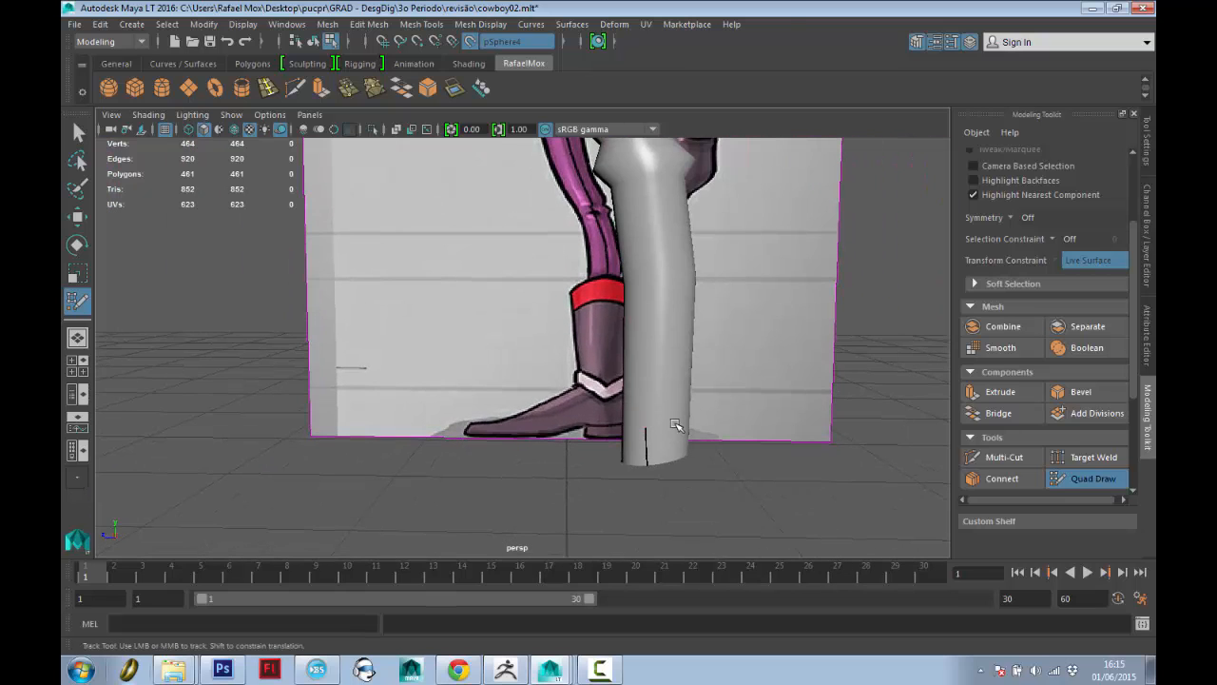
Continue the row of Quad Draw quads around the leg's bottom rim.
mouse_move(663, 457)
left_mouse_down("alt")
mouse_move(605, 454)
mouse_move(578, 475)
mouse_move(524, 459)
mouse_move(509, 487)
mouse_move(408, 482)
mouse_move(406, 427)
mouse_move(348, 453)
left_mouse_up("alt")
left_click(619, 467, "shift")
left_click(511, 486, "shift")
left_click(388, 435, "shift")
left_click(422, 443, "shift")
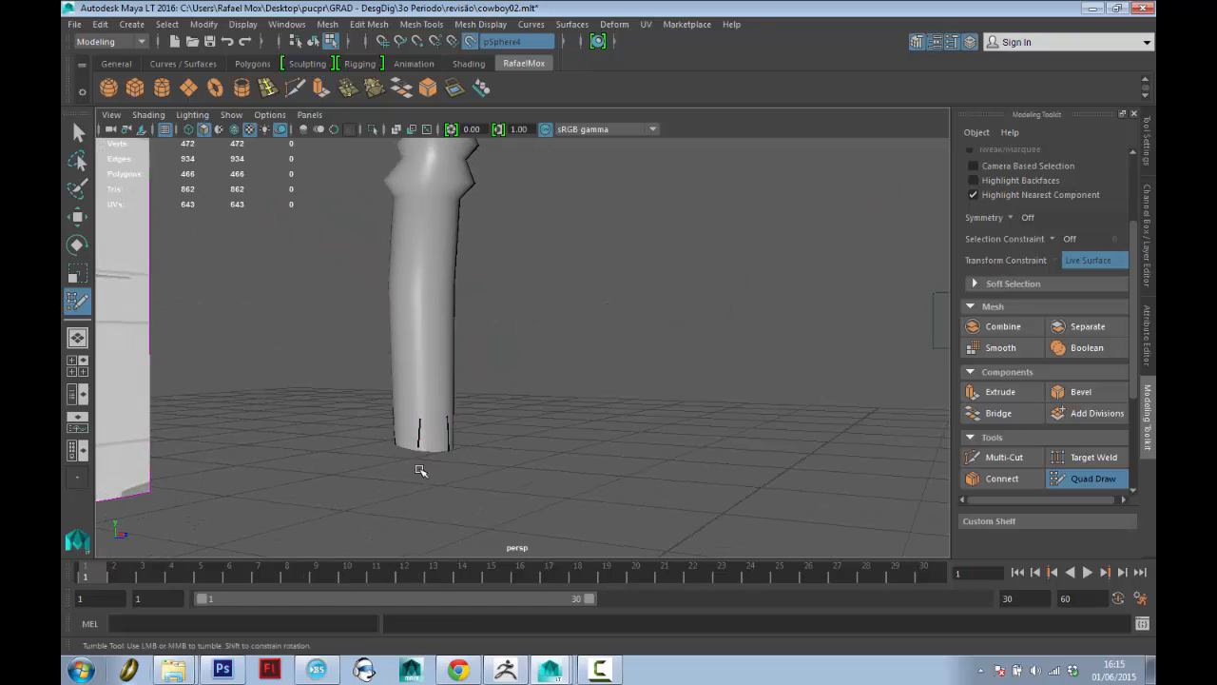
Try to extrude the top edges of the new quads up the leg, then reactivate Quad Draw.
right_click(434, 421)
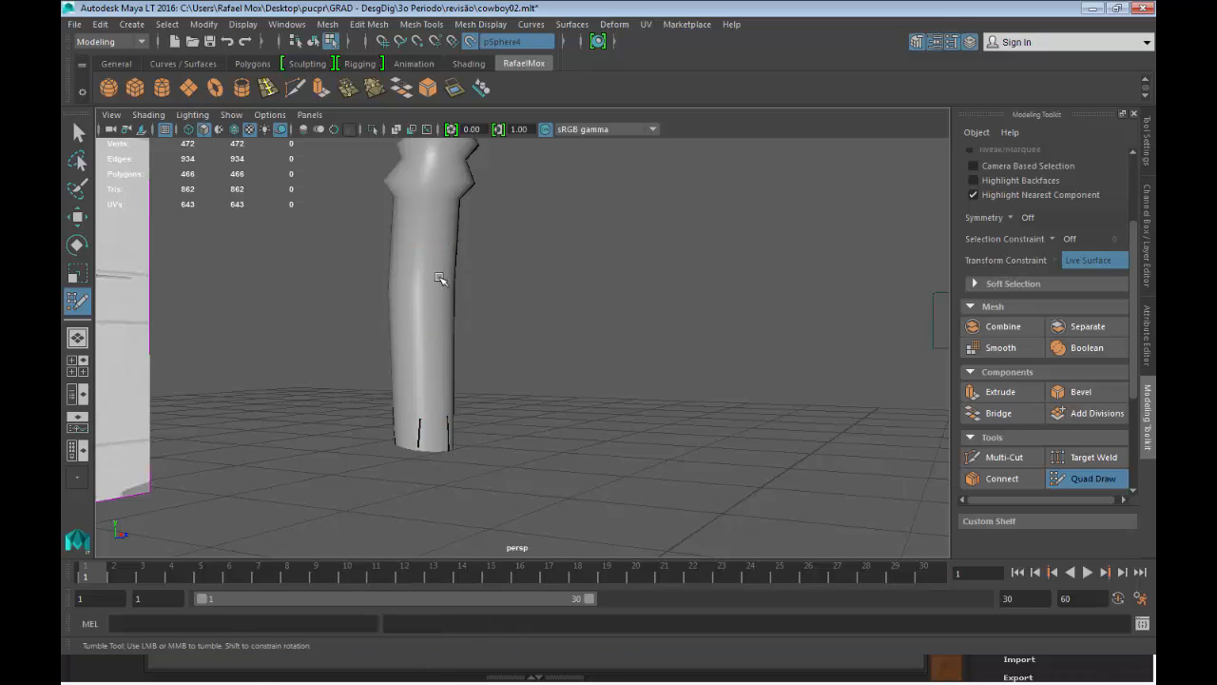
left_click_drag(499, 430, 407, 425, "alt")
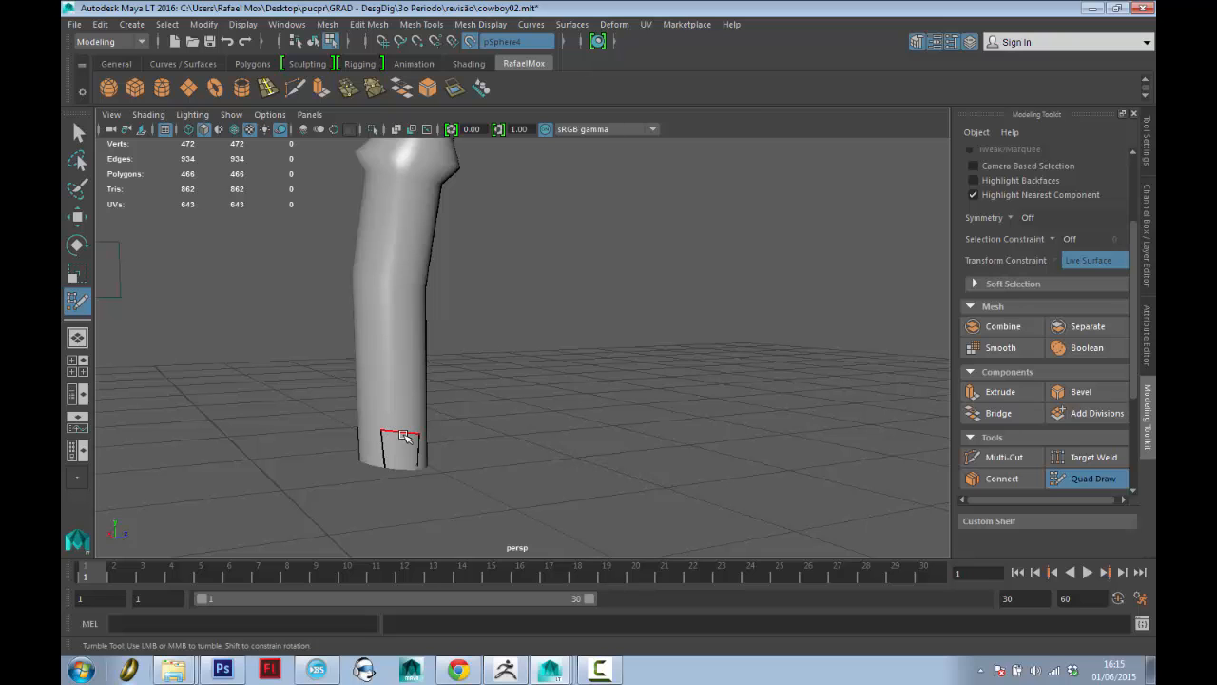
left_click_drag(404, 435, 570, 428, "alt")
left_click(999, 392)
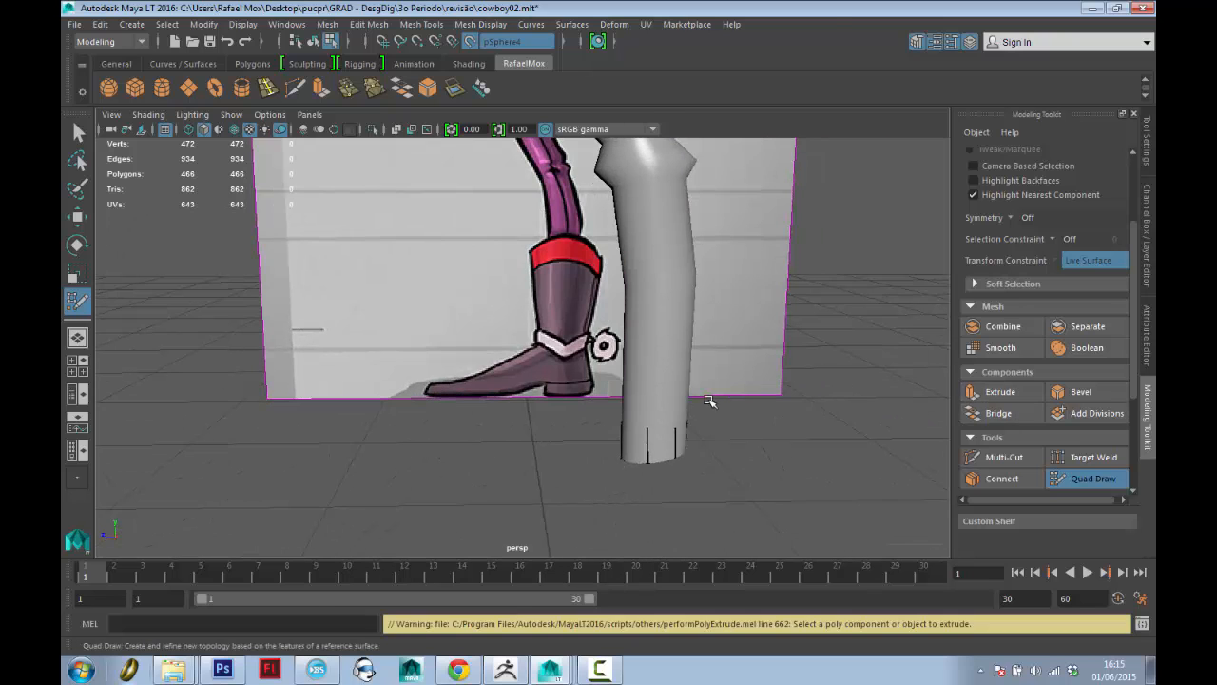
right_click_drag(709, 402, 628, 463, "alt")
mouse_move(630, 471)
left_mouse_down()
mouse_move(631, 425)
mouse_move(714, 472)
mouse_move(708, 446)
left_mouse_up()
key("ctrl+z")
key("q")
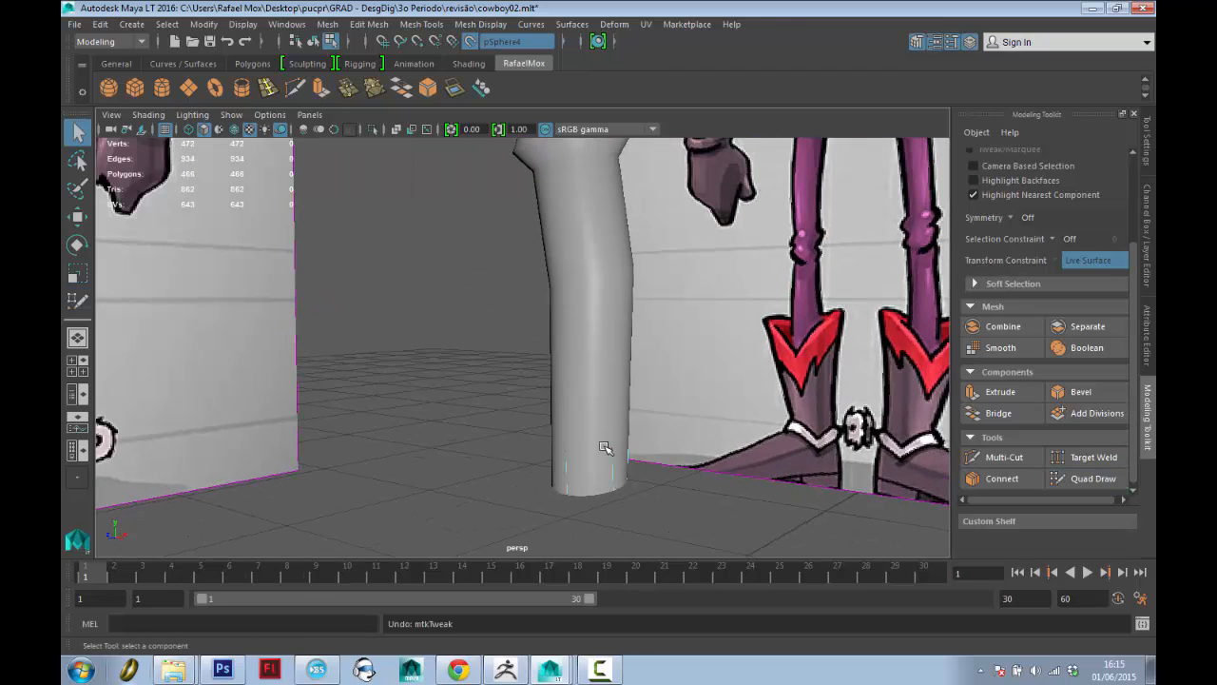
right_click_drag(592, 290, 598, 238, "shift")
Try short quads above the bottom row on the shin, then undo them.
left_click(610, 408)
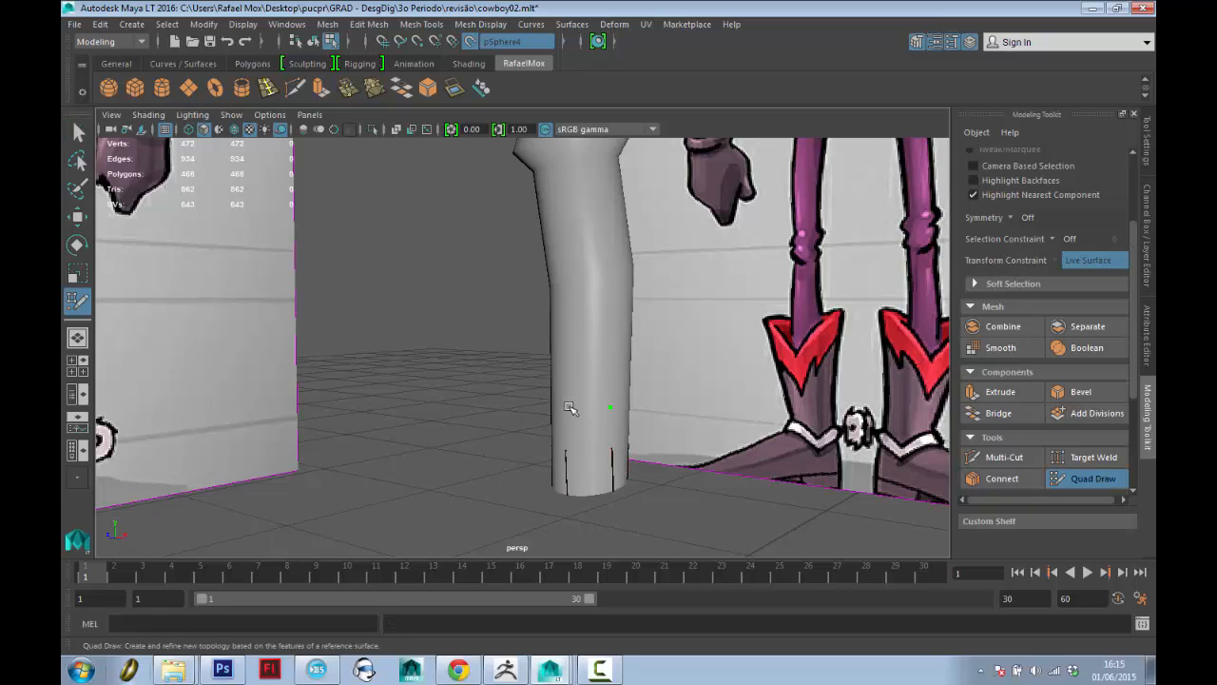
left_click(568, 407, "shift")
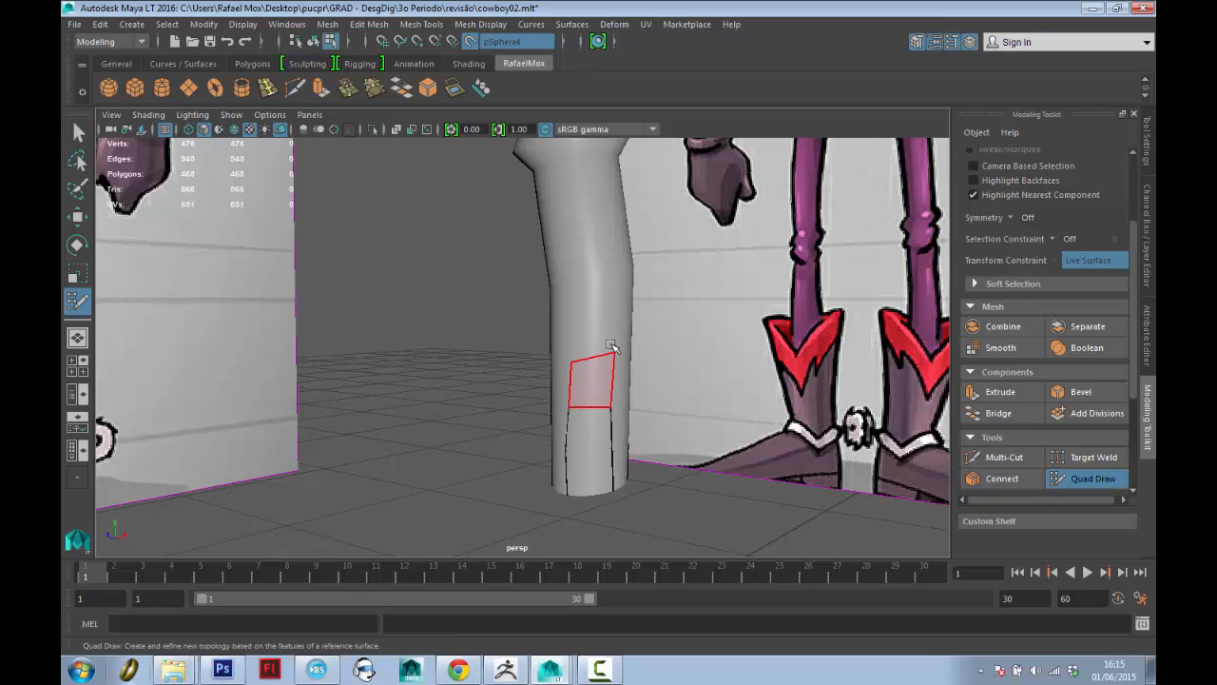
left_click(593, 384, "shift")
middle_click_drag(593, 384, 586, 437, "alt")
key("ctrl+z")
key("ctrl+z")
key("ctrl+z")
key("ctrl+z")
key("ctrl+z")
key("ctrl+z")
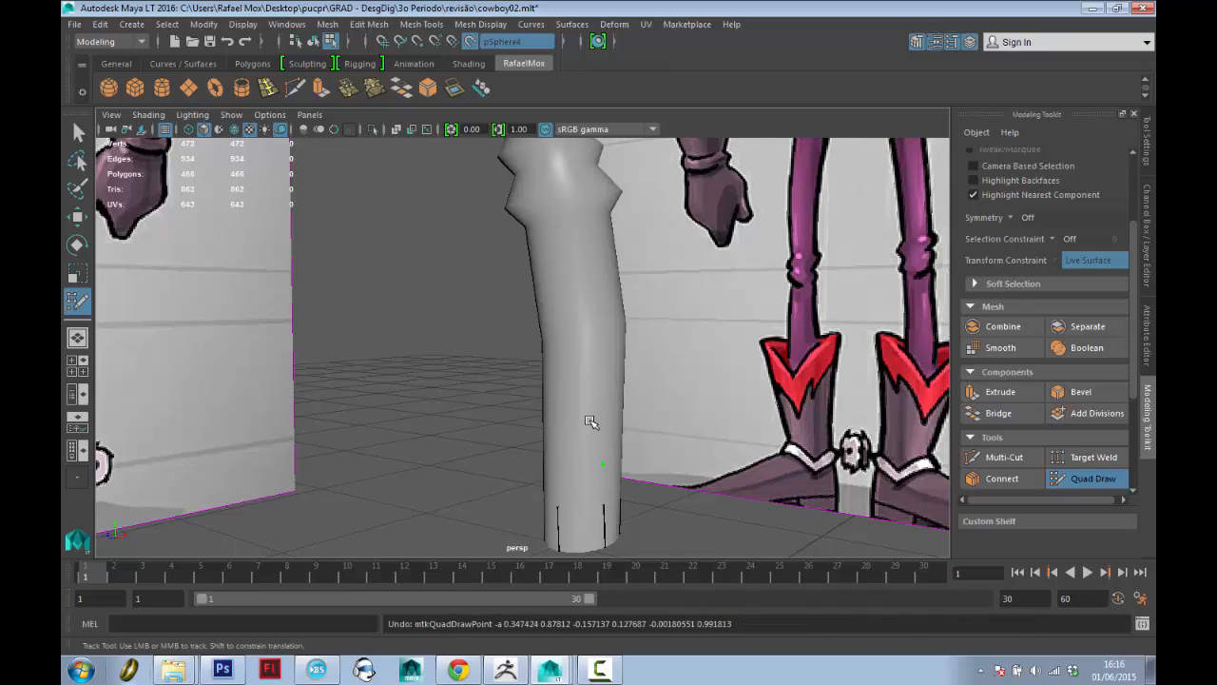
Draw two tall quads up the shin, connecting the bottom row to just below the knee.
left_click(562, 353)
left_click(622, 344)
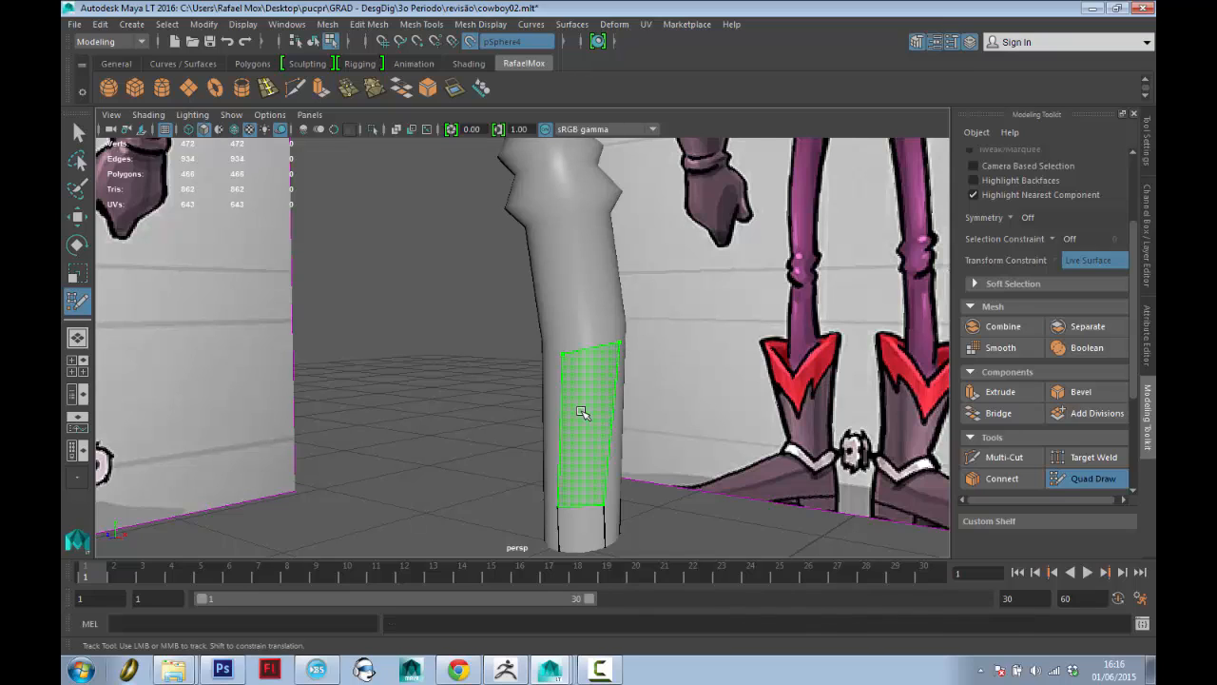
left_click(578, 413, "shift")
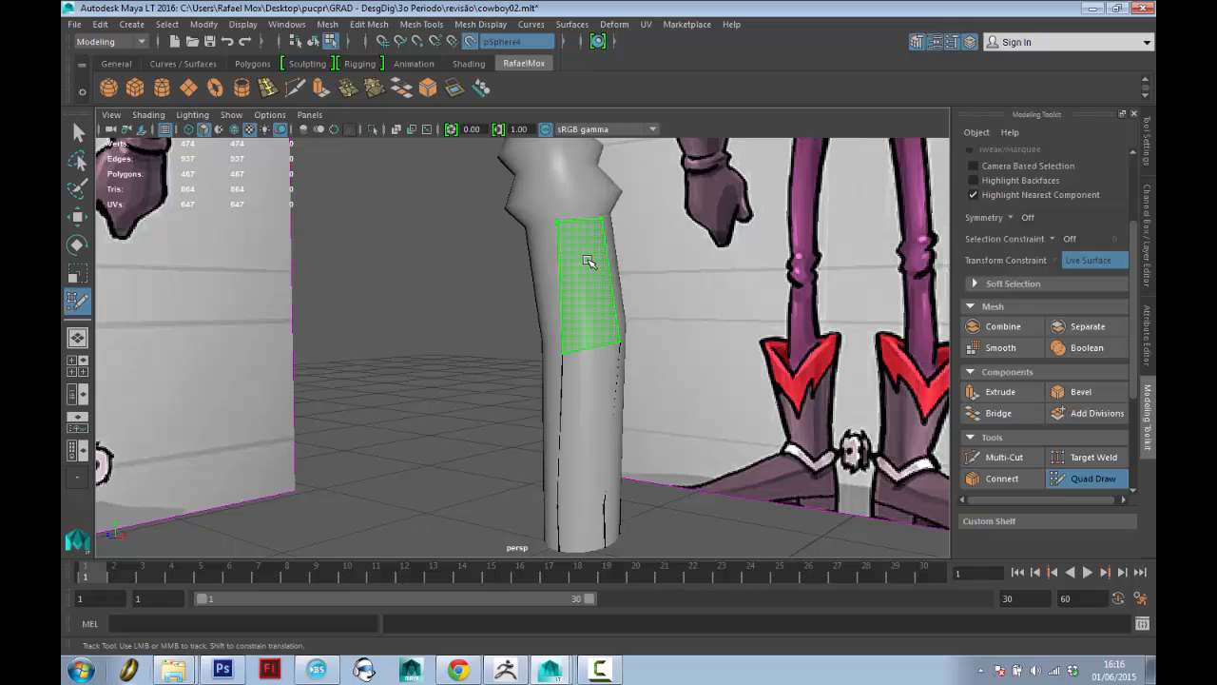
left_click(590, 261, "shift")
Extend the quad strip over the knobby knee with three short quads following its ridges.
middle_click_drag(589, 261, 537, 367, "alt")
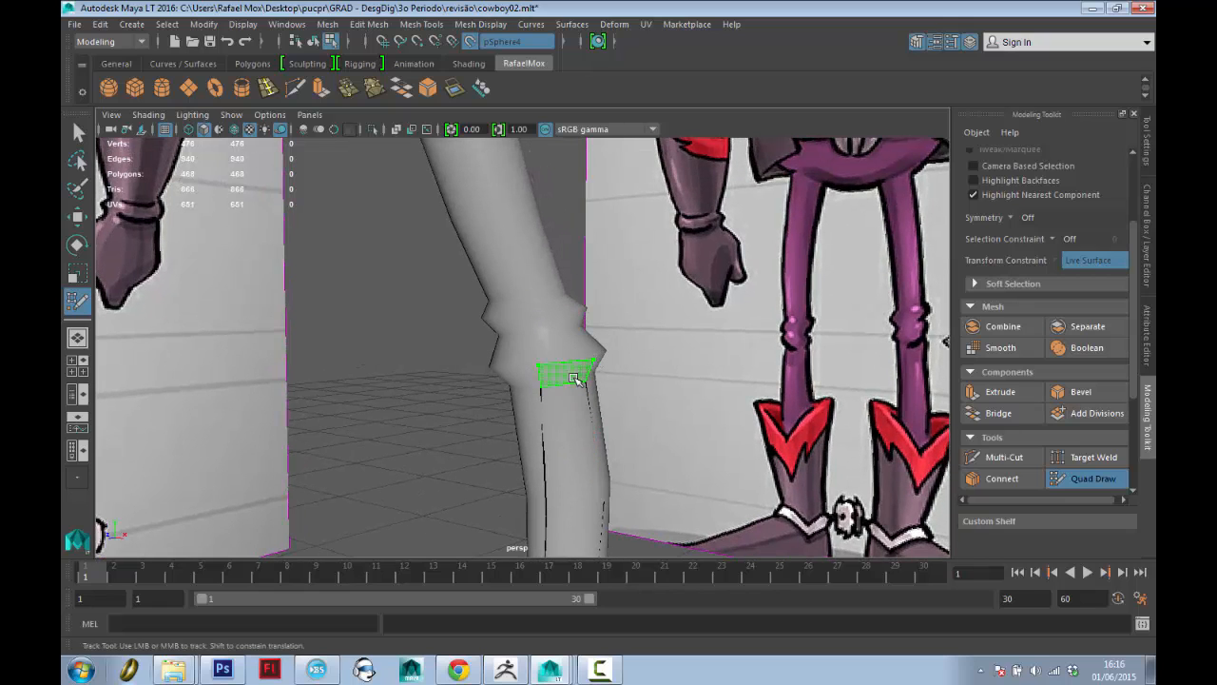
left_click(574, 340, "shift")
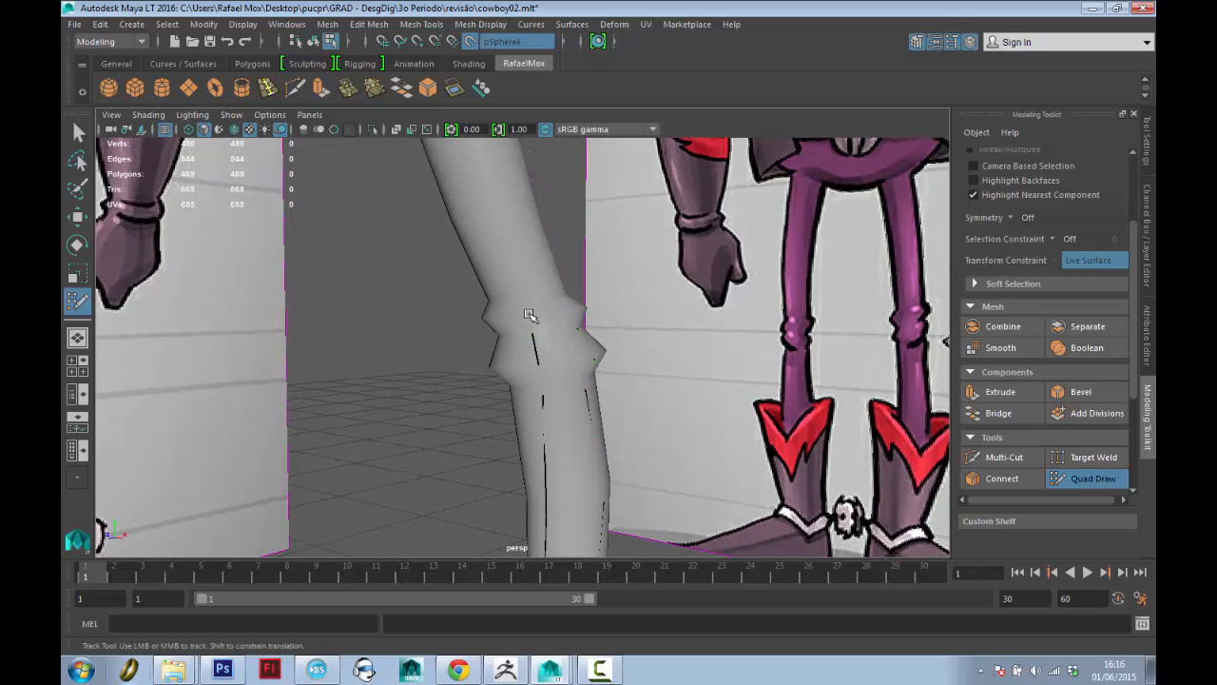
middle_click_drag(545, 303, 557, 402, "alt")
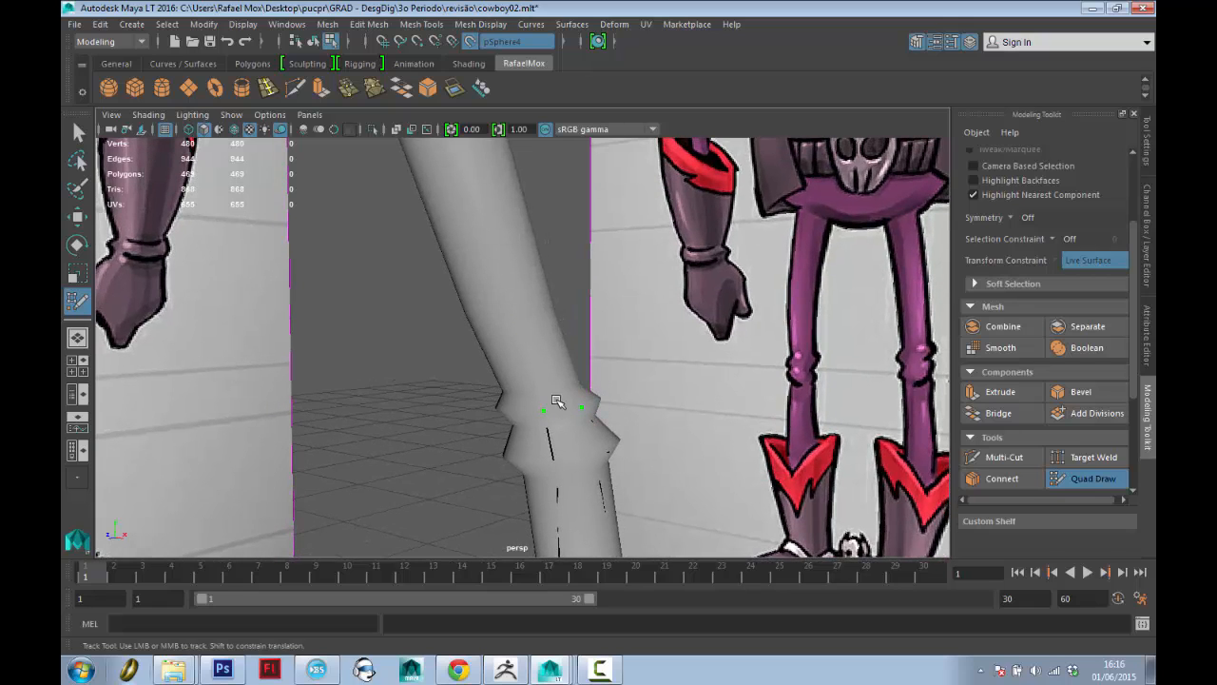
left_click(557, 413, "shift")
left_click(555, 396, "shift")
middle_click_drag(609, 309, 630, 402, "alt")
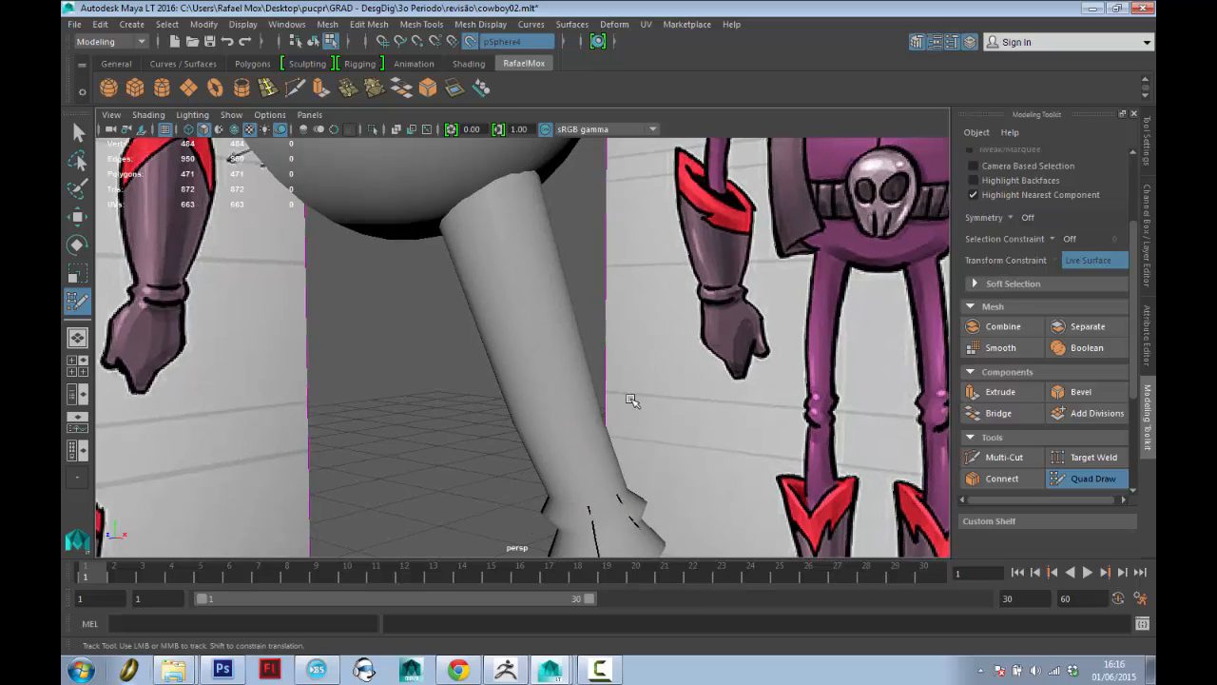
Continue the quad strip from above the knee to the middle of the thigh with two quads.
left_click_drag(630, 402, 555, 420, "alt")
left_click(573, 403)
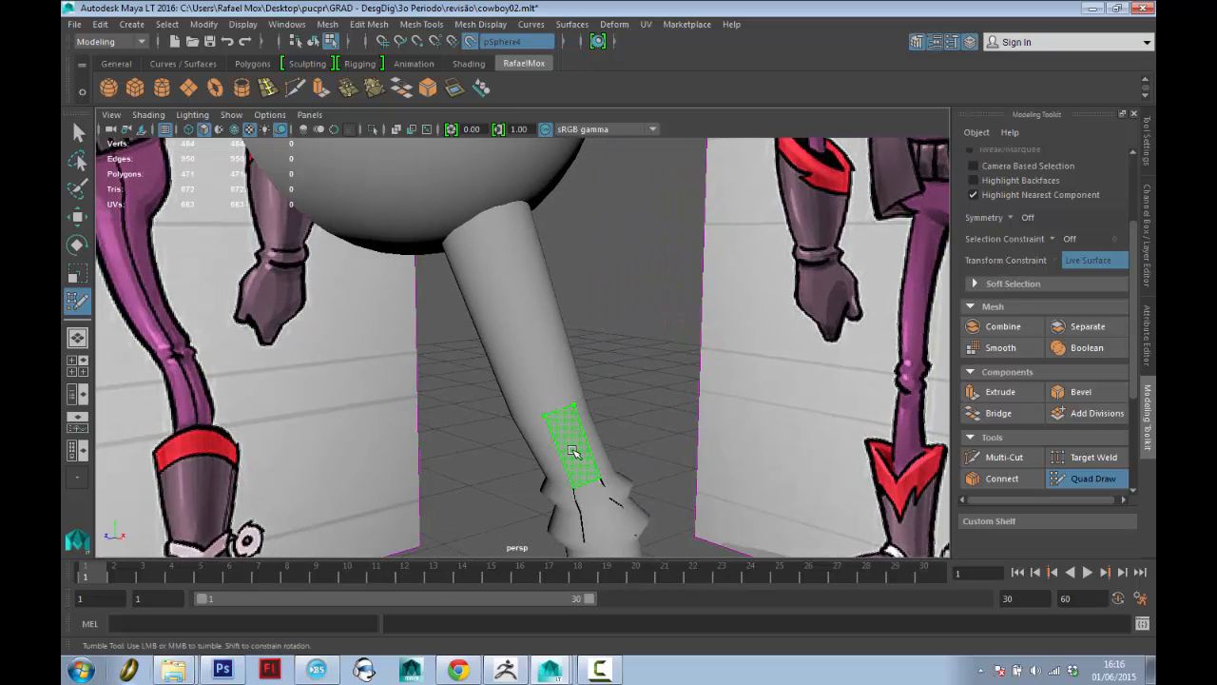
left_click(575, 450, "shift")
middle_click_drag(591, 456, 605, 528, "alt")
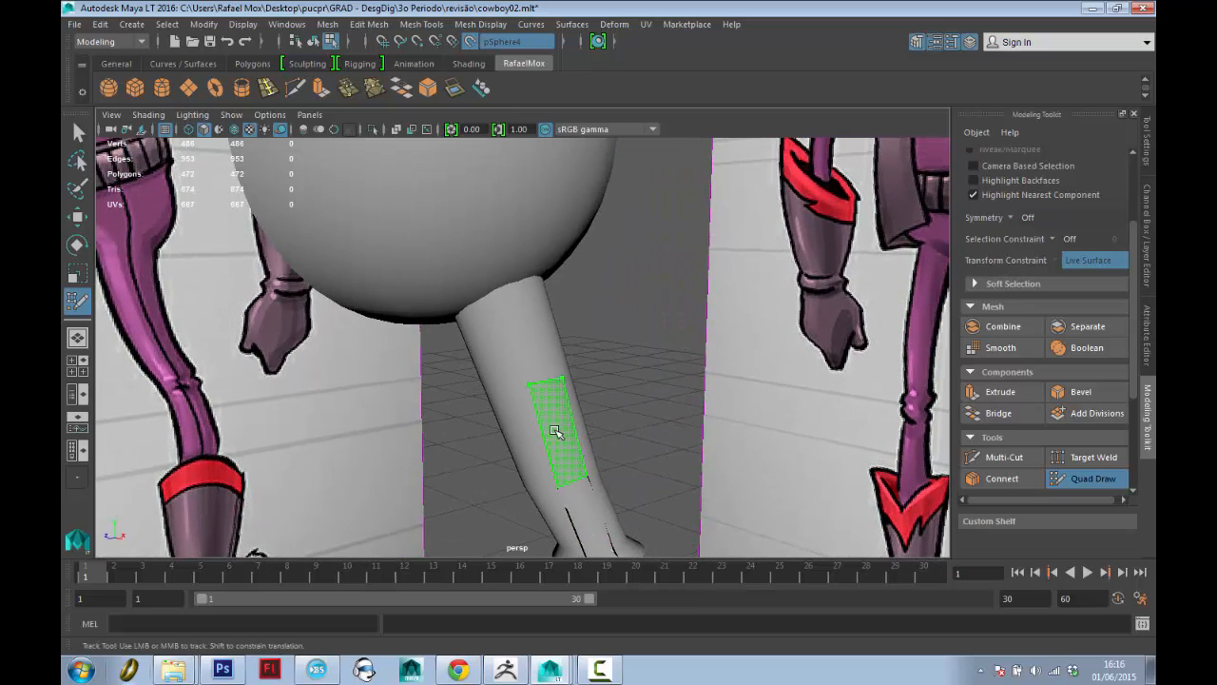
left_click(561, 382, "shift")
Add two more quads up the upper thigh, ending the strip where the leg meets the hips.
left_click_drag(561, 382, 488, 325, "alt")
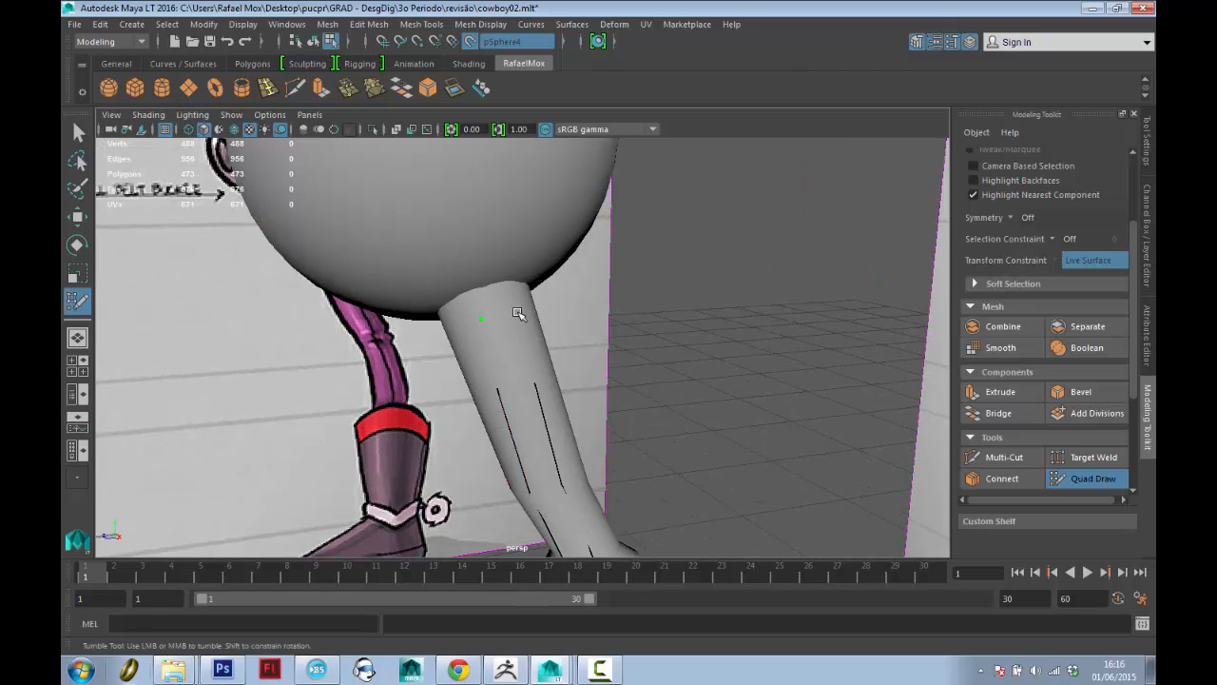
left_click(514, 310)
left_click(503, 345, "shift")
middle_click_drag(535, 392, 584, 462, "alt")
right_click_drag(584, 462, 603, 456, "alt")
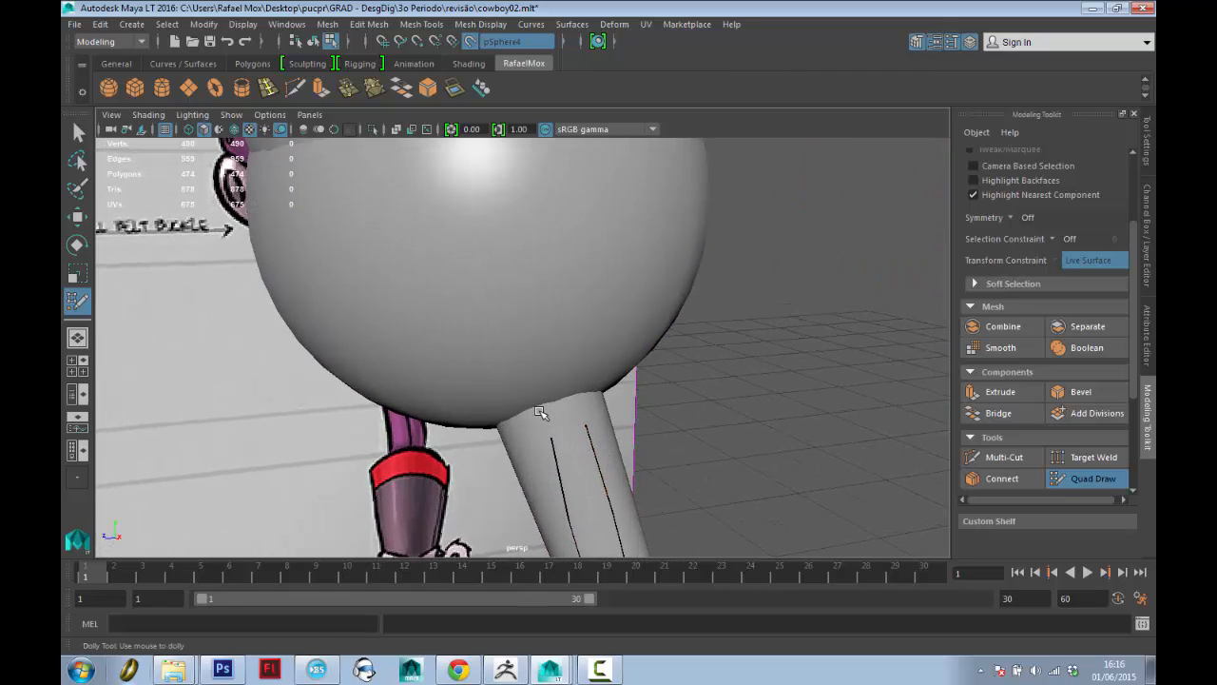
left_click(565, 417, "shift")
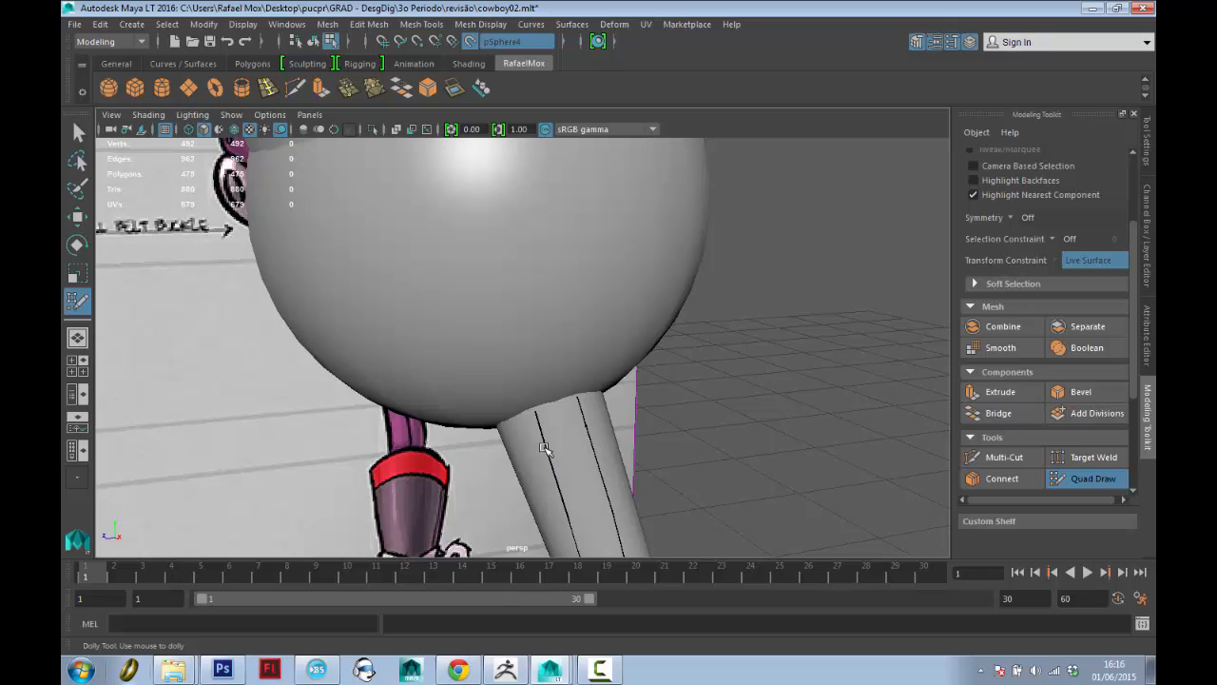
left_click(545, 443)
right_click_drag(592, 464, 528, 303, "alt")
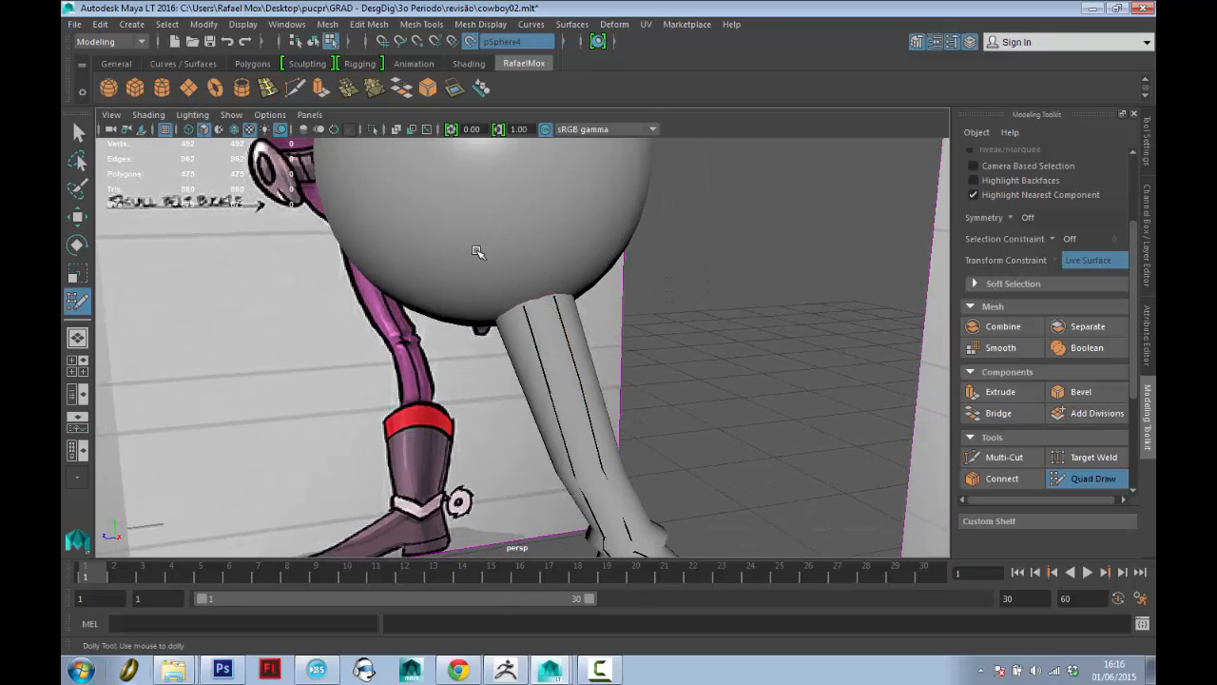
Place two points on the lower body just above the thigh and fill a quad linking them to the leg strip.
right_click_drag(477, 251, 538, 283, "alt")
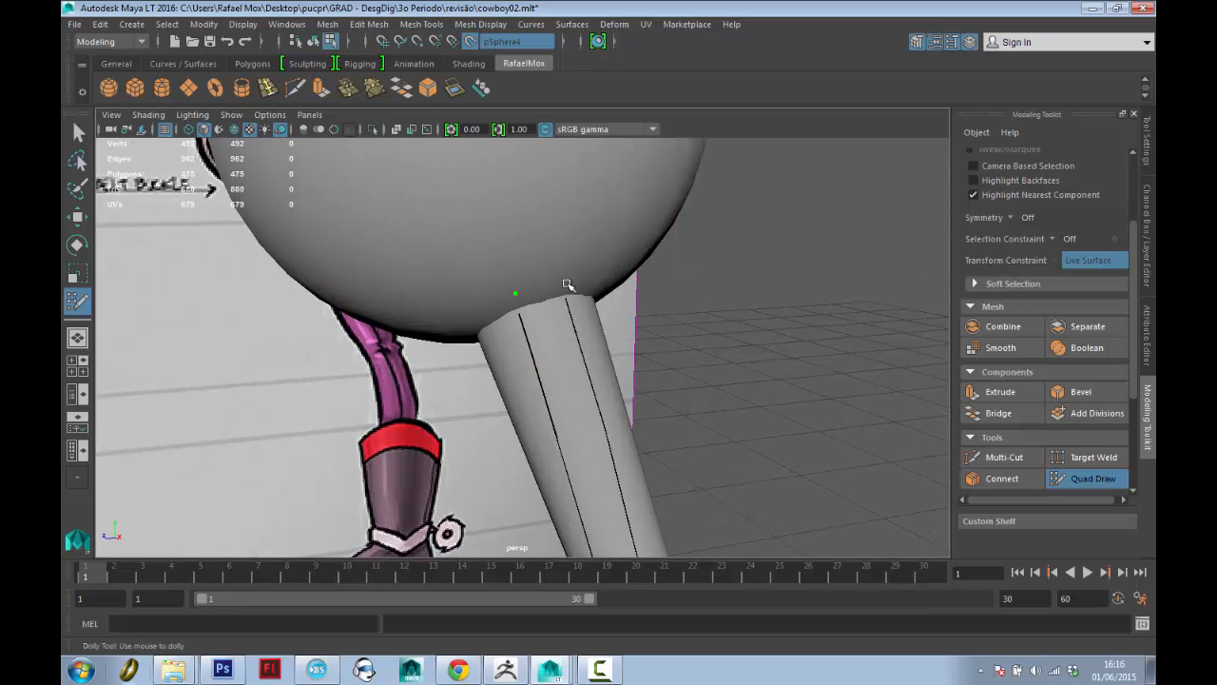
left_click(566, 284)
left_click(545, 298, "shift")
middle_click_drag(559, 315, 563, 318, "alt")
right_click_drag(585, 302, 458, 6, "alt")
middle_click_drag(584, 341, 561, 286, "alt")
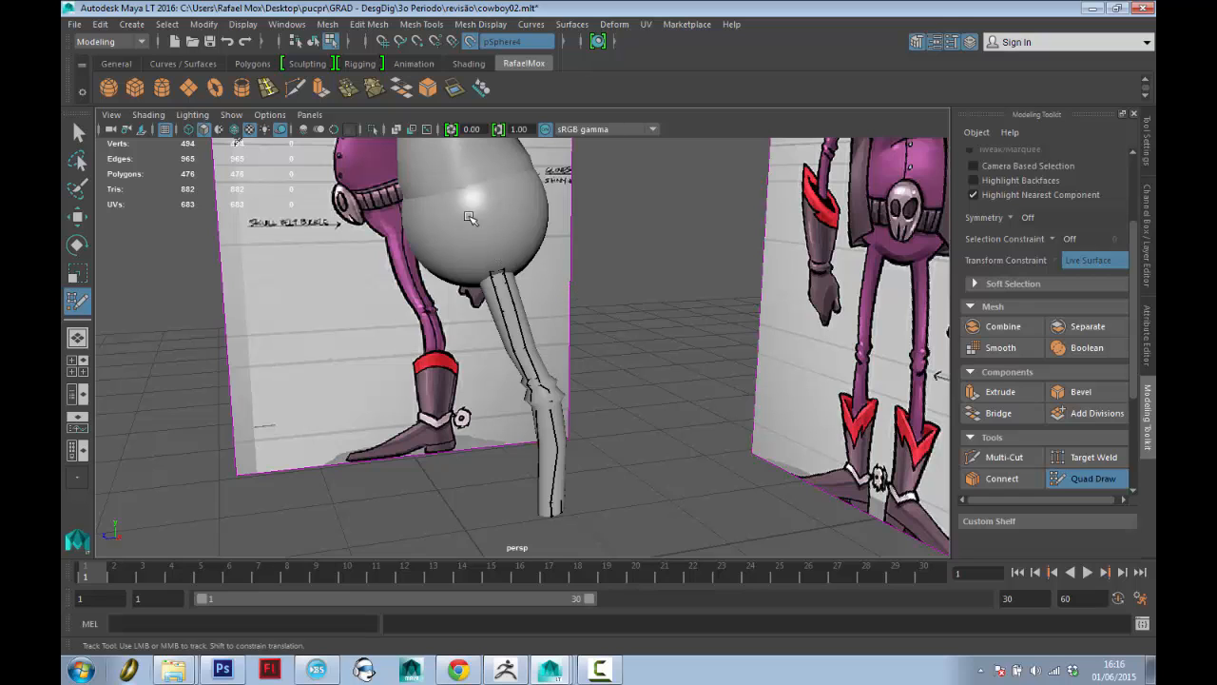
Add three quads on the lower body around the top of the leg, and place a point beside the thigh strip.
middle_click_drag(515, 215, 513, 270, "alt")
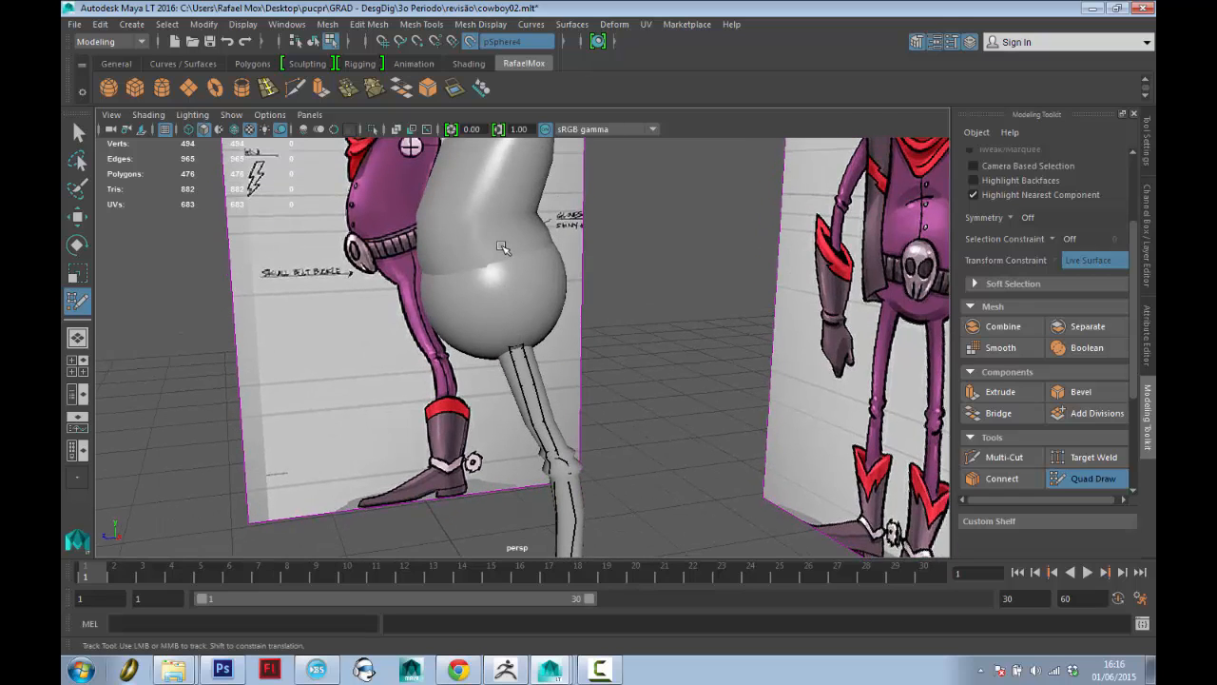
left_click_drag(492, 261, 623, 250, "alt")
left_click_drag(636, 362, 526, 353, "alt")
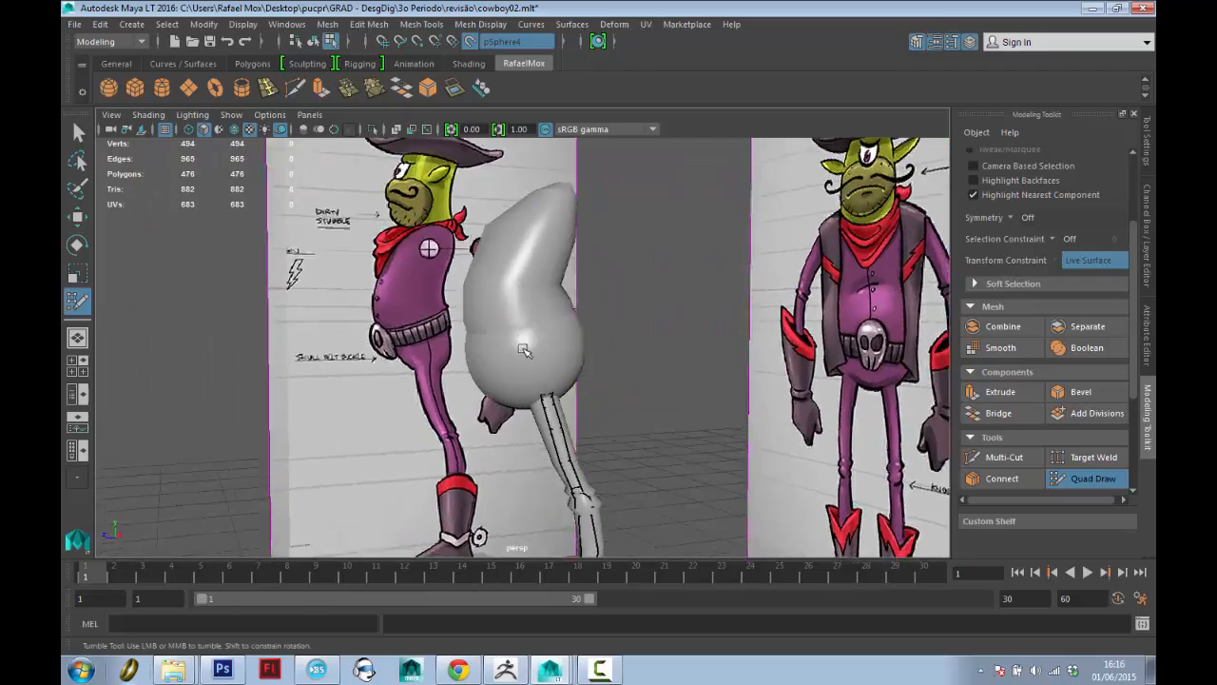
right_click_drag(527, 353, 573, 421, "alt")
middle_click_drag(573, 422, 547, 357, "alt")
right_click_drag(546, 356, 559, 396, "alt")
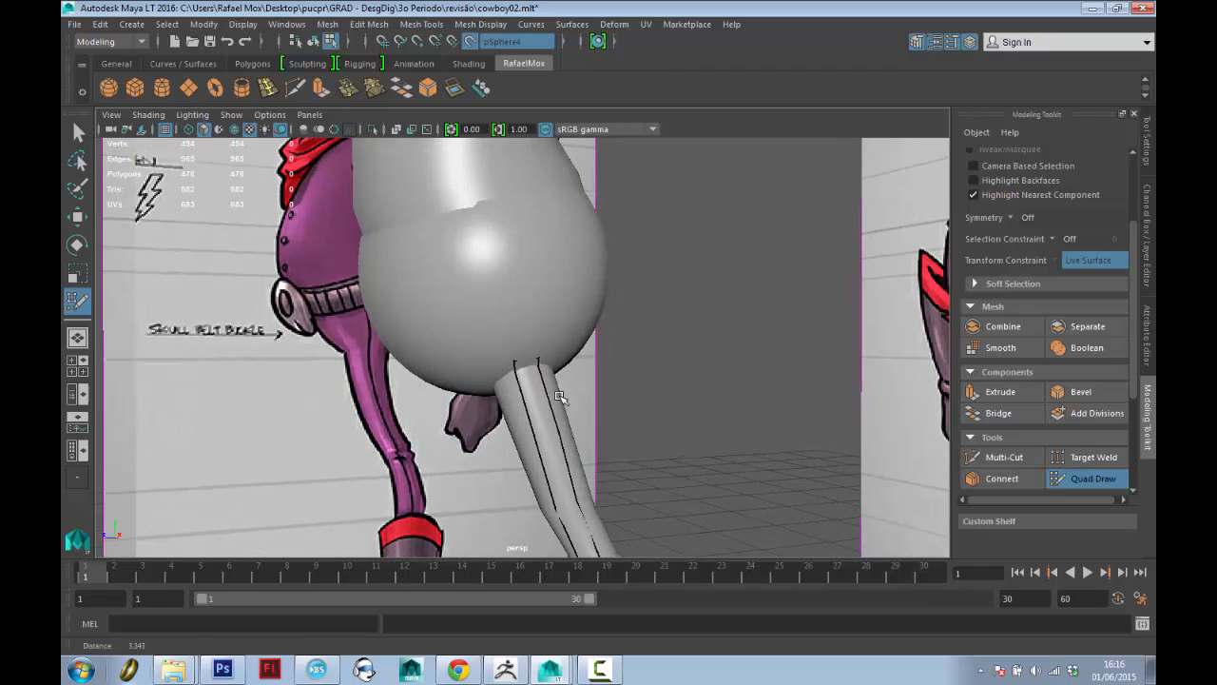
left_click(540, 327)
left_click(525, 344, "shift")
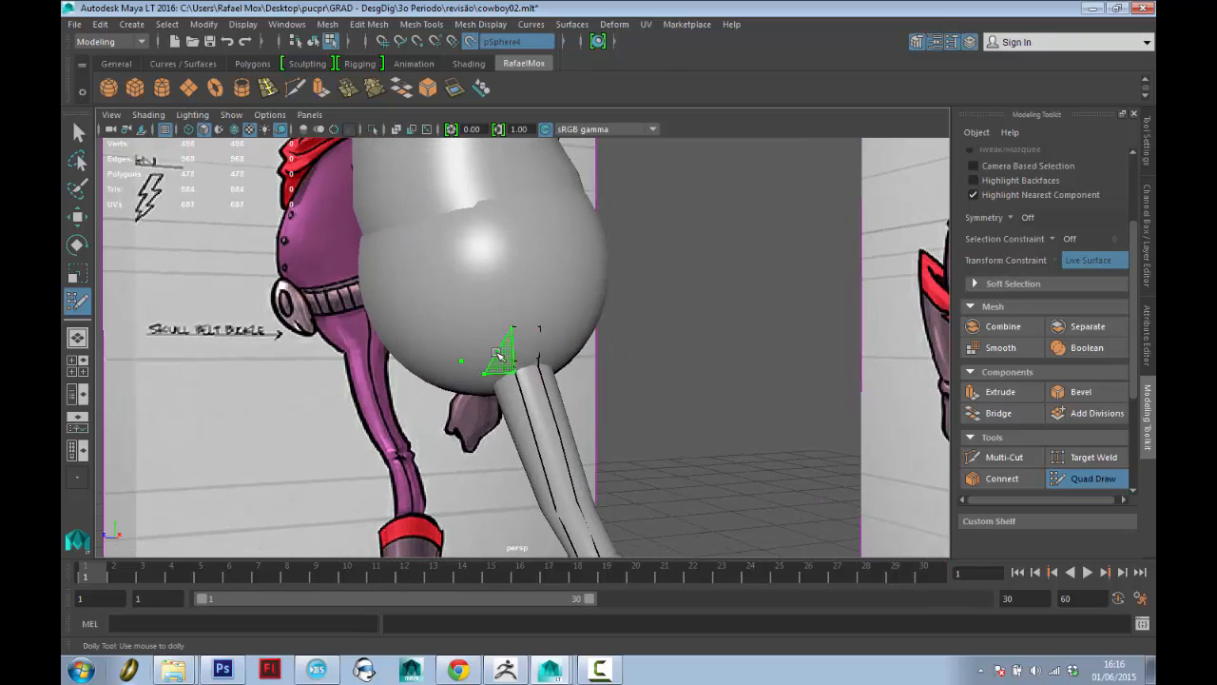
left_click_drag(490, 361, 503, 367, "alt")
right_click_drag(503, 367, 463, 392, "alt")
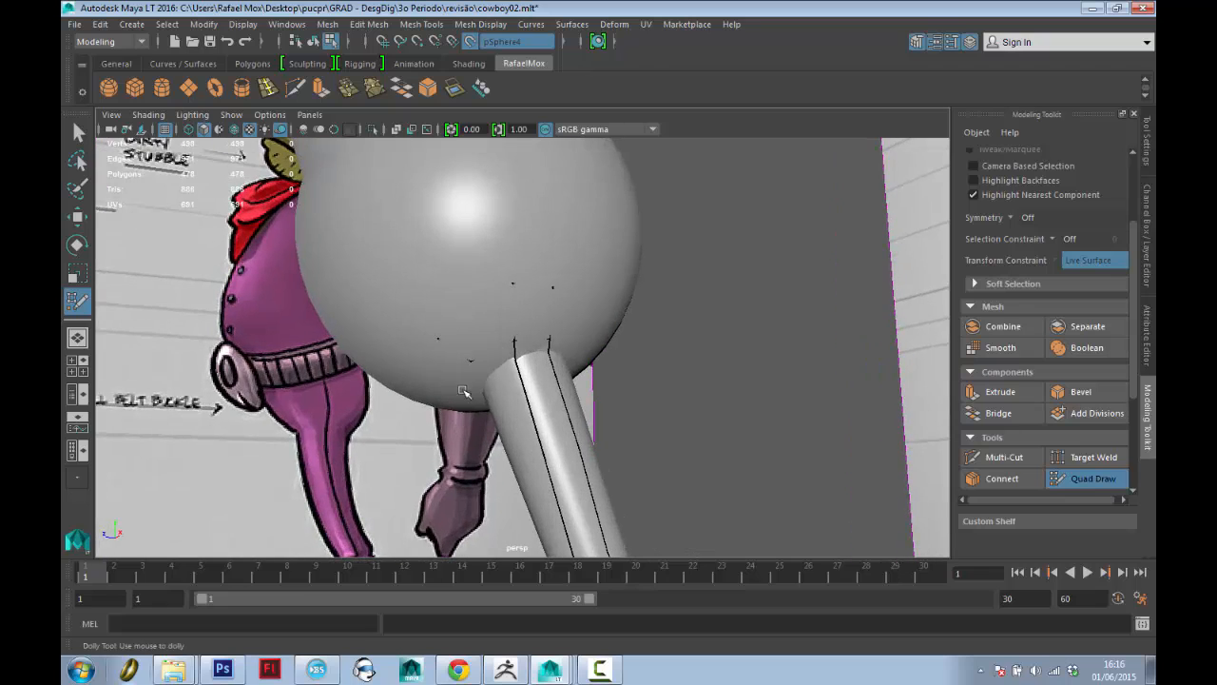
left_click_drag(487, 381, 529, 405, "alt")
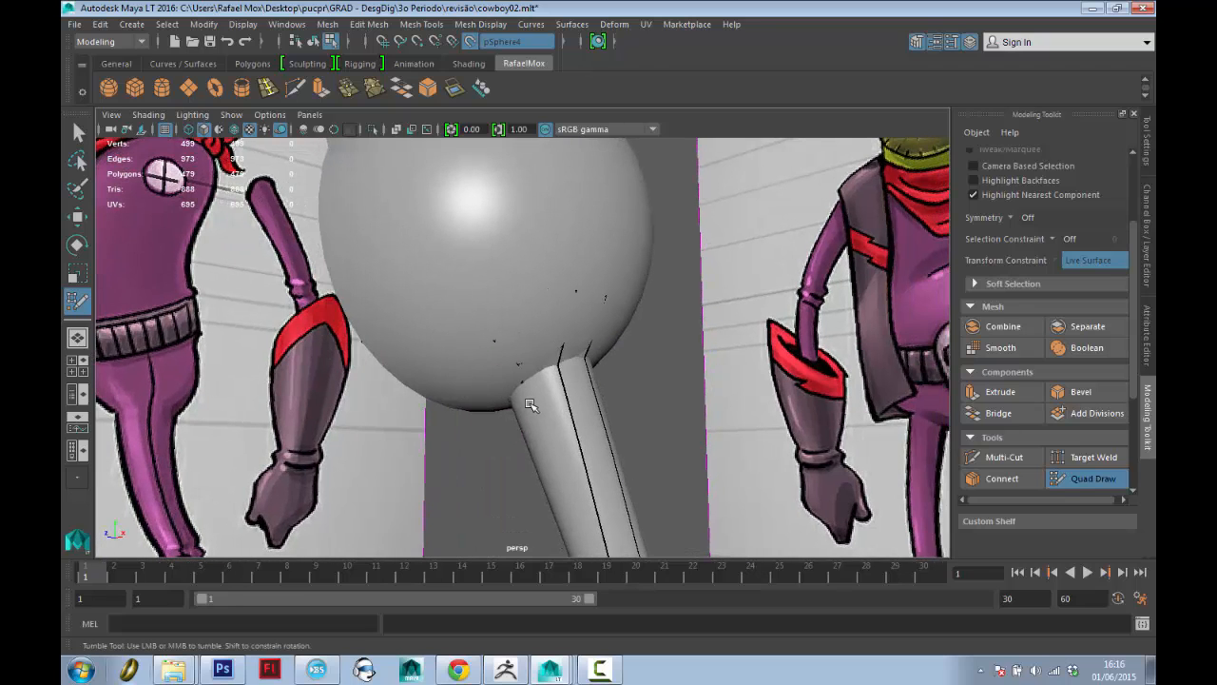
middle_click_drag(561, 395, 533, 324, "alt")
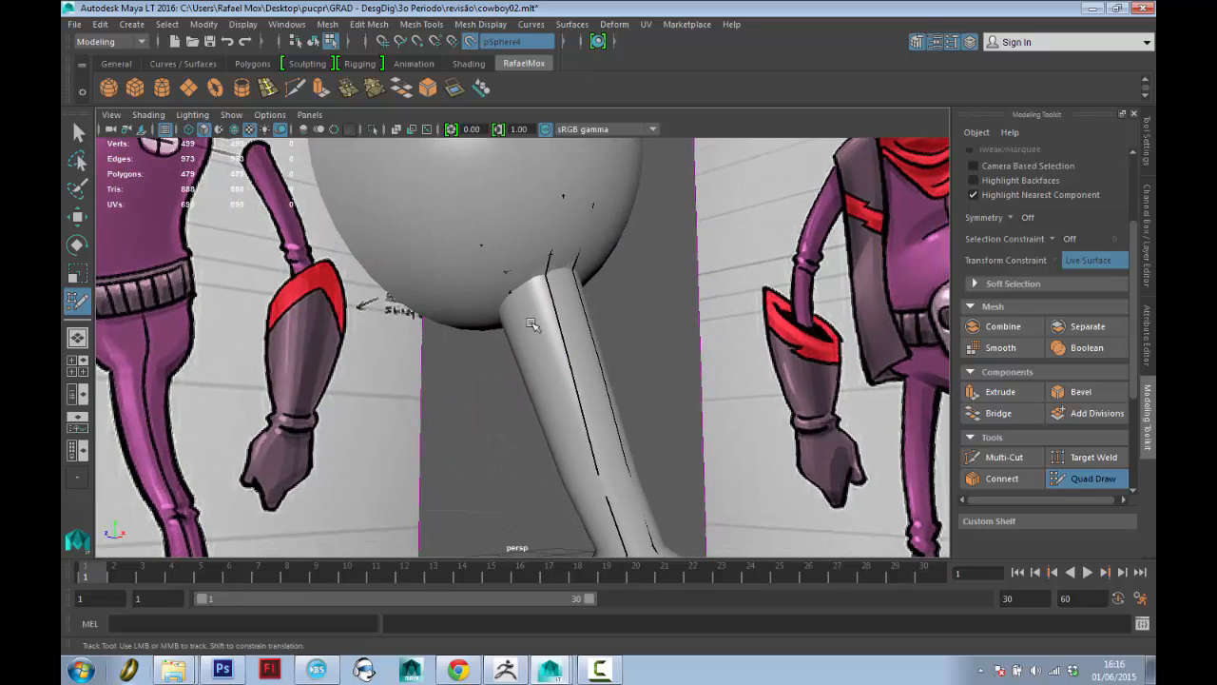
left_click(575, 483)
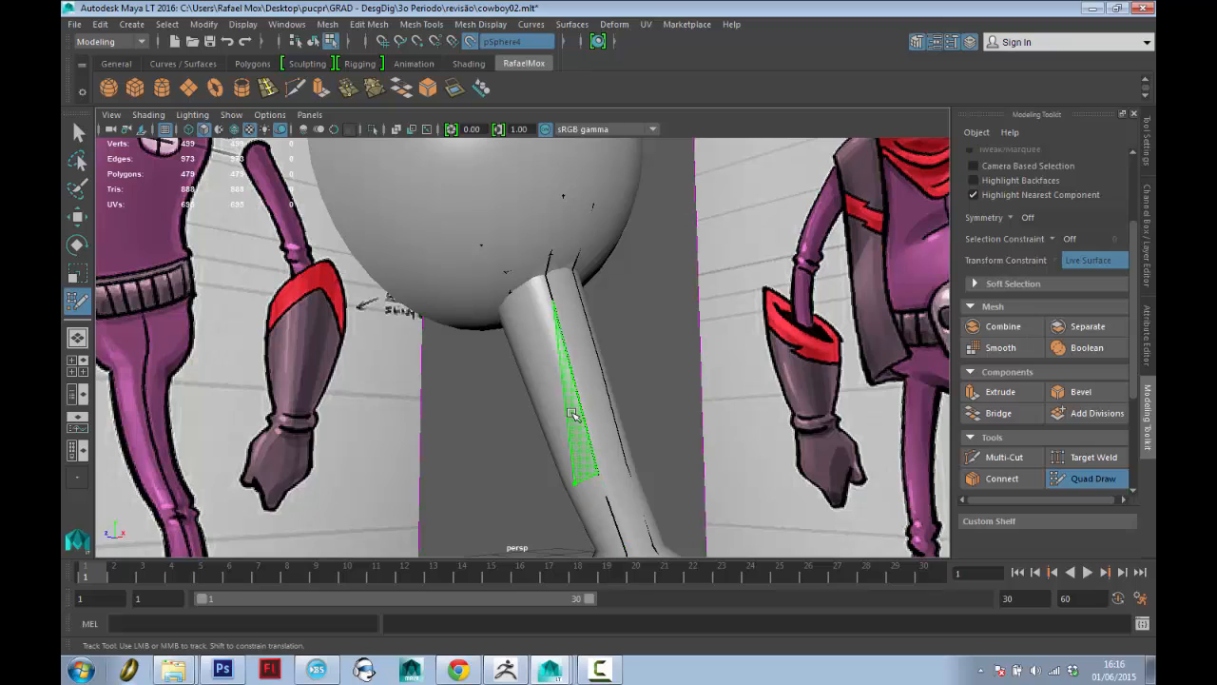
Try inserting an edge loop lengthwise through the leg's quad strip and undo it.
left_click(571, 355, "ctrl")
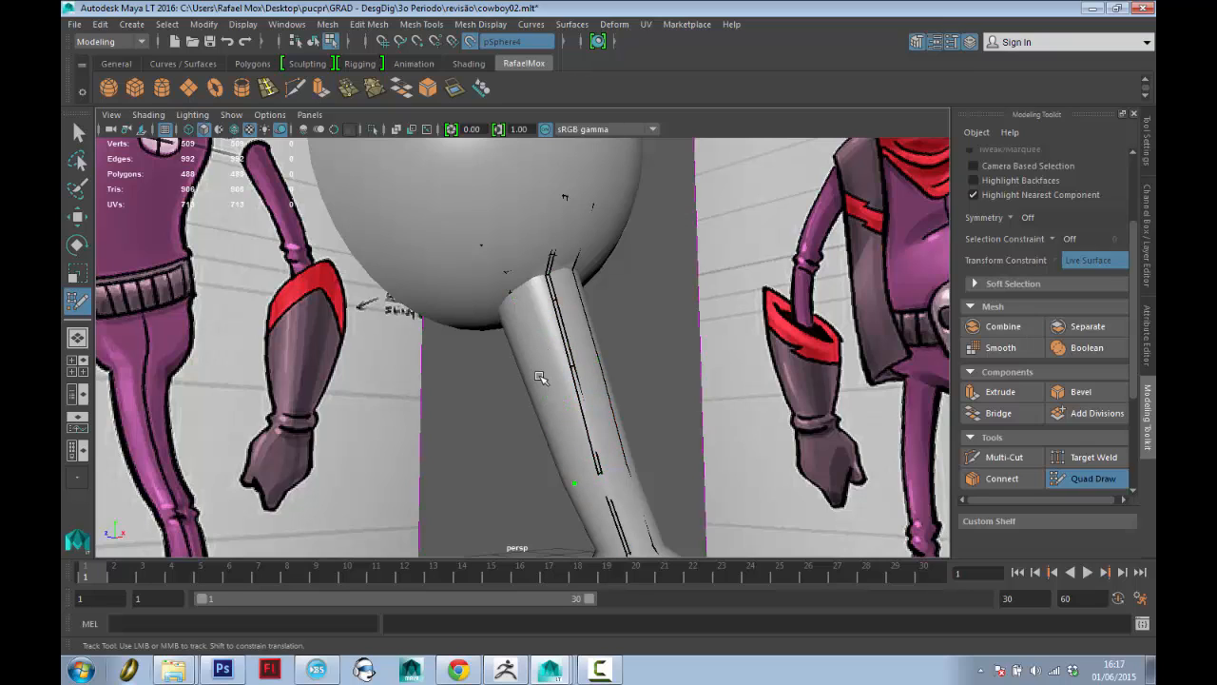
key("ctrl+z")
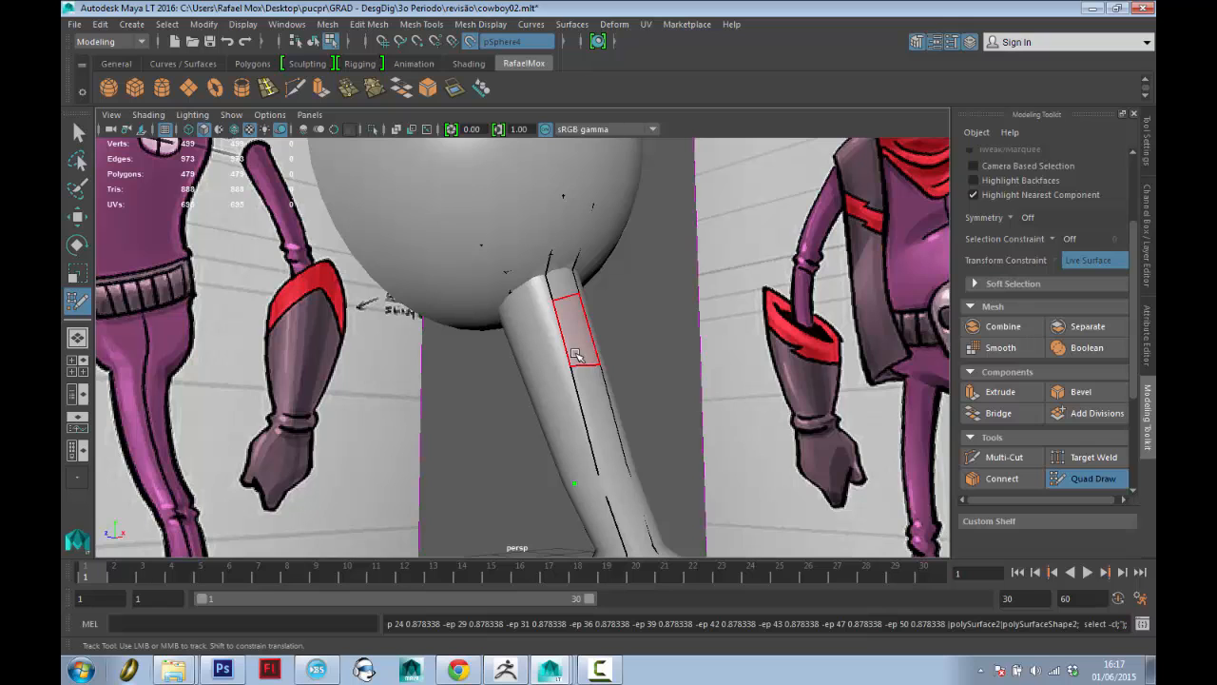
key("ctrl+z")
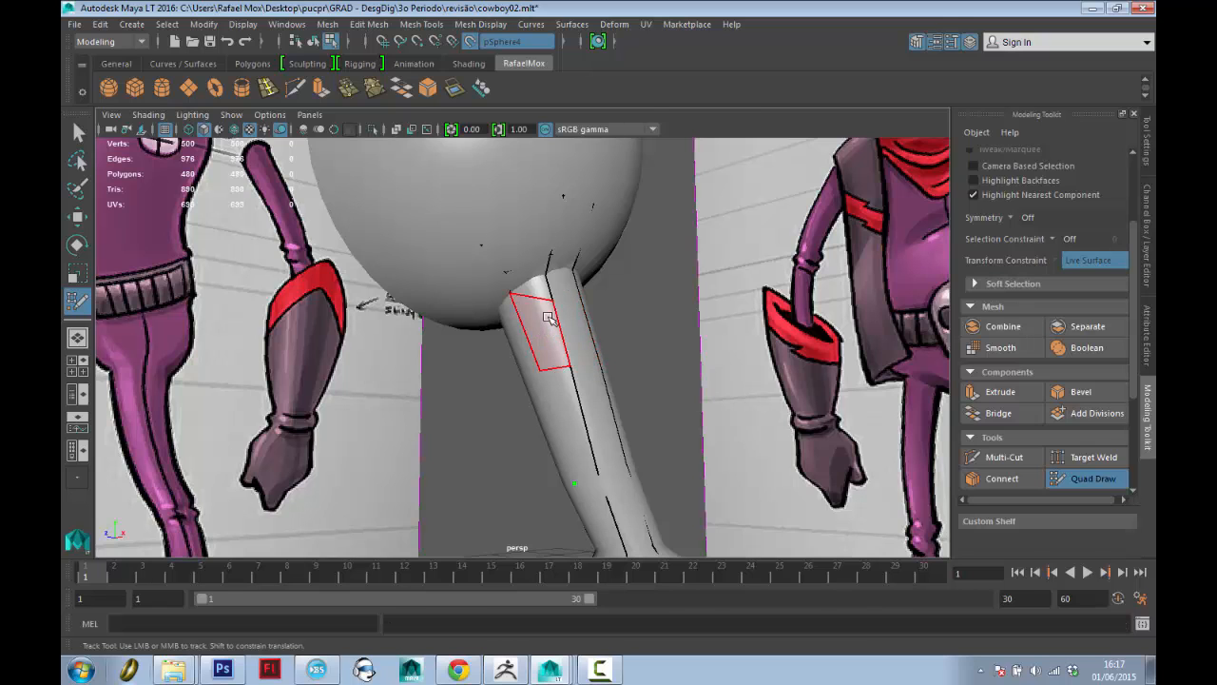
Draw two quads alongside the existing thigh strip, running from the mid-thigh down to just above the knee.
mouse_move(539, 288)
left_mouse_down("alt")
mouse_move(572, 380)
mouse_move(619, 345)
mouse_move(557, 426)
mouse_move(563, 440)
left_mouse_up("alt")
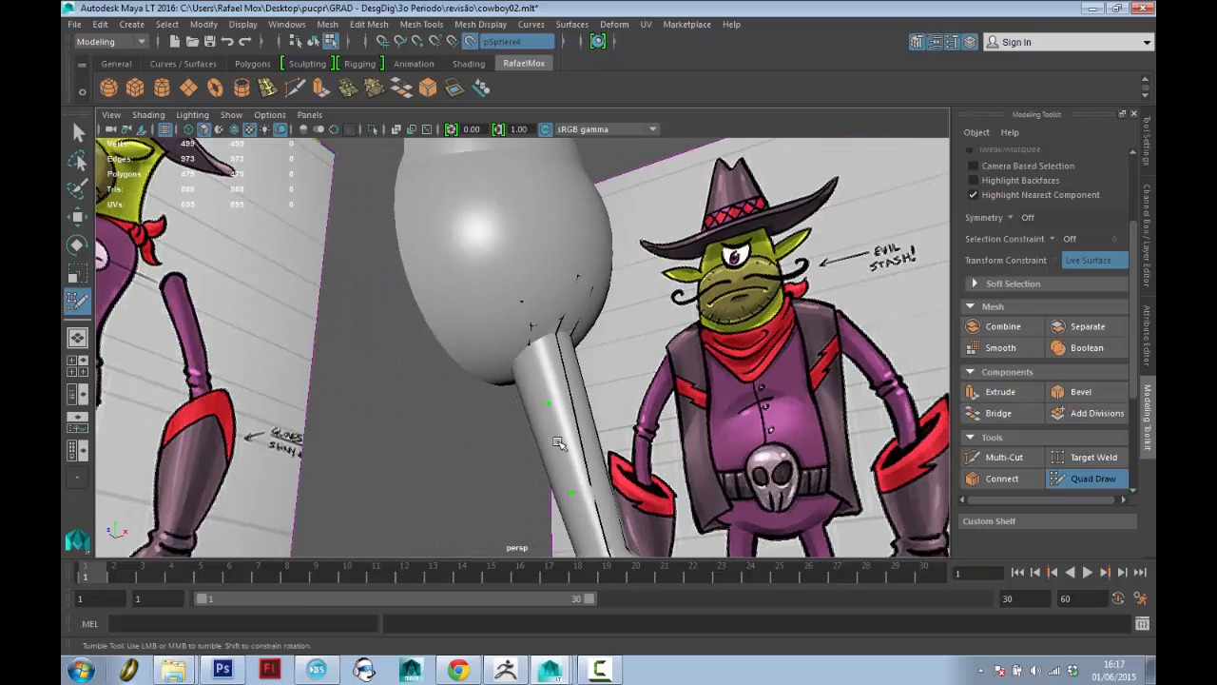
middle_click_drag(563, 440, 576, 381, "alt")
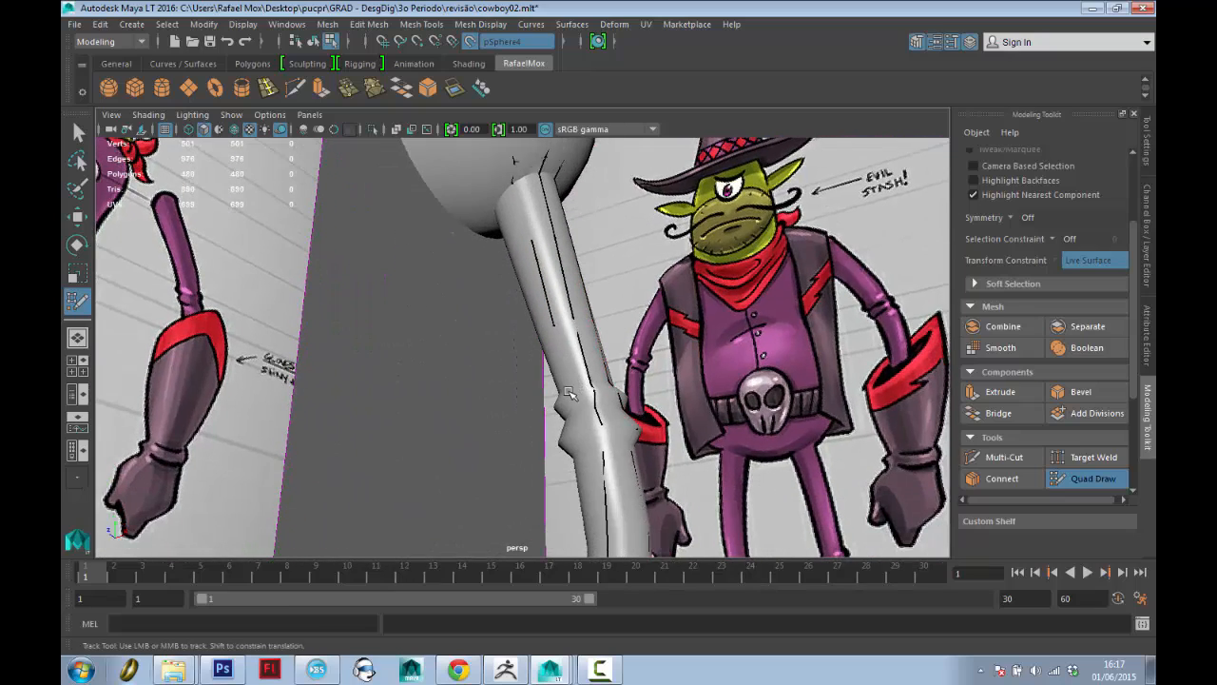
left_click(573, 354, "shift")
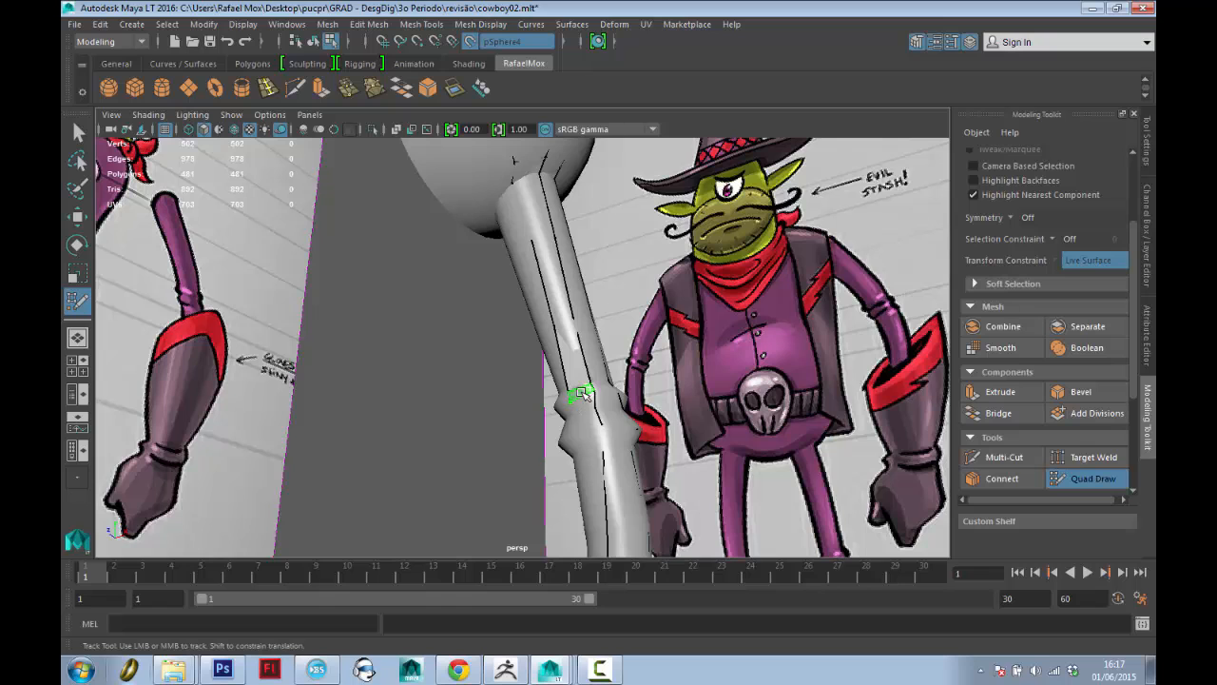
left_click_drag(582, 393, 612, 403, "alt")
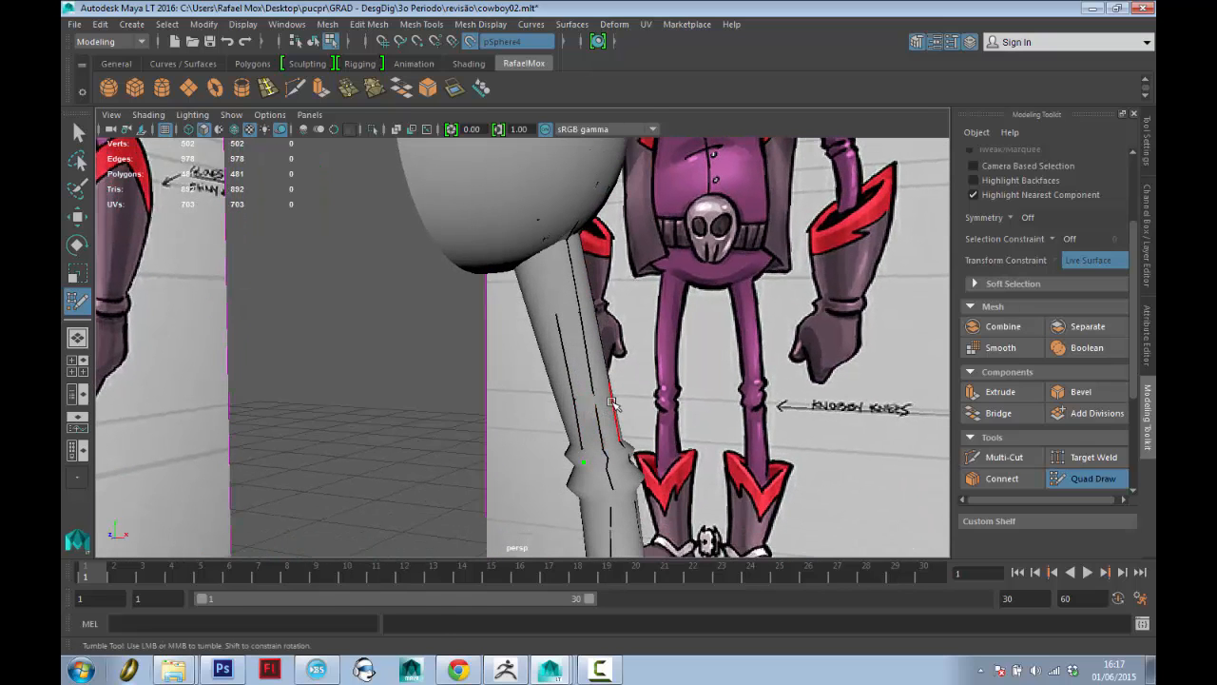
key("ctrl+z")
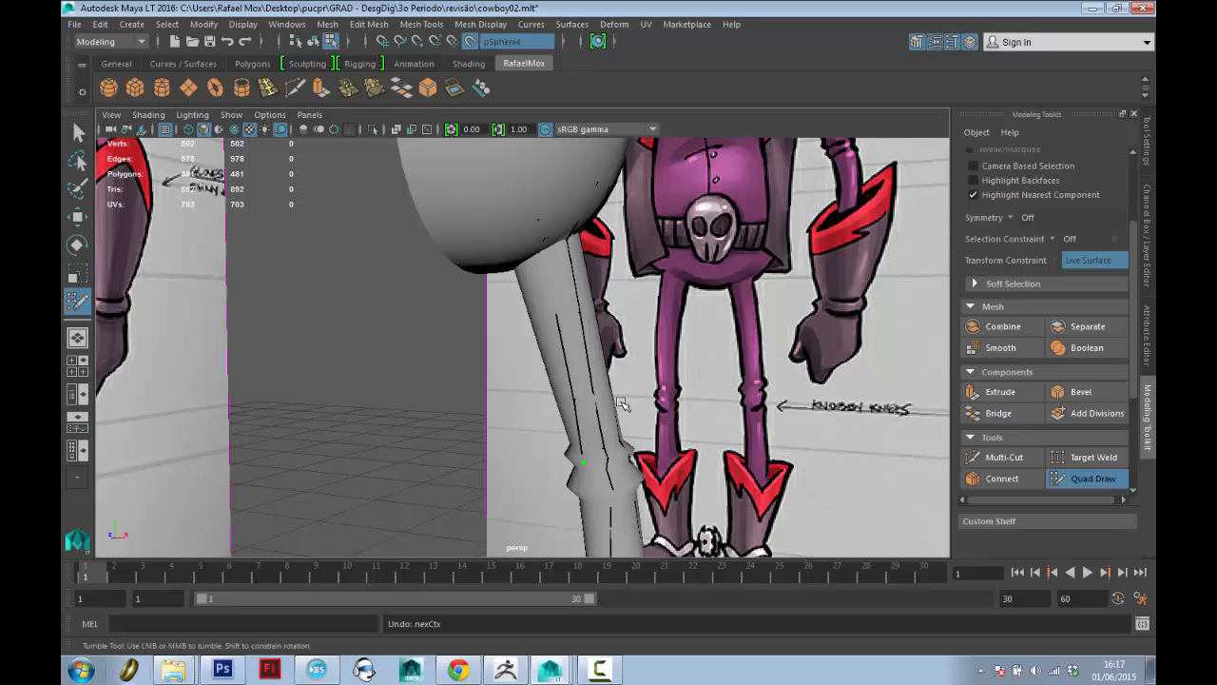
scroll(695, 332, "down", 8)
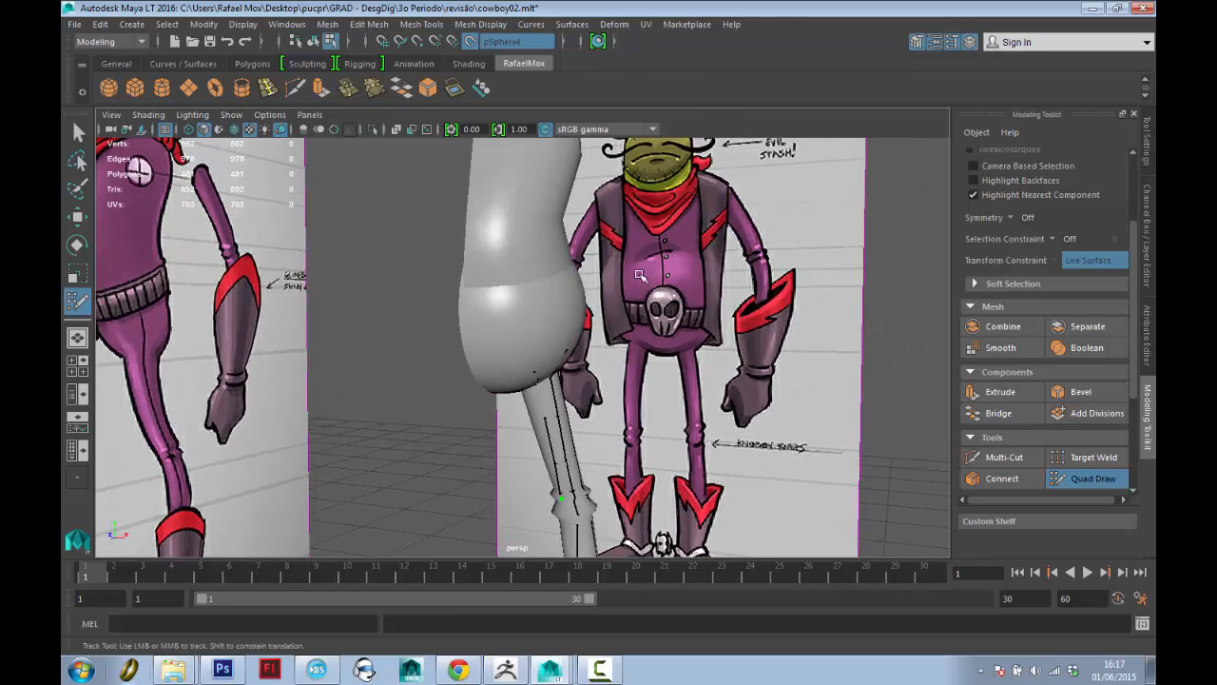
Leave Quad Draw, select the retopology mesh and isolate it to examine the quads drawn on the leg and hip.
key("q")
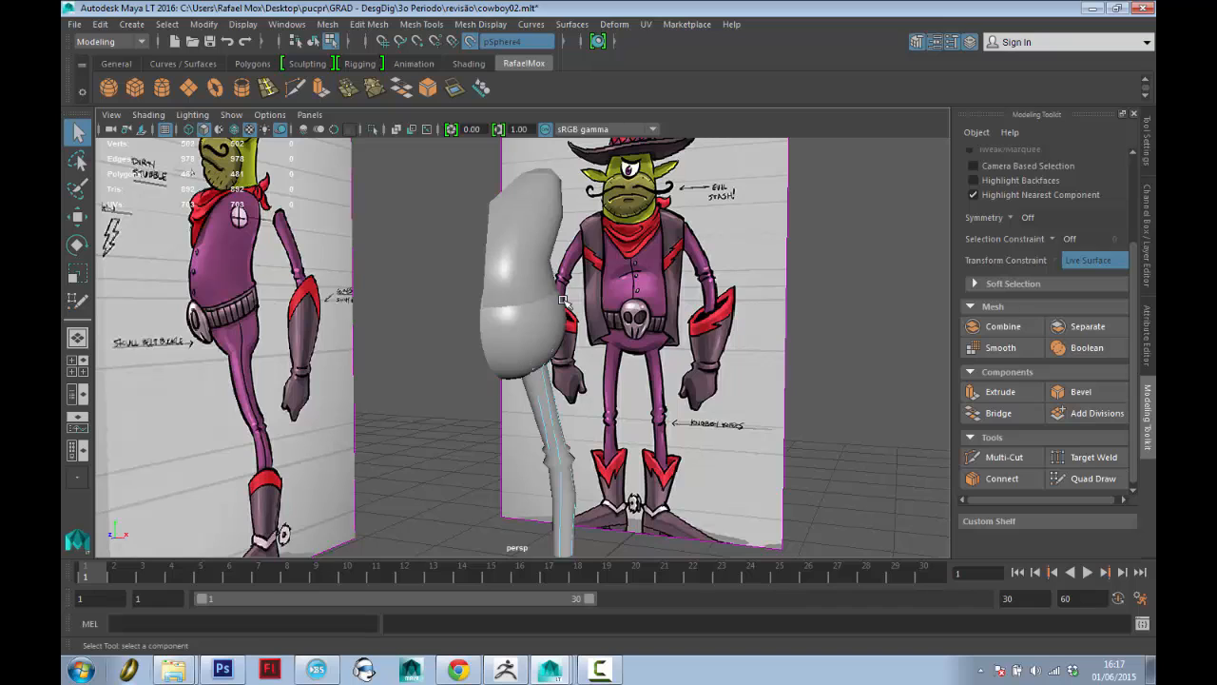
left_click_drag(577, 328, 480, 328, "alt")
scroll(490, 380, "up", 3)
left_click_drag(490, 409, 560, 413, "alt")
scroll(561, 414, "down", 4)
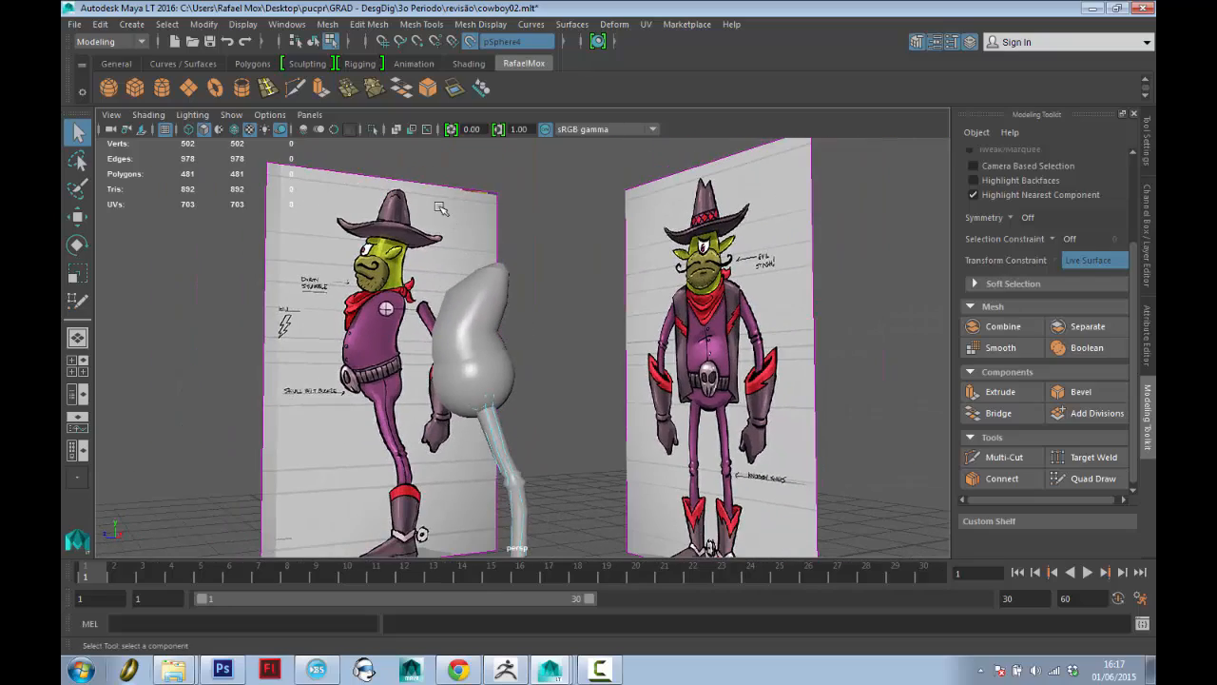
scroll(447, 252, "up", 5)
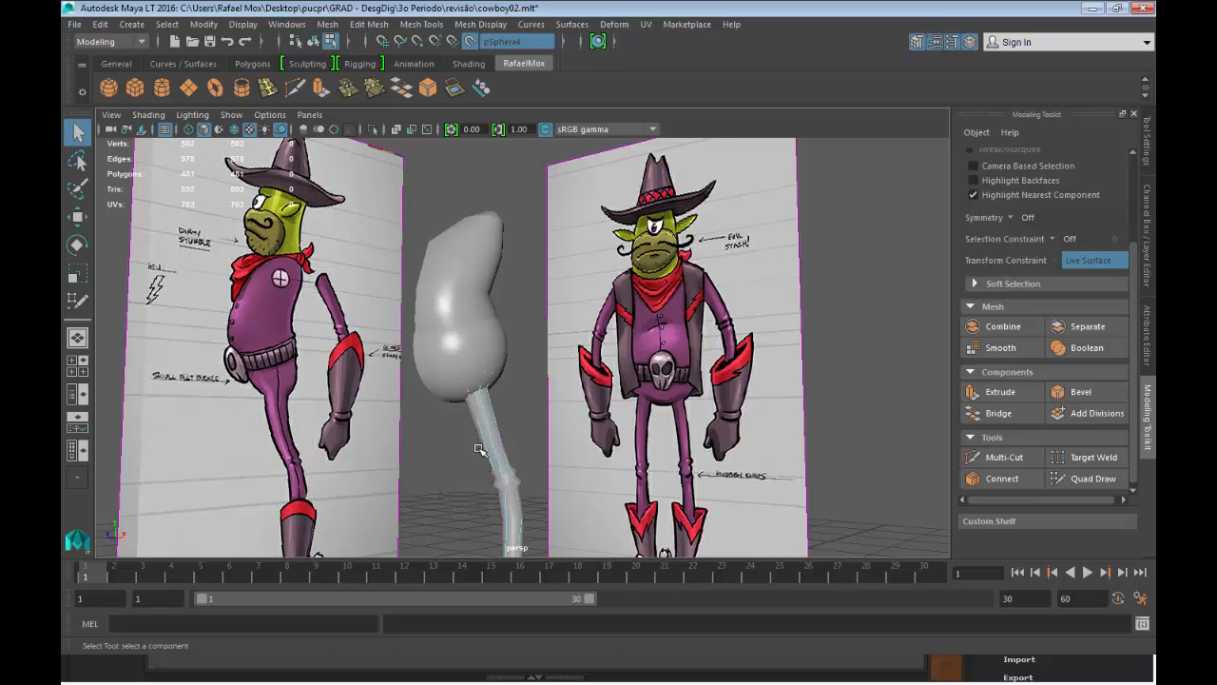
left_click(495, 440)
right_click_drag(493, 283, 557, 262)
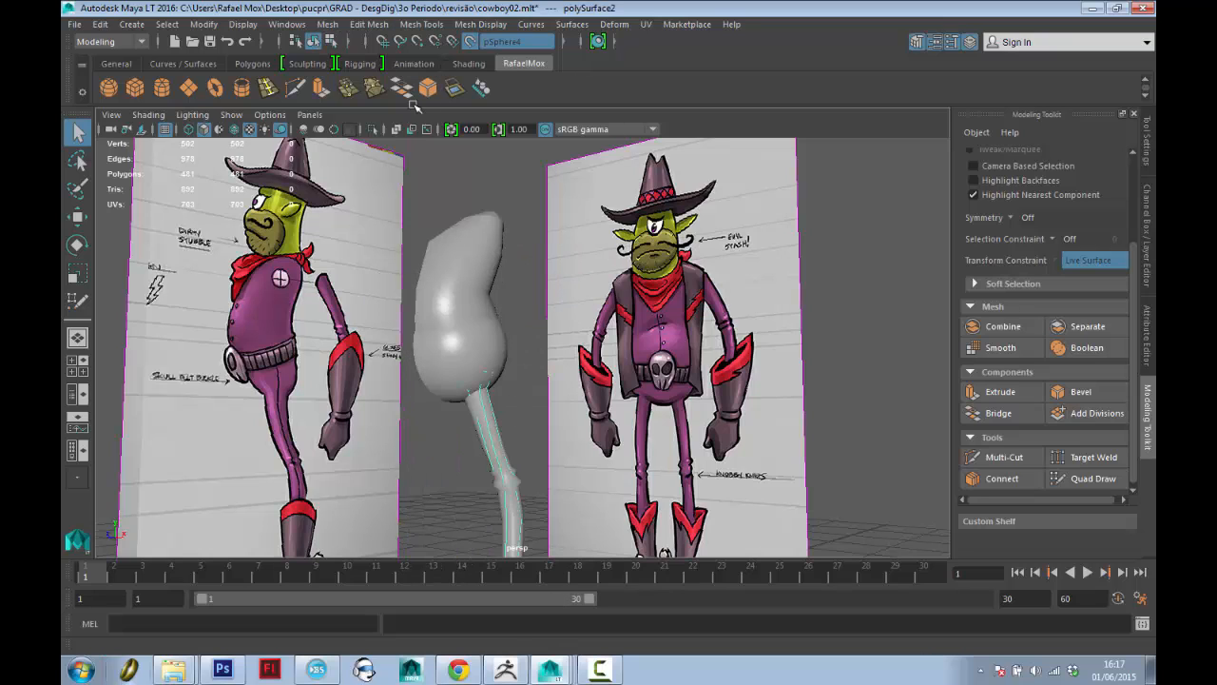
left_click(373, 129)
middle_click_drag(546, 399, 552, 254, "alt")
right_click_drag(552, 255, 593, 483, "alt")
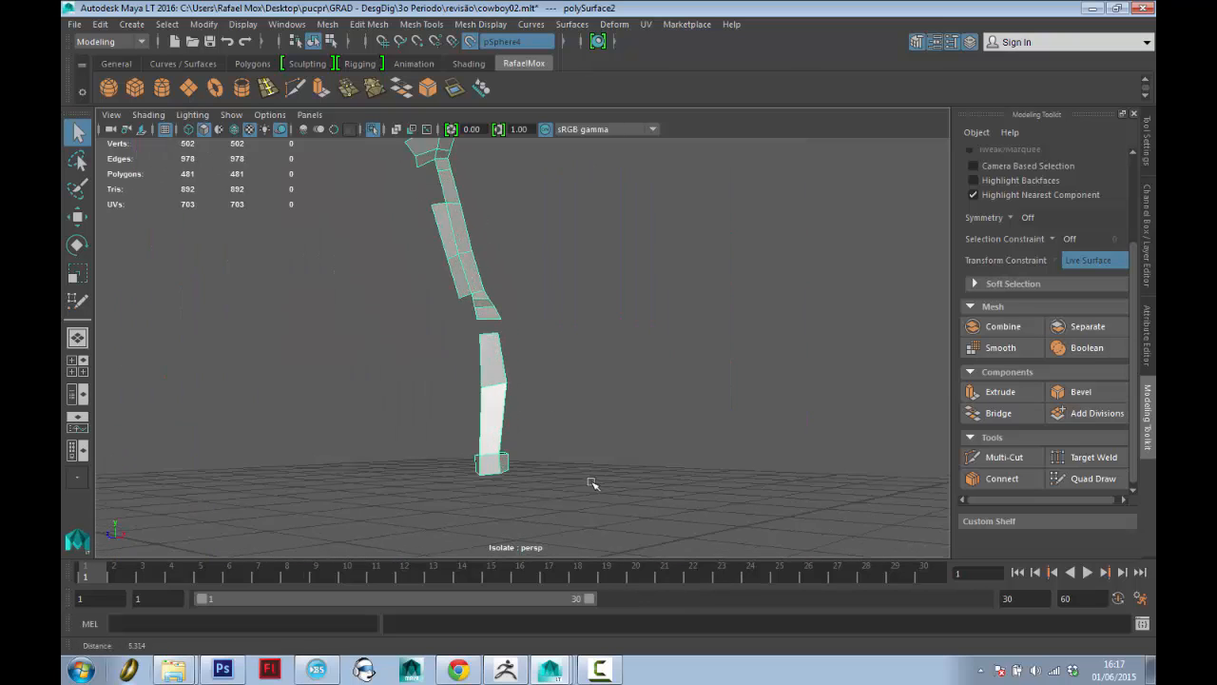
left_click_drag(485, 367, 451, 387, "alt")
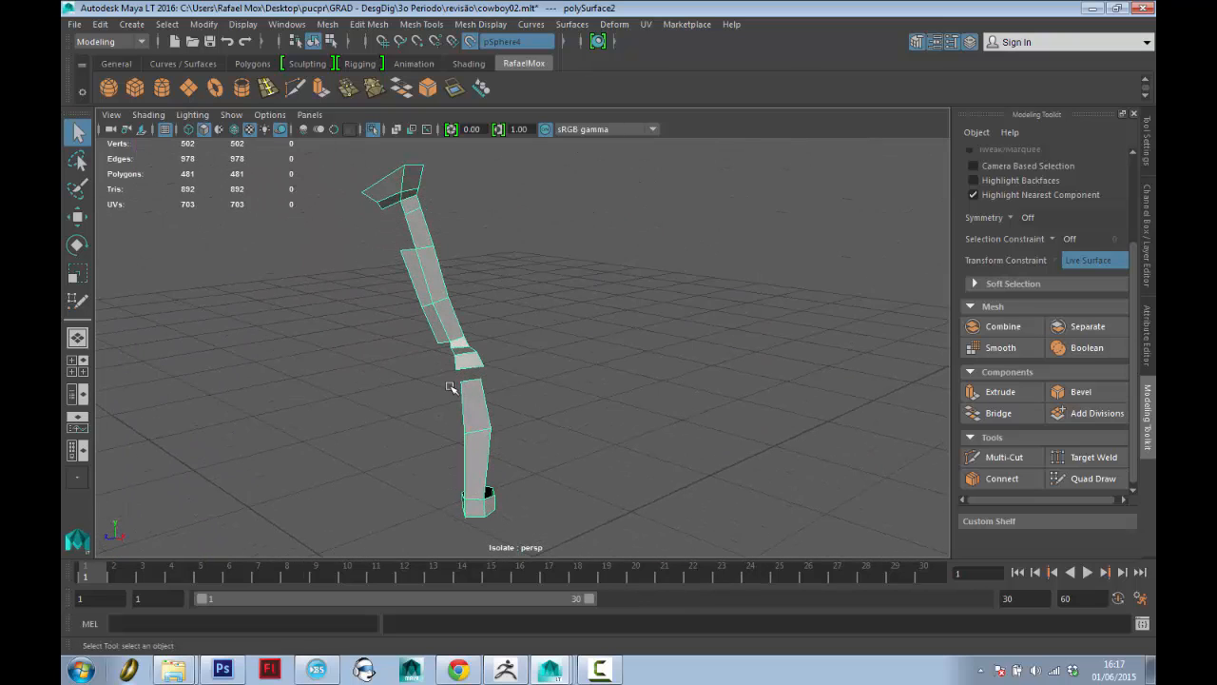
Resume Quad Draw on the retopology mesh and turn off isolation to bring back the body and reference images.
left_click(1099, 480)
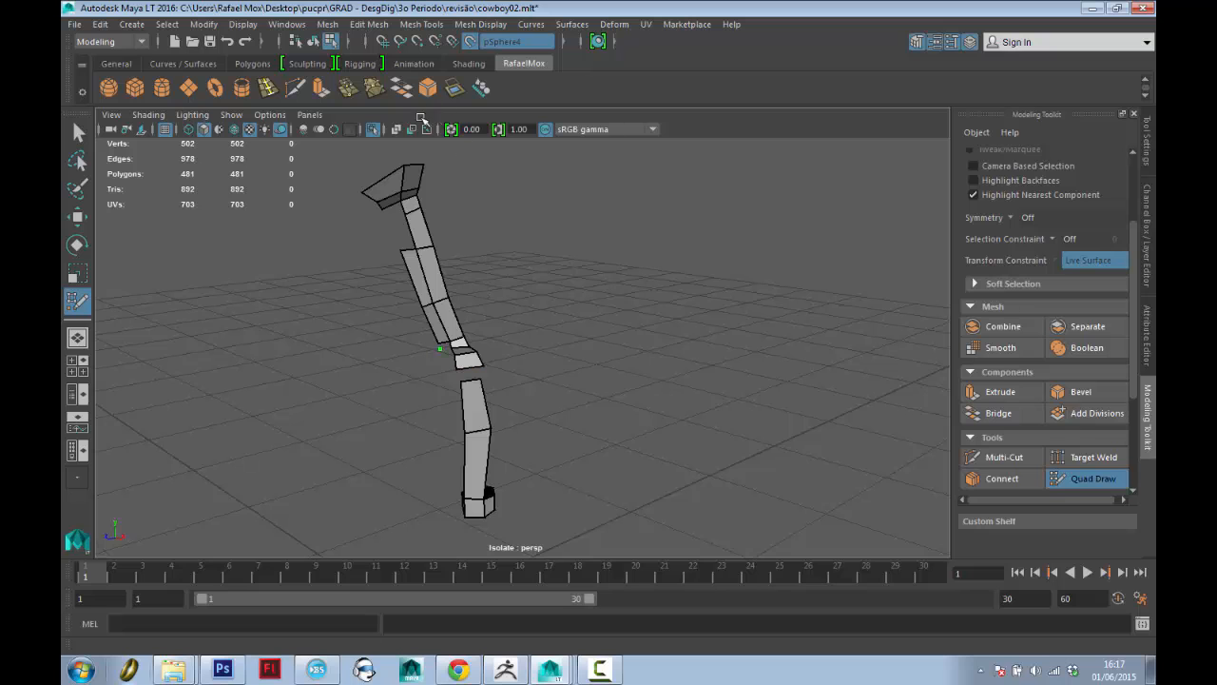
left_click(373, 129)
middle_click_drag(492, 375, 500, 384, "alt")
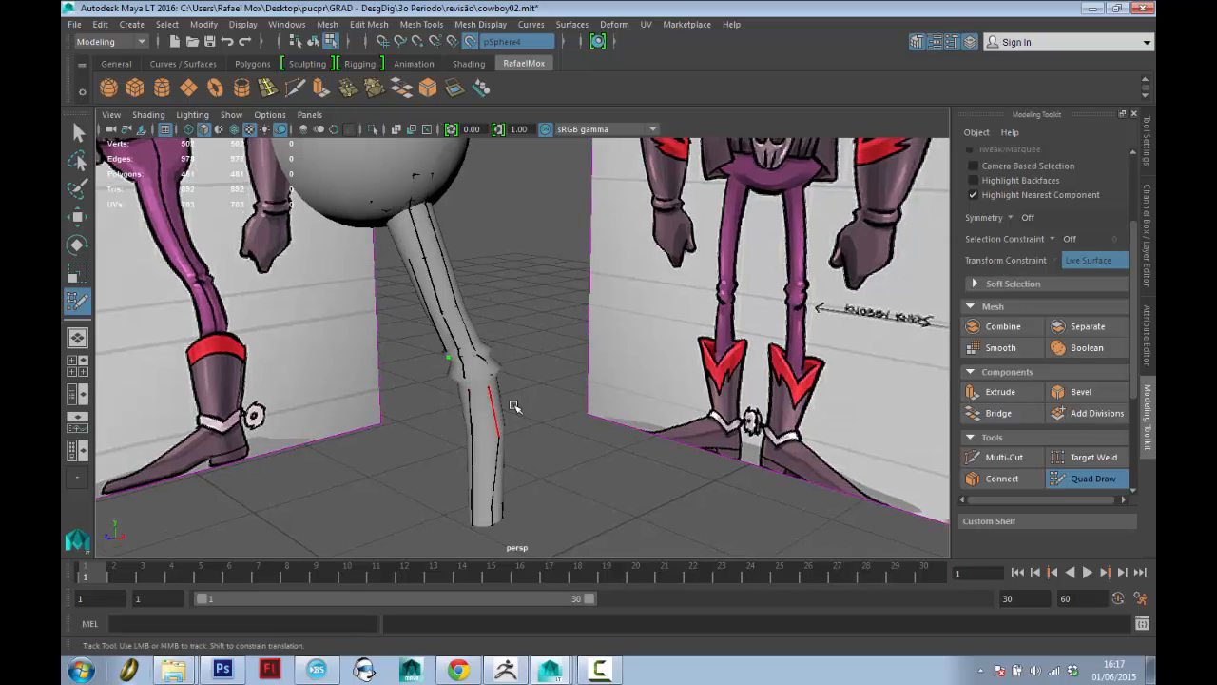
Extend the quads from the top of the leg around the rounded hip area of the lower body.
left_click_drag(513, 405, 545, 404, "alt")
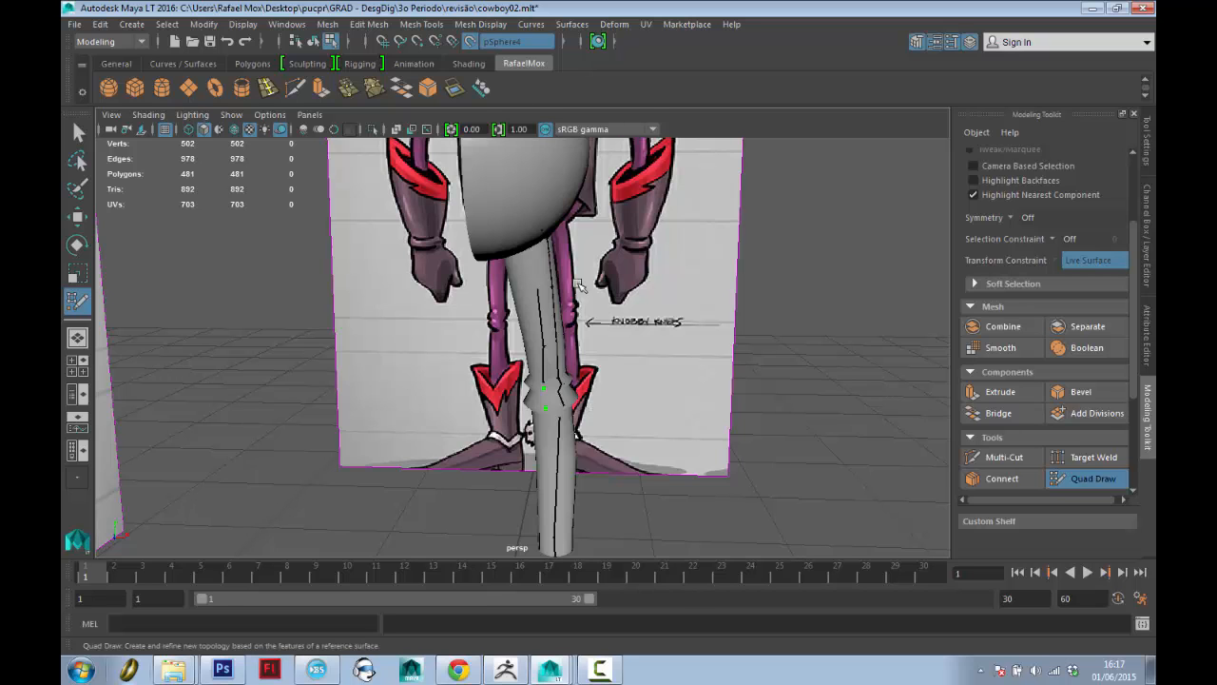
middle_click_drag(498, 168, 578, 428, "alt")
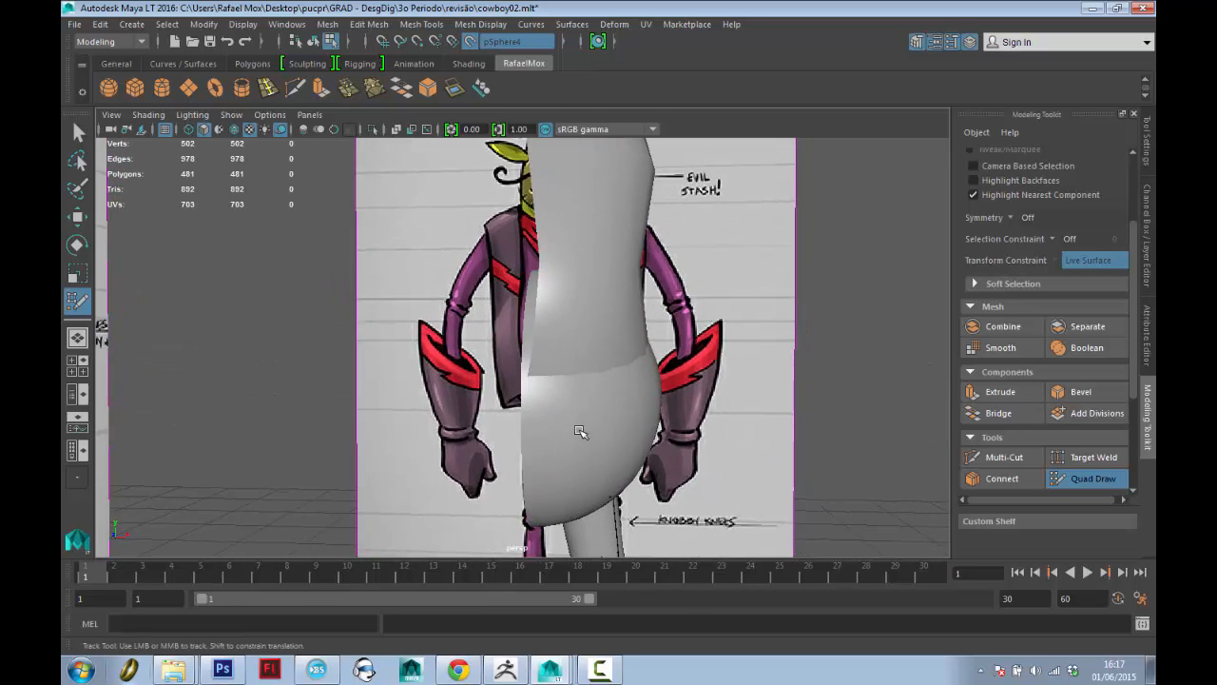
left_click_drag(578, 428, 407, 373, "alt")
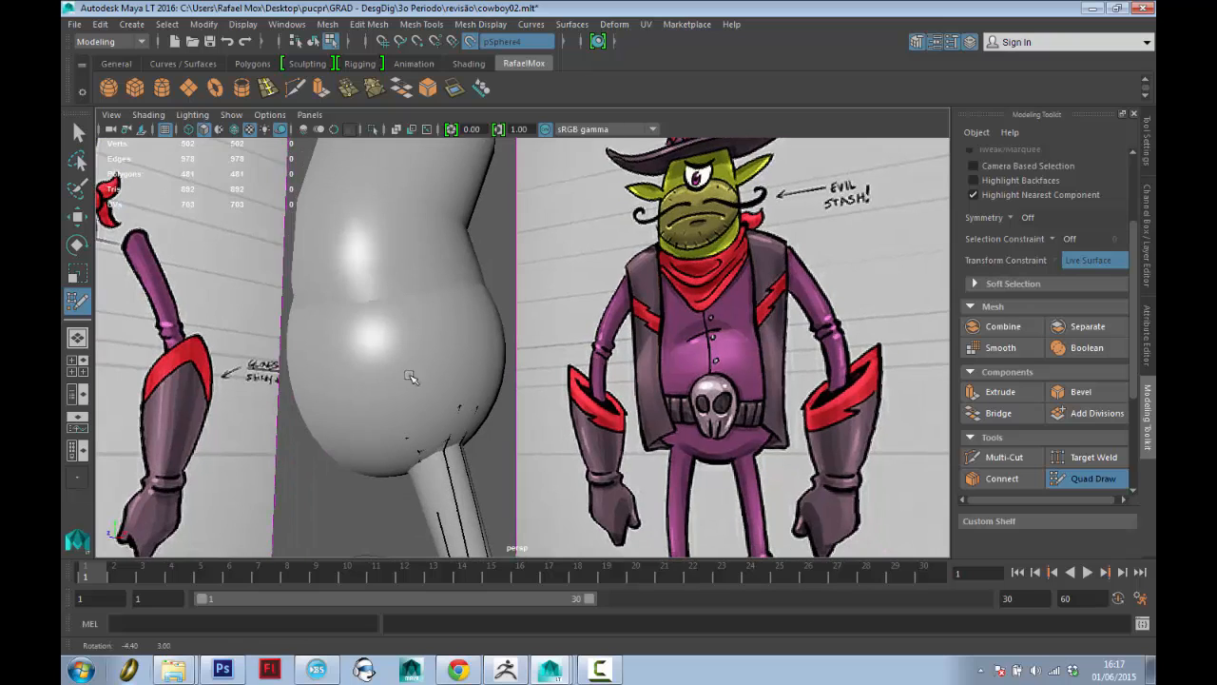
left_click(480, 388, "shift")
mouse_move(480, 388)
left_mouse_down("alt")
mouse_move(371, 361)
mouse_move(317, 387)
mouse_move(419, 400)
mouse_move(323, 418)
left_mouse_up("alt")
left_click(321, 399, "shift")
left_click(314, 385, "shift")
left_click(333, 407, "shift")
Exit Quad Draw, disable the live surface and delete the underlying body mesh, leaving only the retopology mesh.
key("q")
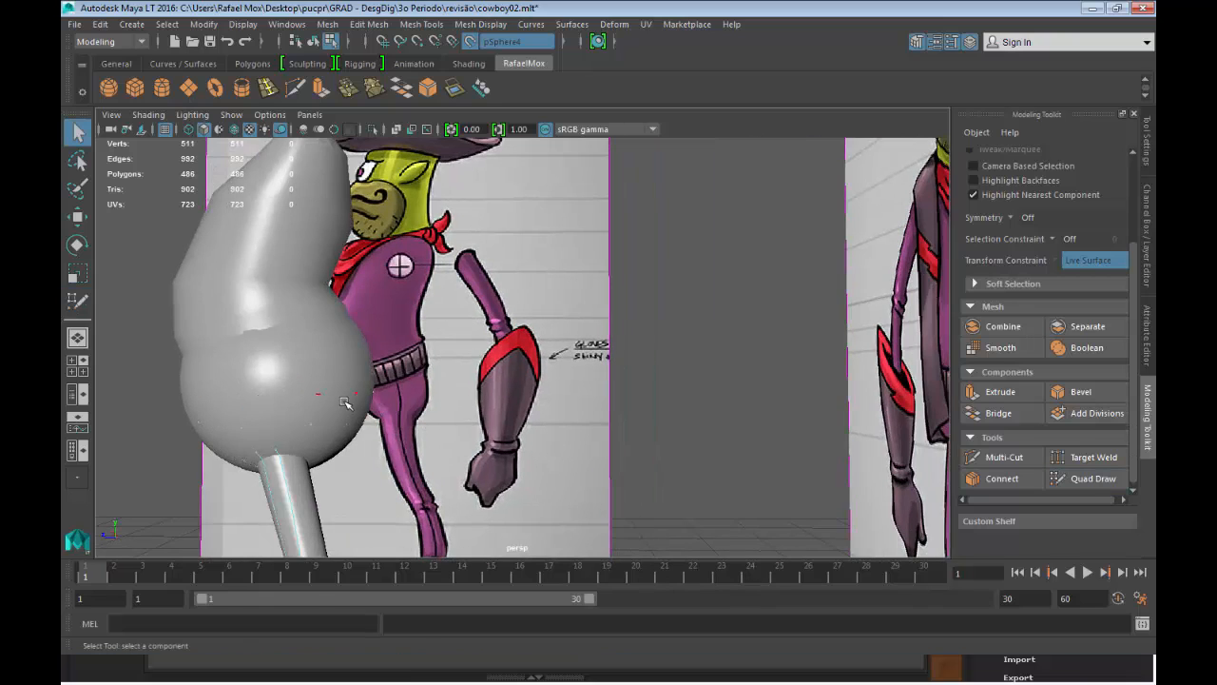
right_click_drag(343, 304, 310, 421)
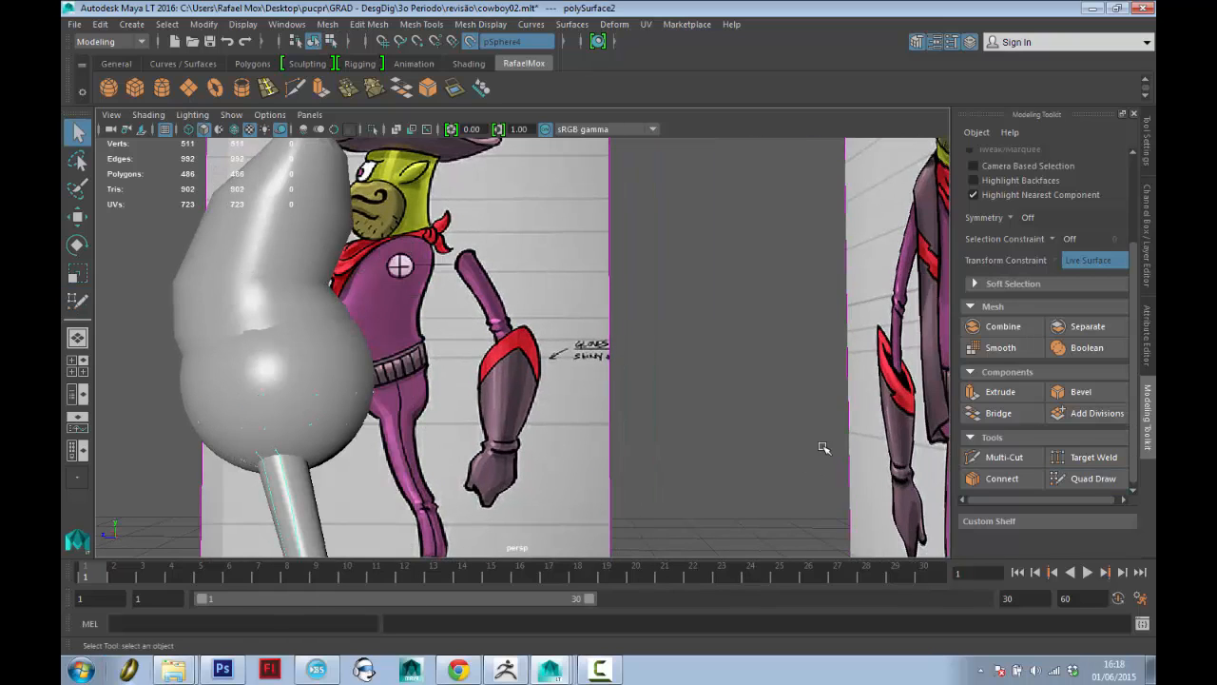
left_click(469, 41)
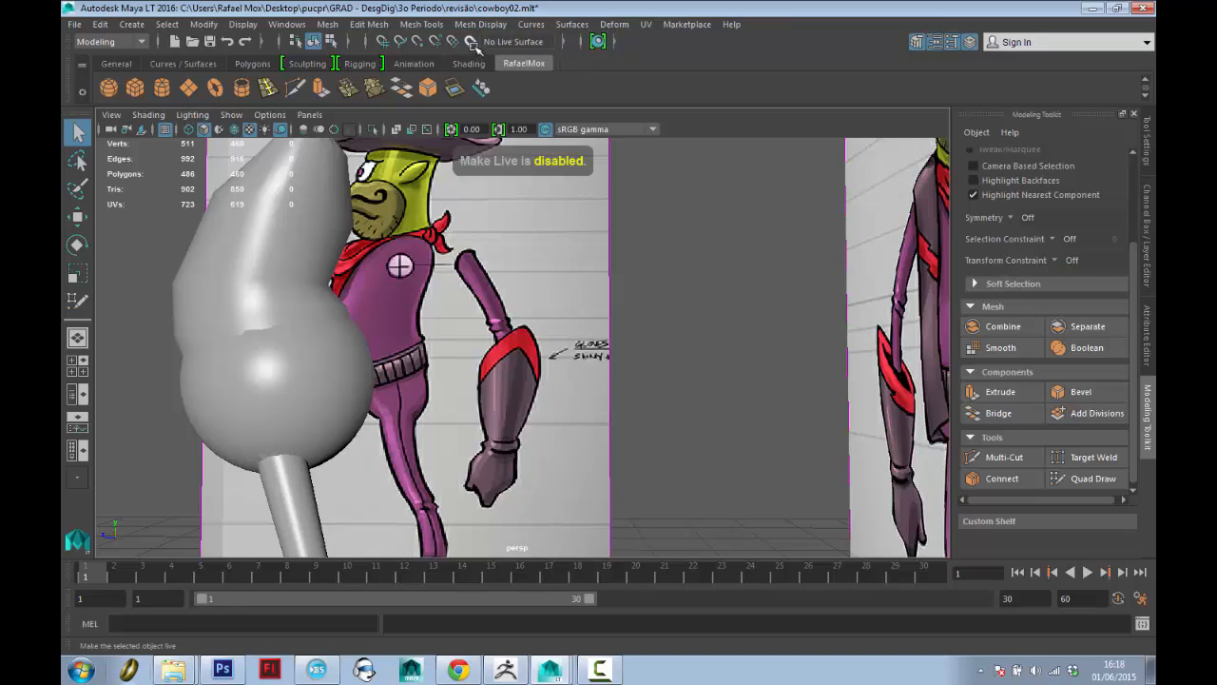
scroll(423, 309, "down", 5)
left_click(422, 309)
key("Delete")
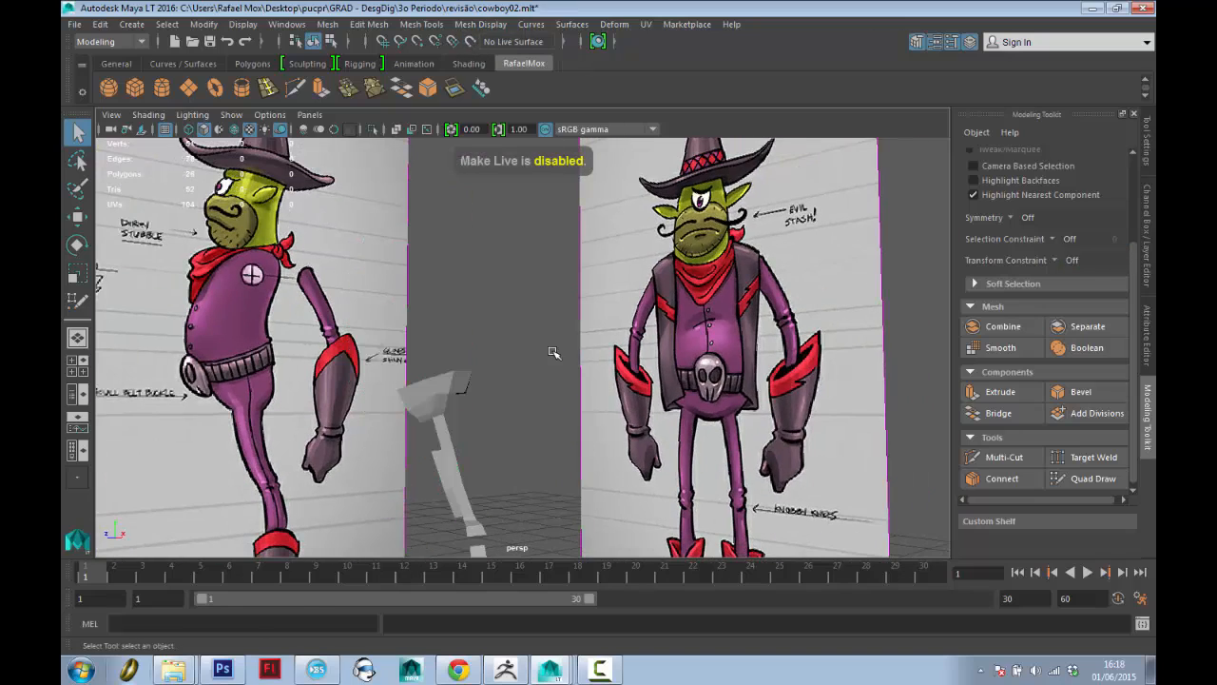
scroll(559, 423, "down", 3)
middle_click_drag(559, 422, 464, 305, "alt")
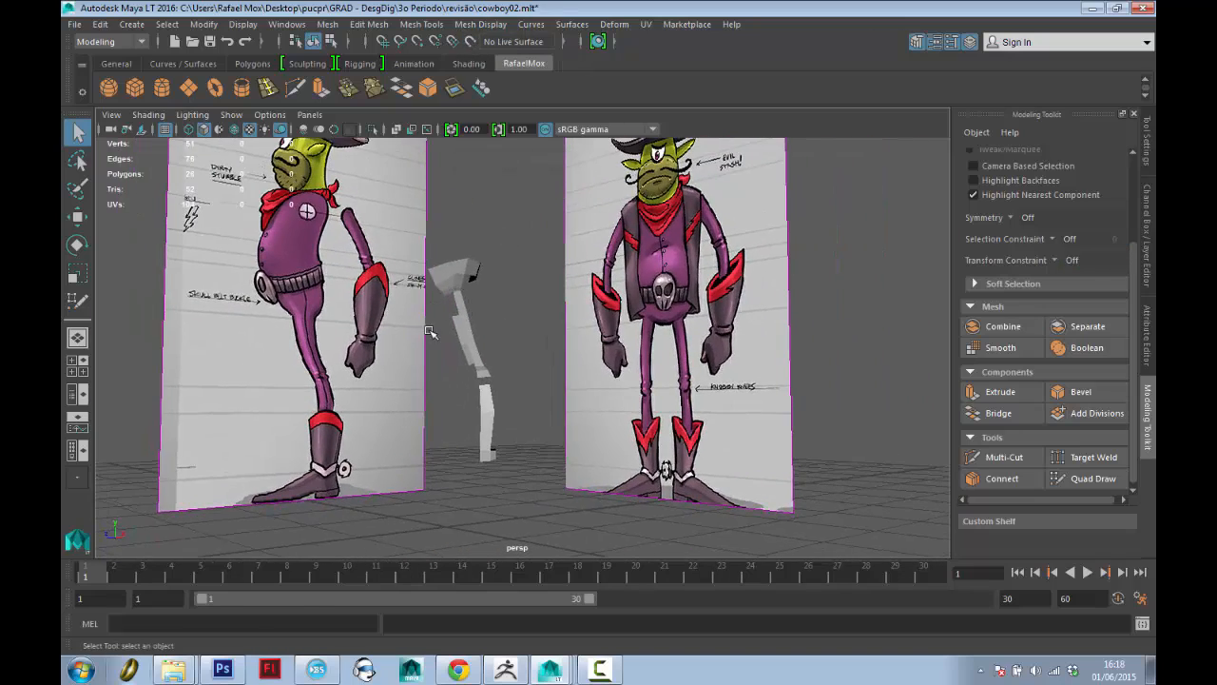
Frame the retopology mesh and compare its smoothed and unsmoothed display beside the reference images.
left_click_drag(431, 332, 465, 315, "alt")
left_click(507, 269)
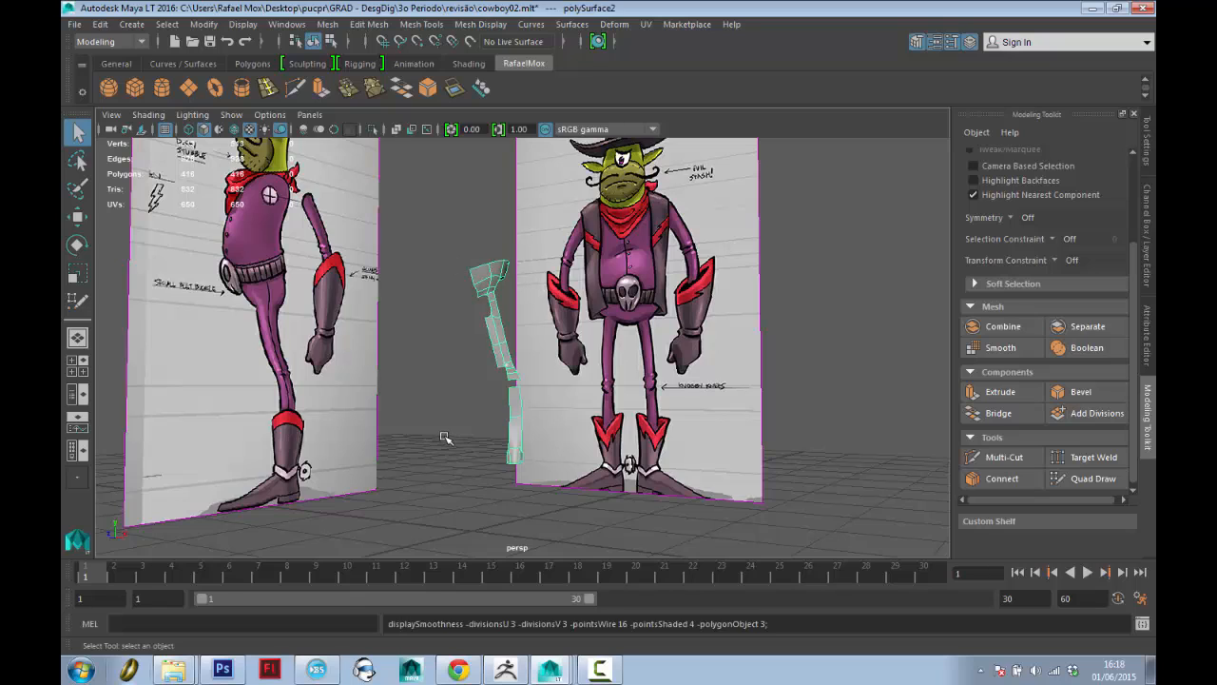
key("f")
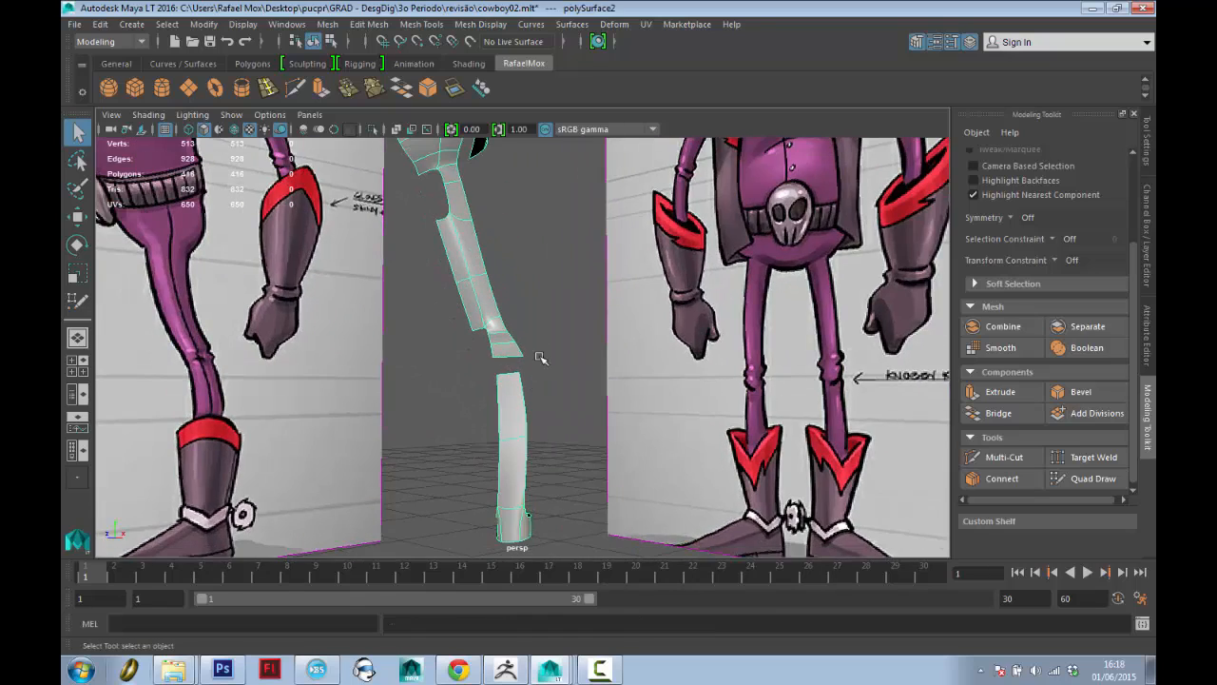
scroll(538, 359, "down", 3)
left_click_drag(500, 397, 585, 452, "alt")
left_click_drag(660, 399, 600, 522, "alt")
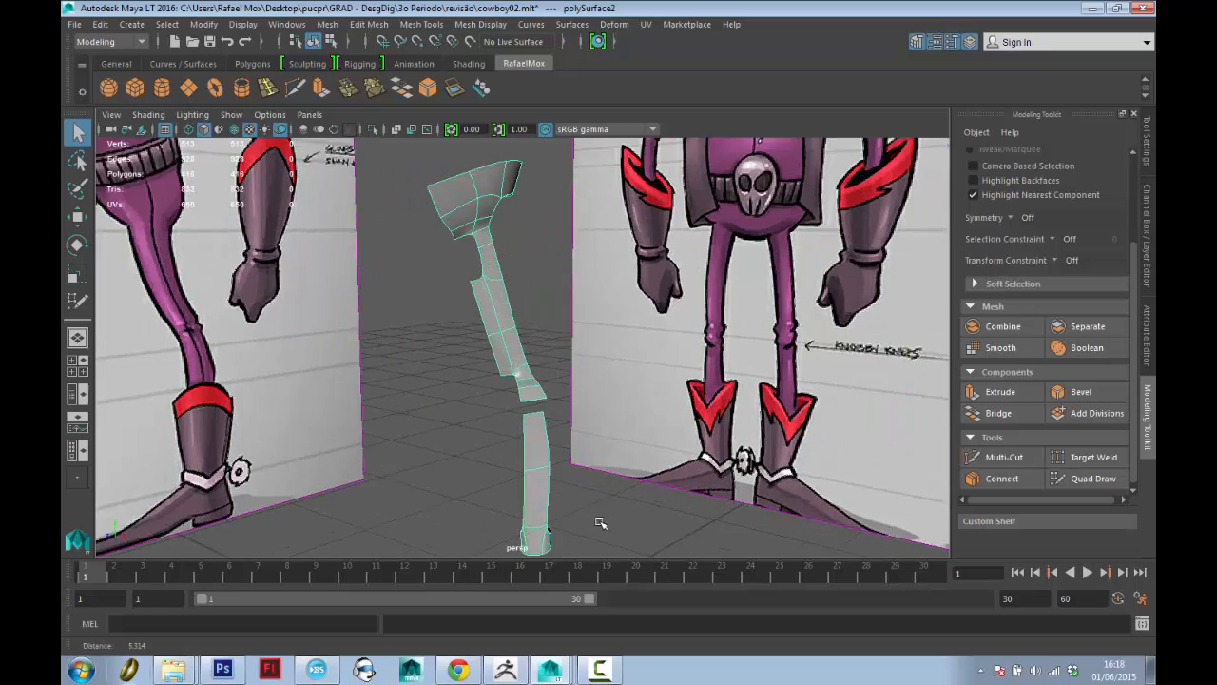
scroll(600, 522, "up", 2)
key("1")
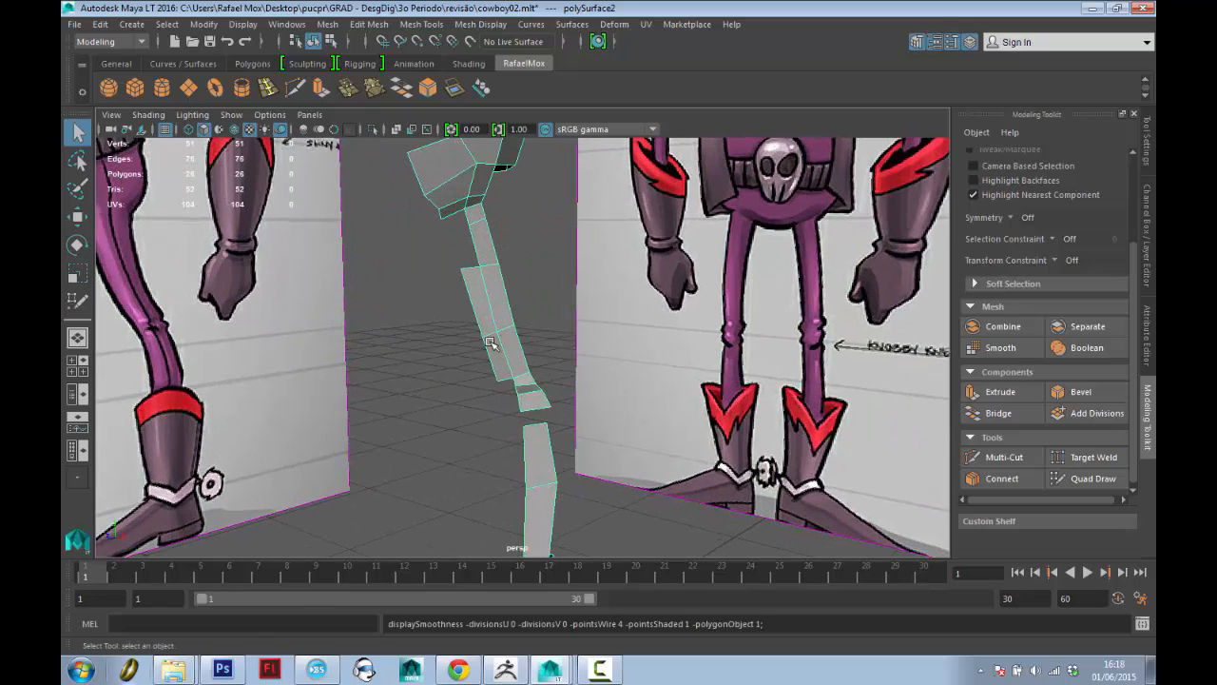
left_click(374, 130)
left_click(374, 130)
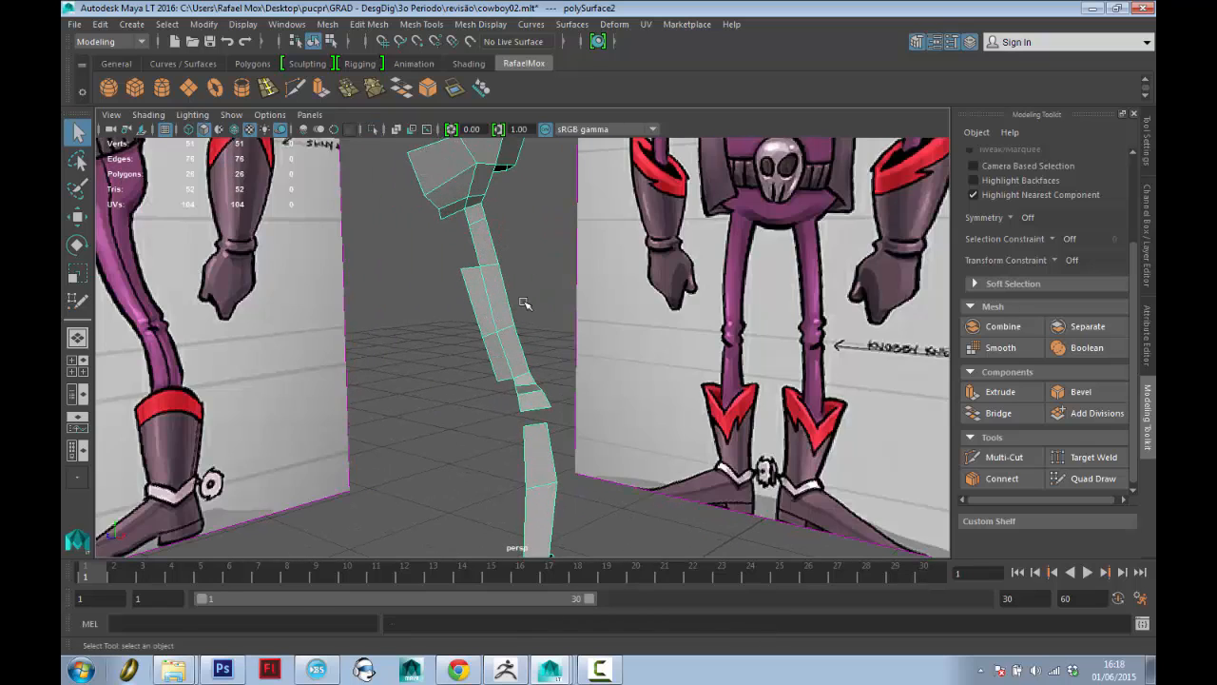
Delete the retopology mesh of the leg and hip, keeping only the reference images.
middle_click_drag(524, 304, 519, 415, "alt")
right_click_drag(519, 415, 399, 107, "alt")
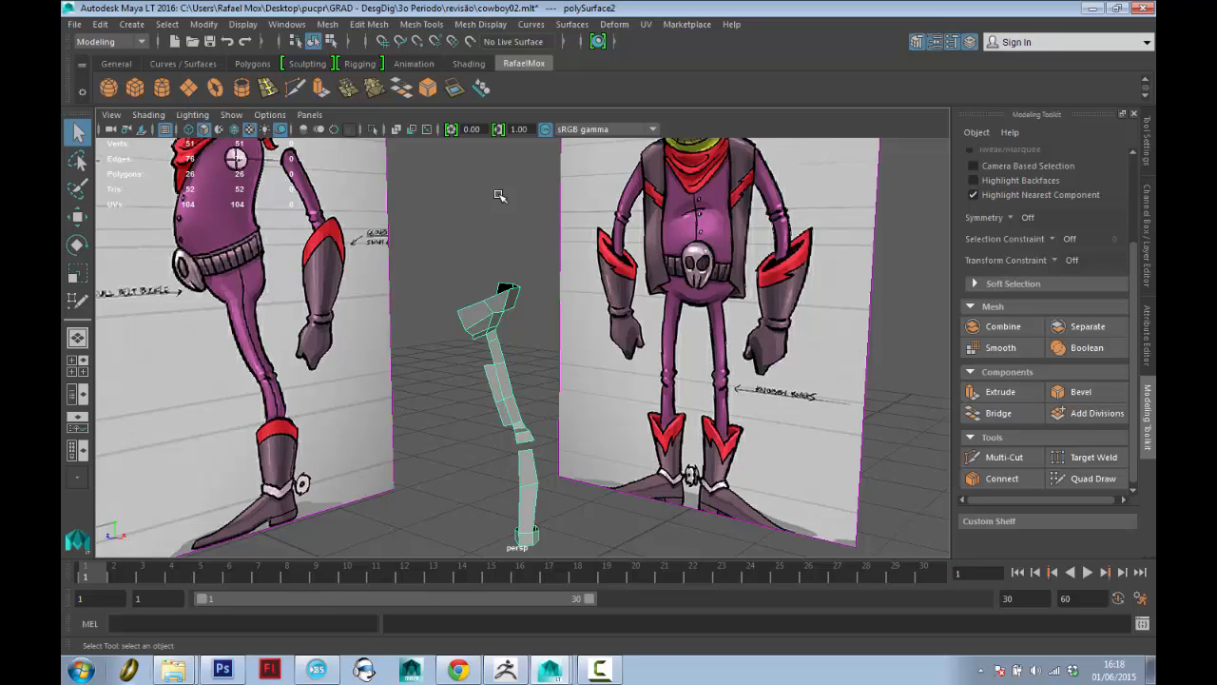
right_click_drag(473, 316, 525, 281)
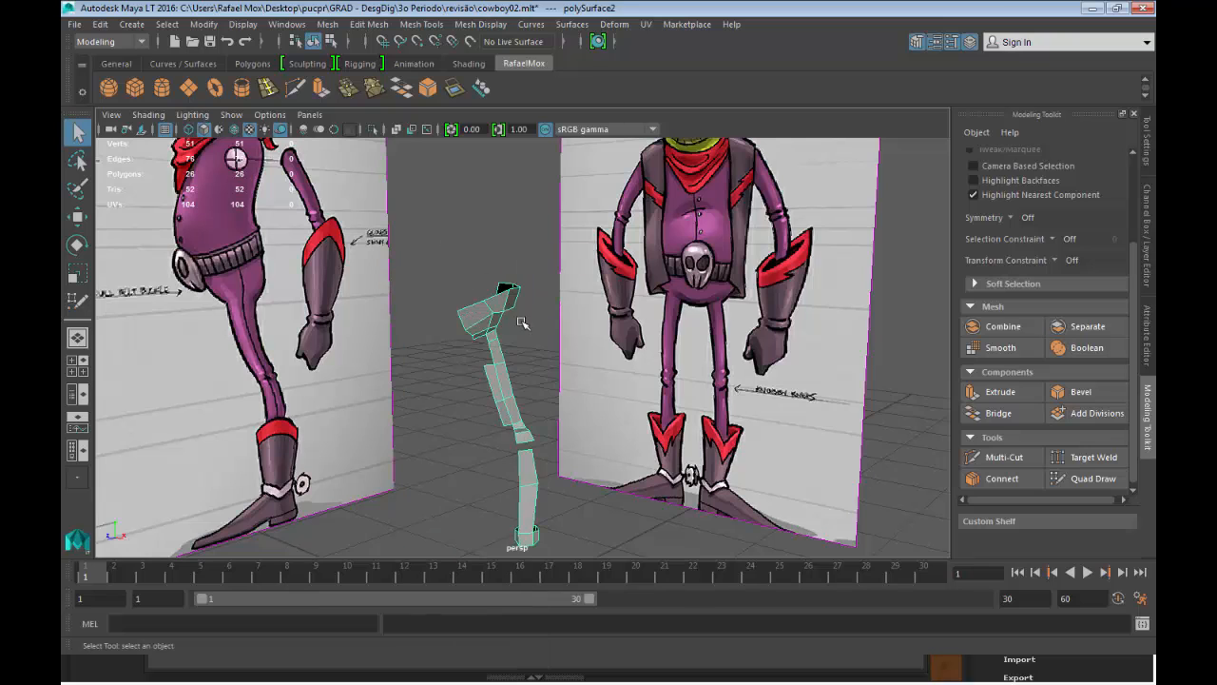
left_click(490, 314)
key("Delete")
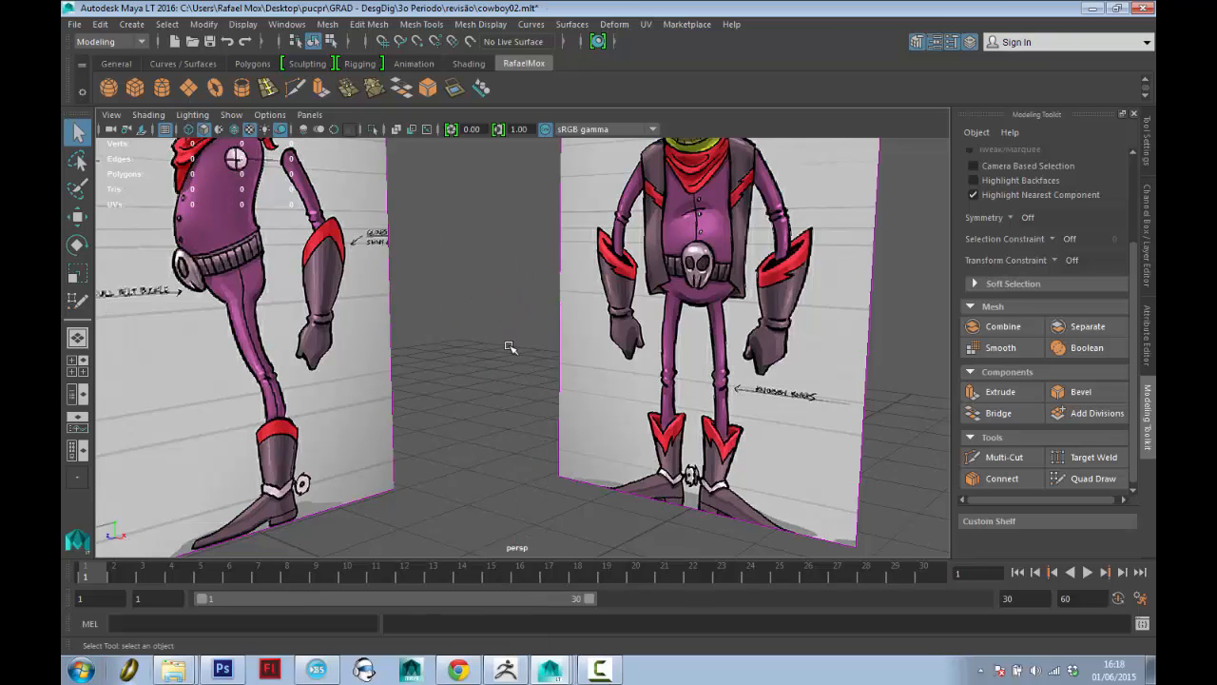
Switch to the side view and activate the Create Polygon tool.
right_click_drag(509, 347, 475, 347, "alt")
left_click_drag(476, 347, 437, 333, "alt")
middle_click_drag(475, 285, 533, 332, "alt")
left_click_drag(532, 333, 591, 335, "alt")
key("space")
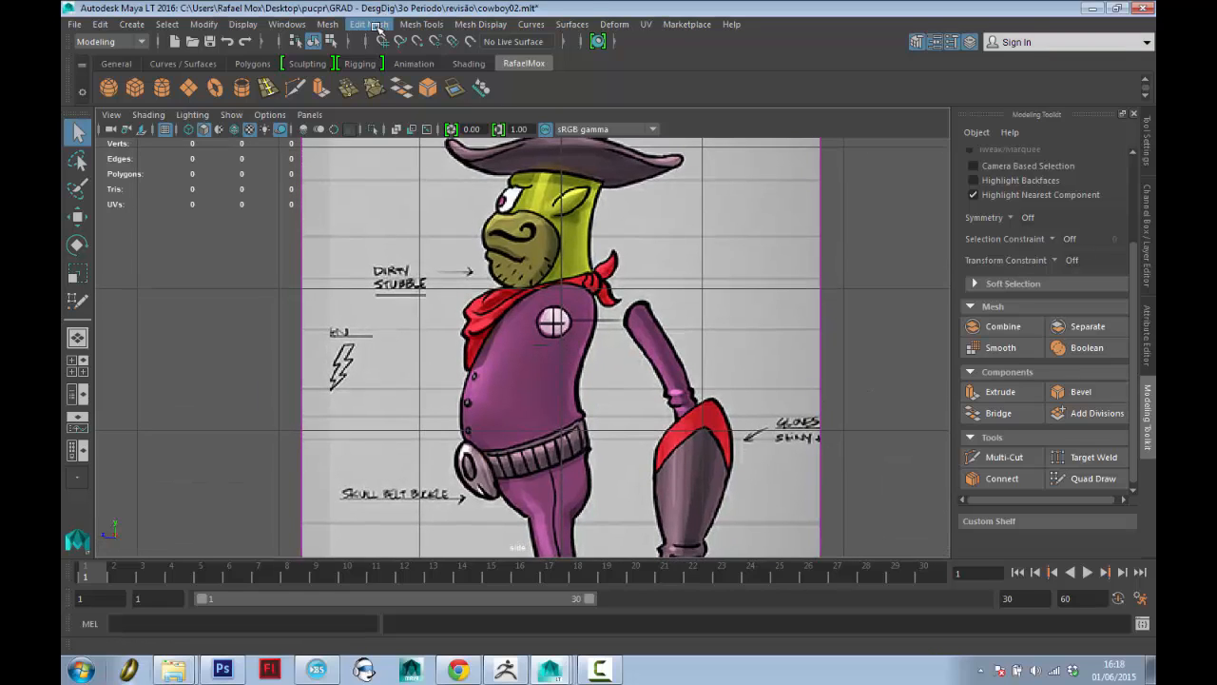
left_click(376, 24)
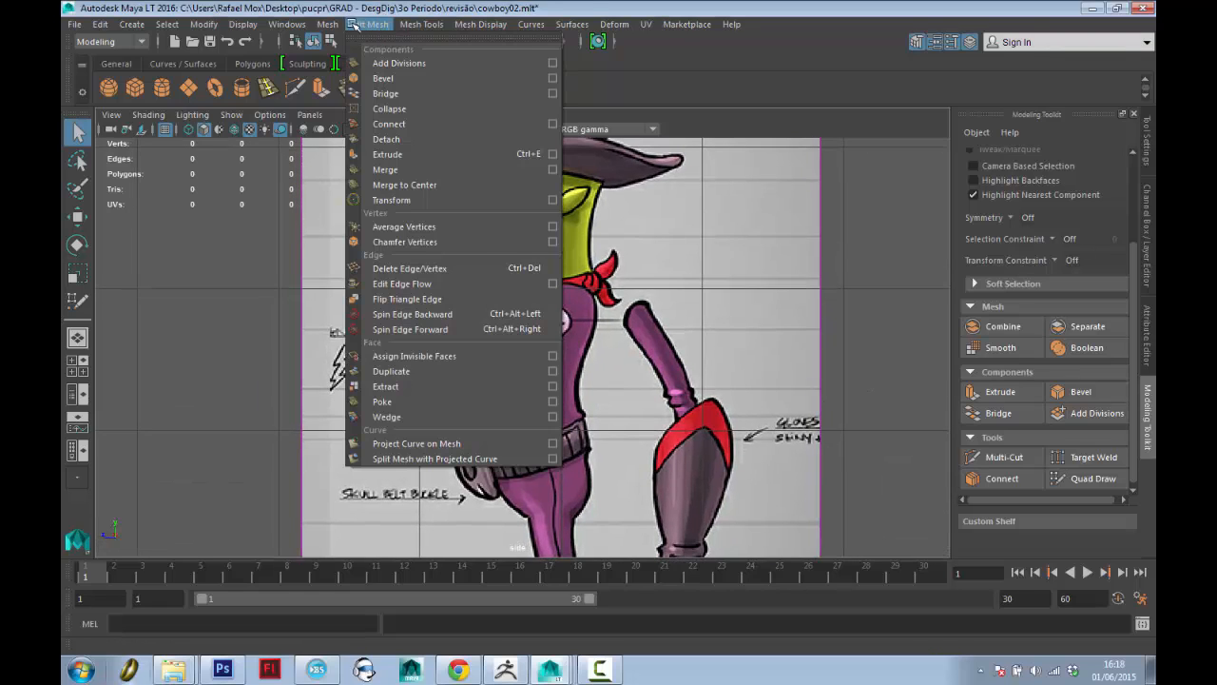
mouse_move(329, 25)
mouse_move(424, 26)
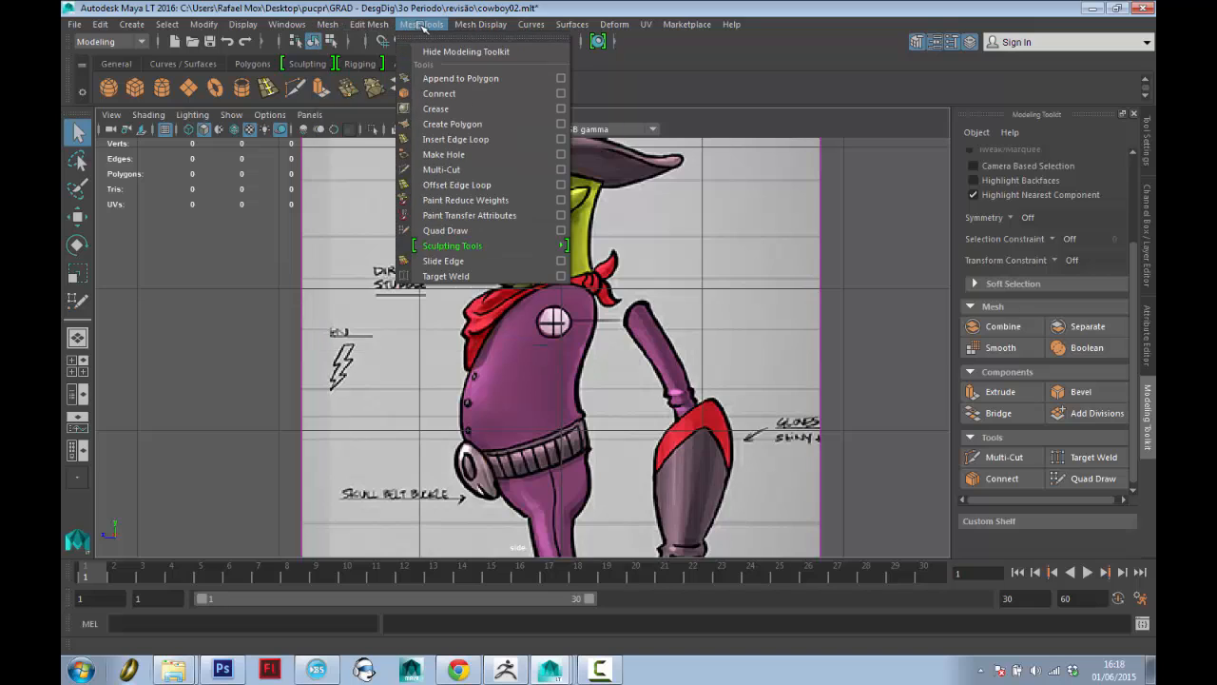
left_click(432, 123)
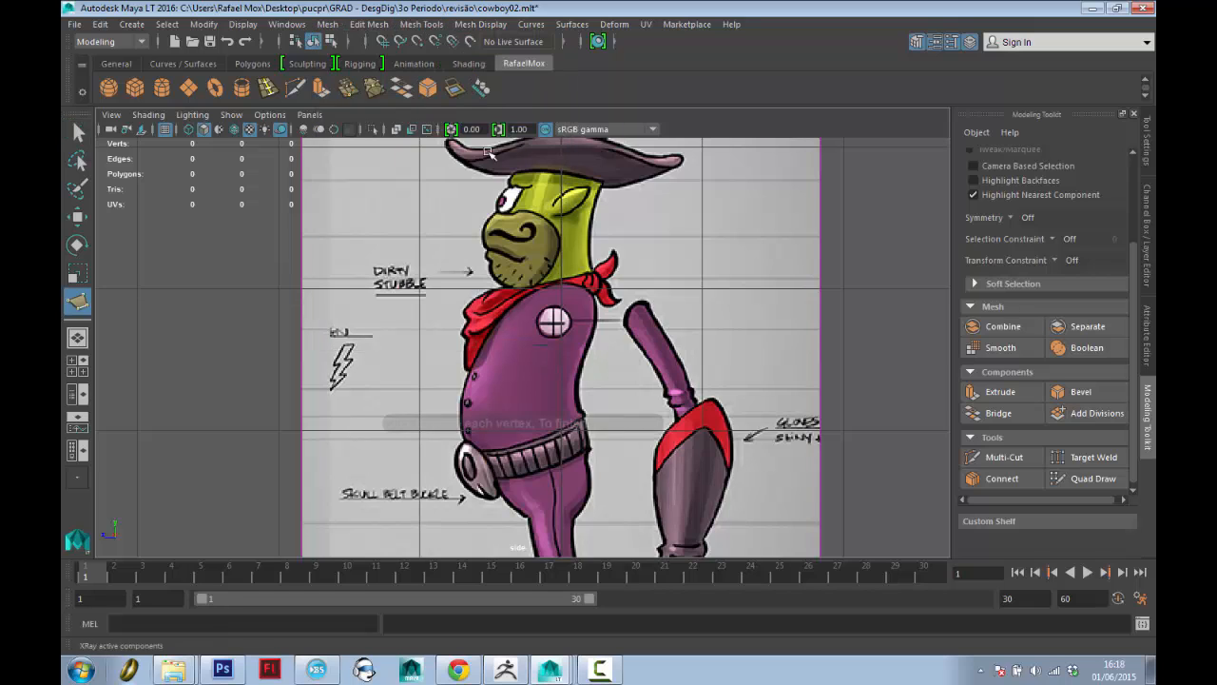
Trace the front of the torso on the side reference with polygon points from the neck to the belt buckle.
middle_click_drag(551, 334, 549, 233, "alt")
scroll(548, 233, "up", 3)
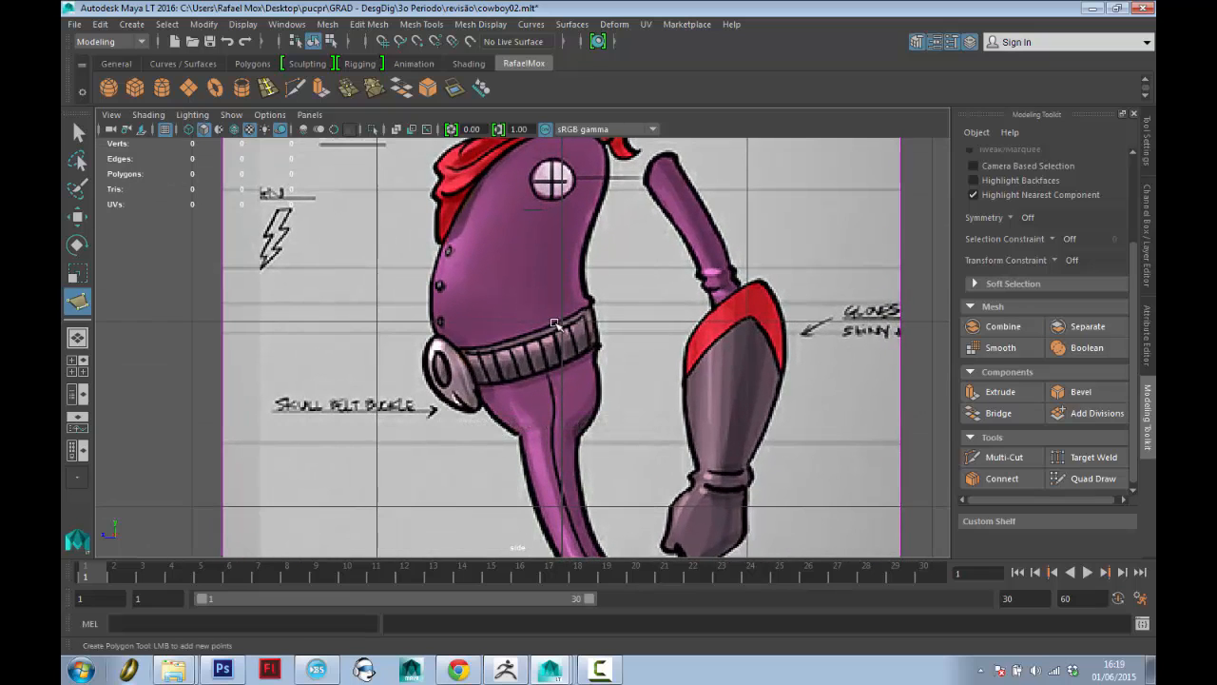
middle_click_drag(547, 281, 543, 334, "alt")
scroll(502, 271, "up", 2)
middle_click_drag(513, 290, 514, 318, "alt")
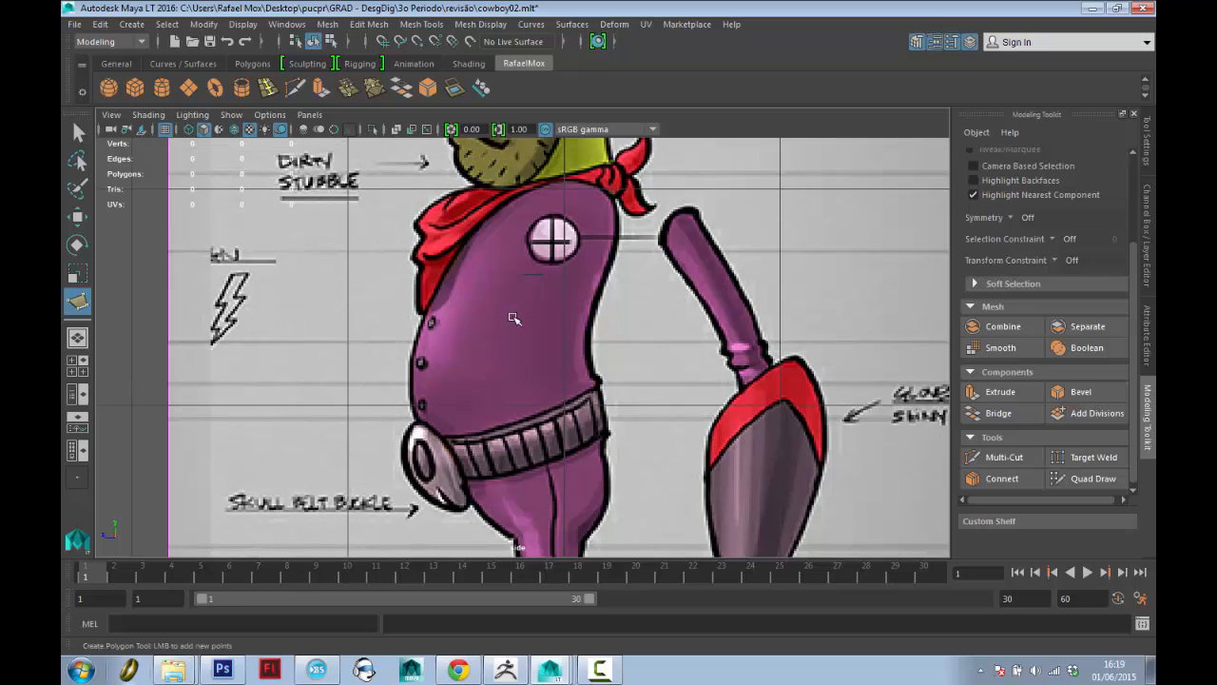
middle_click_drag(496, 261, 504, 284, "alt")
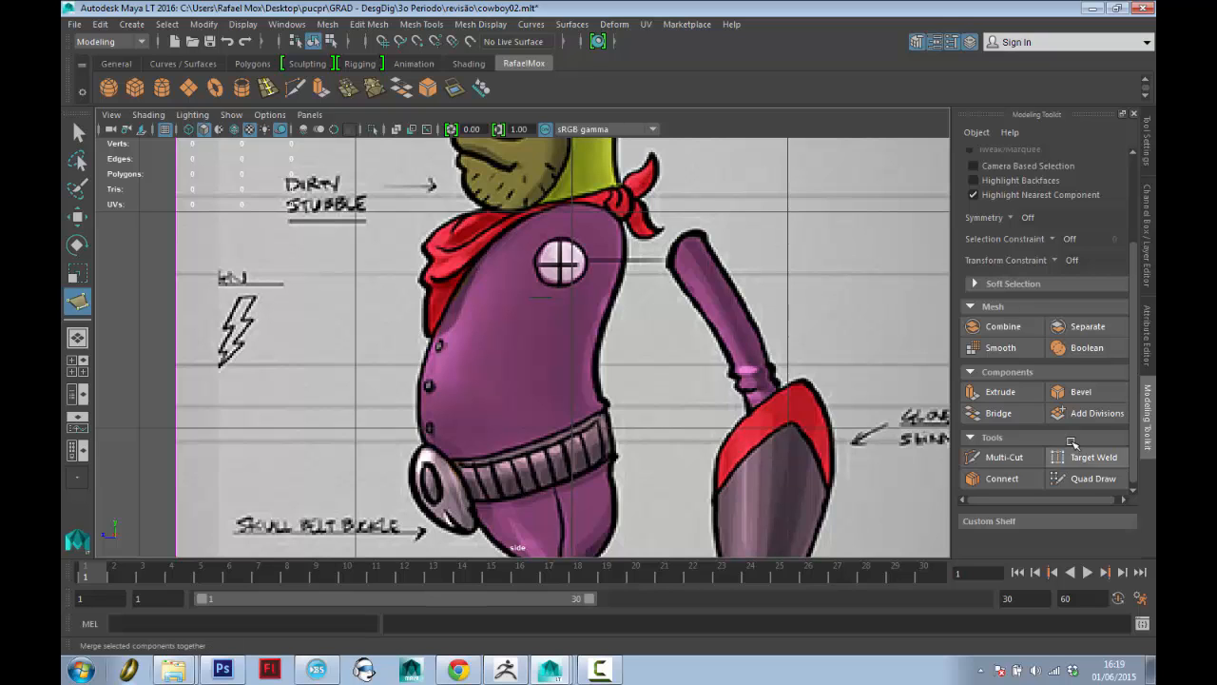
middle_click_drag(504, 235, 511, 226, "alt")
scroll(508, 217, "down", 4)
scroll(504, 219, "up", 4)
left_click(515, 217)
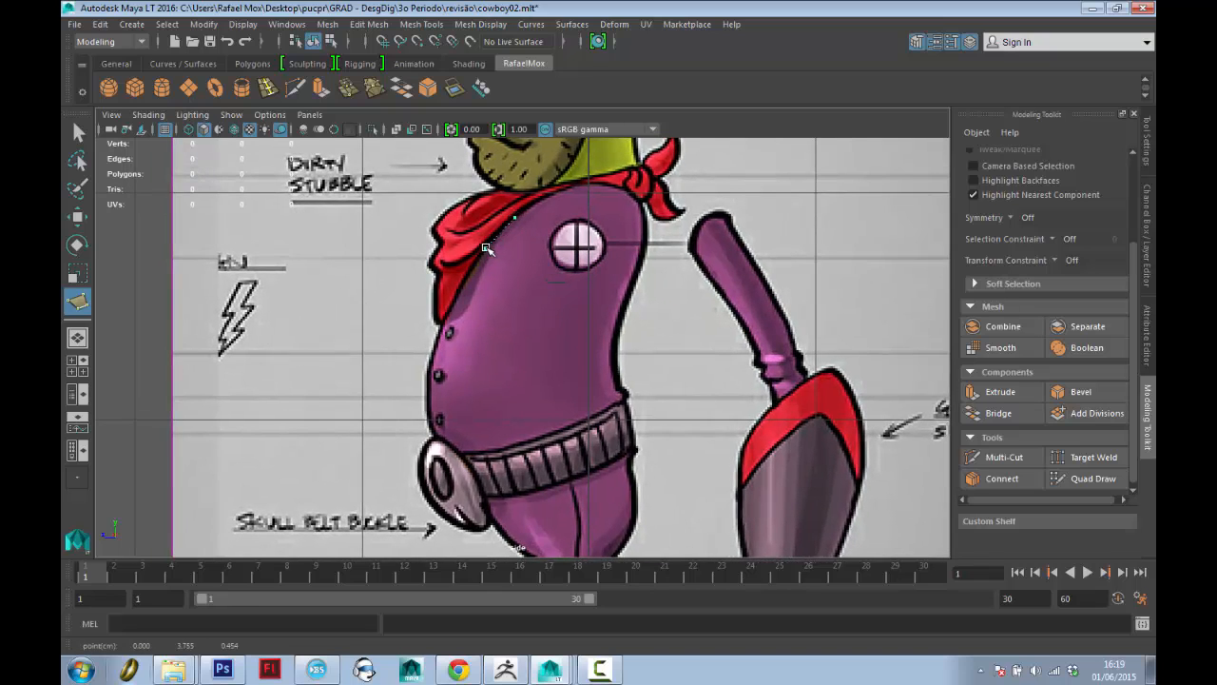
left_click(461, 289)
left_click(441, 333)
left_click(426, 396)
left_click(432, 437)
Continue the polygon outline under the buckle, across the top of the legs and up around the buttocks.
middle_click_drag(457, 470, 431, 348, "alt")
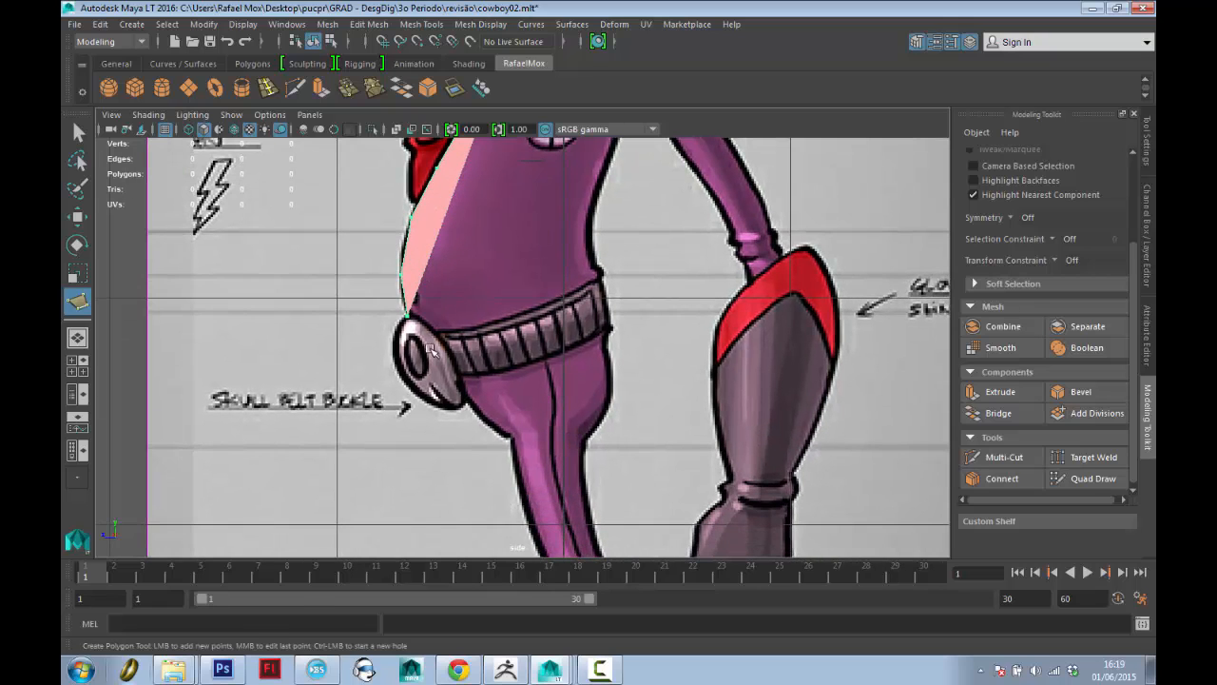
left_click(441, 384)
left_click(469, 413)
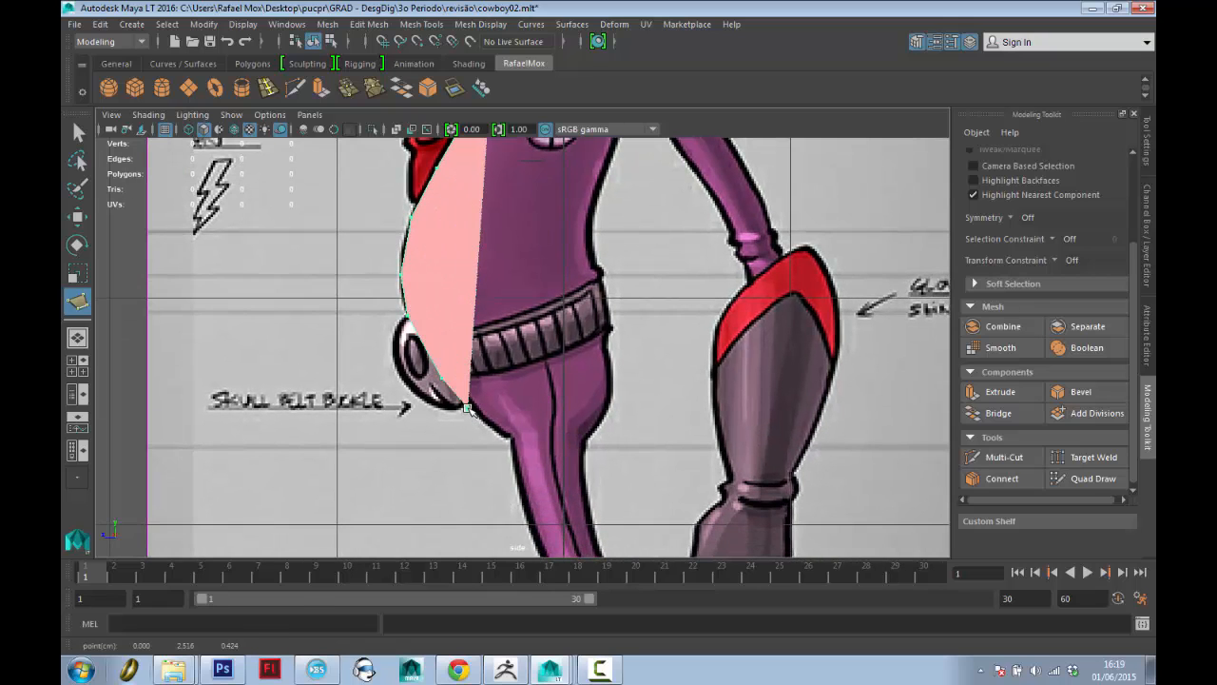
left_click(502, 437)
left_click(511, 439)
middle_click_drag(528, 449, 533, 390, "alt")
left_click(528, 384)
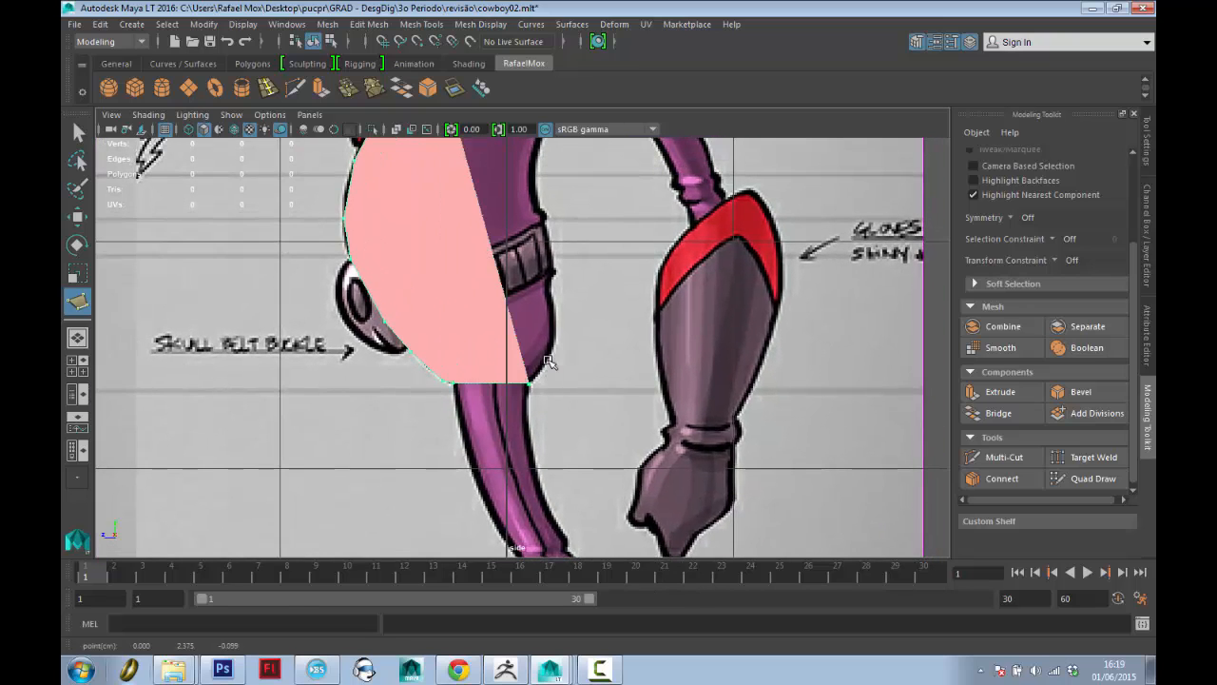
left_click(552, 352)
left_click(554, 297)
Trace the polygon up the character's back to the neck and finish the closed torso face.
middle_click_drag(568, 240, 551, 363, "alt")
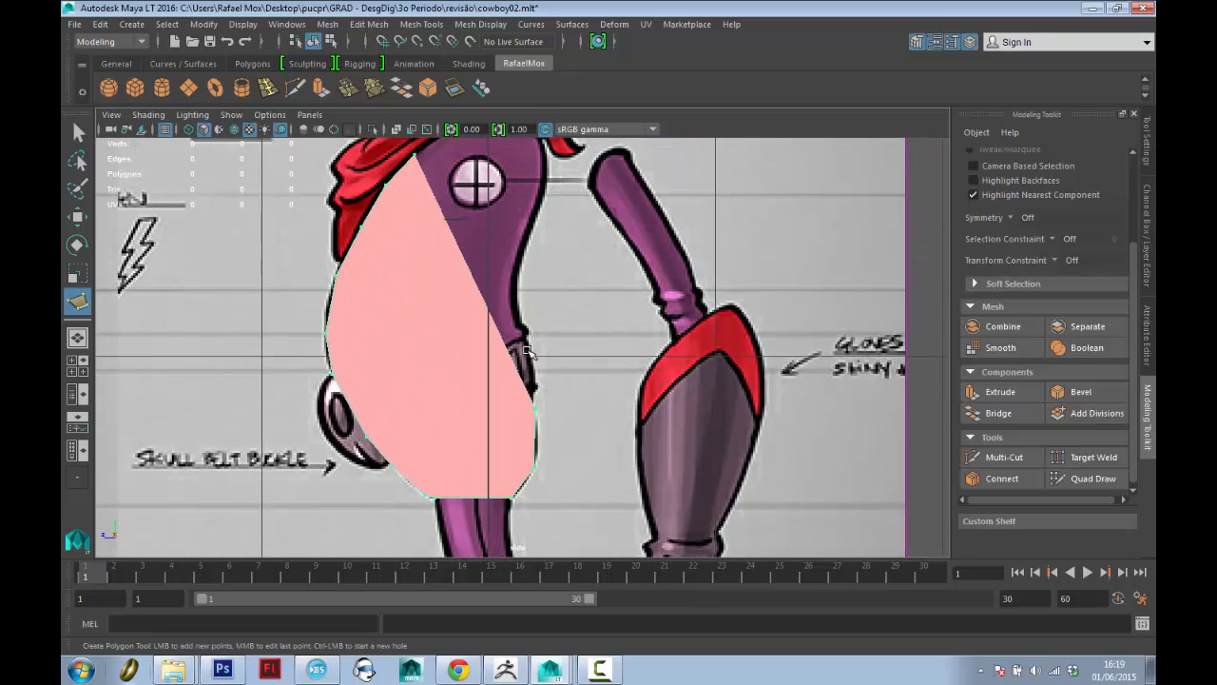
left_click(528, 351)
left_click(522, 327)
left_click(512, 284)
middle_click_drag(512, 284, 510, 365, "alt")
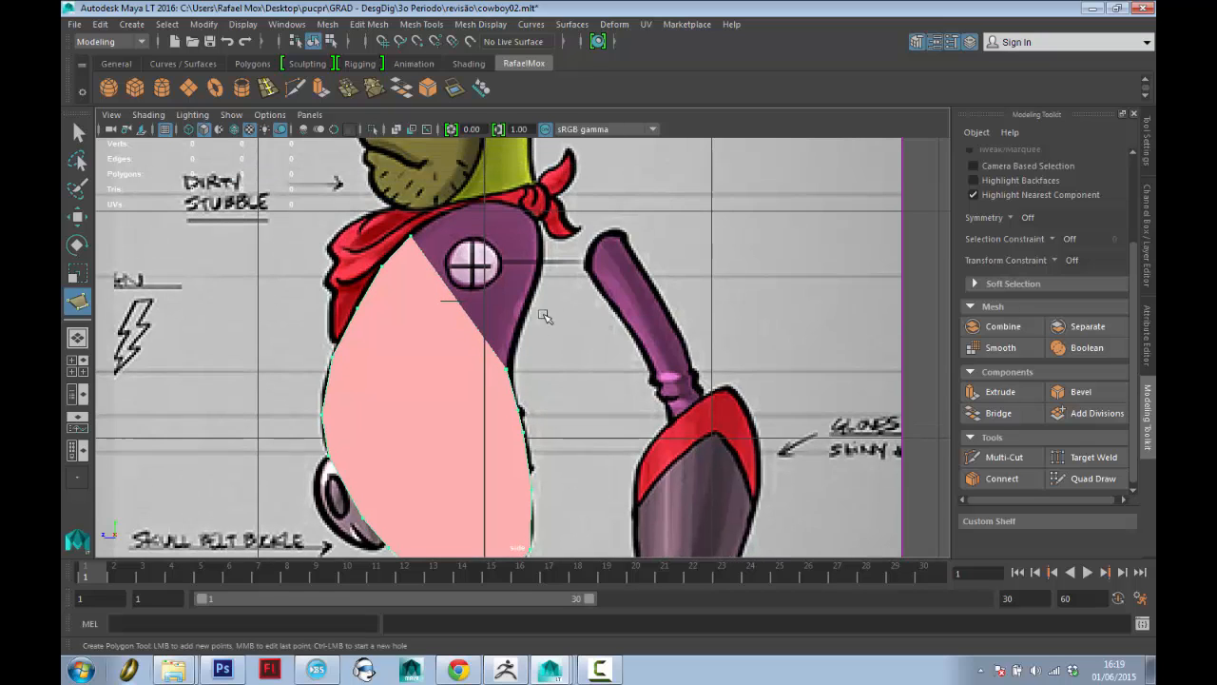
left_click(533, 294)
left_click(539, 234)
left_click(520, 206)
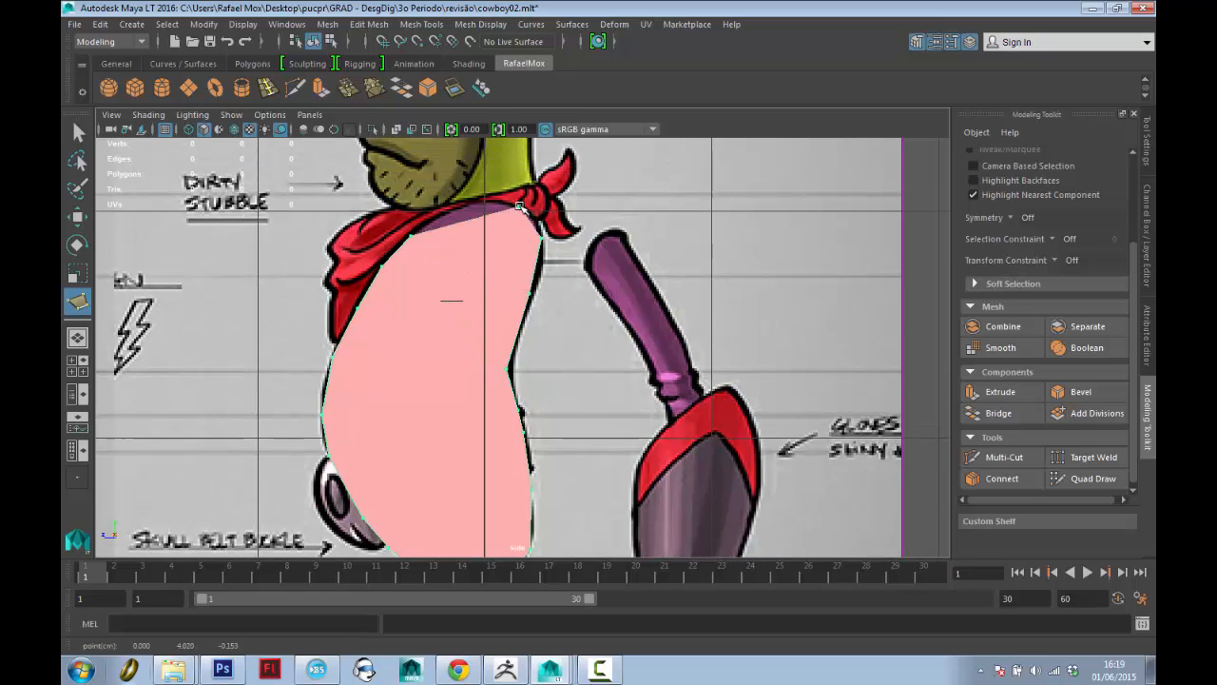
key("q")
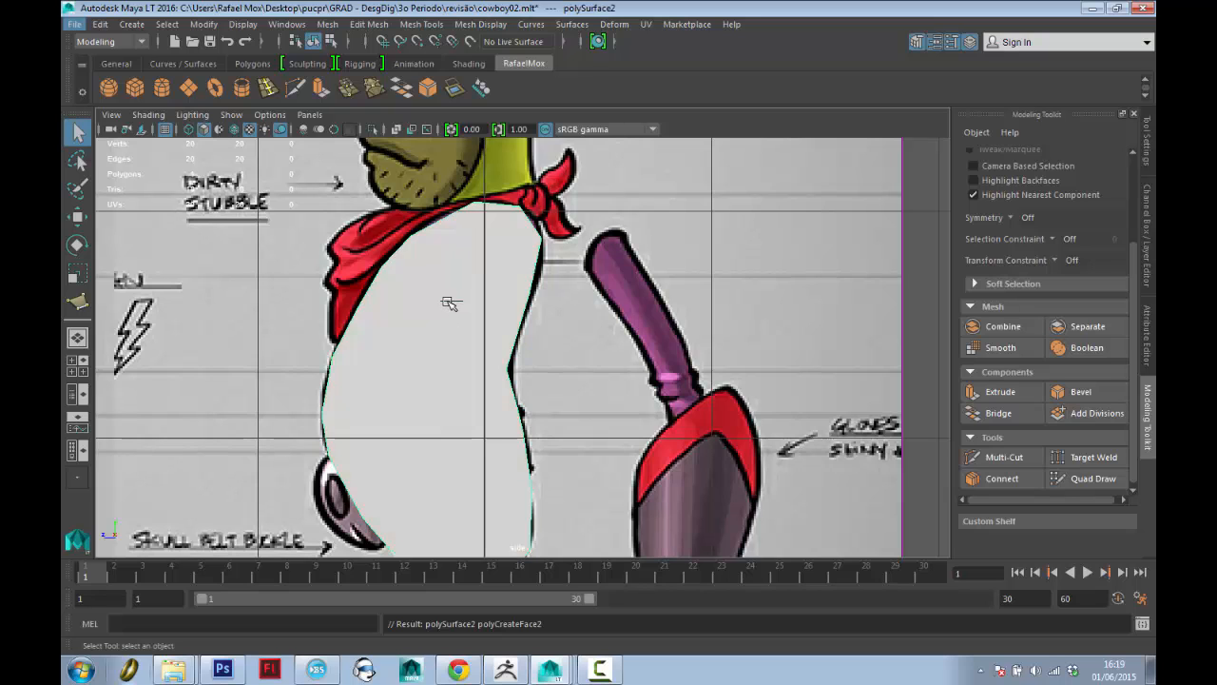
Return to the perspective view, select the torso polygon's border edges and extrude them sideways to give it depth.
left_click_drag(448, 301, 548, 317)
key("space")
left_click(579, 352)
right_click_drag(543, 298, 549, 234)
double_click(546, 231)
left_click_drag(548, 281, 570, 296, "alt")
scroll(570, 298, "up", 1)
left_click(321, 87)
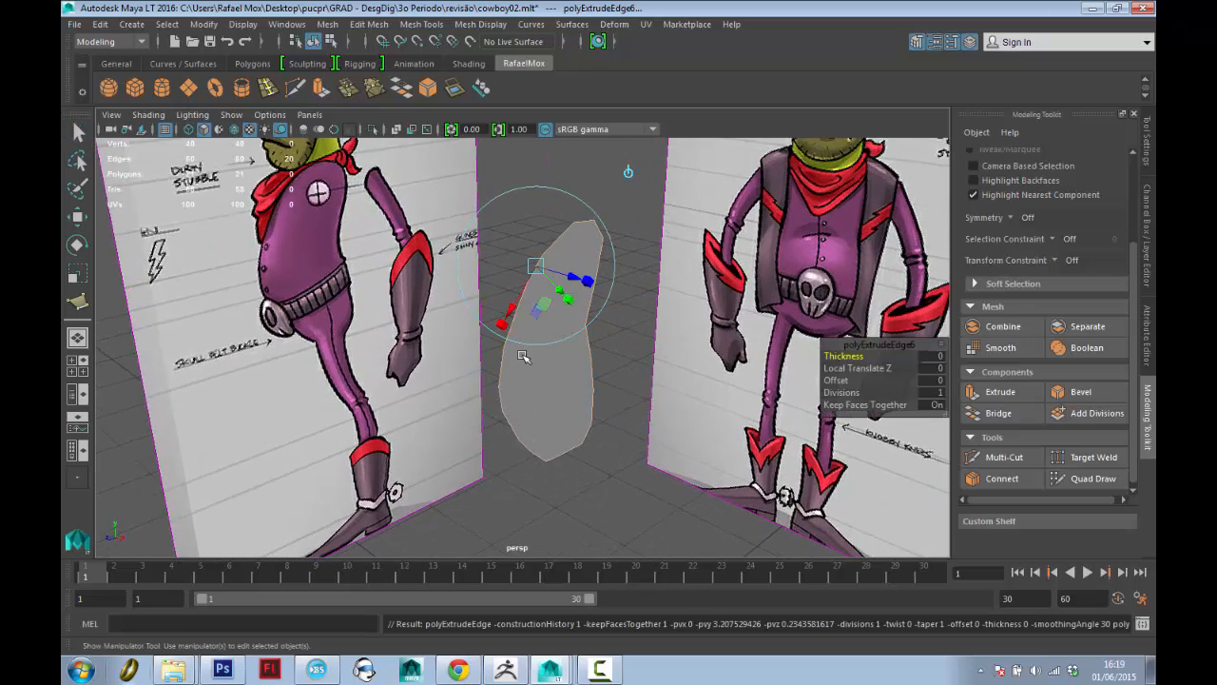
key("w")
left_click_drag(601, 368, 671, 384)
Extrude the torso's border edges again, scale the new loop inward and move it sideways.
key("g")
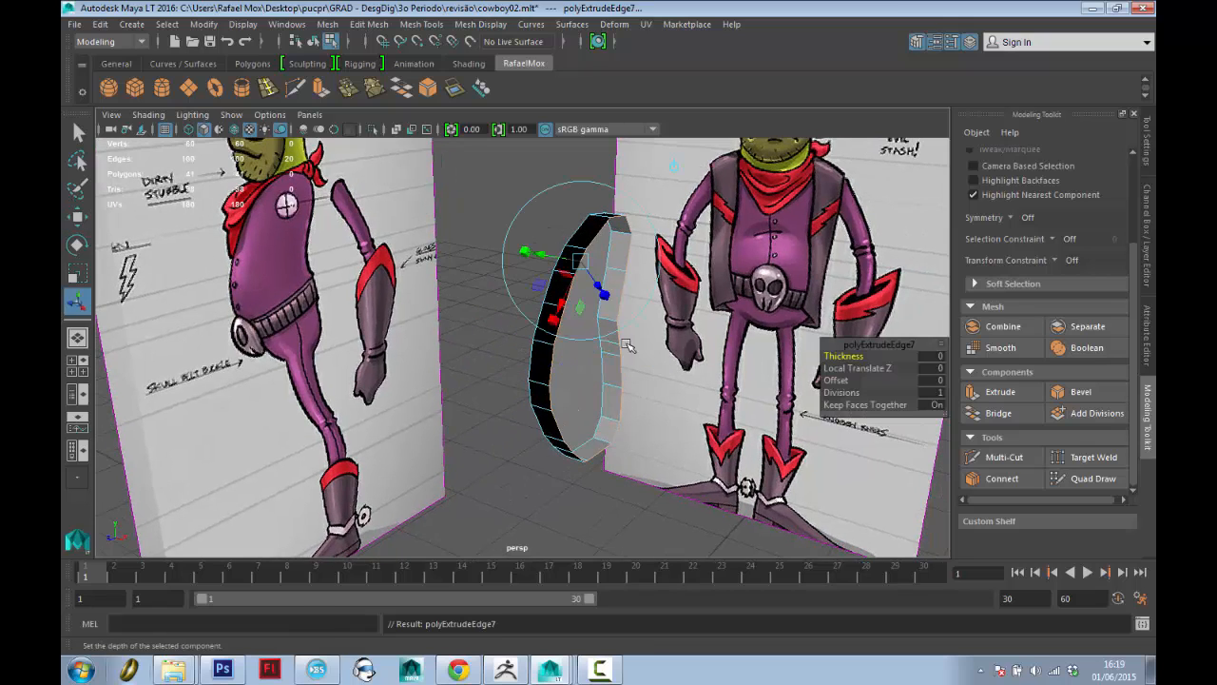
key("w")
key("r")
left_click_drag(590, 348, 572, 326)
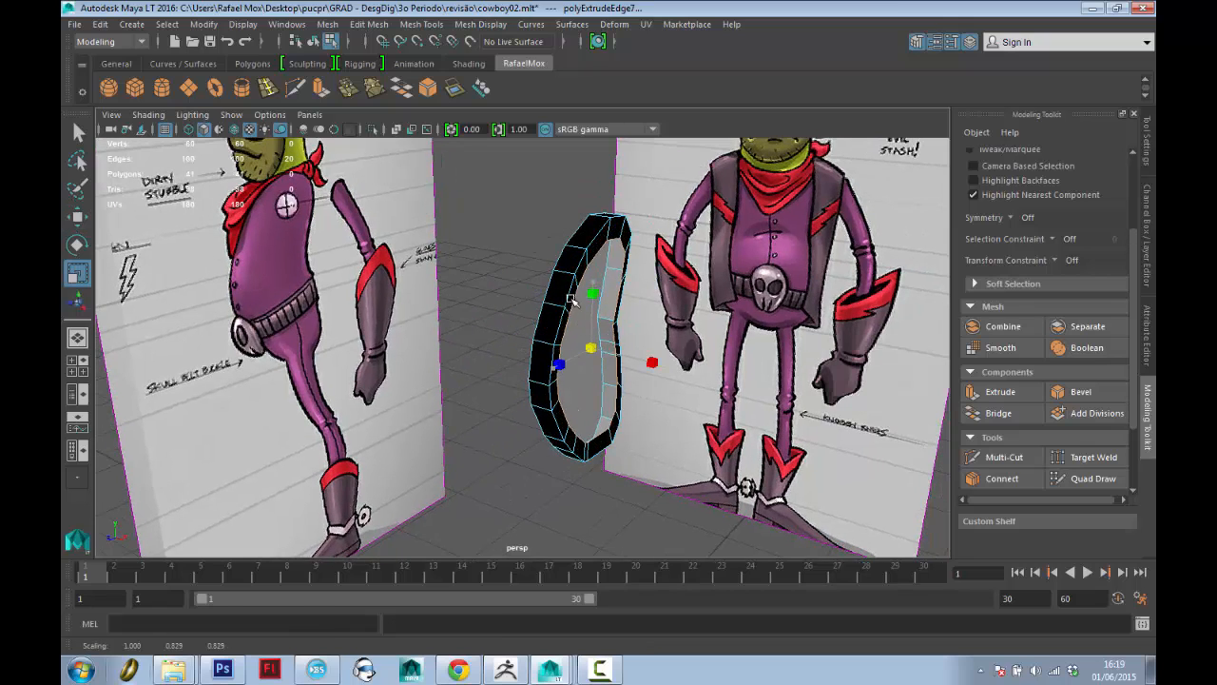
key("w")
left_click_drag(612, 362, 634, 326)
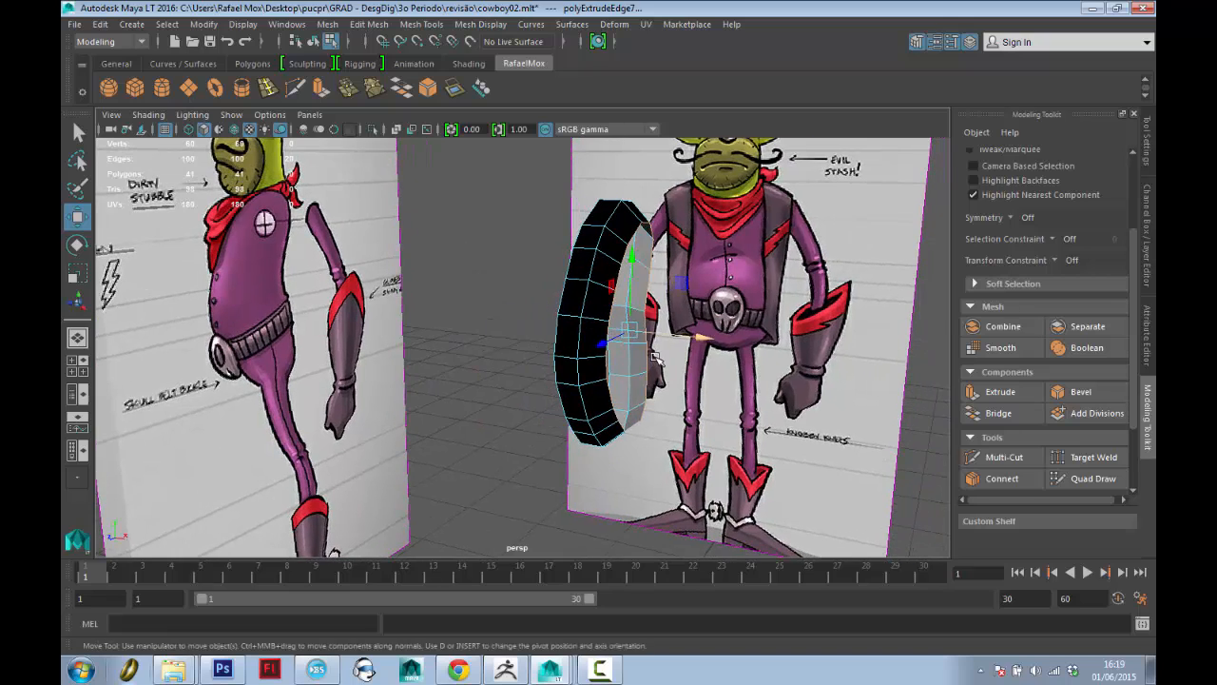
Extrude the torso's border edges a third time and move the new loop further out from the side face.
key("r")
key("g")
key("w")
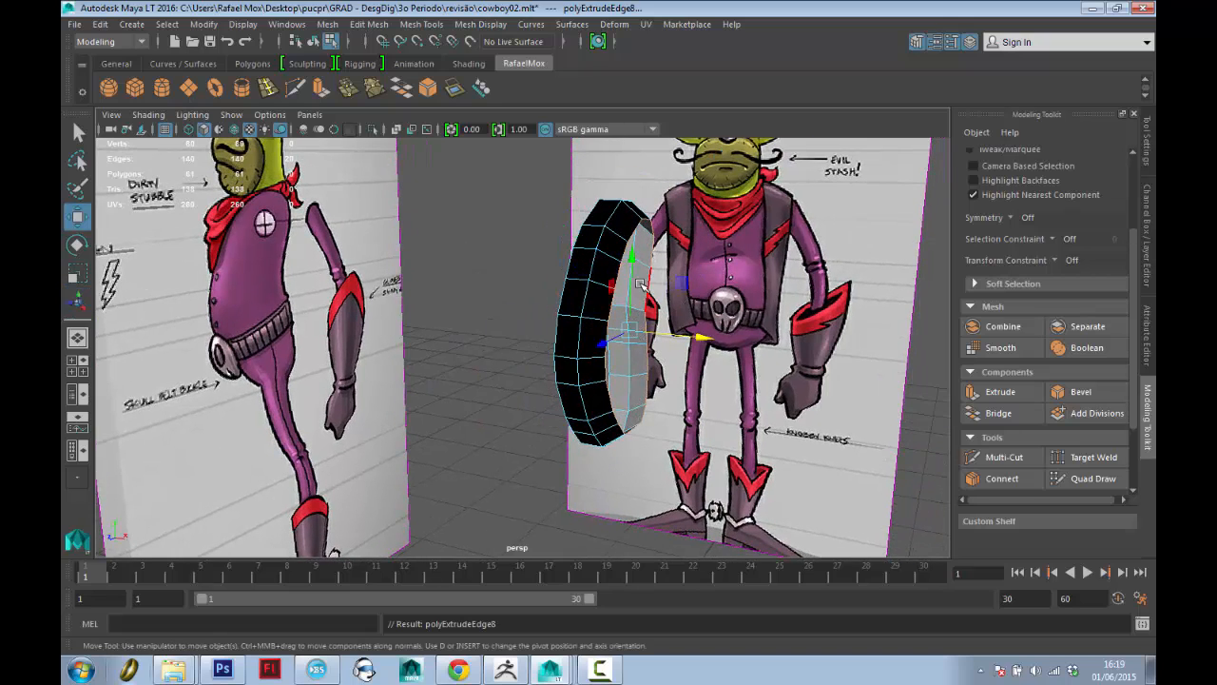
left_click_drag(698, 341, 790, 262)
key("r")
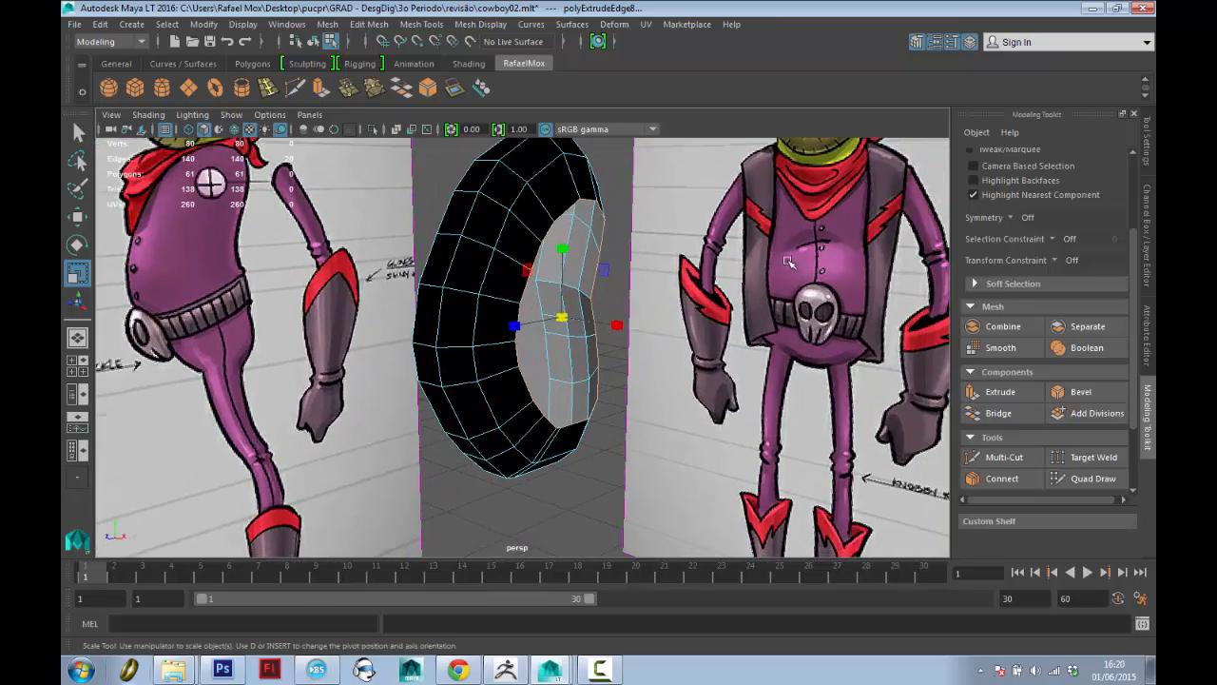
Select the large flat side face of the torso mesh and delete it, leaving an open ring.
right_click_drag(549, 198, 590, 171)
key("q")
left_click_drag(589, 181, 481, 293, "alt")
left_click(482, 295)
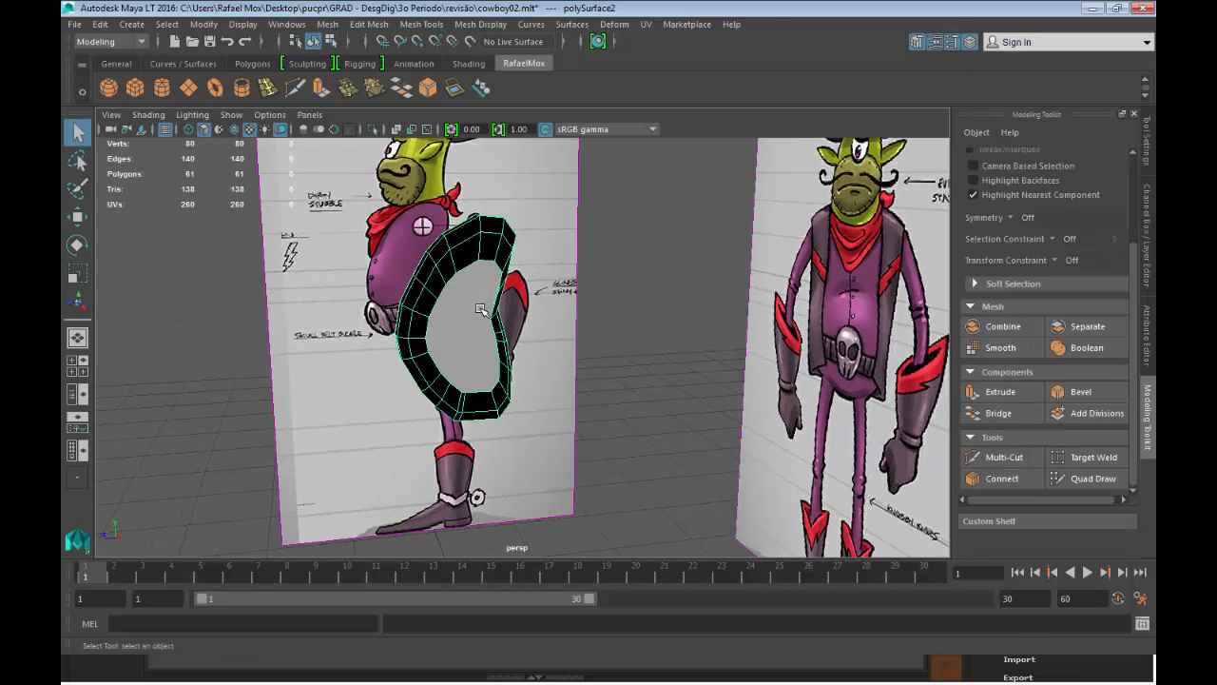
right_click_drag(482, 301, 480, 311)
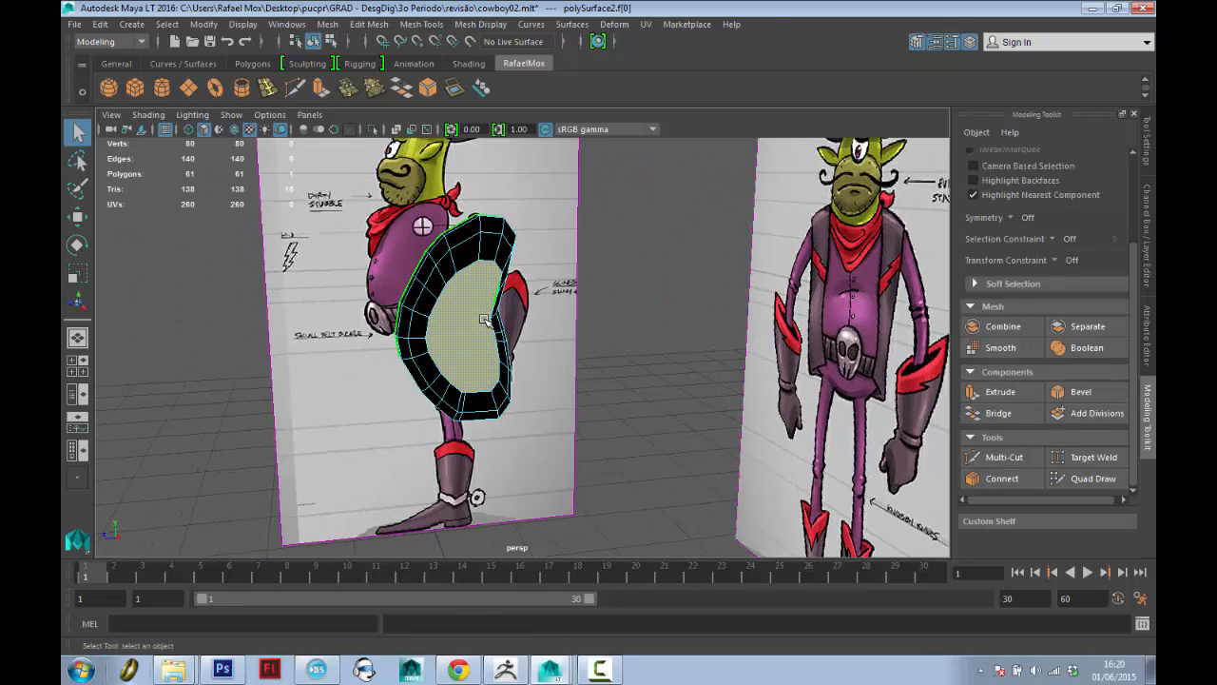
left_click(484, 319)
key("Delete")
left_click_drag(484, 319, 578, 348, "alt")
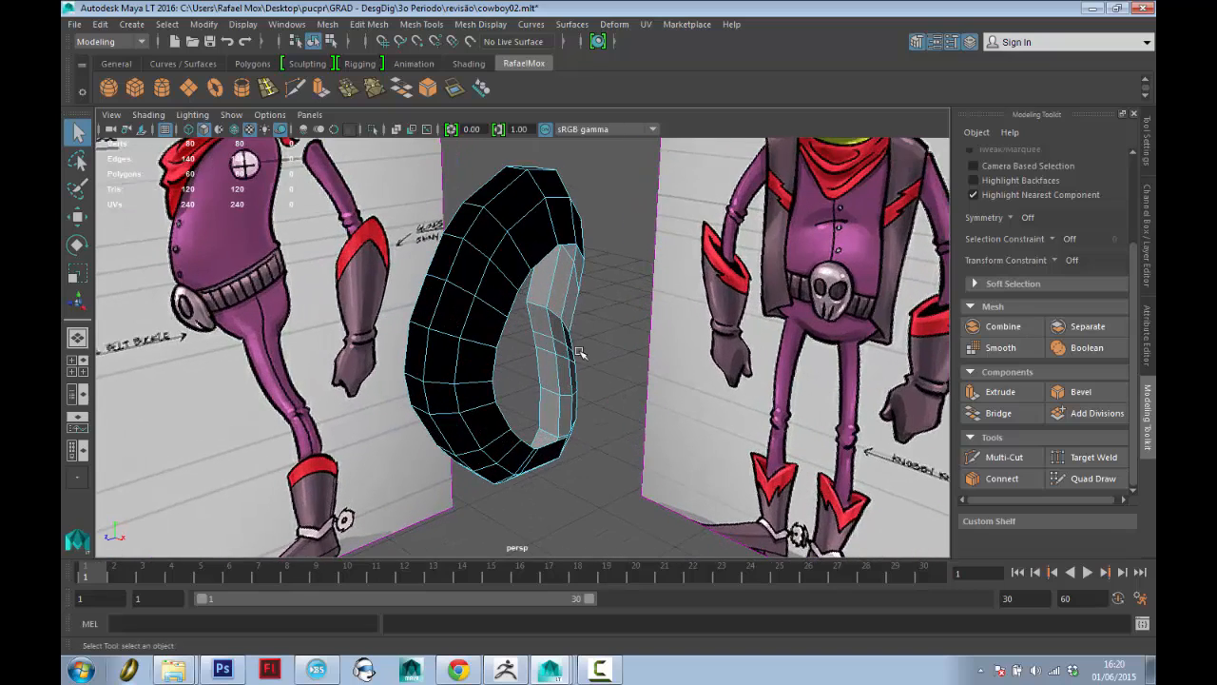
Select the torso ring as an object and display it with smooth preview.
right_click_drag(571, 276, 594, 233)
left_click(578, 250)
key("3")
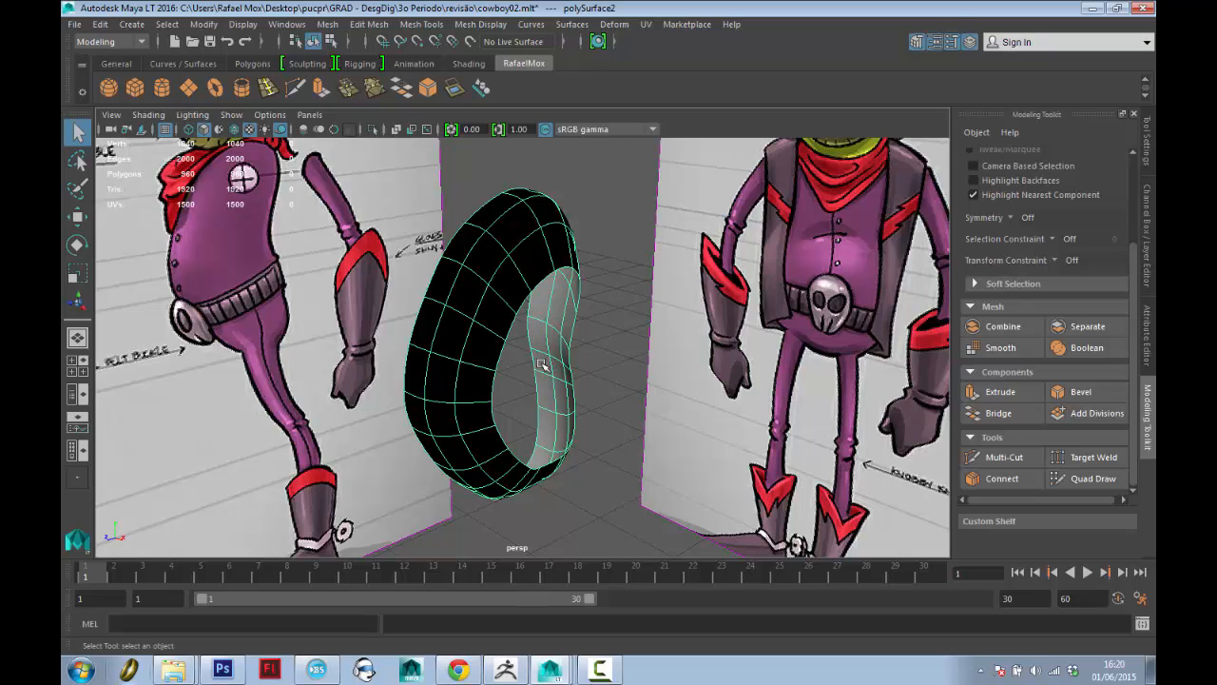
left_click_drag(523, 363, 523, 290, "alt")
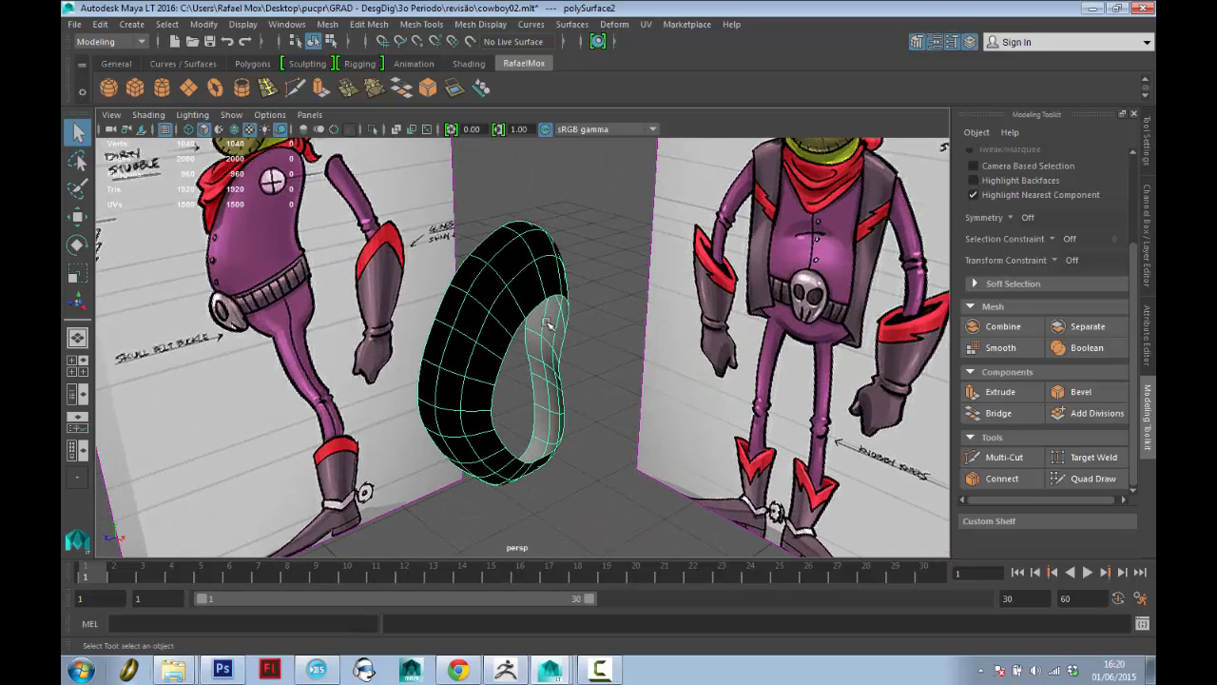
left_click(387, 25)
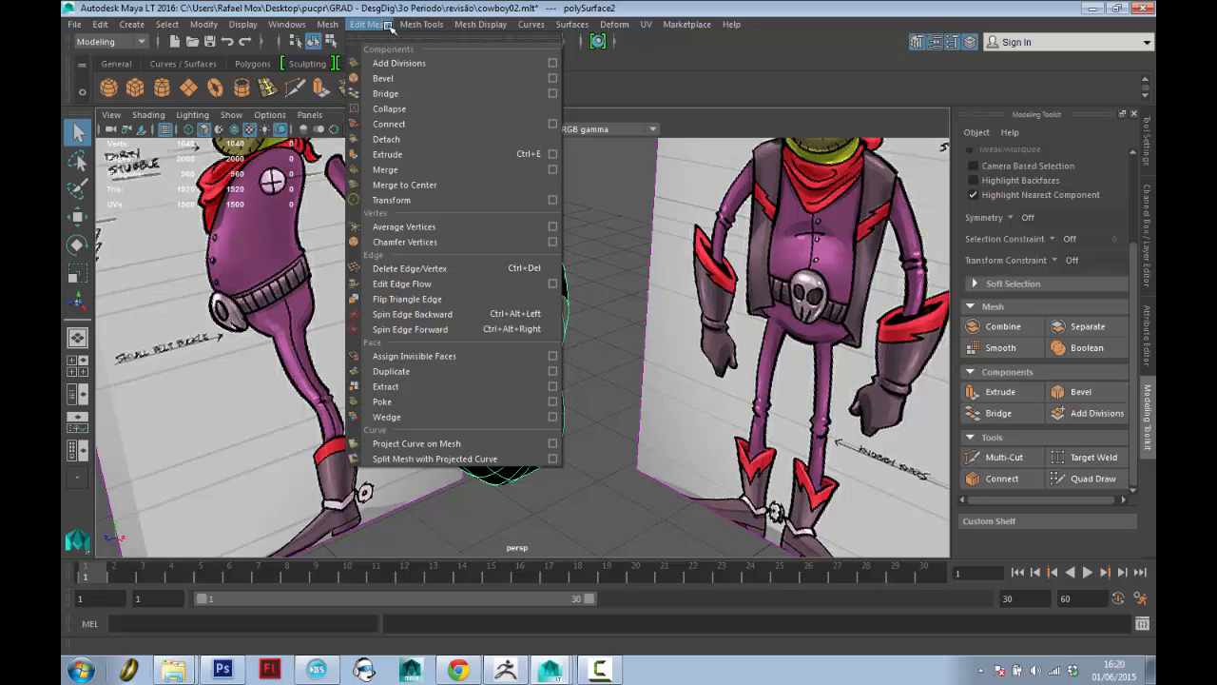
Reverse the face normals of the torso ring and check its shading from the side.
mouse_move(431, 27)
mouse_move(488, 29)
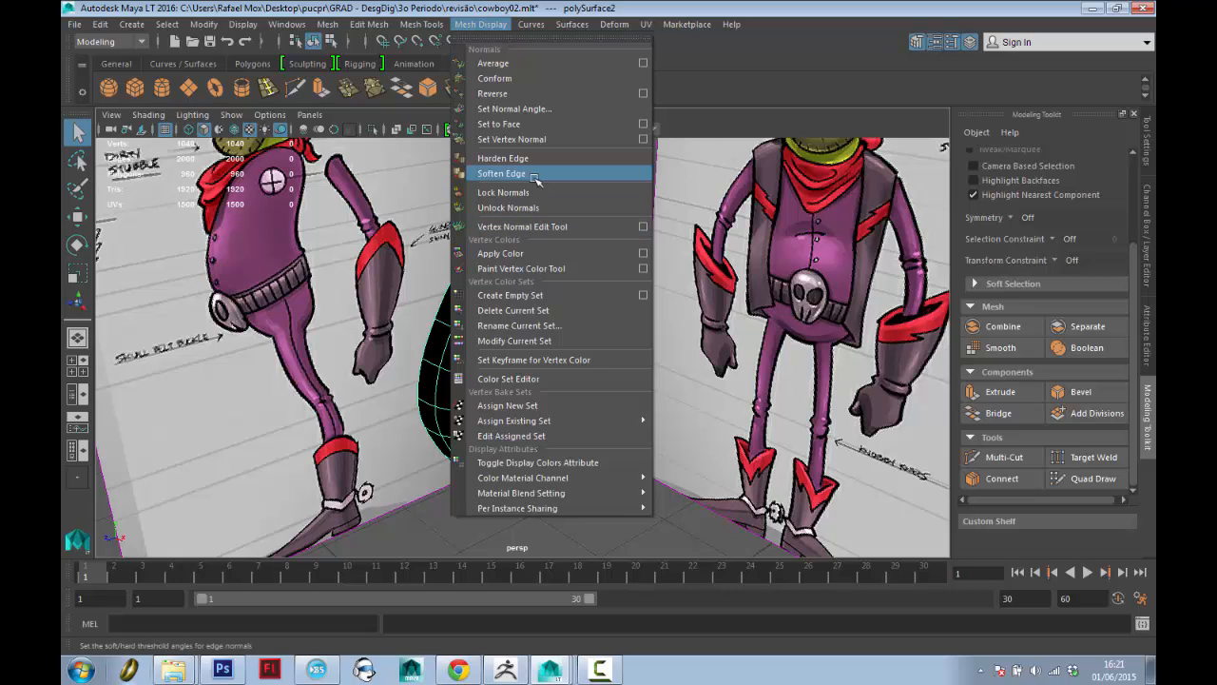
mouse_move(526, 24)
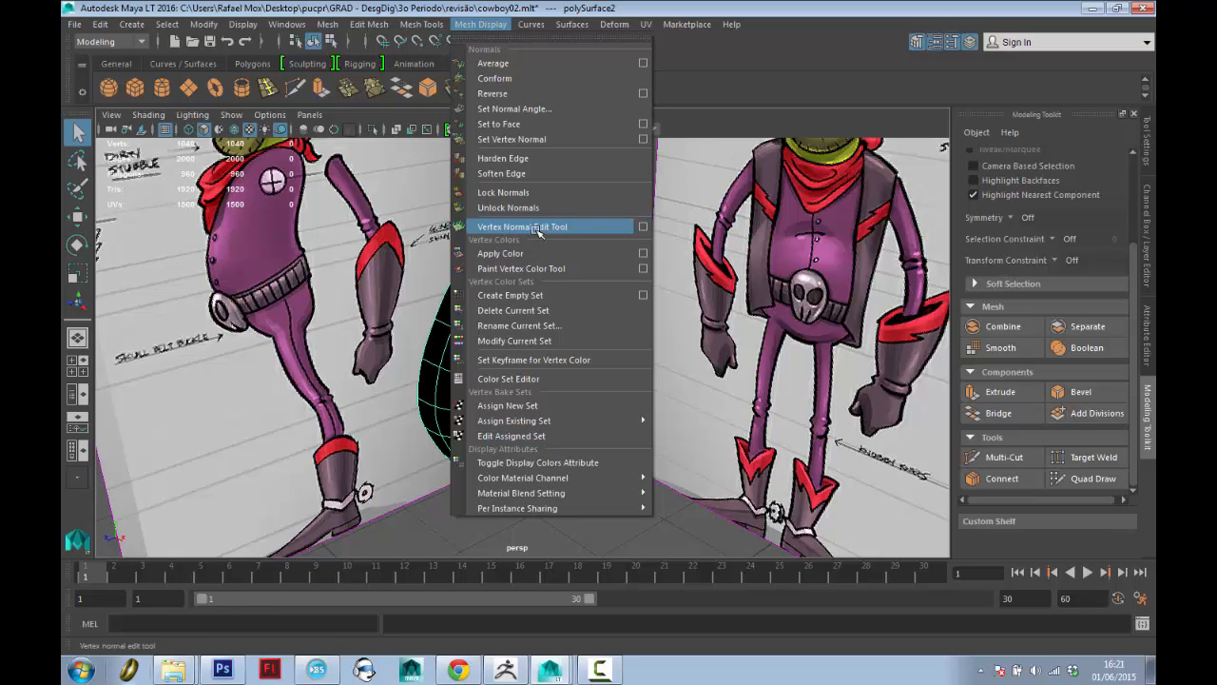
left_click(507, 94)
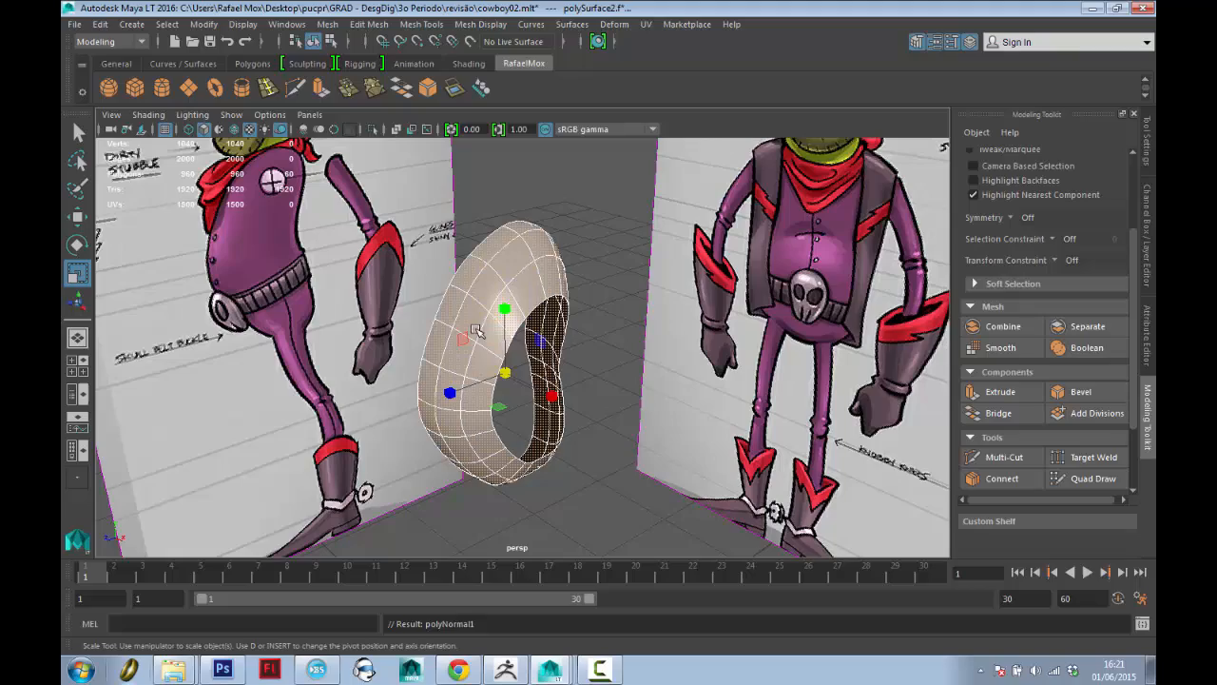
left_click(616, 323)
left_click_drag(524, 297, 532, 264, "alt")
scroll(565, 306, "up", 3)
left_click(565, 306)
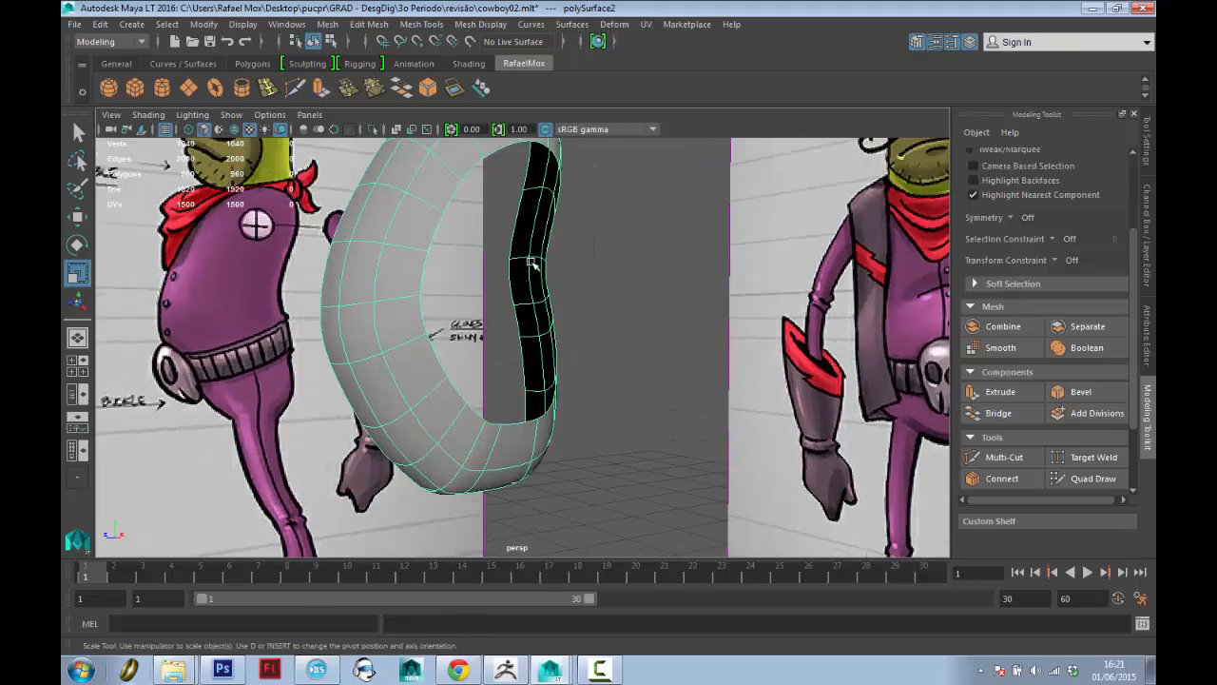
left_click_drag(479, 463, 504, 421, "alt")
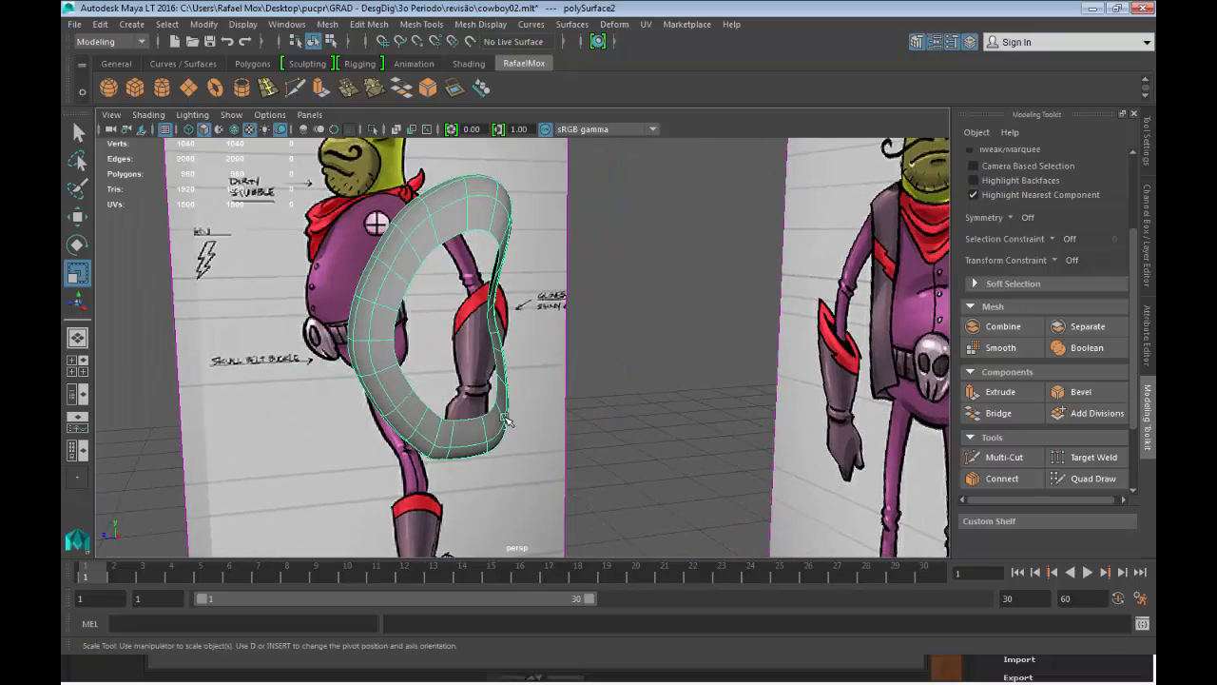
Select edges across the lower end of the unsmoothed torso ring, check them in smooth preview and return to object selection.
right_click_drag(504, 280, 574, 245)
mouse_move(495, 321)
left_mouse_down("alt")
mouse_move(510, 402)
mouse_move(547, 314)
mouse_move(534, 297)
mouse_move(584, 320)
mouse_move(628, 303)
mouse_move(508, 302)
left_mouse_up("alt")
scroll(510, 402, "up", 3)
key("1")
left_click_drag(538, 435, 457, 285, "alt")
key("q")
right_click_drag(457, 285, 448, 244)
left_click(462, 375)
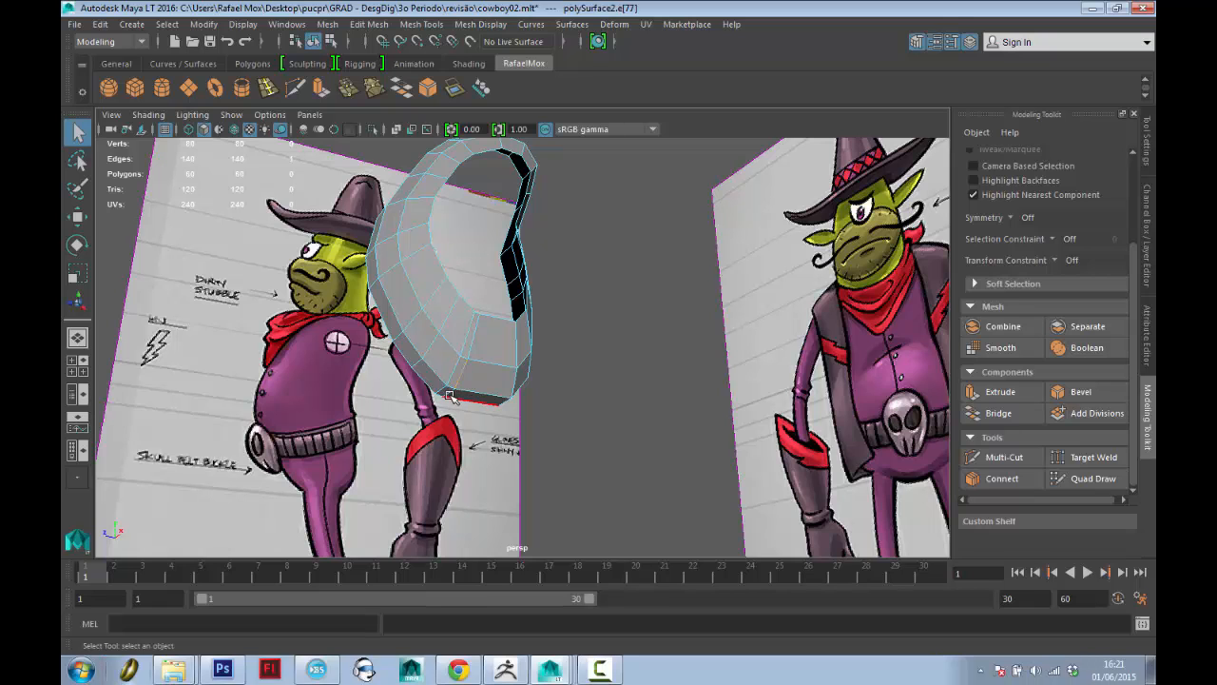
left_click_drag(477, 365, 423, 402, "alt")
key("w")
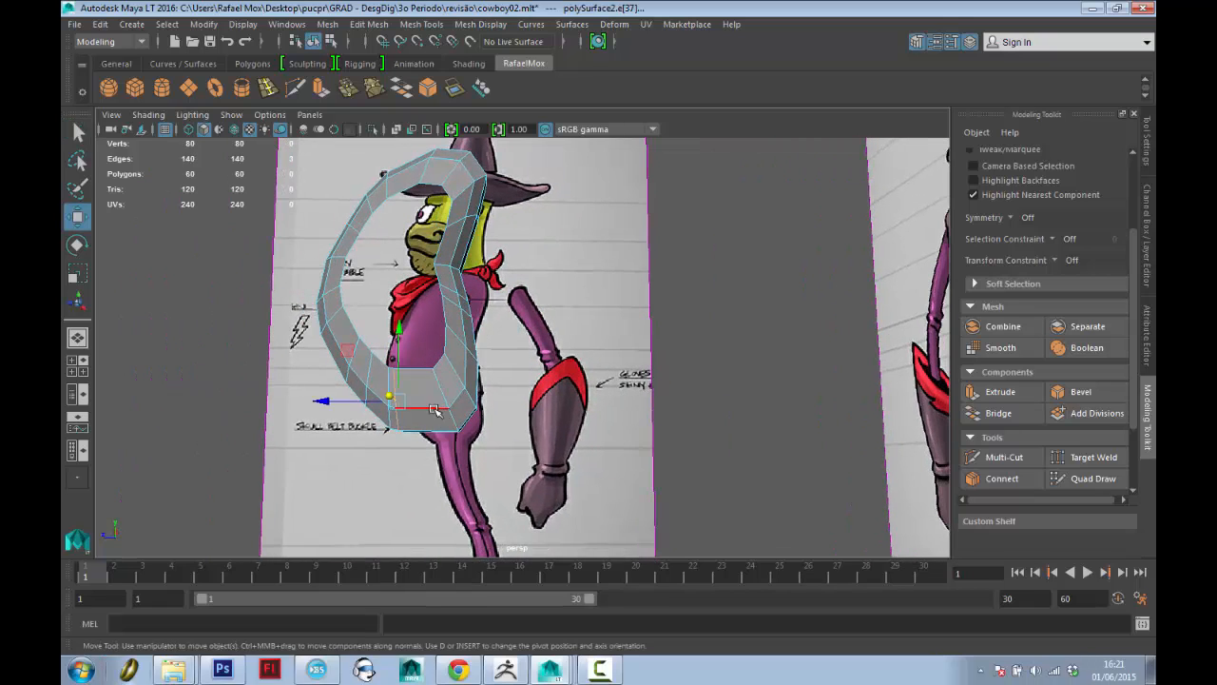
key("3")
left_click_drag(424, 407, 484, 447, "alt")
key("q")
right_click_drag(482, 281, 565, 226)
left_click(634, 277)
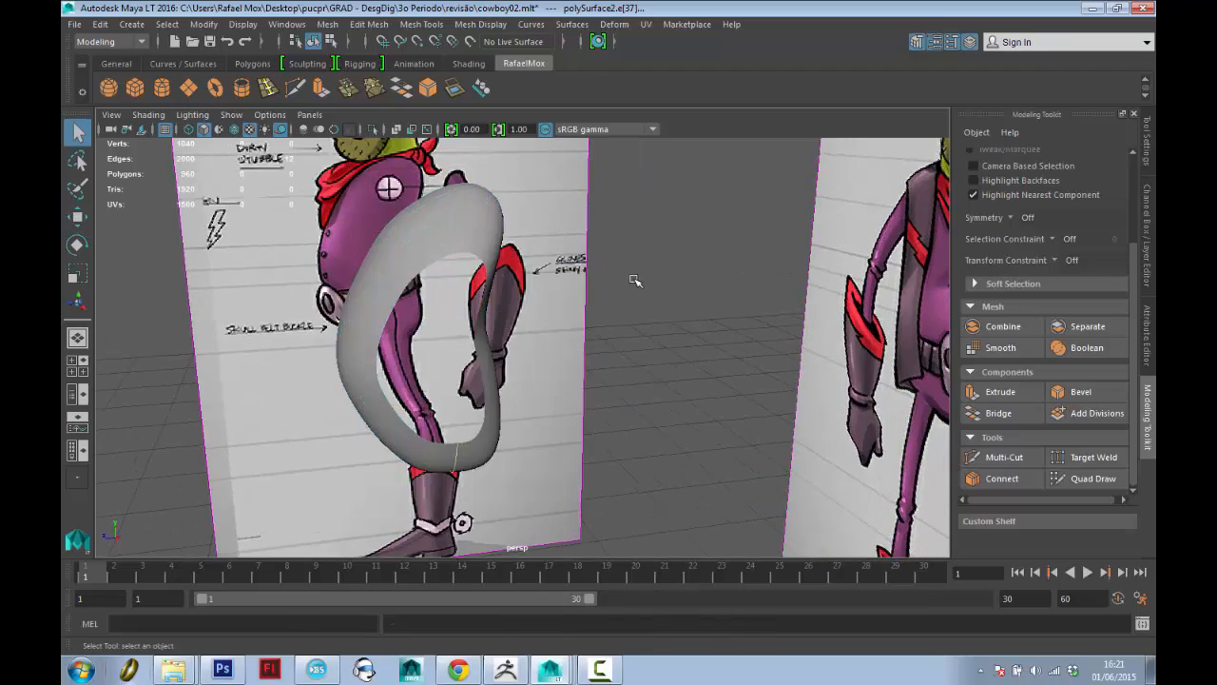
Compare the torso ring's shape with and without smooth preview.
scroll(637, 332, "down", 4)
left_click_drag(638, 339, 687, 329, "alt")
scroll(688, 329, "up", 3)
left_click_drag(633, 418, 604, 404, "alt")
scroll(592, 424, "up", 3)
left_click(508, 412)
key("1")
key("3")
key("1")
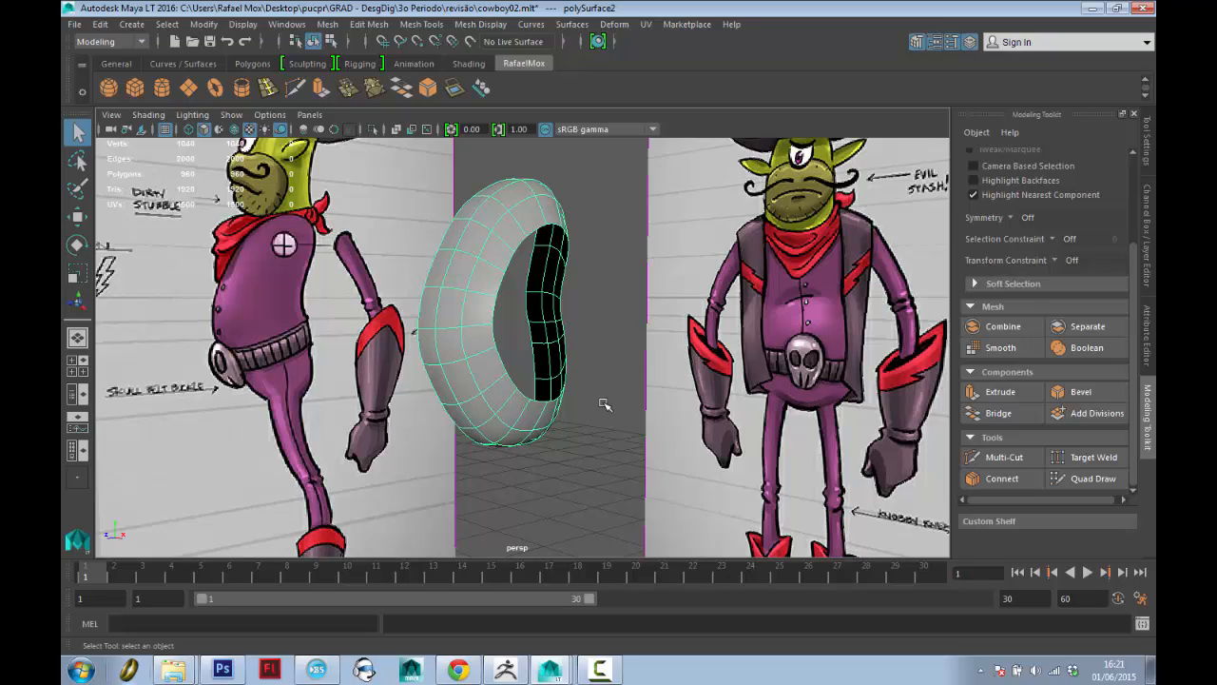
Delete the torso ring and select the side-view reference image plane.
scroll(609, 337, "down", 5)
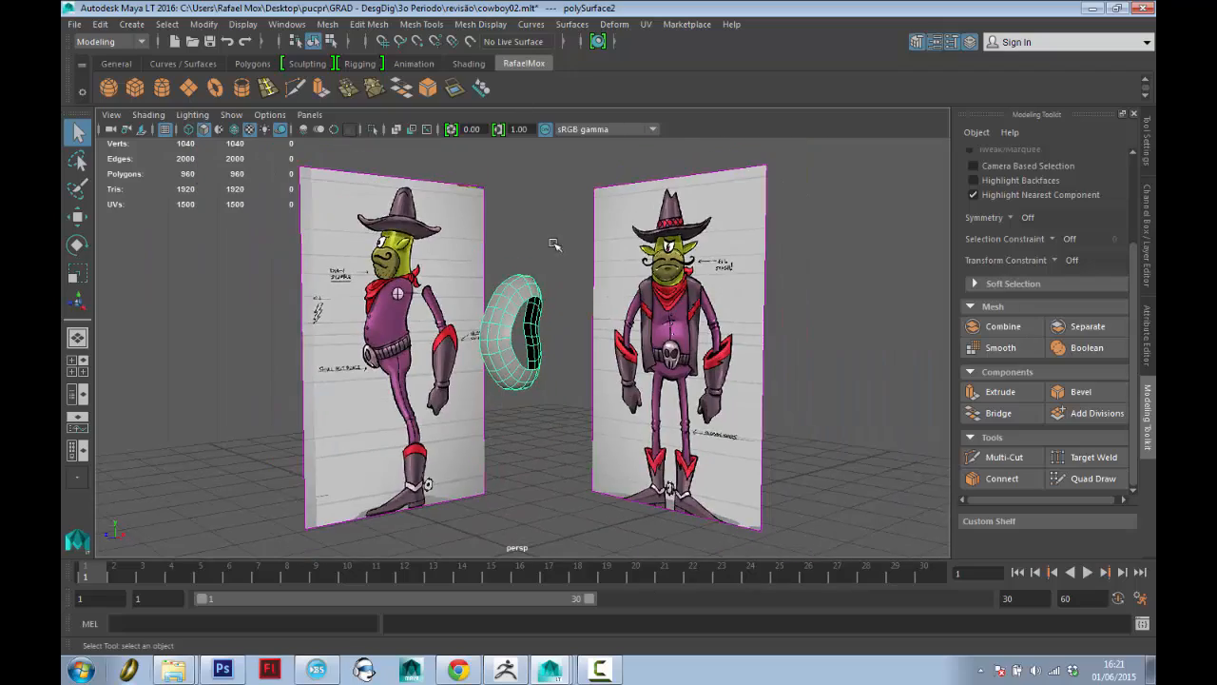
left_click_drag(627, 306, 521, 304, "alt")
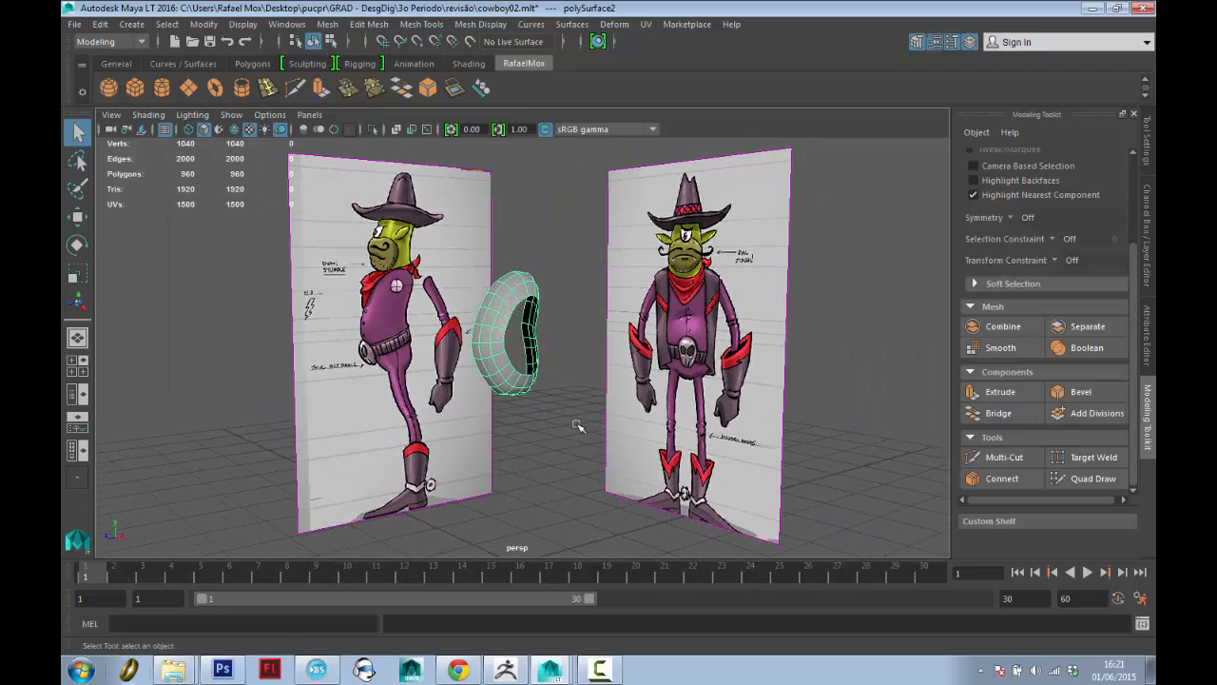
scroll(522, 358, "up", 3)
left_click_drag(462, 353, 447, 281, "alt")
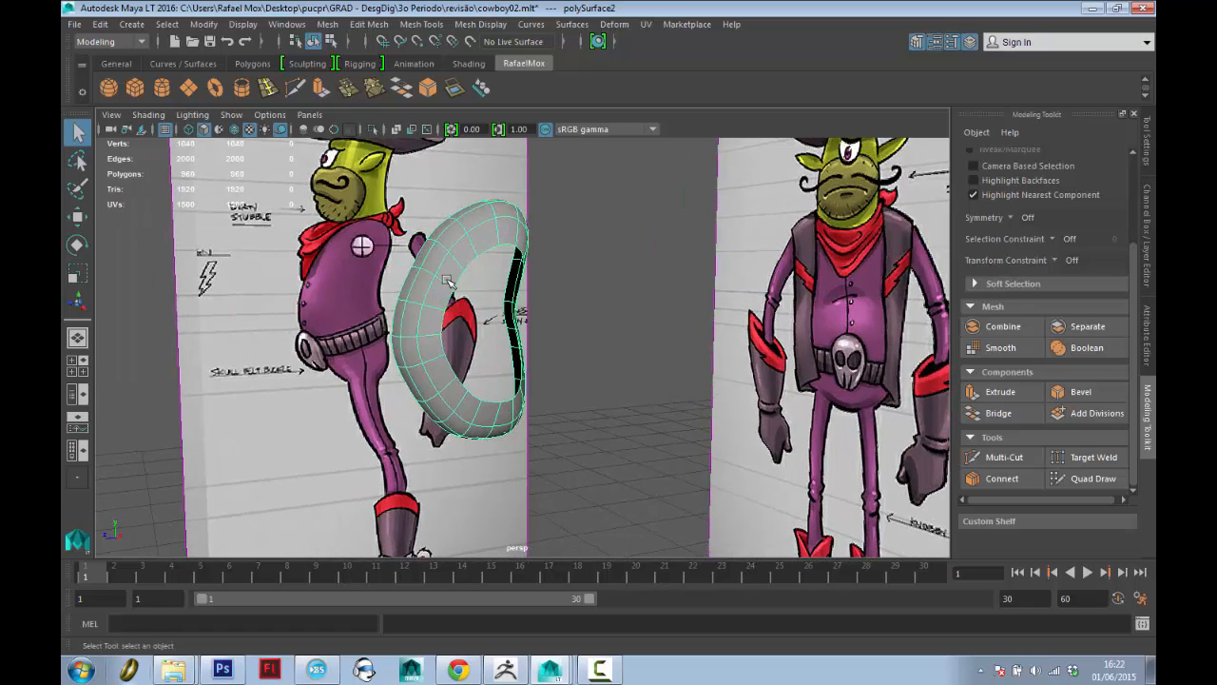
key("Delete")
left_click(352, 302)
middle_click_drag(411, 528, 445, 394, "alt")
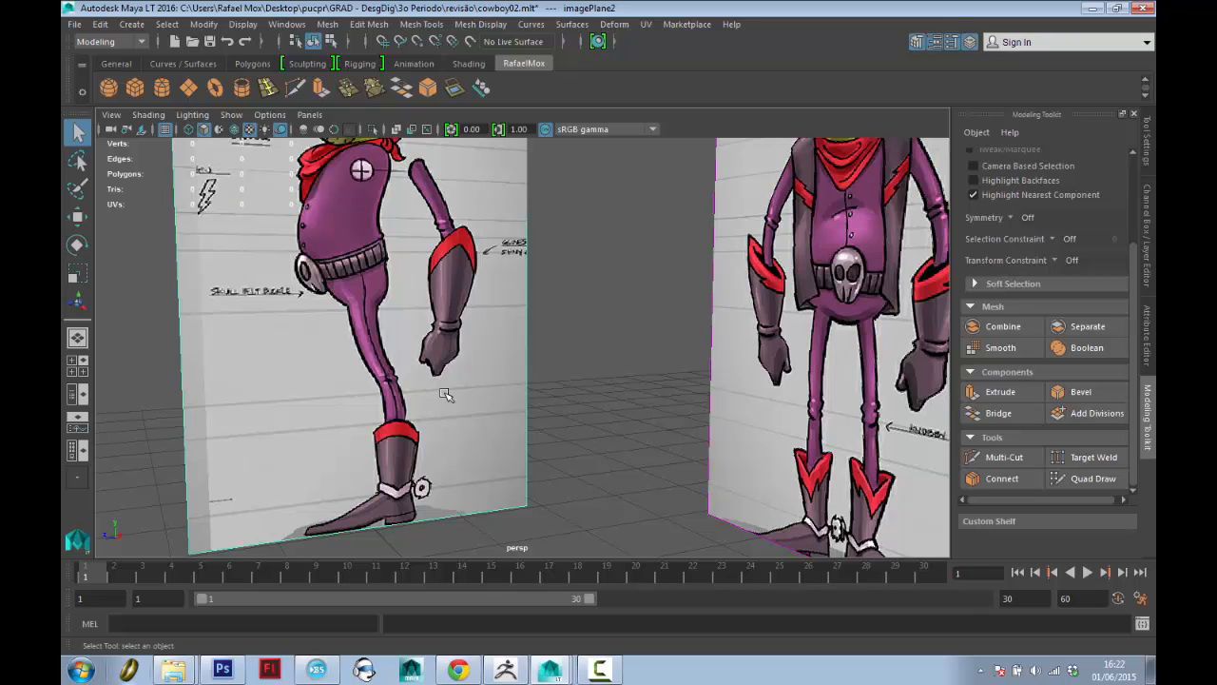
scroll(540, 248, "down", 6)
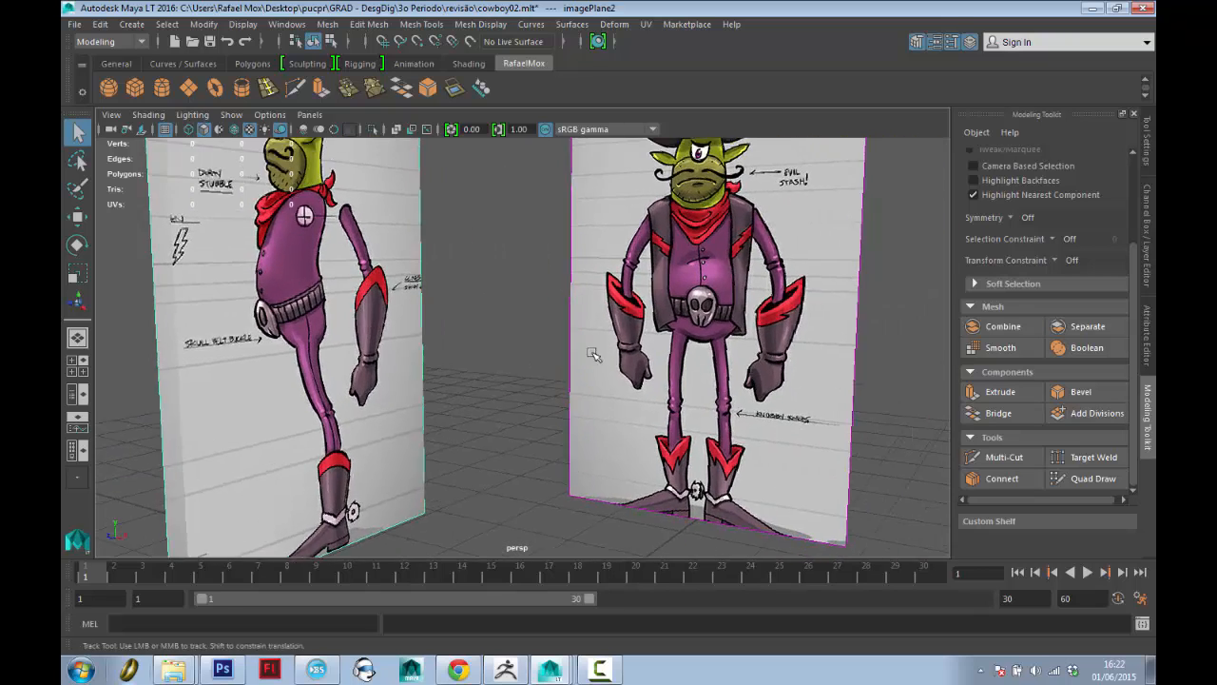
scroll(534, 228, "down", 6)
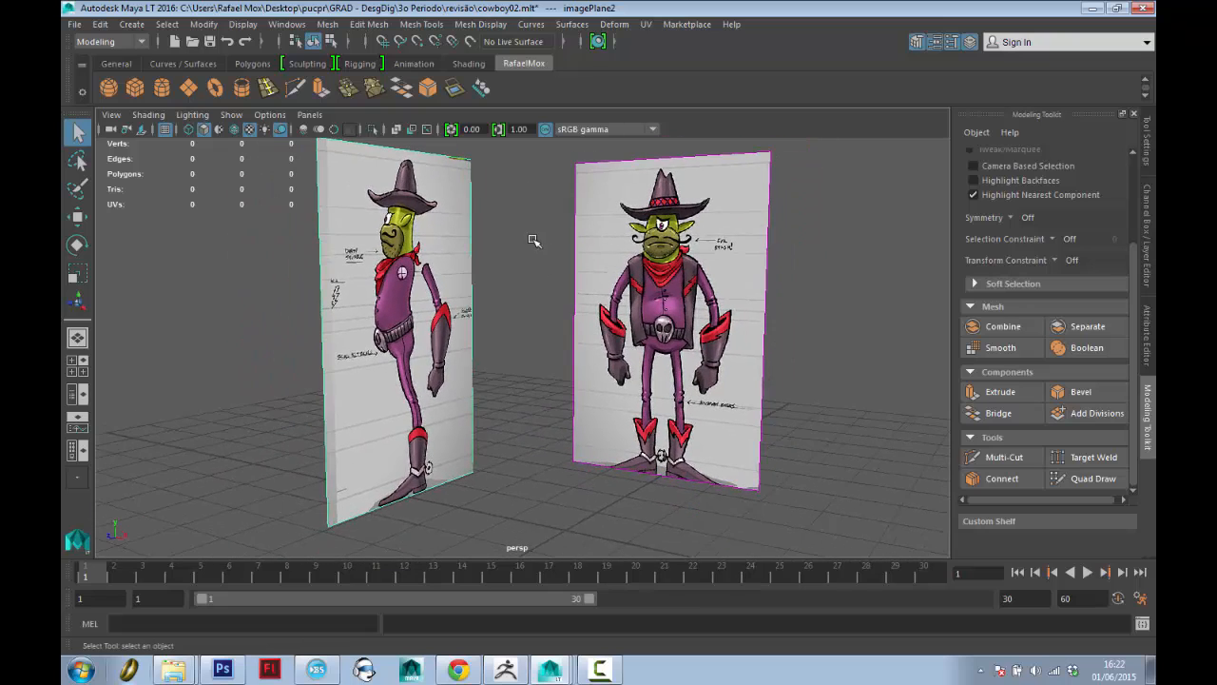
left_click(600, 672)
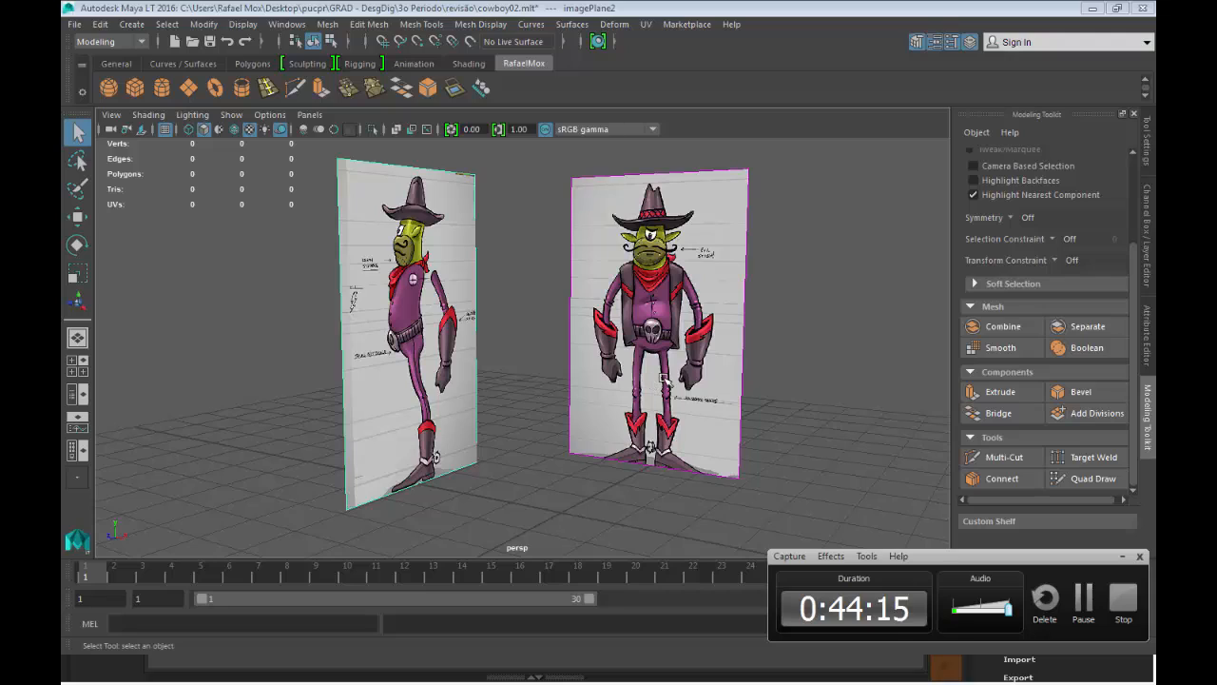